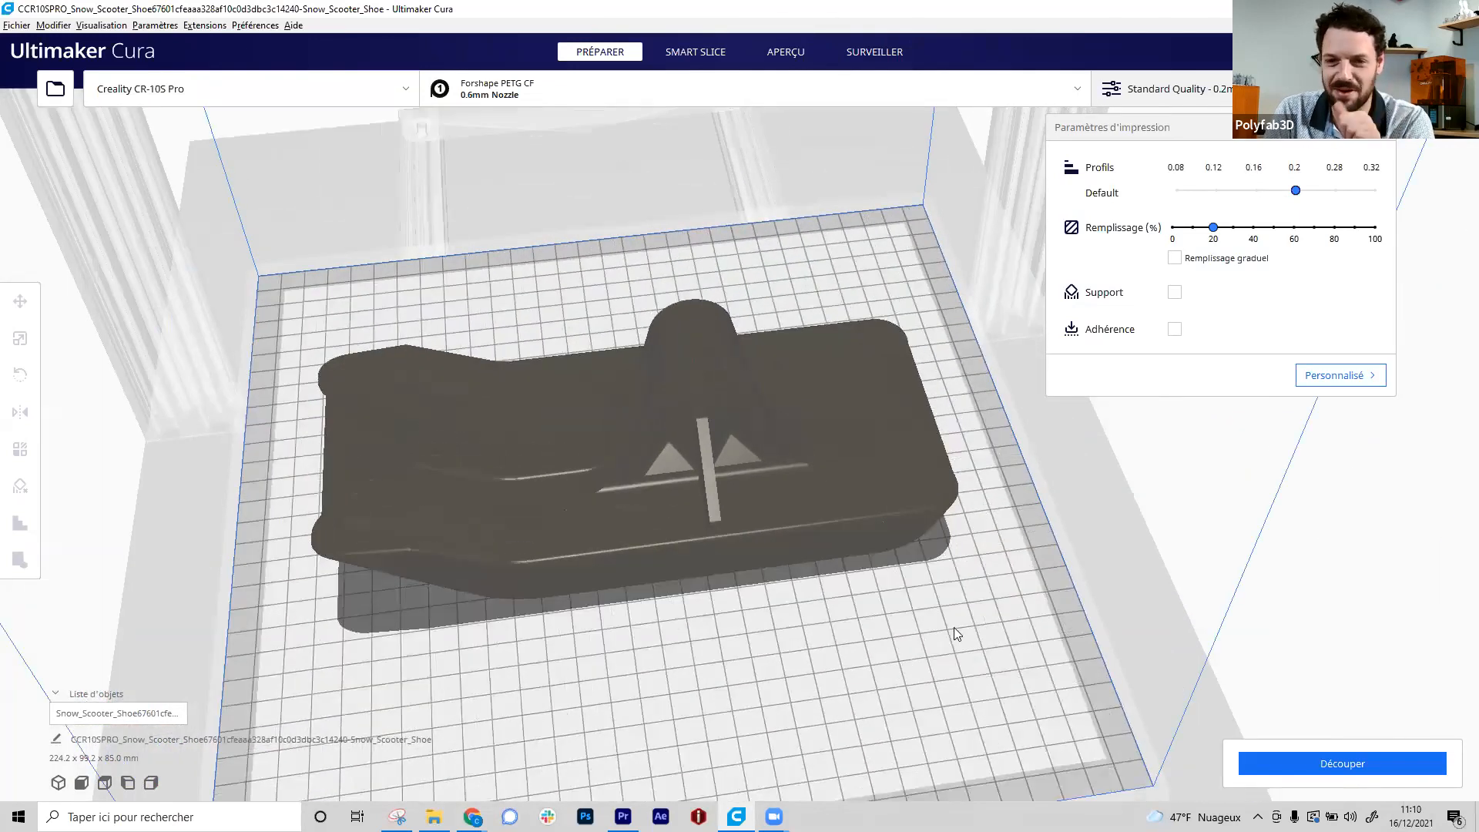
right_drag(1008, 670, 1006, 478)
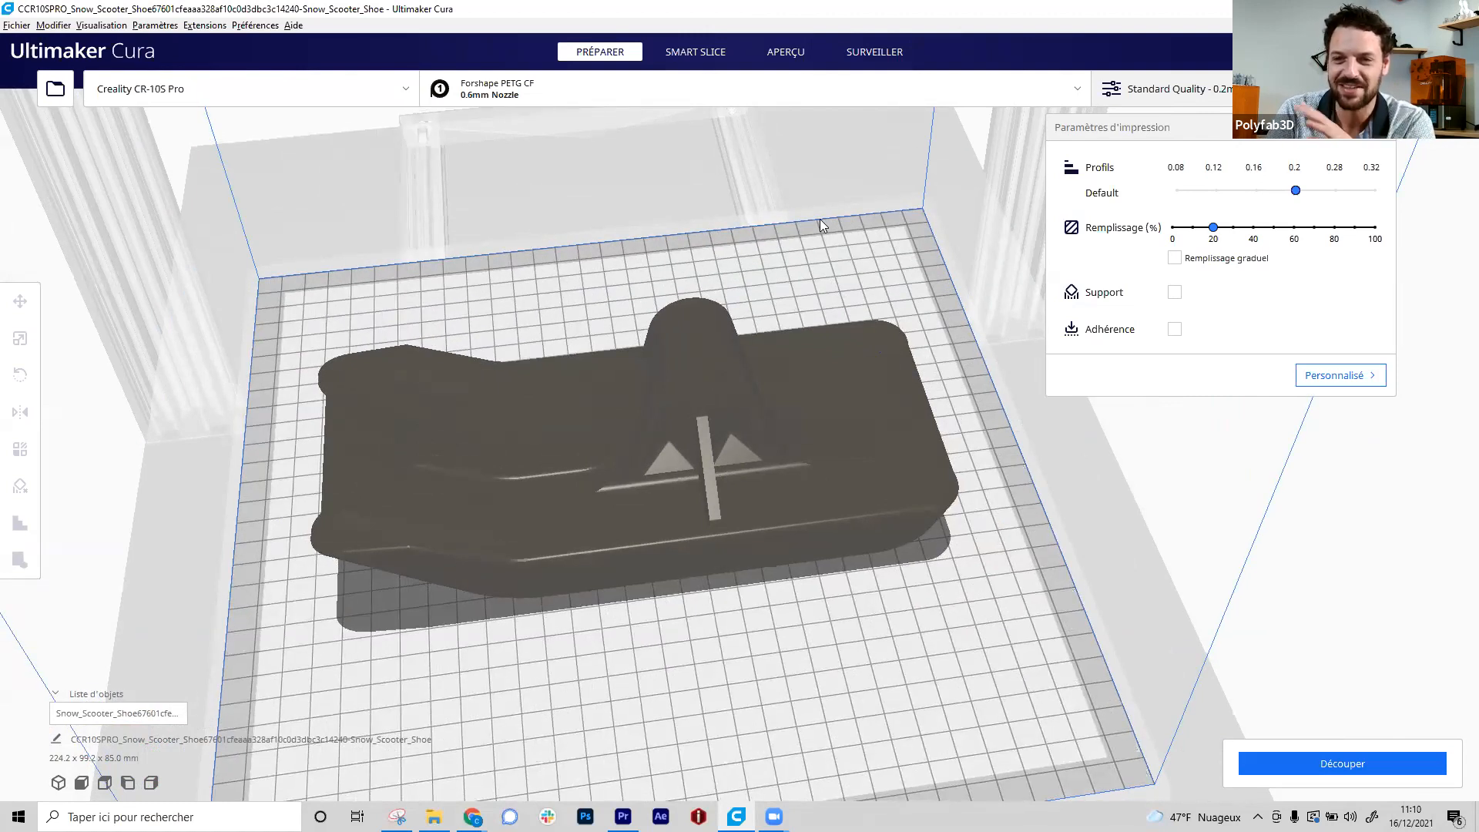
right_drag(1051, 413, 655, 424)
click(654, 424)
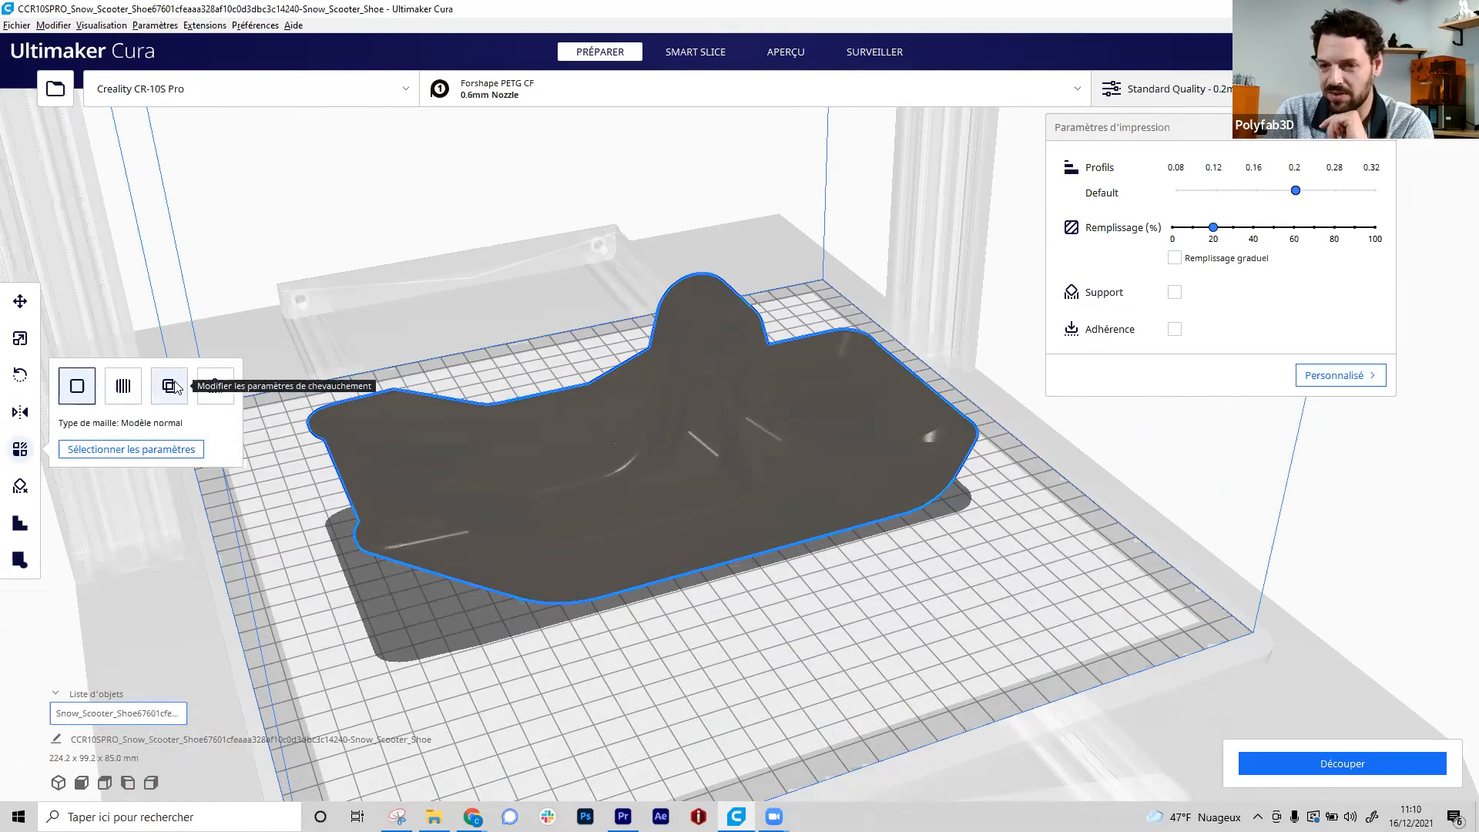
click(896, 625)
right_drag(895, 622, 634, 638)
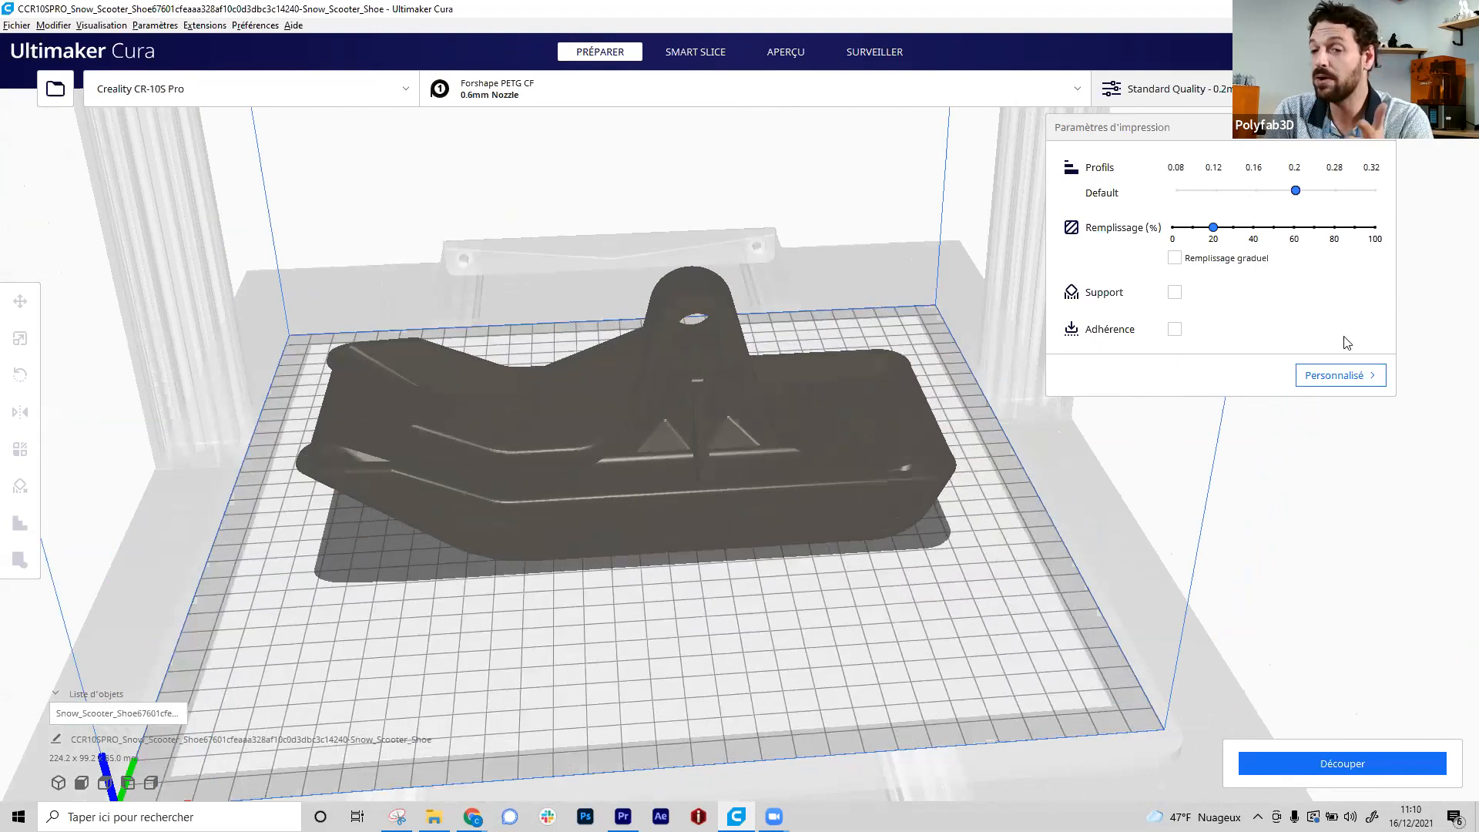
- Show the custom print settings and review the Qualité values and the wall thickness and line count under Parois
click(1356, 379)
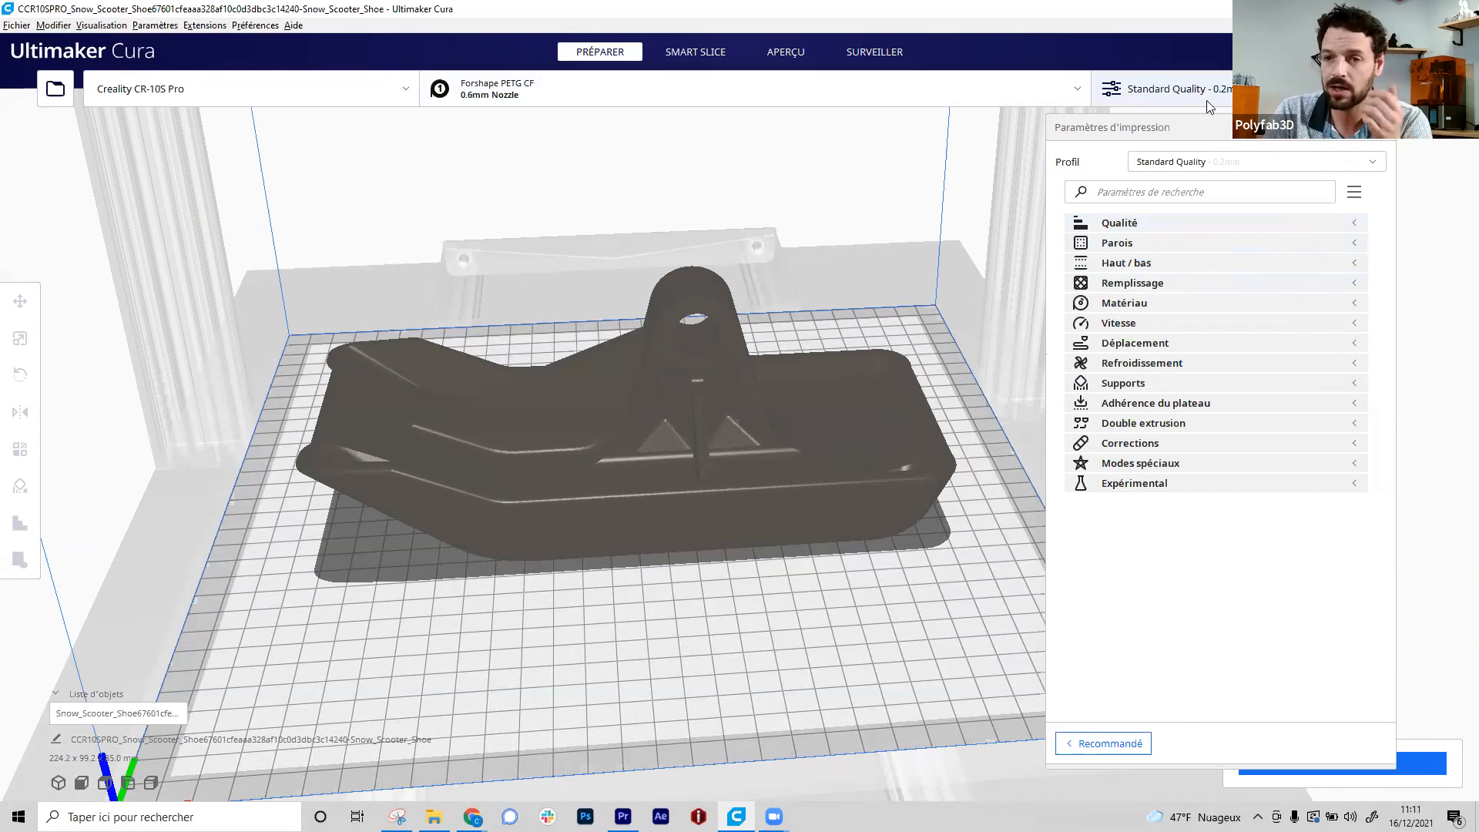
click(1181, 227)
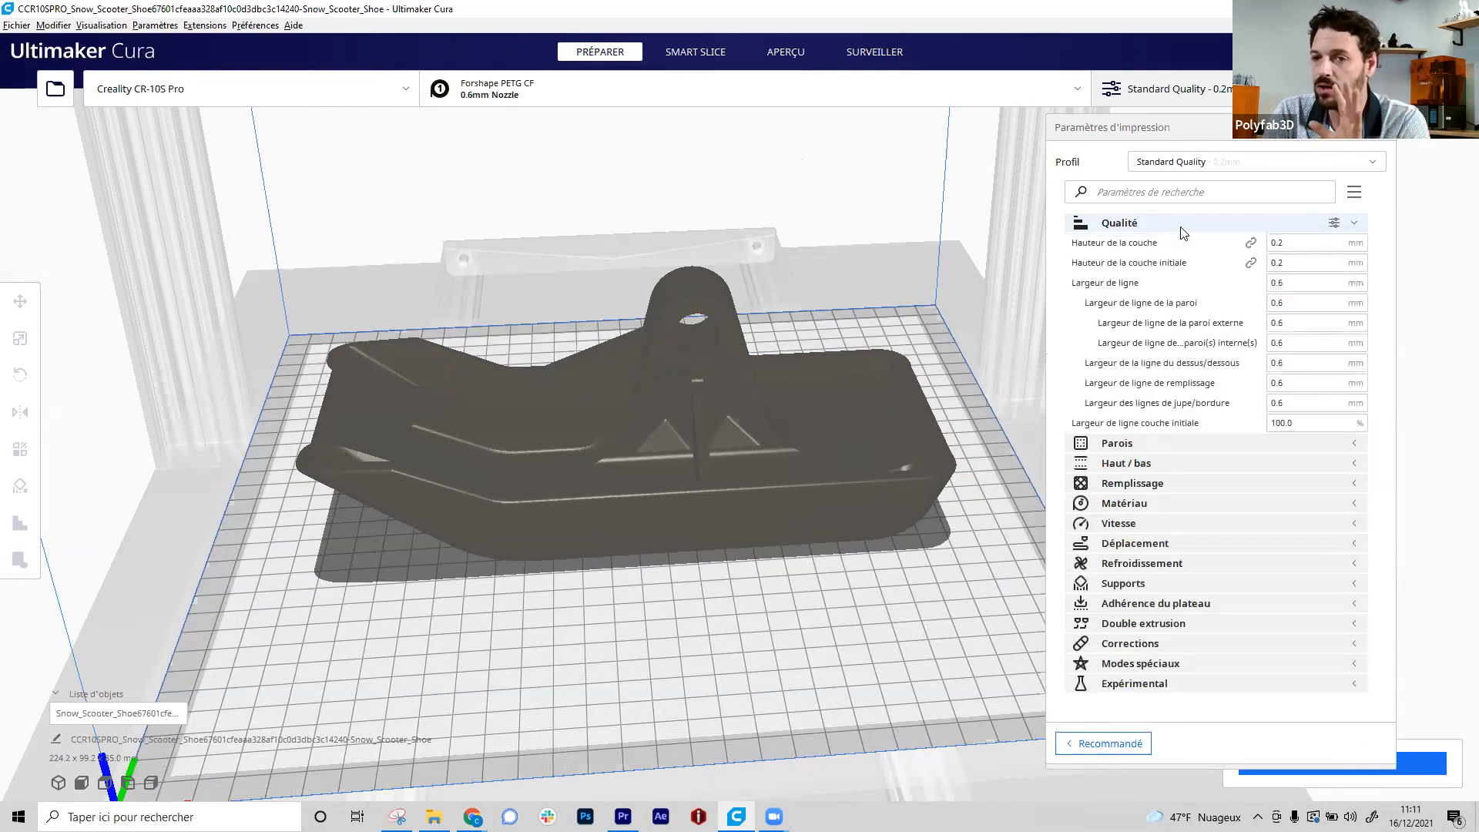
click(1159, 225)
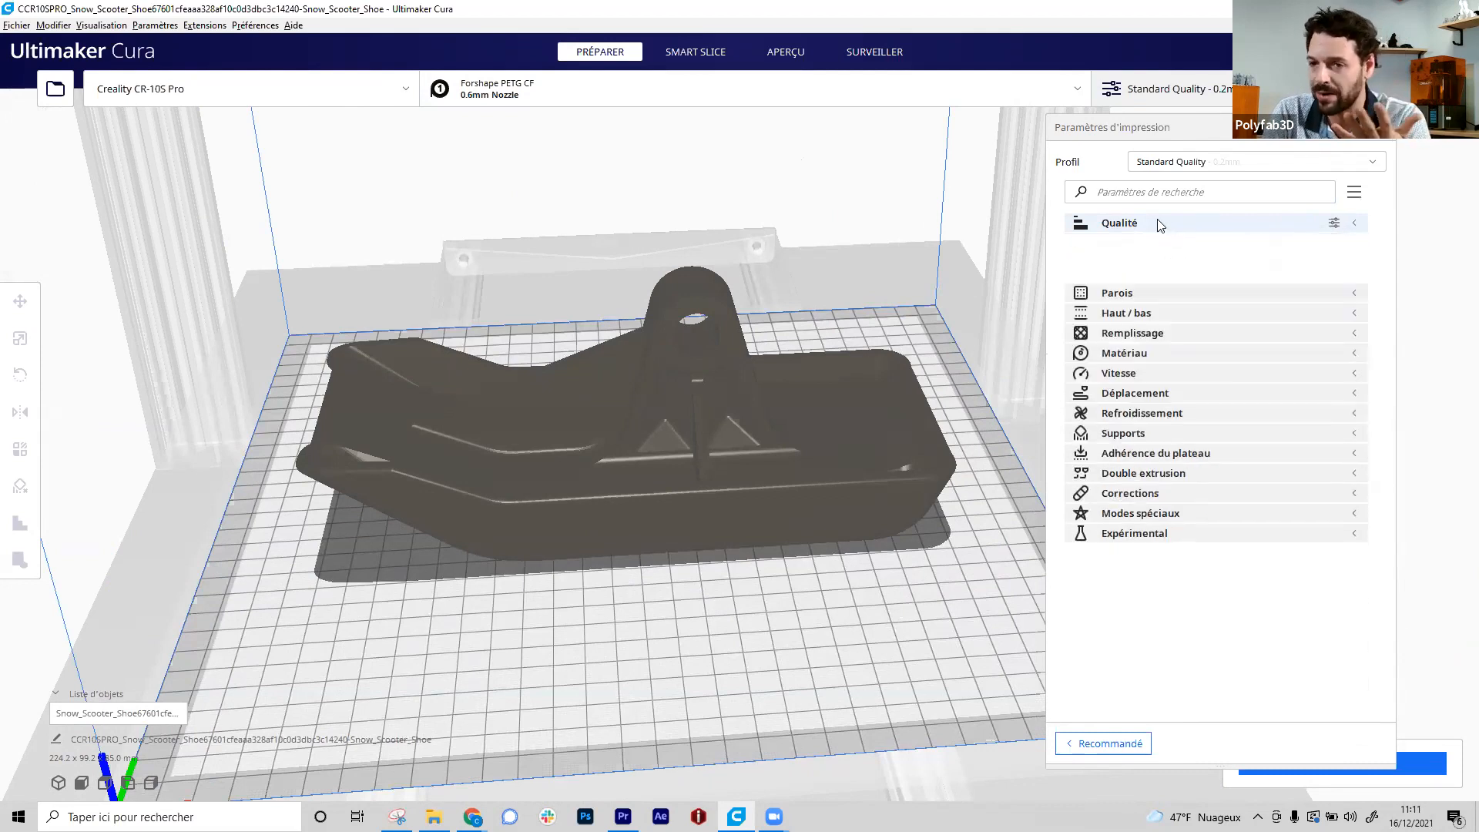
click(1137, 245)
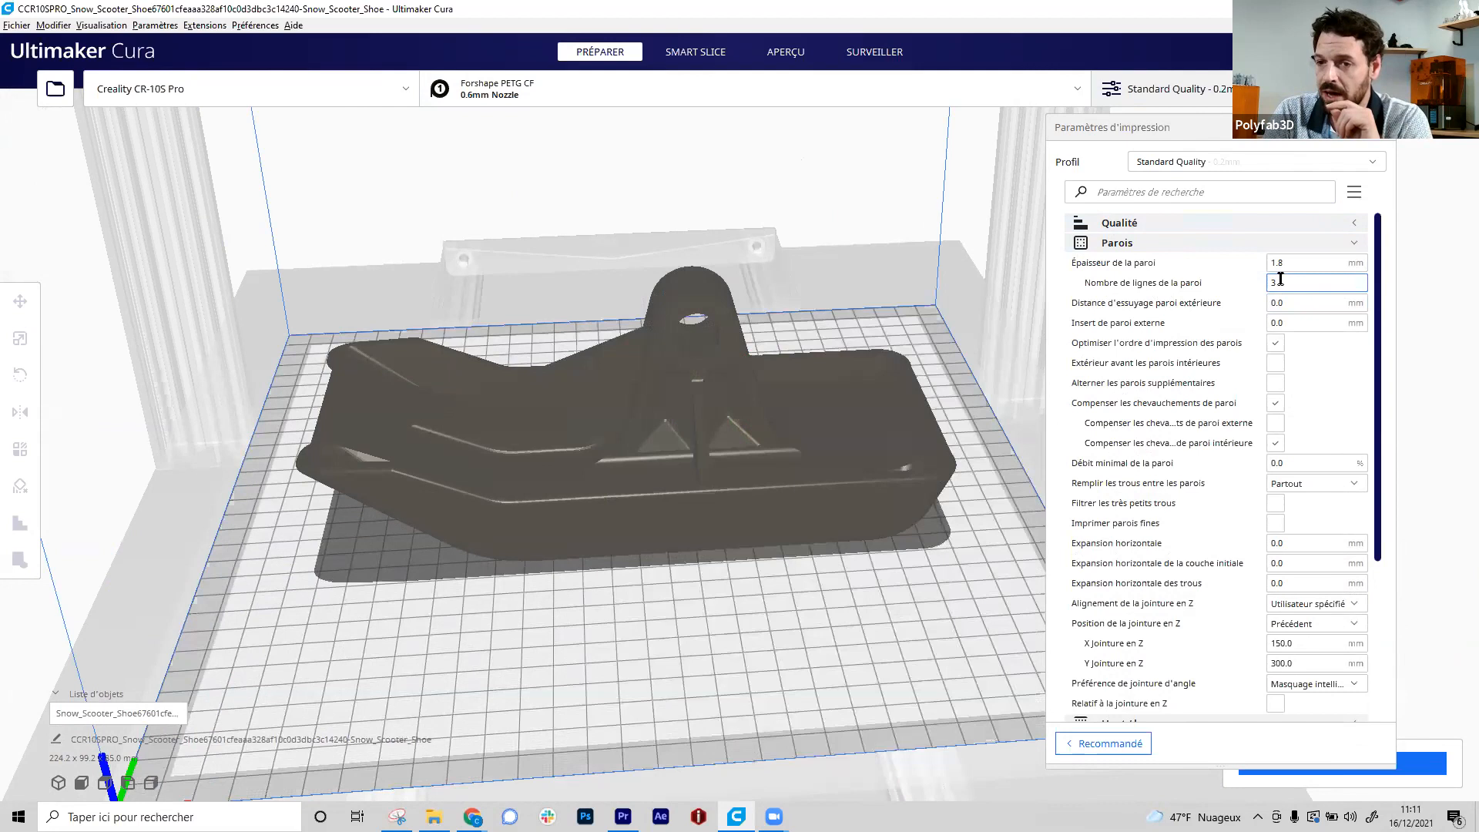
mouse_move(1297, 264)
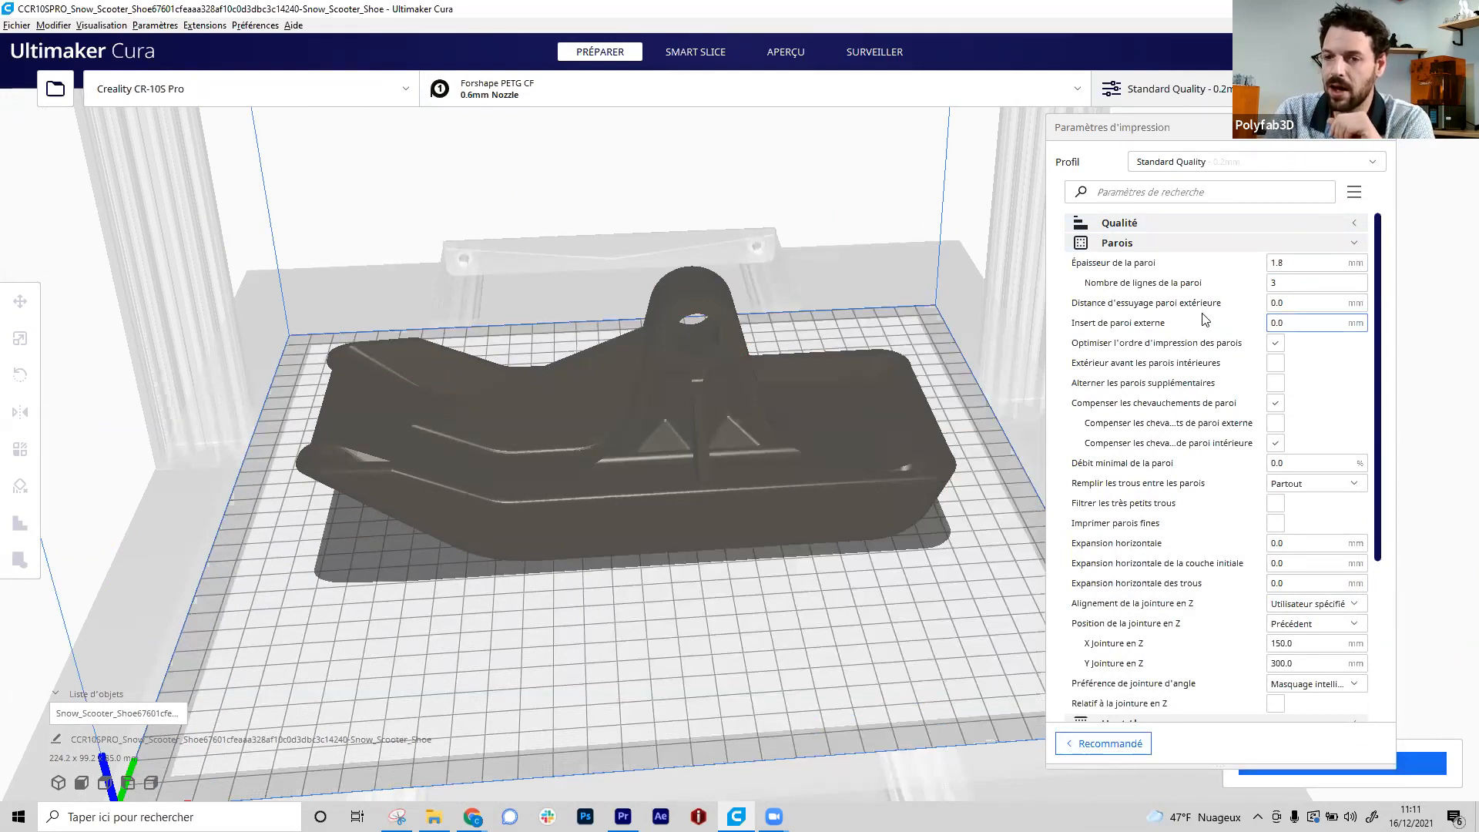
- Slice the model and inspect the wall lines up close at layer 101 in the layer preview
right_drag(803, 309, 843, 480)
scroll(835, 463, up, 5)
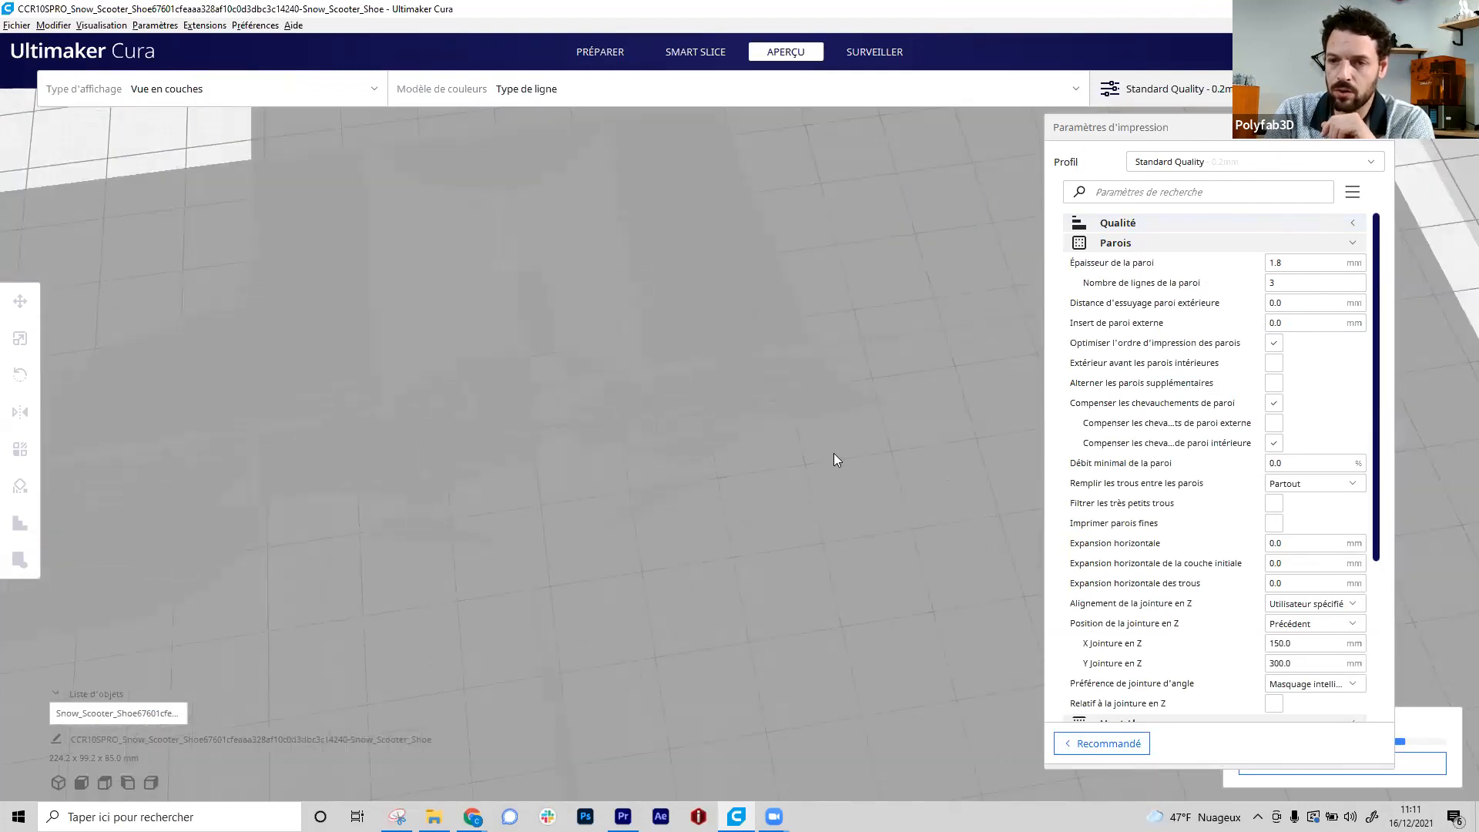
scroll(867, 415, down, 4)
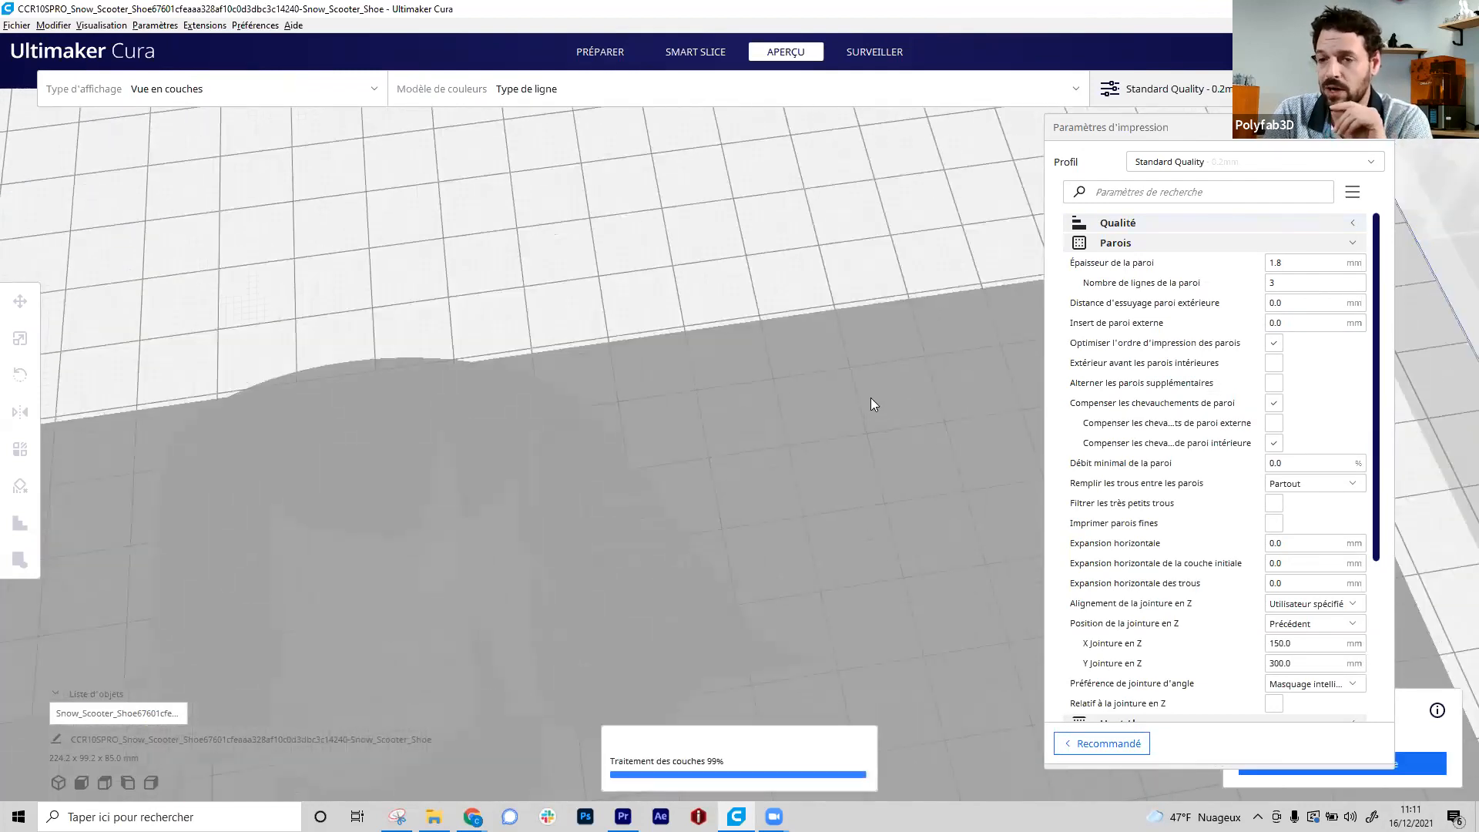
scroll(820, 425, up, 4)
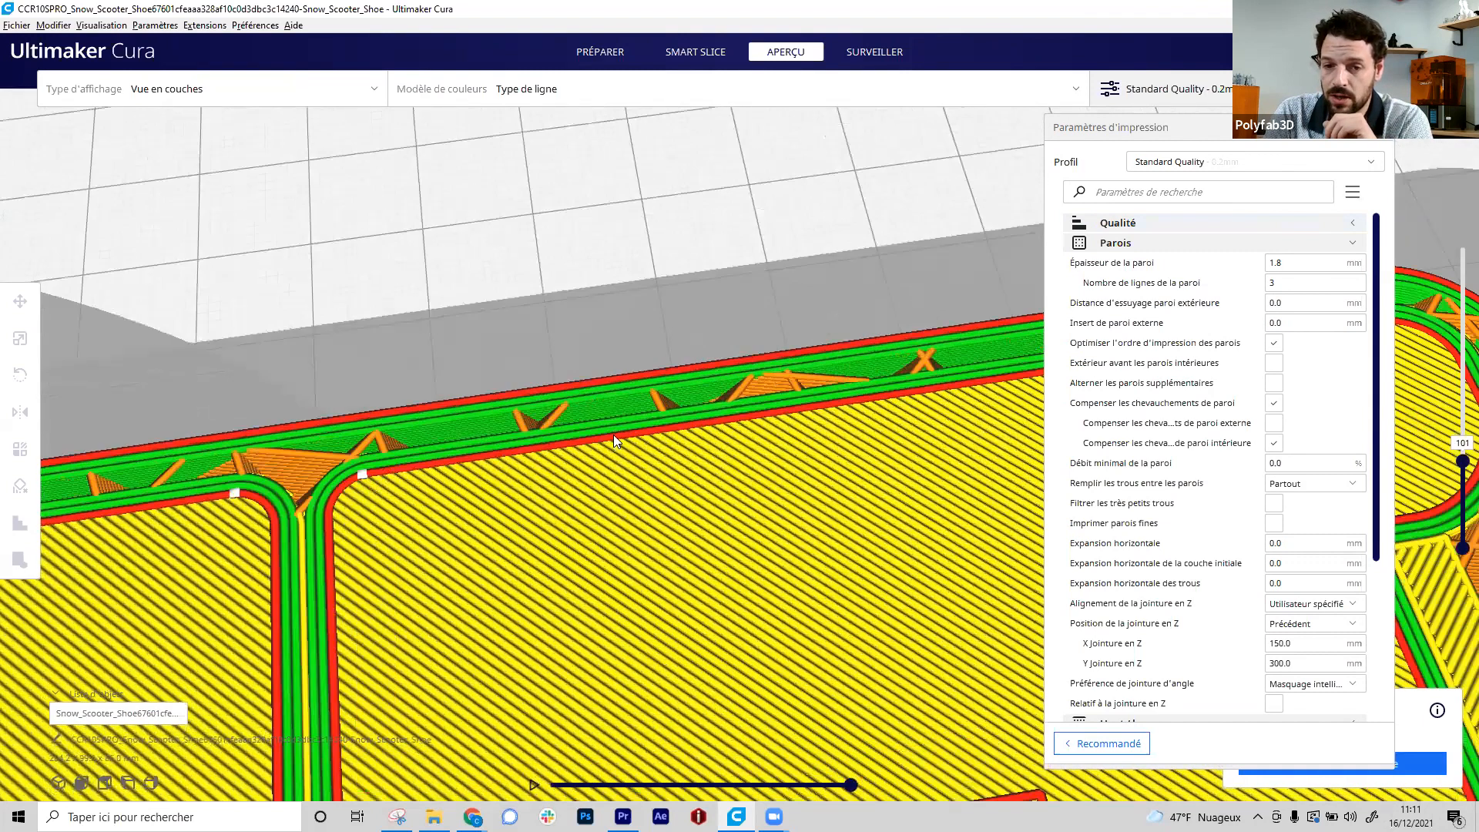
scroll(620, 426, up, 1)
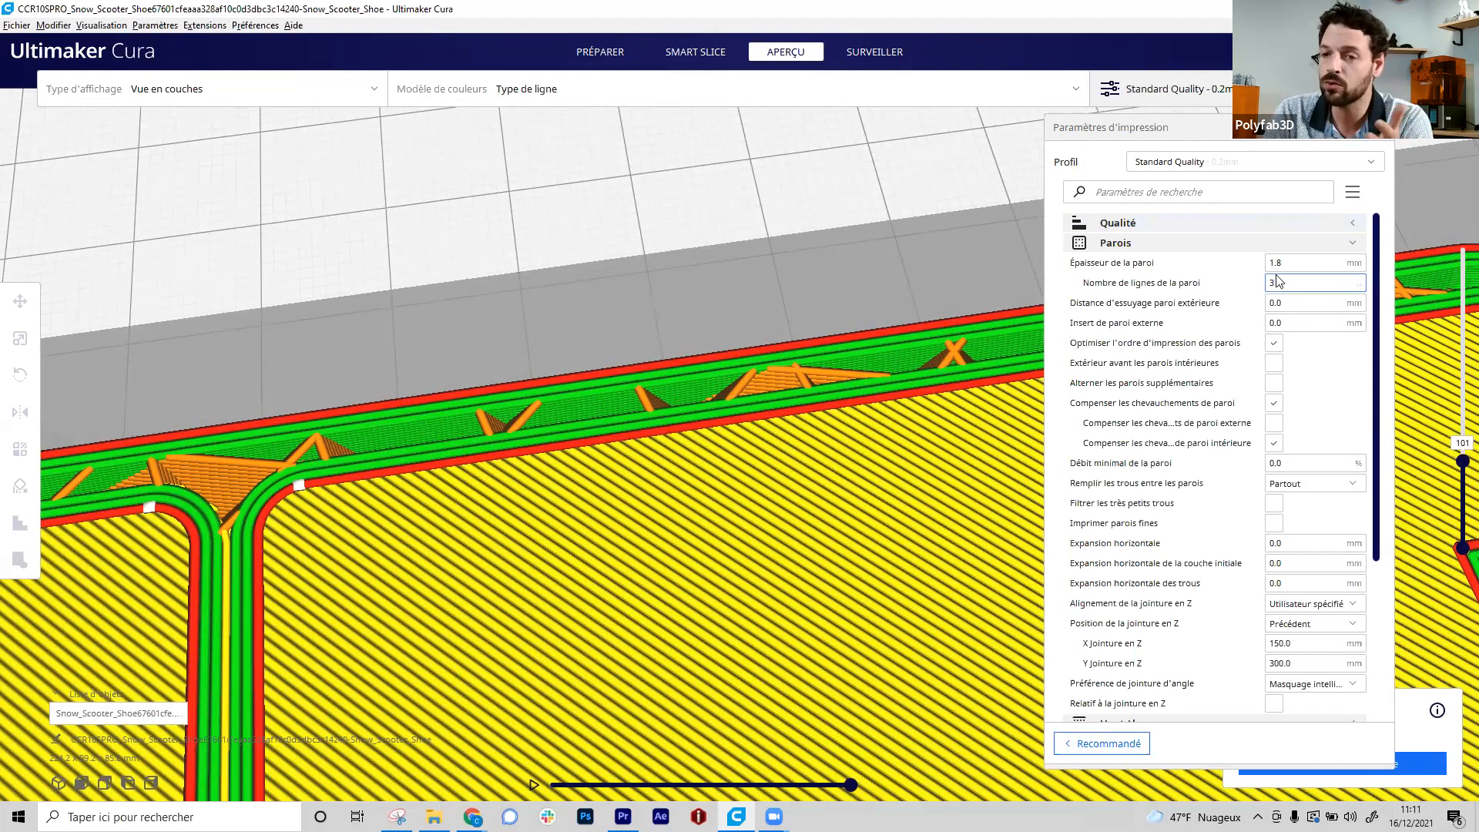
mouse_move(1275, 286)
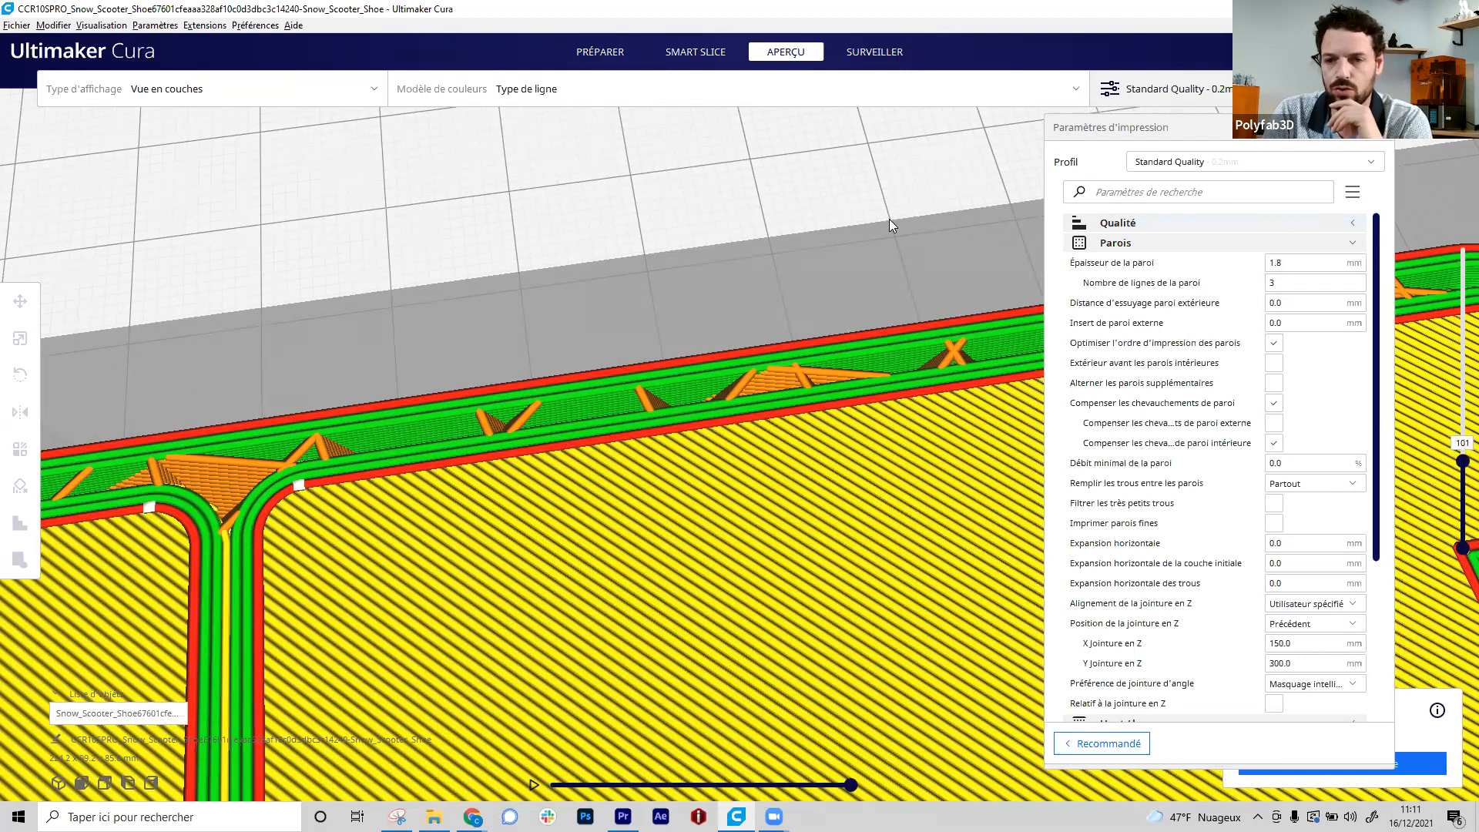
click(855, 229)
scroll(853, 346, down, 8)
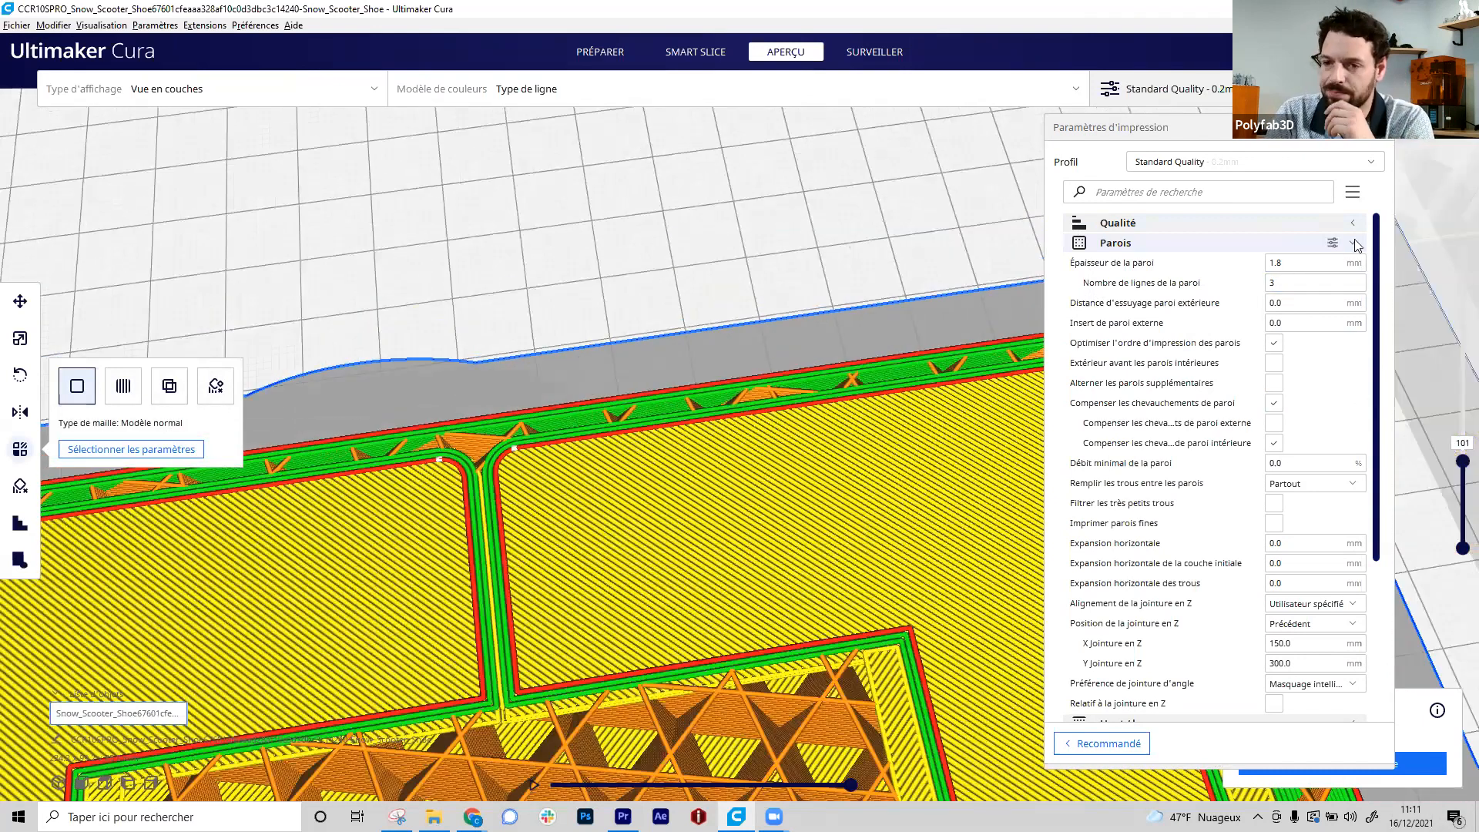
- Collapse the Parois settings and expand Haut / bas to review the top and bottom thickness values
click(1354, 243)
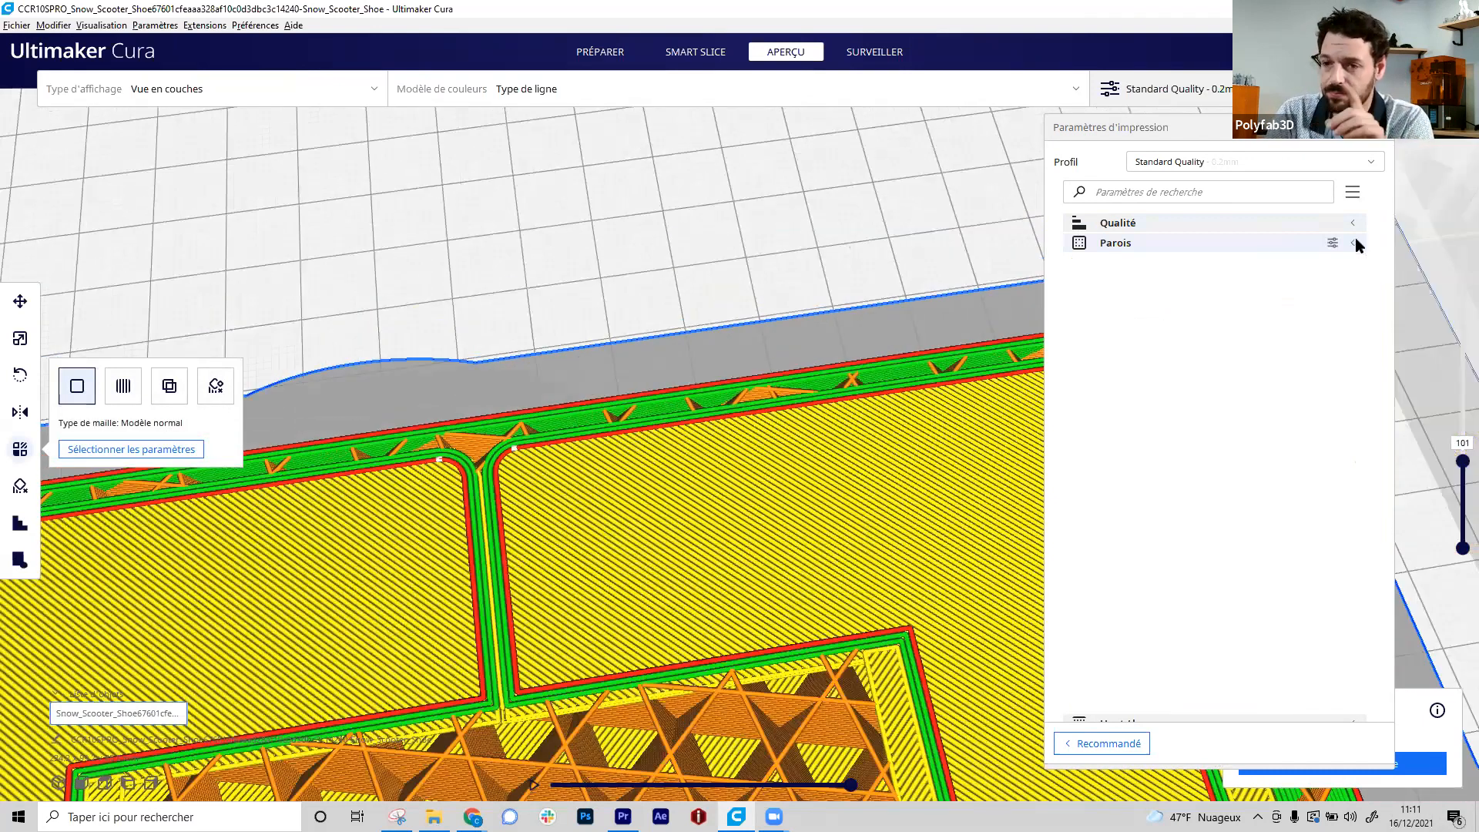
click(1190, 266)
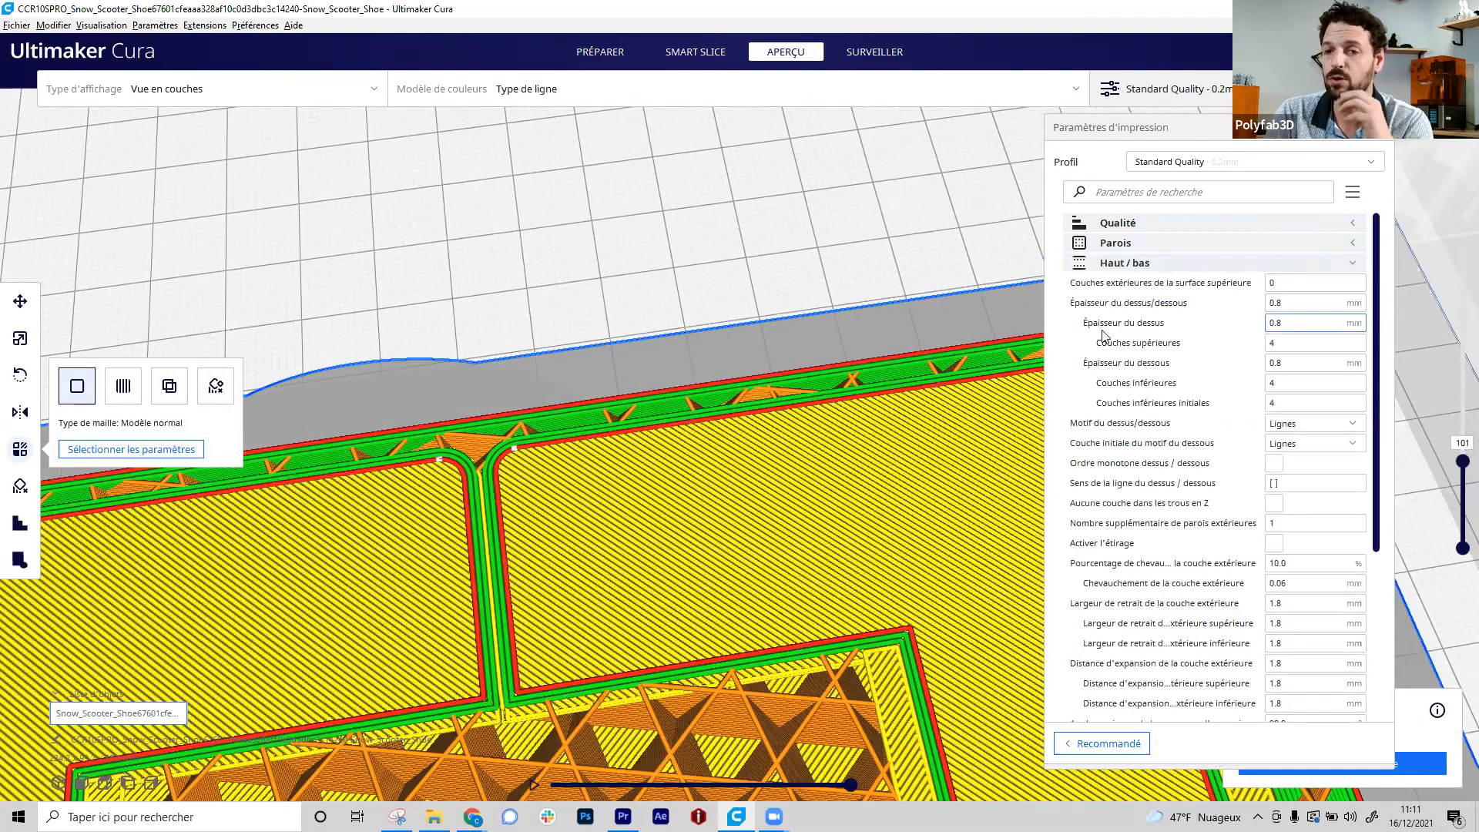
mouse_move(1115, 330)
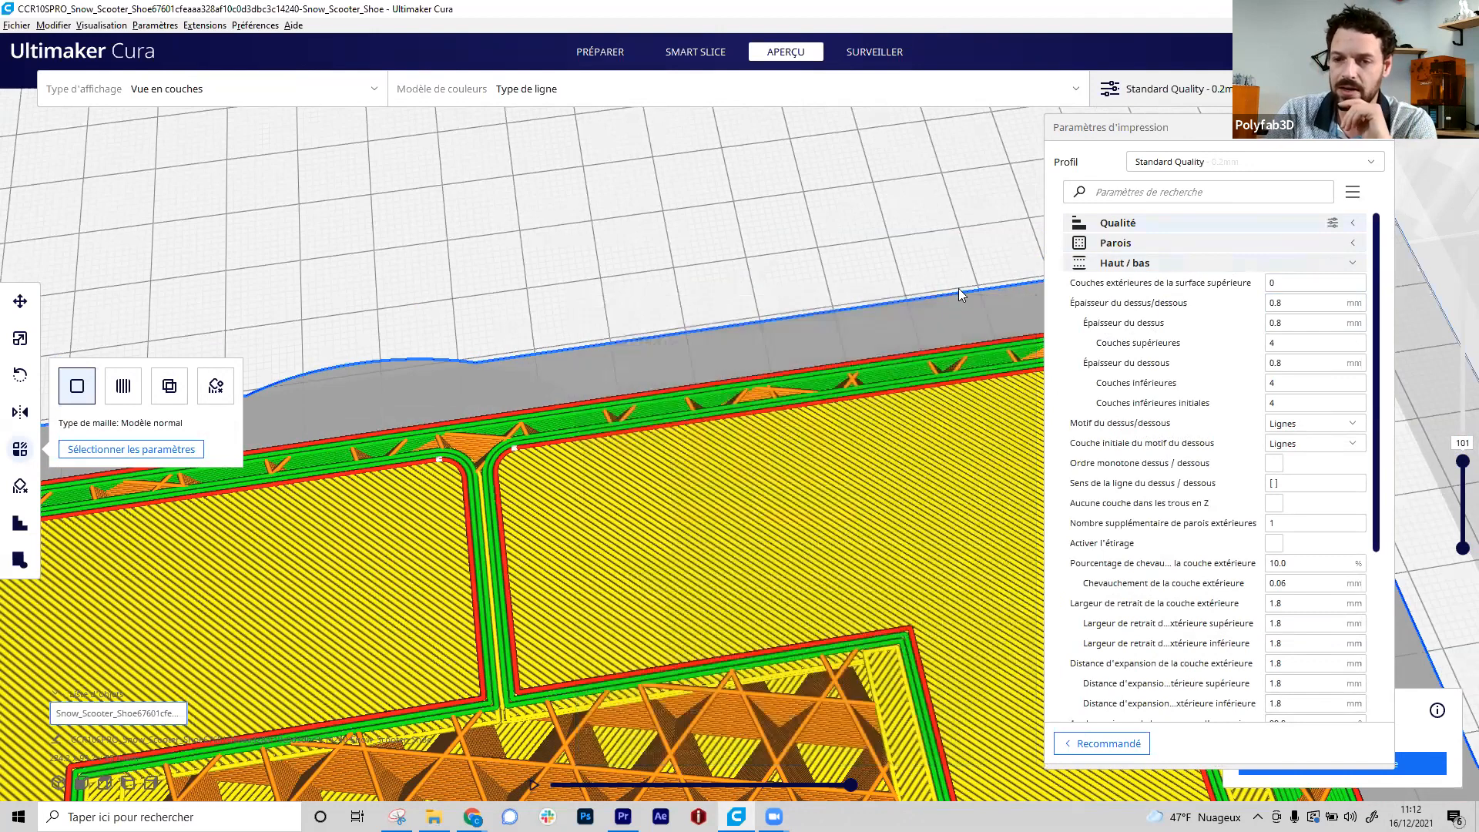
- Step through the preview from layer 101 down to 97 and back to examine the solid layers around the central infill
scroll(824, 566, up, 6)
middle_drag(876, 597, 857, 558)
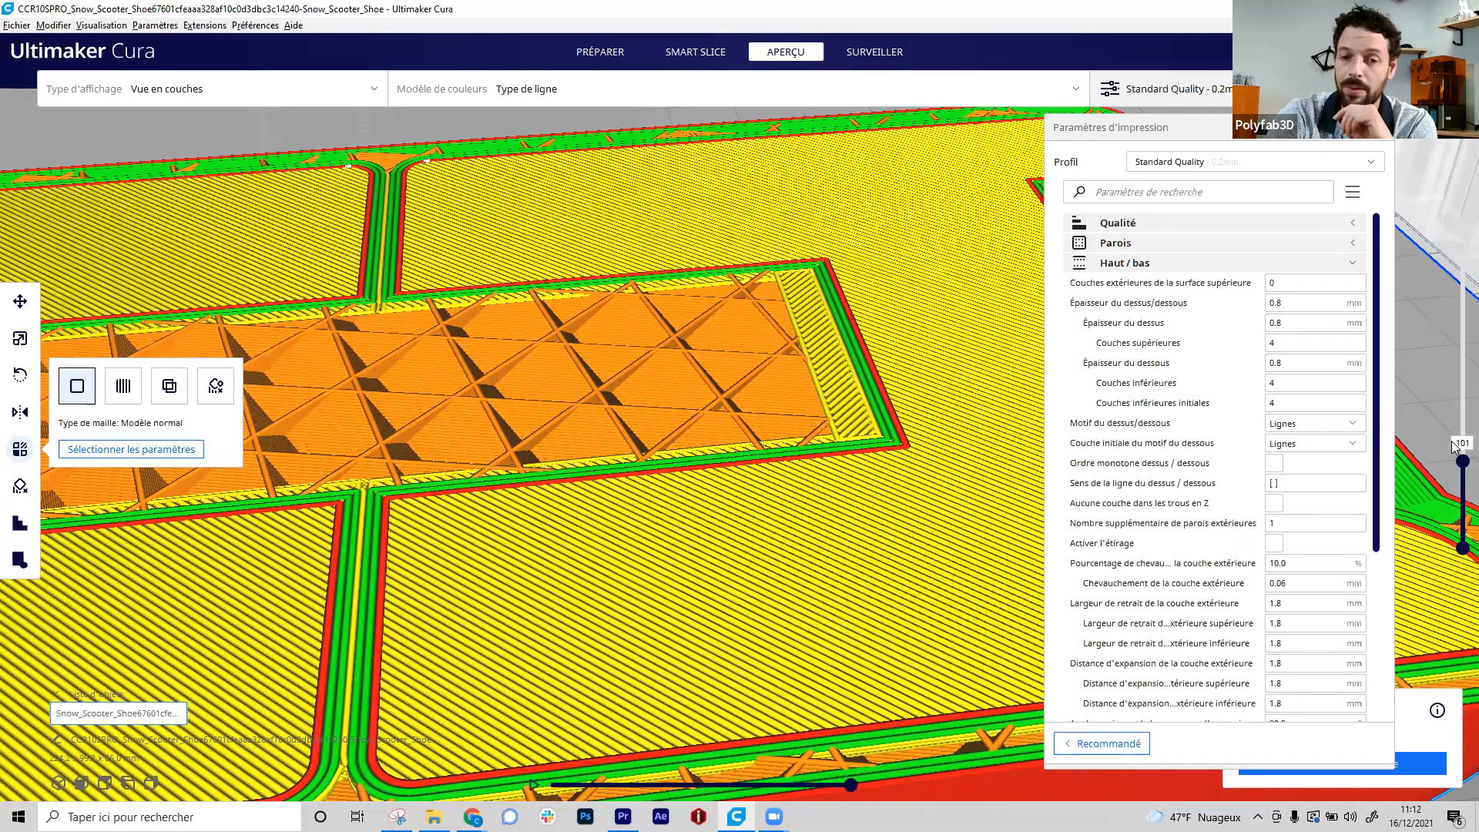
key(Down)
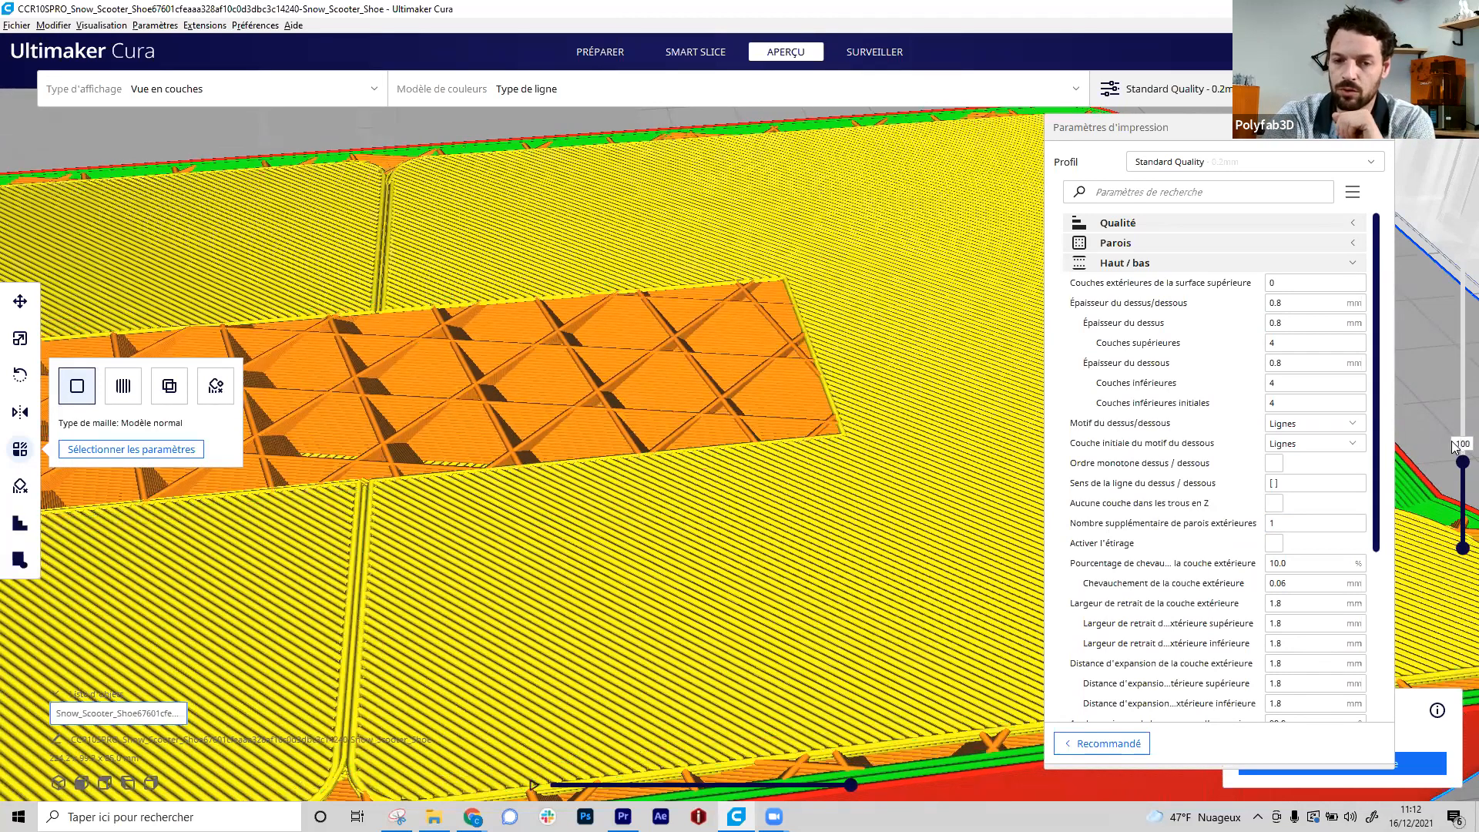
key(Down)
key(Down)
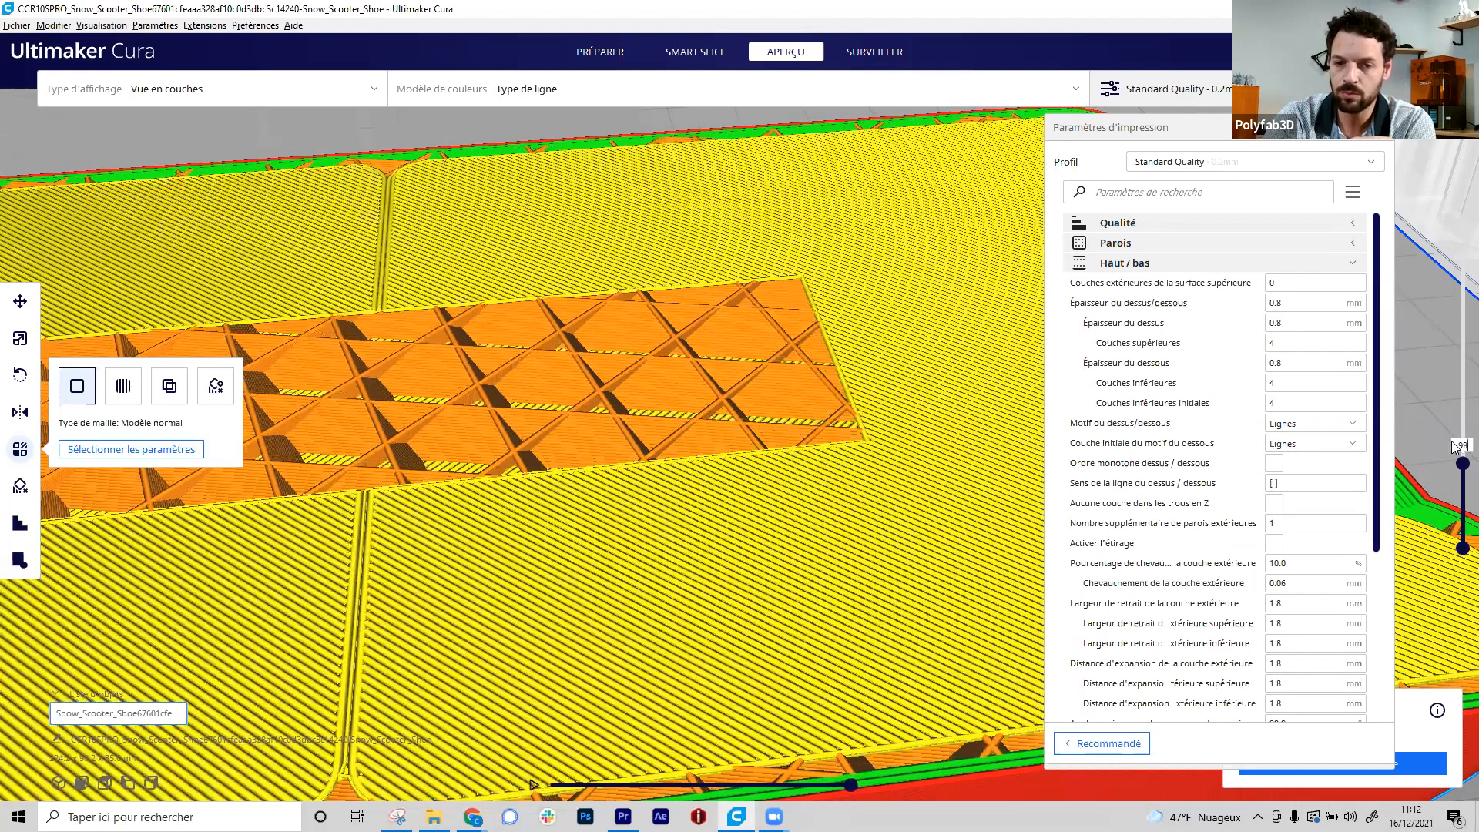
key(Down)
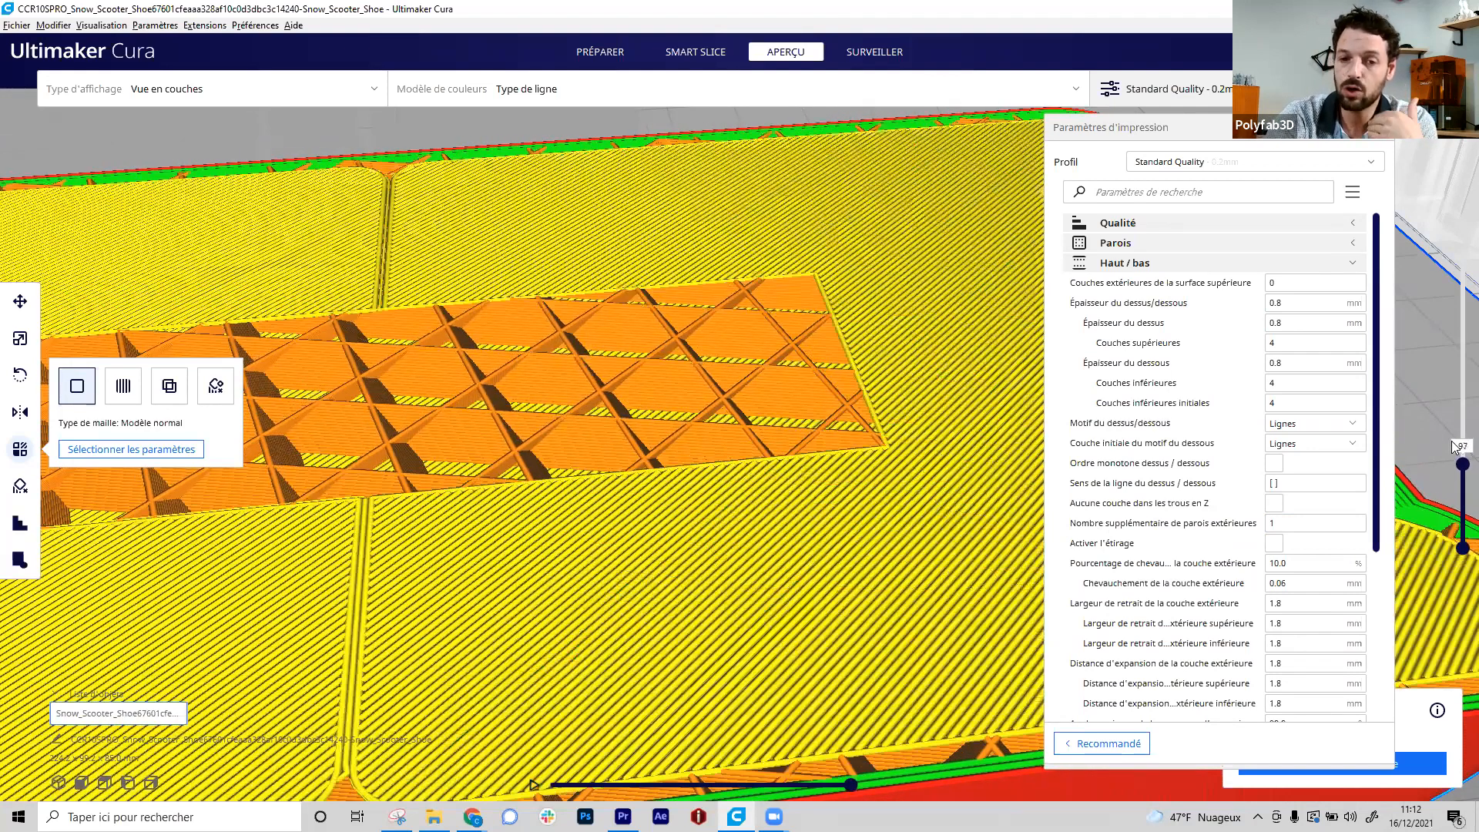
key(Up)
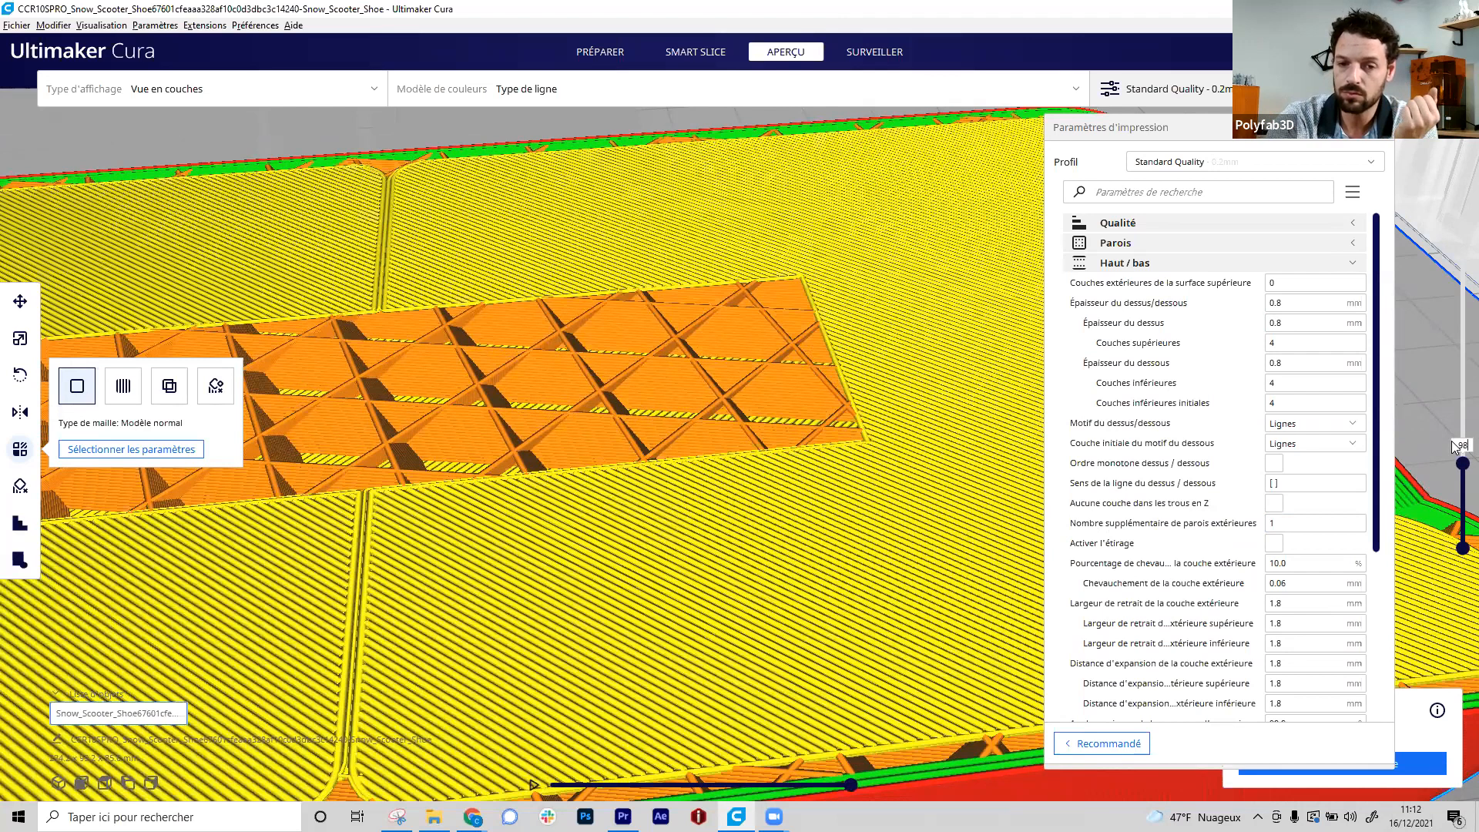
key(Up)
key(Up)
key(Up)
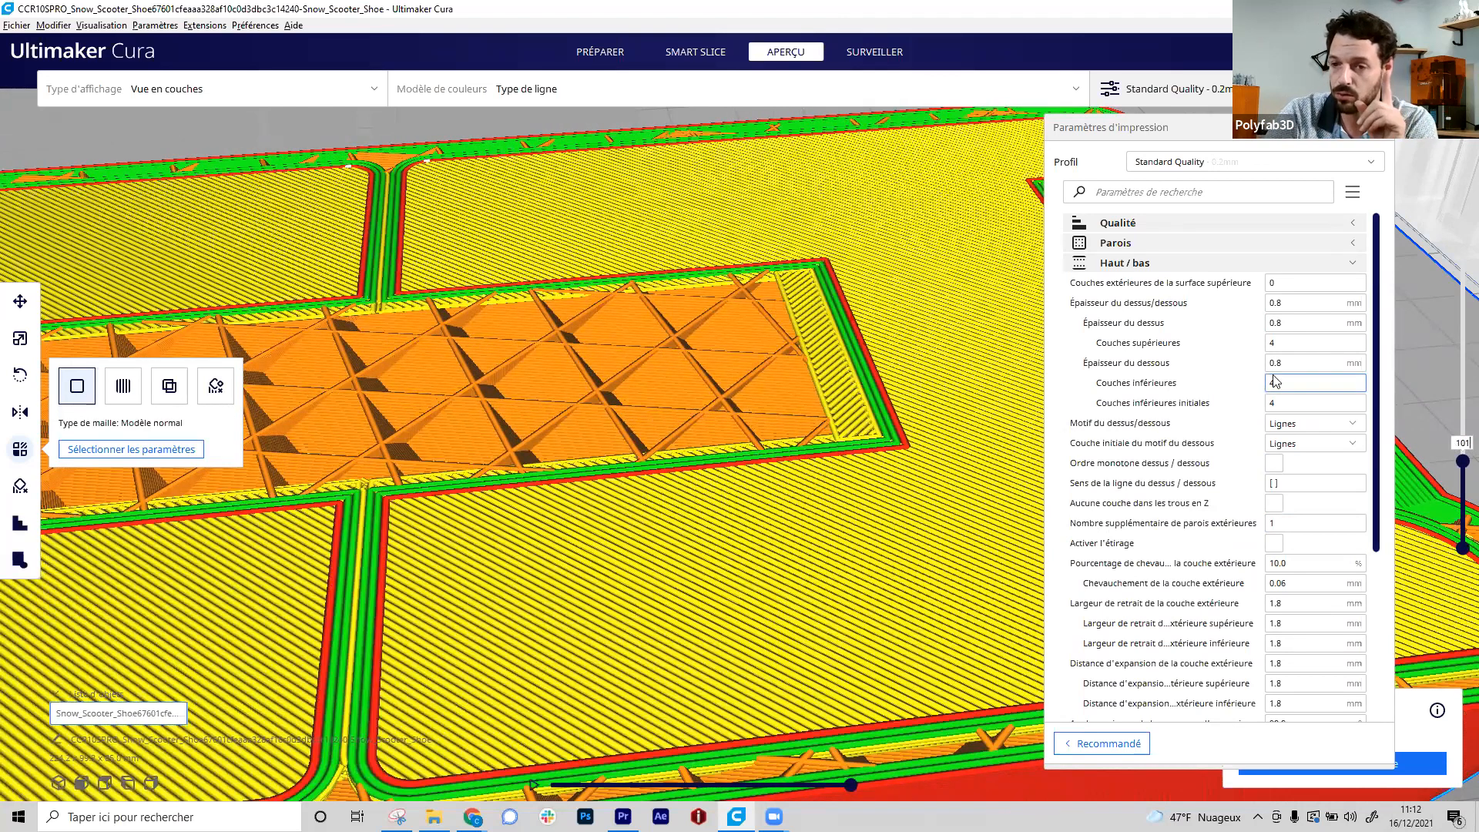
- Set Couches supérieures and Couches inférieures to 9 each, and return to the recommended settings view
mouse_move(1267, 346)
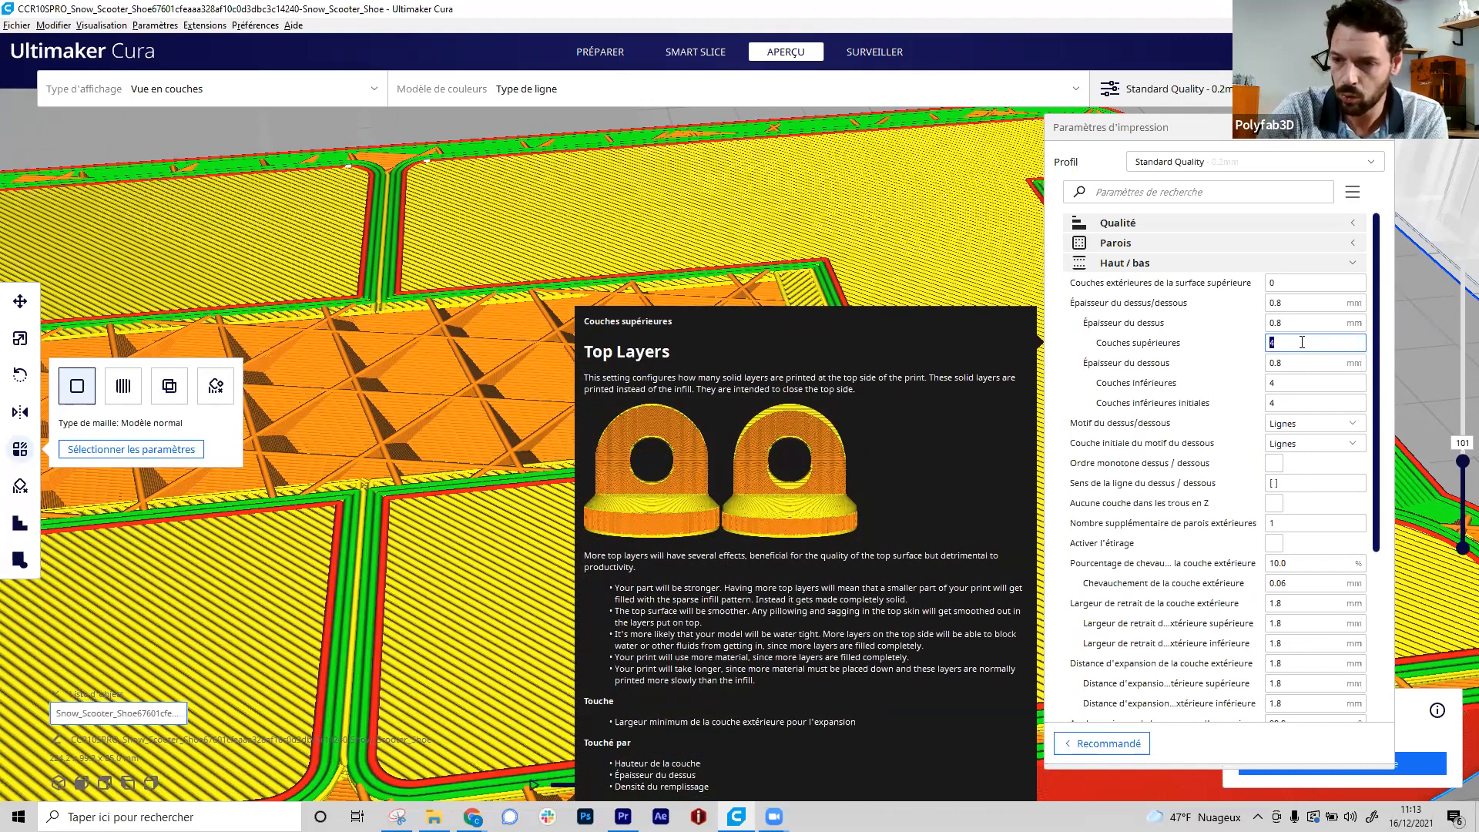
text(9)
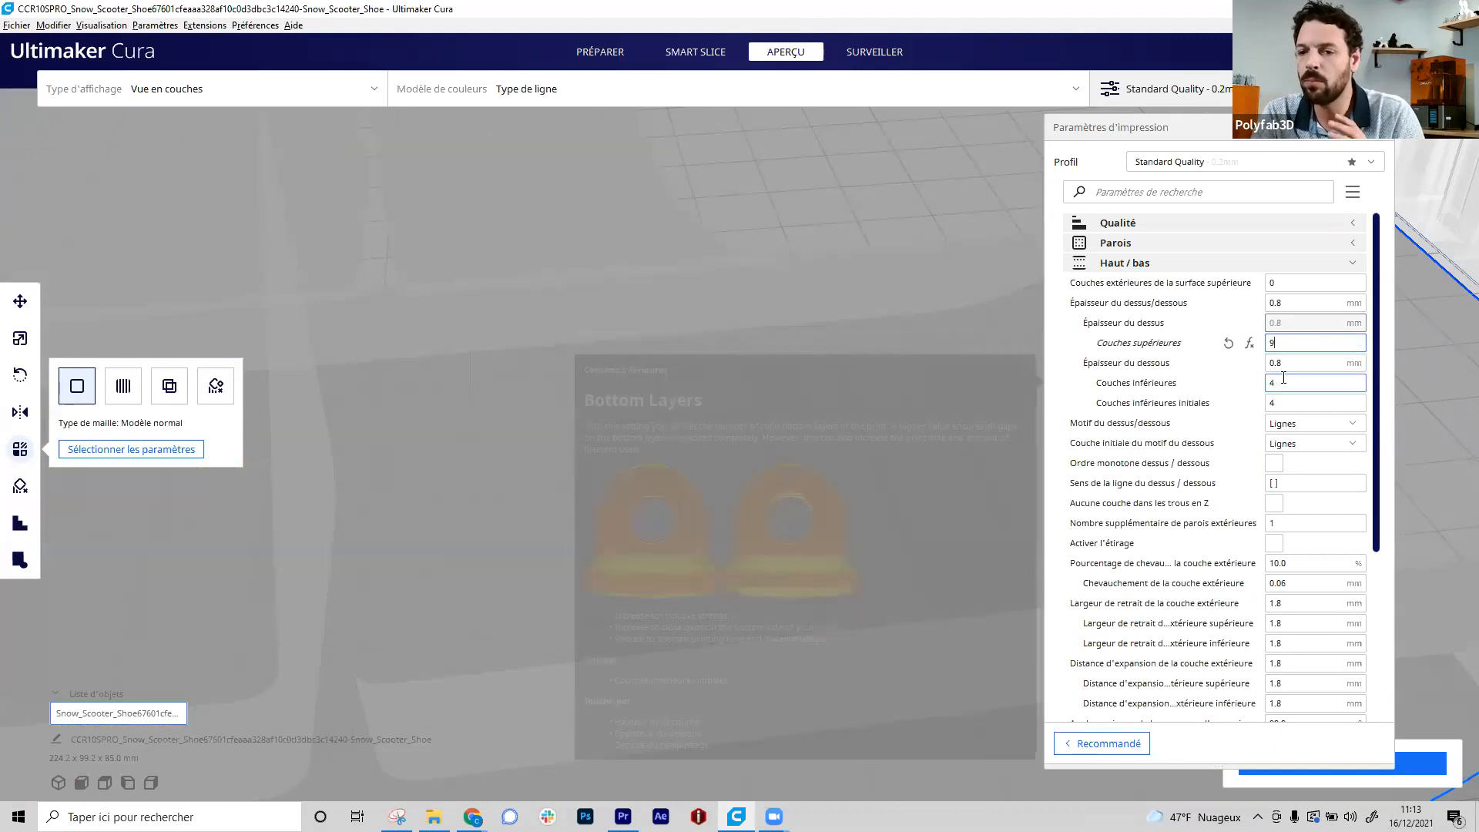
click(1276, 382)
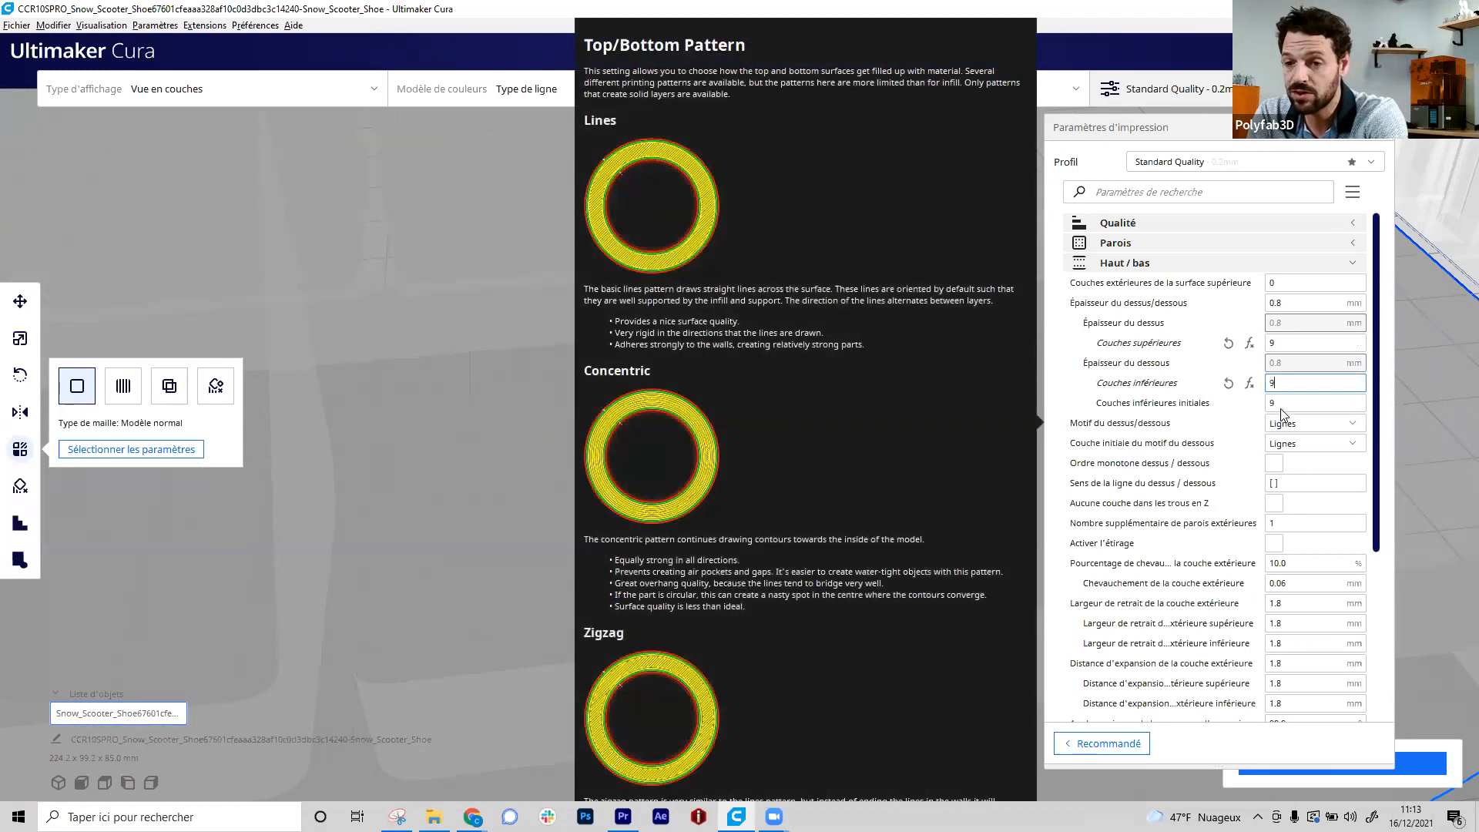
text(9)
click(1103, 743)
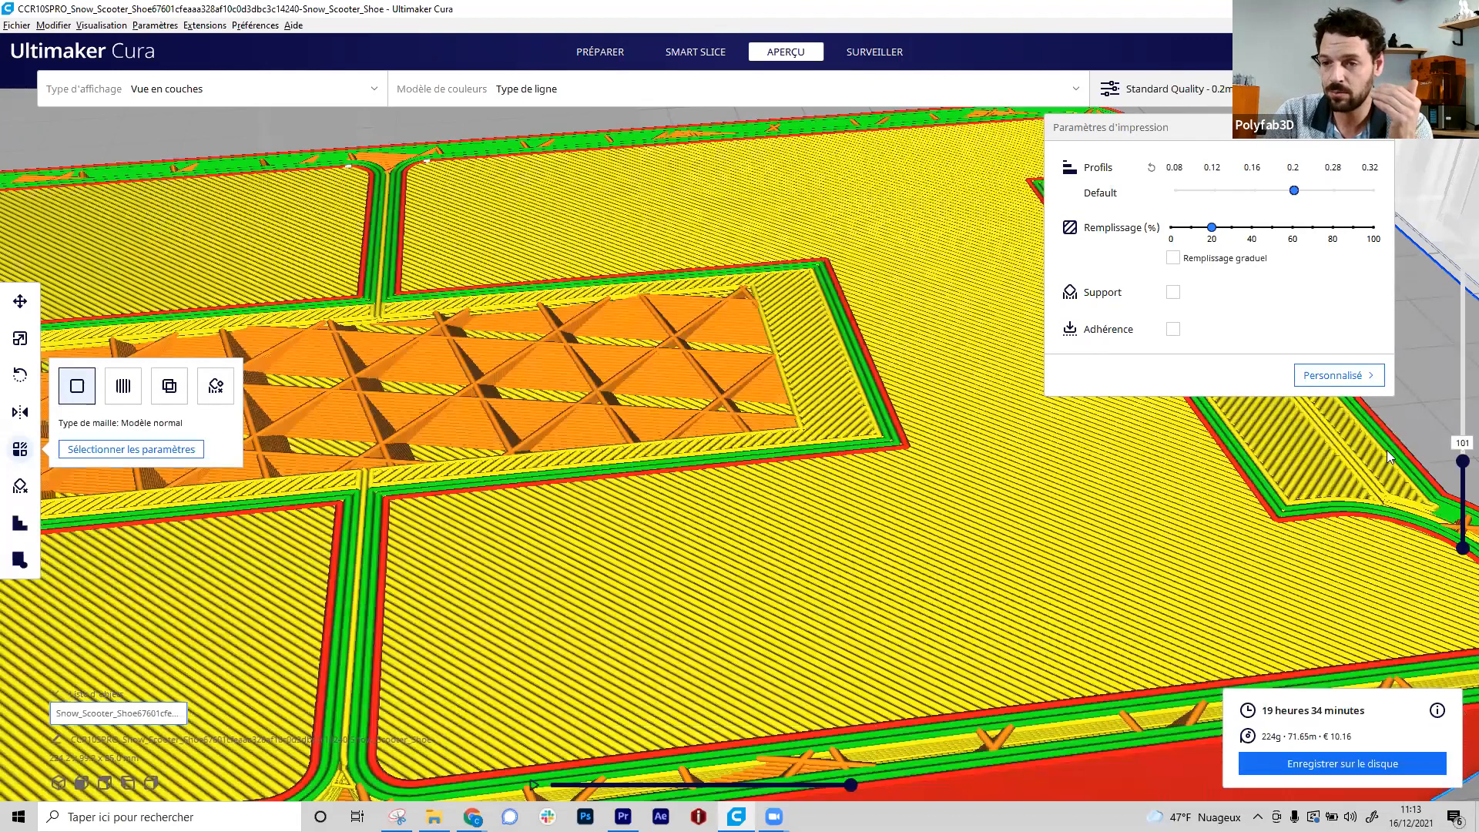
- Raise the layer preview to layer 270 and inspect the inside of the shoe around the central mount
scroll(1390, 457, down, 5)
drag(1462, 461, 1457, 348)
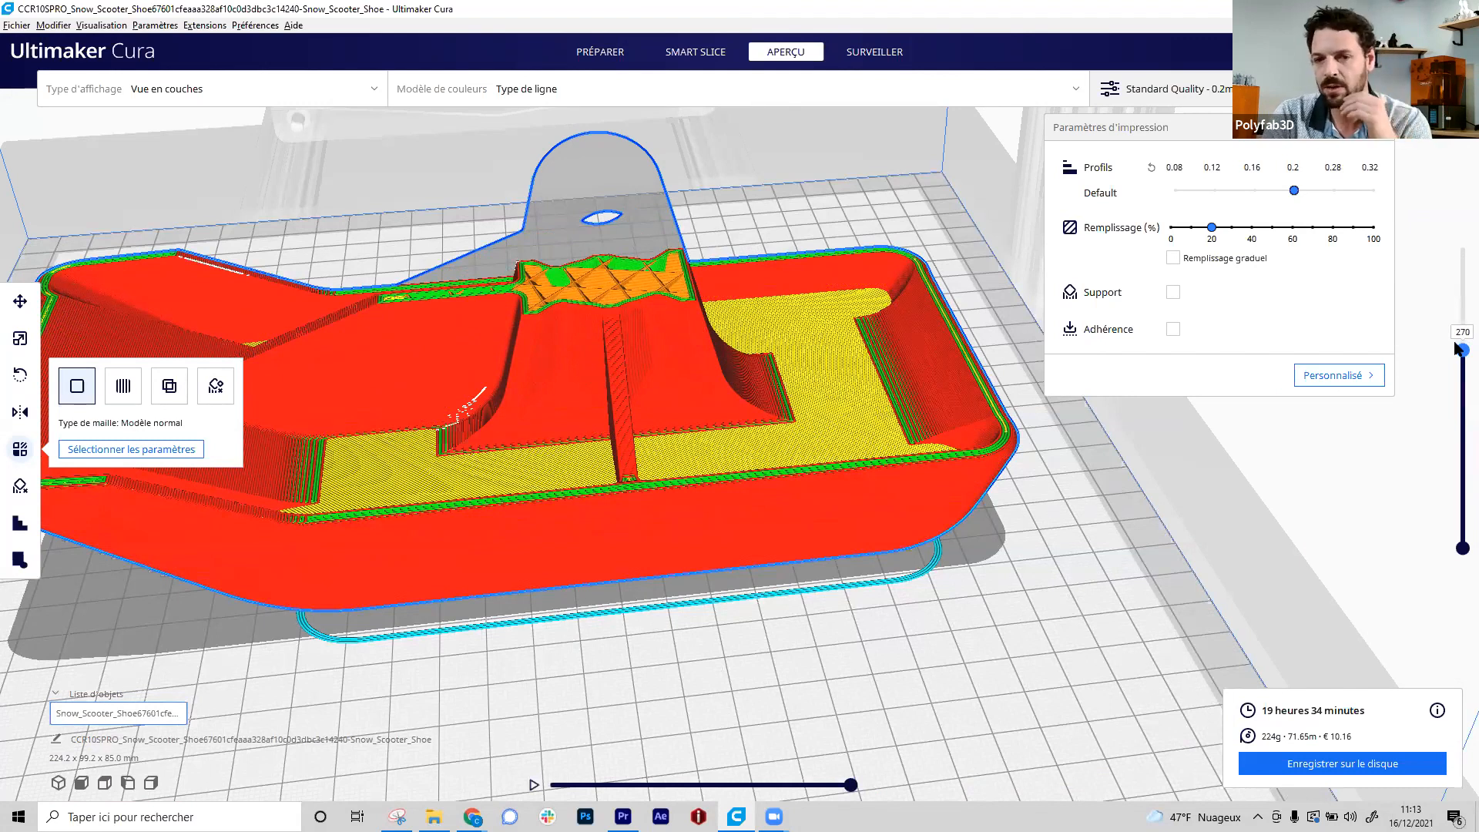
scroll(1017, 485, up, 3)
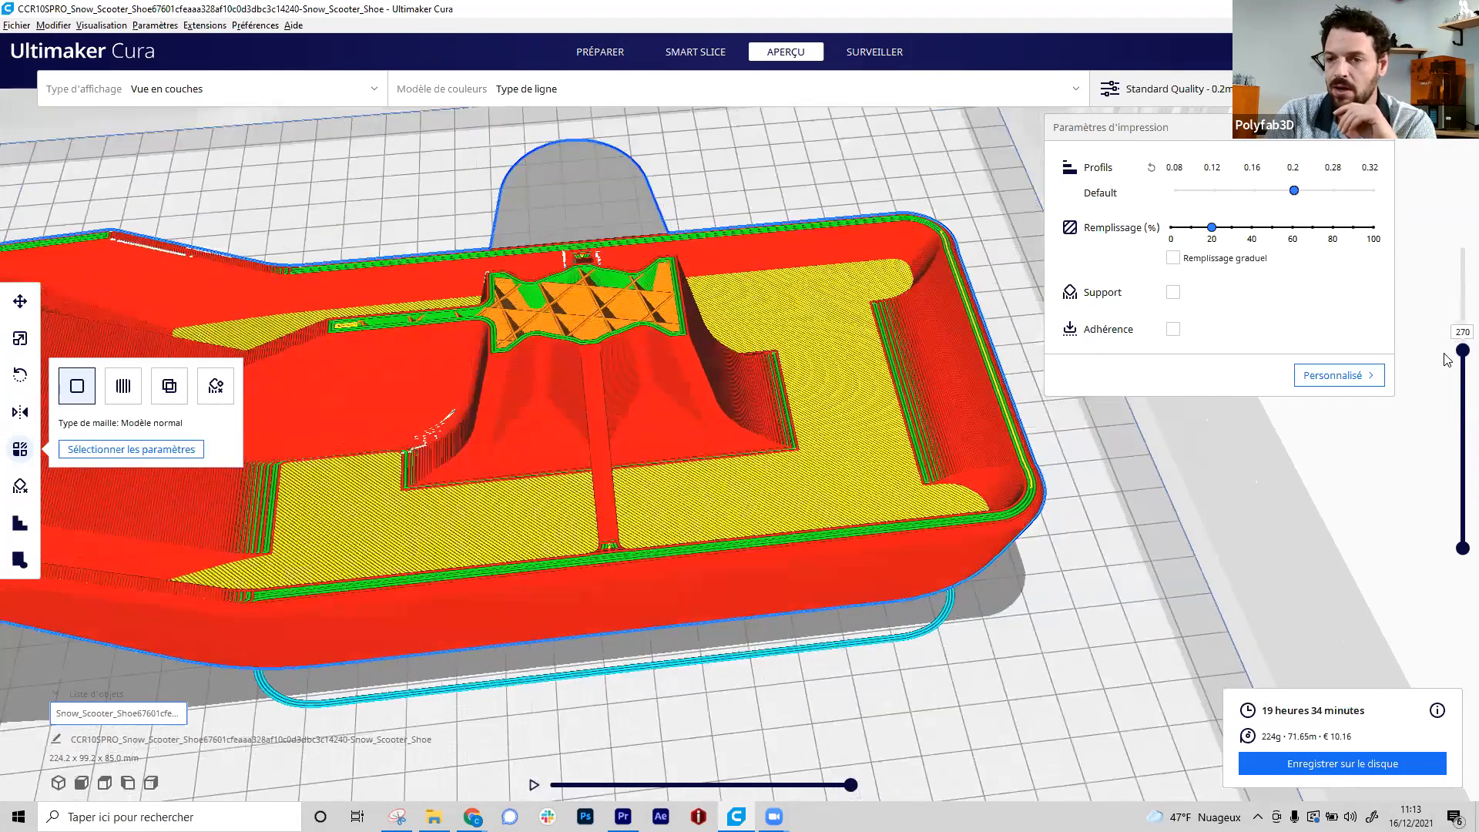
- Lower the layer preview to the shoe's base and move upward to layer 154, examining the solid layers and infill
drag(1458, 351, 1456, 436)
key(Up)
key(Up)
key(Up)
key(Up)
key(Up)
key(Up)
key(Up)
key(Up)
key(Up)
key(Up)
key(Up)
key(Up)
key(Up)
key(Up)
key(Up)
key(Up)
key(Up)
key(Up)
key(Up)
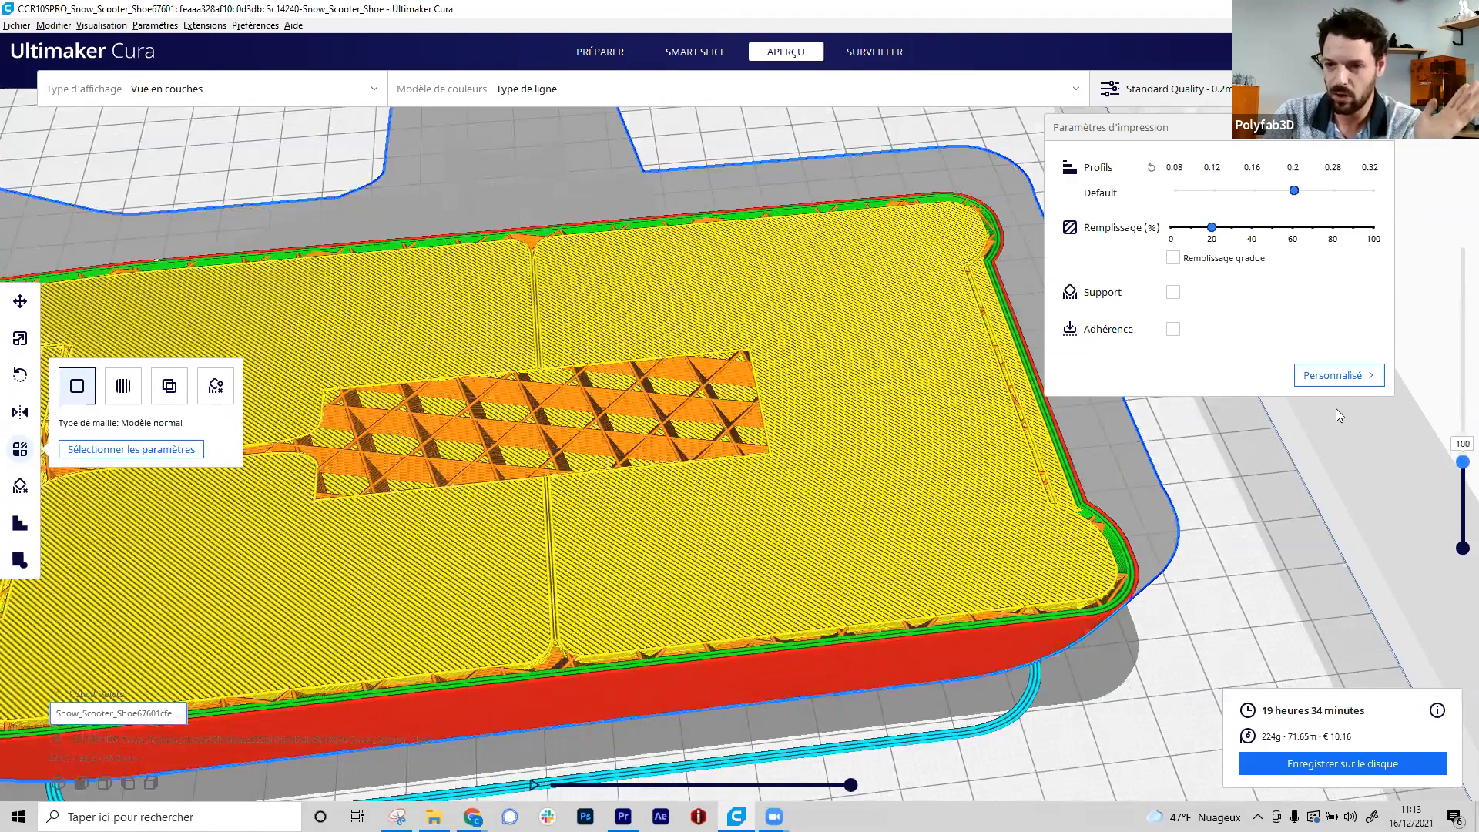
- Expand the Remplissage settings in the custom view and examine the infill inside the central mount at layer 154
click(1345, 379)
click(1206, 266)
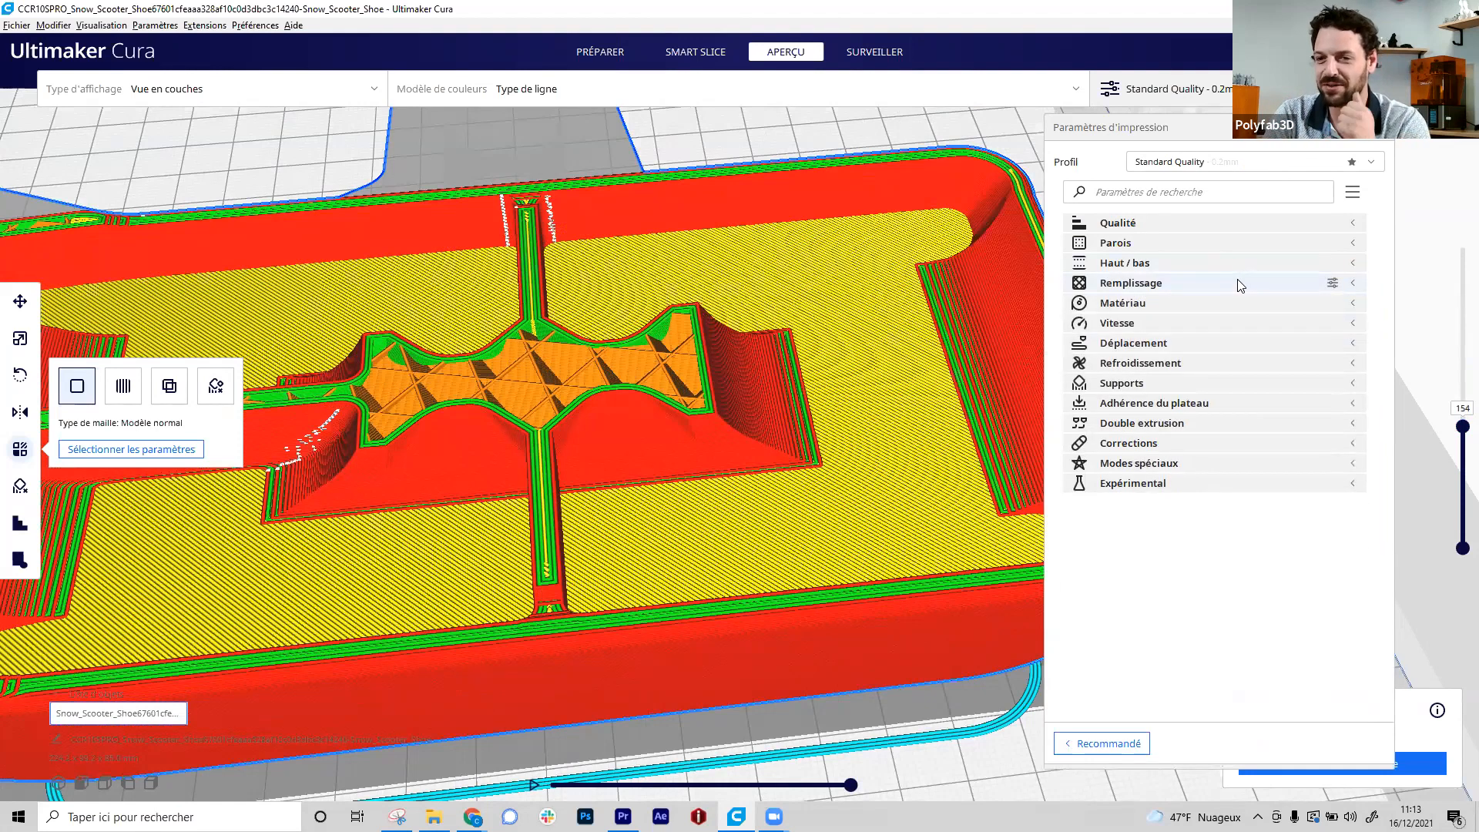
click(1143, 283)
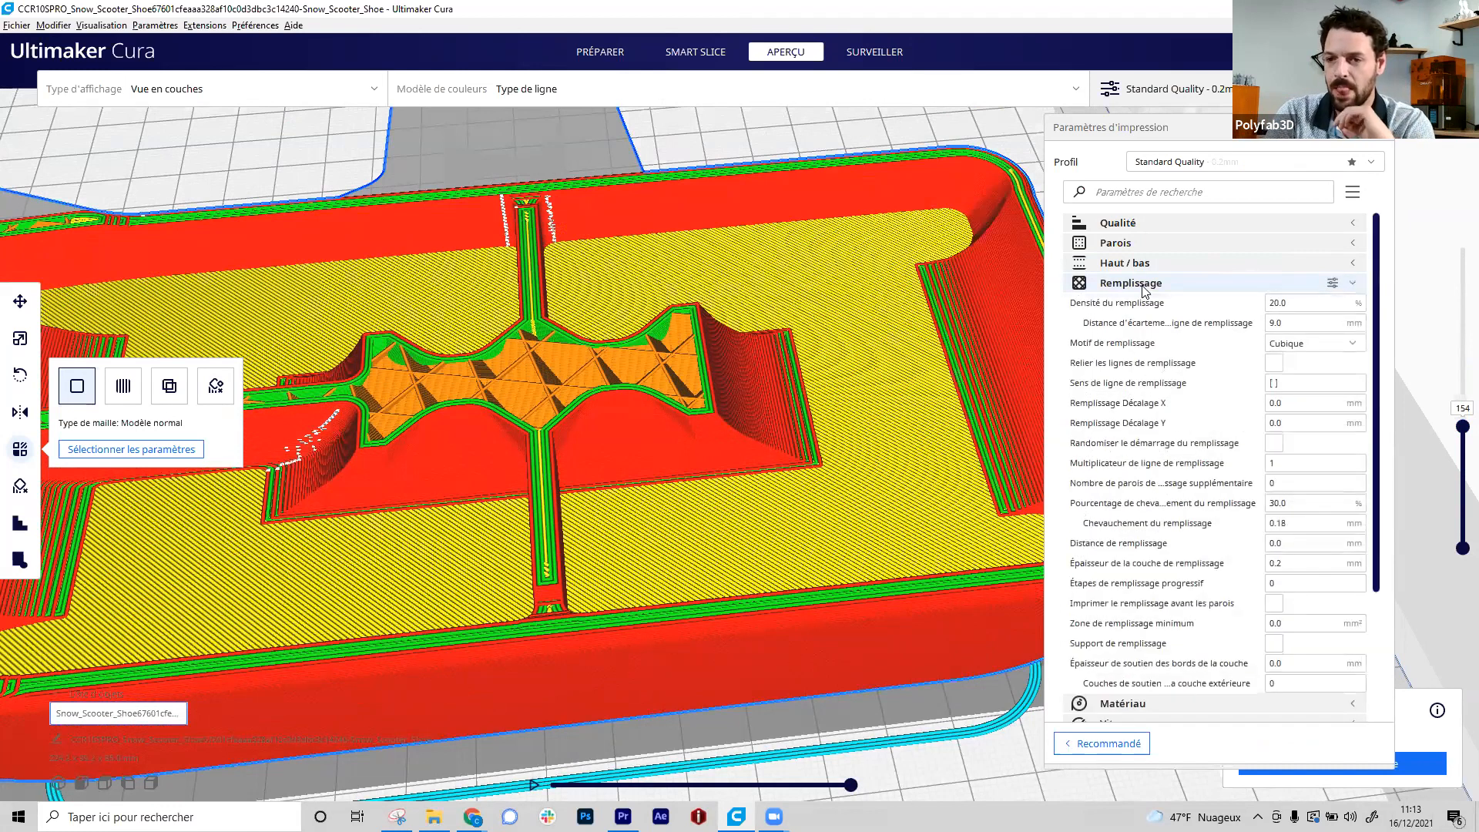
right_drag(746, 396, 700, 487)
scroll(793, 493, up, 5)
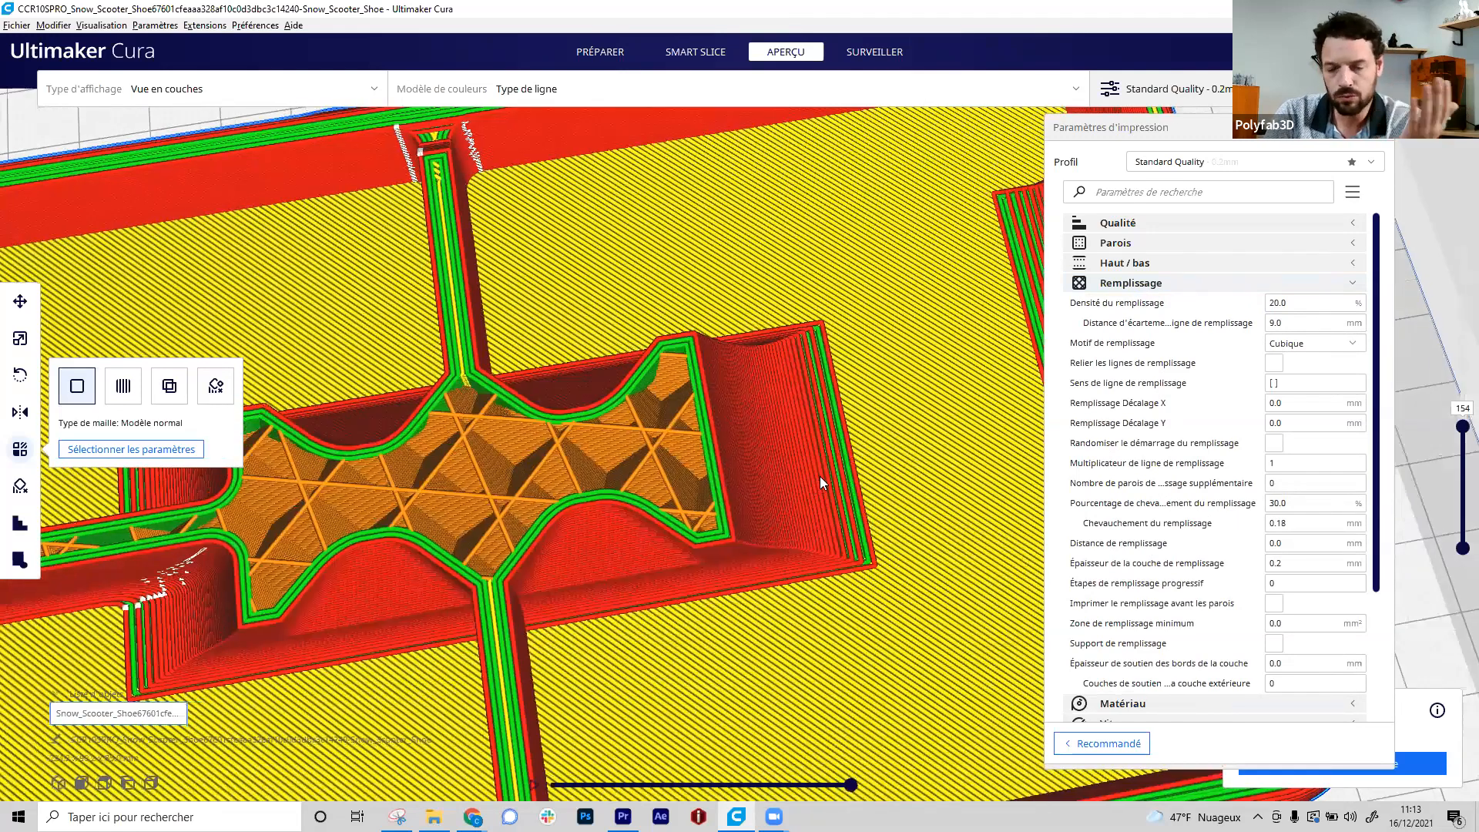
middle_drag(819, 477, 1057, 462)
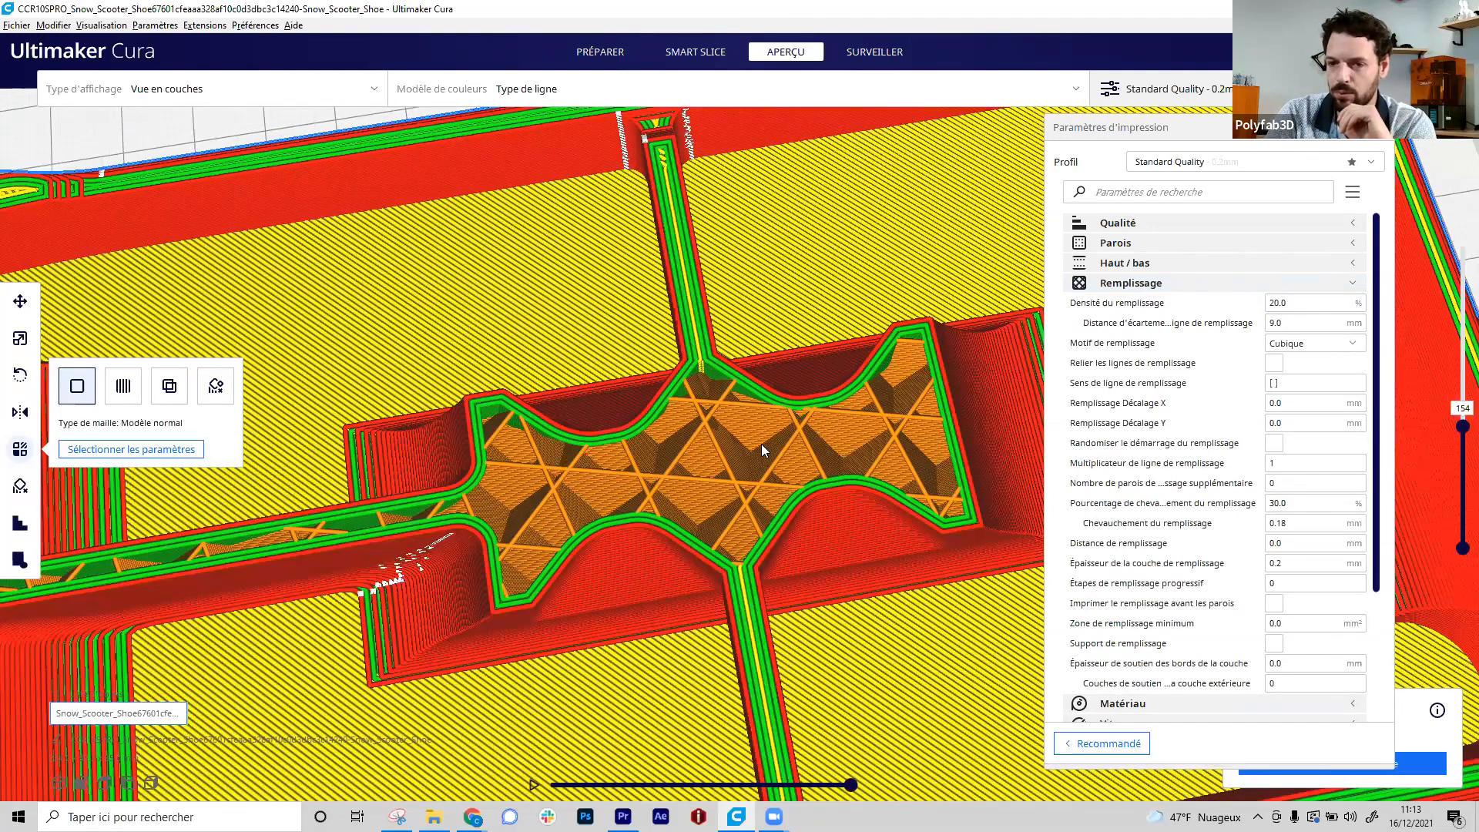
mouse_move(1342, 344)
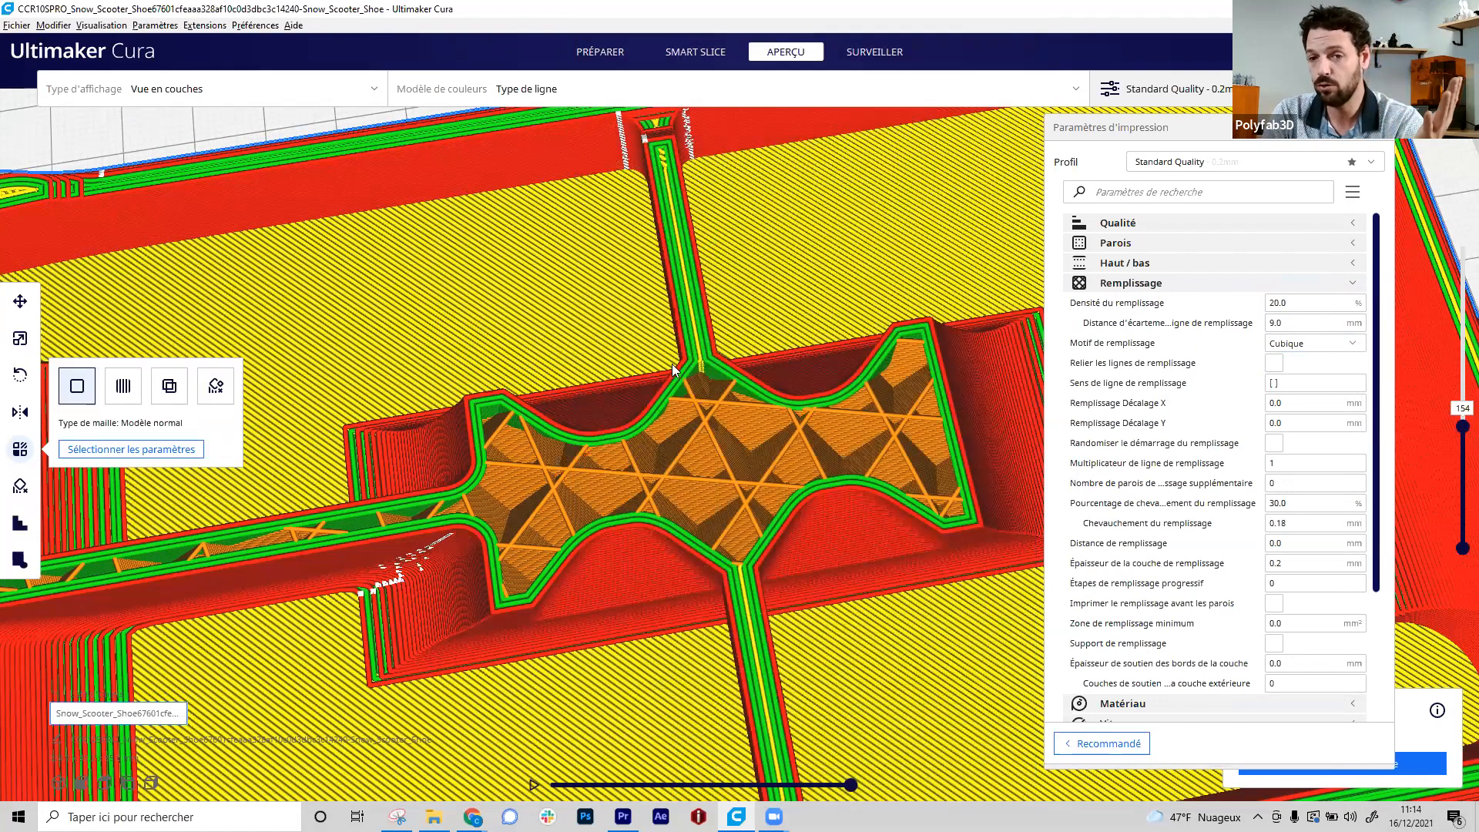
- Set Densité du remplissage to 40% and slice the shoe again
mouse_move(1316, 304)
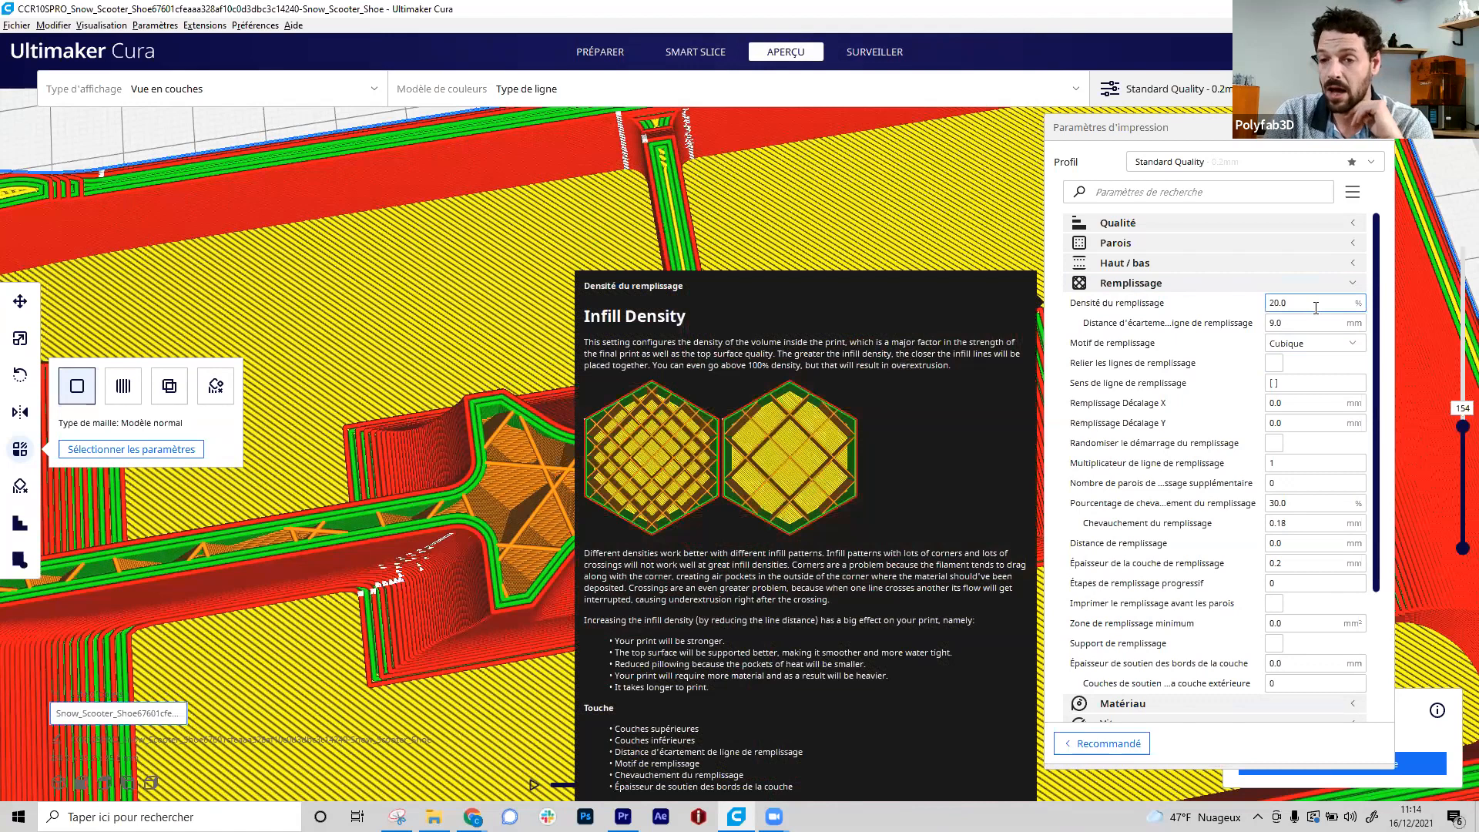
drag(1310, 303, 1271, 303)
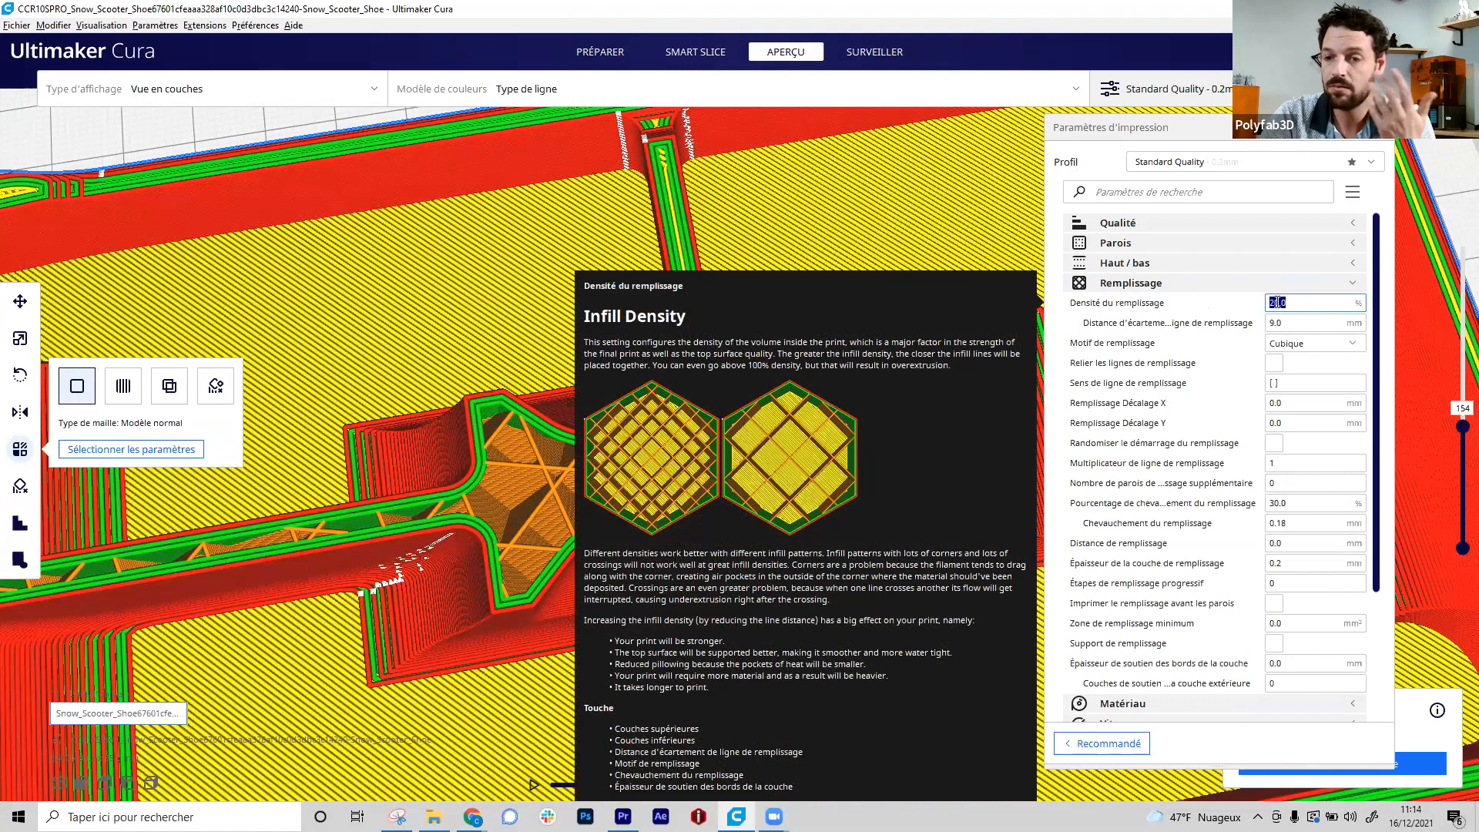
text(40)
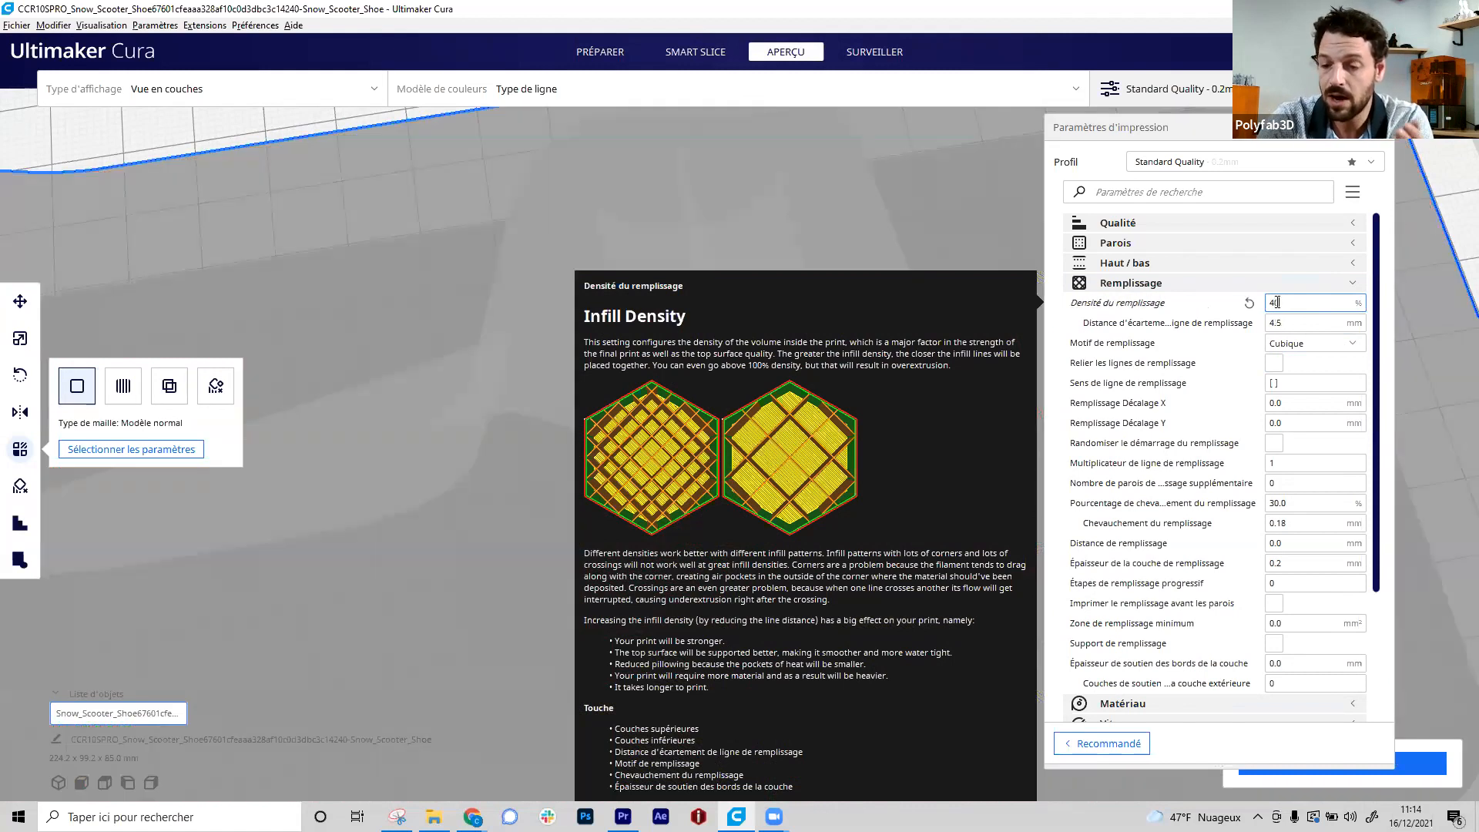
click(1436, 757)
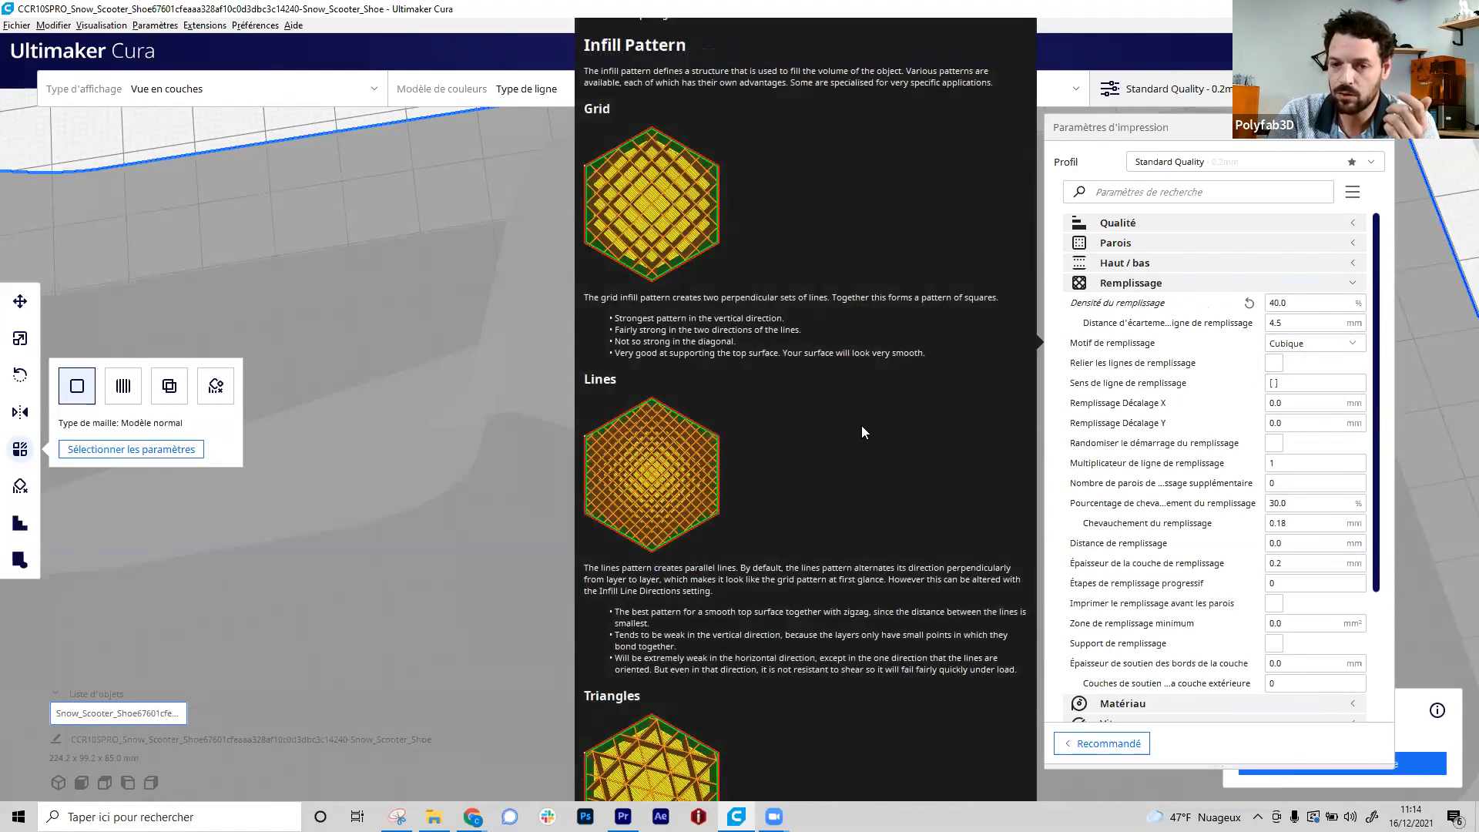
- Read through the infill pattern descriptions, from Grid and Lines to Cubic, Concentric, Cross 3D and Gyroid
scroll(862, 426, down, 3)
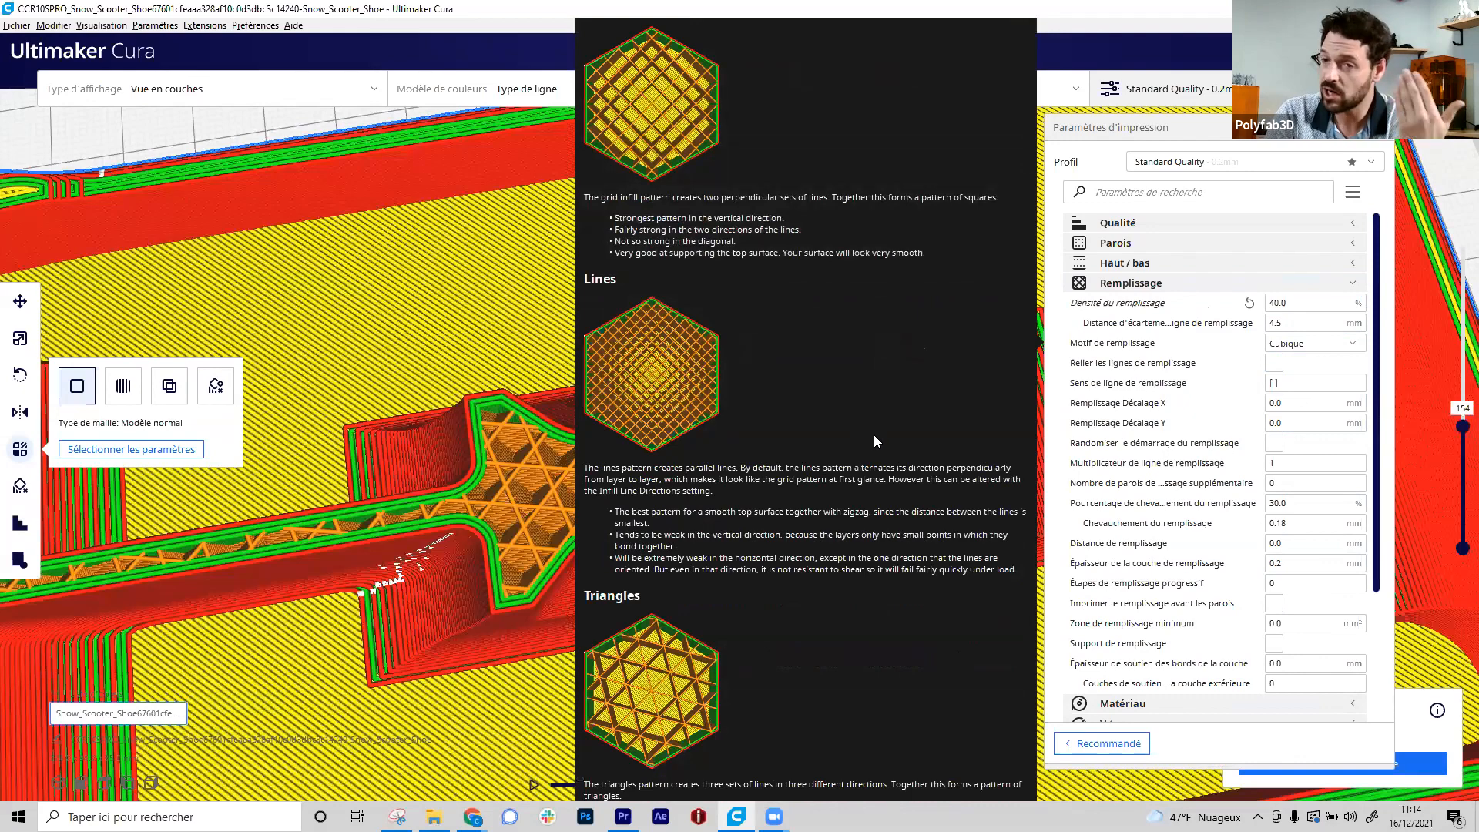
scroll(874, 440, down, 15)
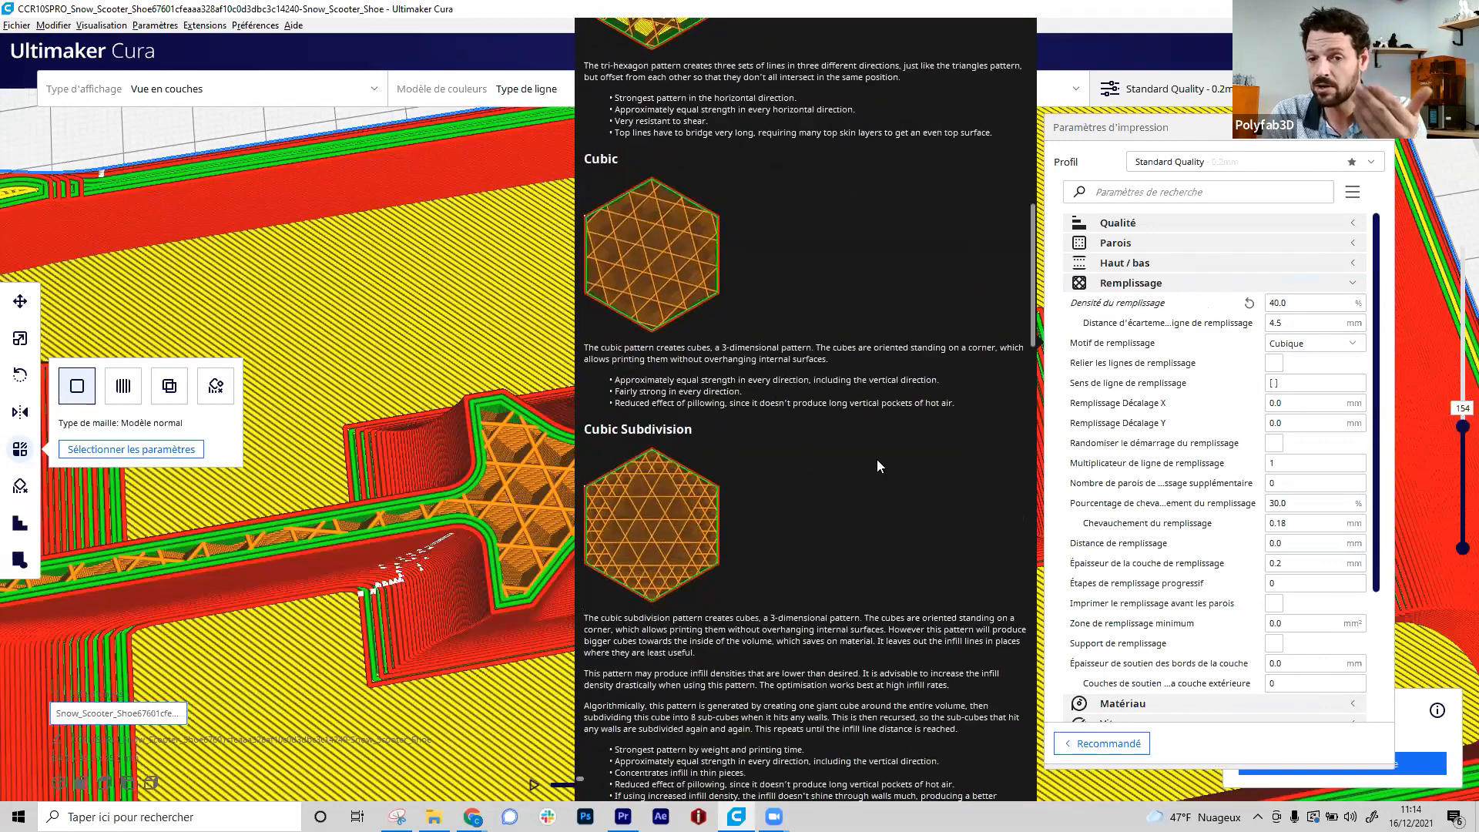
scroll(878, 460, down, 15)
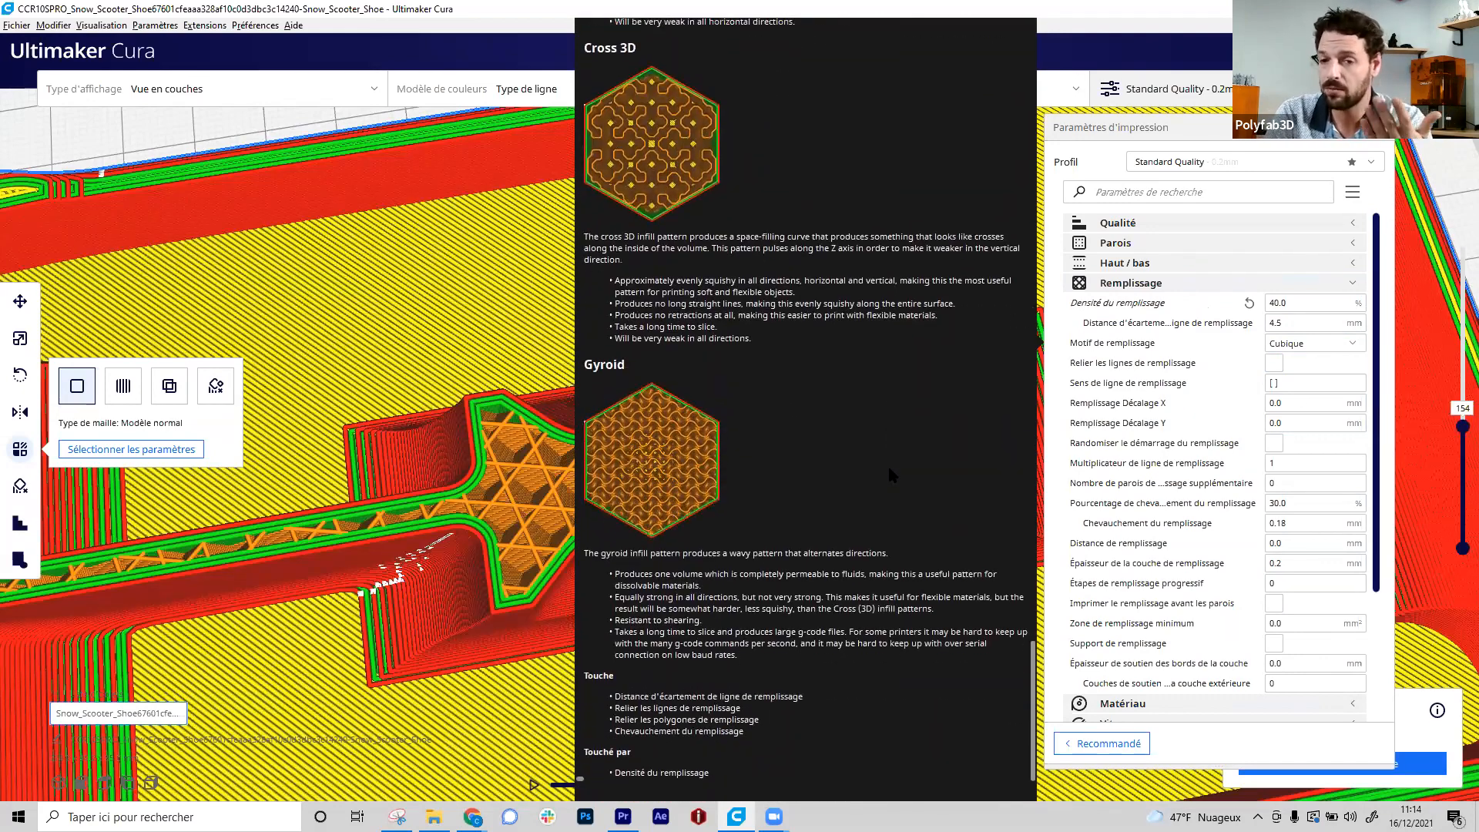
scroll(886, 476, up, 5)
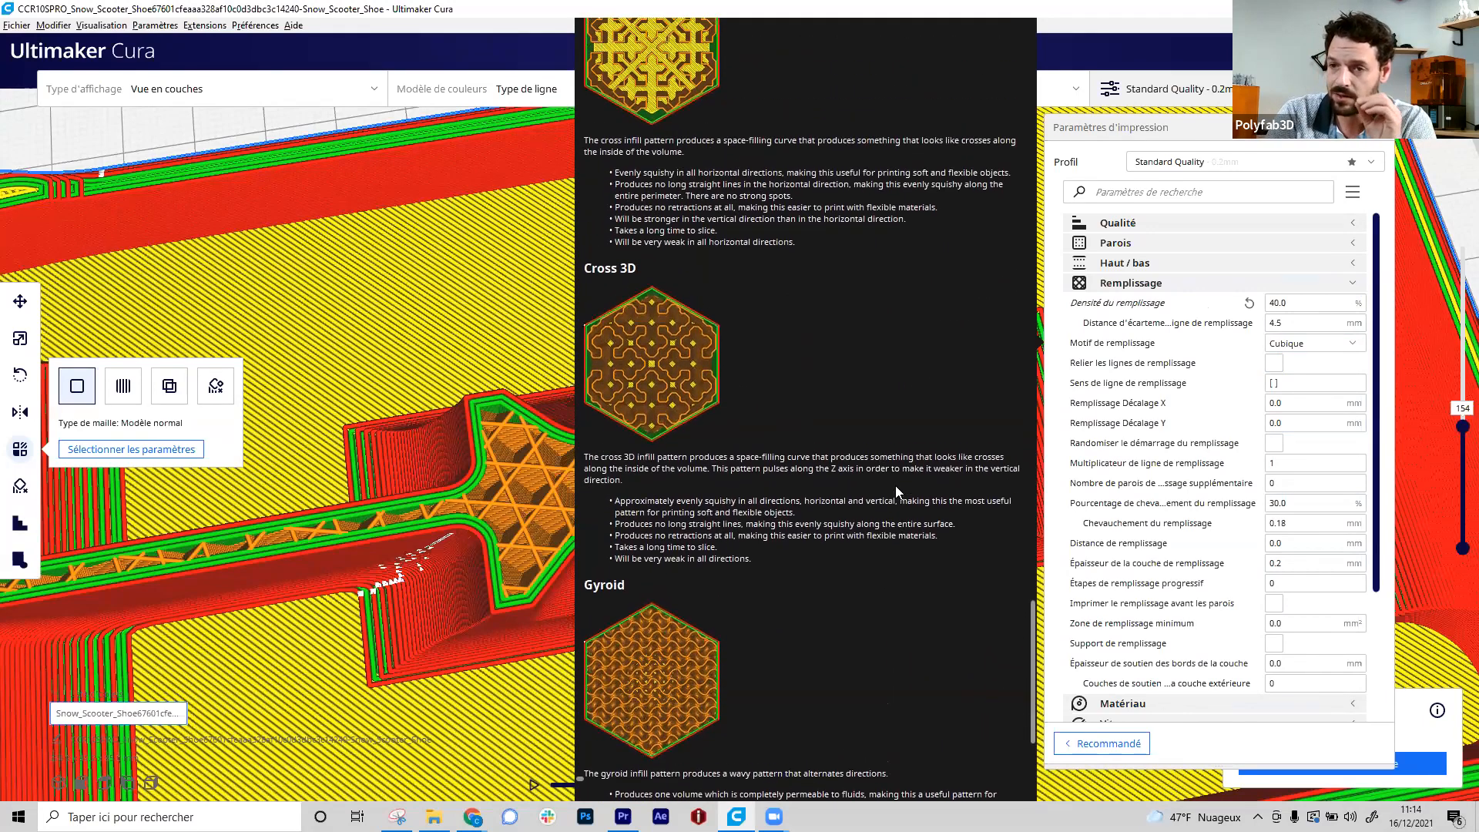
scroll(896, 491, up, 4)
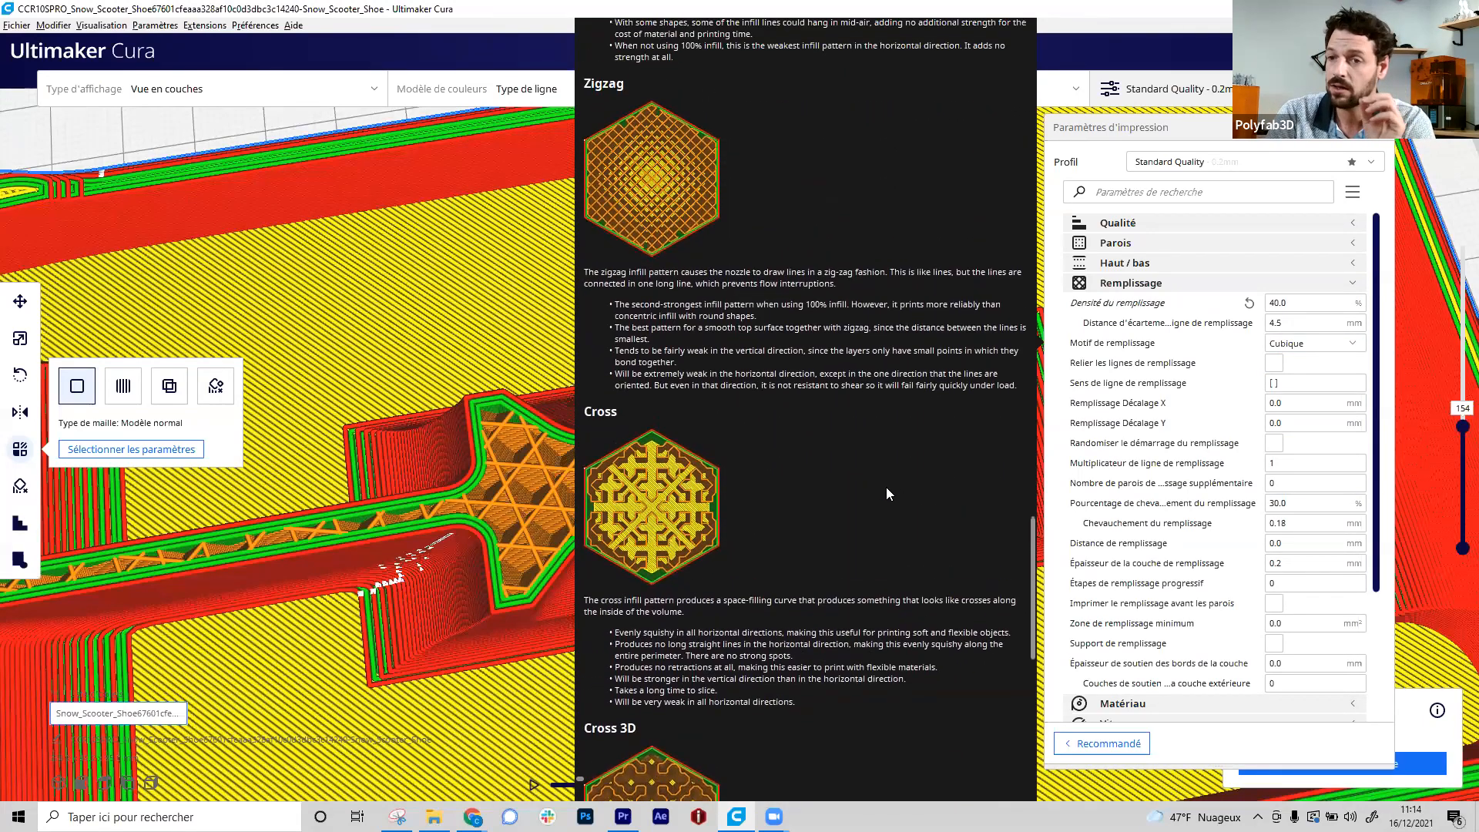
scroll(886, 493, up, 1)
scroll(886, 485, up, 2)
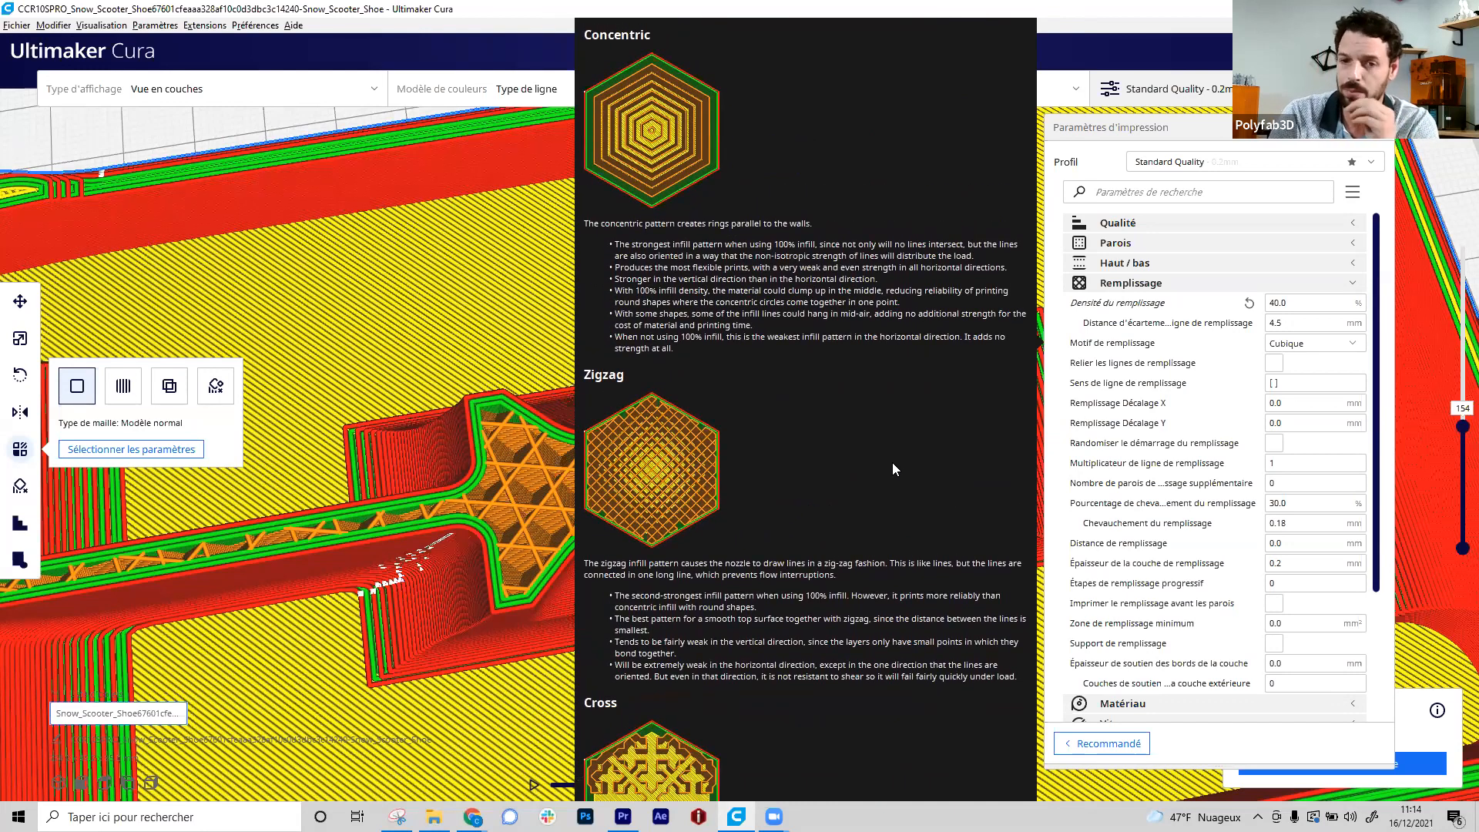
scroll(891, 462, up, 6)
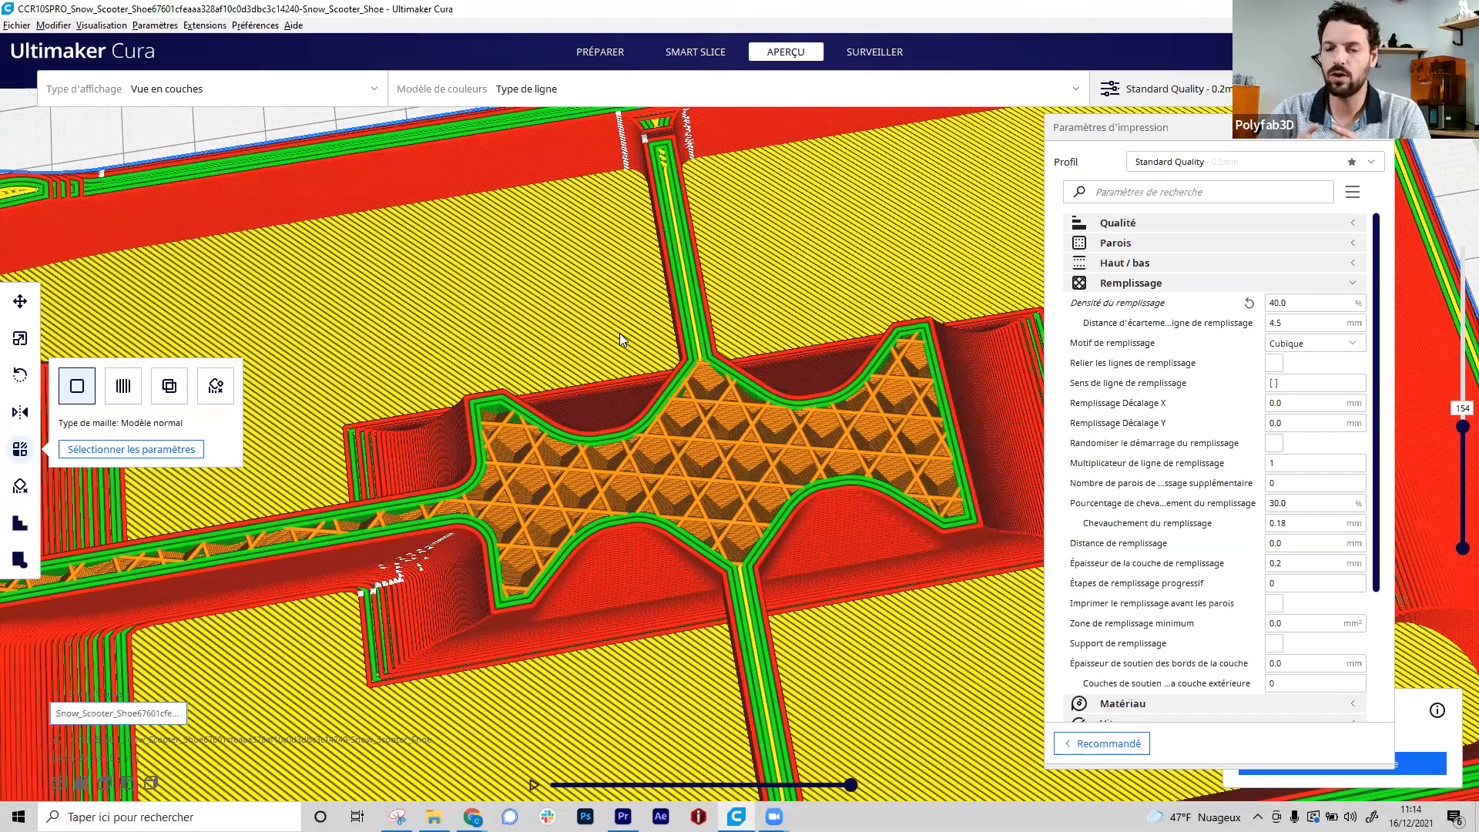
- Set Motif de remplissage to Subdivision cubique, return to the recommended settings view and slice the shoe again
click(1321, 347)
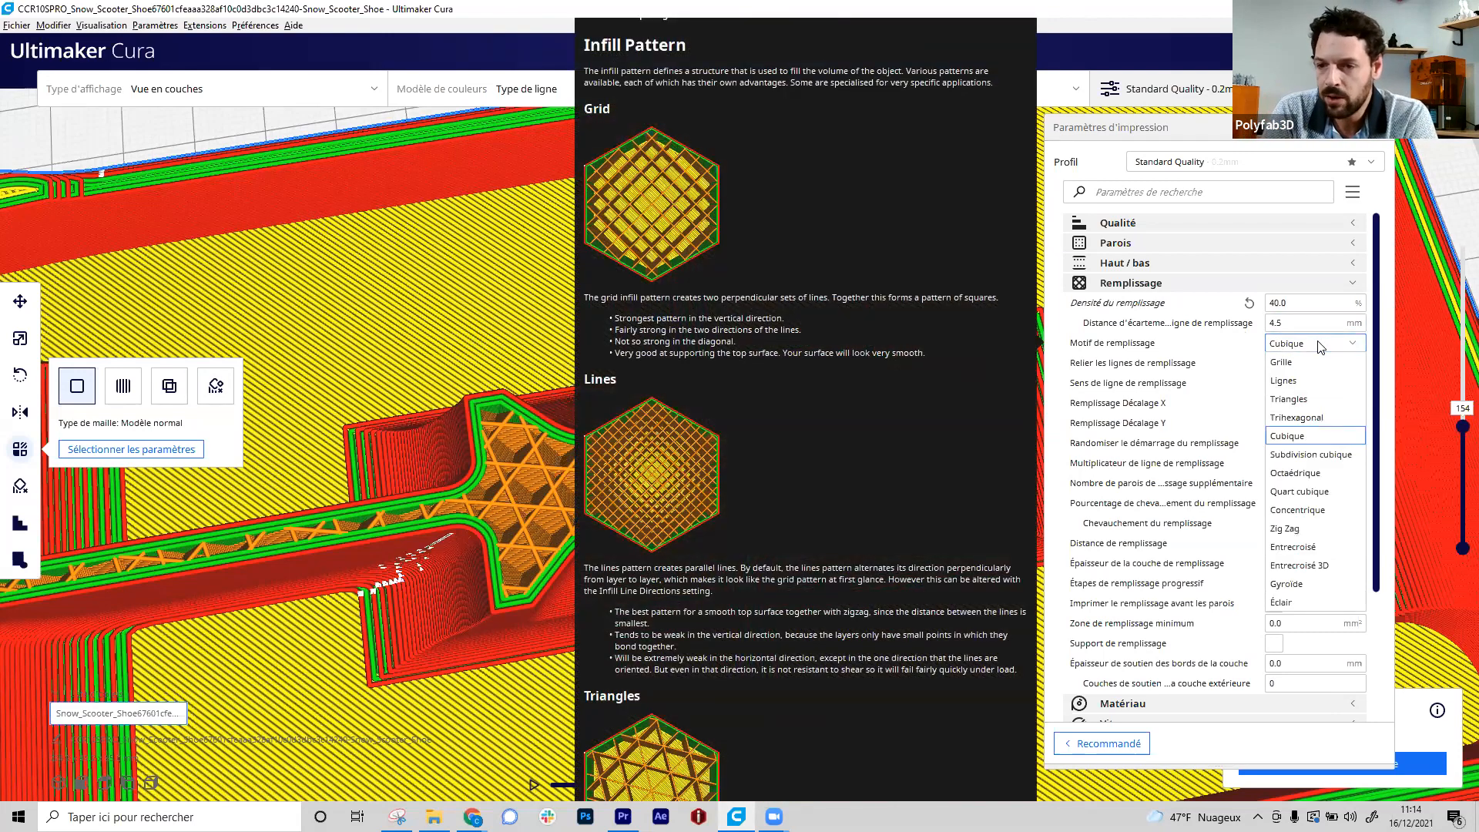
click(1328, 460)
click(1101, 744)
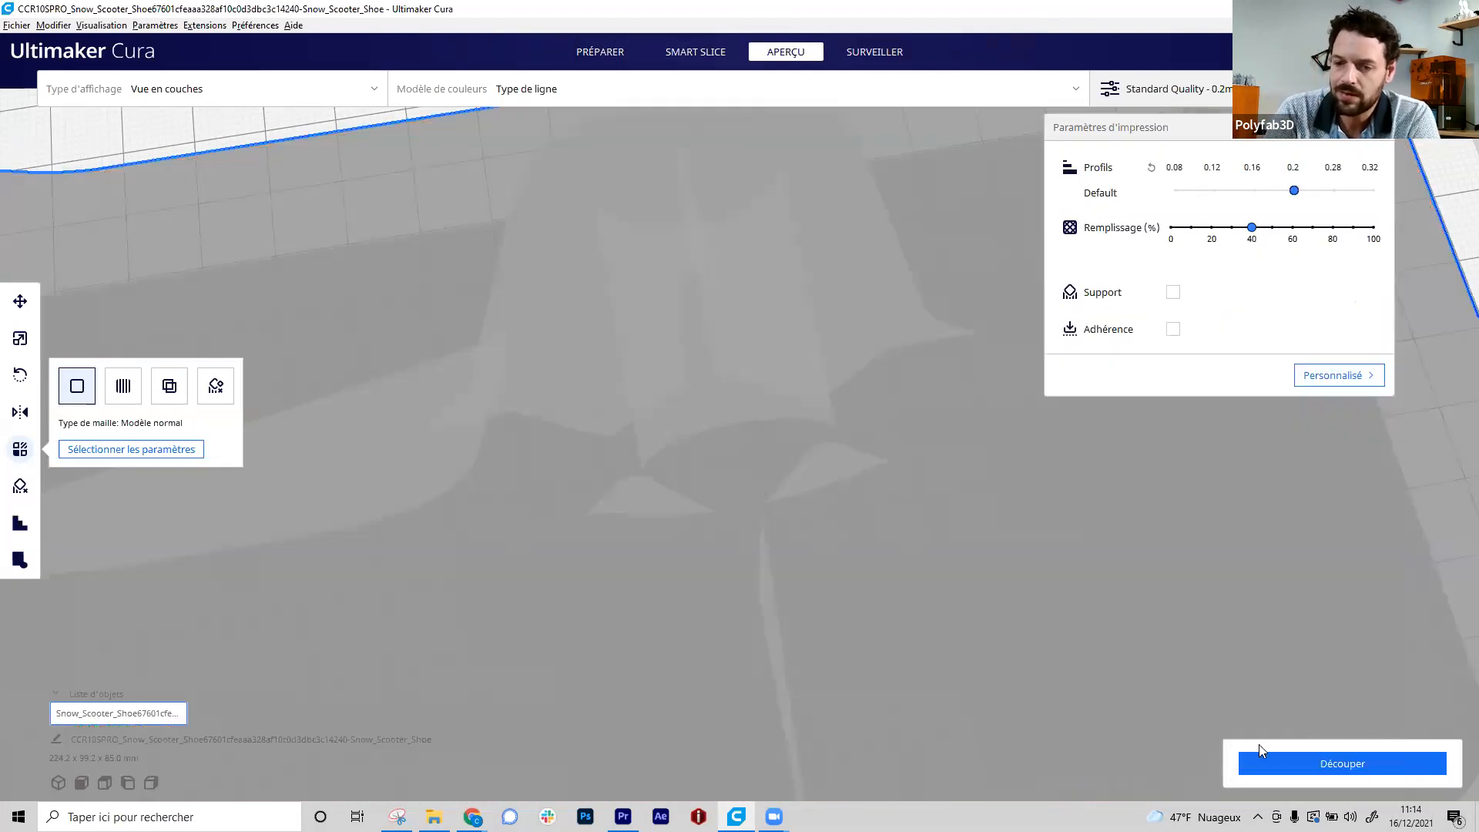
click(1334, 767)
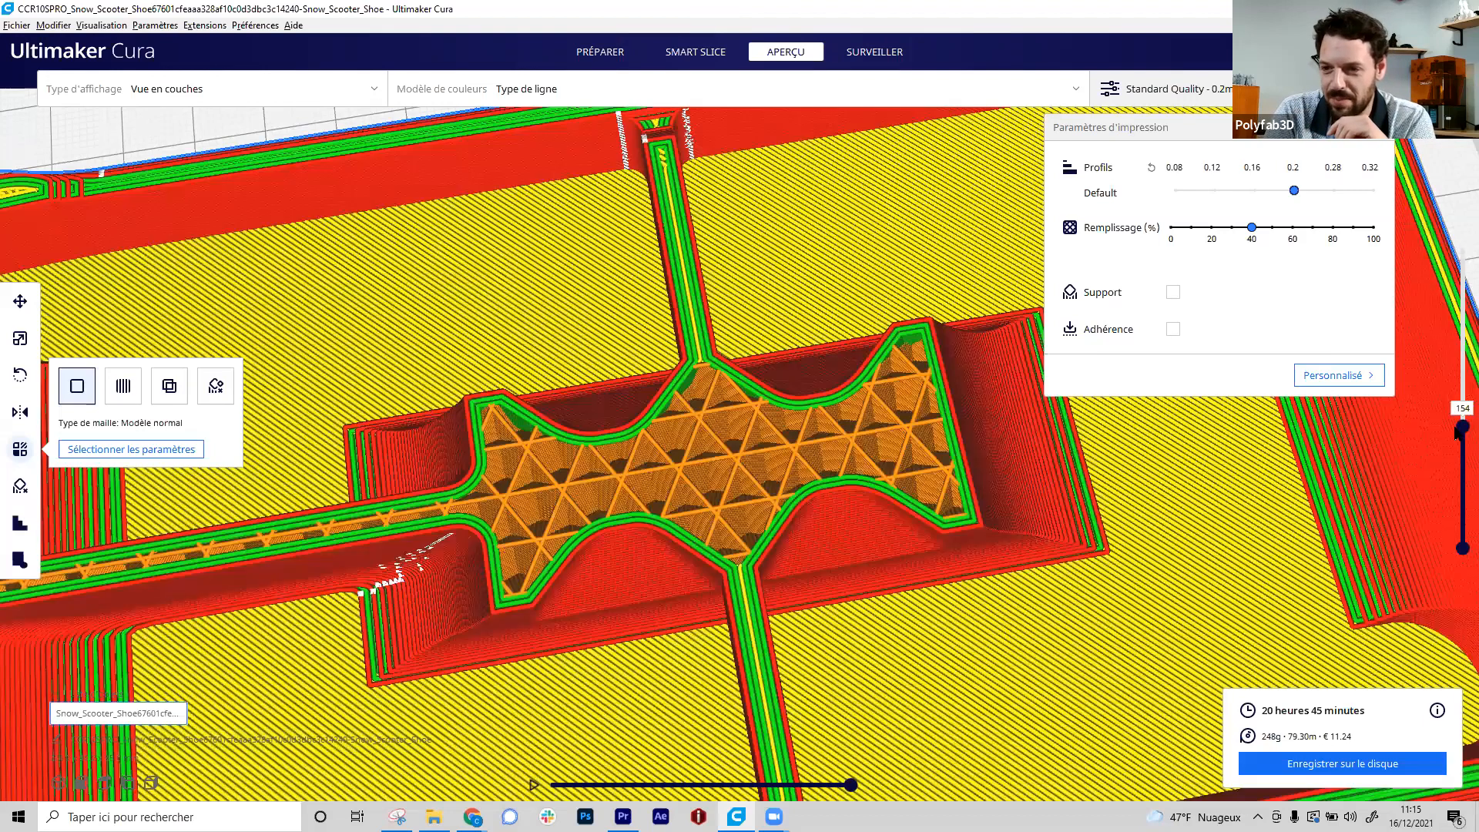
- Lower the layer preview to layer 141 and examine the central mount's infill, followed by the whole shoe
mouse_move(1455, 455)
mouse_down()
mouse_move(1455, 470)
mouse_move(1456, 436)
mouse_move(1455, 456)
mouse_up()
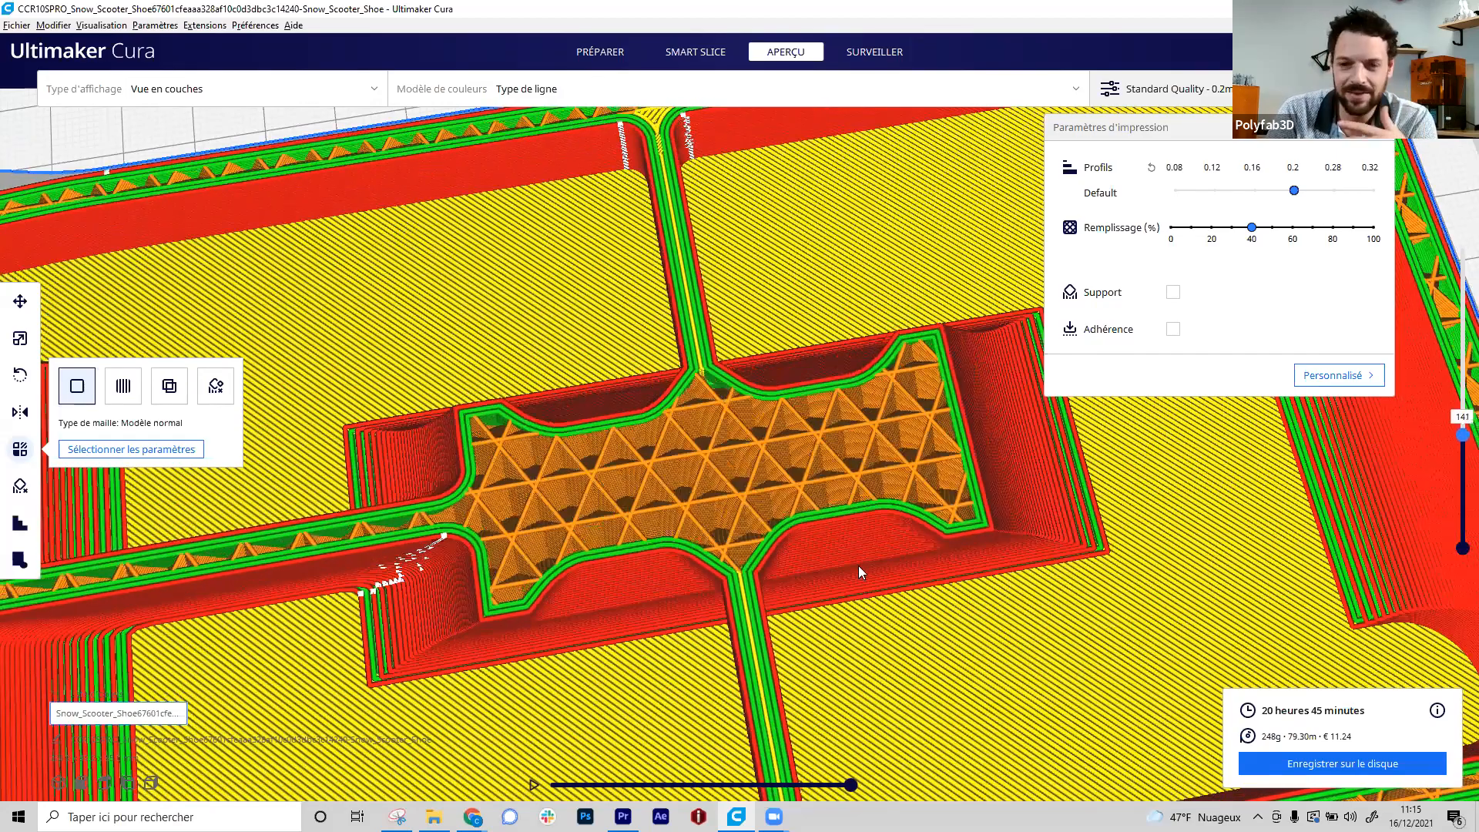
scroll(858, 565, down, 2)
scroll(873, 512, down, 5)
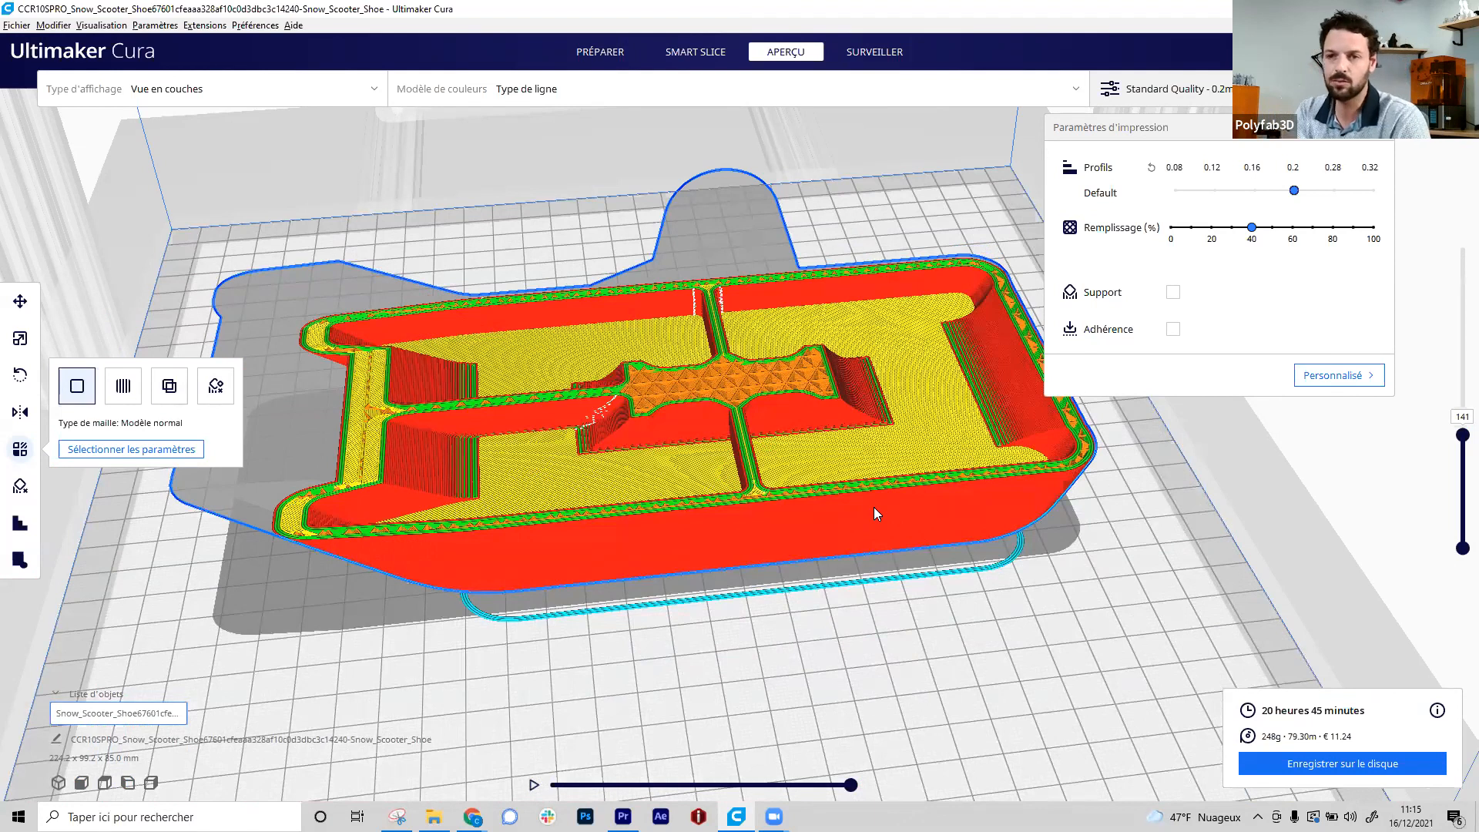
- Return to the preparation view and add the Snow Scooter Bush model from the STL folder to the build plate
click(610, 51)
scroll(674, 416, down, 5)
right_drag(882, 486, 890, 495)
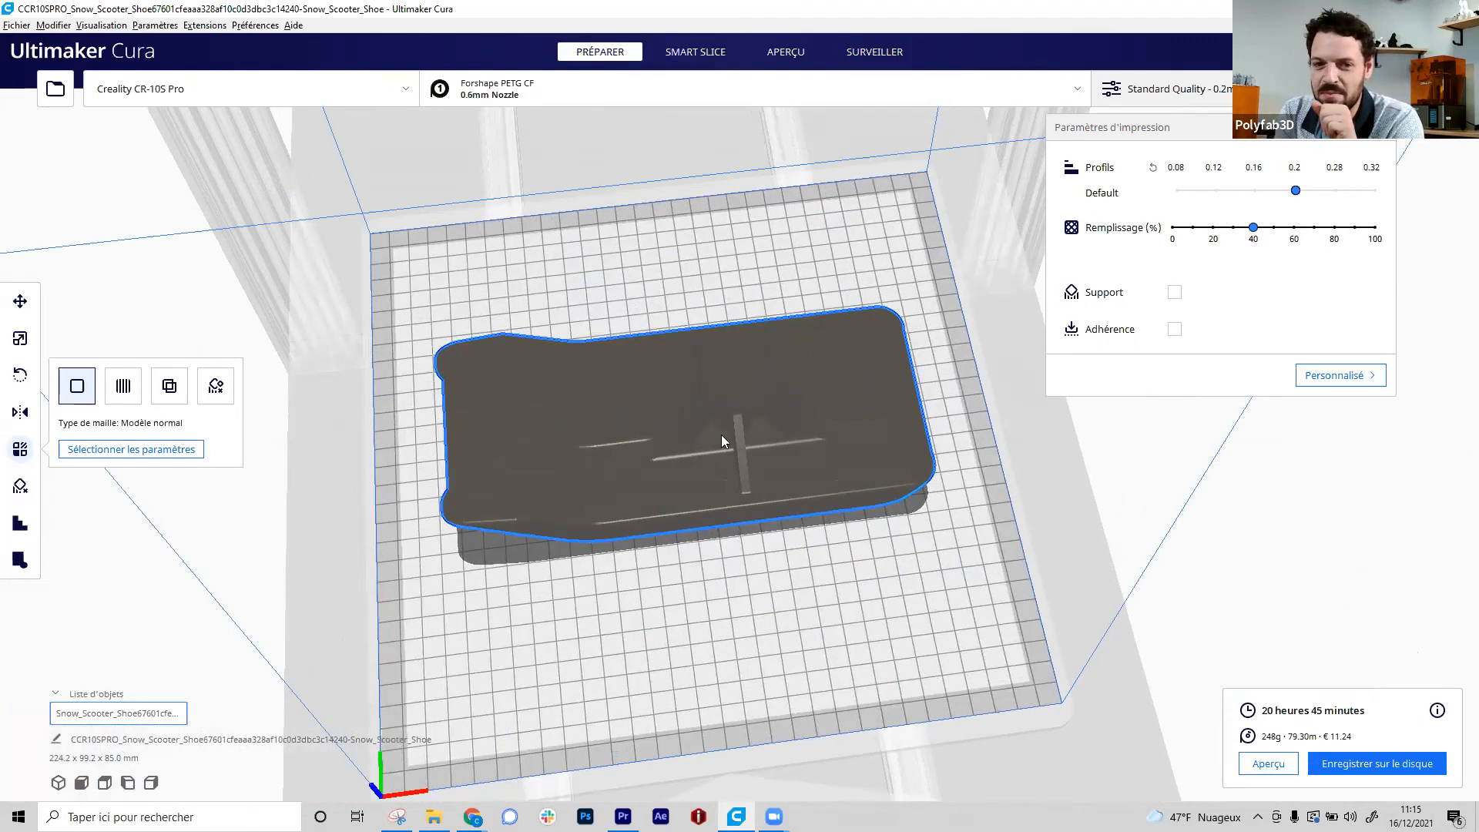
click(707, 584)
key(alt+Tab)
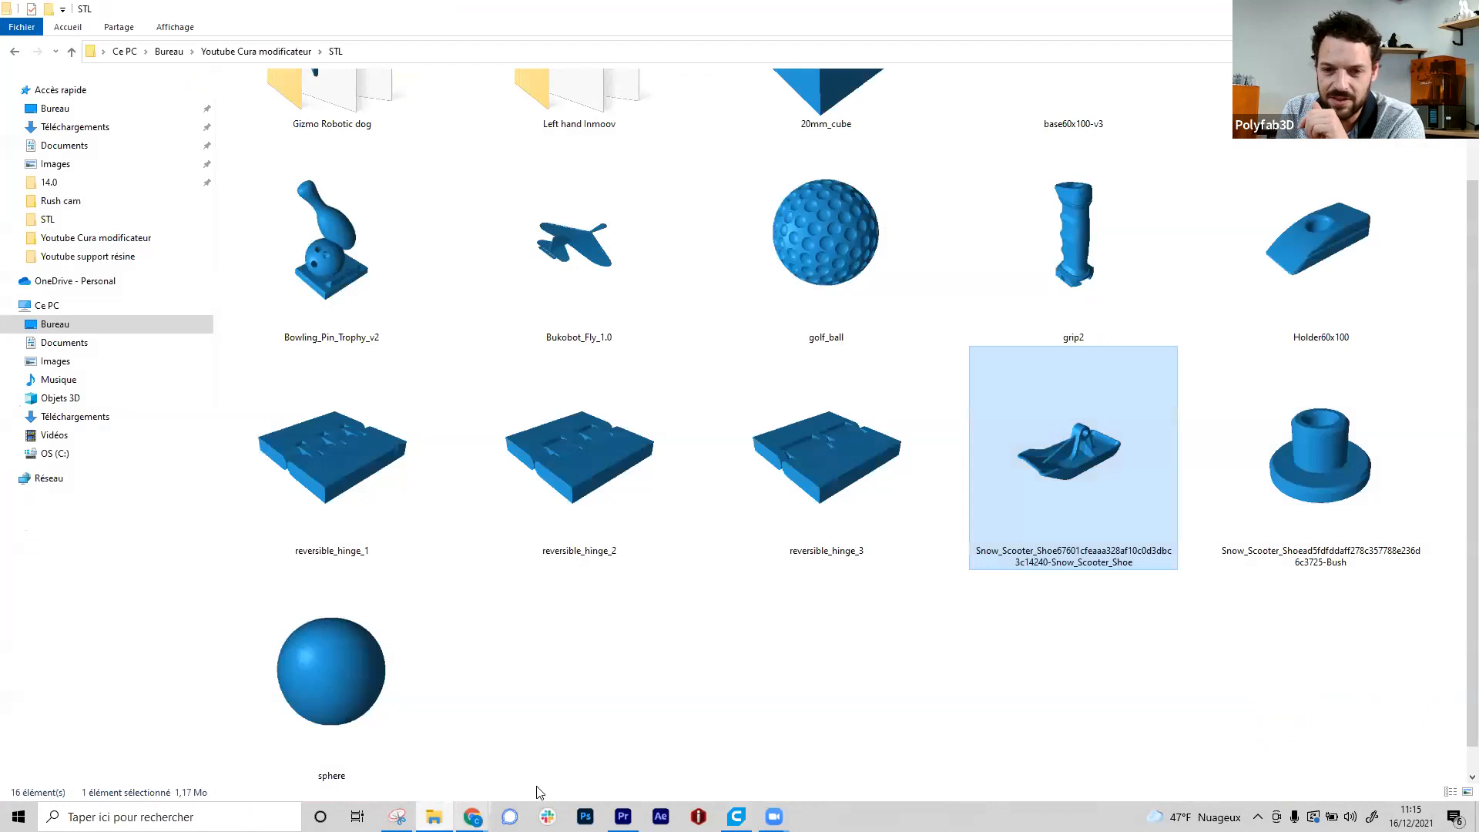
drag(1320, 463, 743, 658)
right_drag(852, 623, 738, 332)
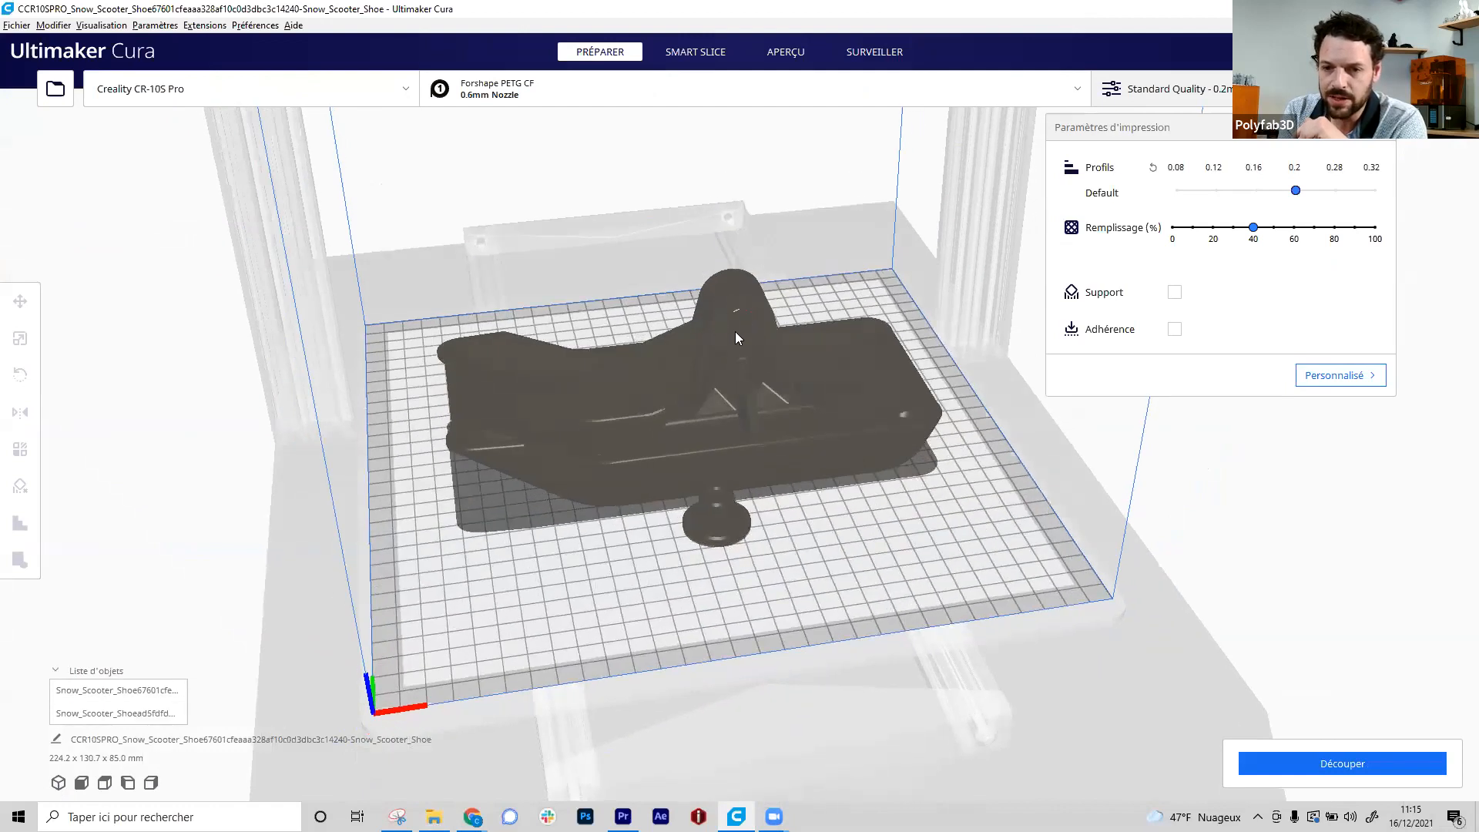
- Inspect the shoe and the bush on the build plate by selecting each in turn, ending with nothing selected
scroll(751, 523, up, 3)
right_drag(862, 561, 867, 617)
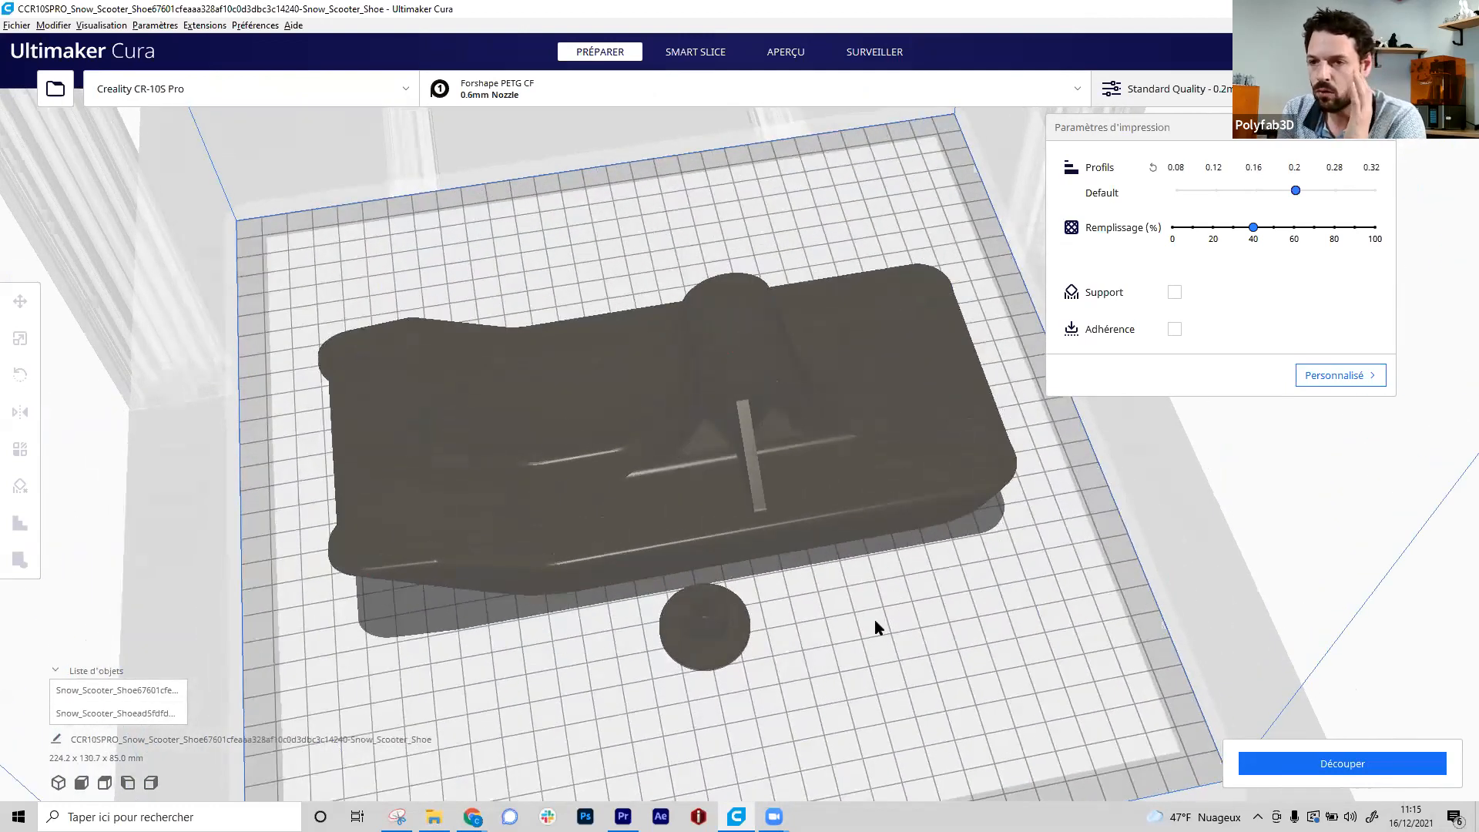
click(596, 429)
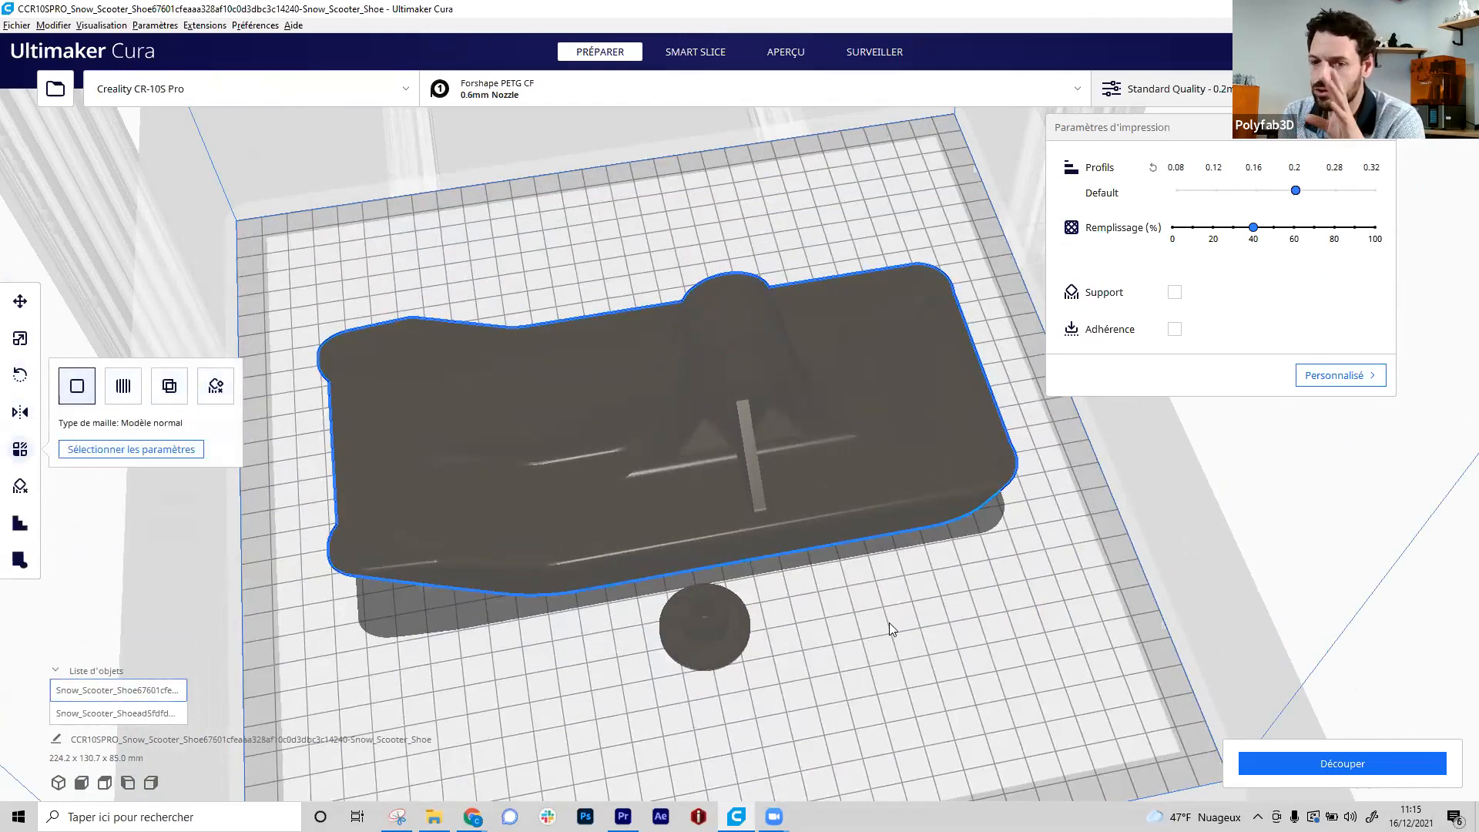
right_drag(868, 620, 855, 604)
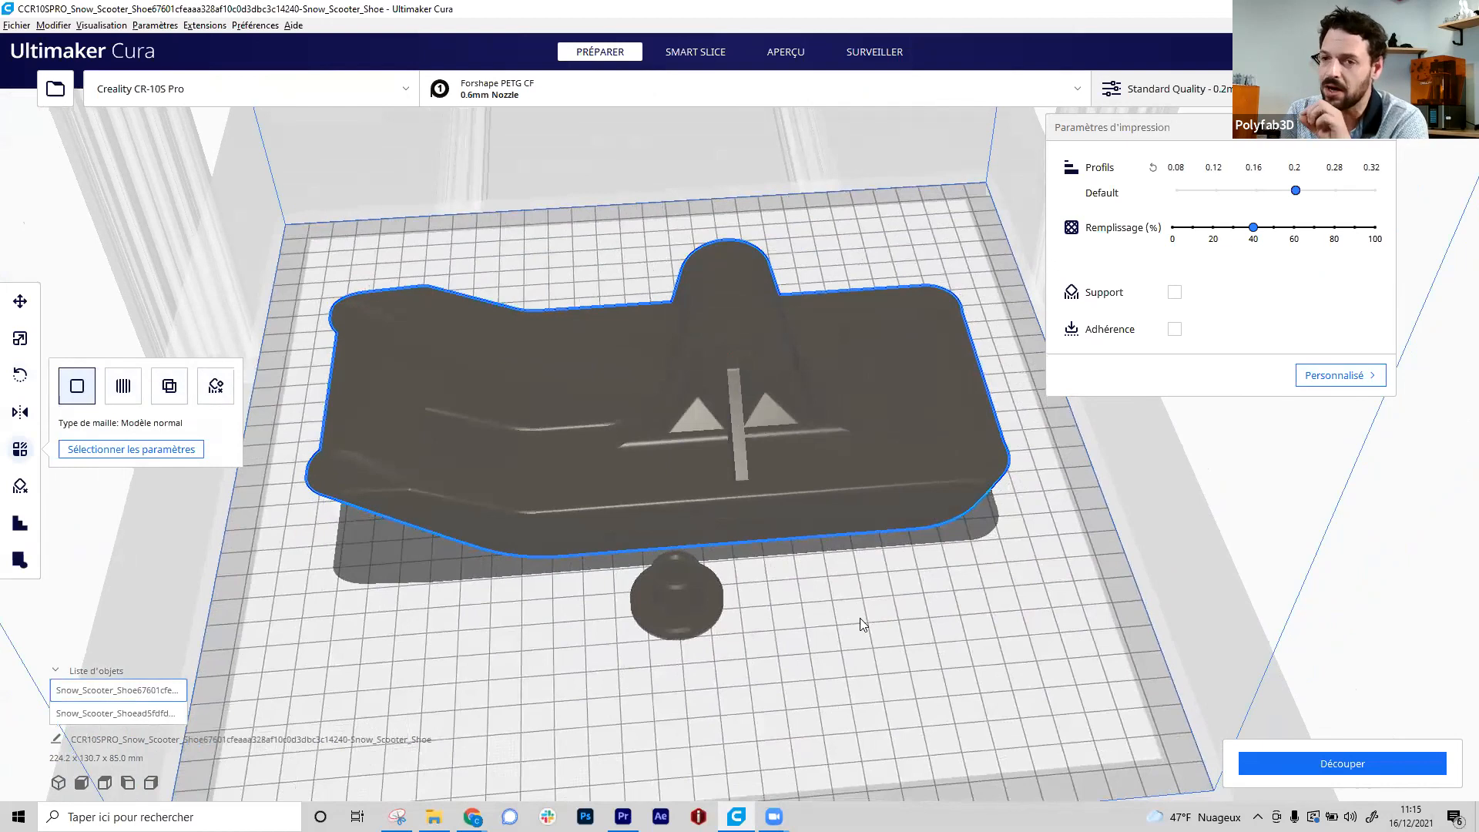
click(687, 584)
click(915, 611)
click(783, 415)
click(695, 592)
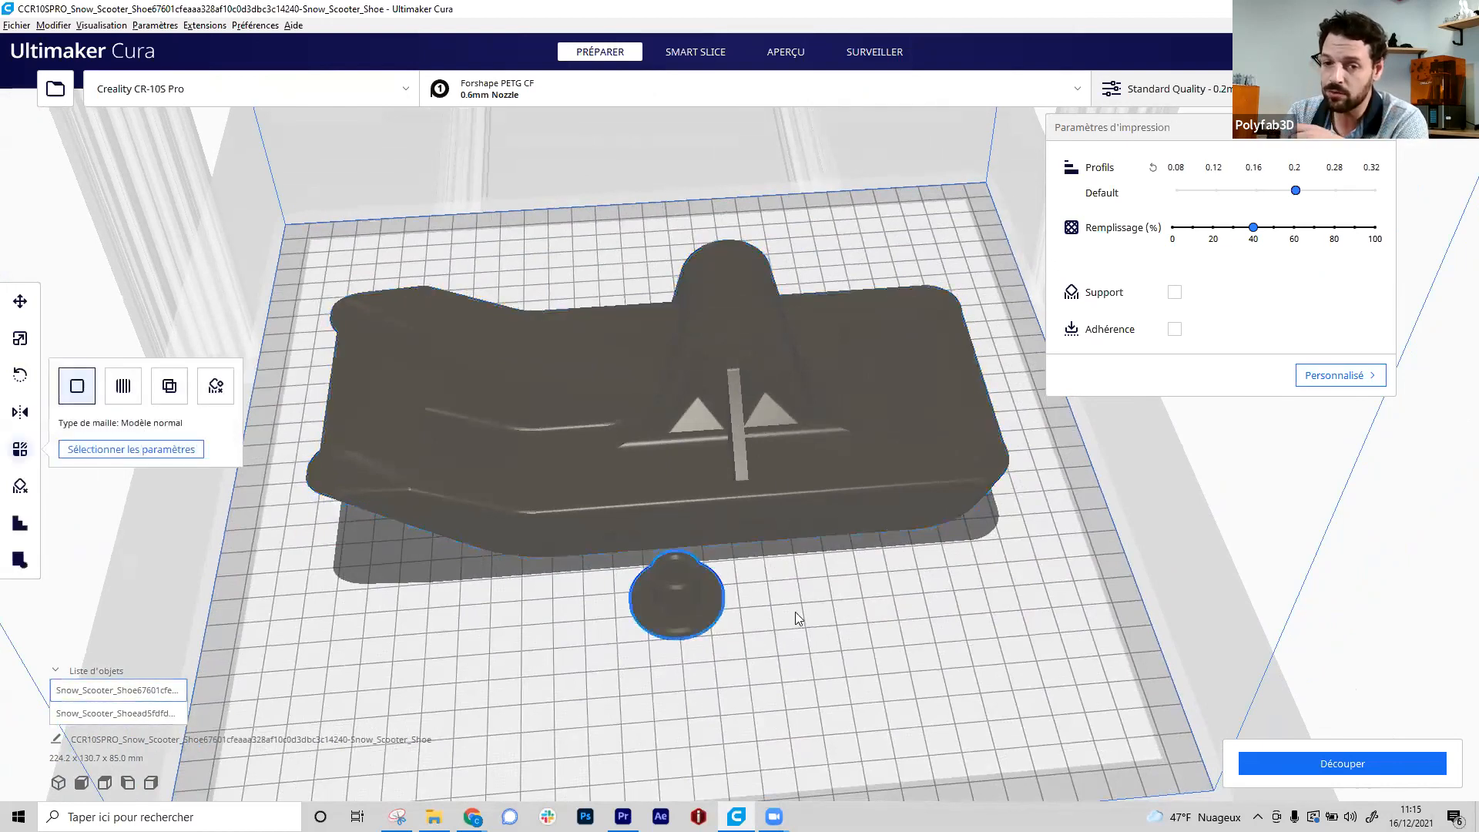
click(795, 611)
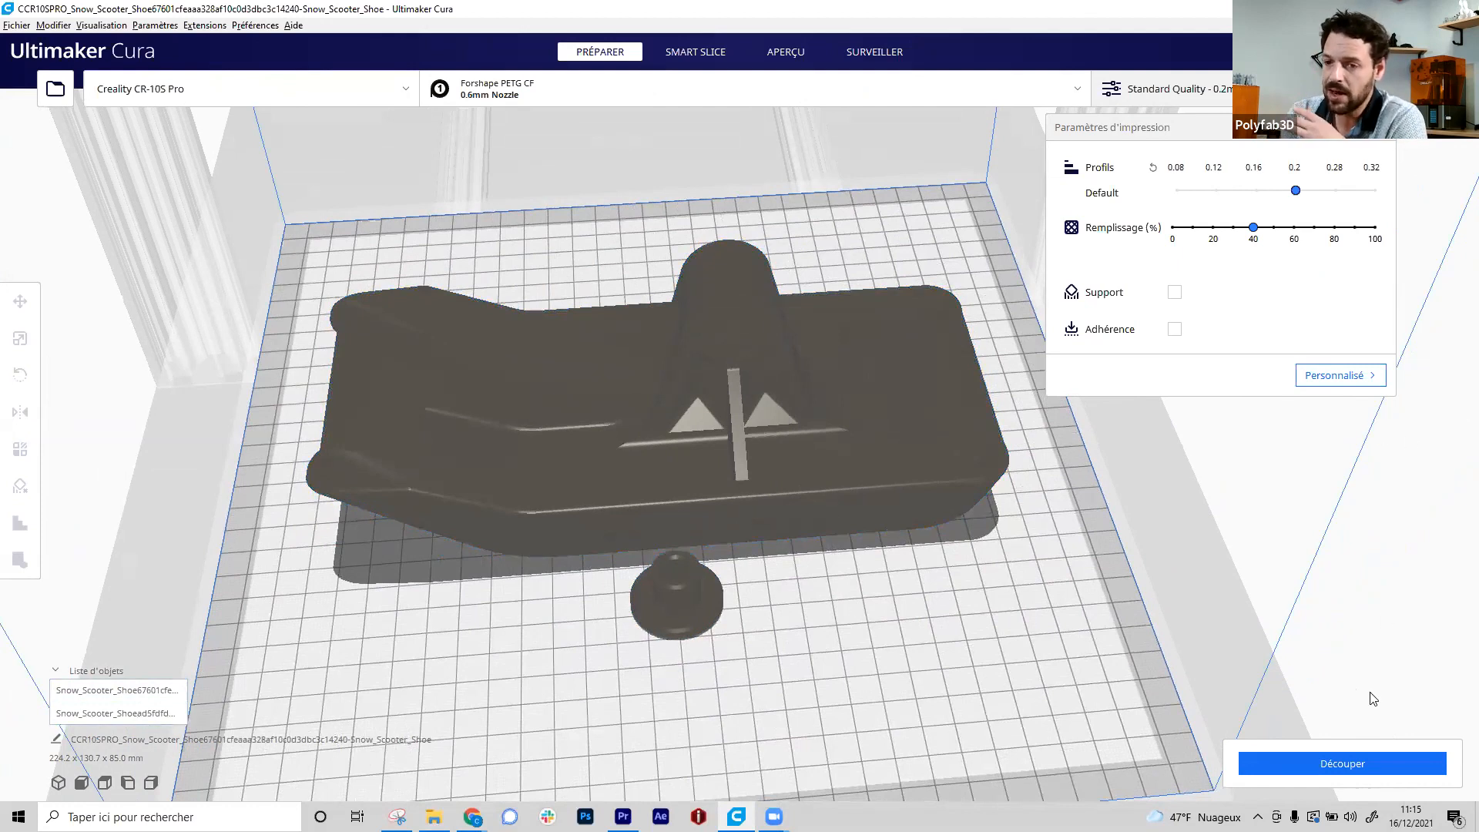
- Slice the shoe and bush together and compare their layers in the preview from layer 1 up to layer 93
click(1340, 771)
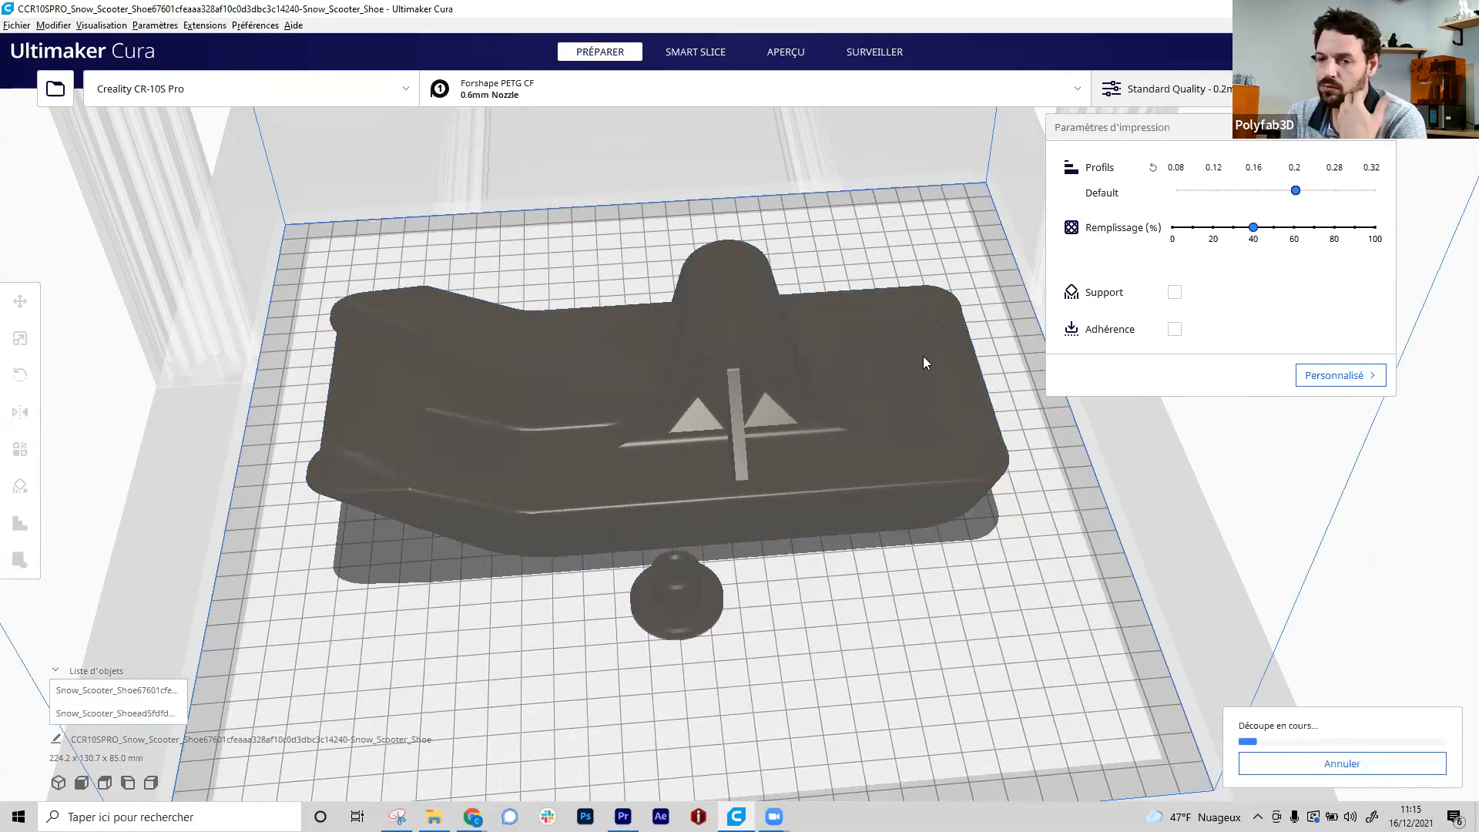
right_drag(936, 408, 957, 419)
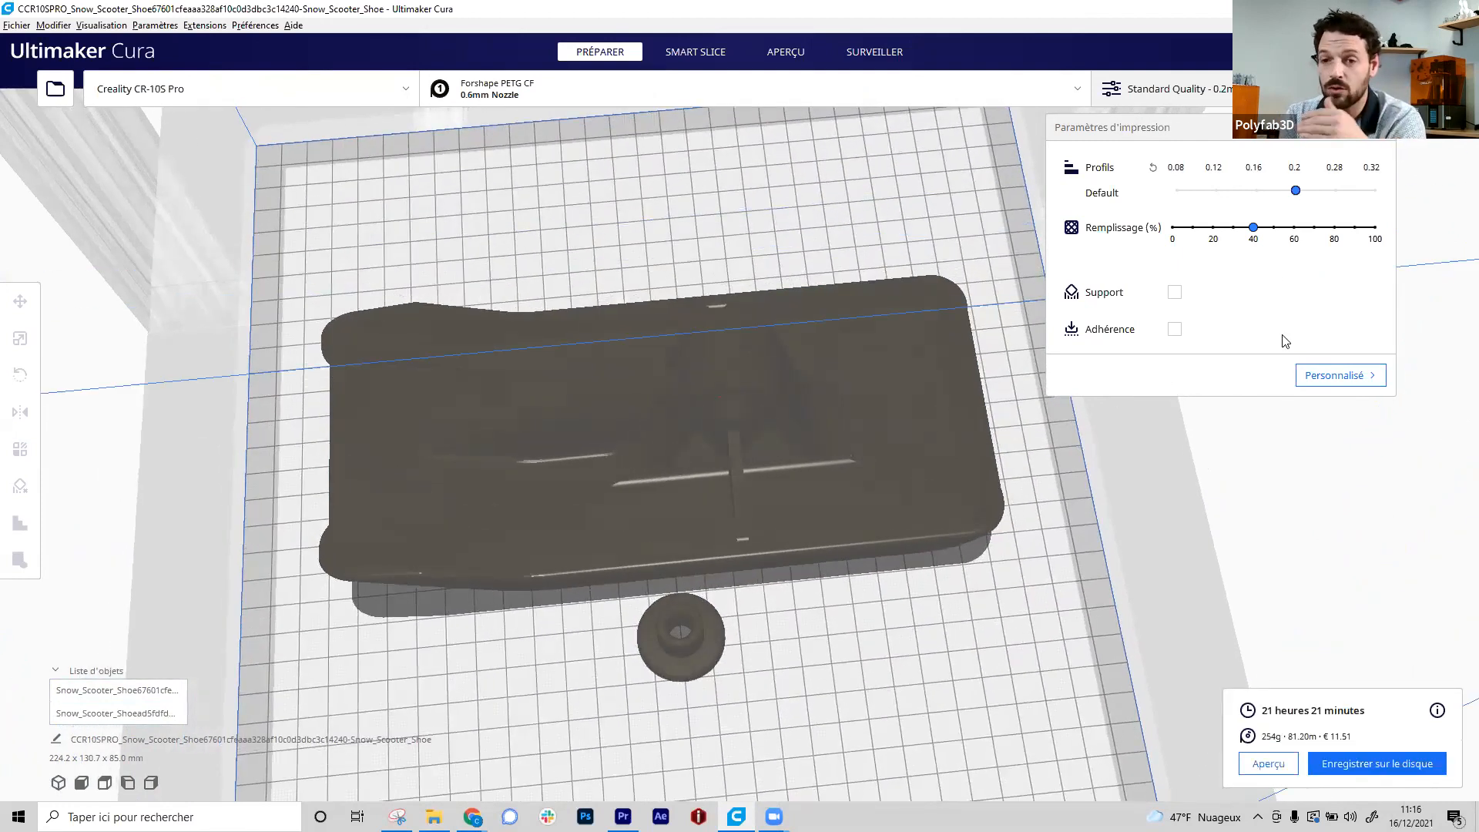
click(776, 51)
drag(1458, 440, 1458, 545)
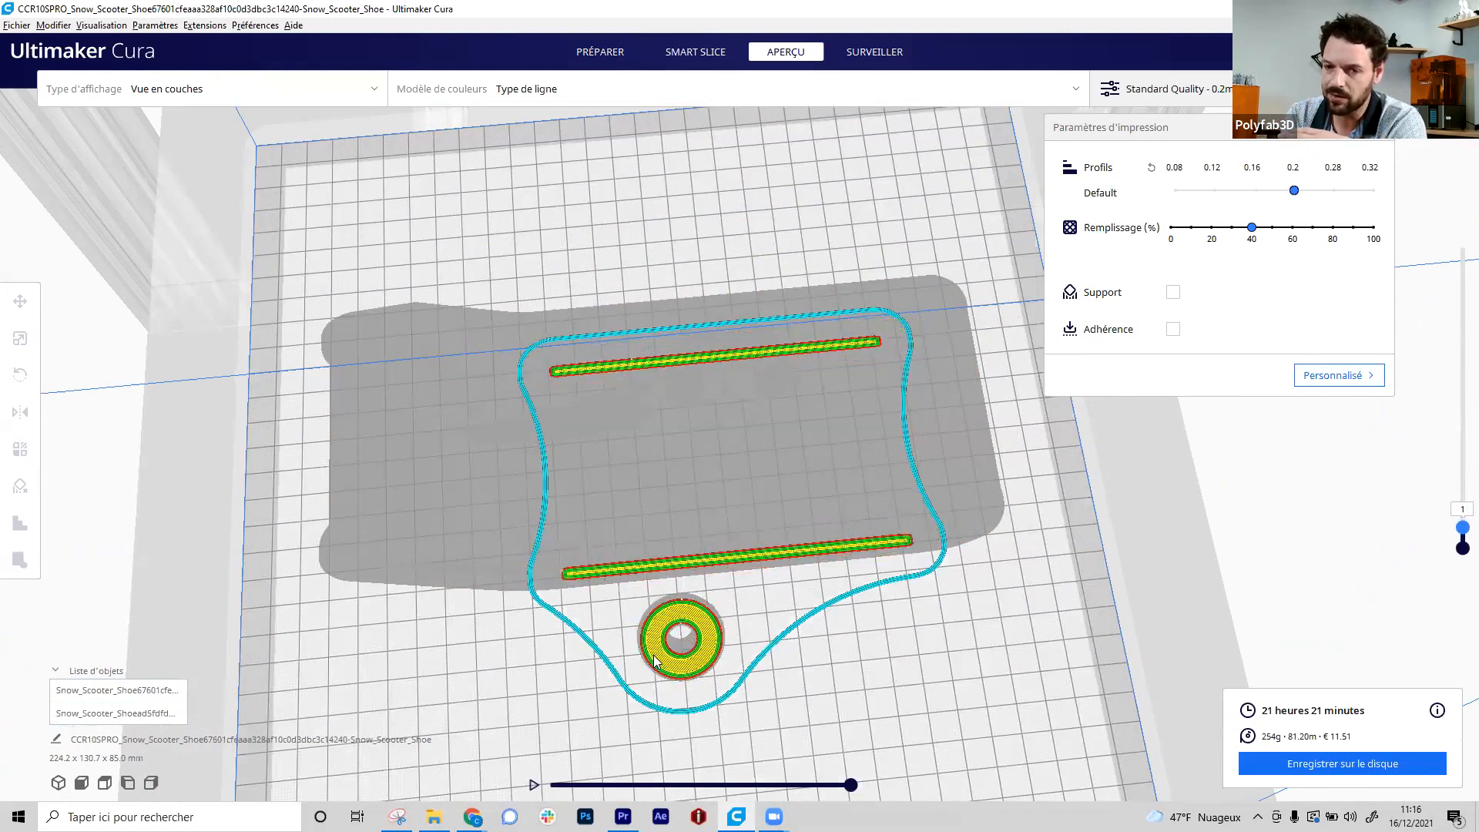
drag(1461, 527, 1455, 386)
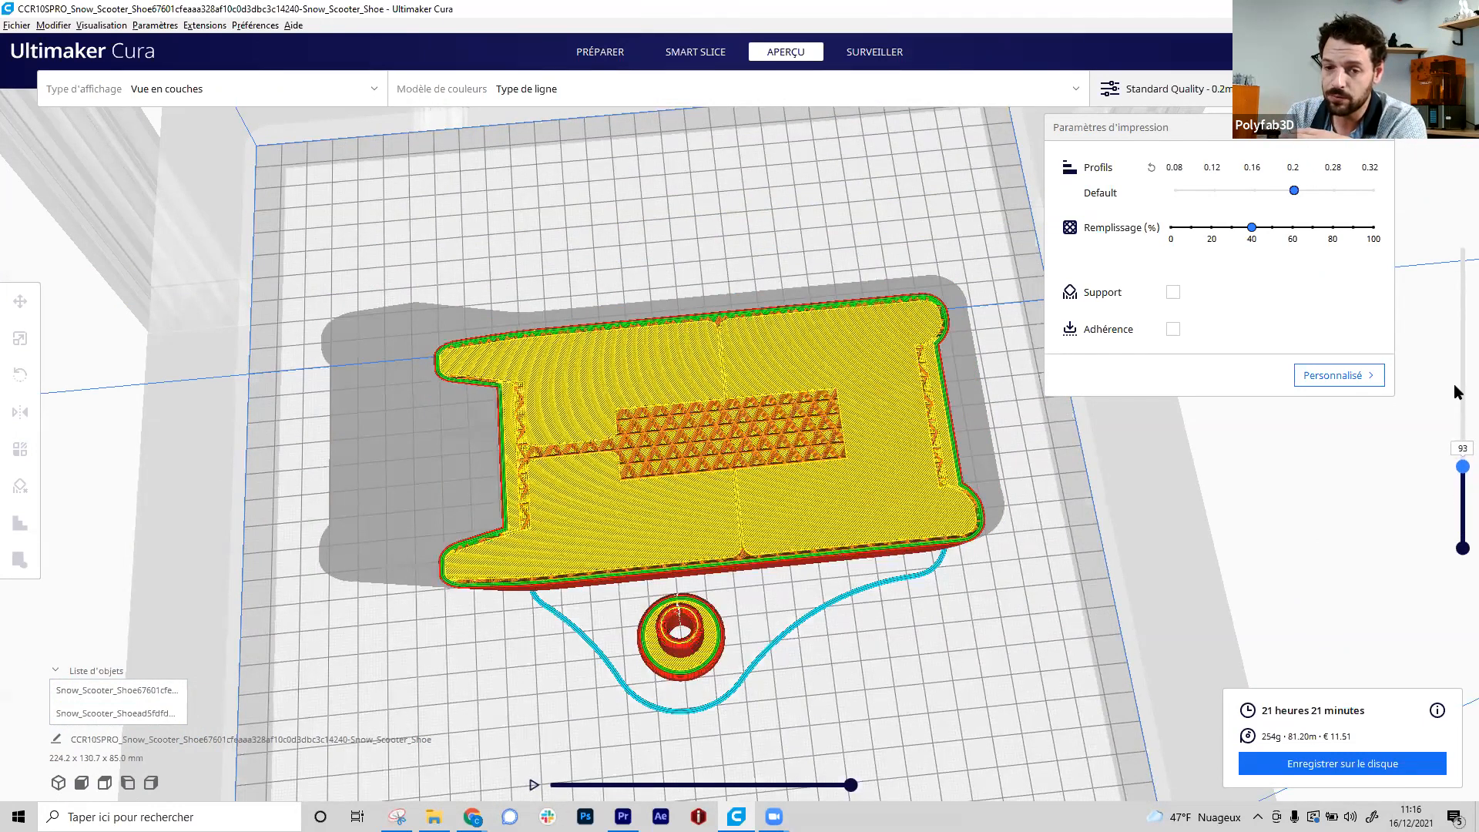
scroll(805, 115, up, 2)
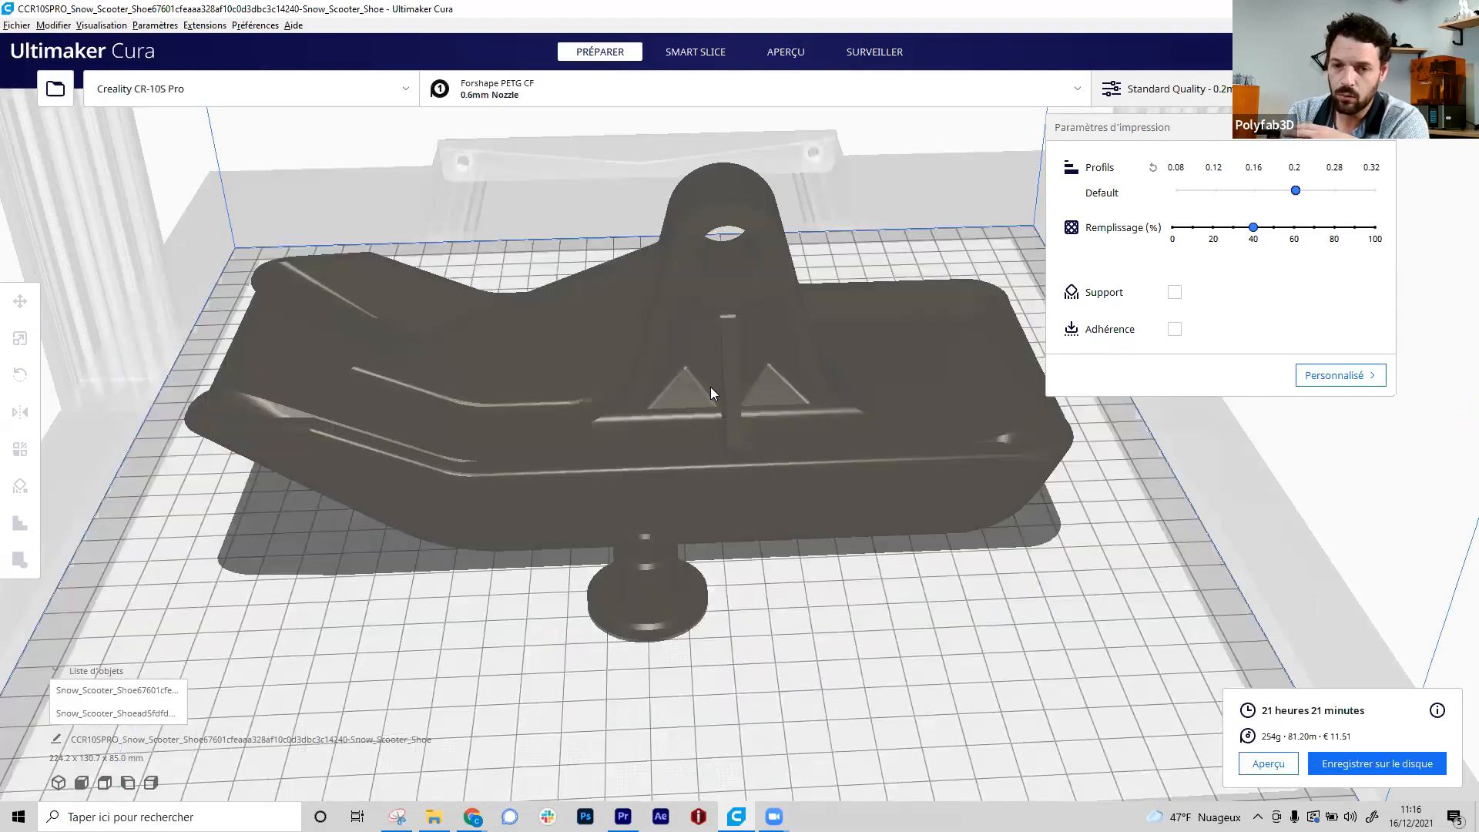
- Identify the shoe and the bush in the object list by selecting each one in turn
click(710, 386)
click(668, 565)
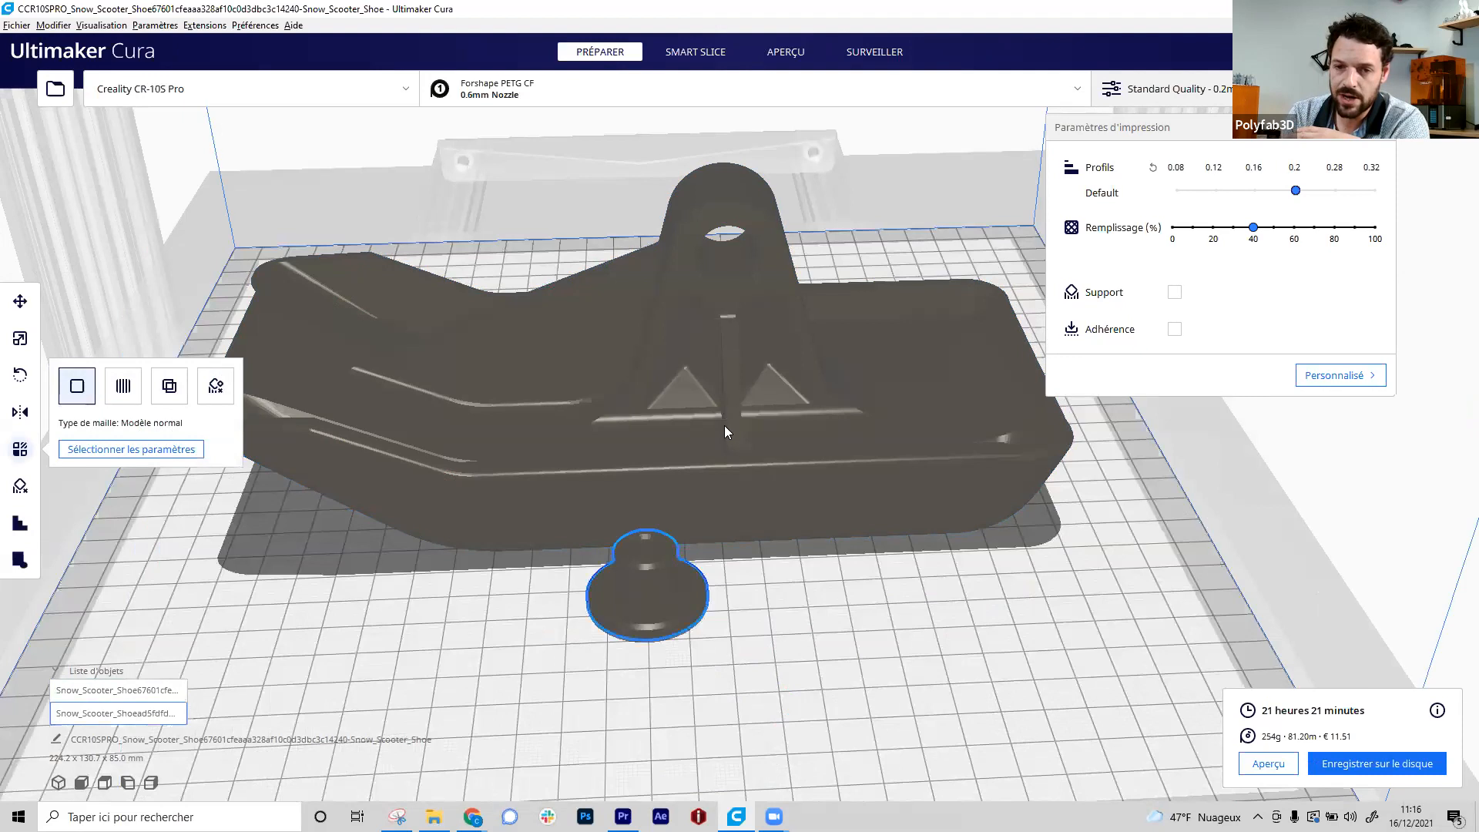
click(127, 690)
click(129, 717)
click(151, 691)
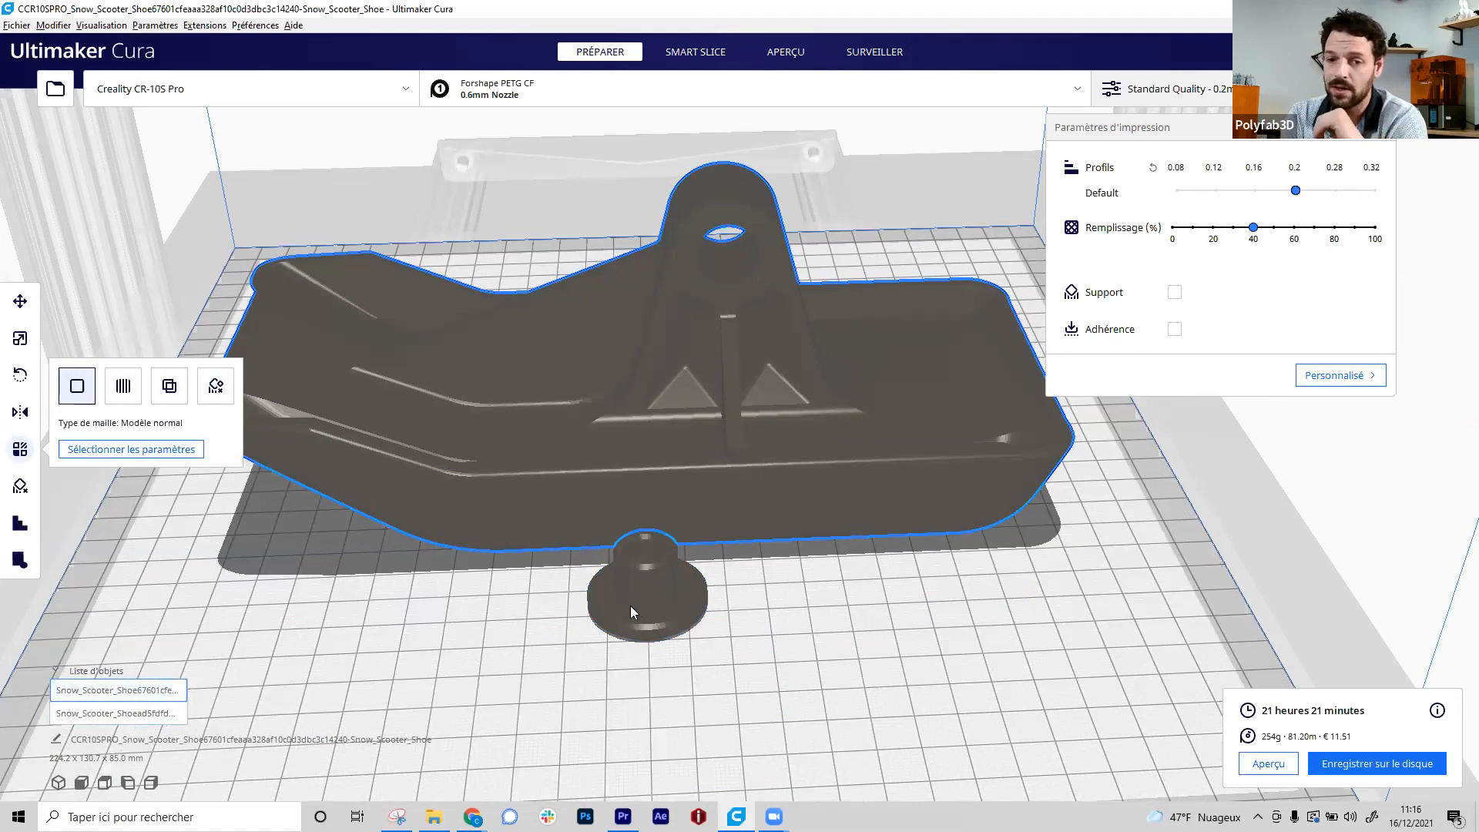
- Multiply the bush model with 1 copy and clear the selection
right_click(630, 605)
click(759, 660)
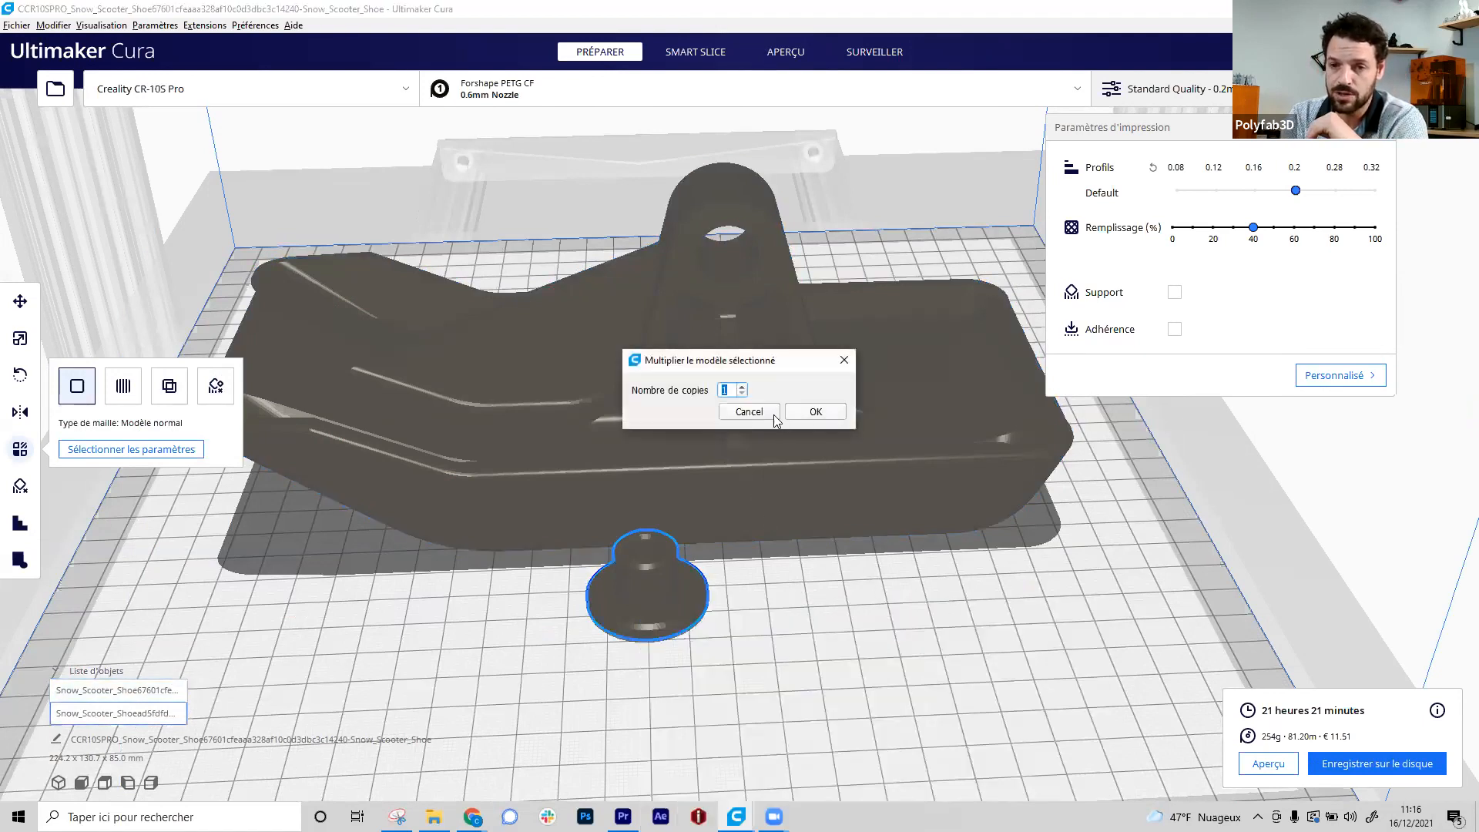
click(817, 412)
click(894, 571)
- Move the copied bush from behind the shoe to the front, beside the original bush
right_drag(800, 545, 655, 238)
click(639, 235)
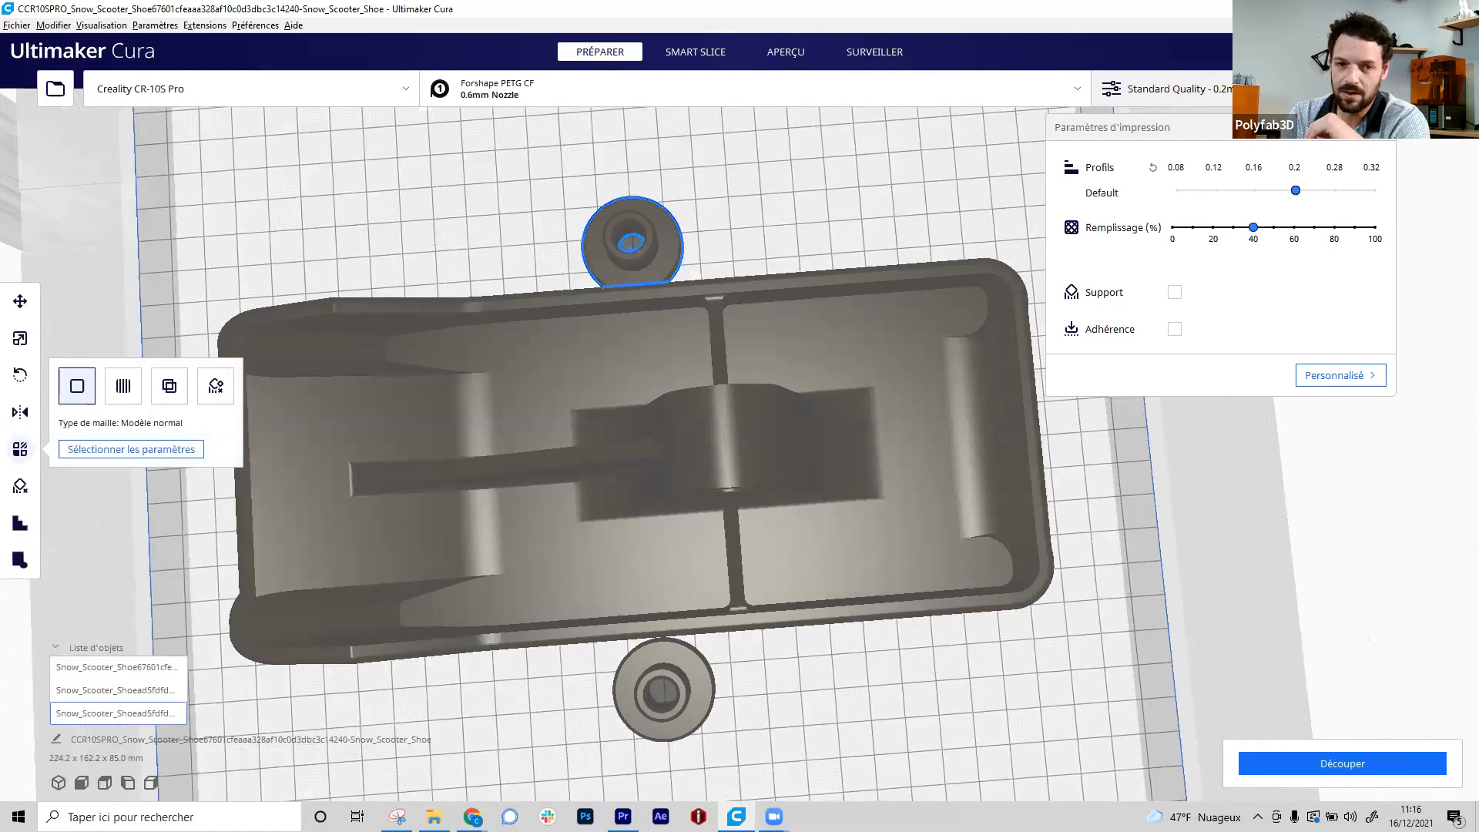
click(20, 301)
drag(669, 256, 829, 697)
click(966, 696)
right_drag(966, 696, 789, 512)
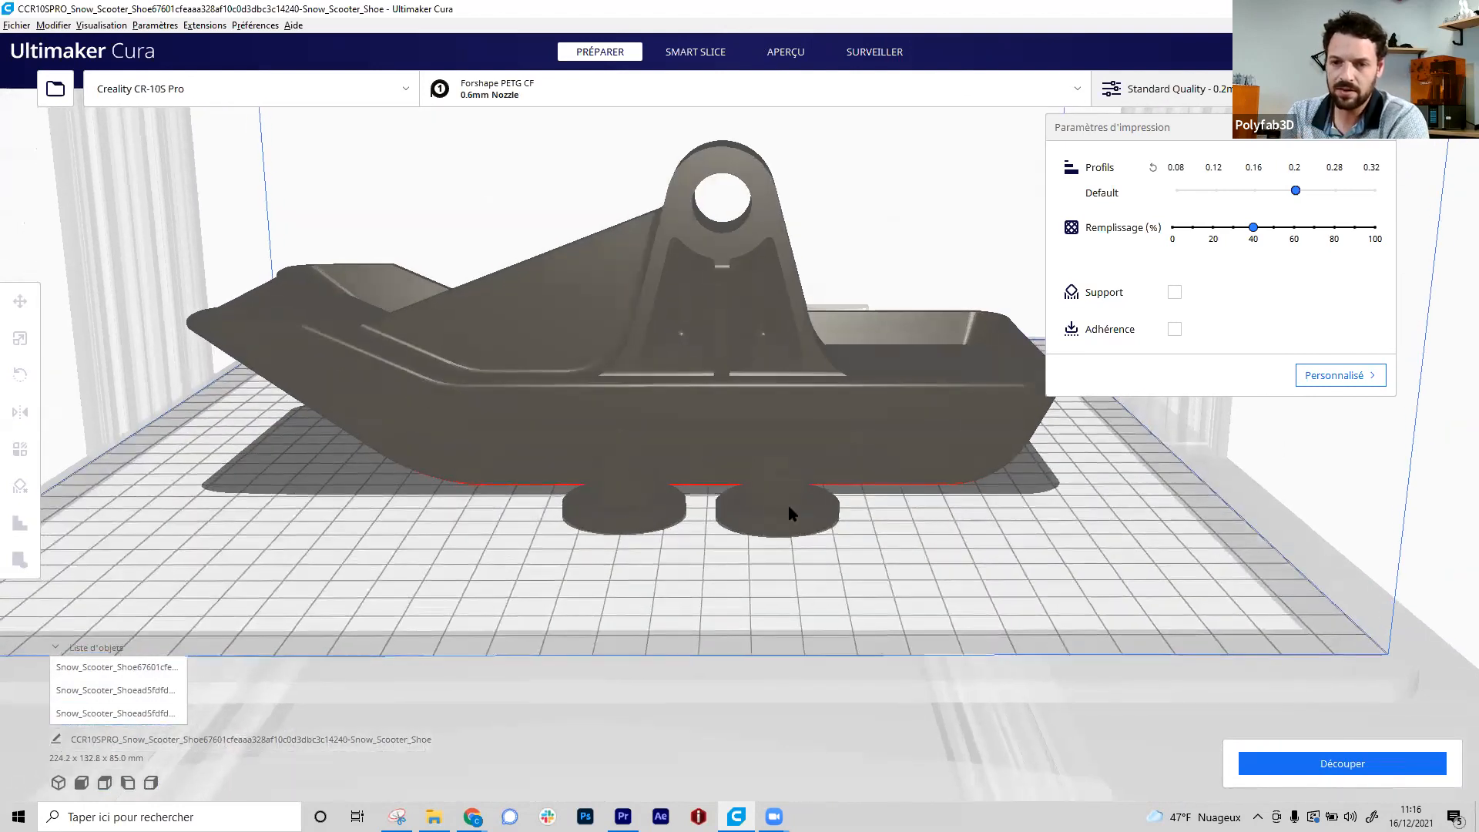
- Check which object list entry matches each bush by selecting both bushes and the list entries in turn
click(791, 513)
click(620, 509)
click(783, 504)
click(621, 504)
click(779, 518)
click(625, 510)
click(964, 537)
click(793, 524)
click(152, 673)
click(150, 693)
right_drag(311, 604, 307, 671)
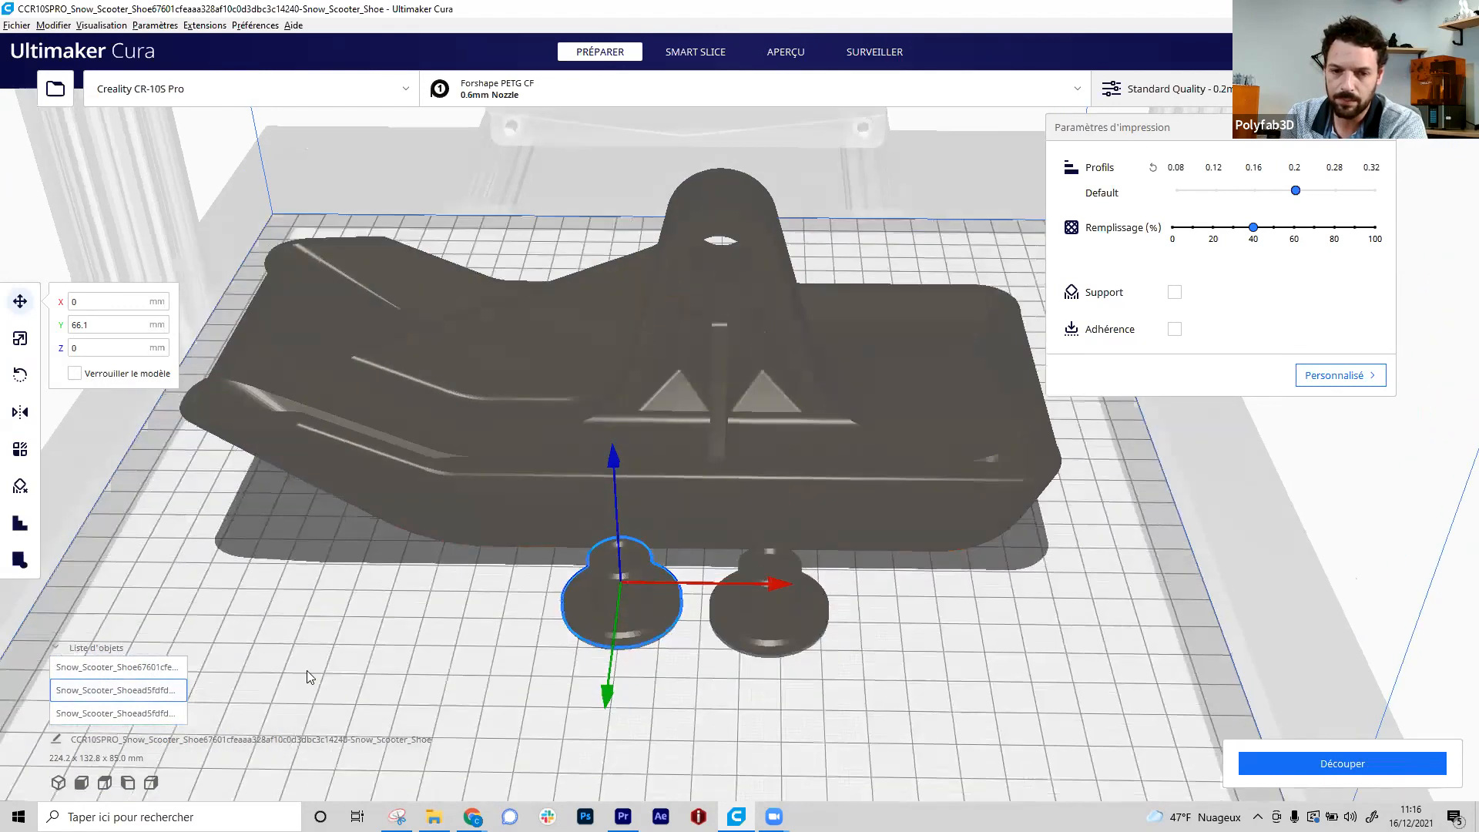
- Select only the left bush and add wall thickness (Épaisseur de la paroi) to its per-model settings
ctrl+click(158, 713)
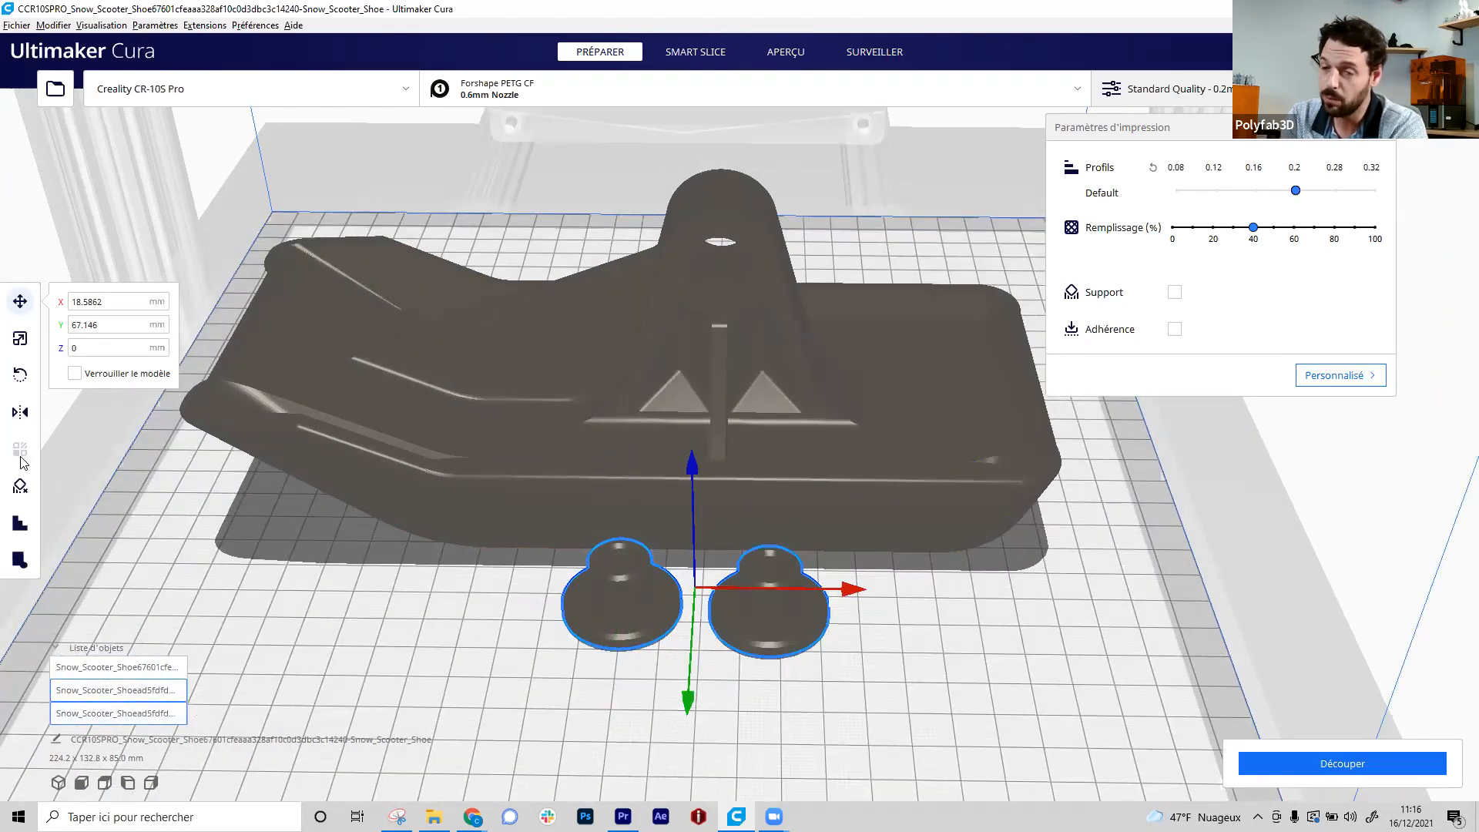
click(939, 611)
click(639, 612)
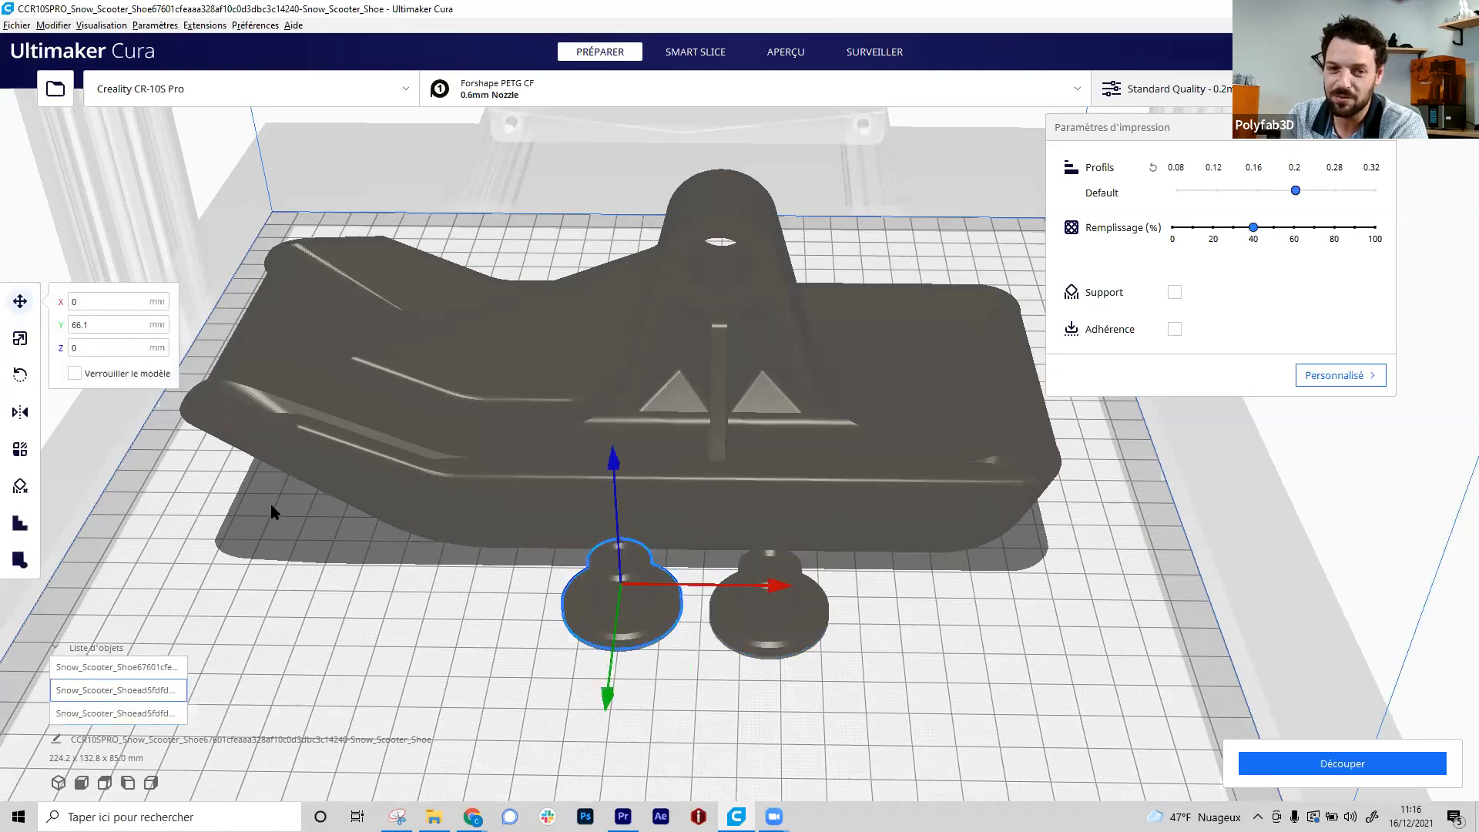
click(21, 451)
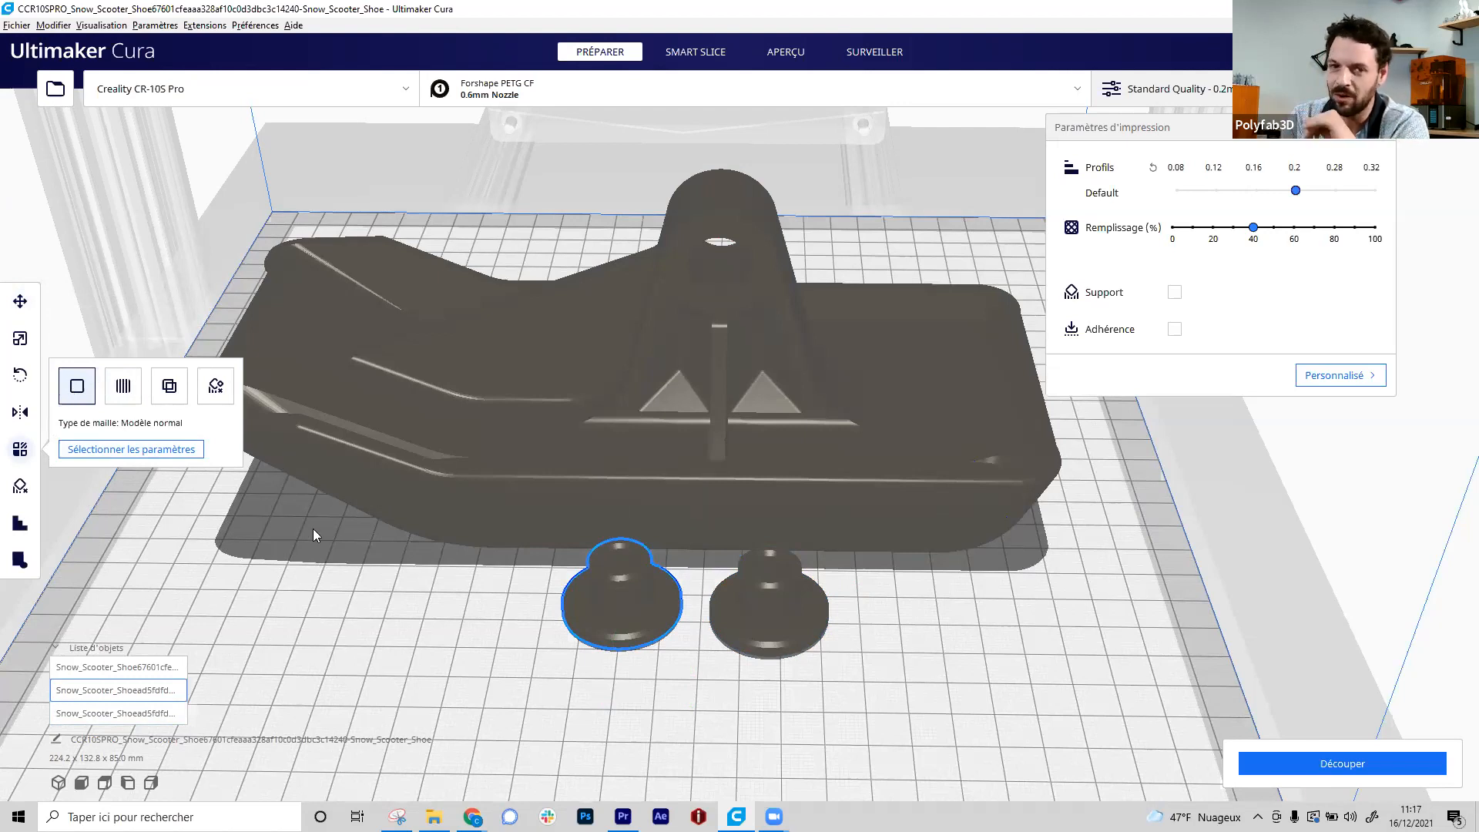
click(131, 450)
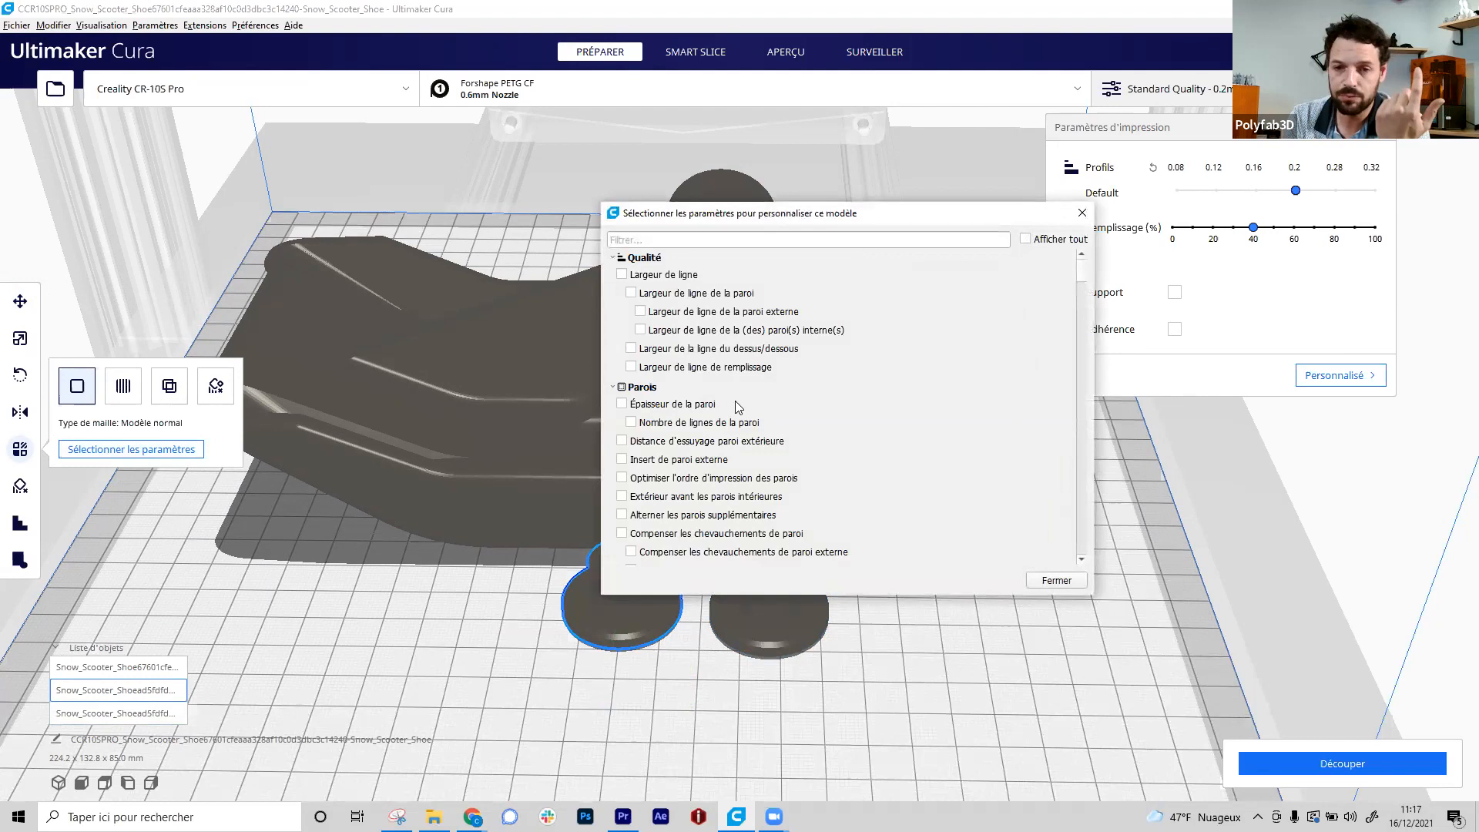
click(625, 406)
- Add infill density (Densité du remplissage) to the left bush's per-model settings and close the settings selection
scroll(640, 460, down, 10)
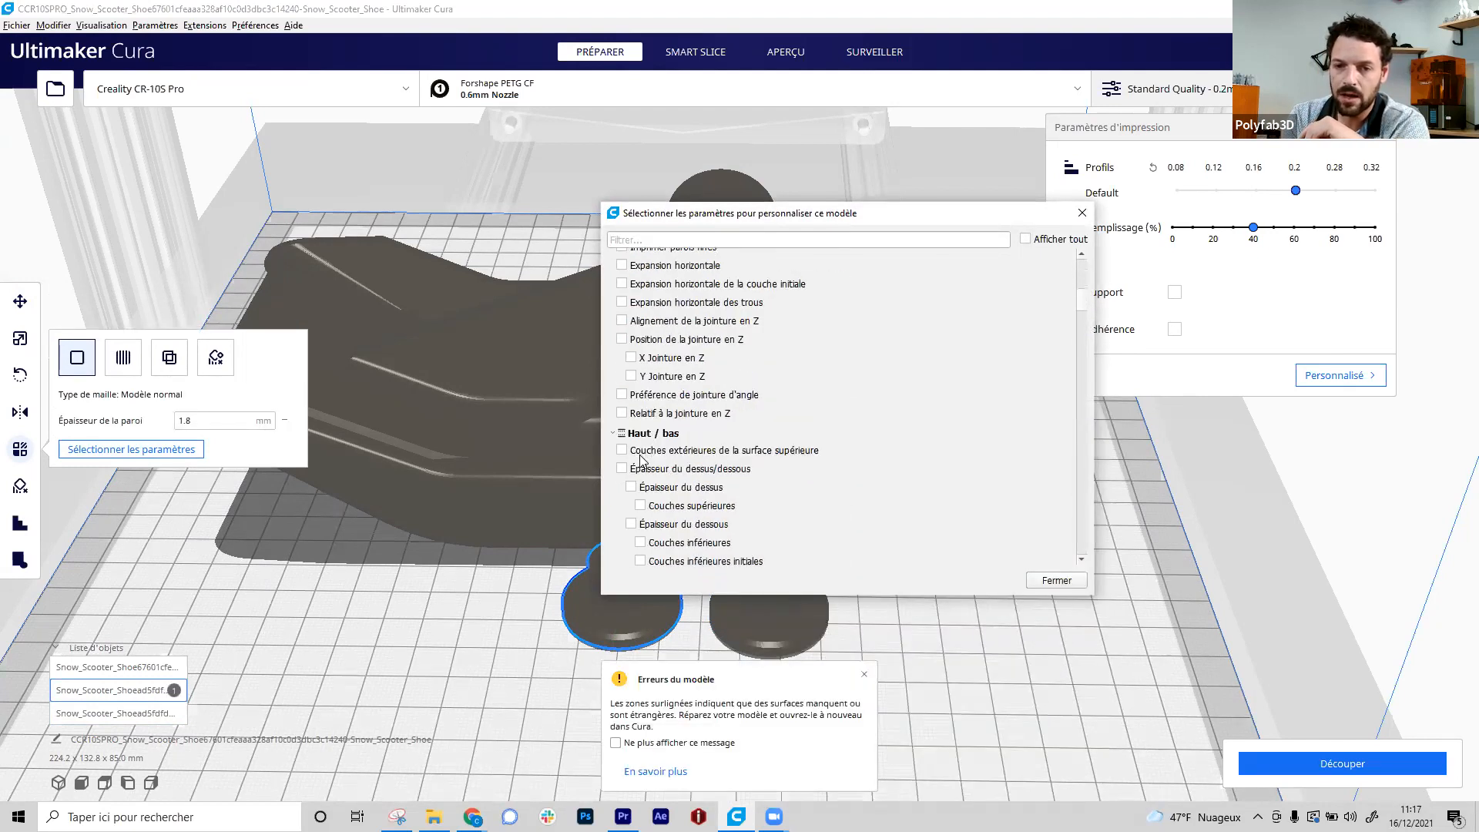
scroll(640, 459, down, 3)
scroll(646, 423, up, 6)
scroll(660, 454, down, 5)
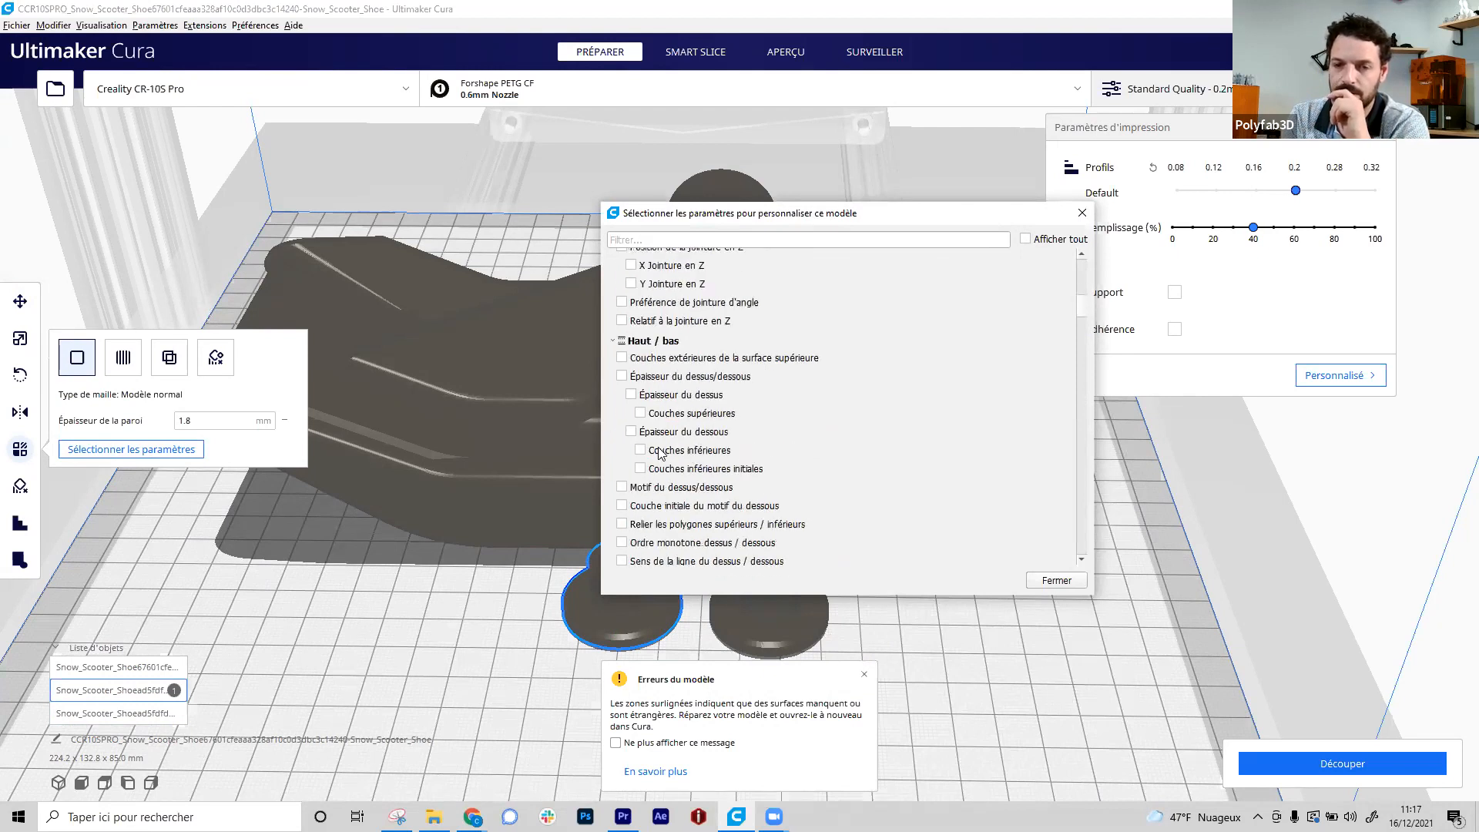
scroll(641, 393, down, 12)
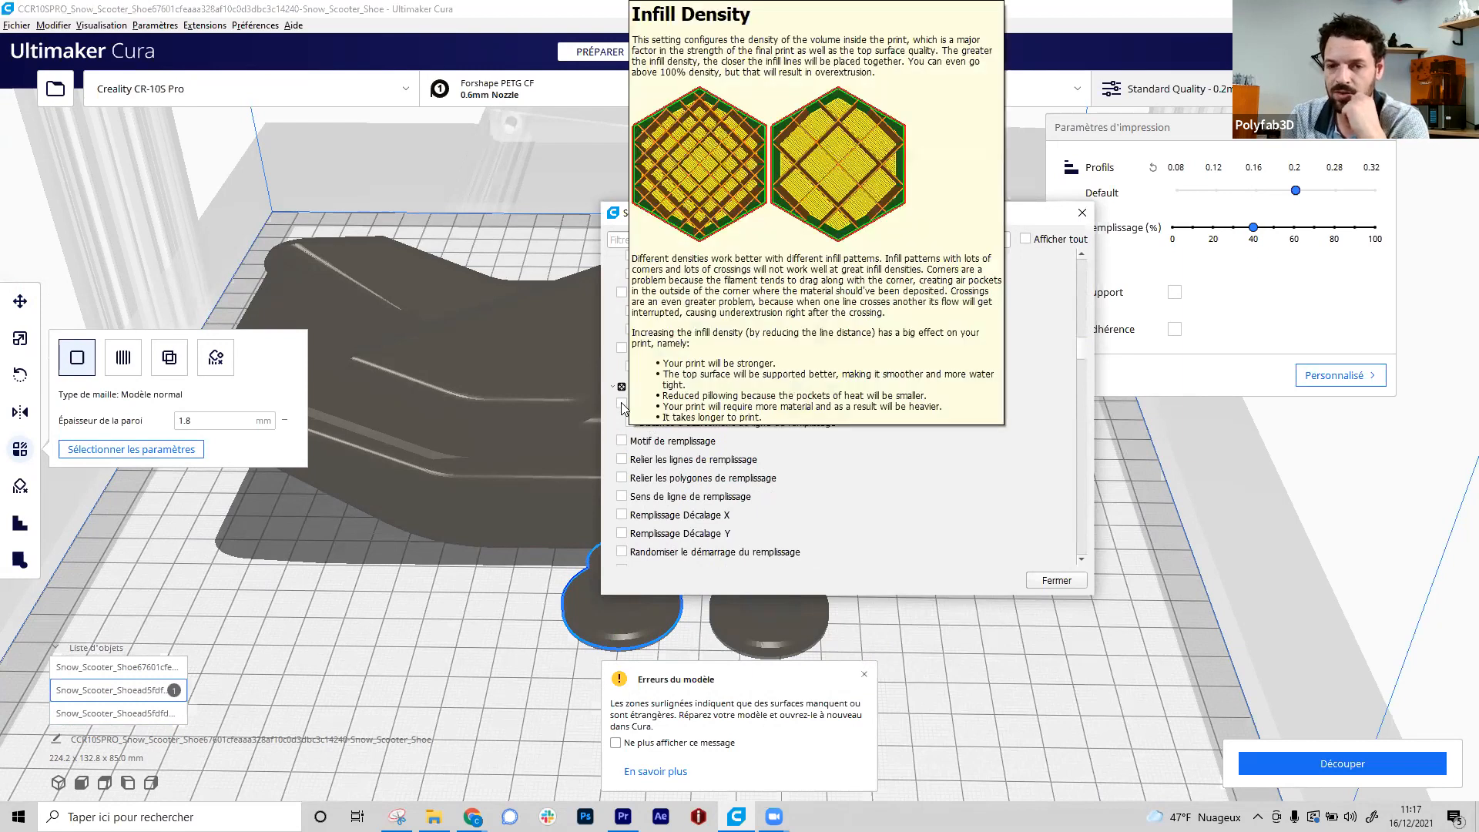
click(622, 408)
click(1069, 582)
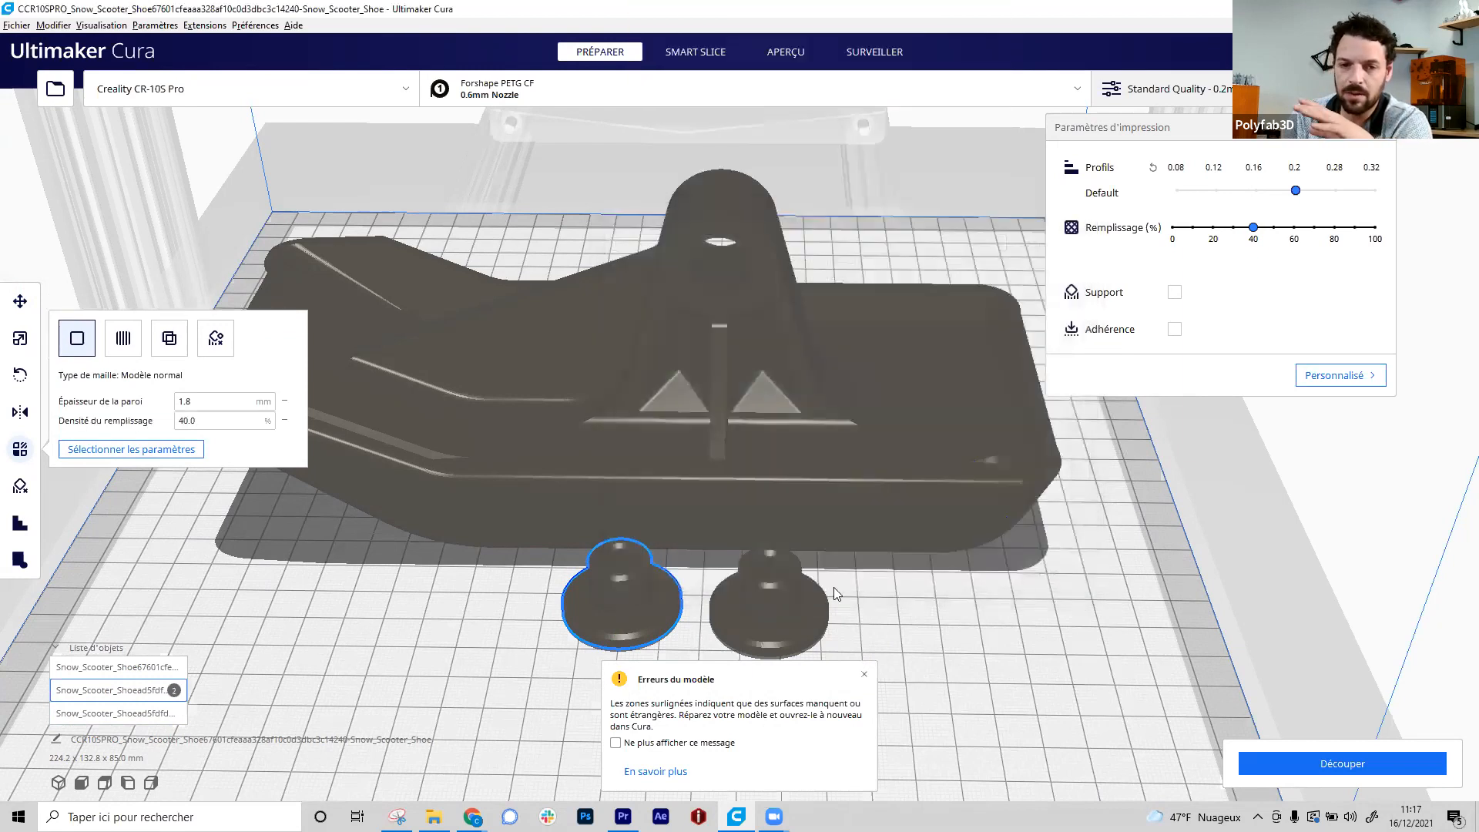
- Set the left bush's own wall thickness to 1.2 mm and infill density to 20%, and clear the selection
click(1032, 603)
click(626, 611)
click(239, 428)
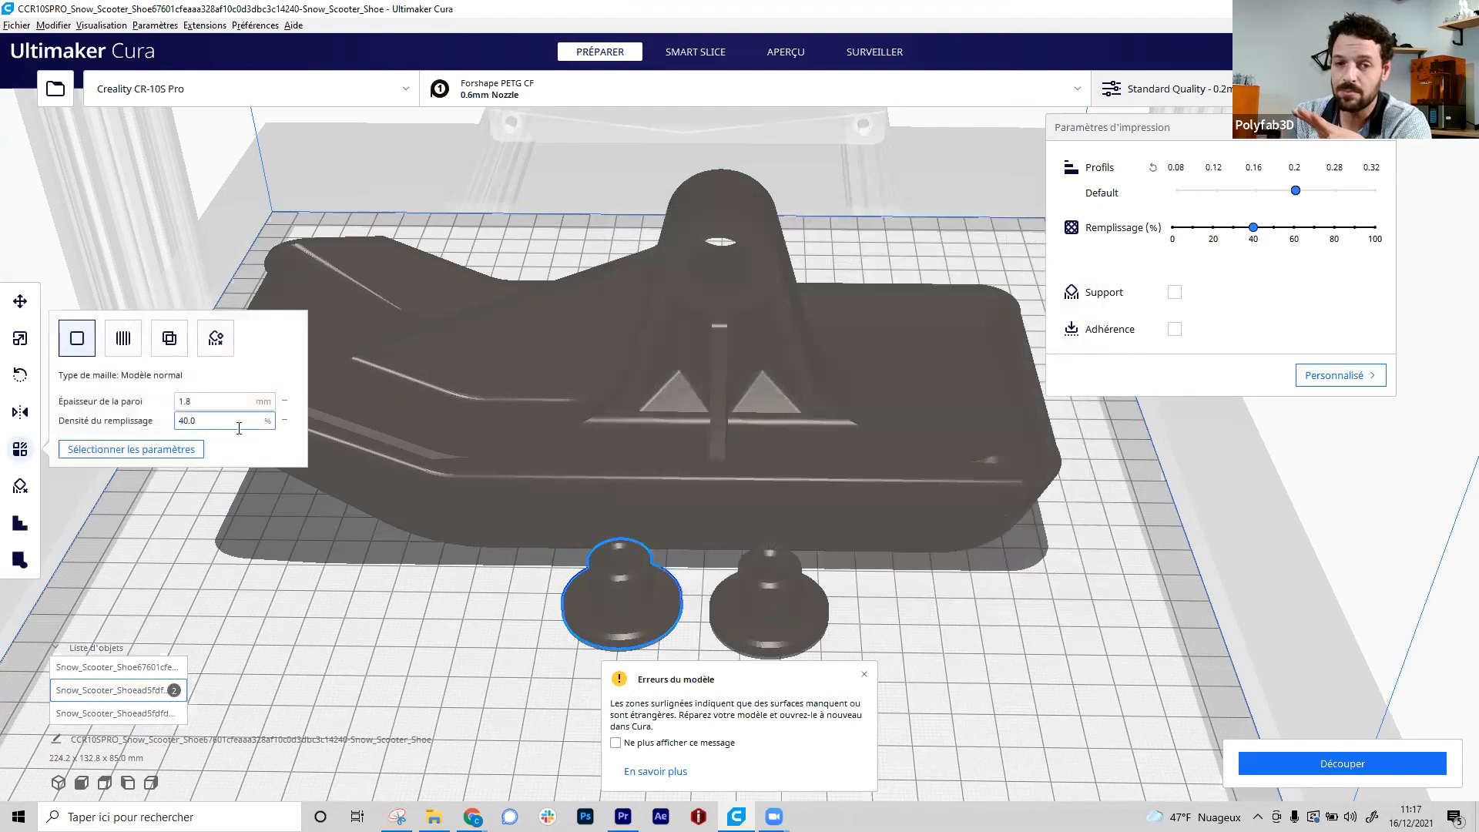
click(208, 401)
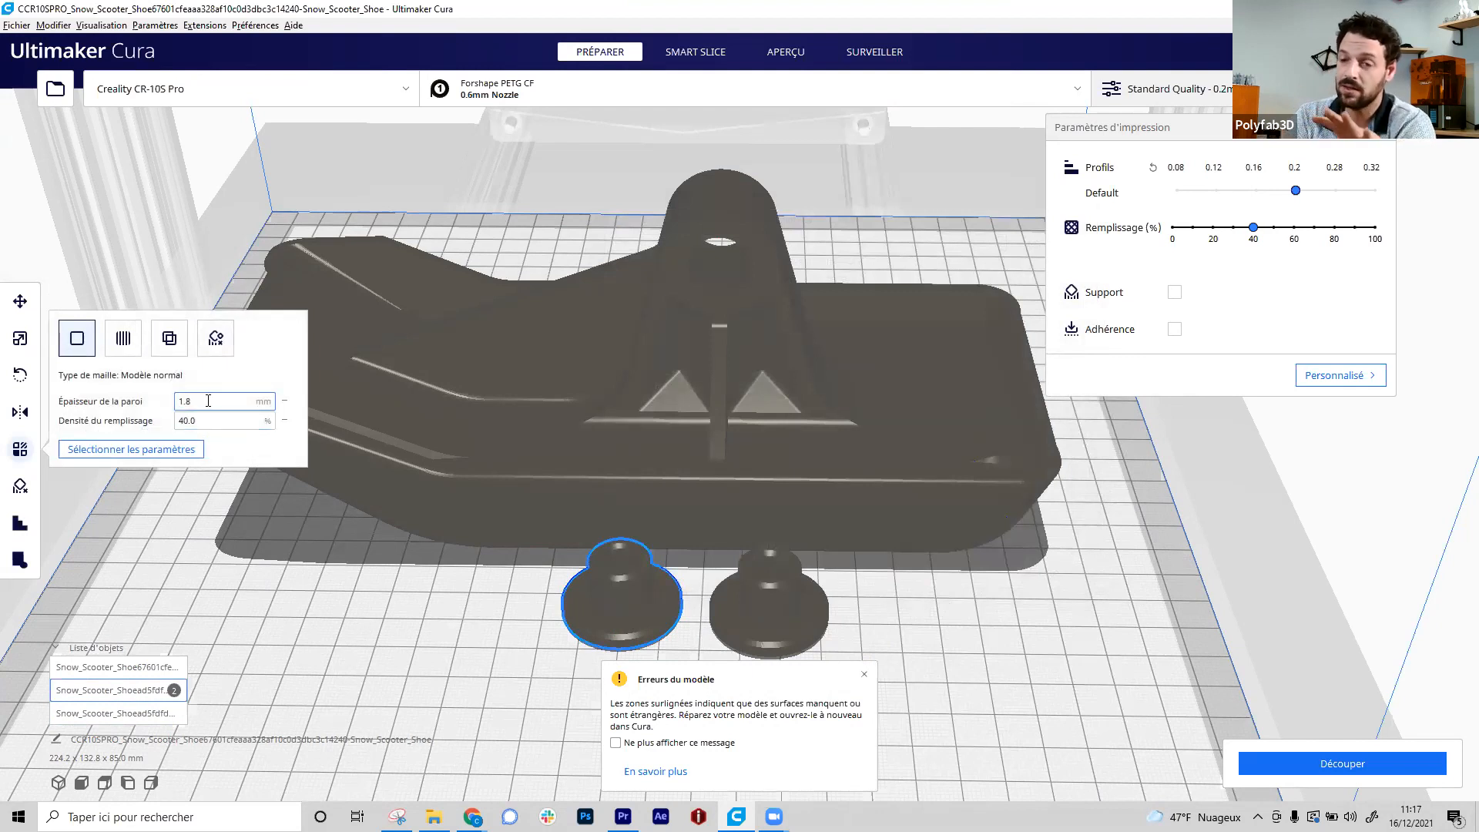
drag(185, 401, 268, 404)
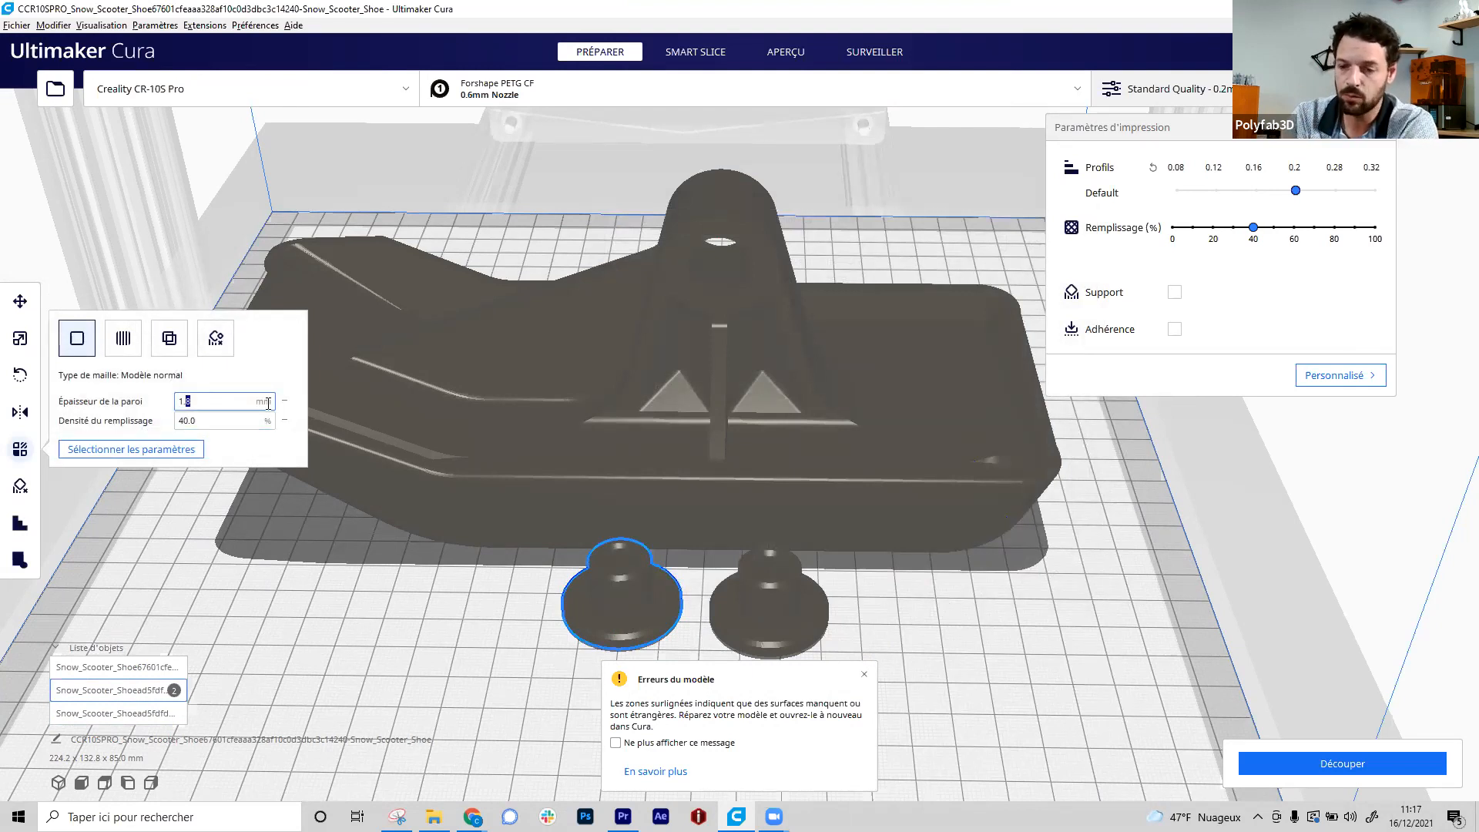
key(BackSpace)
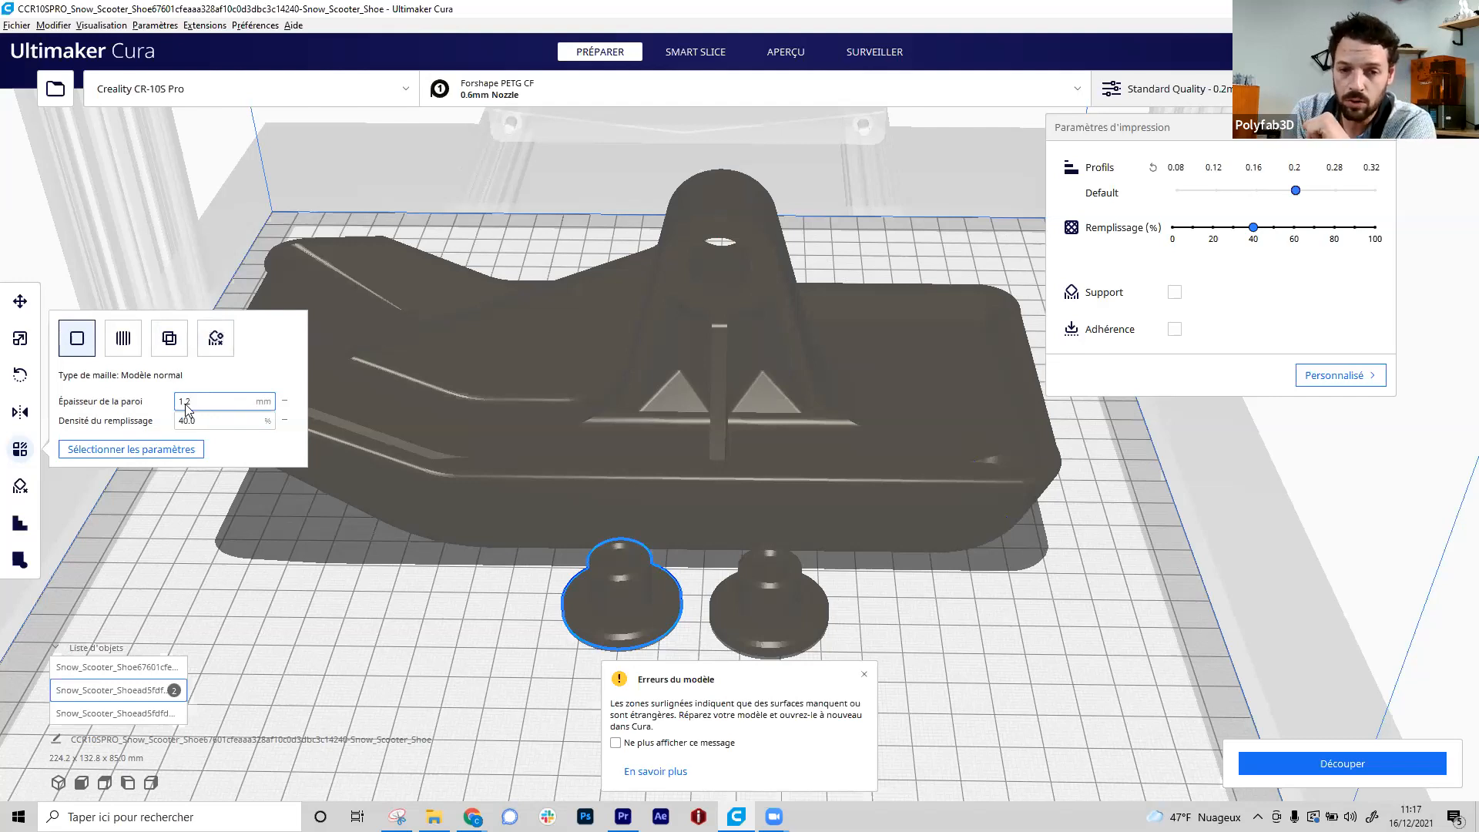
drag(188, 421, 157, 426)
text(2)
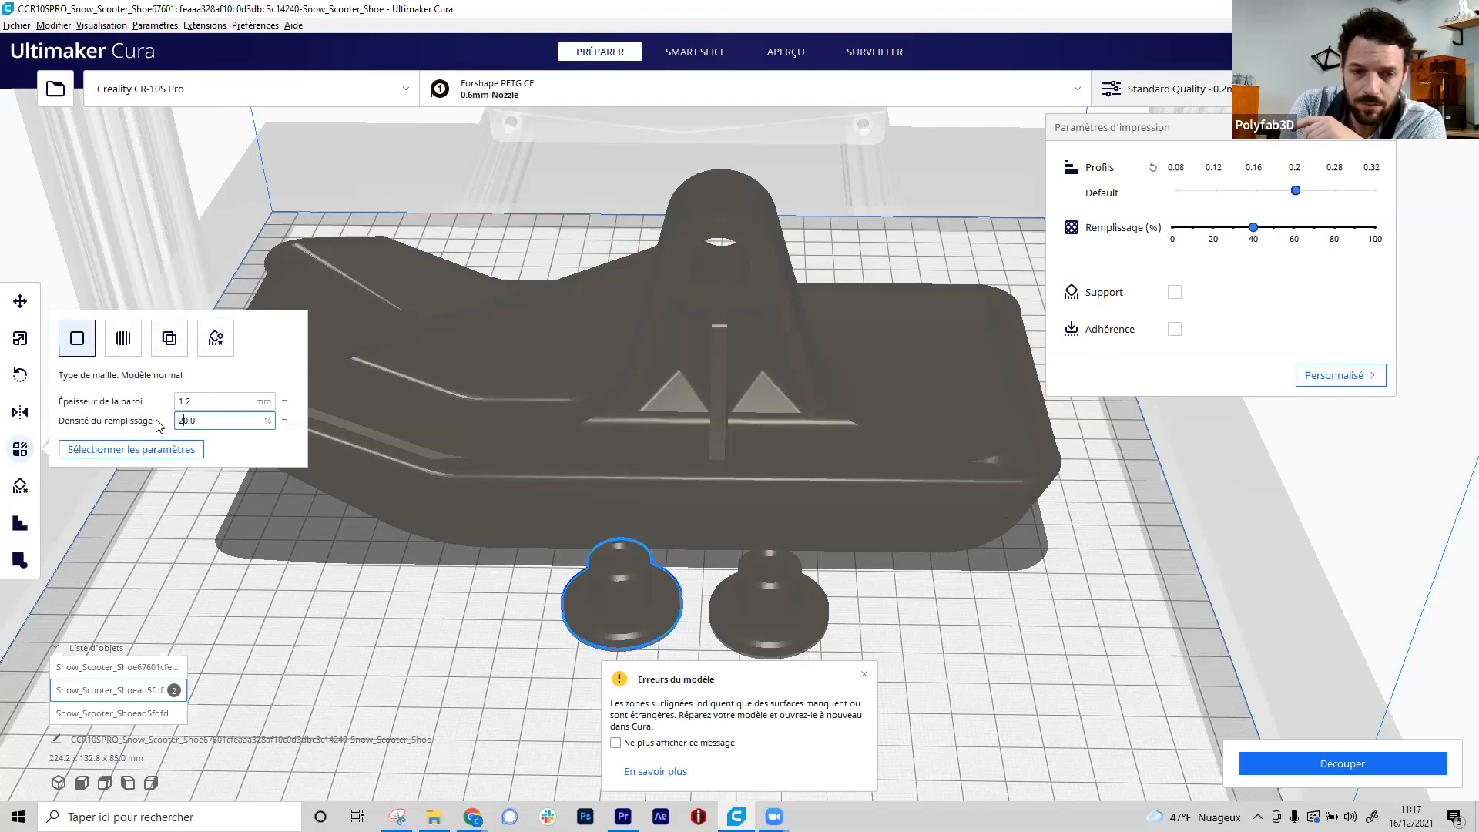
click(404, 565)
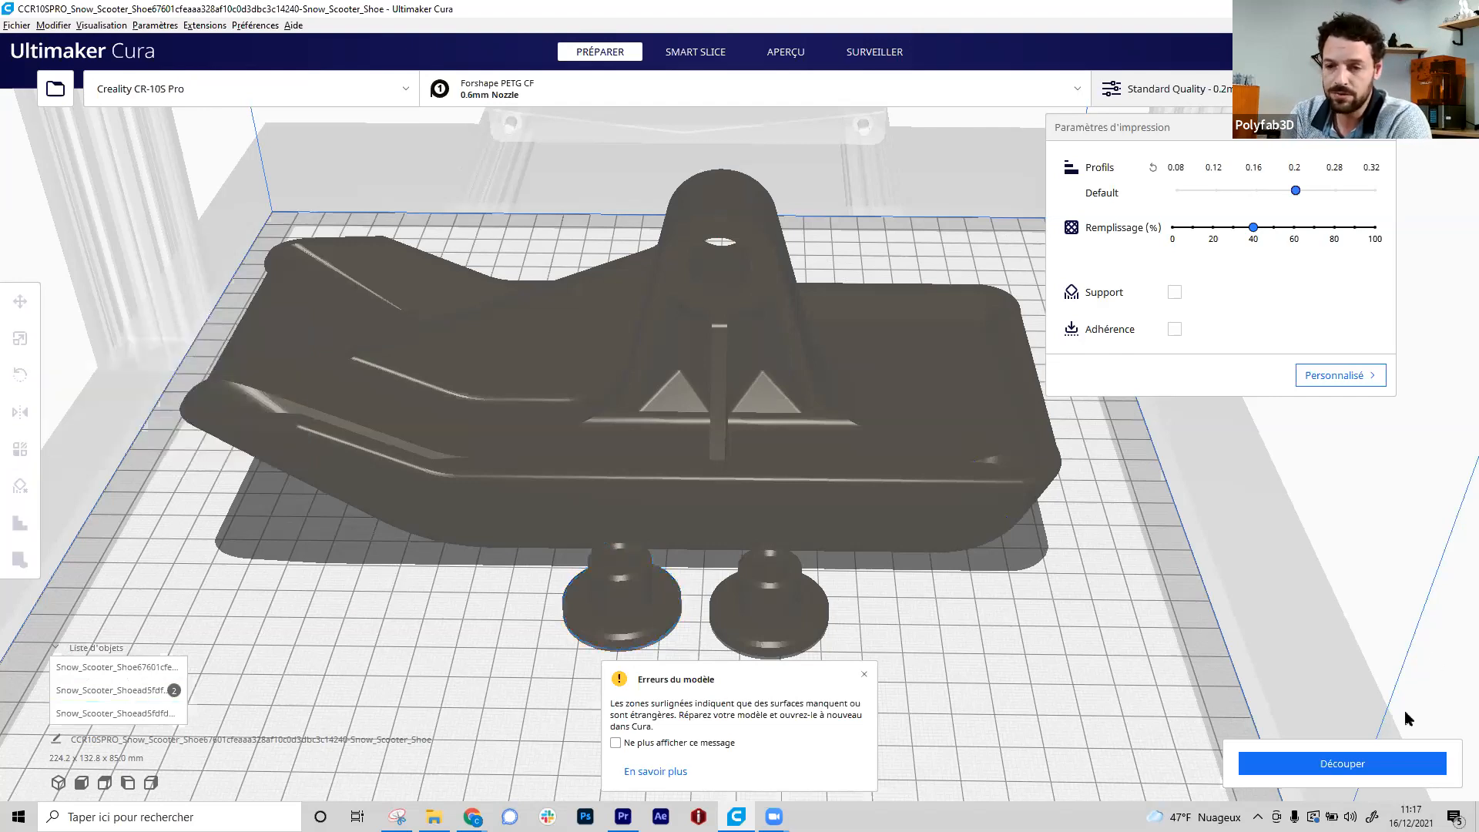
- Slice the plate, dismiss the model error notice and switch to the layer preview
click(1357, 762)
right_drag(791, 351, 843, 533)
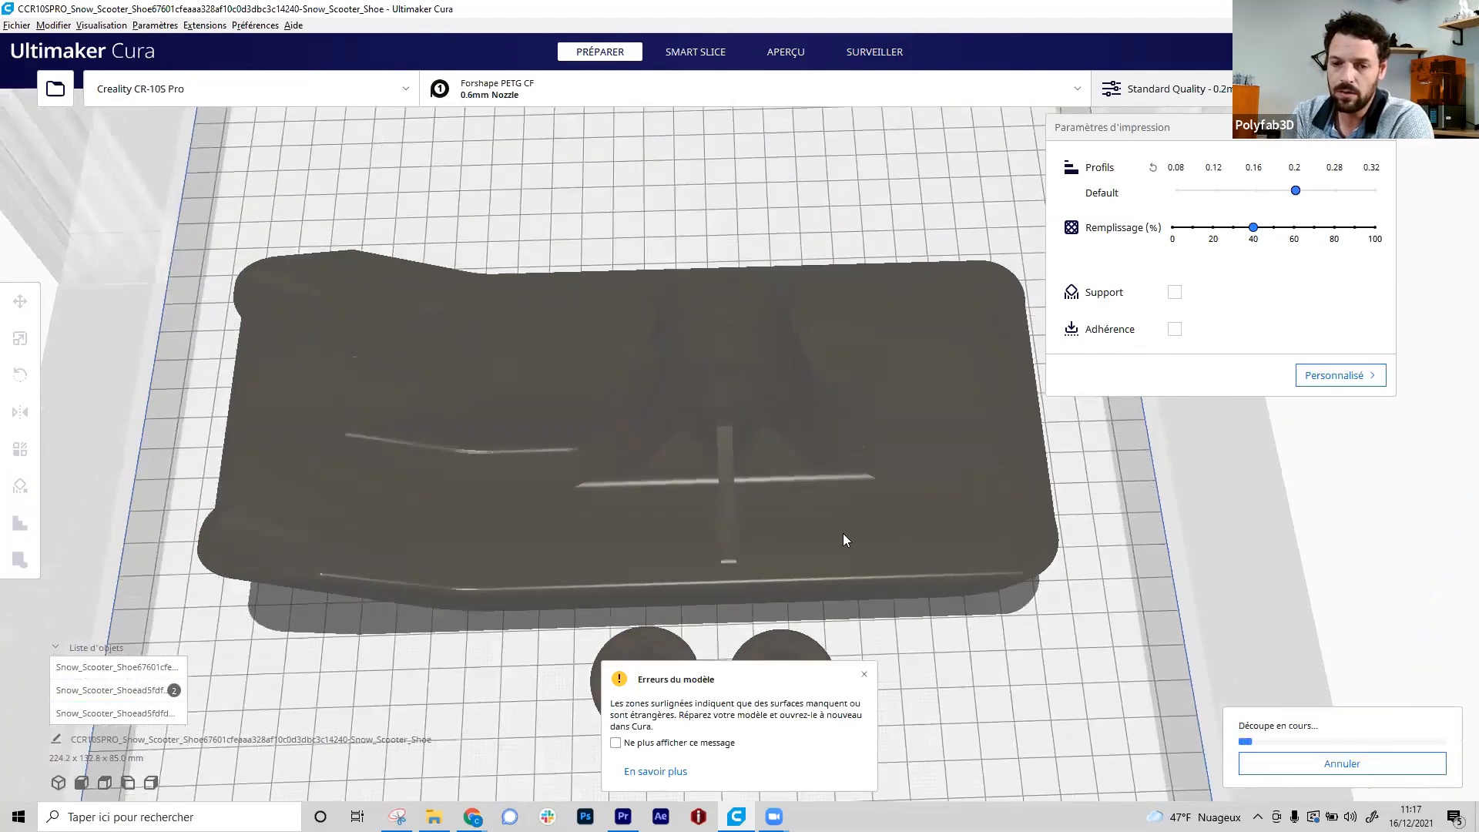
click(864, 674)
click(816, 49)
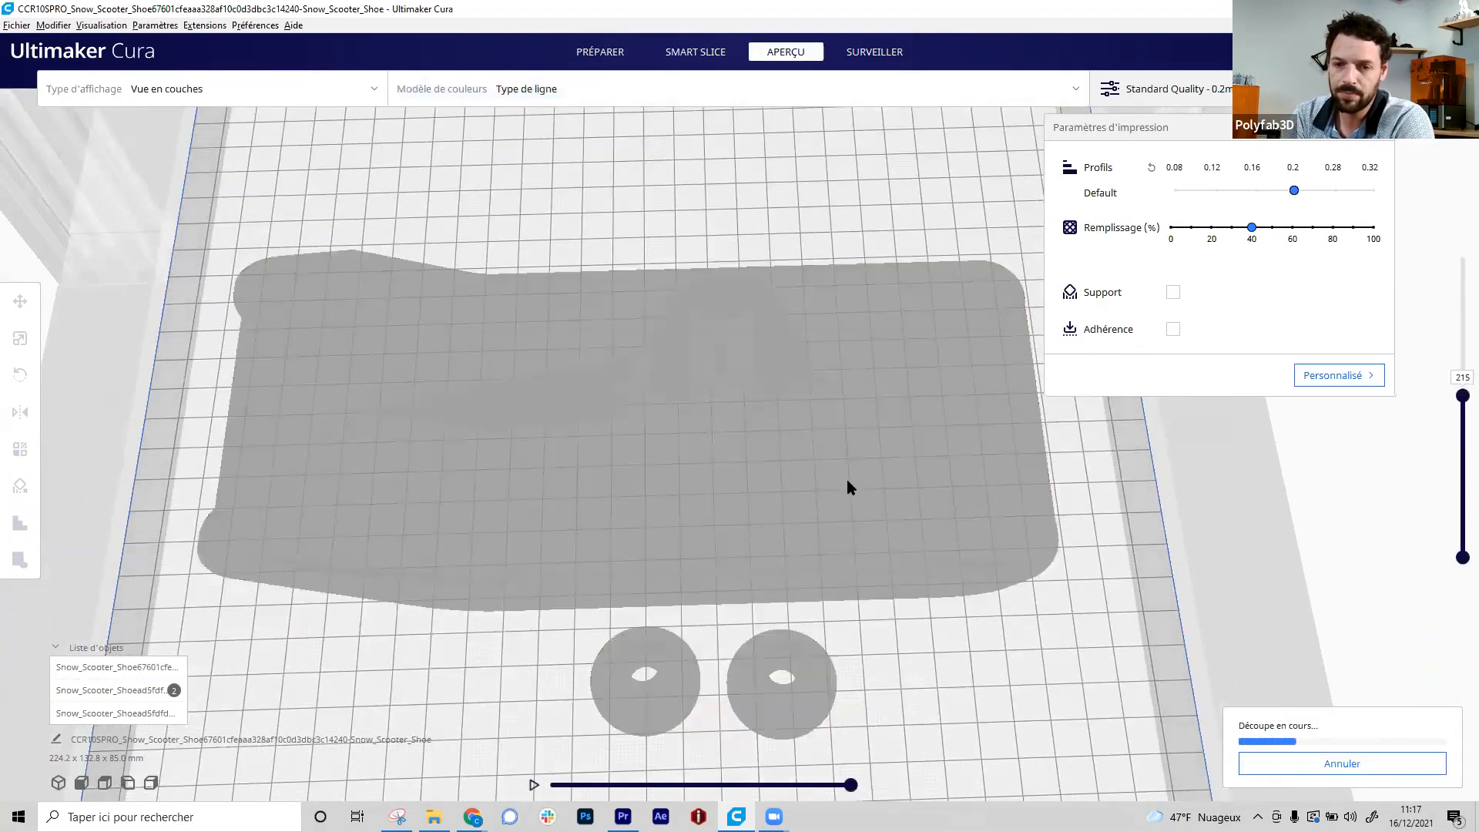
- Compare the walls and infill of the two bushes in the preview at layers 17, 12 and 31
scroll(836, 413, up, 5)
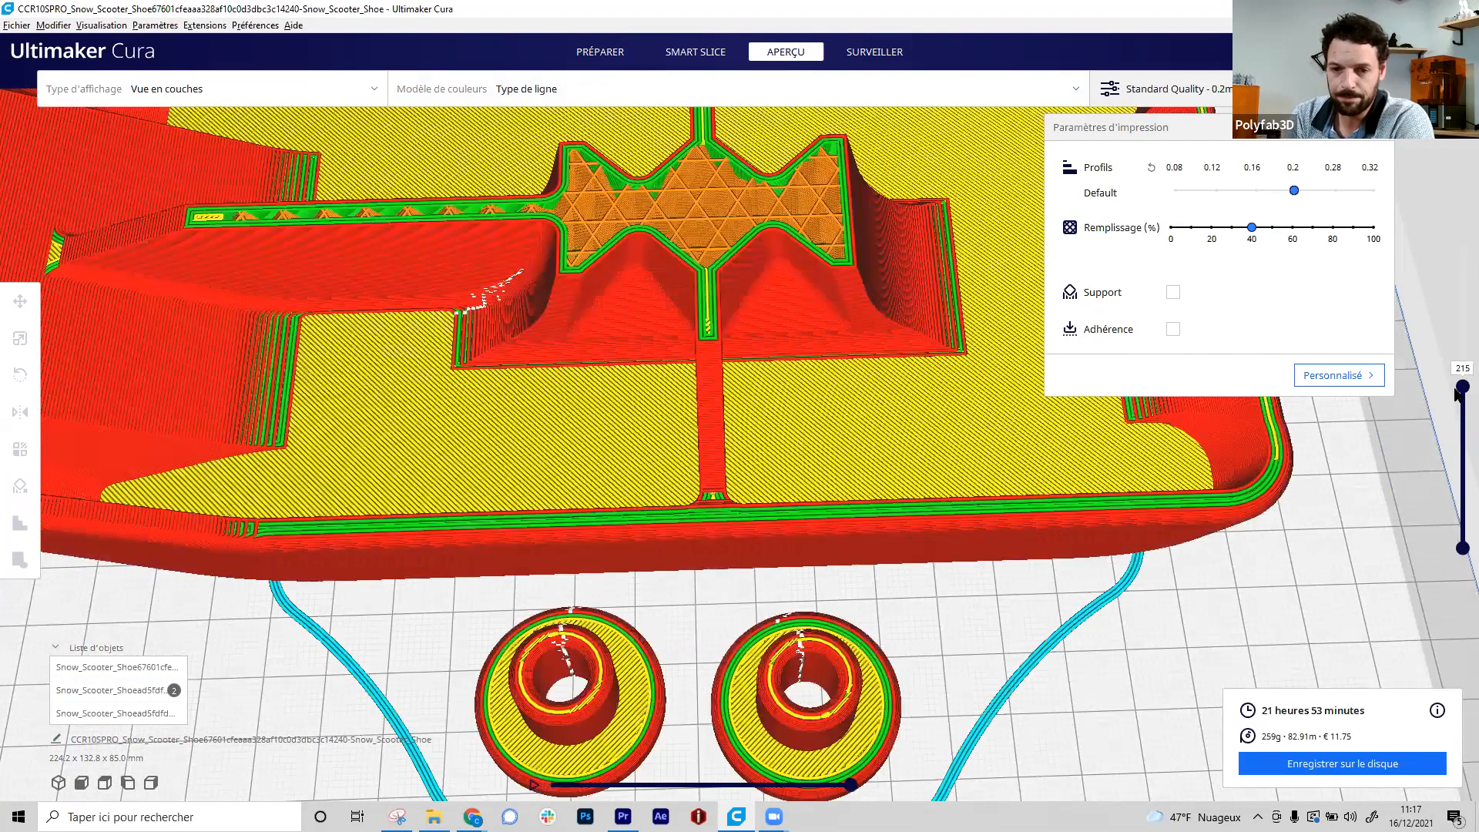
scroll(972, 491, up, 1)
scroll(994, 334, up, 2)
middle_drag(699, 609, 728, 255)
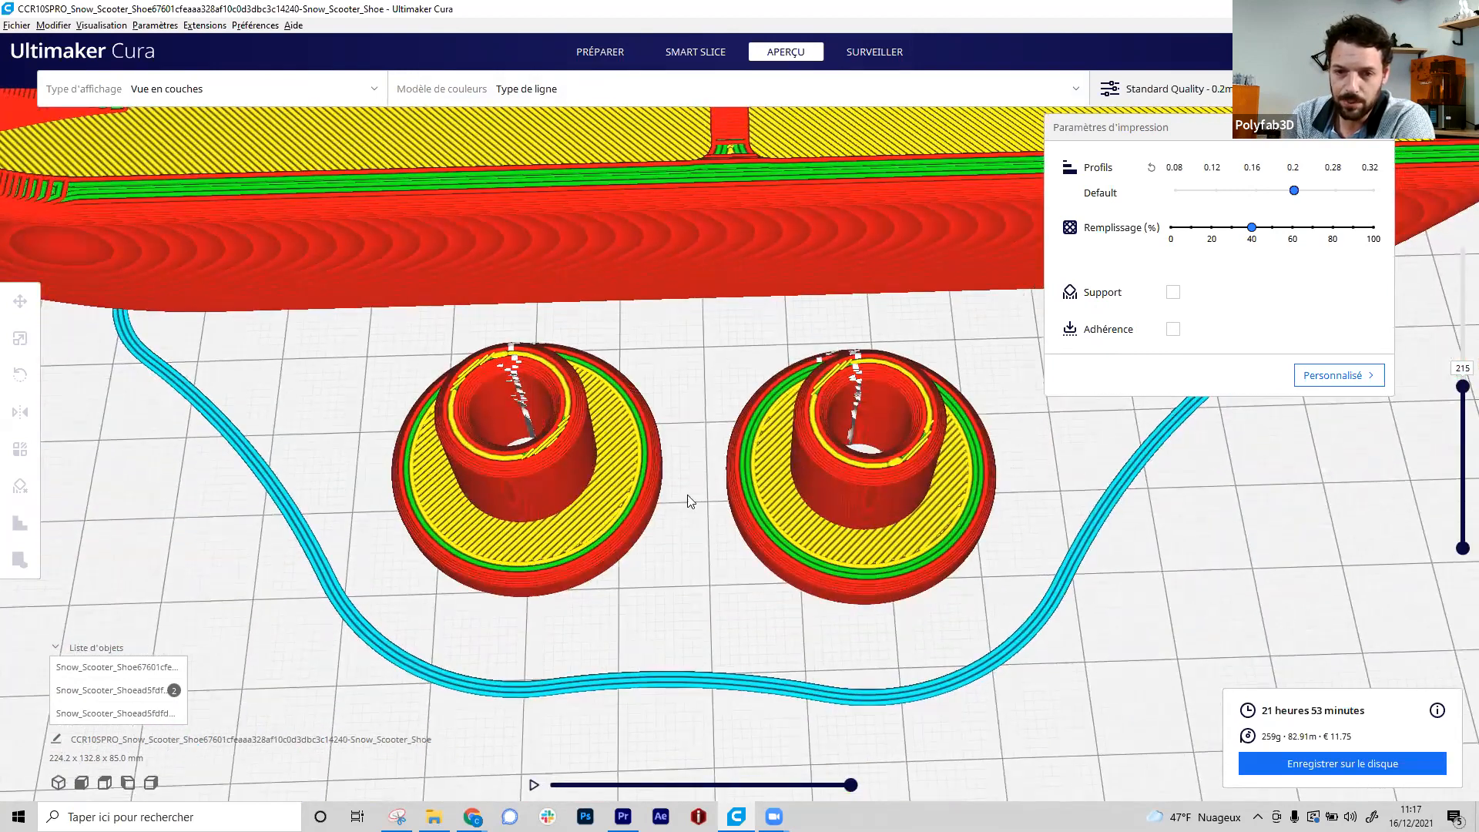
drag(1457, 399, 1456, 523)
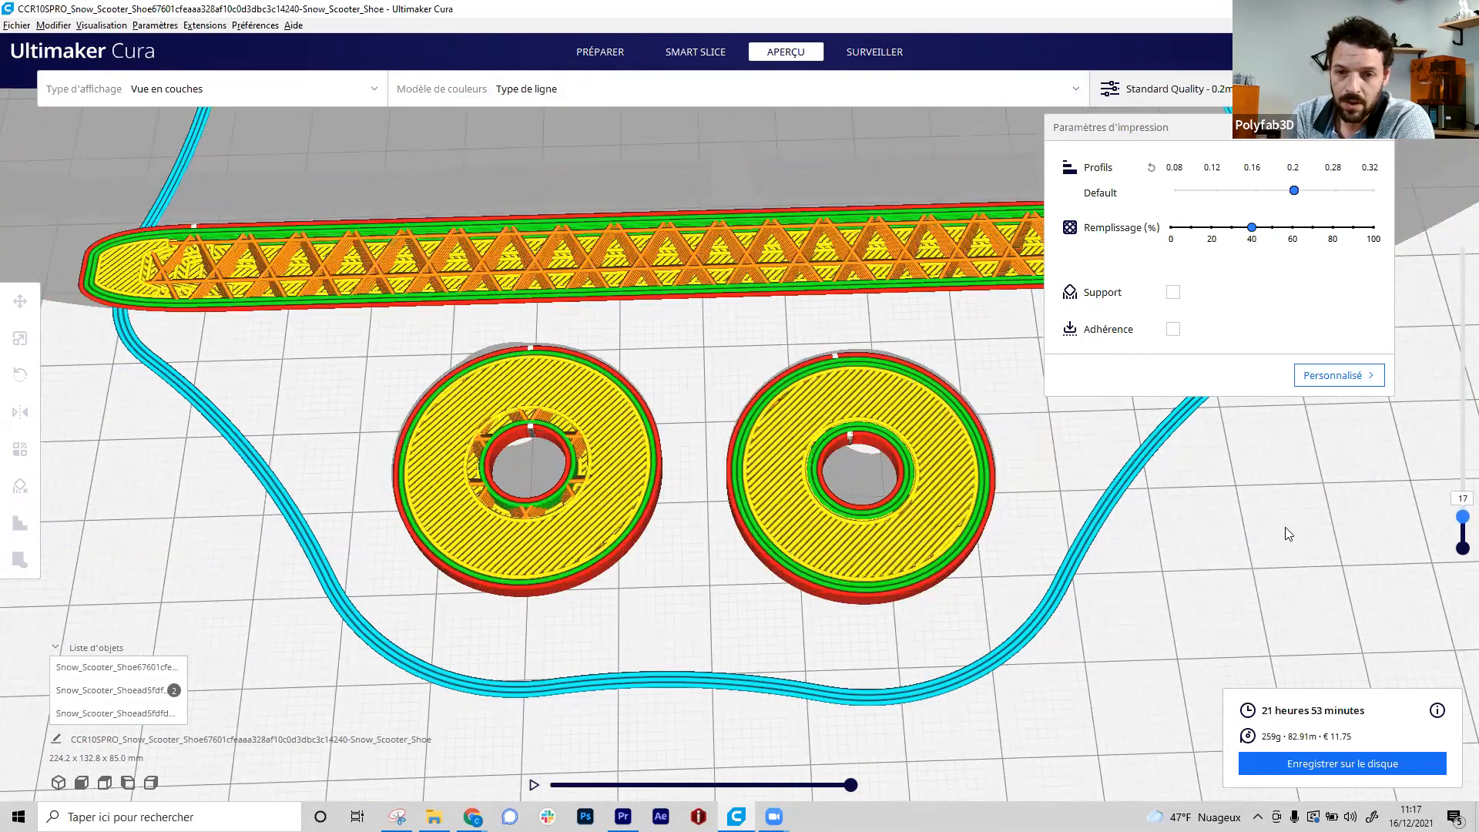
scroll(560, 516, up, 3)
scroll(410, 503, up, 2)
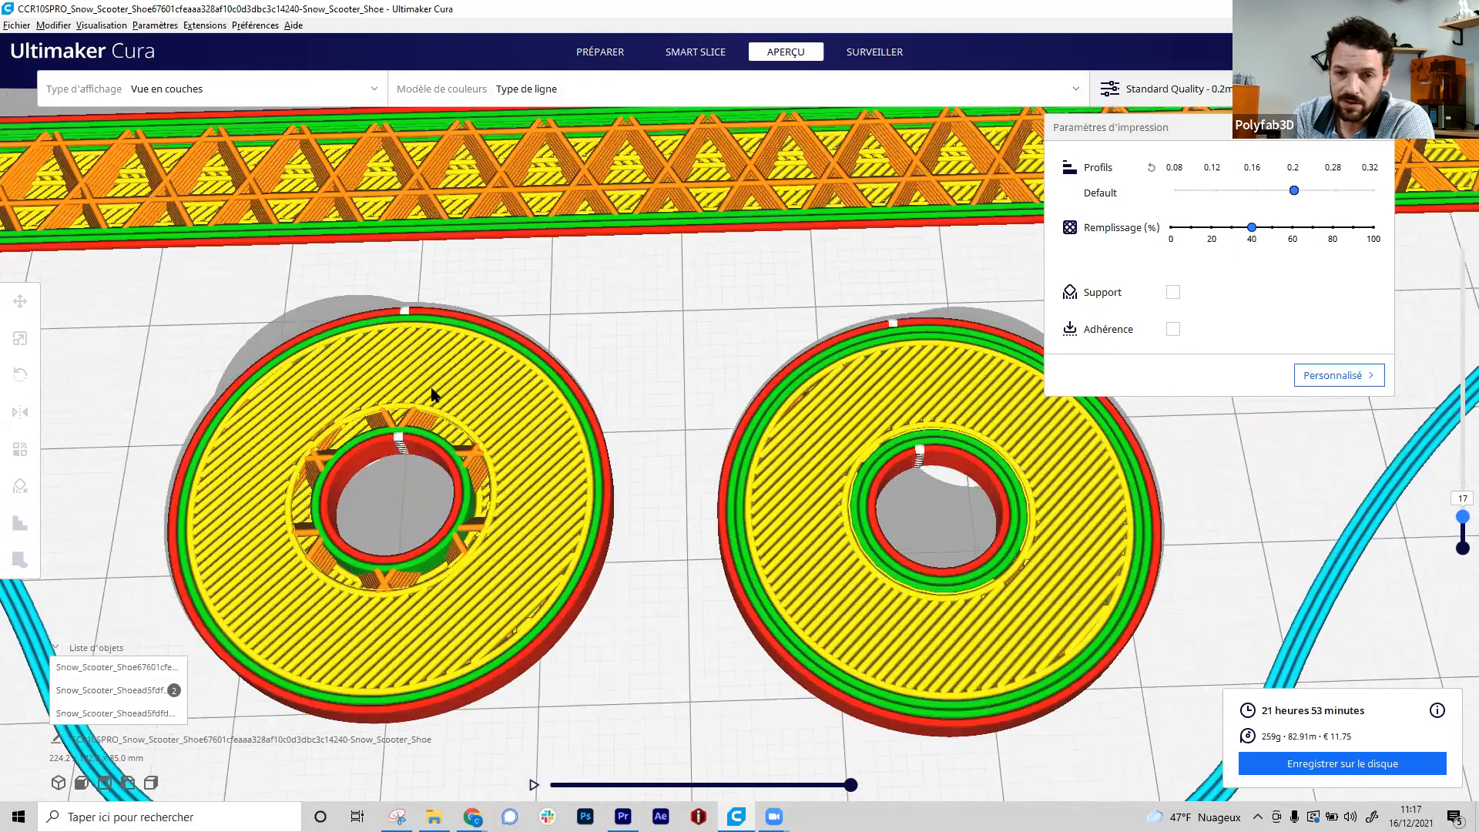
drag(1457, 520, 1459, 527)
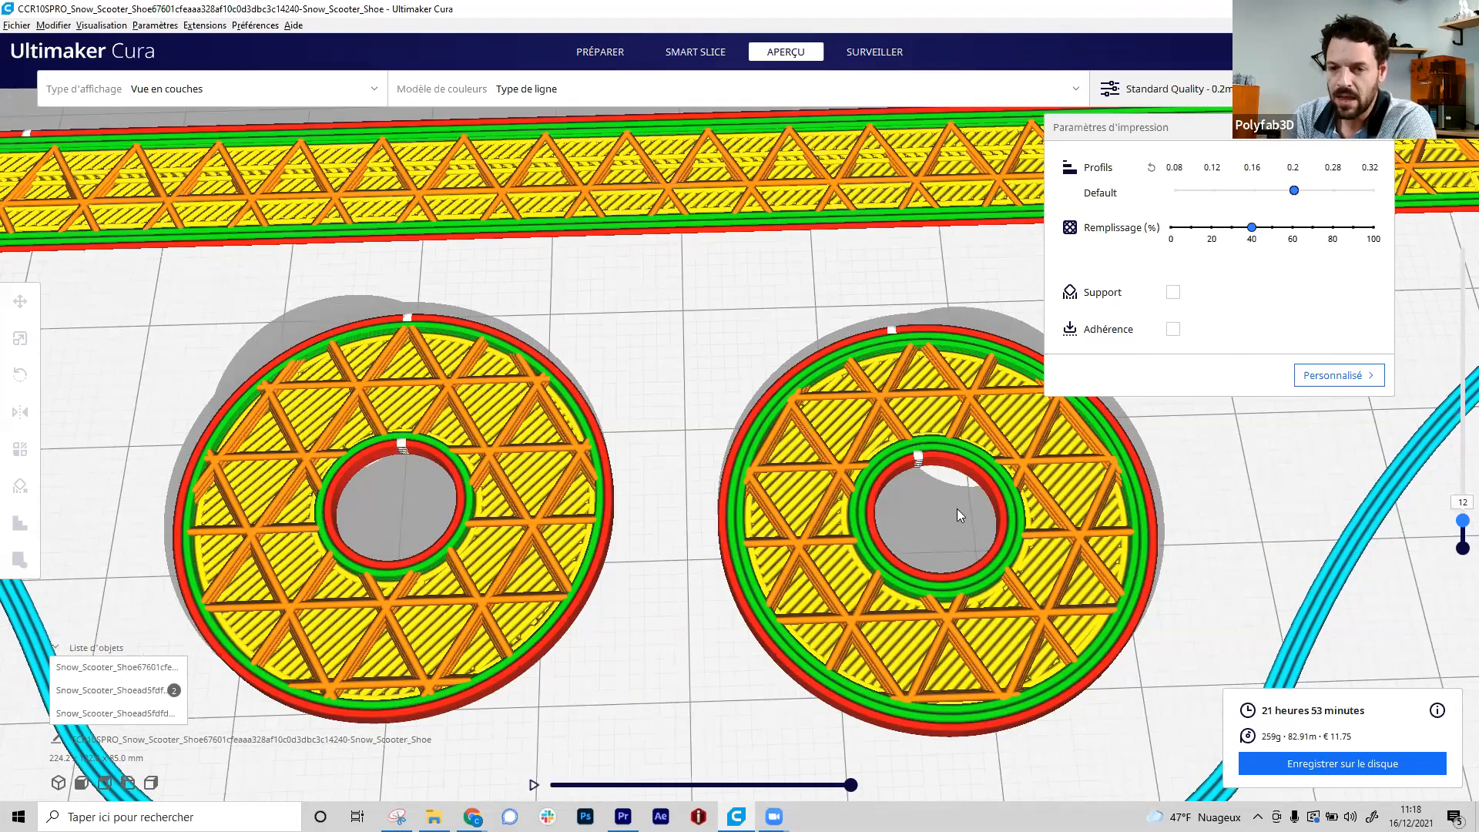
drag(1456, 519, 1462, 511)
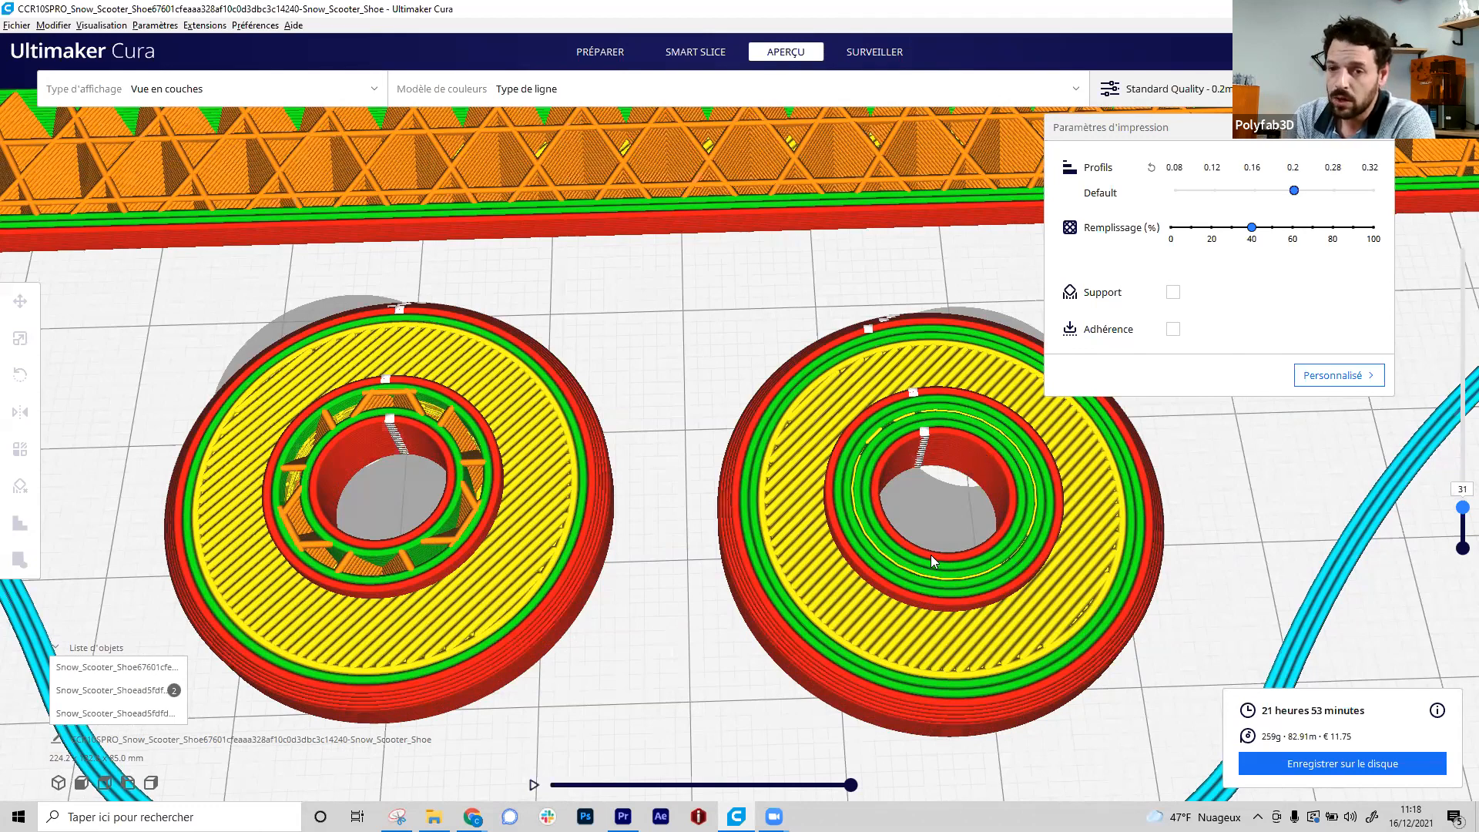
scroll(929, 570, down, 10)
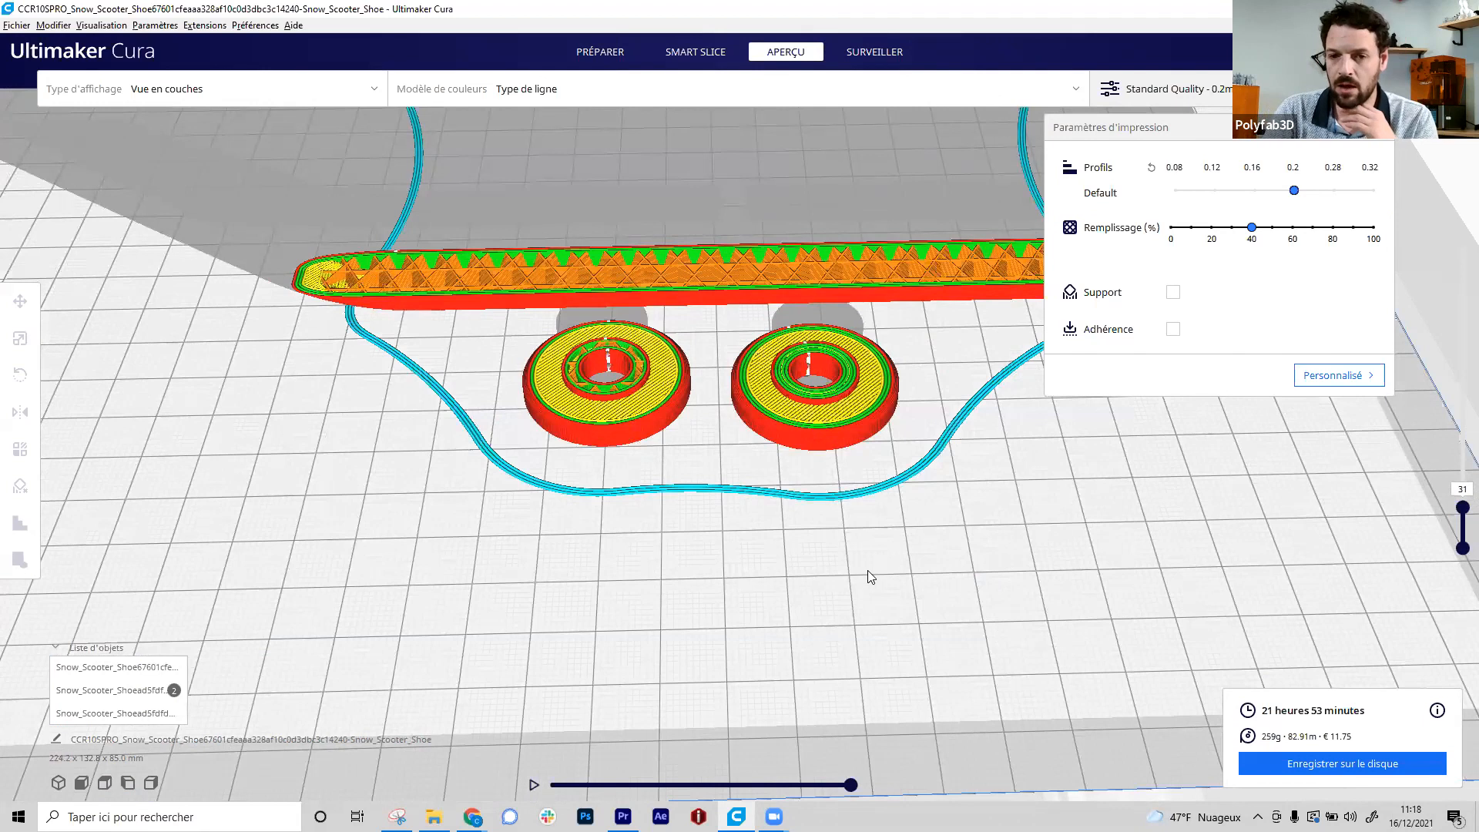
scroll(867, 570, up, 4)
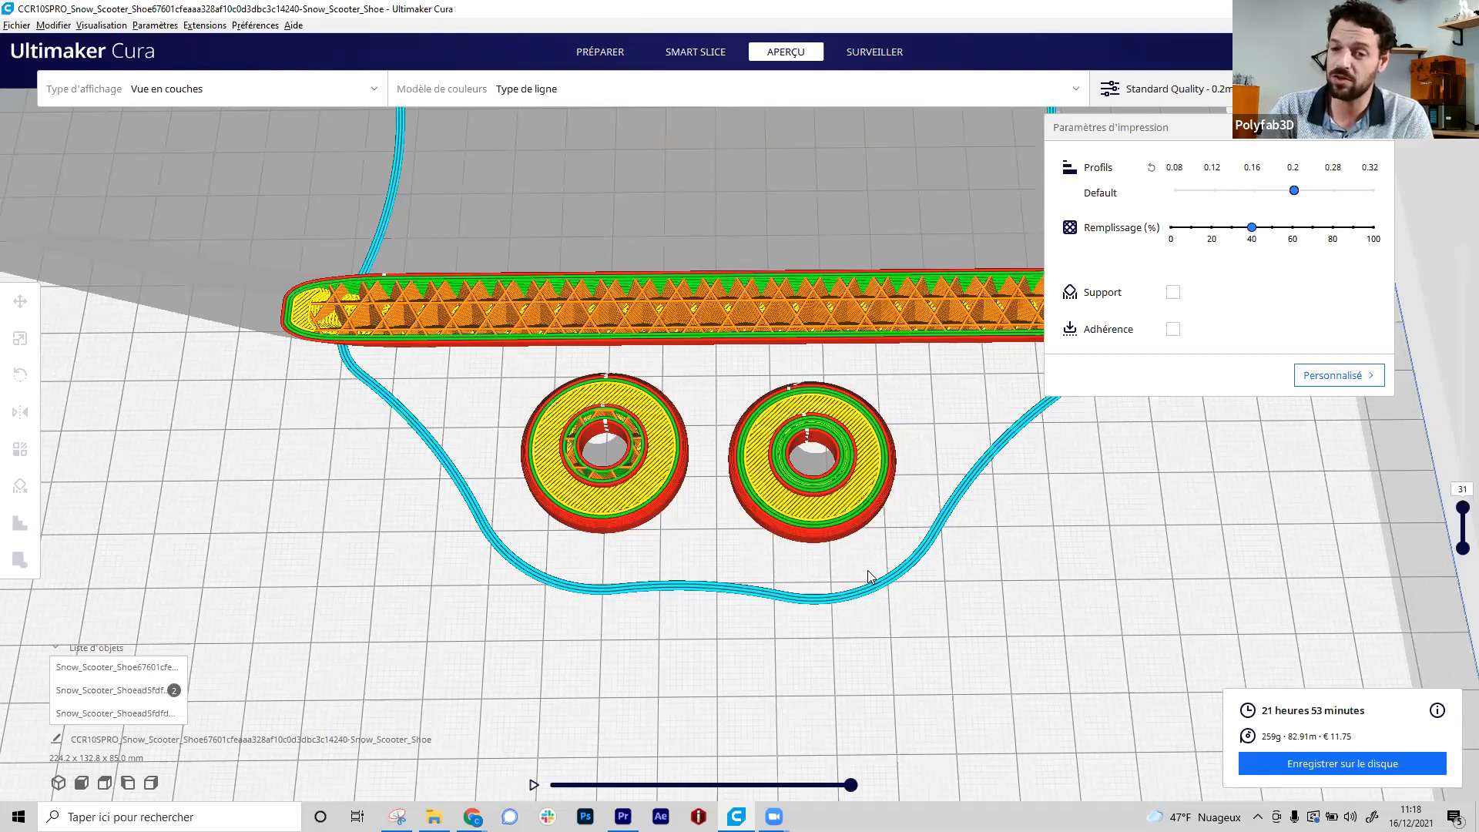
scroll(836, 536, down, 5)
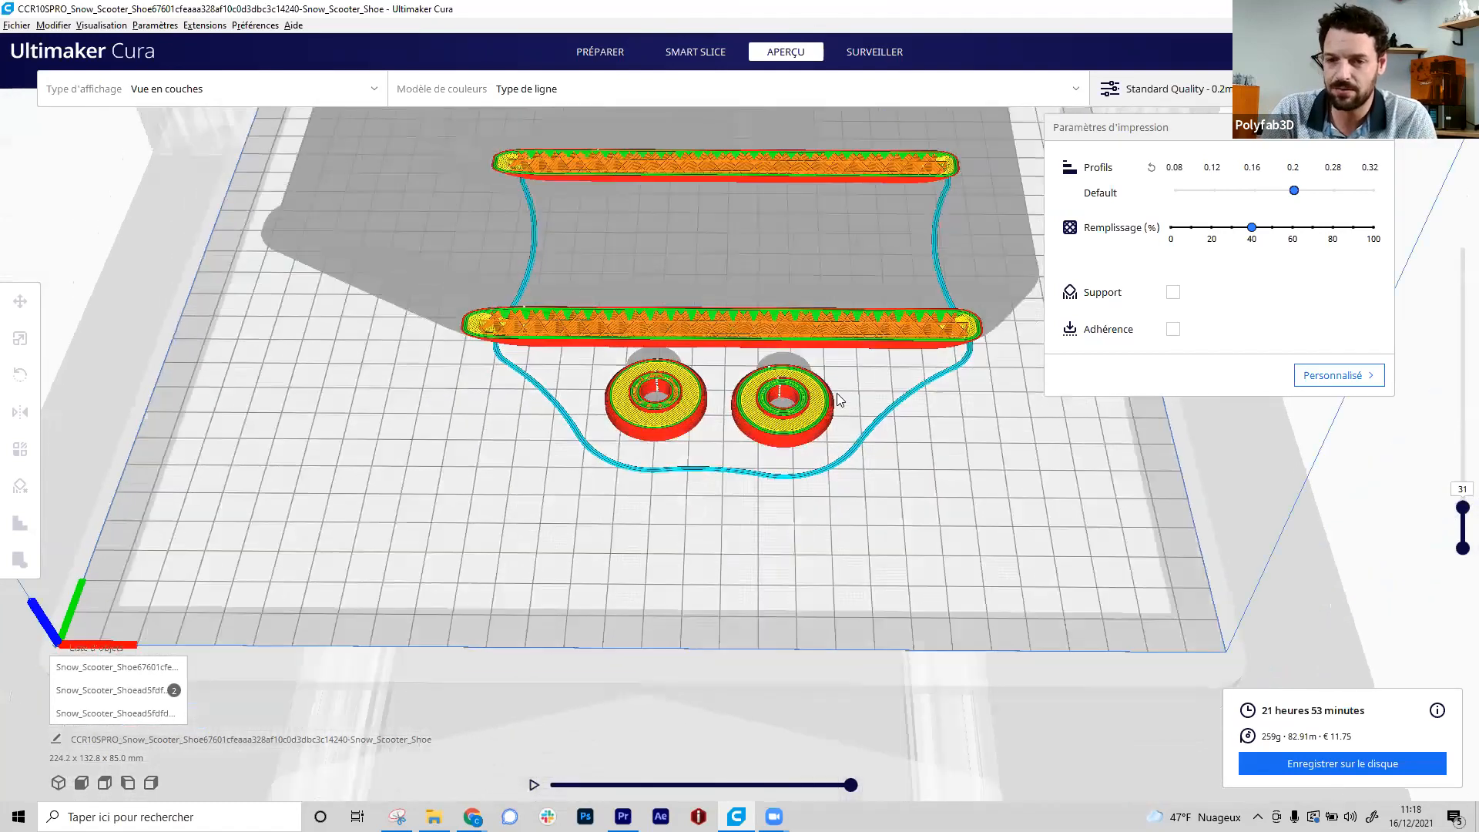
- Look through the settings that can be customised for the right bush and close the list without choosing any
click(829, 401)
click(20, 449)
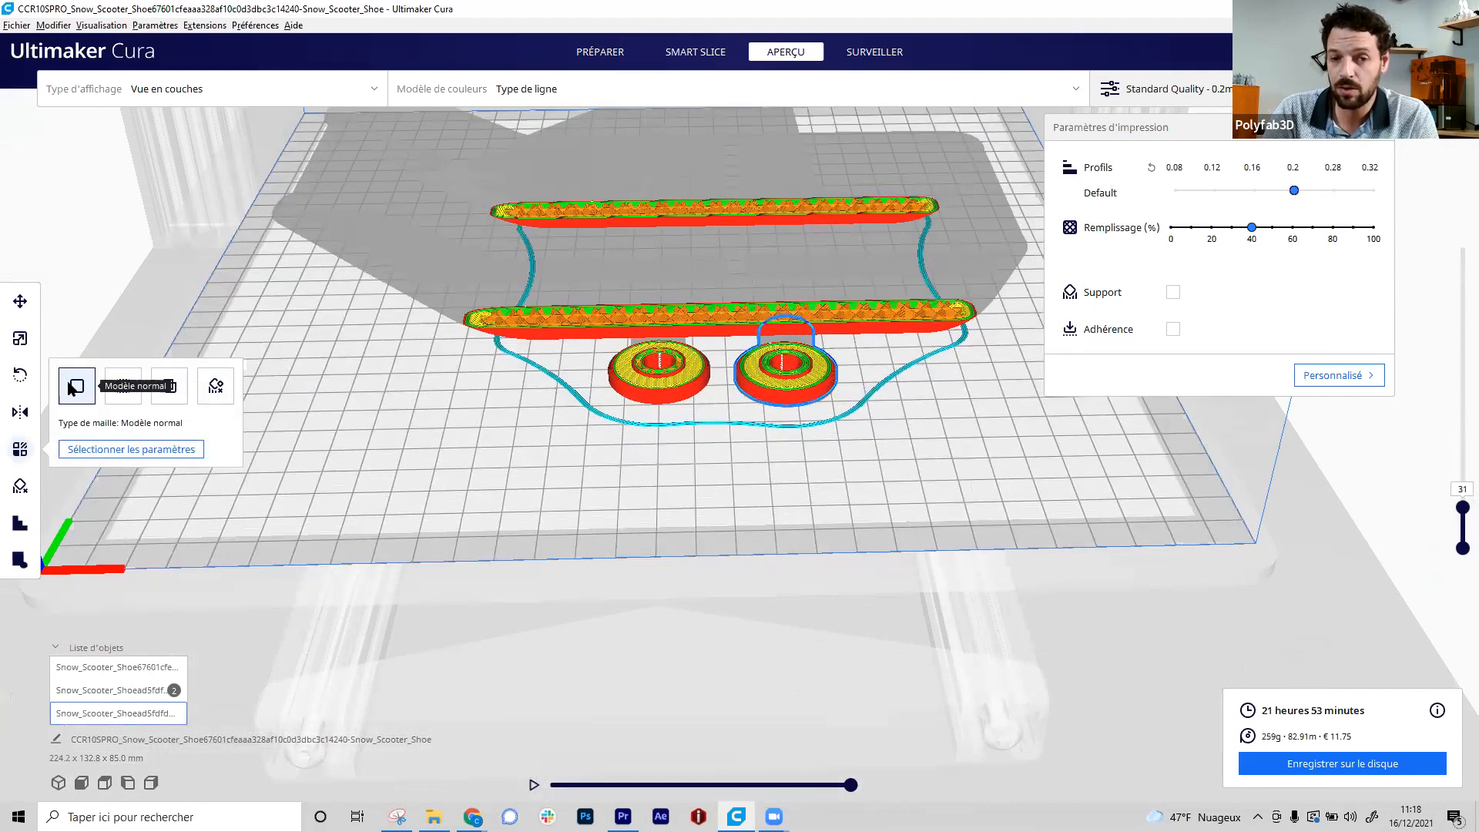
click(143, 456)
scroll(791, 543, down, 10)
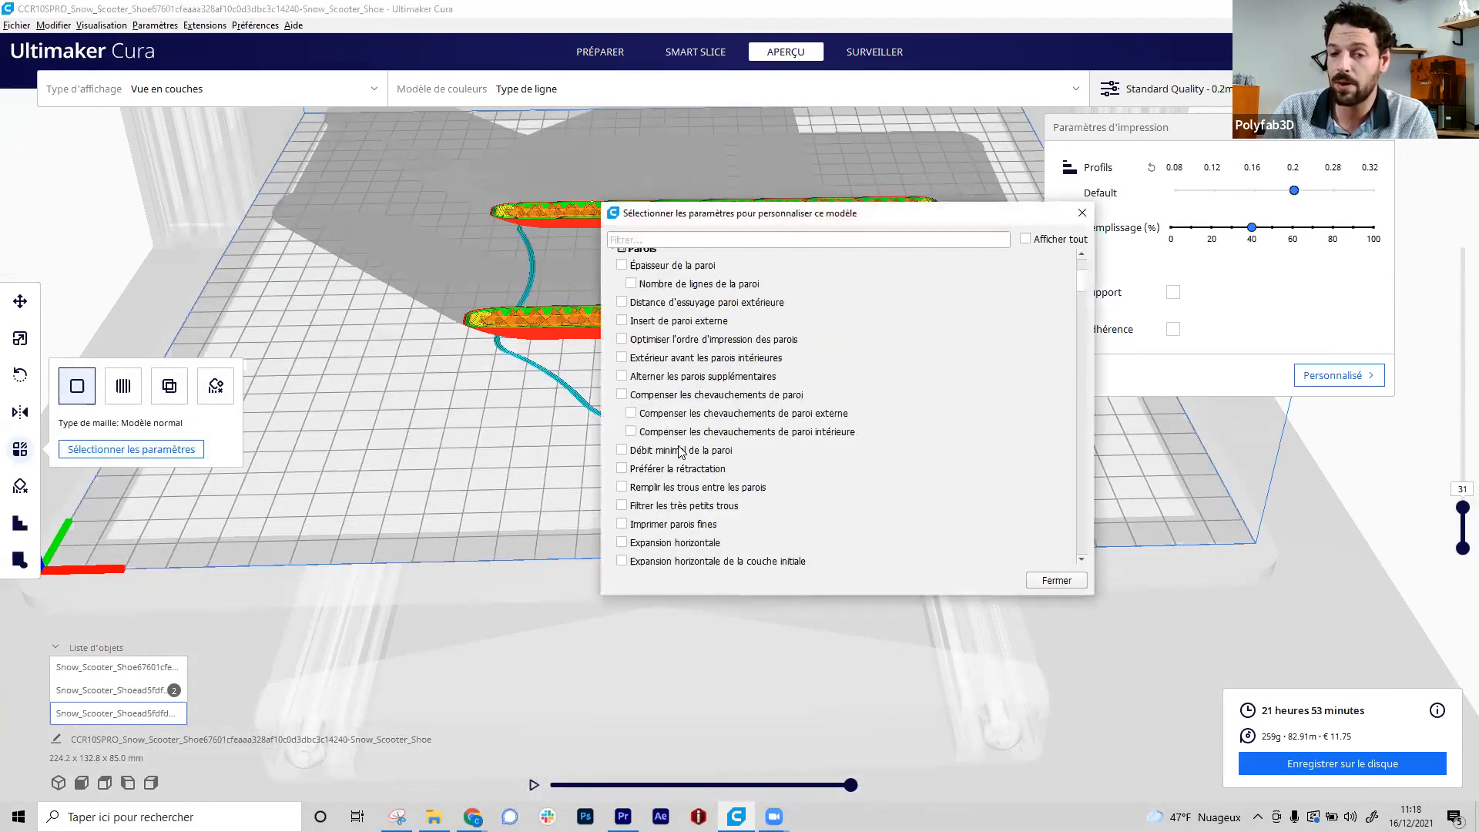
click(1081, 585)
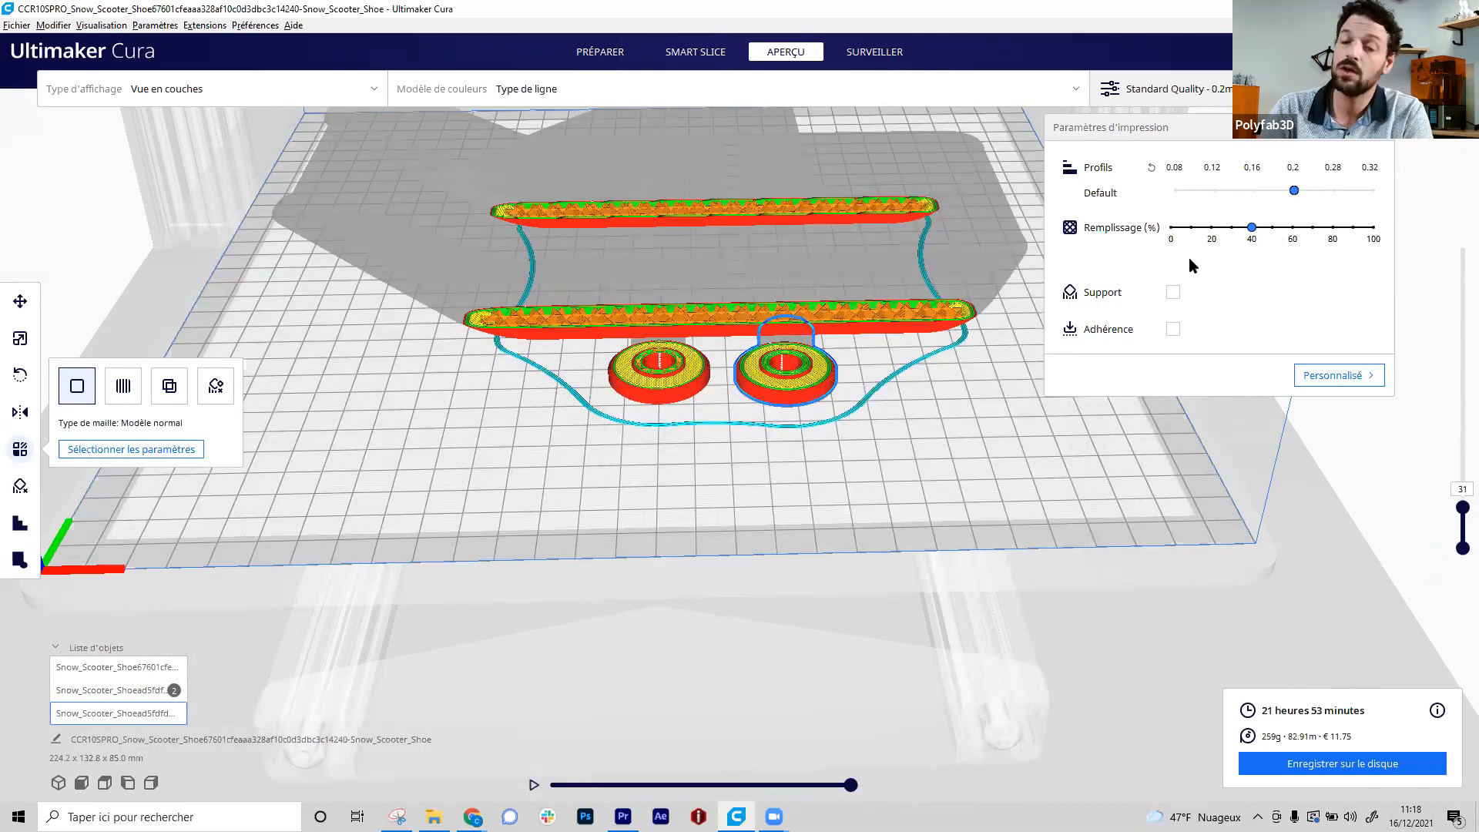
- Return to the preparation view and delete both bushes, leaving only the shoe on the plate
right_drag(991, 498, 756, 394)
click(606, 53)
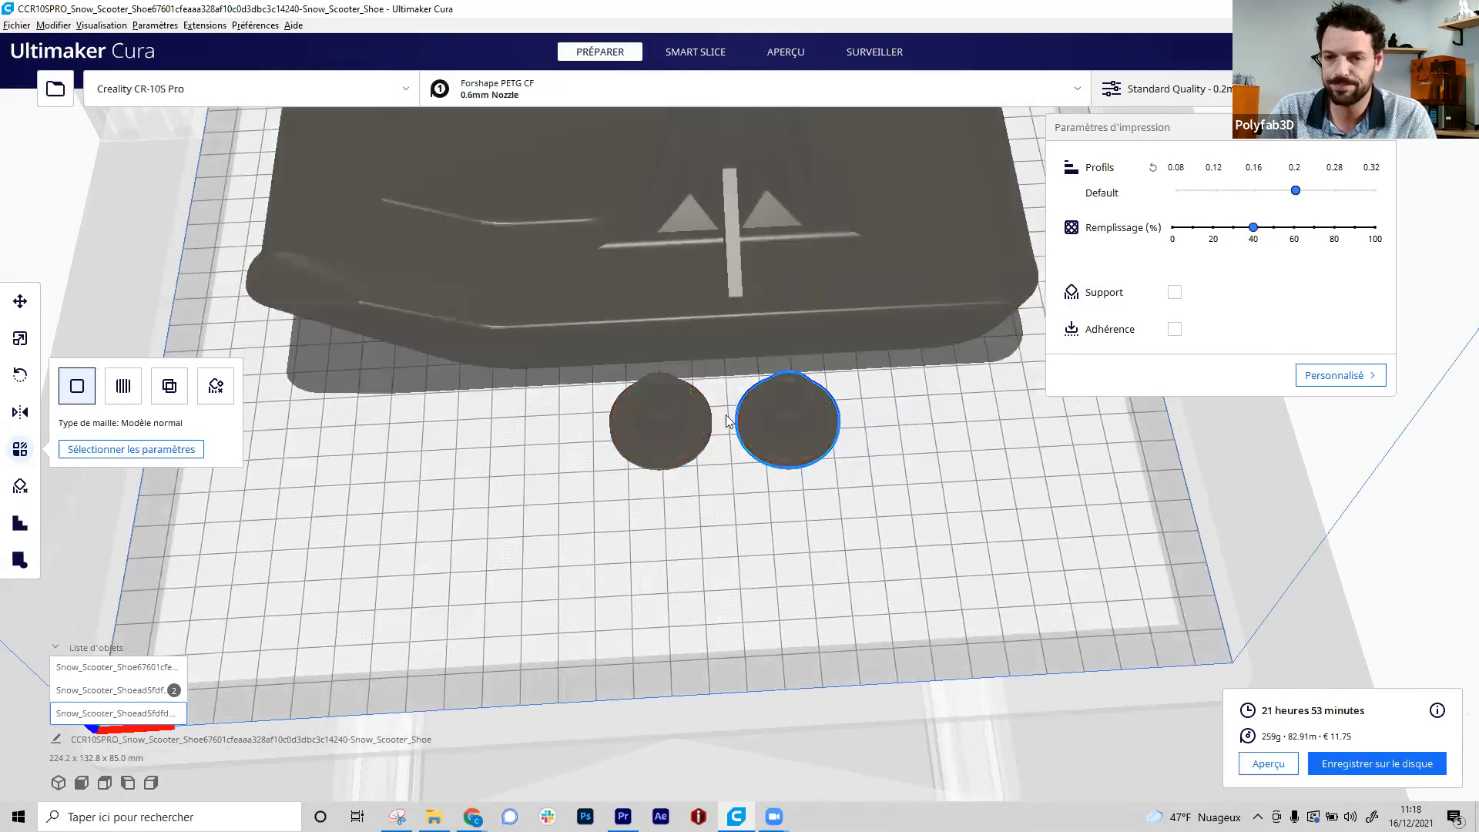
click(688, 417)
key(Delete)
click(772, 418)
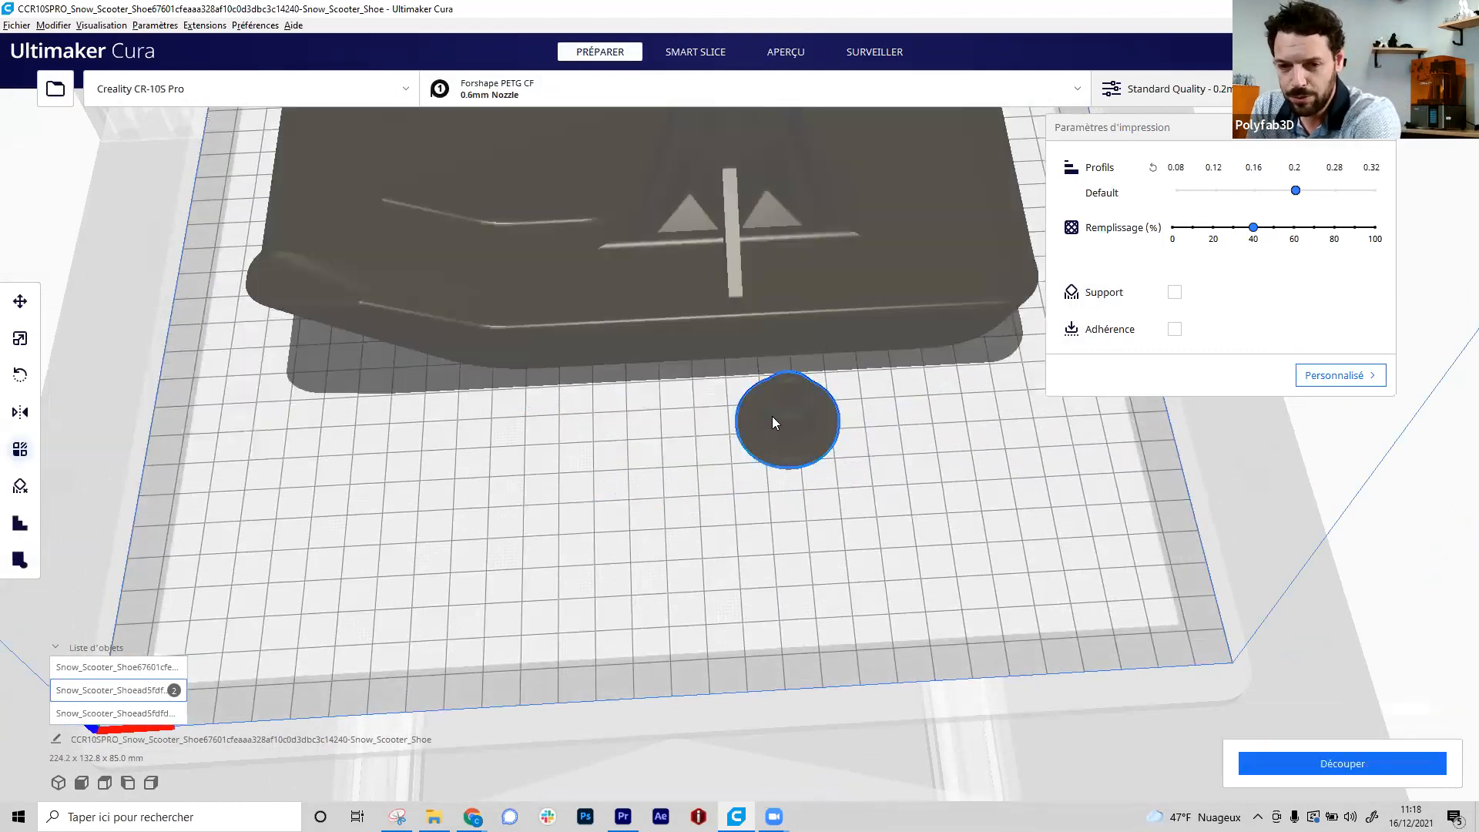
key(Delete)
- Close the print settings panel to uncover the build plate around the shoe
right_drag(908, 441, 829, 595)
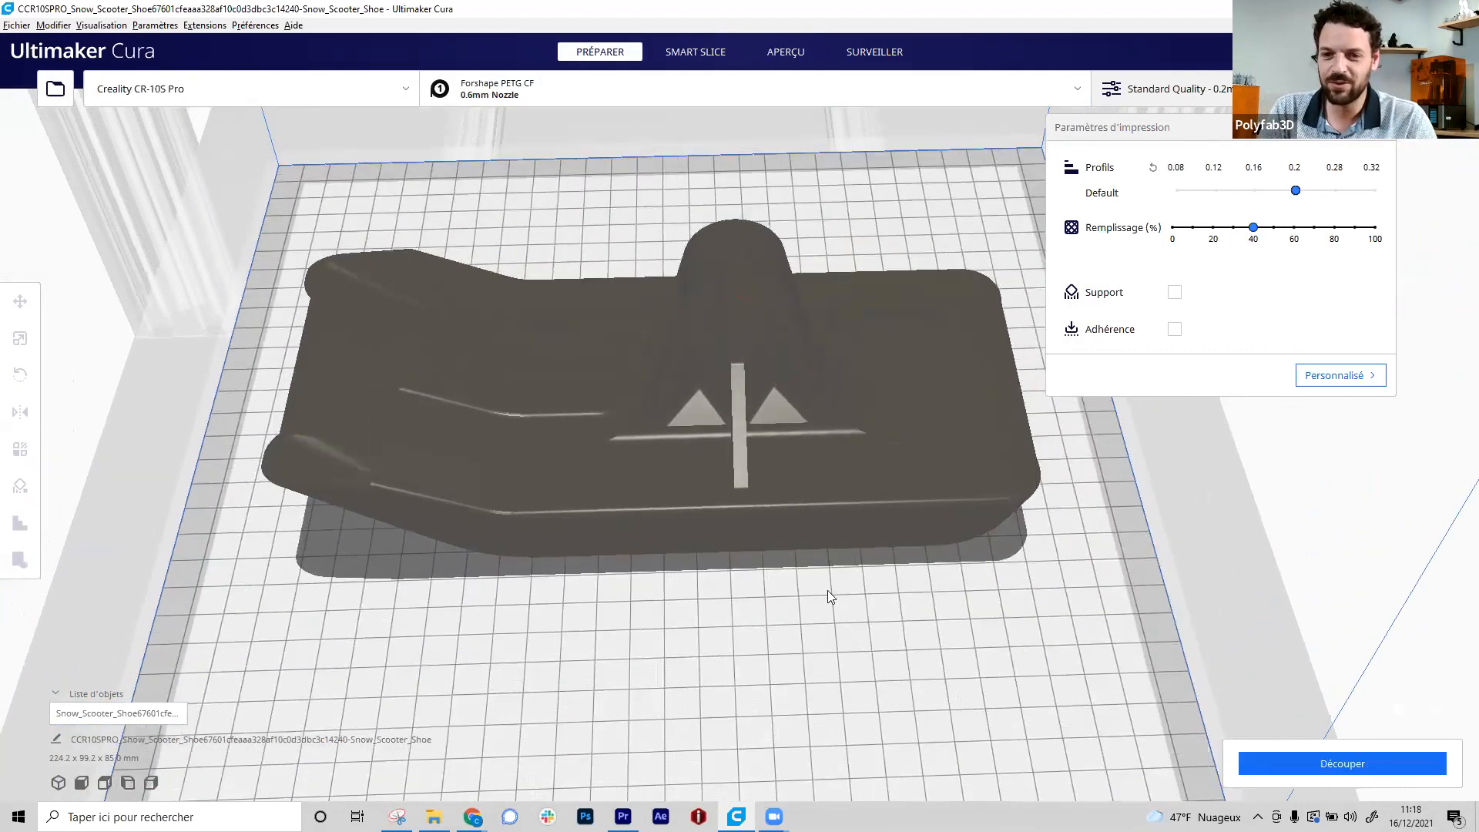
right_drag(846, 468, 874, 500)
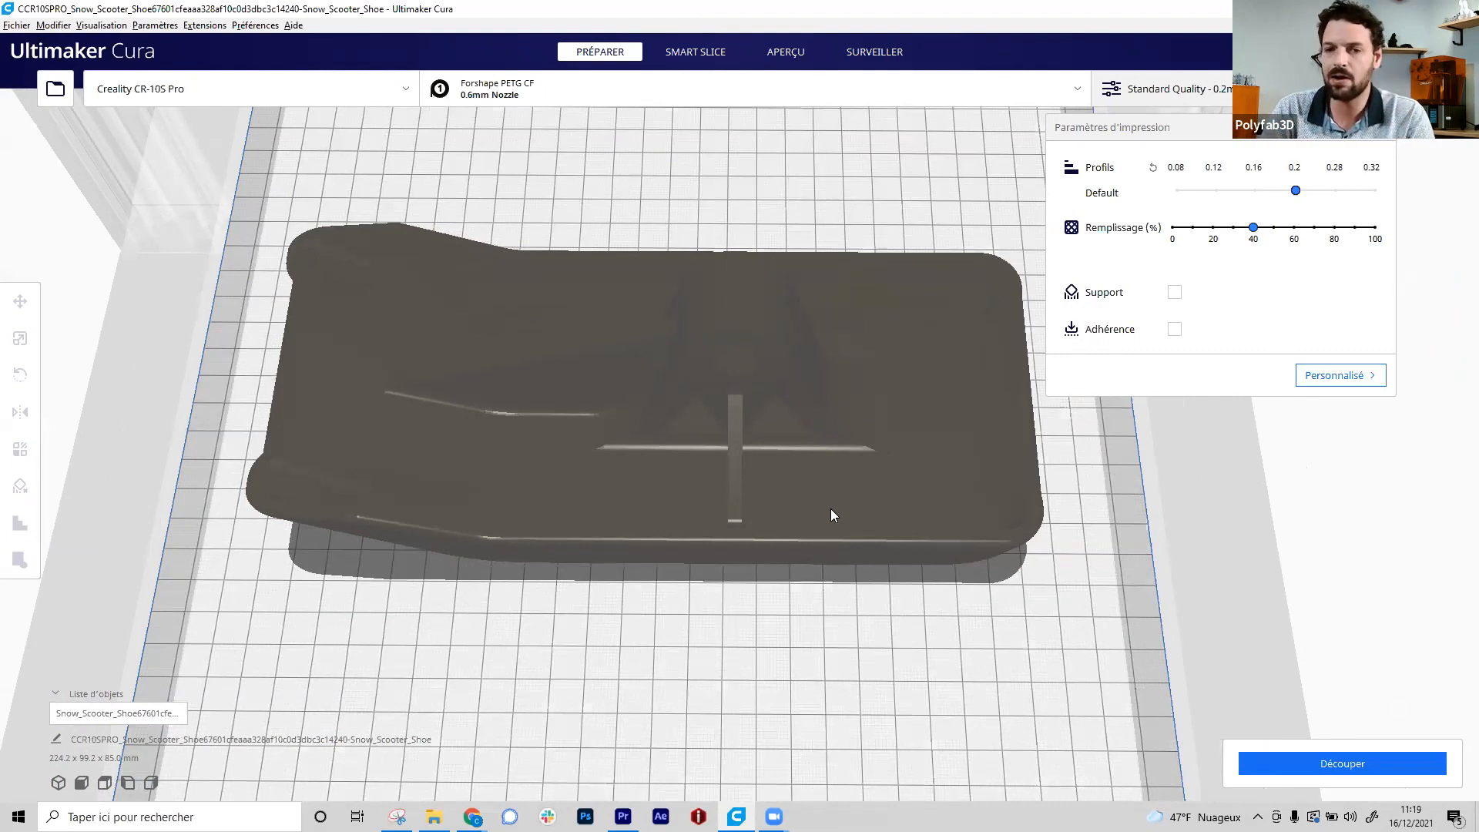
right_drag(825, 603, 873, 598)
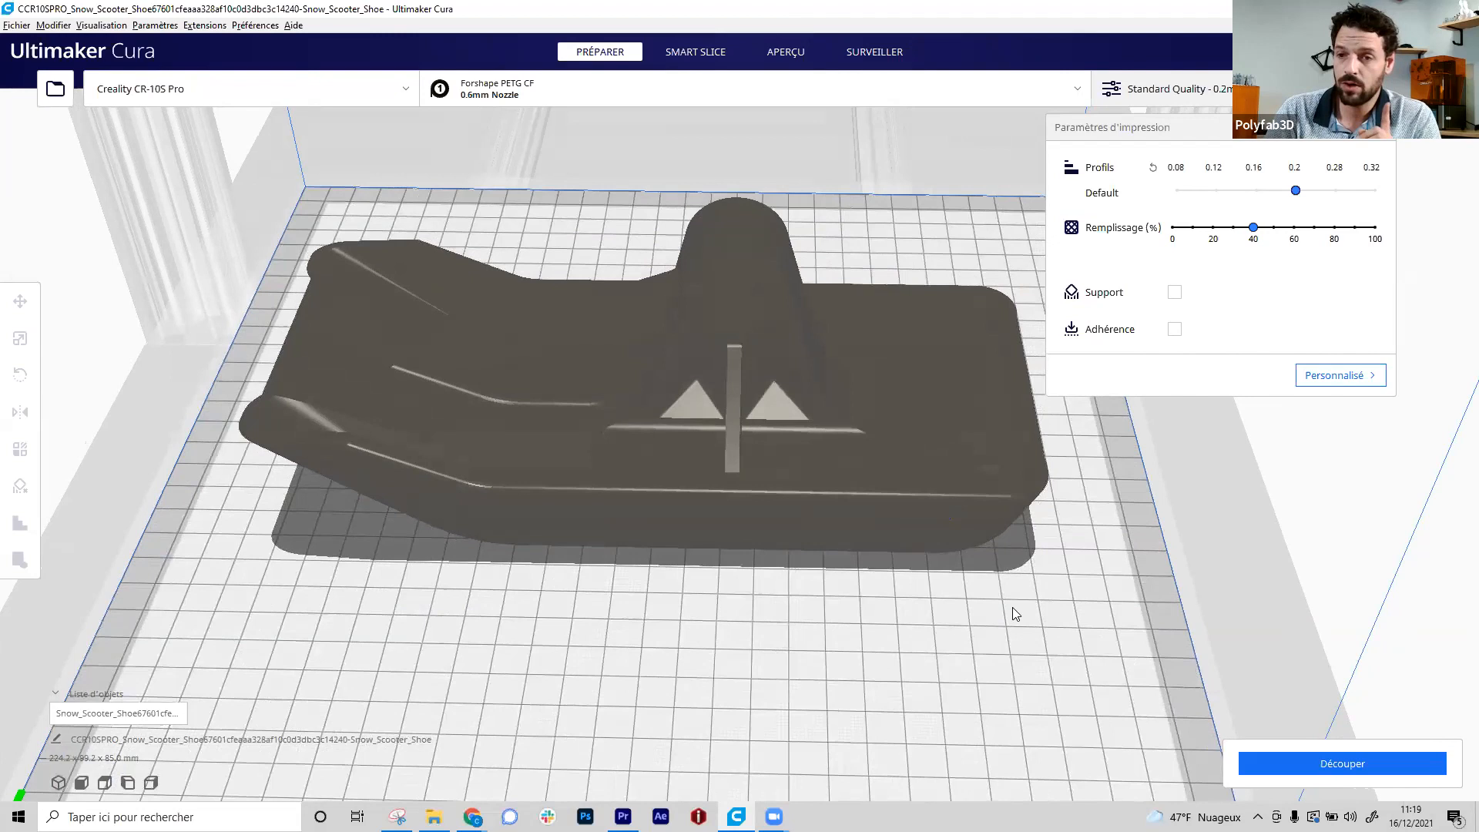
click(1382, 129)
right_drag(898, 370, 904, 409)
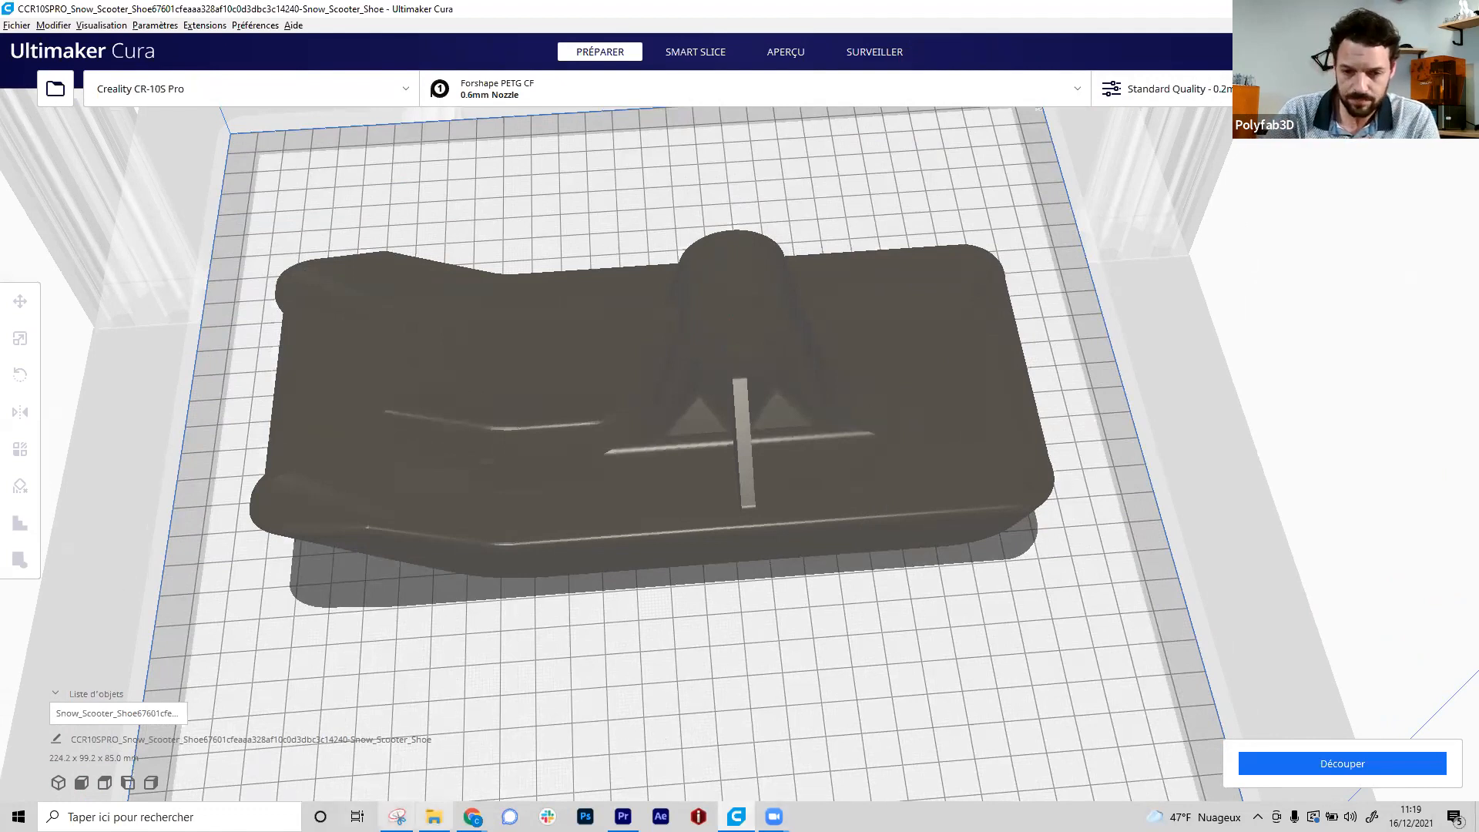
- Import 20mm_cube.stl from File Explorer onto the plate beside the shoe and select the cube to show its per-model settings
click(435, 817)
scroll(827, 715, up, 2)
drag(847, 185, 672, 609)
right_drag(910, 547, 744, 641)
click(740, 617)
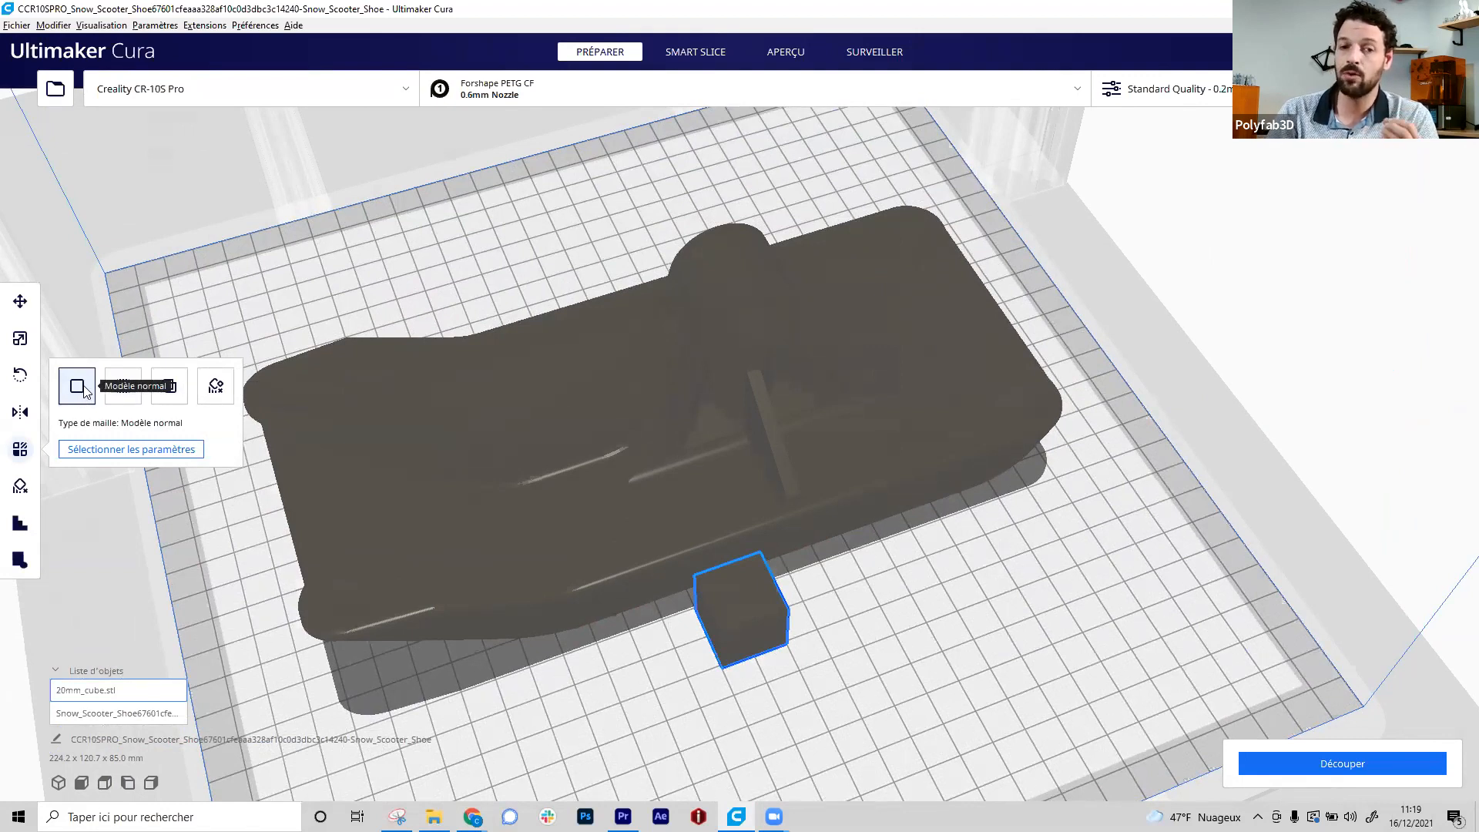
- Set the cube to modify settings for overlaps as an infill mesh, and remove all its wall and top/bottom overrides
click(170, 387)
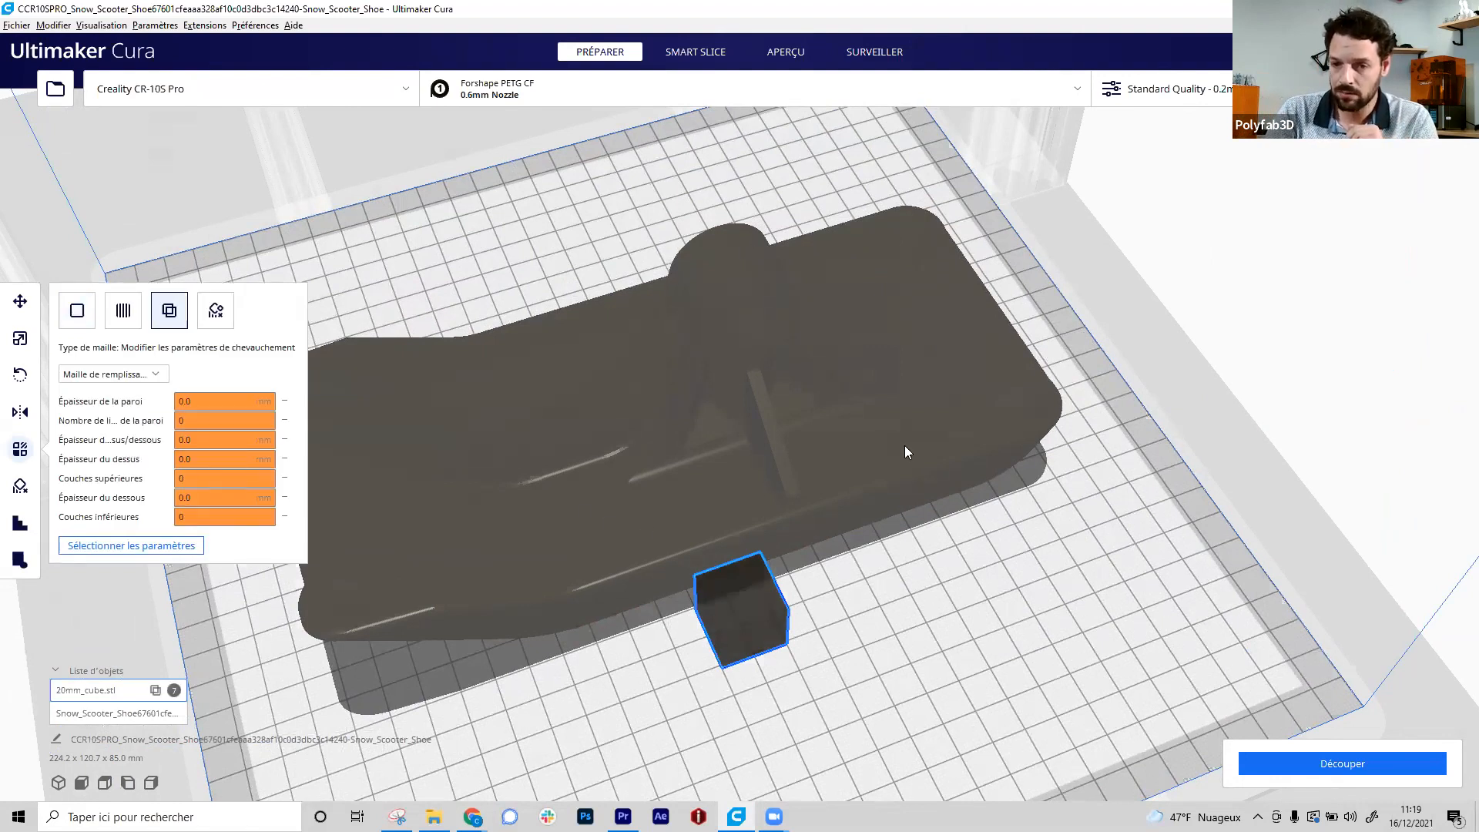
click(674, 525)
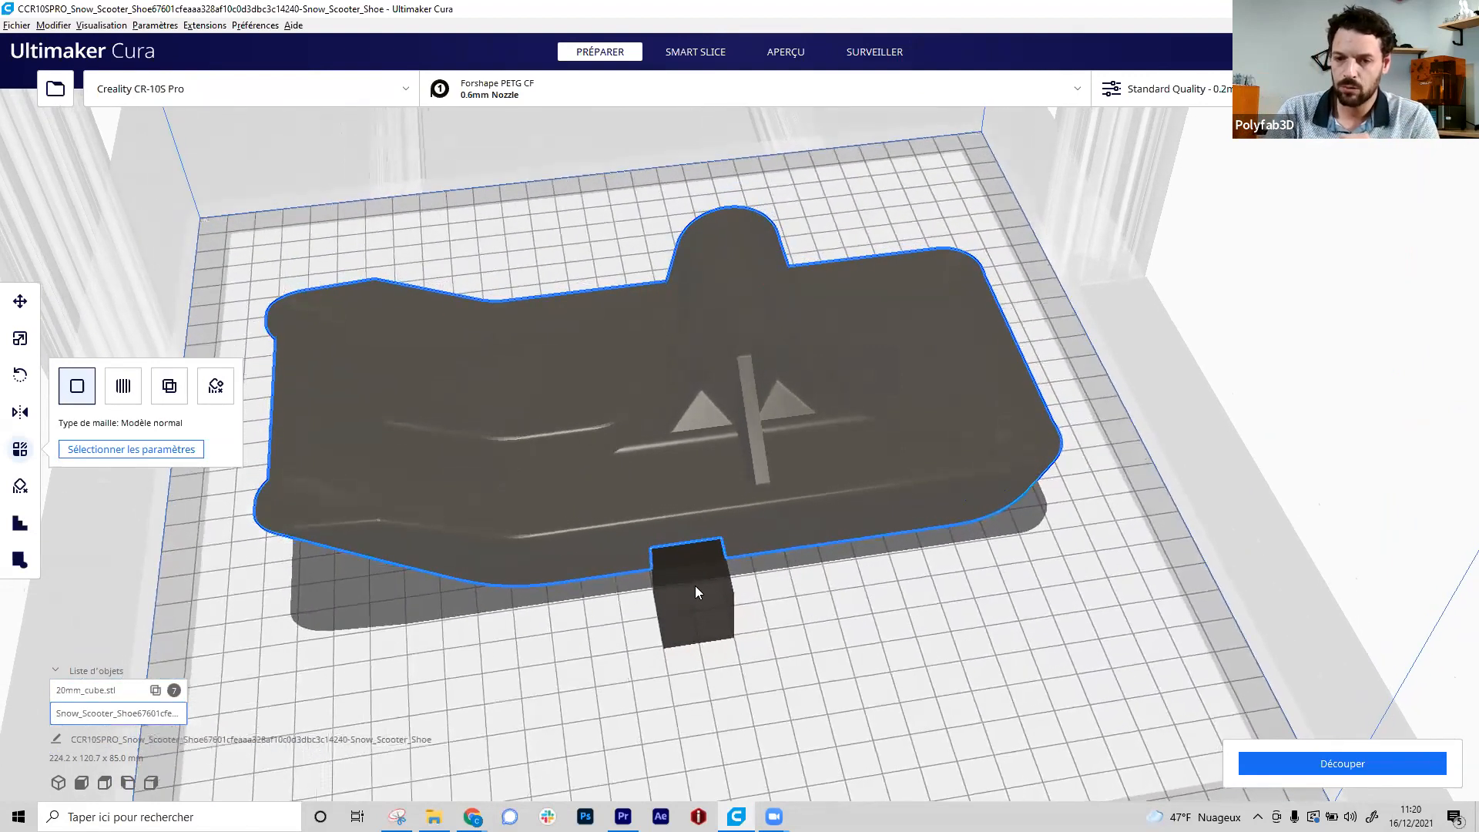
click(695, 586)
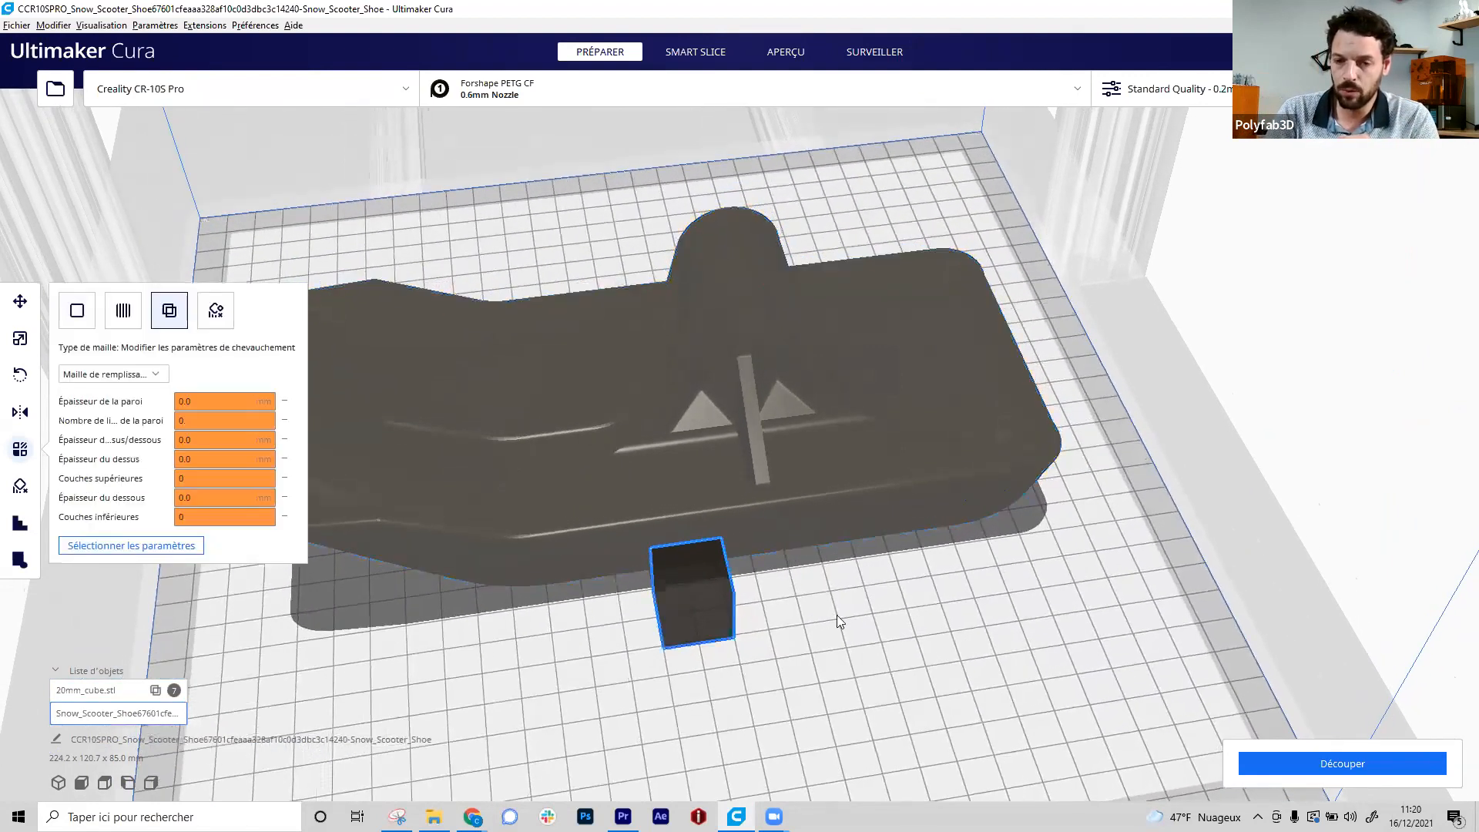
click(285, 400)
click(285, 401)
click(285, 401)
click(285, 400)
click(285, 401)
click(285, 401)
click(286, 420)
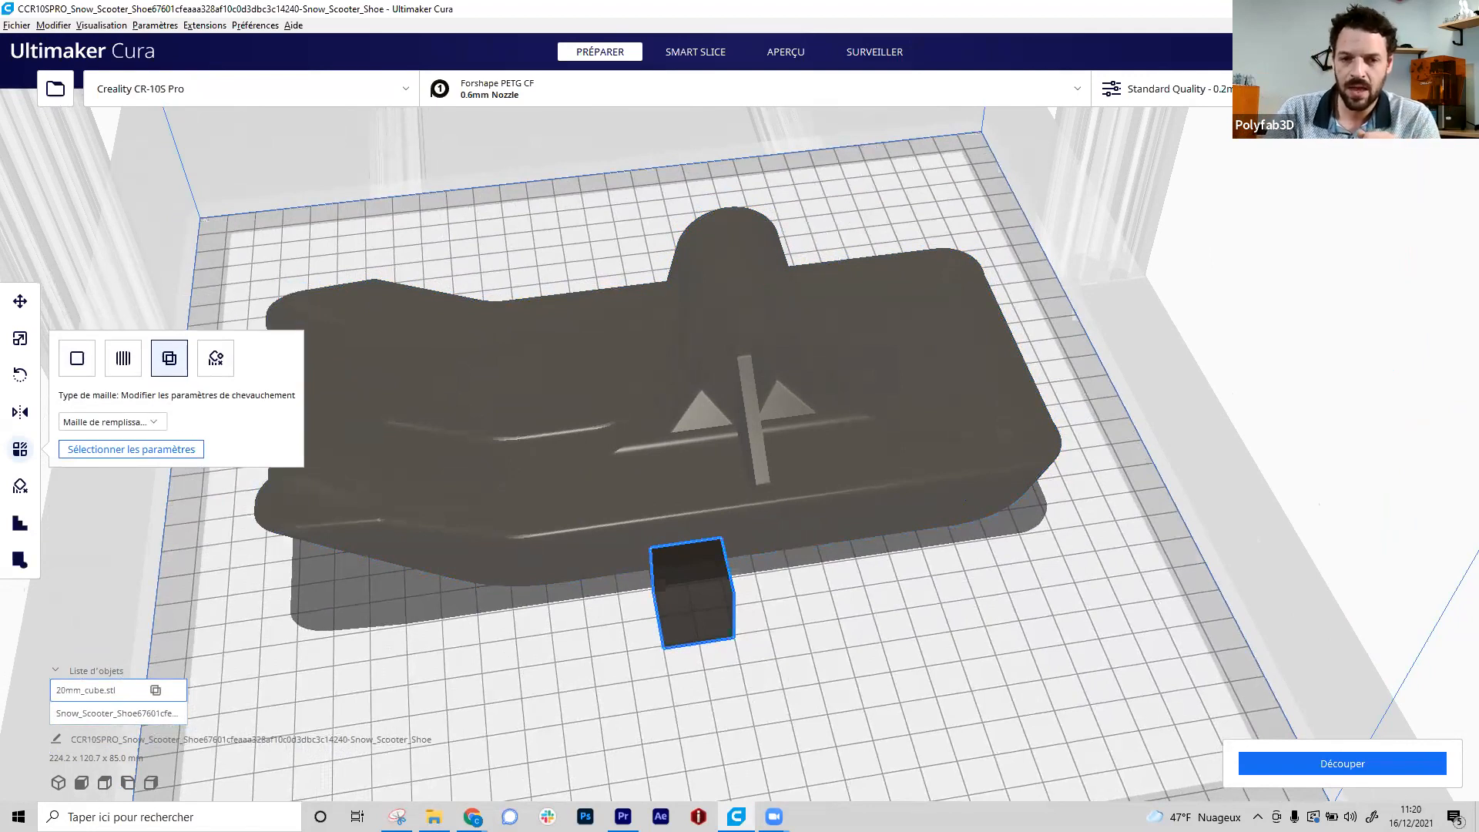
- Scale the cube uniformly to about 57.5 mm wide, and with uniform scaling off, stretch its height to about 95 mm
click(20, 302)
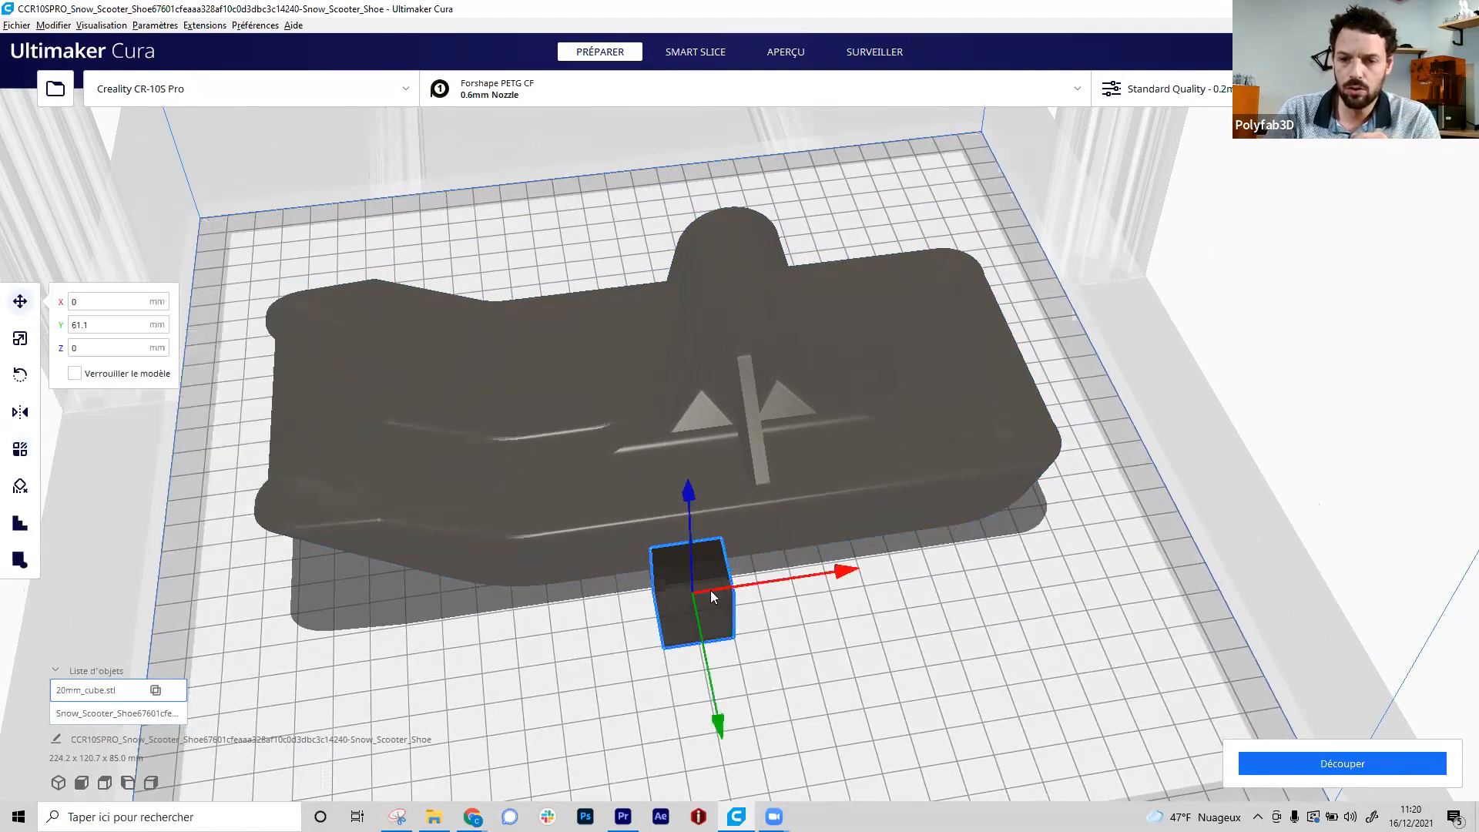
click(20, 338)
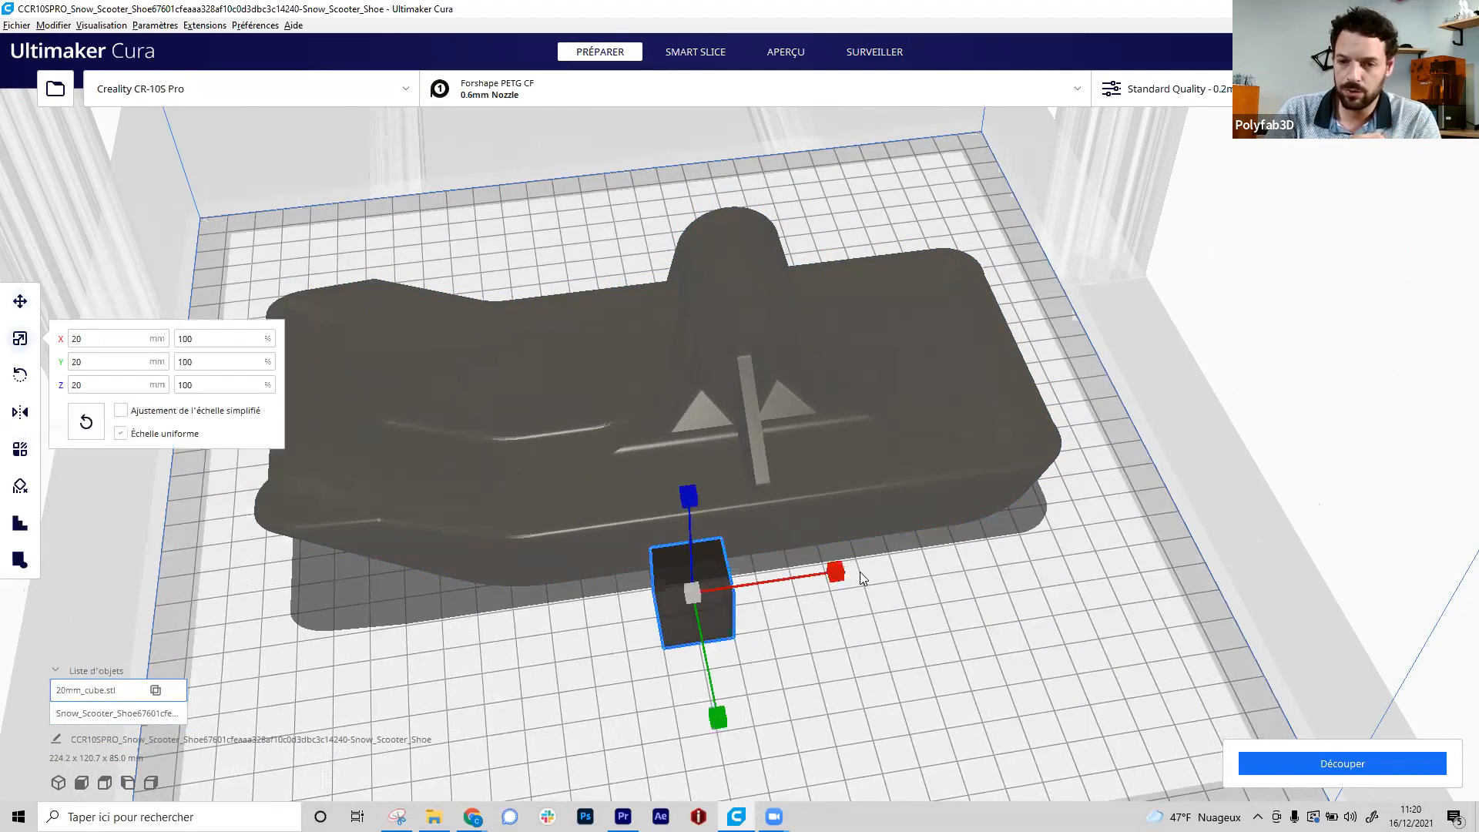
drag(838, 579, 1103, 555)
click(121, 433)
right_drag(1035, 577, 655, 320)
drag(666, 350, 669, 142)
- Set the enlarged cube's Z position to 0 mm so that it rests on the build plate
click(20, 301)
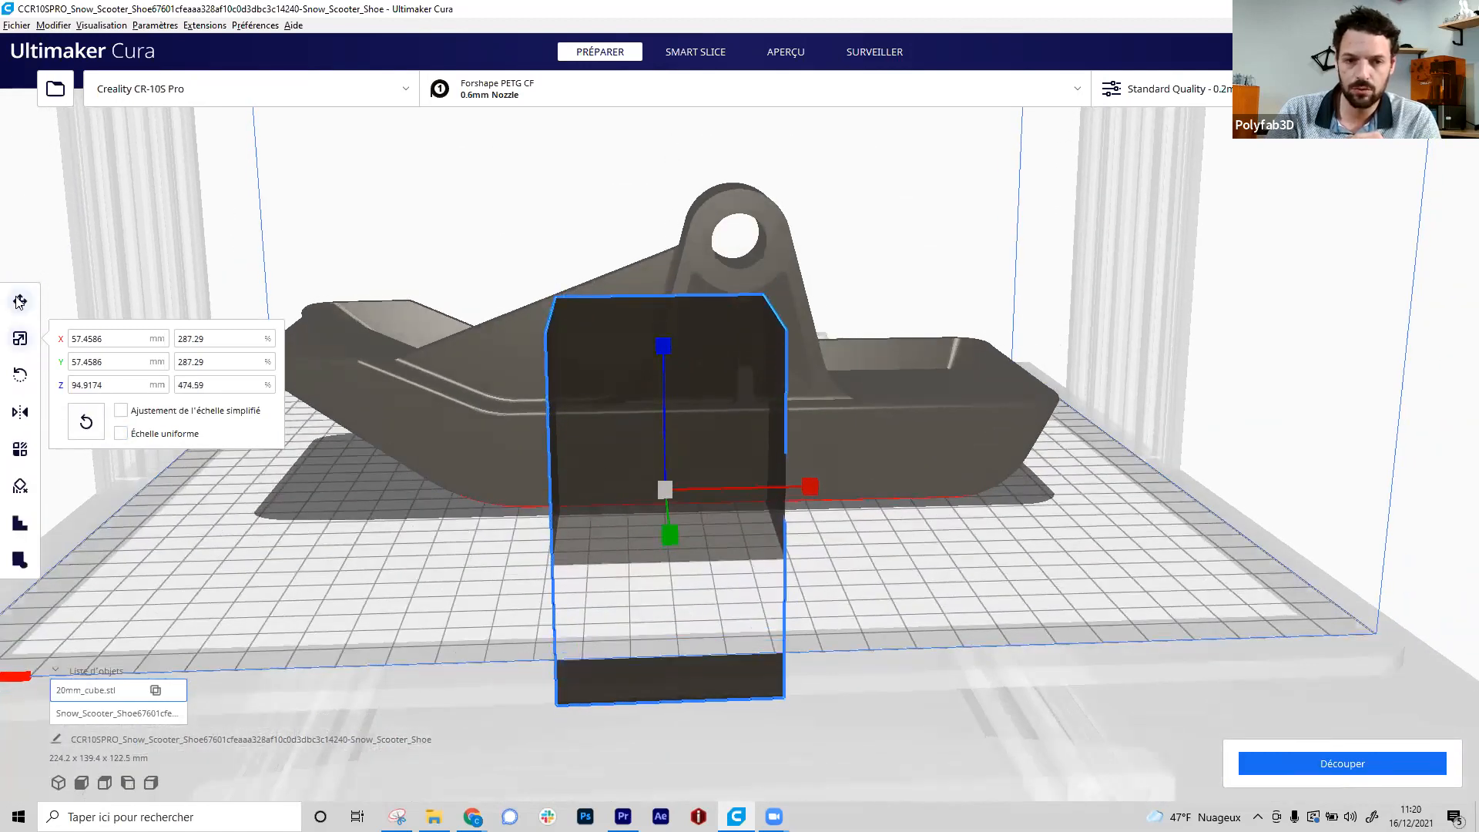
click(121, 348)
text(0)
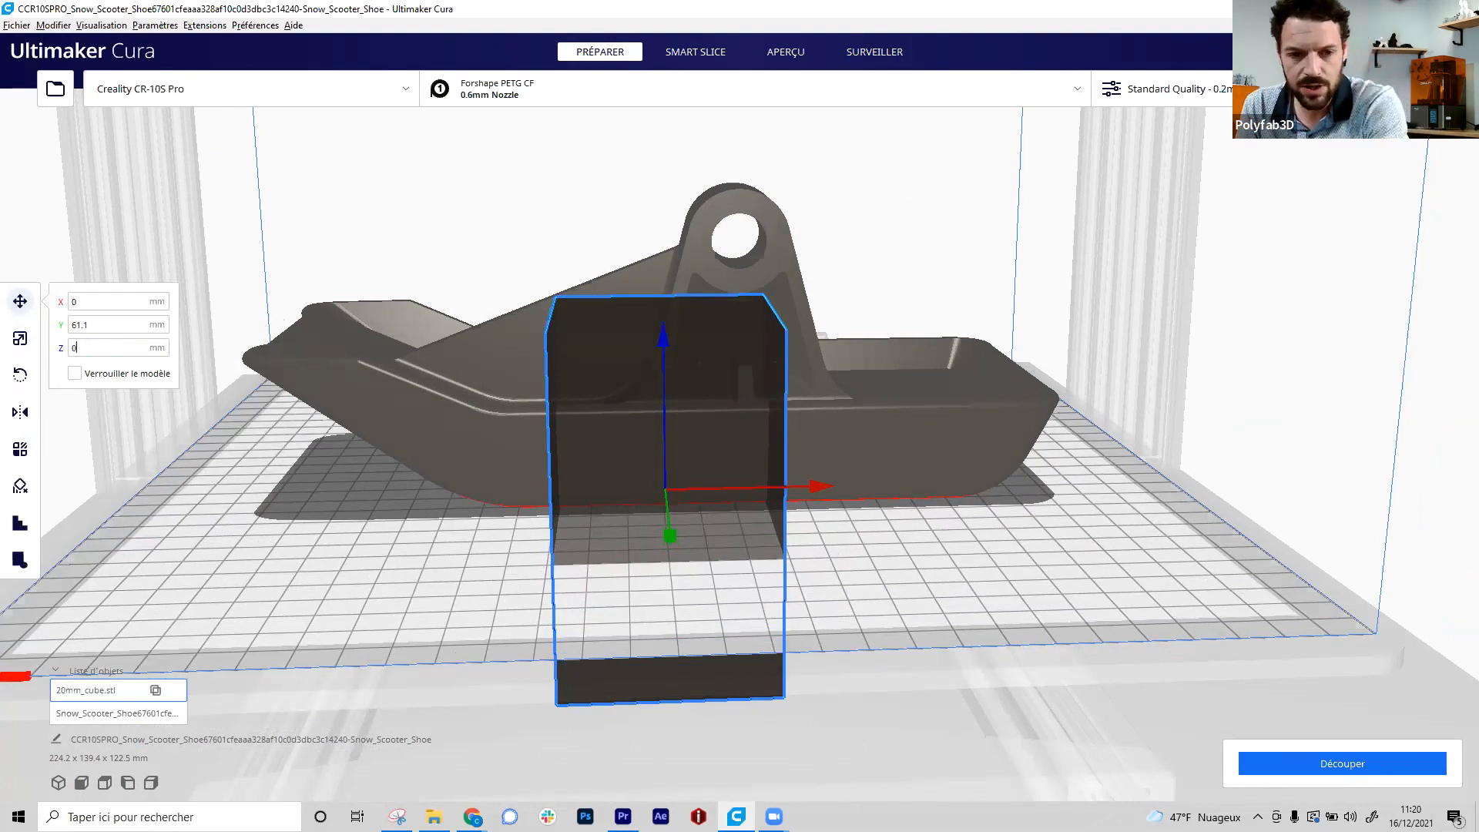
key(Return)
- Move the cube over the shoe's central mount, to about X 22.8 mm and Y 0.8 mm
click(1015, 434)
right_drag(1016, 433, 604, 537)
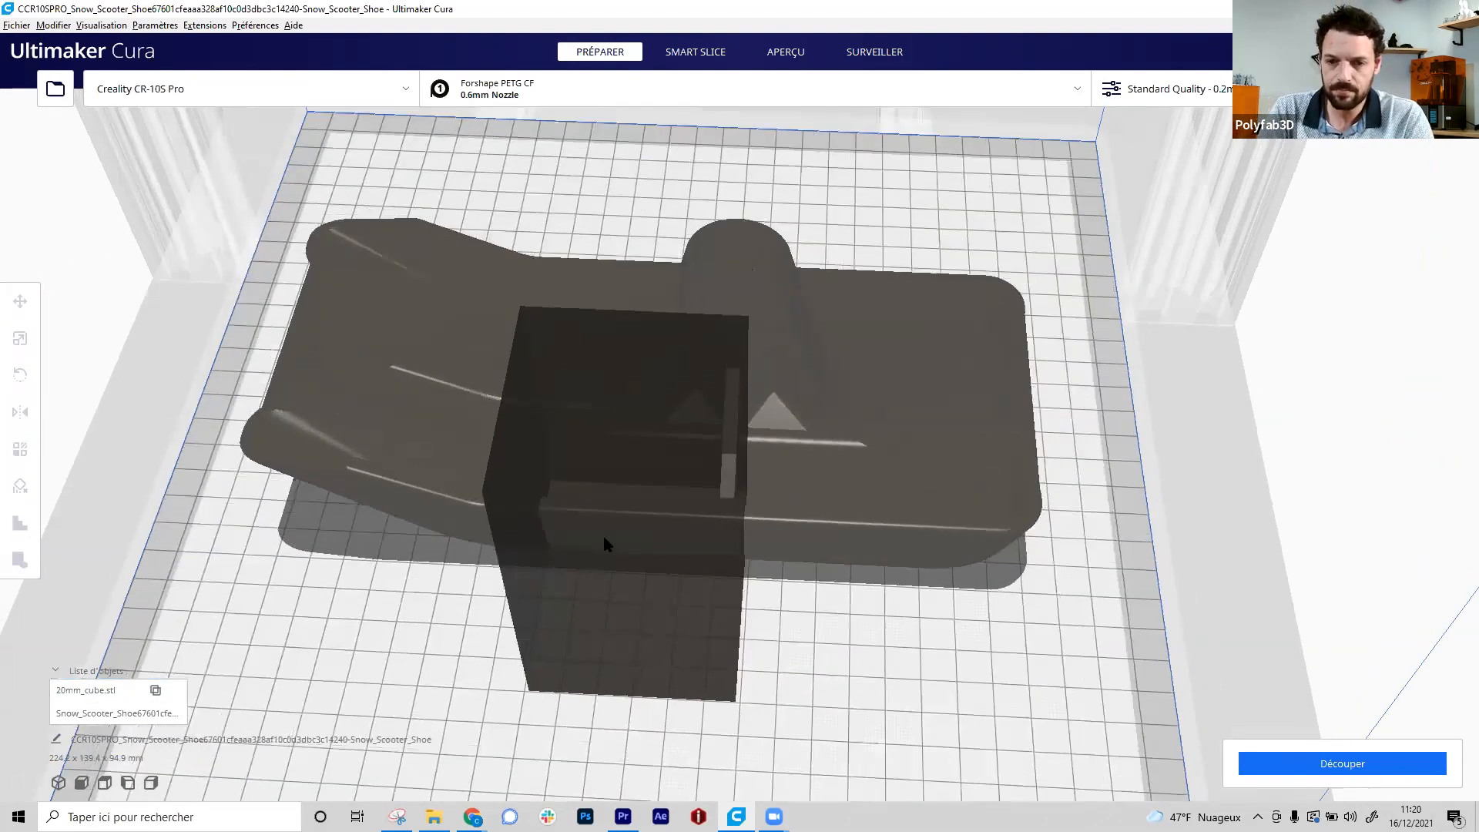
click(704, 524)
drag(704, 522, 789, 355)
right_drag(1063, 504, 801, 460)
drag(802, 462, 792, 461)
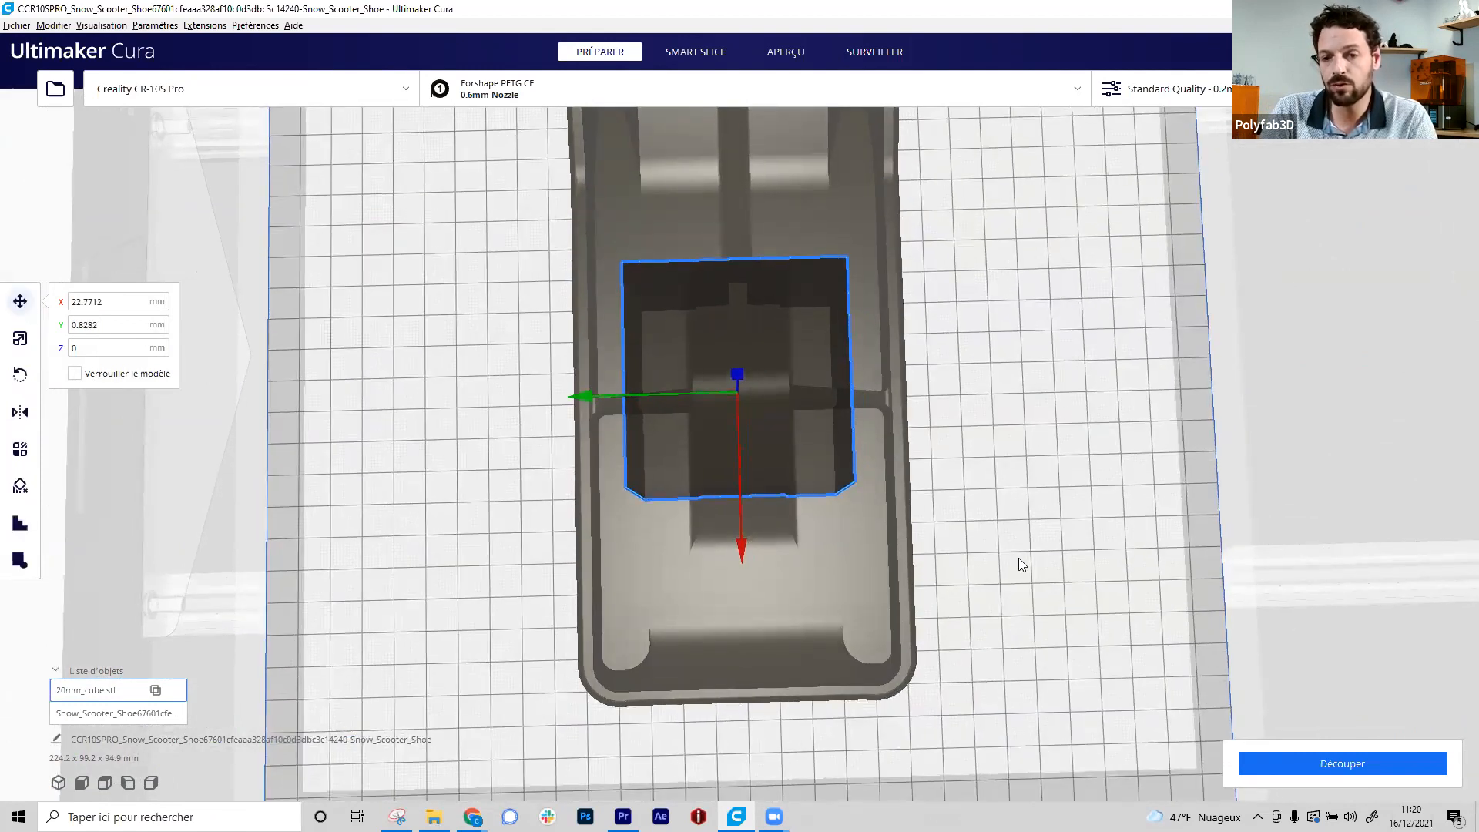
click(1018, 557)
right_drag(1080, 593, 798, 273)
click(797, 268)
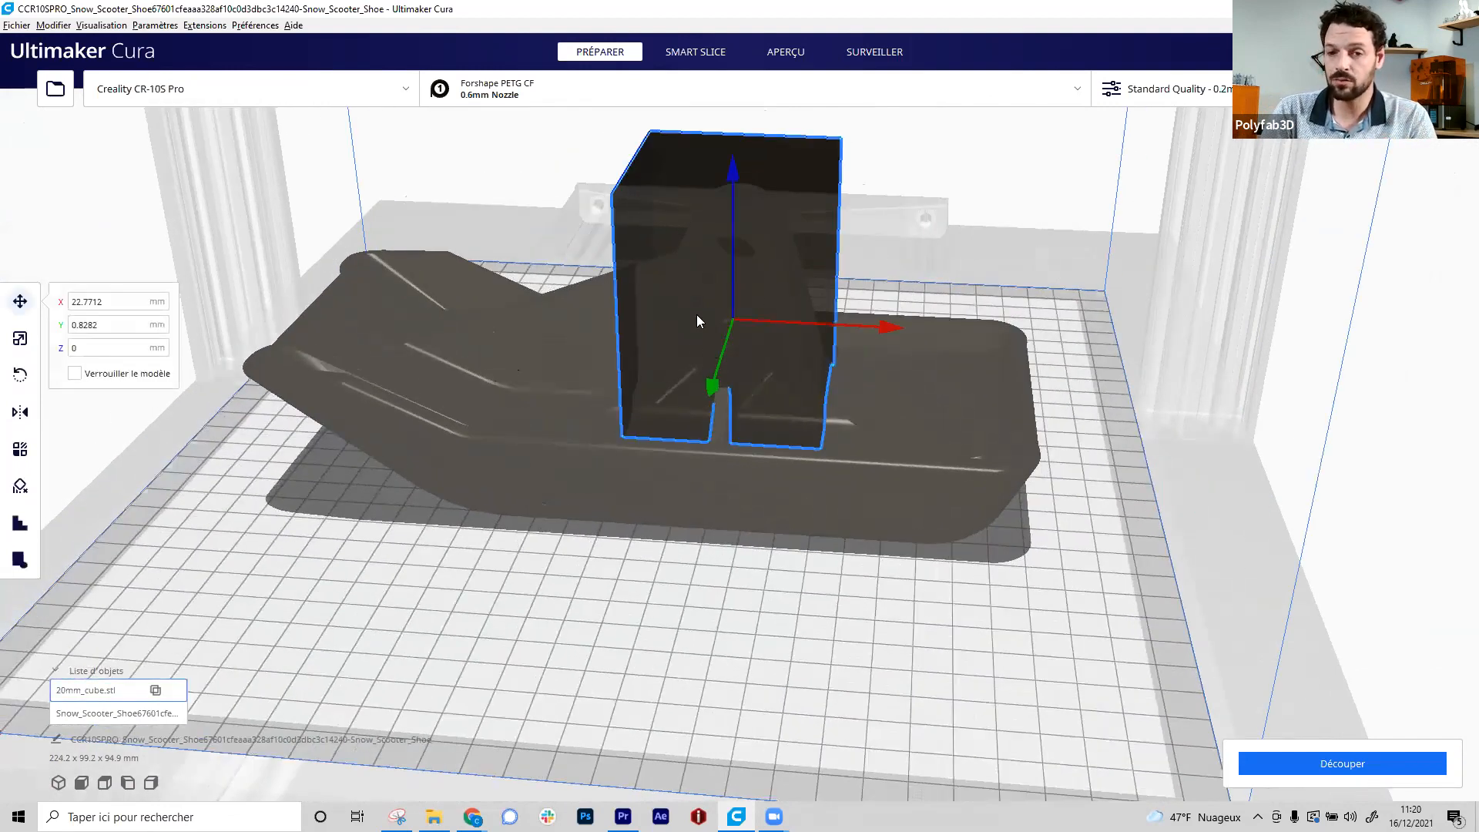
- Keep the cube as an infill mesh and add infill density, infill pattern and infill line multiplier to its per-model settings
click(20, 449)
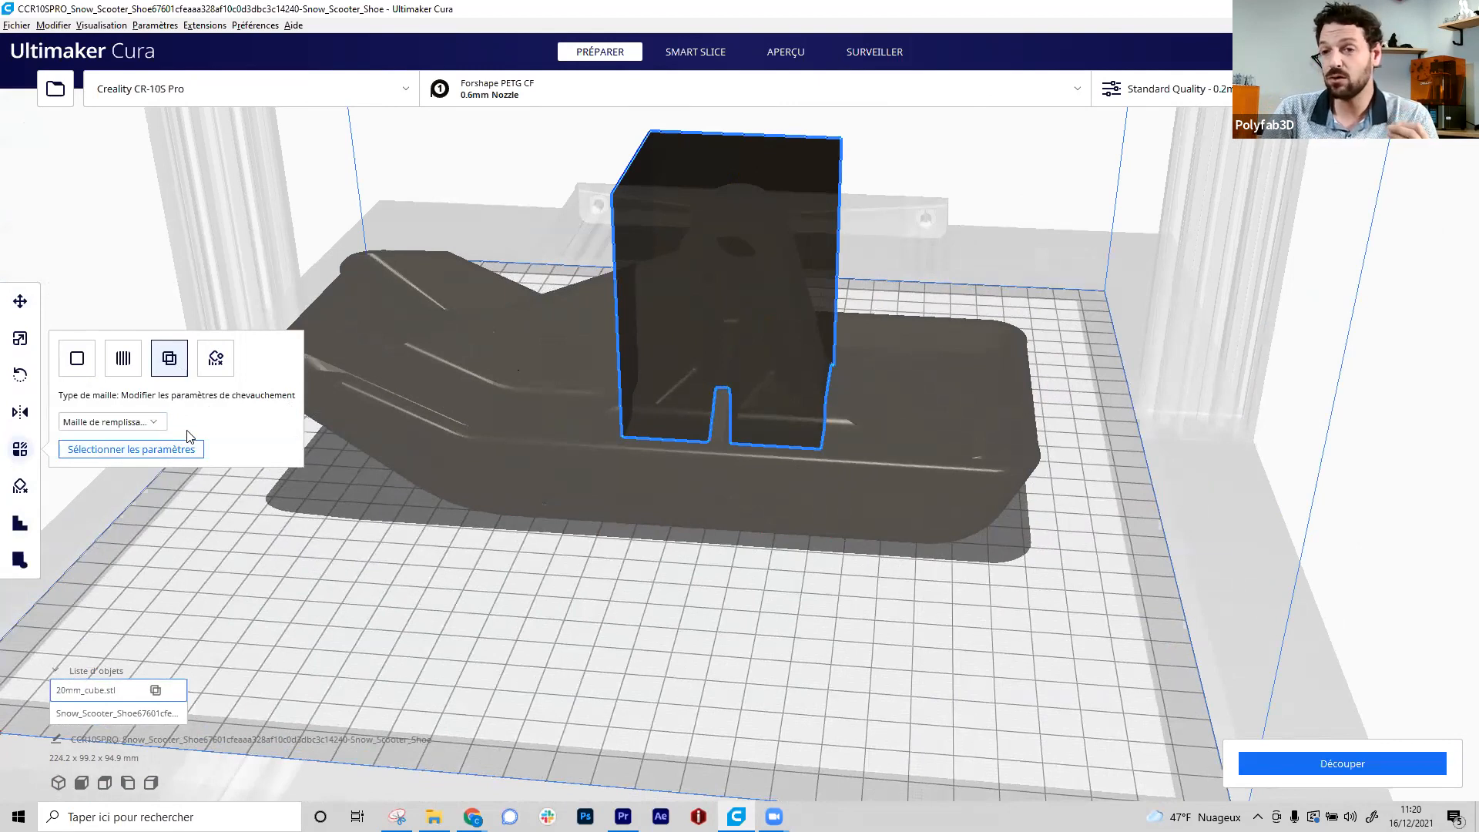
click(149, 425)
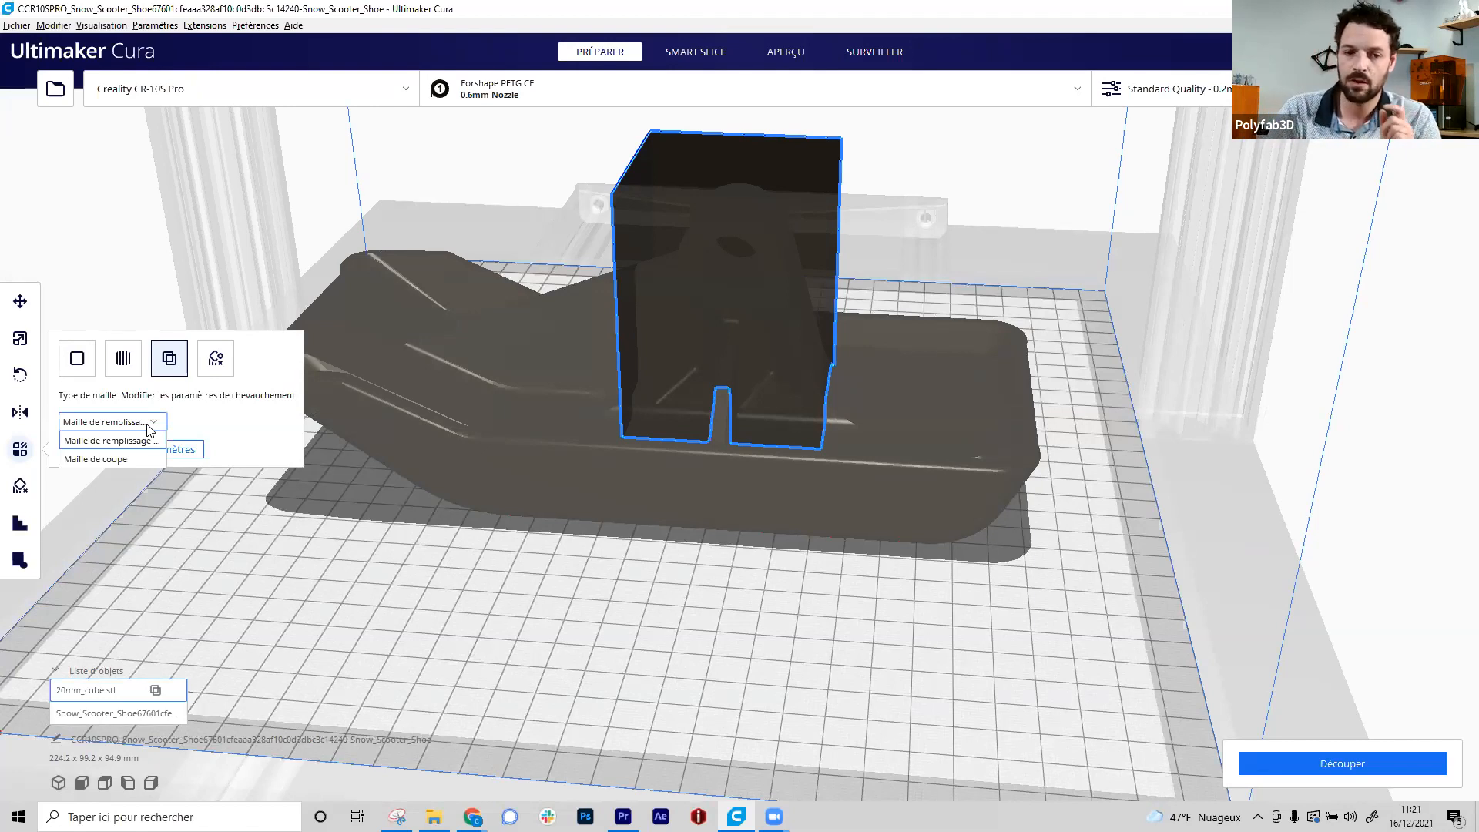
click(191, 429)
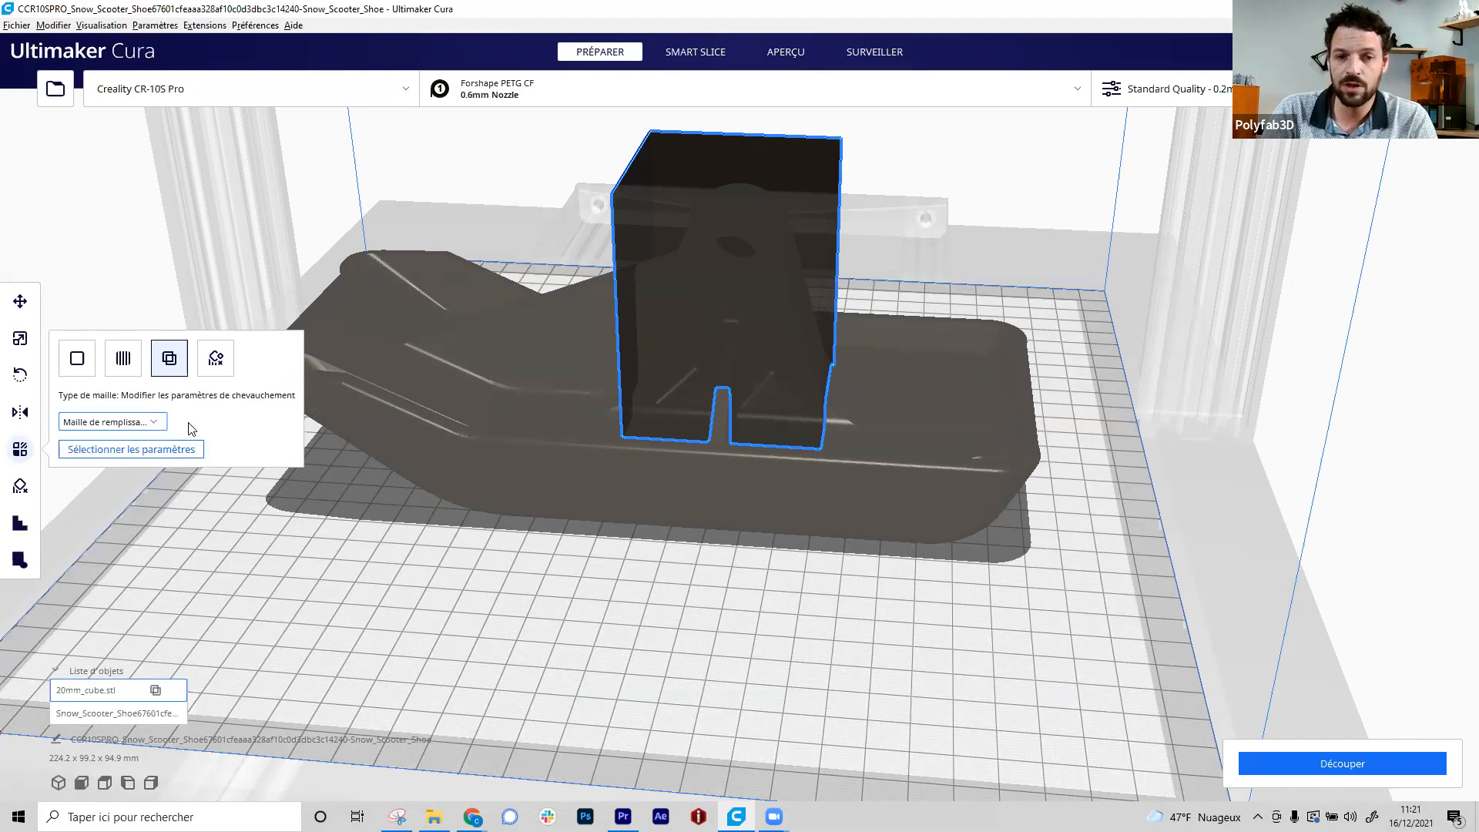
click(136, 450)
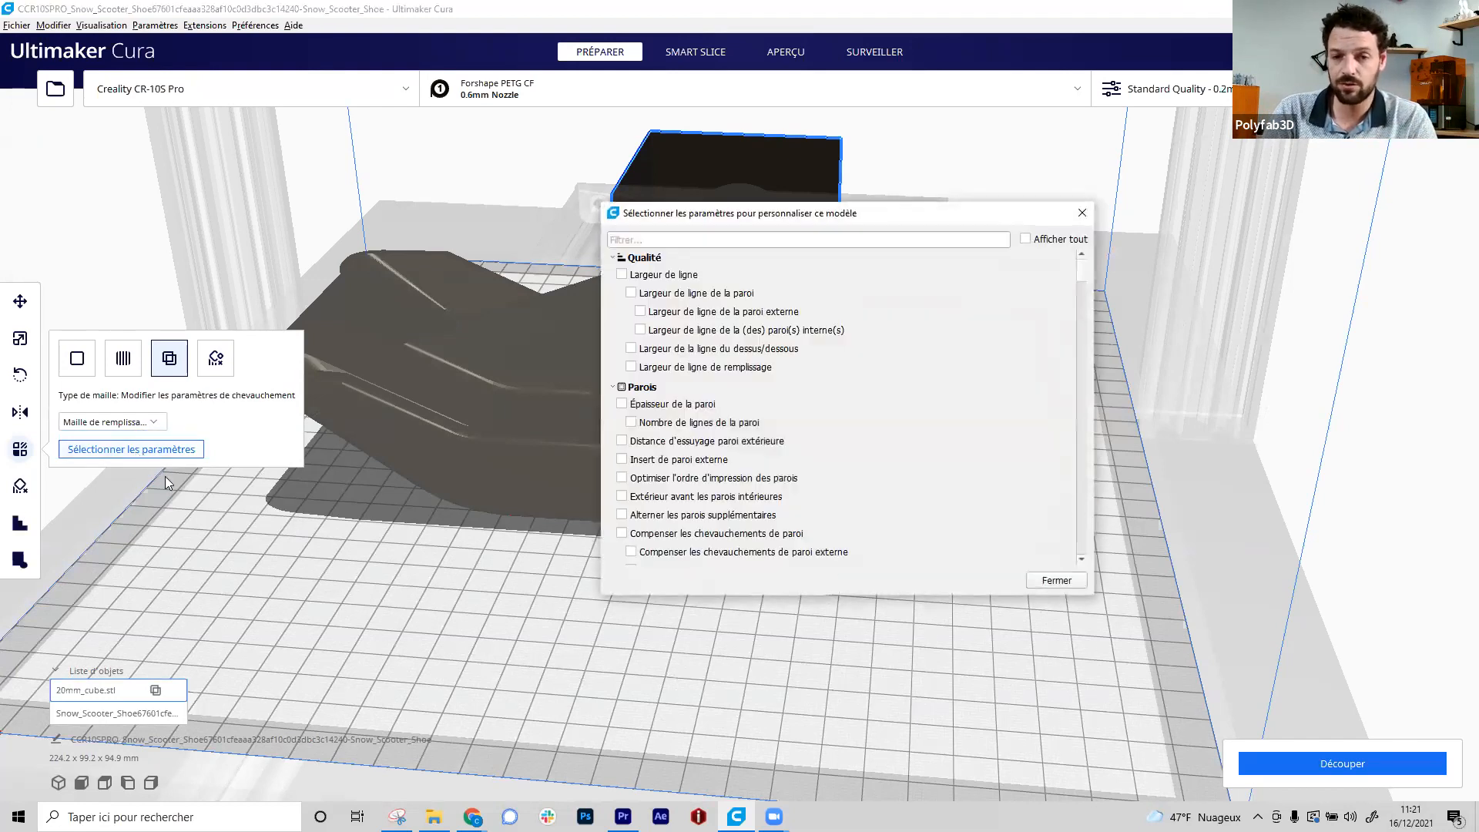
scroll(655, 469, down, 6)
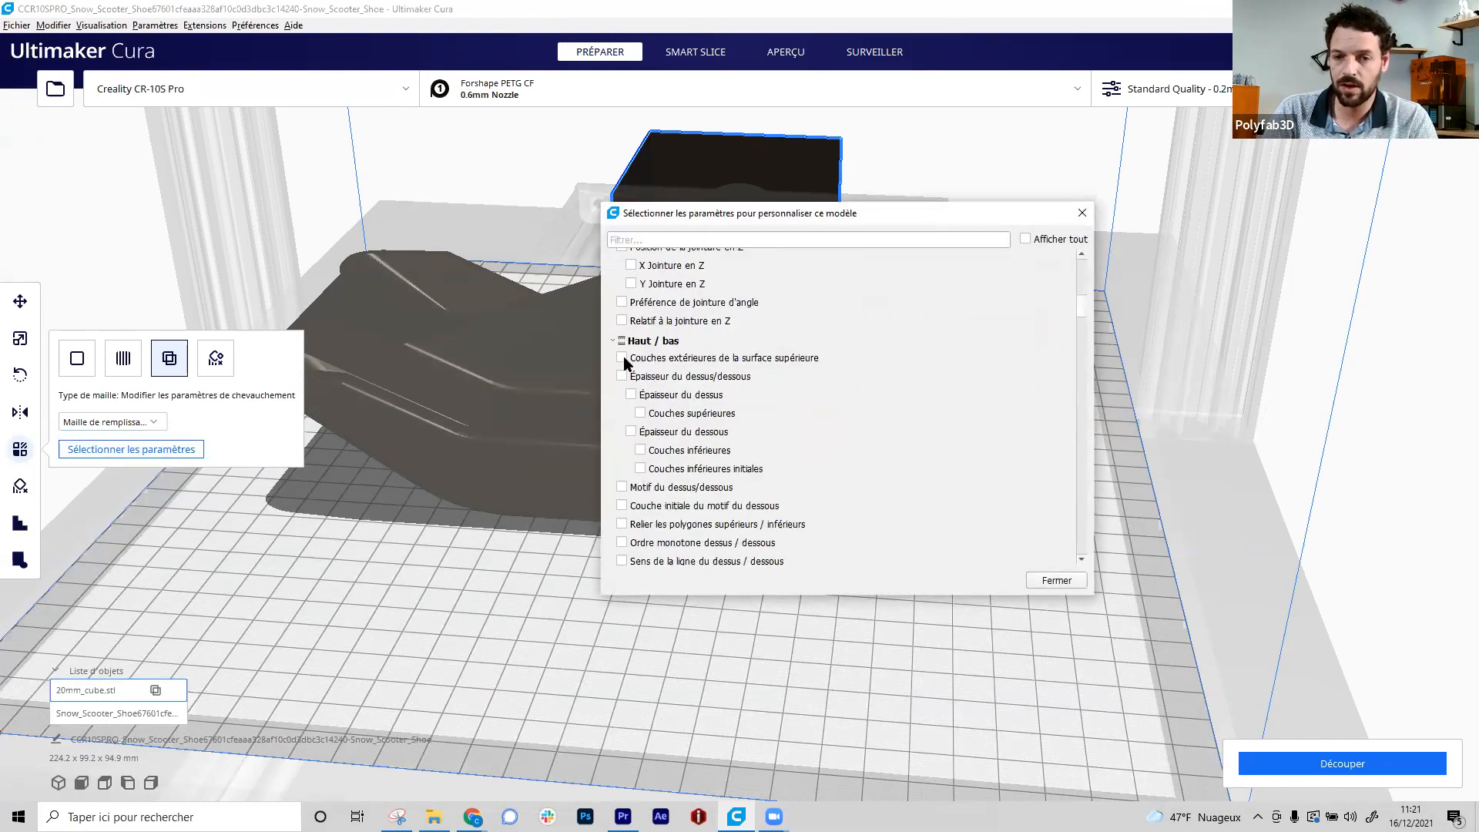
scroll(646, 393, down, 10)
scroll(641, 411, up, 3)
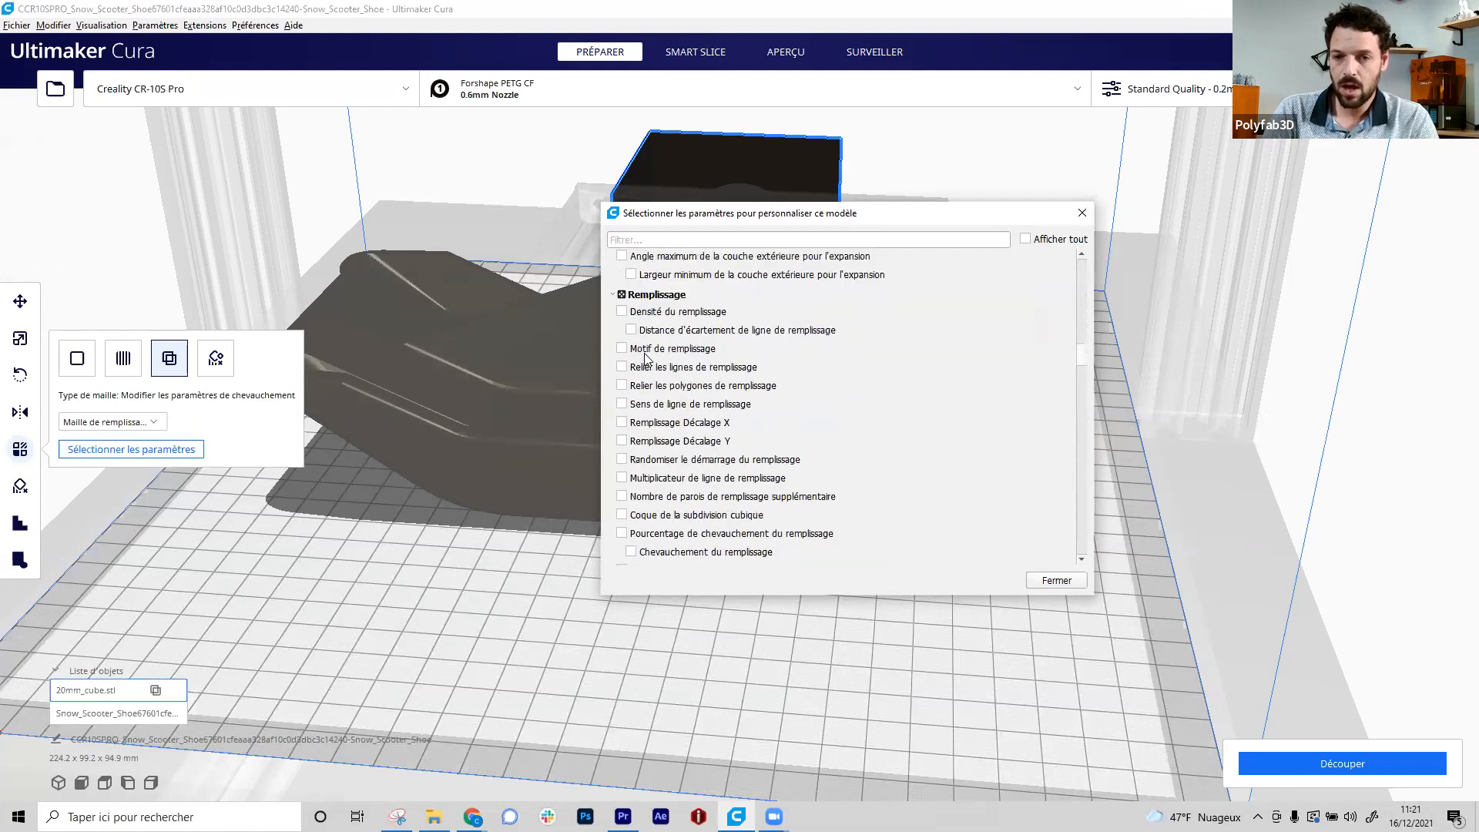
click(621, 311)
click(622, 348)
scroll(624, 413, down, 2)
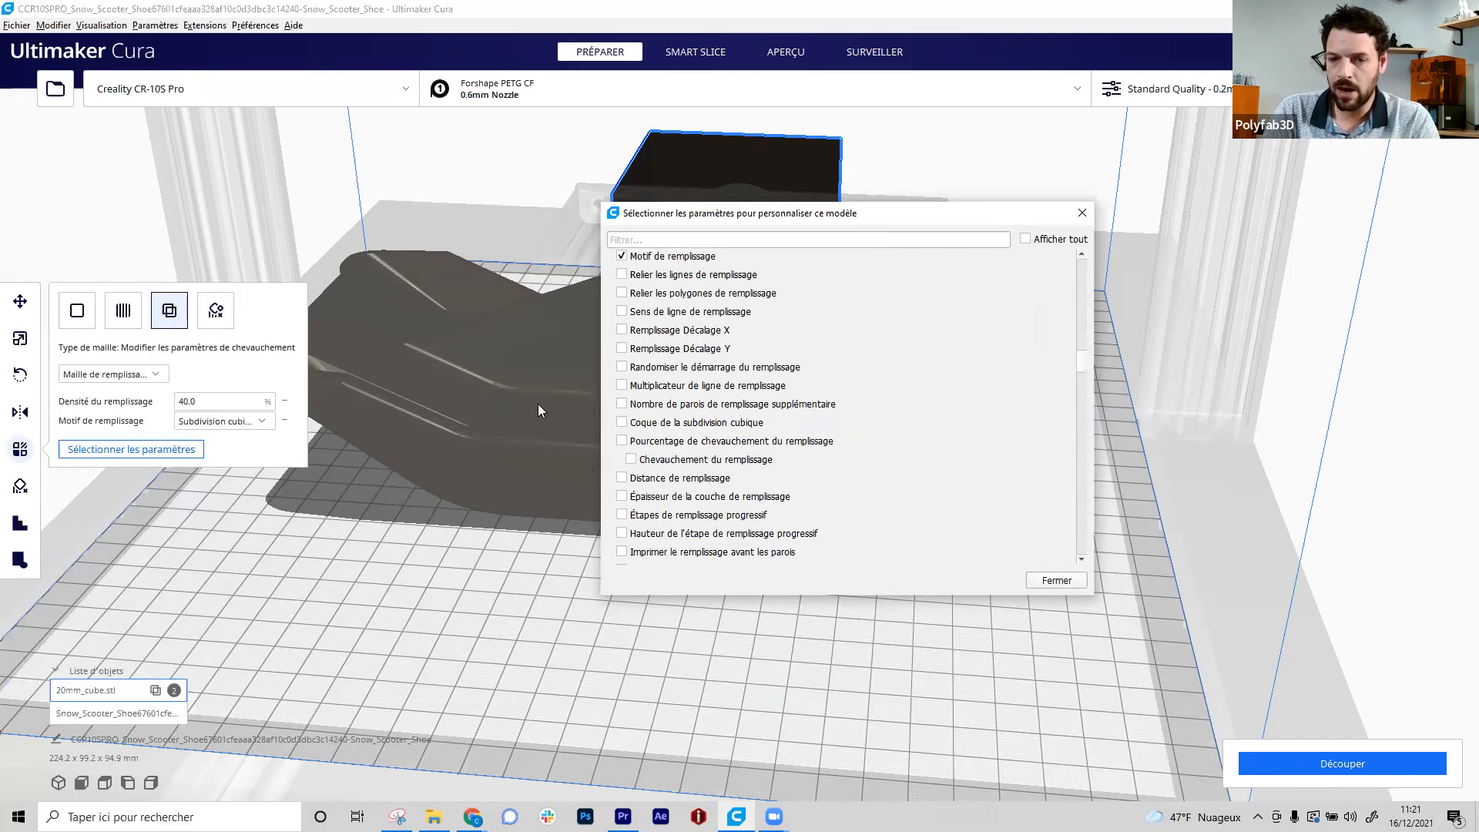
click(622, 385)
click(1046, 584)
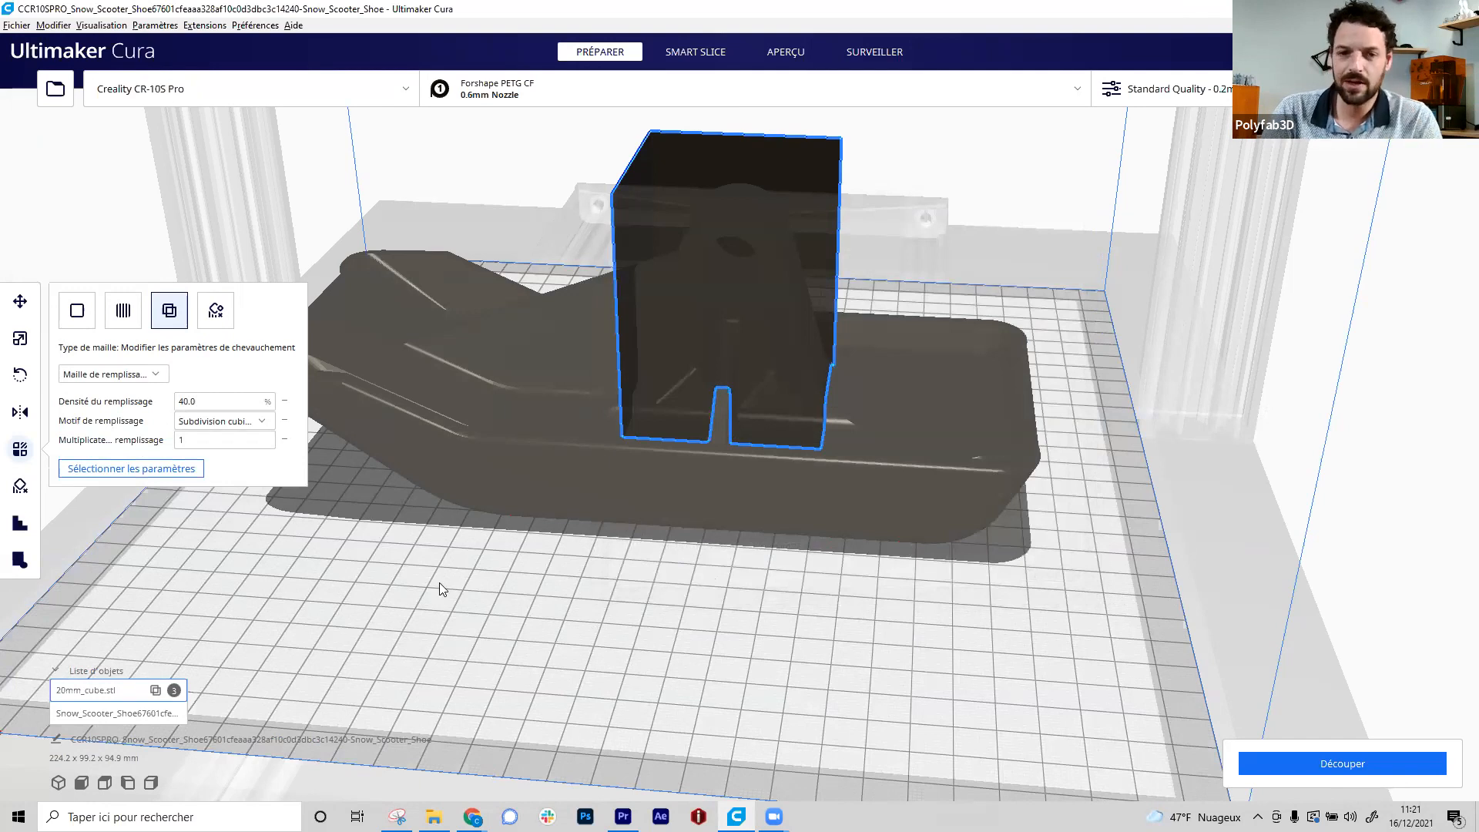
- Set the global infill to 20 % density with the Grille pattern in the print settings
right_drag(652, 585, 746, 357)
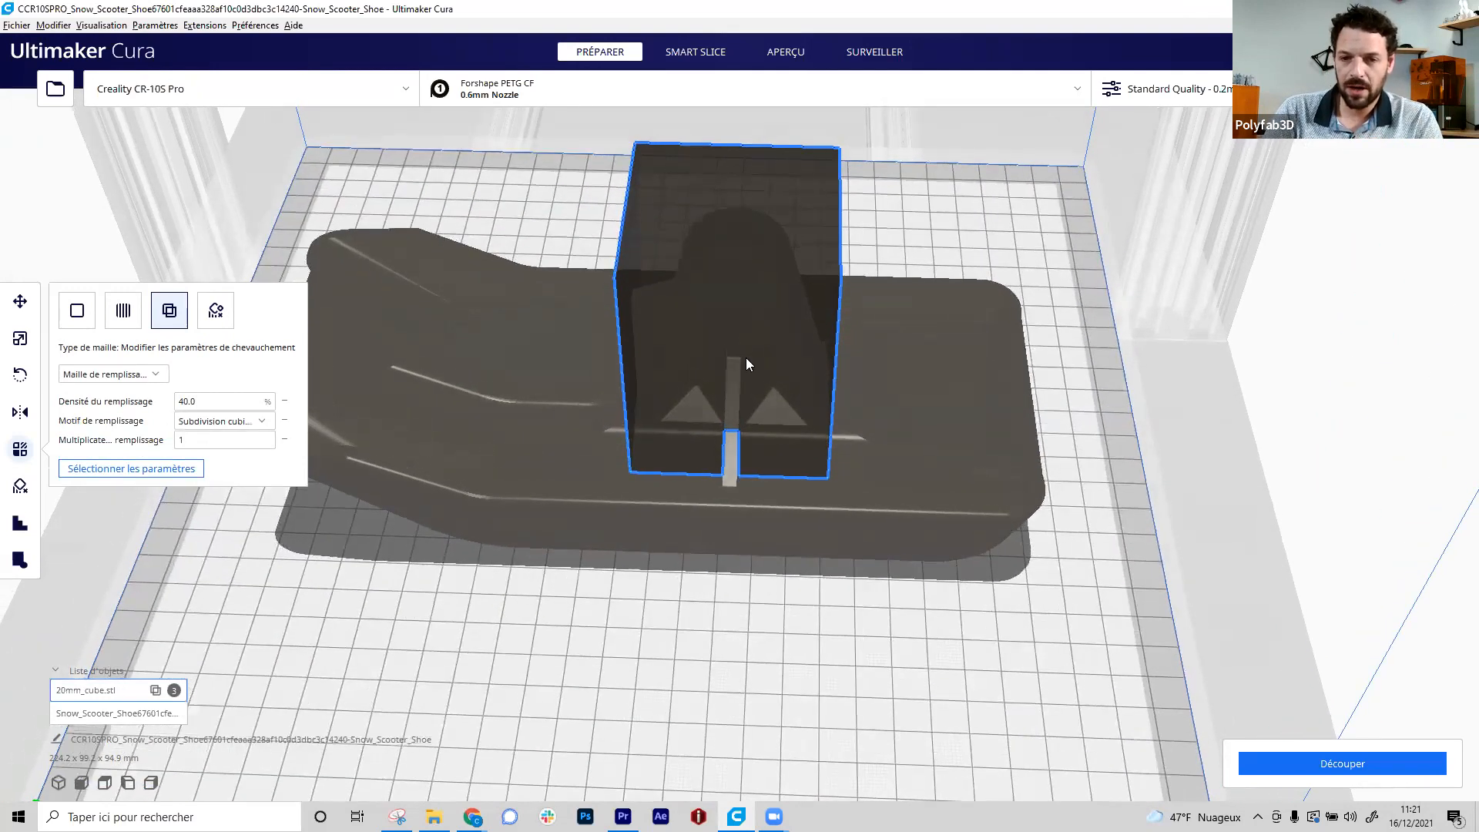
click(1160, 89)
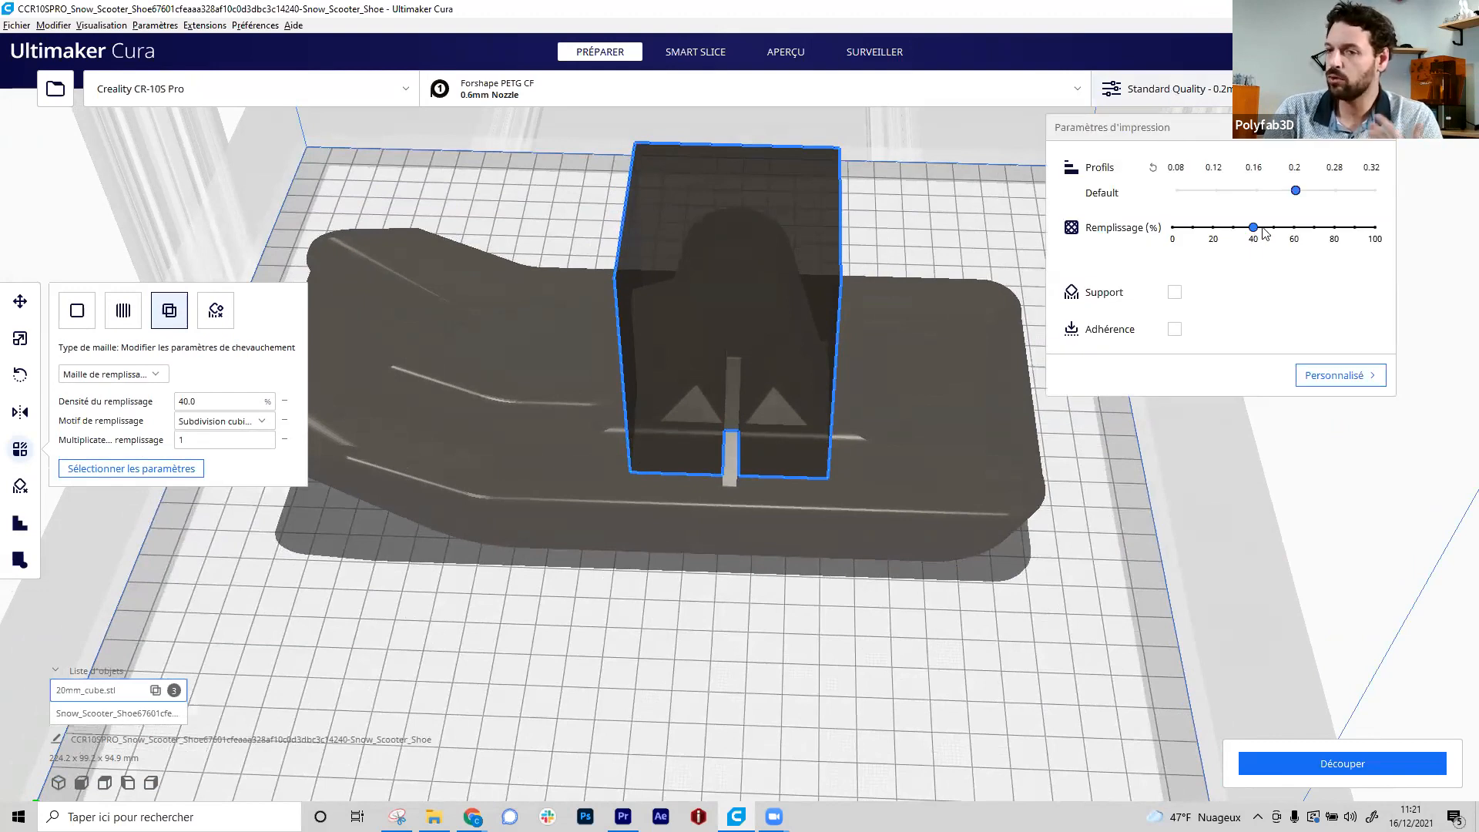
click(1214, 230)
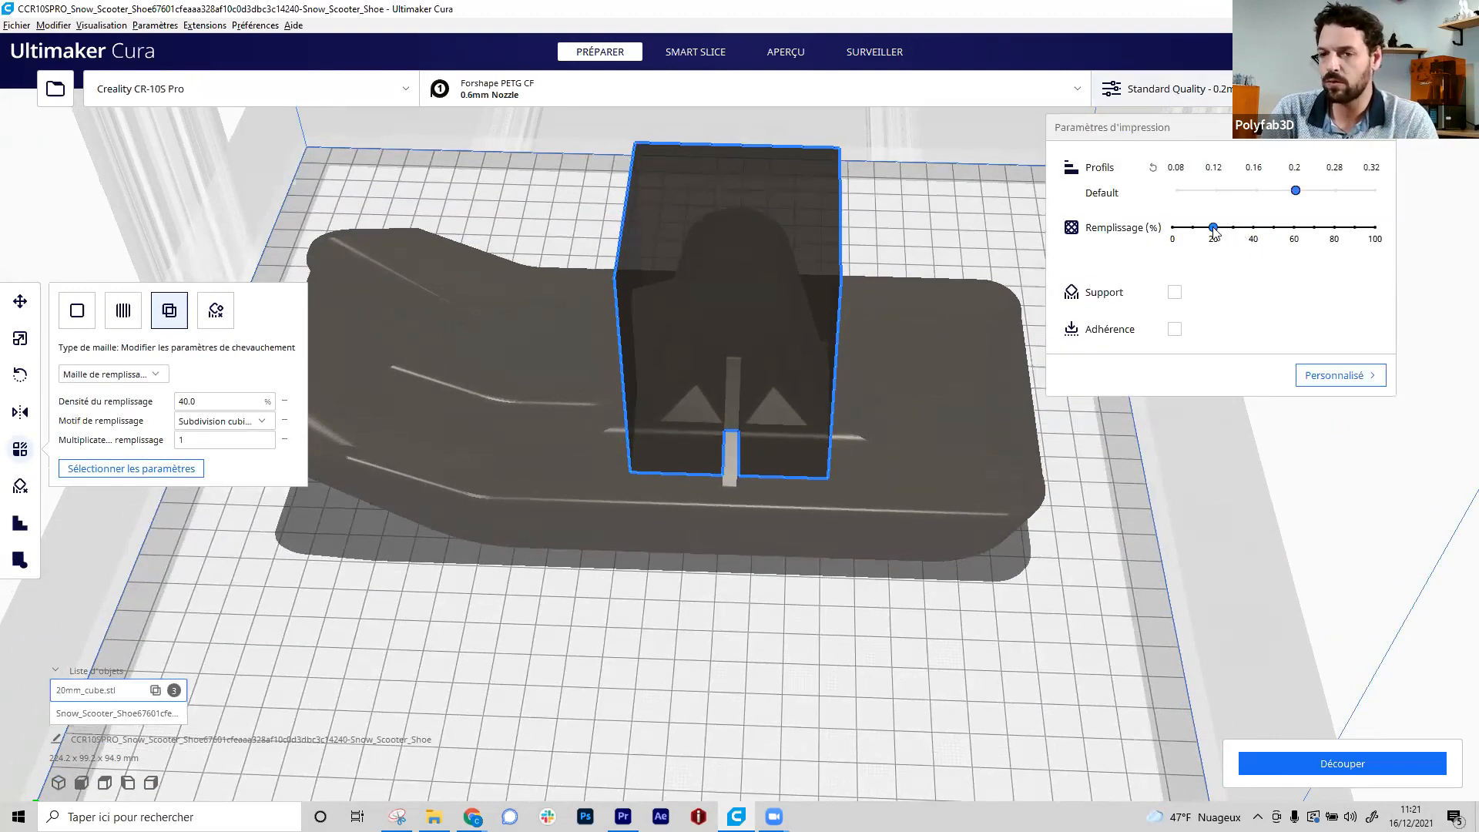
click(1341, 376)
click(1315, 343)
click(1313, 364)
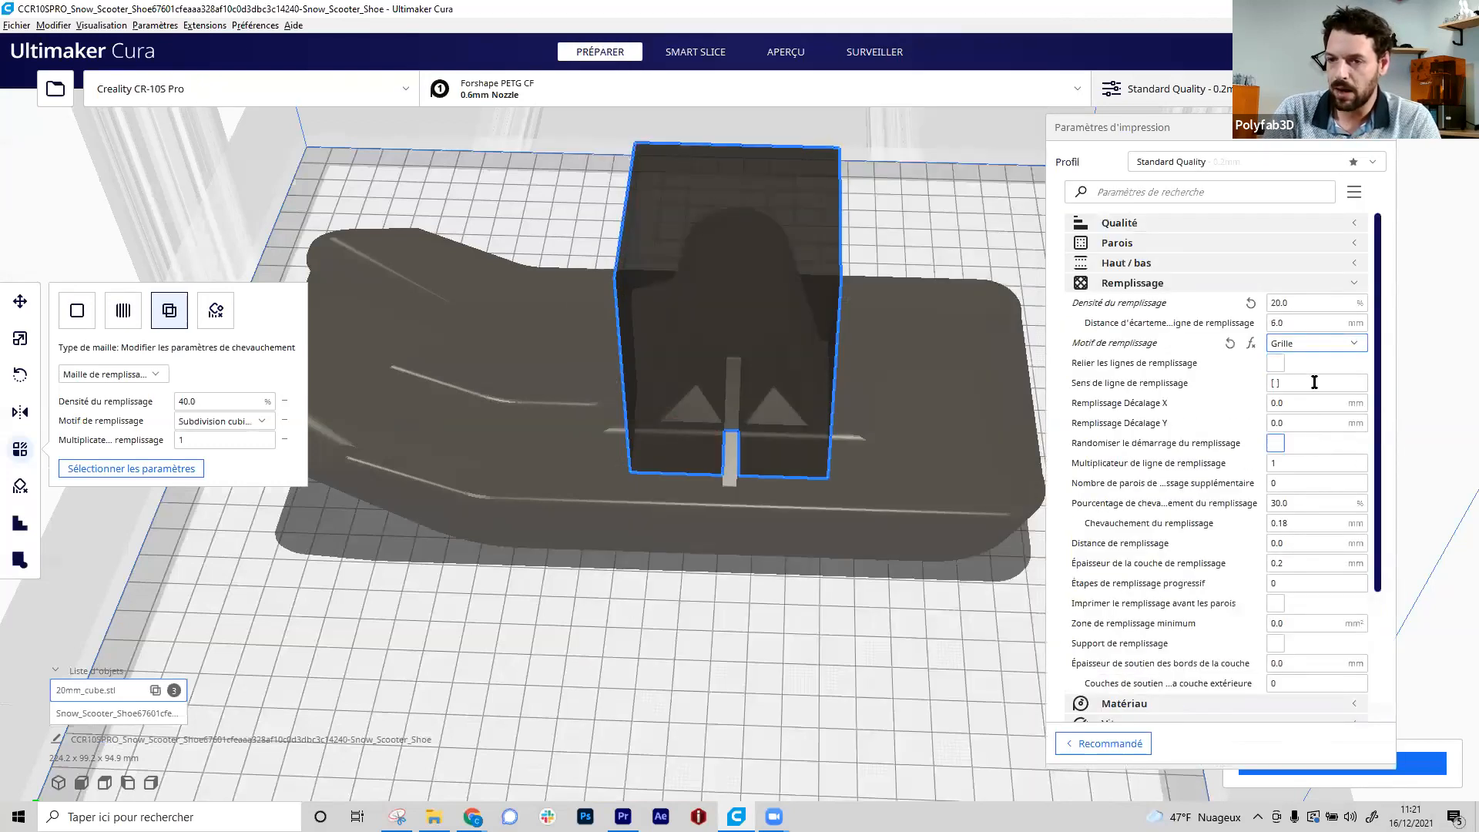
click(1356, 283)
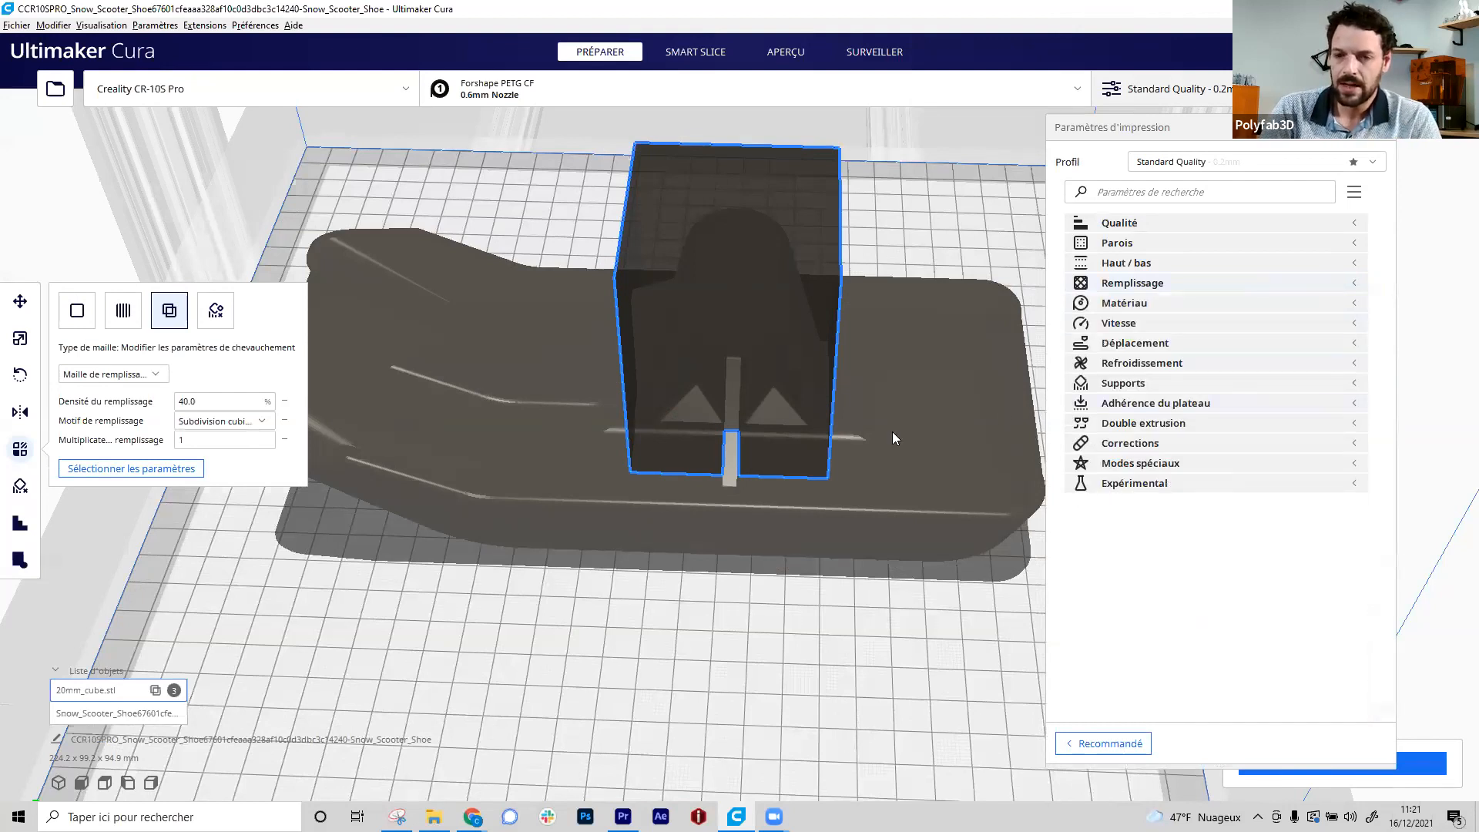
- Set the cube's own infill density to 80 %
click(186, 401)
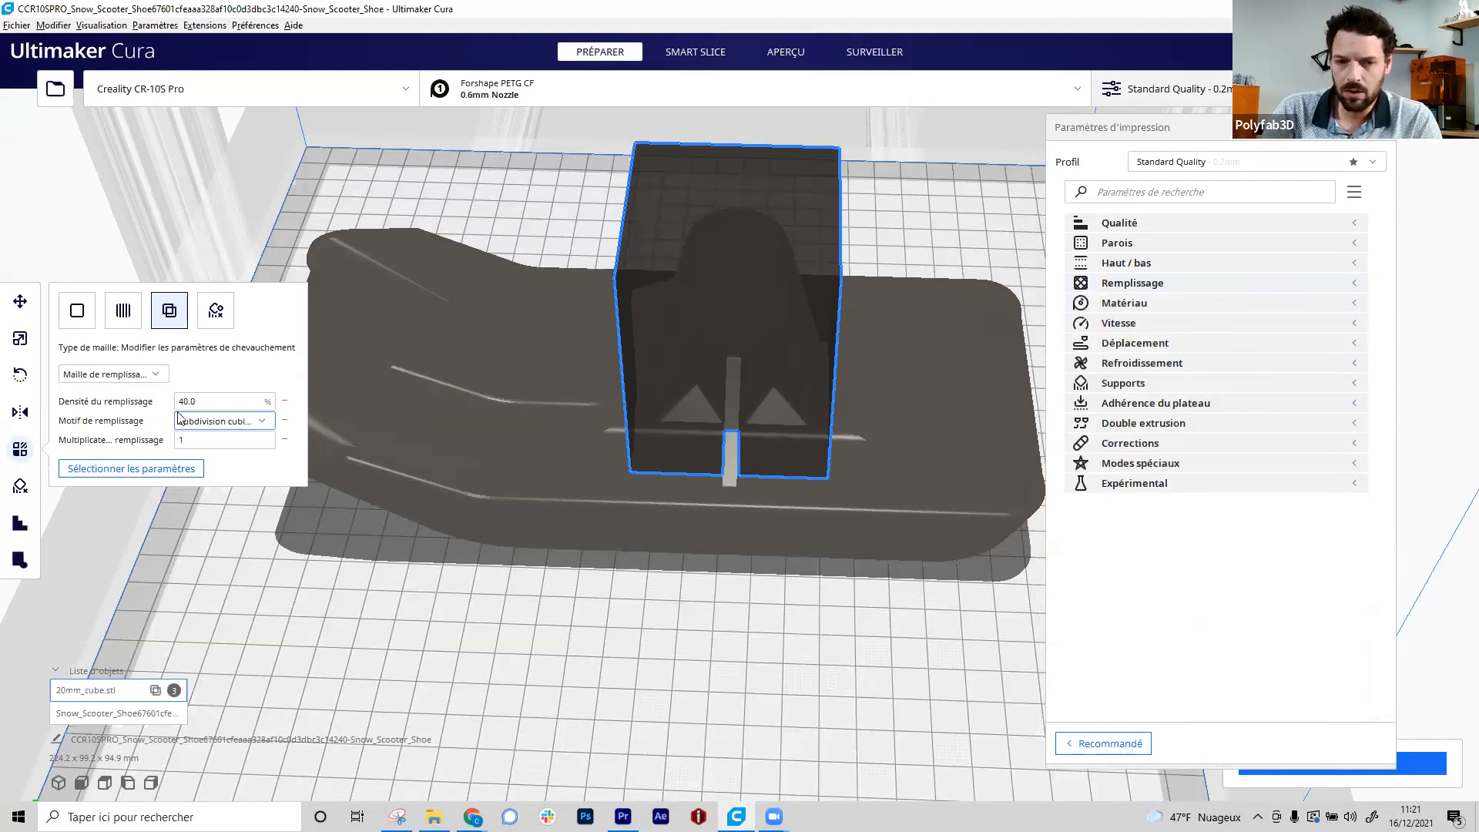
drag(186, 402, 178, 406)
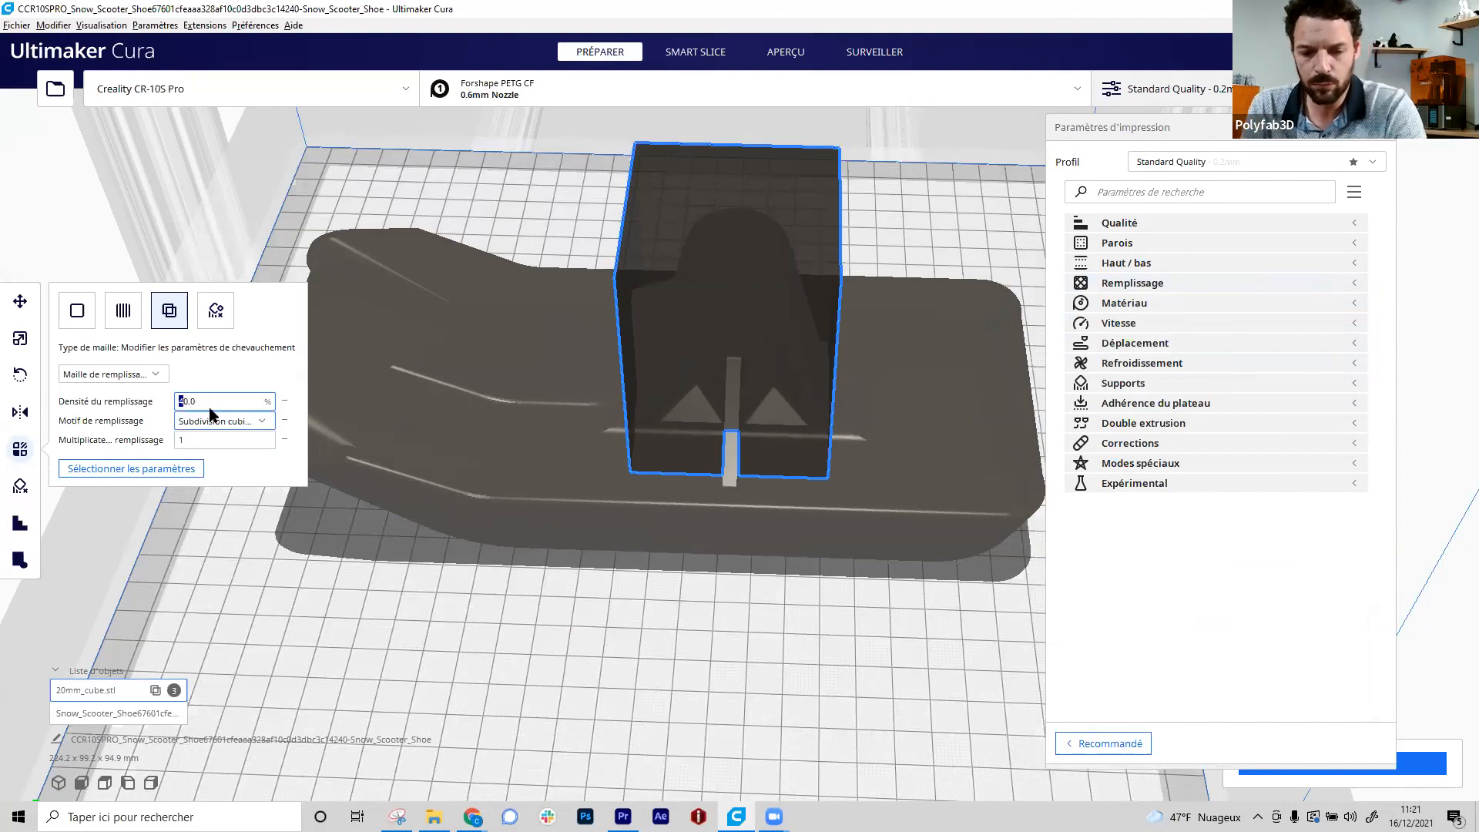
text(8)
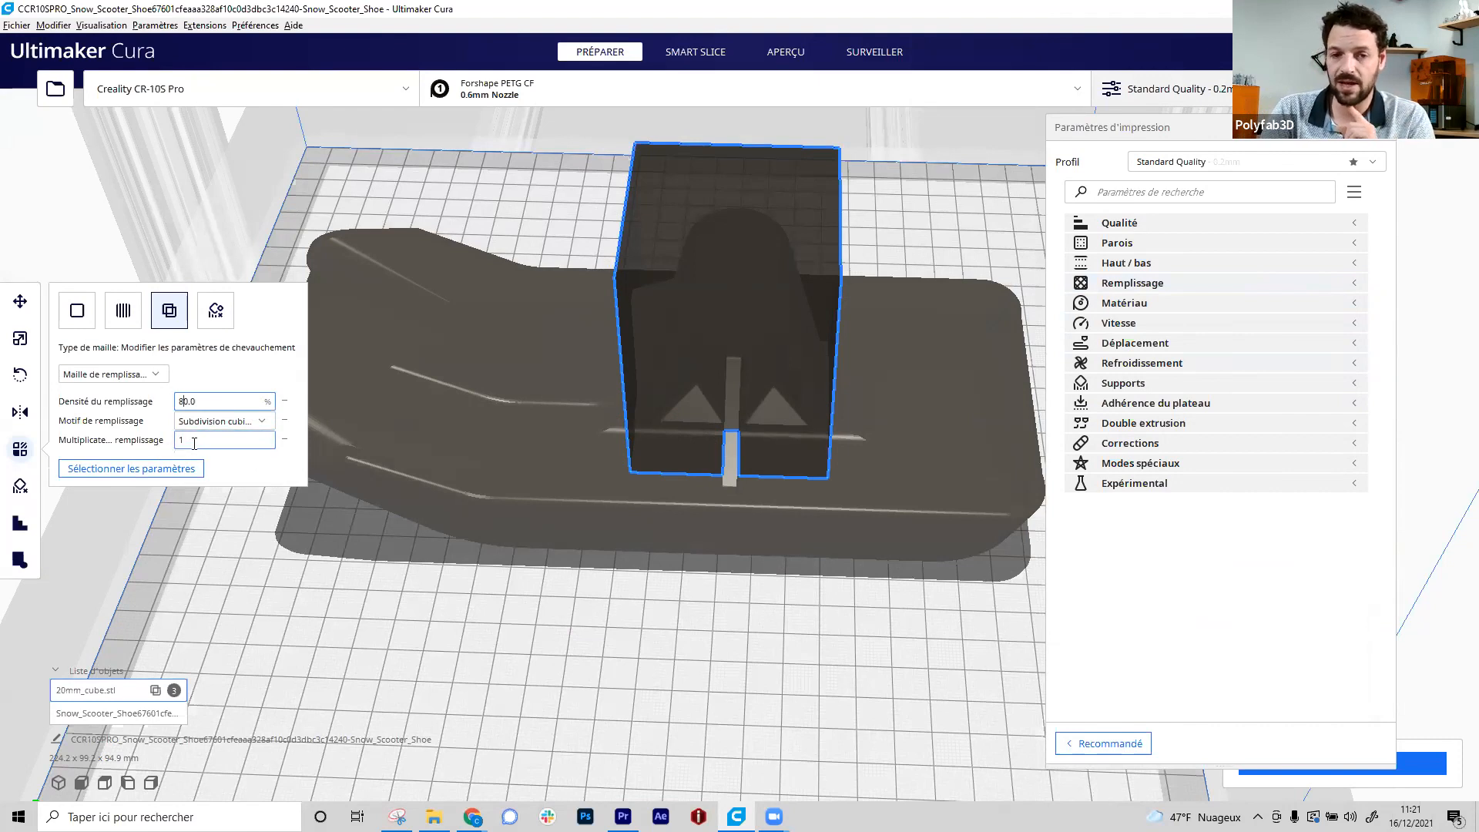
- Slice the plate and examine the infill where the cube overlaps the shoe, between about layers 97 and 138
click(1130, 743)
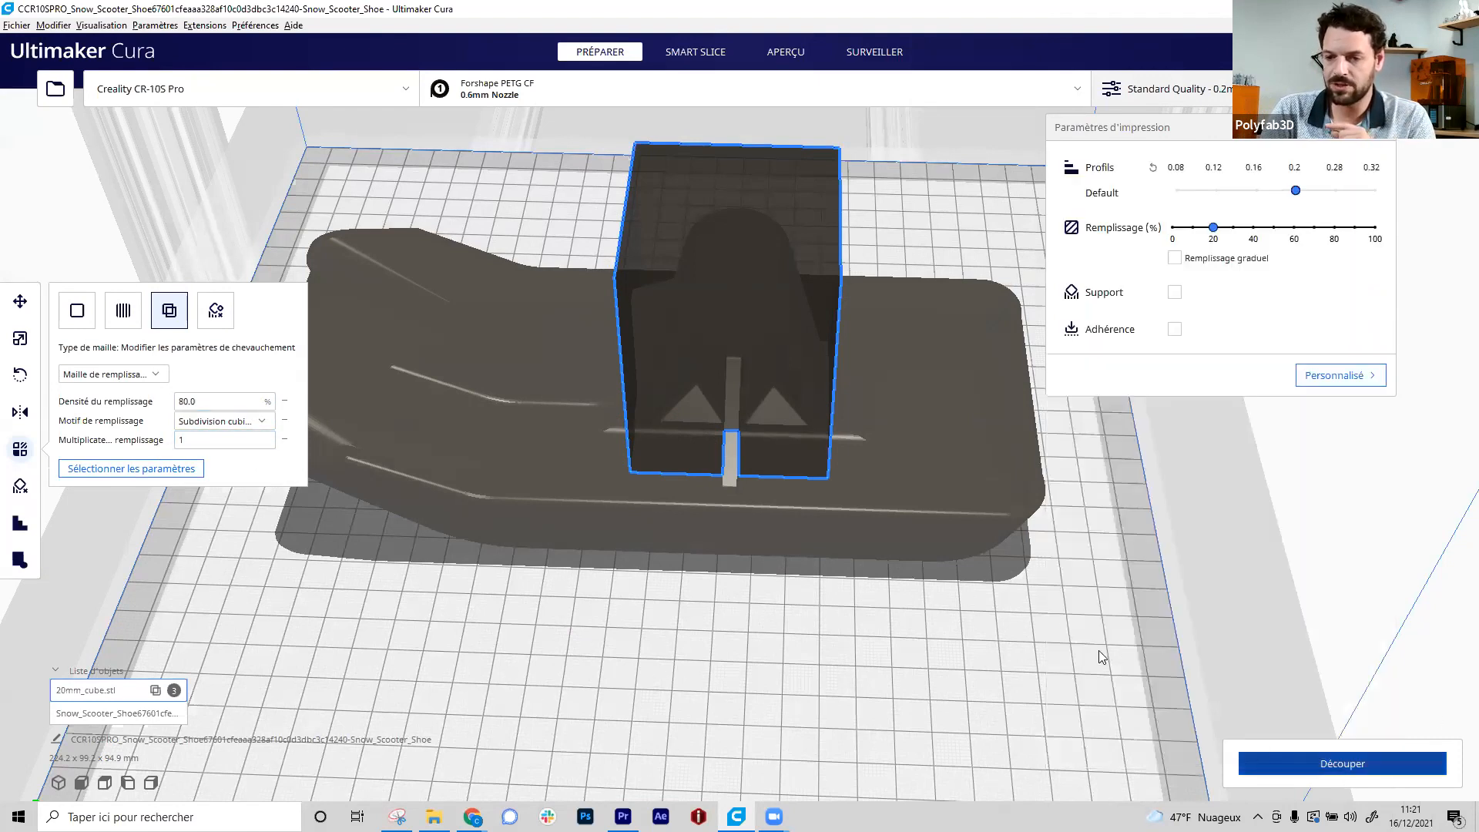
scroll(965, 644, up, 1)
scroll(861, 622, up, 3)
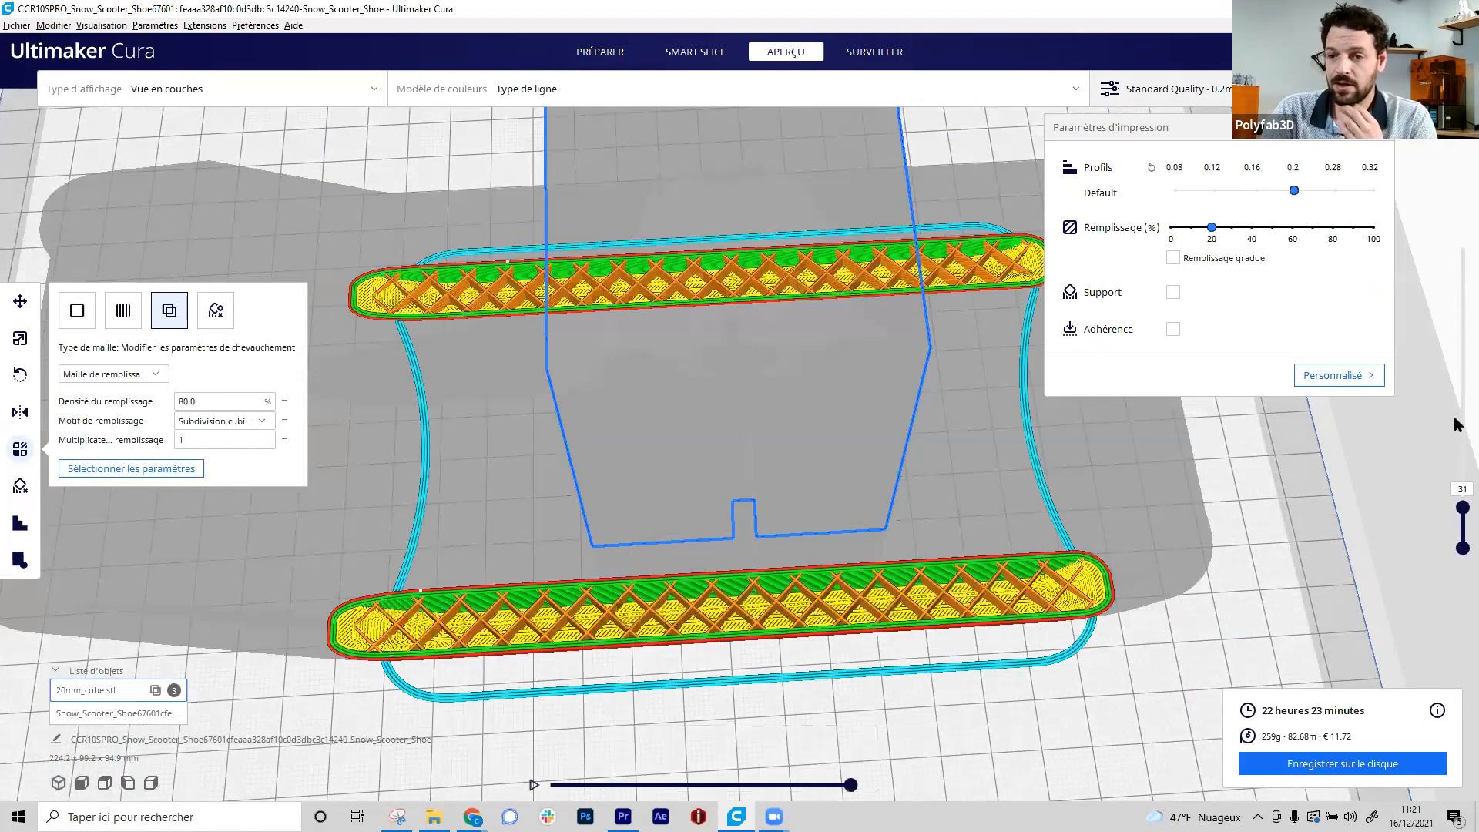
drag(1457, 507, 1455, 449)
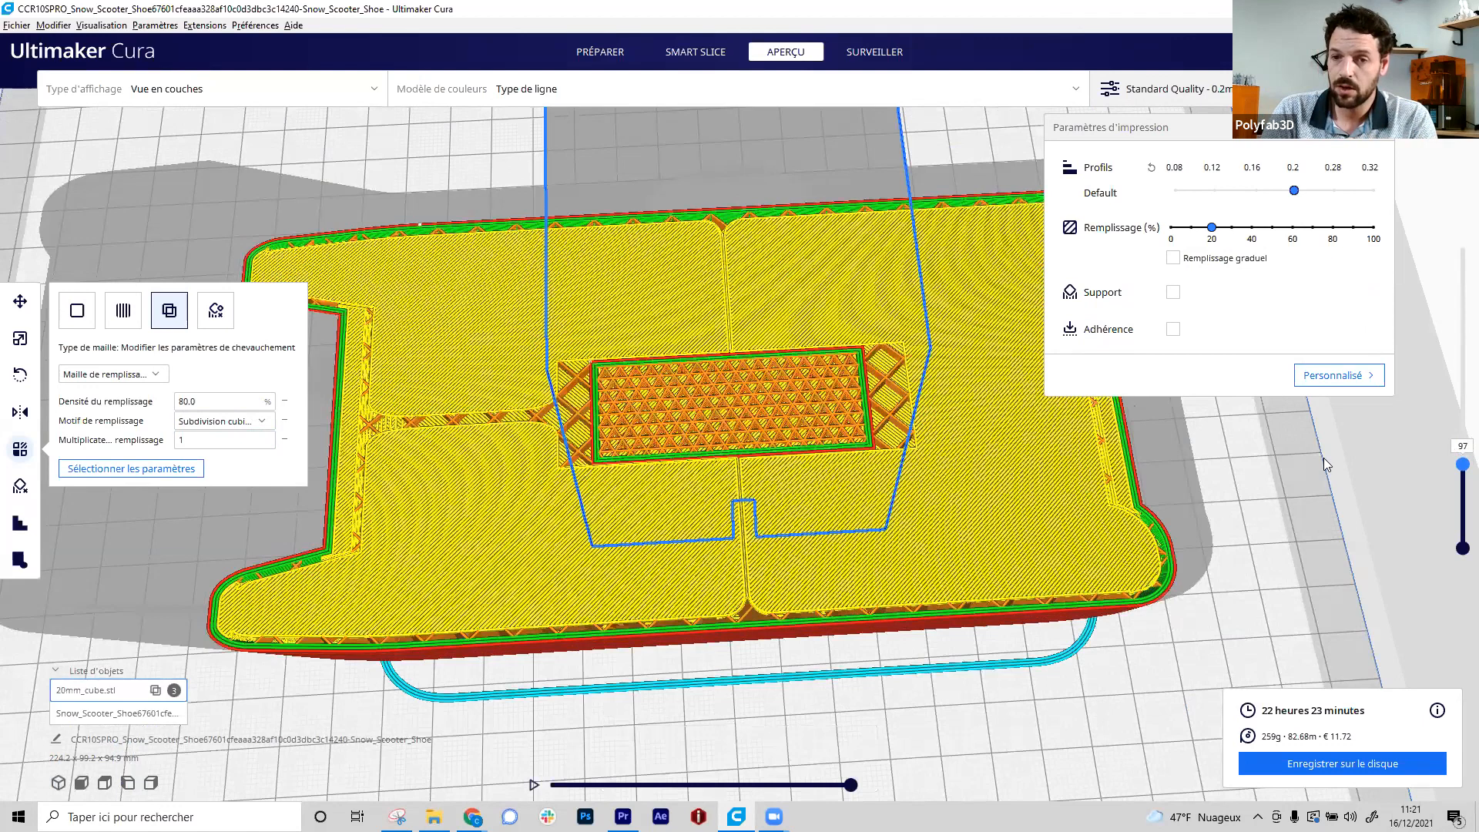
right_drag(1036, 515, 641, 448)
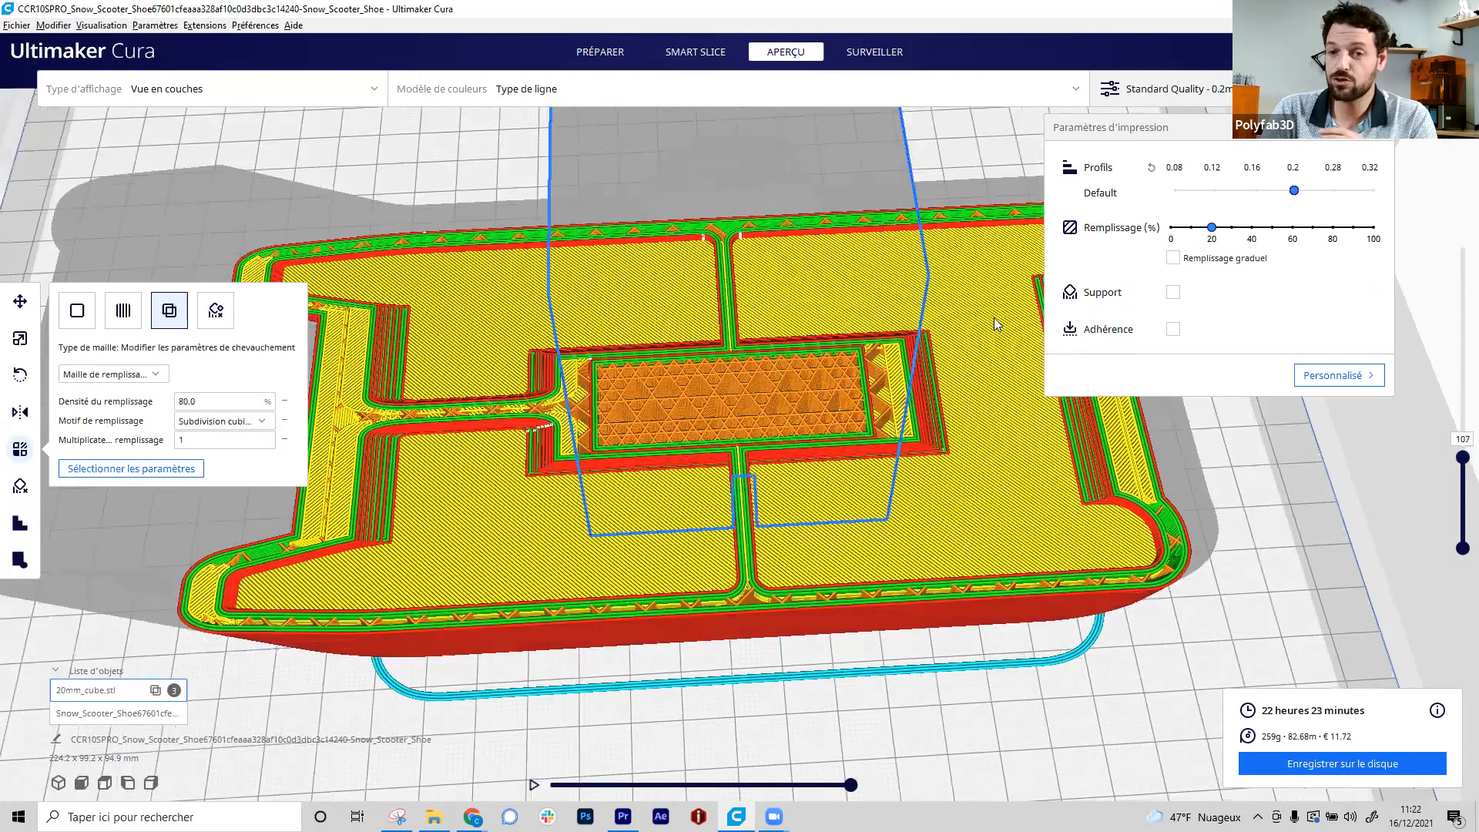
scroll(998, 325, up, 5)
mouse_move(1460, 461)
mouse_down()
mouse_move(1454, 399)
mouse_move(1456, 460)
mouse_up()
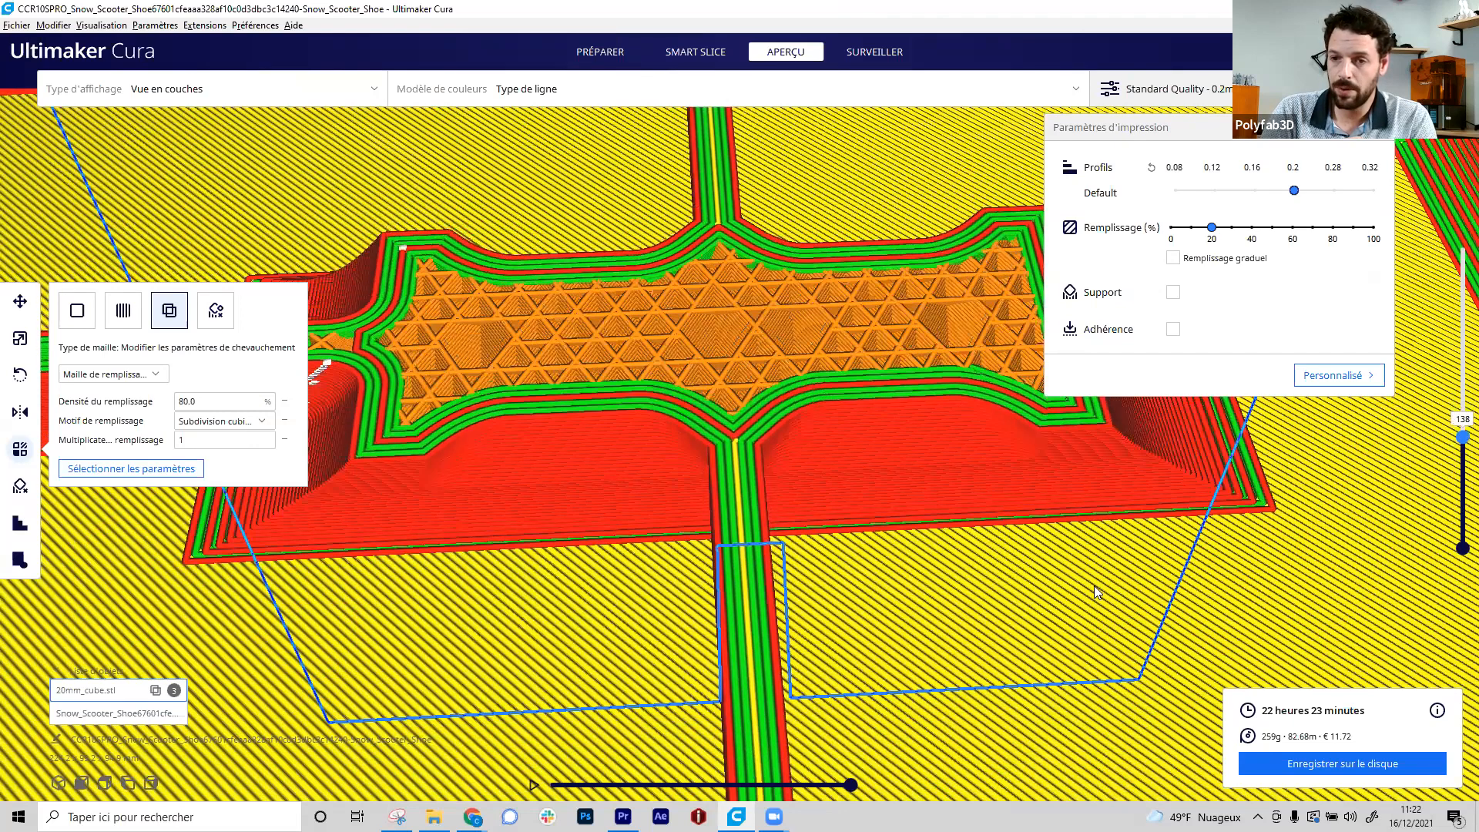
scroll(1297, 462, down, 5)
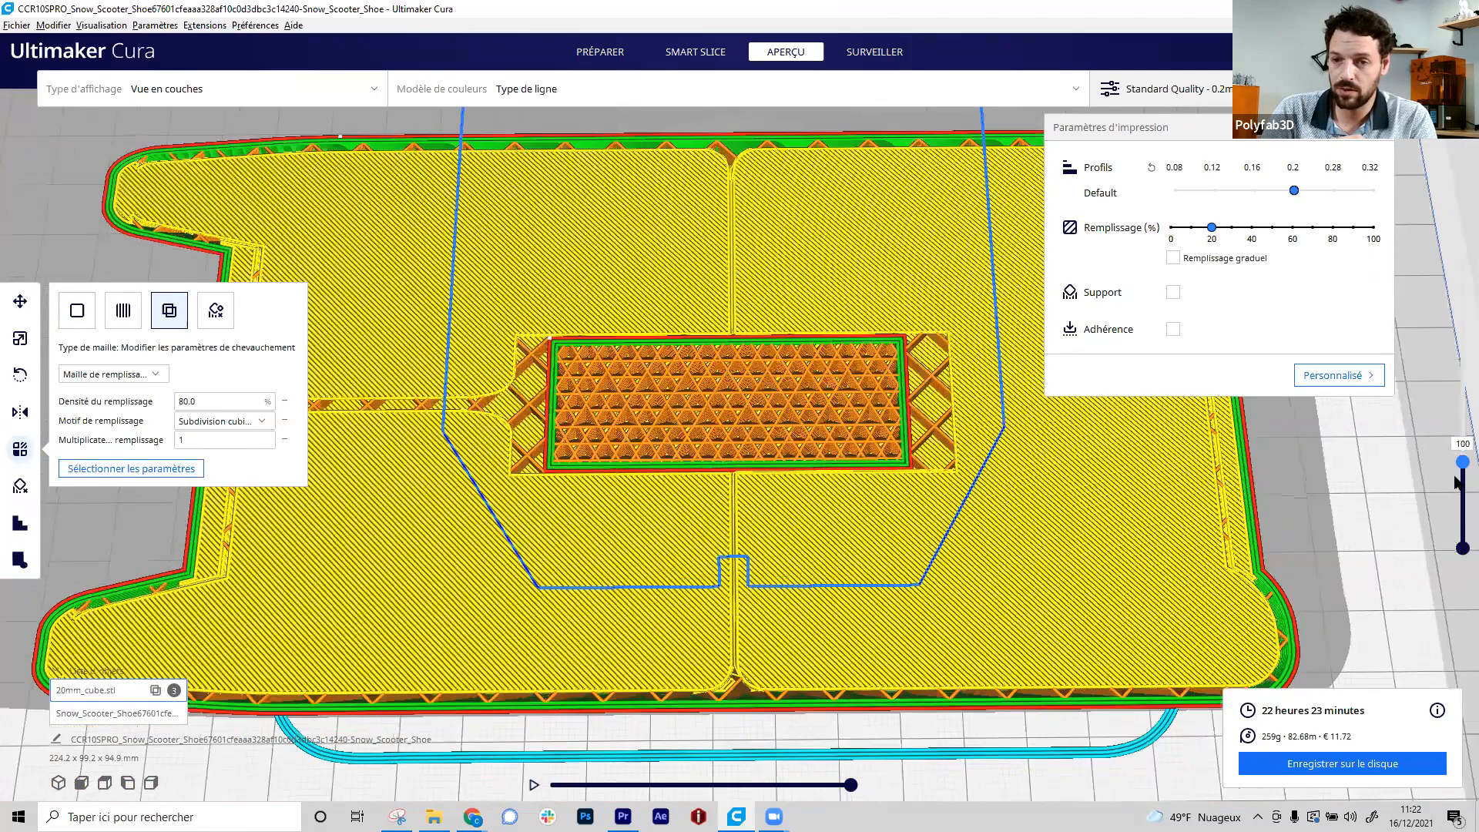
mouse_move(1455, 469)
mouse_down()
mouse_move(1455, 423)
mouse_move(1454, 456)
mouse_up()
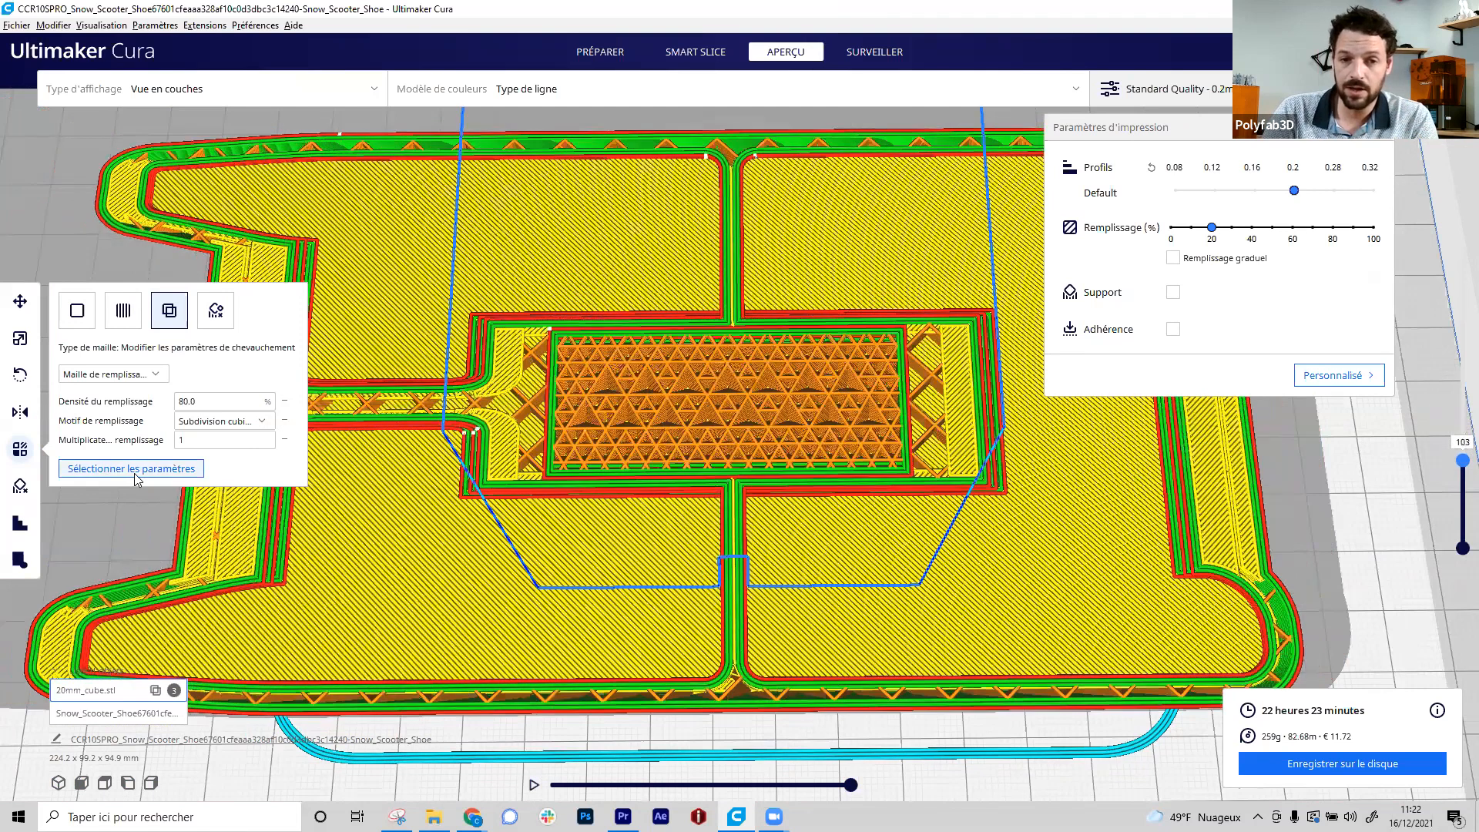
- Add the wall line count to the cube's per-model settings and set it to 5
click(130, 468)
scroll(678, 436, up, 10)
scroll(675, 437, up, 10)
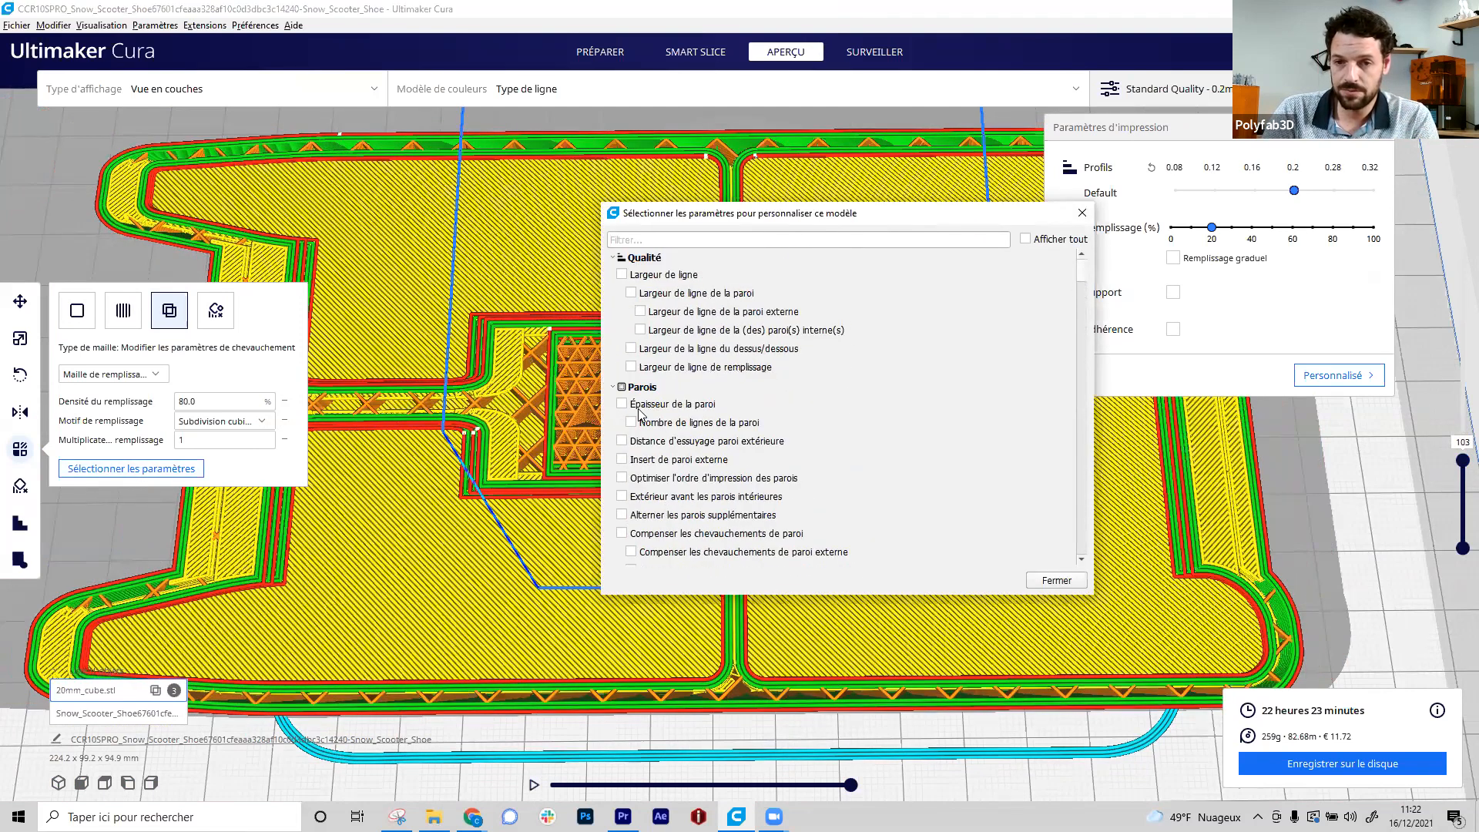
click(631, 423)
click(1036, 579)
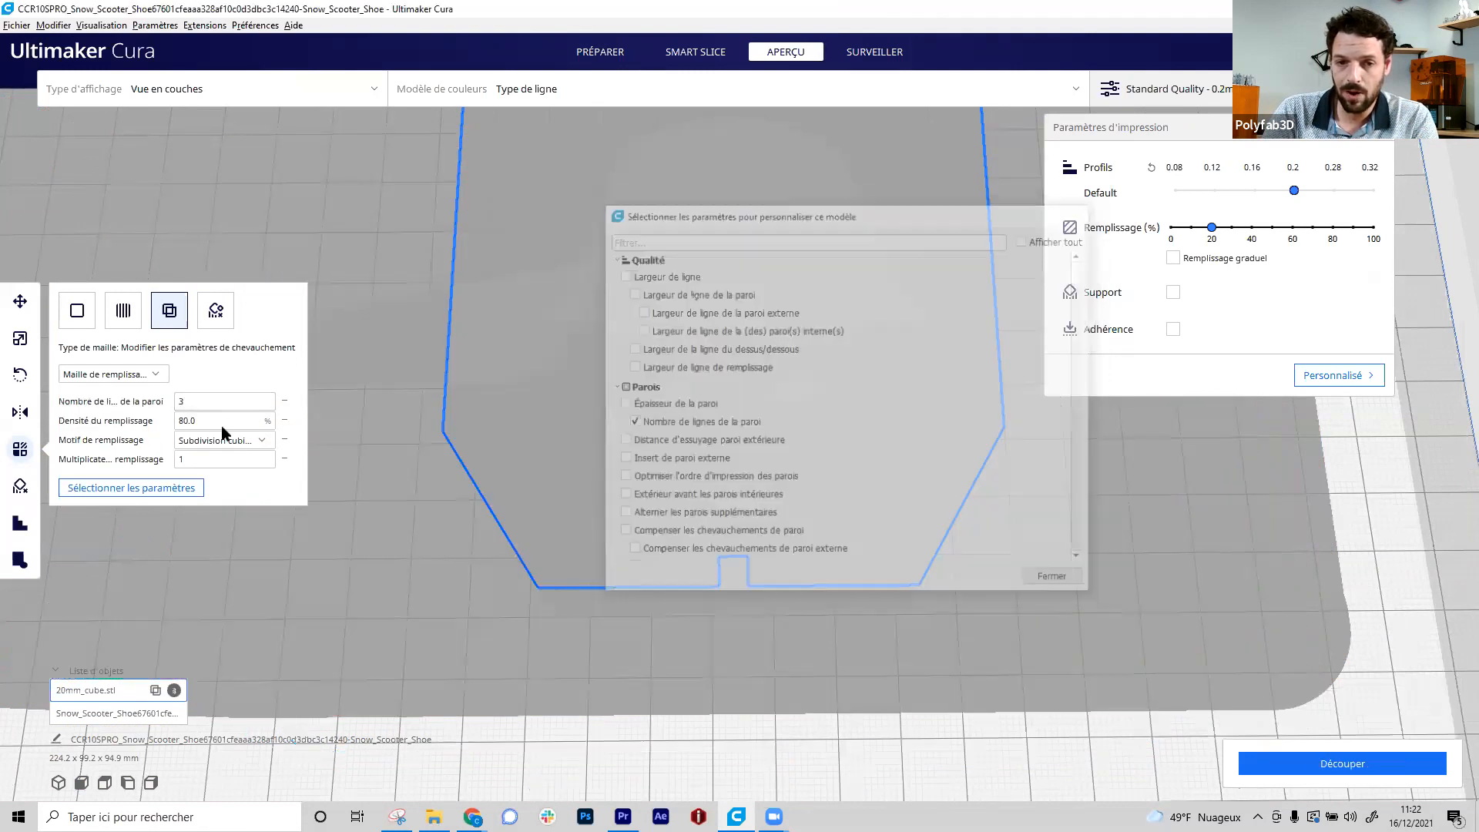
key(BackSpace)
text(5)
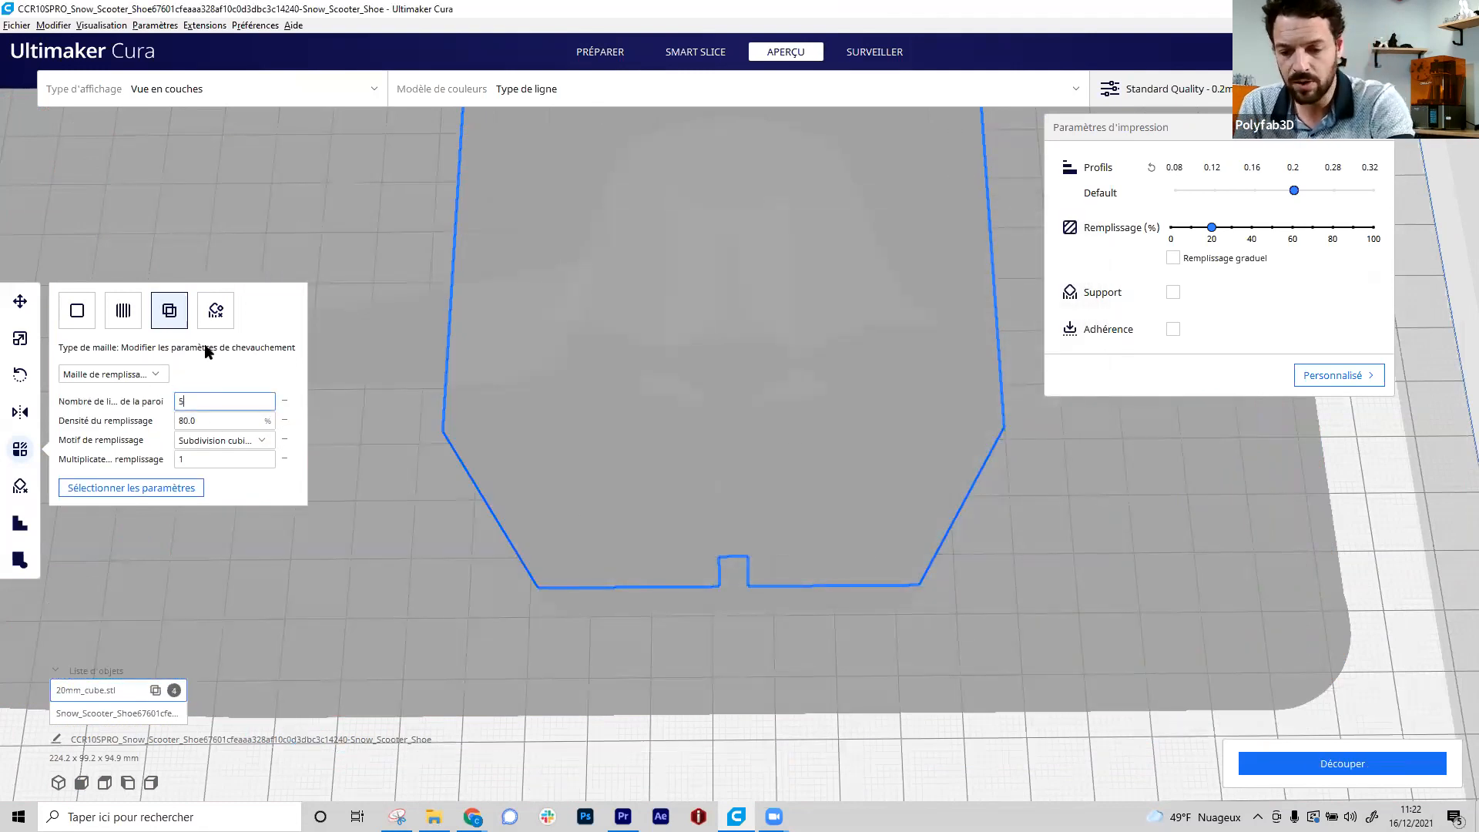
- Slice the plate and examine the extra walls around the infill mesh at the central mount, between about layers 103 and 125
click(1359, 767)
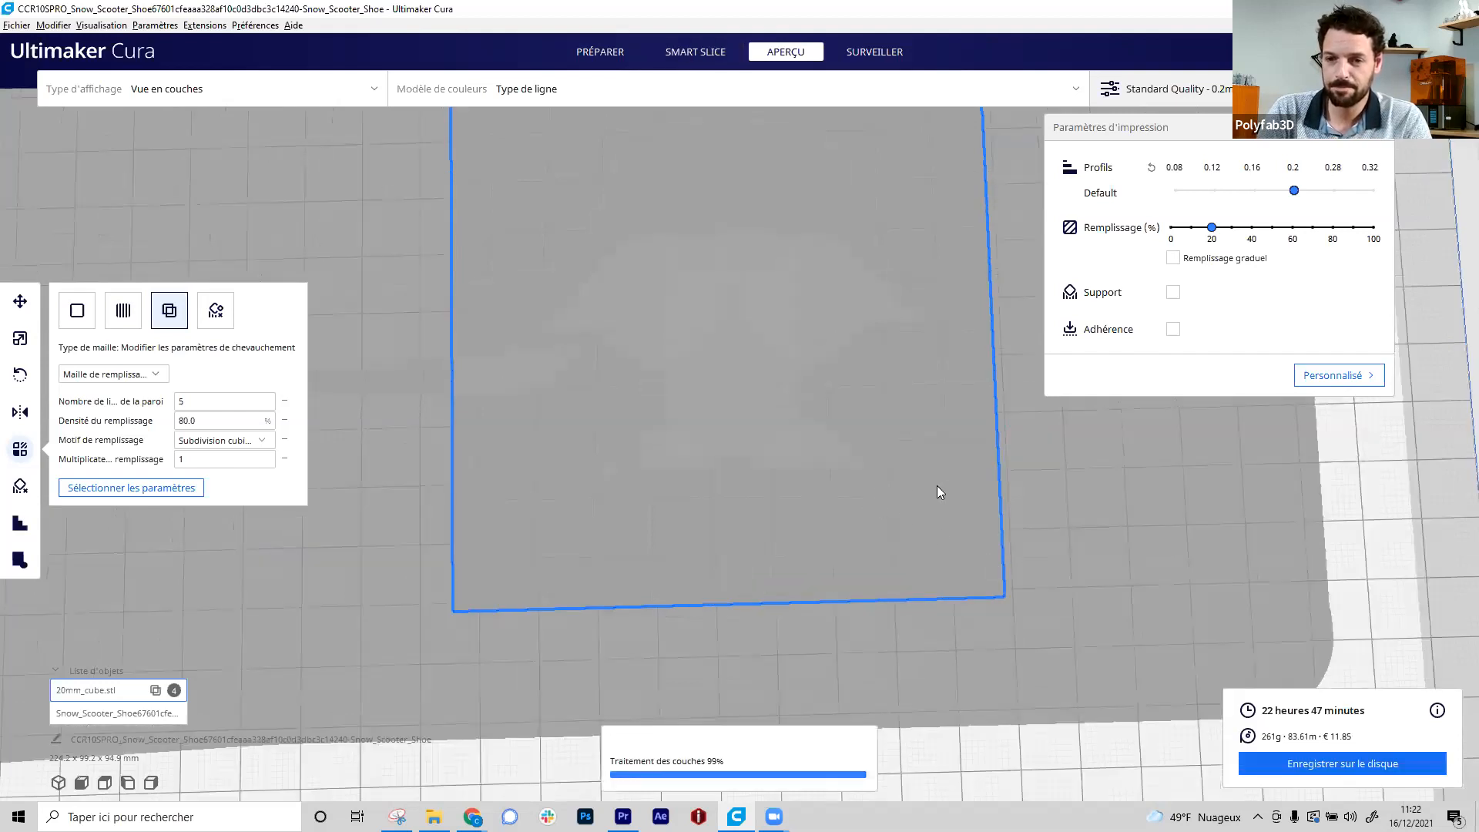
scroll(763, 240, up, 3)
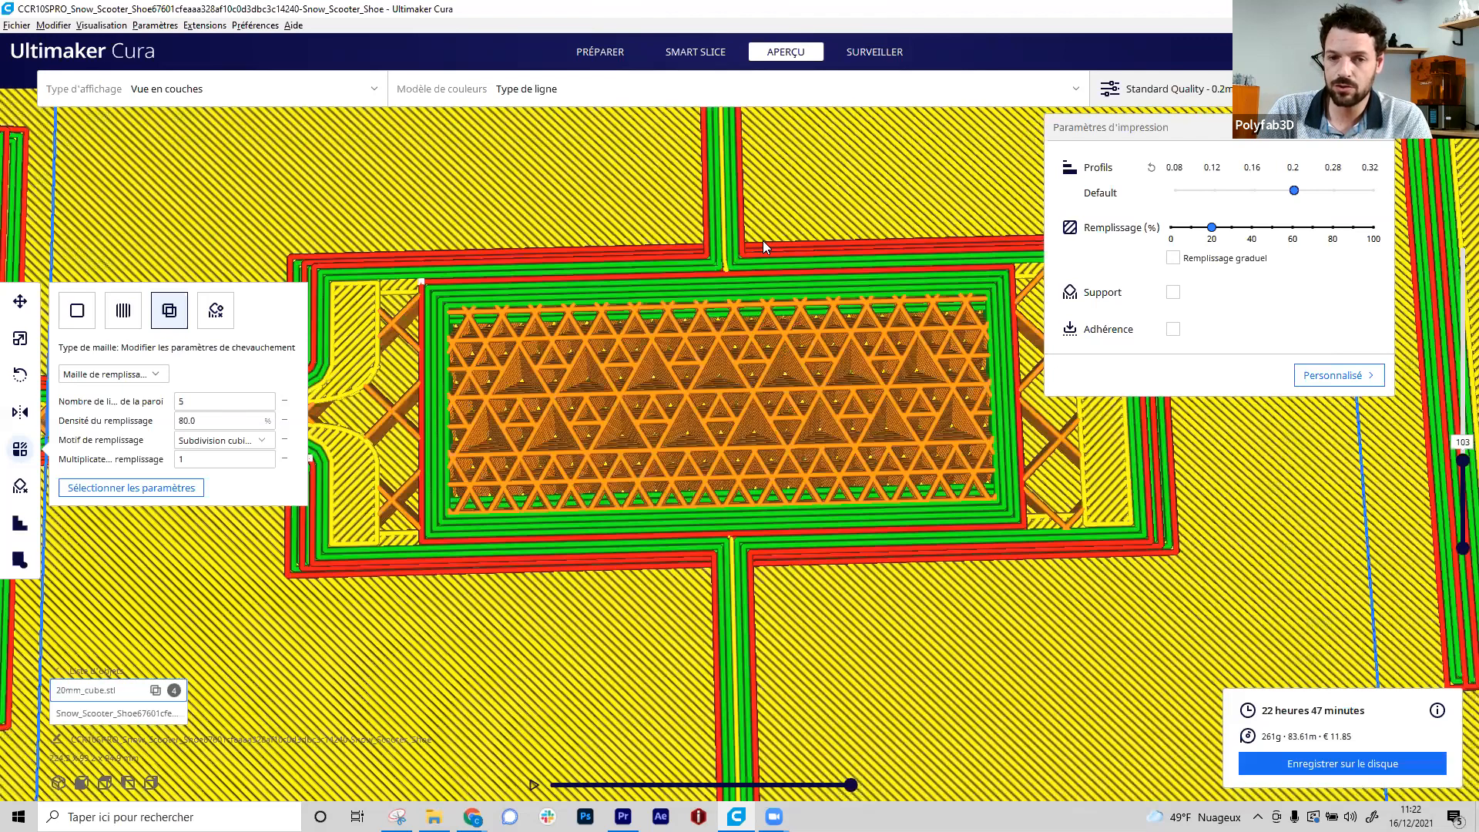
scroll(560, 230, up, 2)
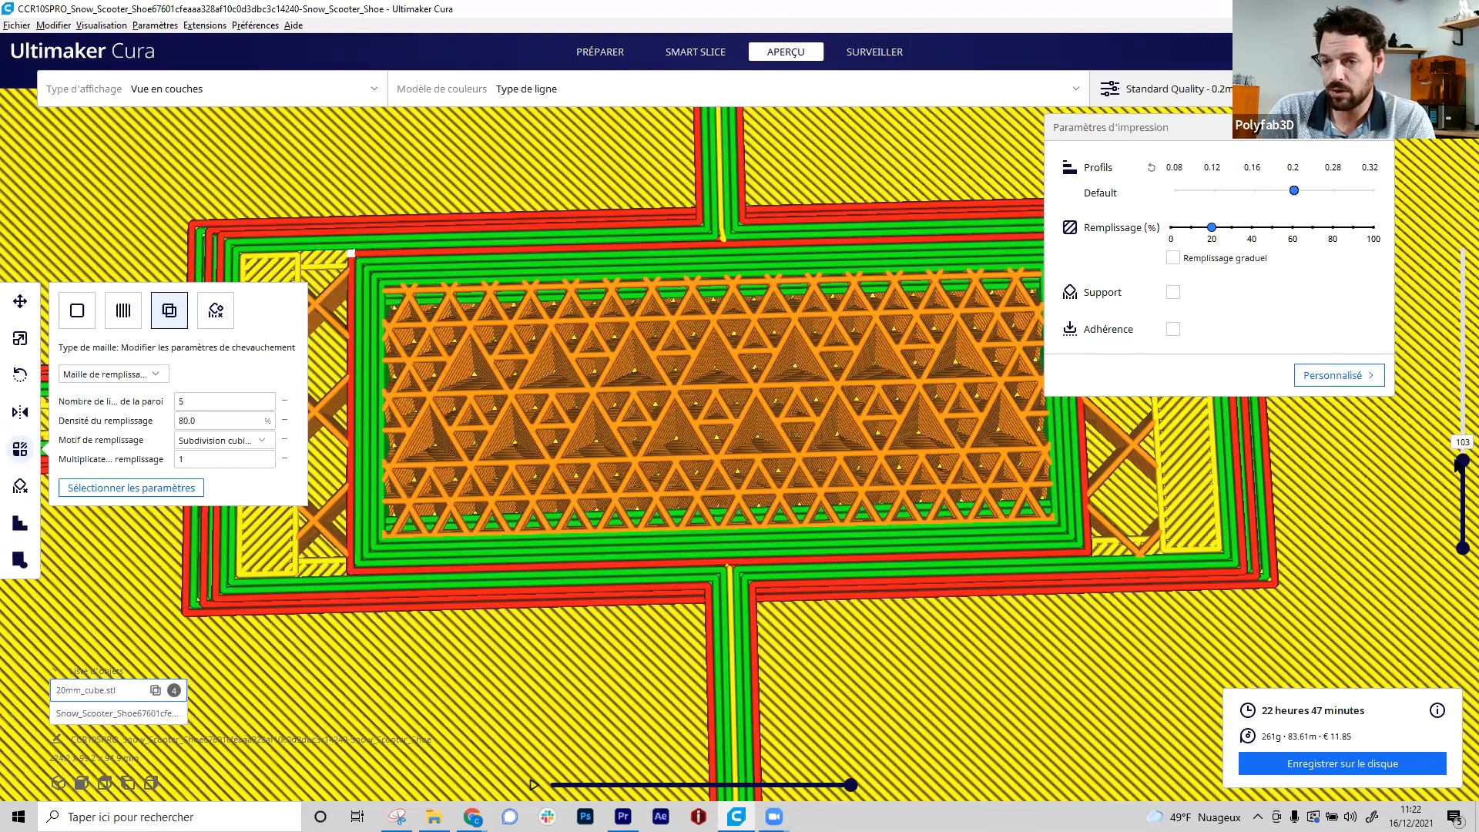
drag(1455, 487, 1017, 447)
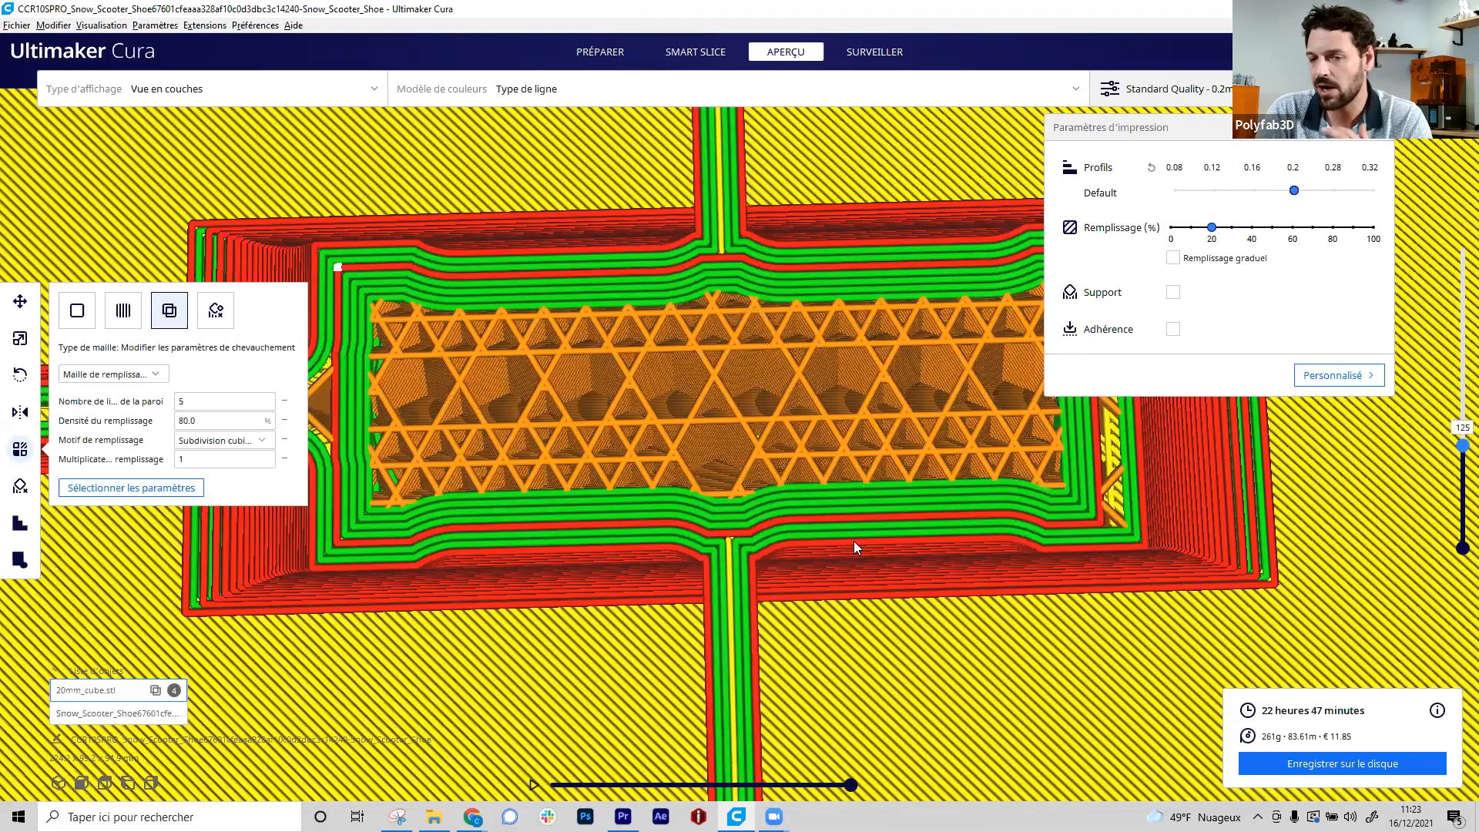
key(Down)
key(Down)
key(Down)
key(Down)
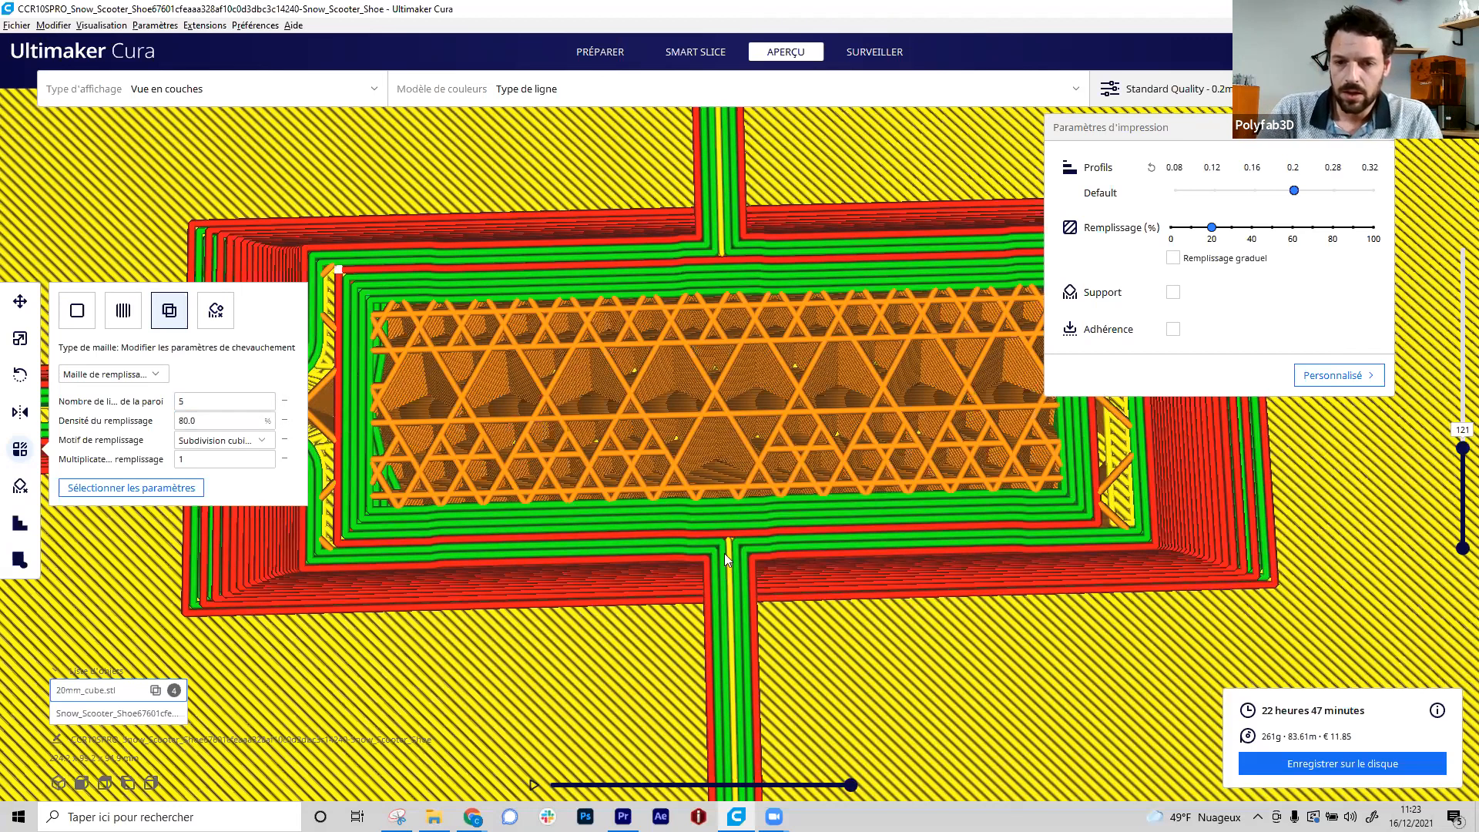
- Change the cube's overlap type from infill mesh to cutting mesh and slice the plate again
right_drag(114, 358, 141, 376)
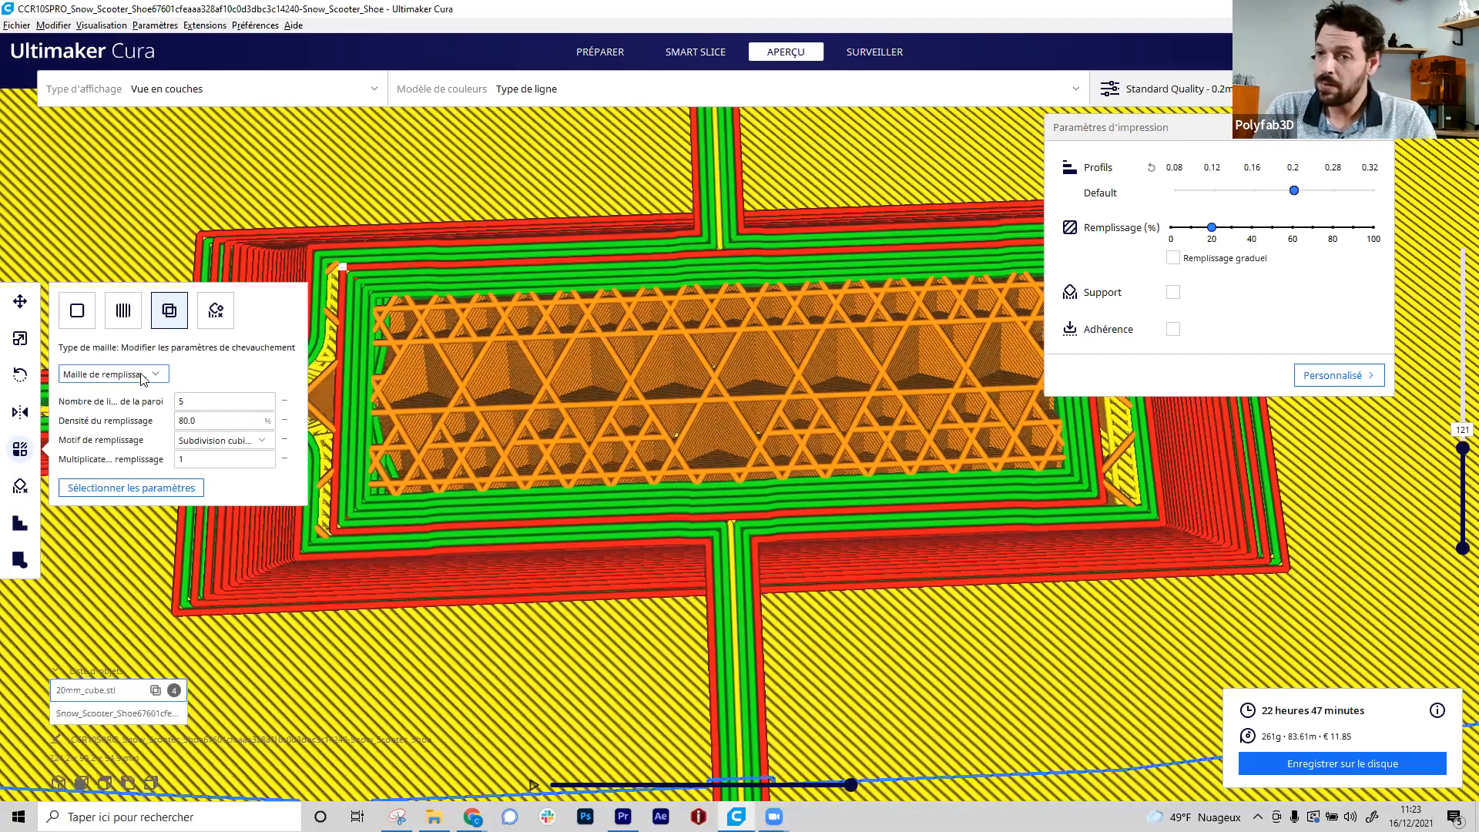
click(141, 376)
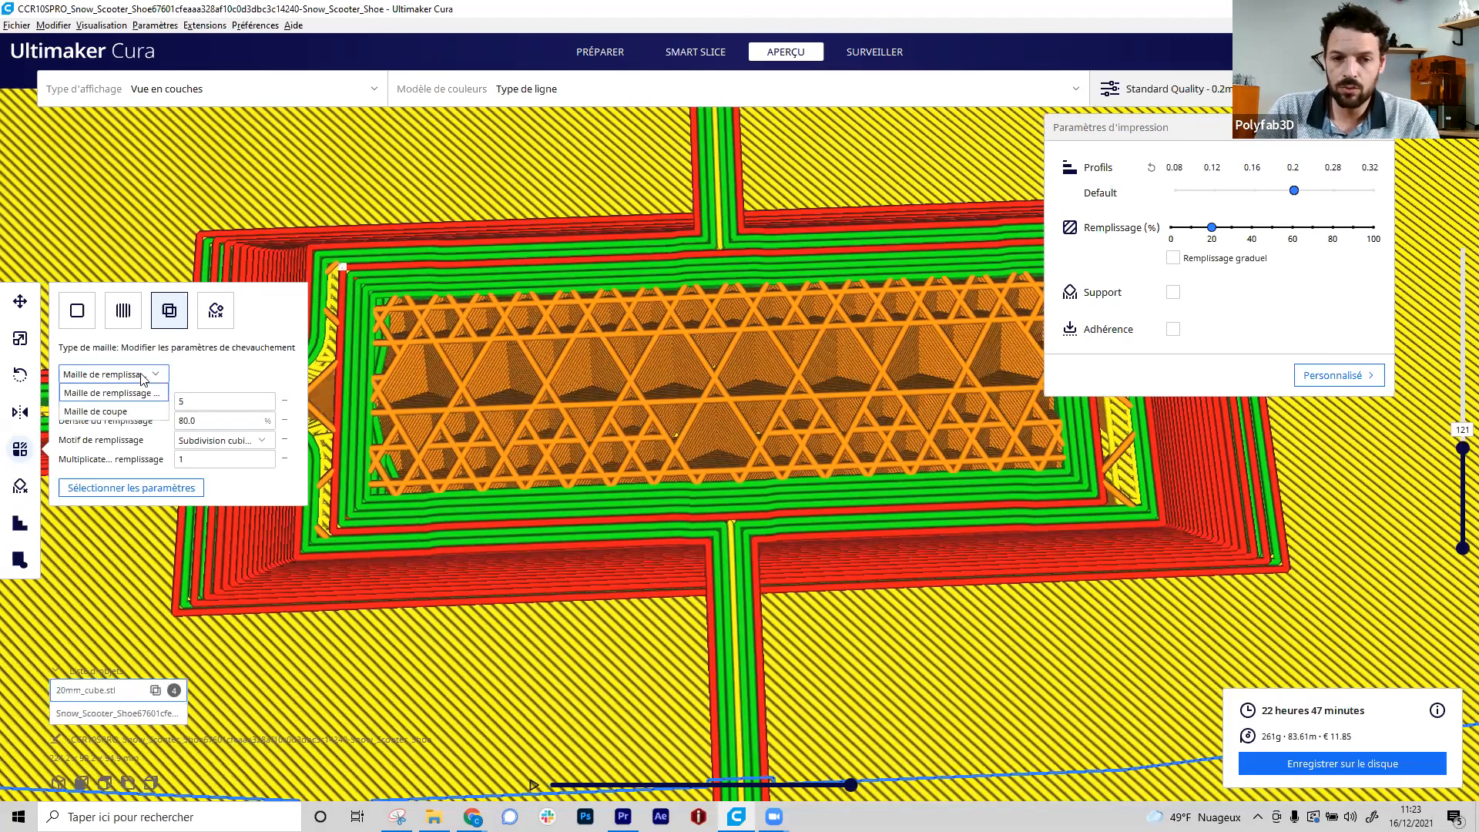
click(129, 413)
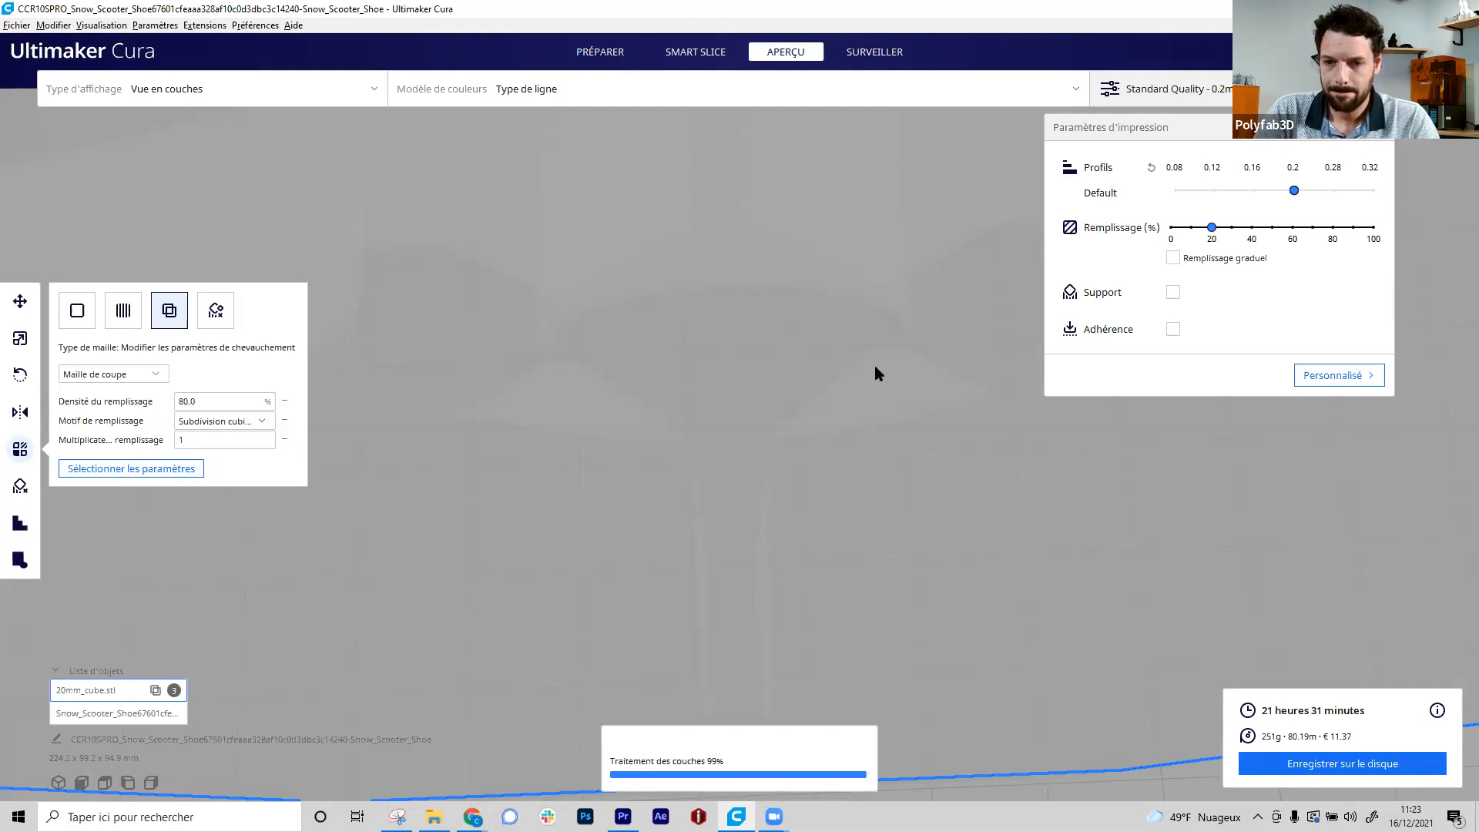
- Examine how the cutting mesh changes the walls and infill around the central mount, between about layers 104 and 131
scroll(693, 490, up, 5)
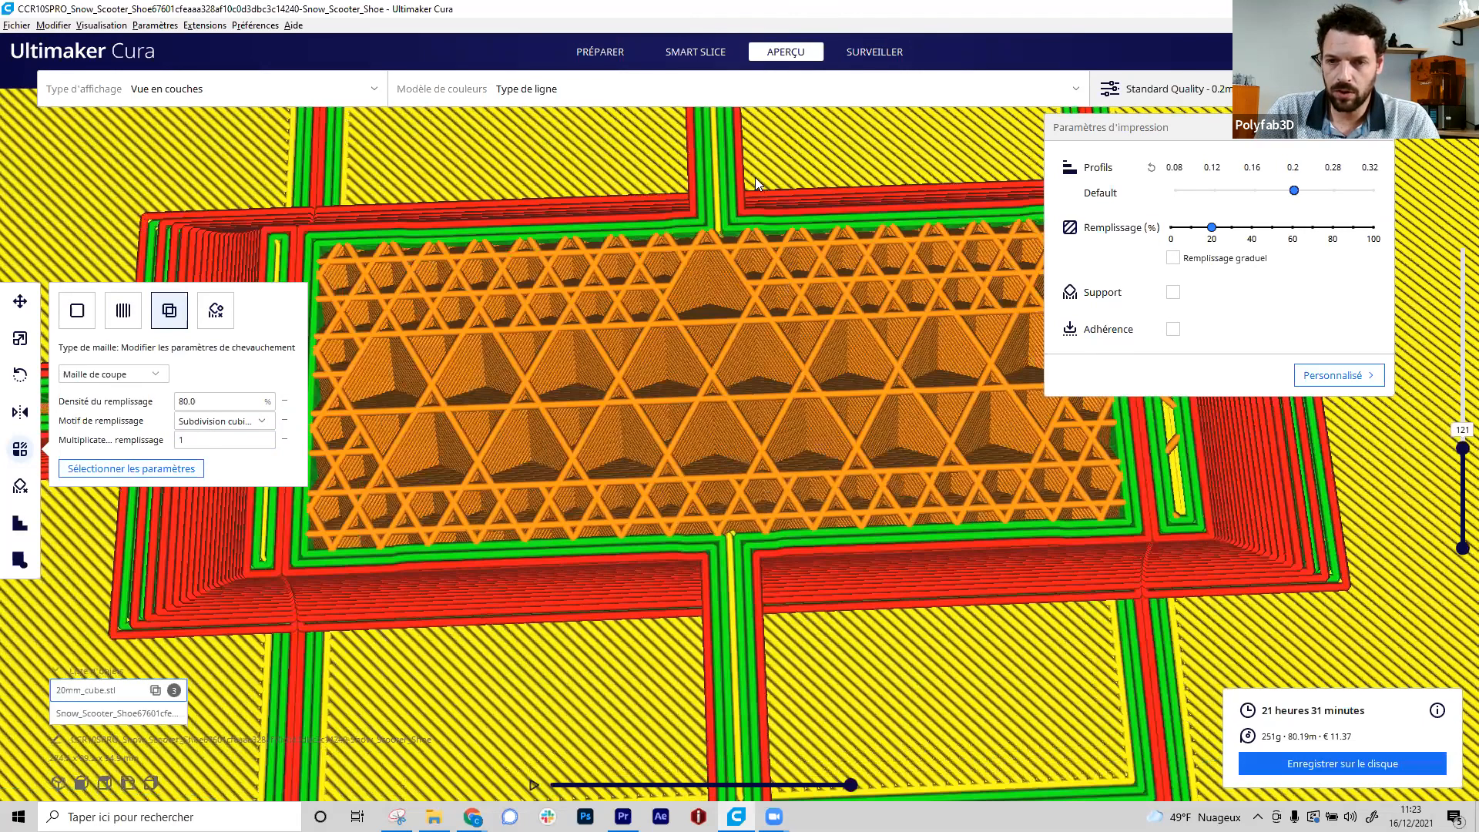
scroll(779, 613, down, 4)
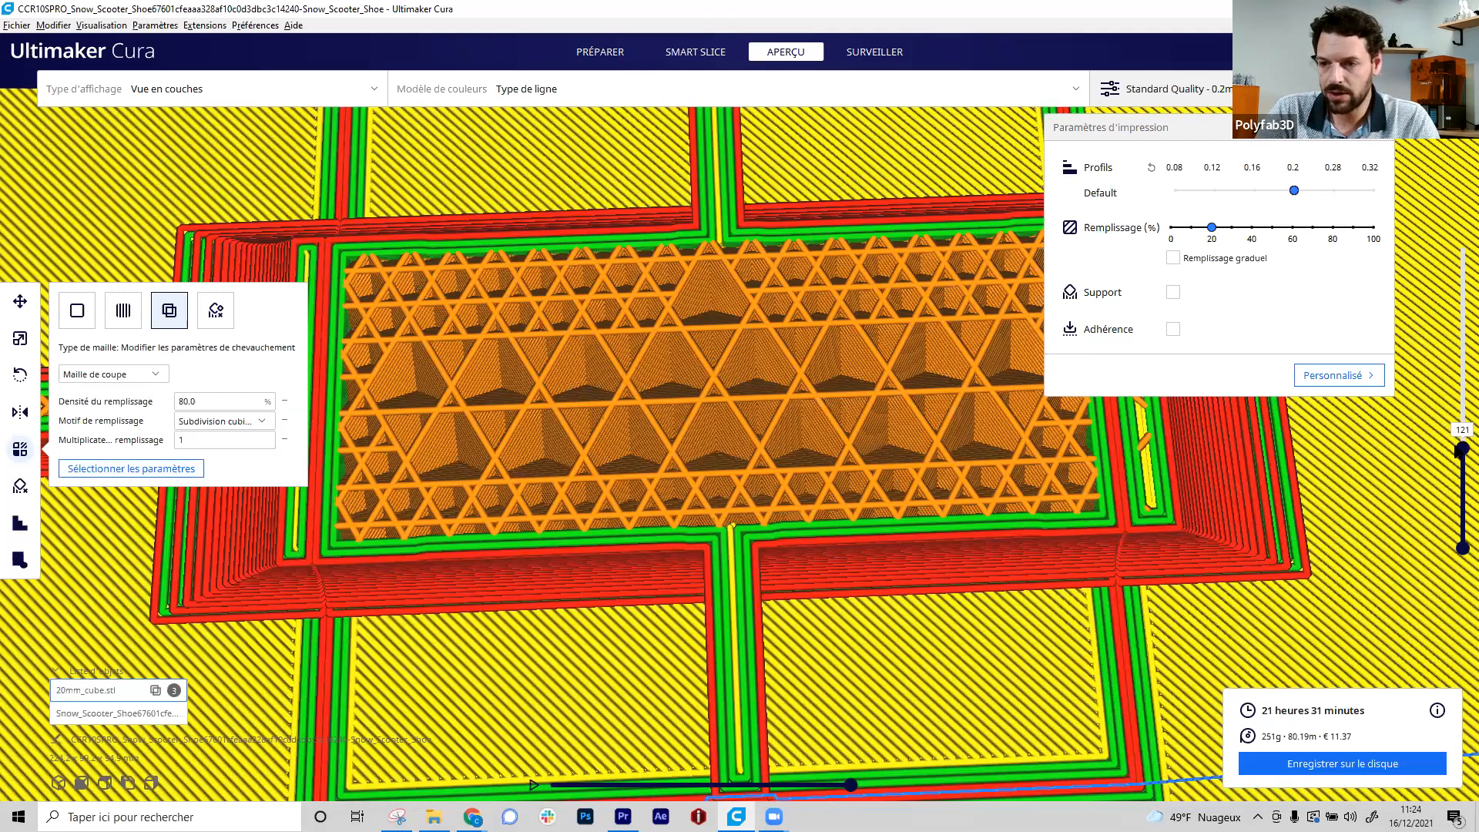
drag(1462, 453, 1458, 467)
key(Down)
key(Down)
key(Down)
key(Down)
key(Down)
key(Down)
key(Down)
key(Down)
key(Down)
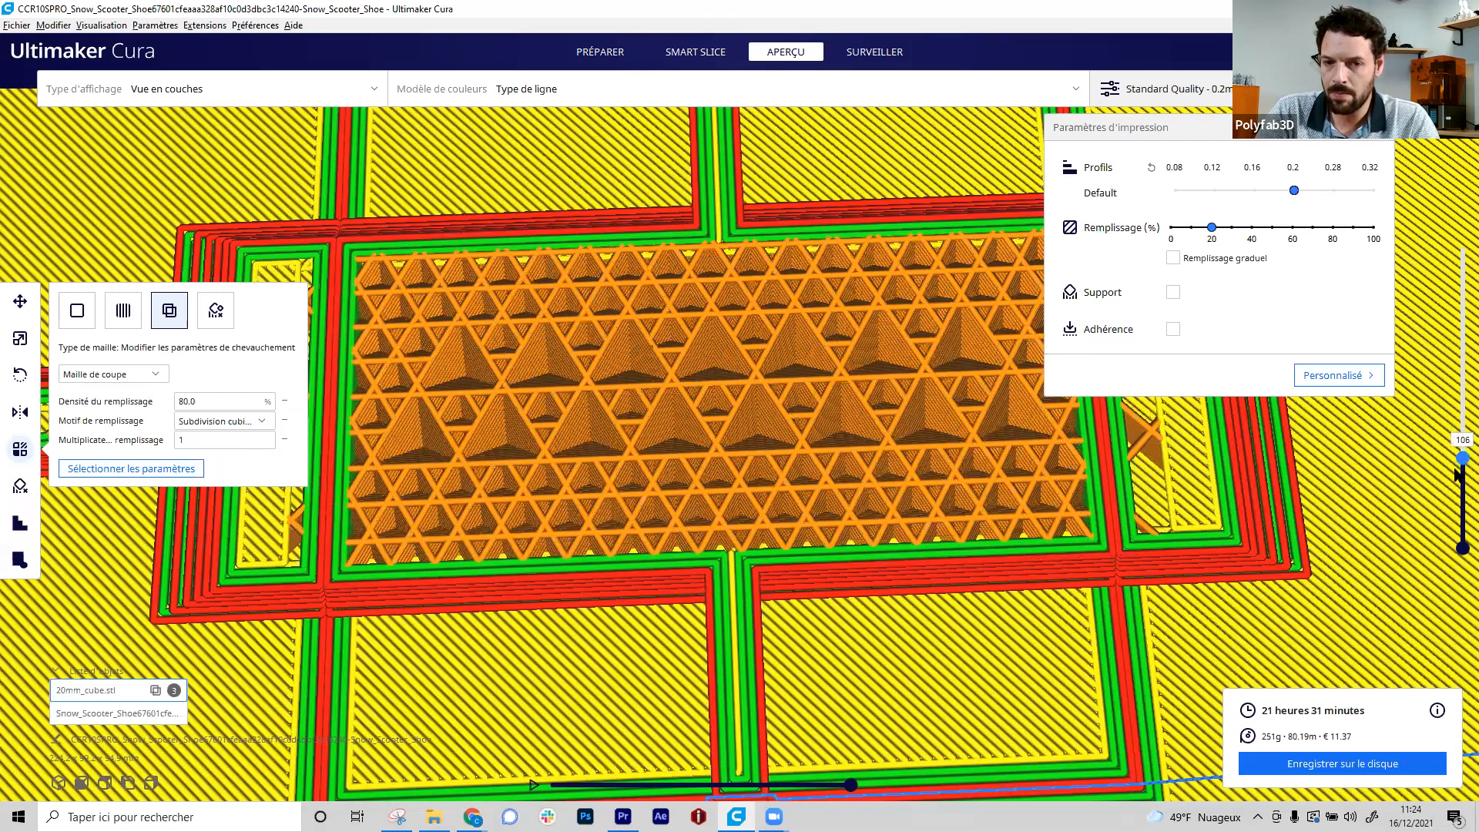
key(Up)
key(Up)
key(Up)
key(Up)
key(Up)
key(Up)
key(Up)
key(Up)
key(Up)
key(Up)
key(Up)
key(Up)
key(Up)
key(Up)
key(Up)
key(Up)
key(Up)
key(Up)
key(Up)
key(Up)
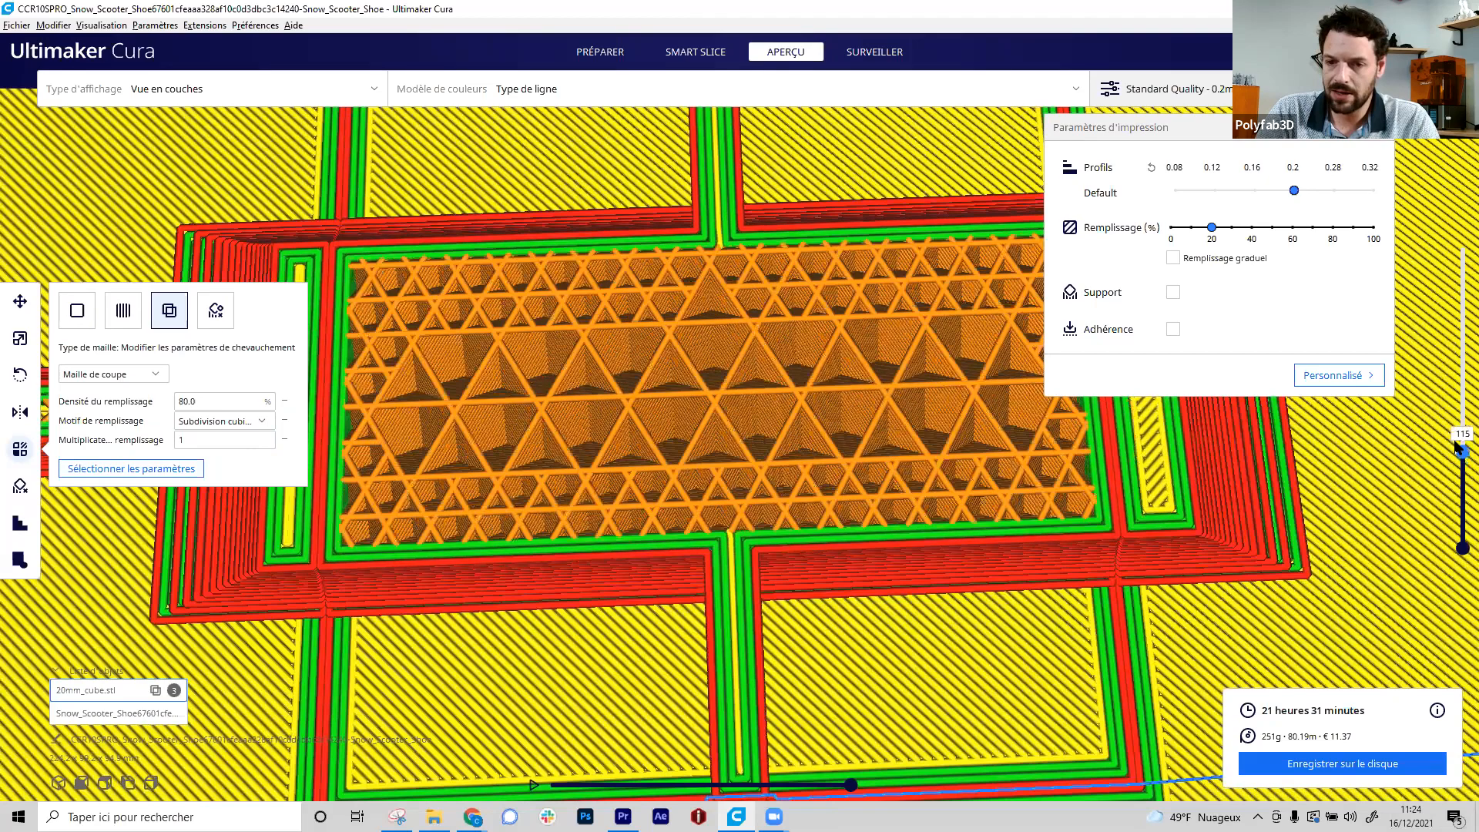
drag(1456, 444, 1456, 464)
key(Down)
key(Down)
key(Down)
key(Down)
key(Down)
key(Down)
key(Down)
key(Down)
key(Down)
key(Down)
key(Down)
key(Down)
key(Down)
key(Down)
key(Down)
key(Down)
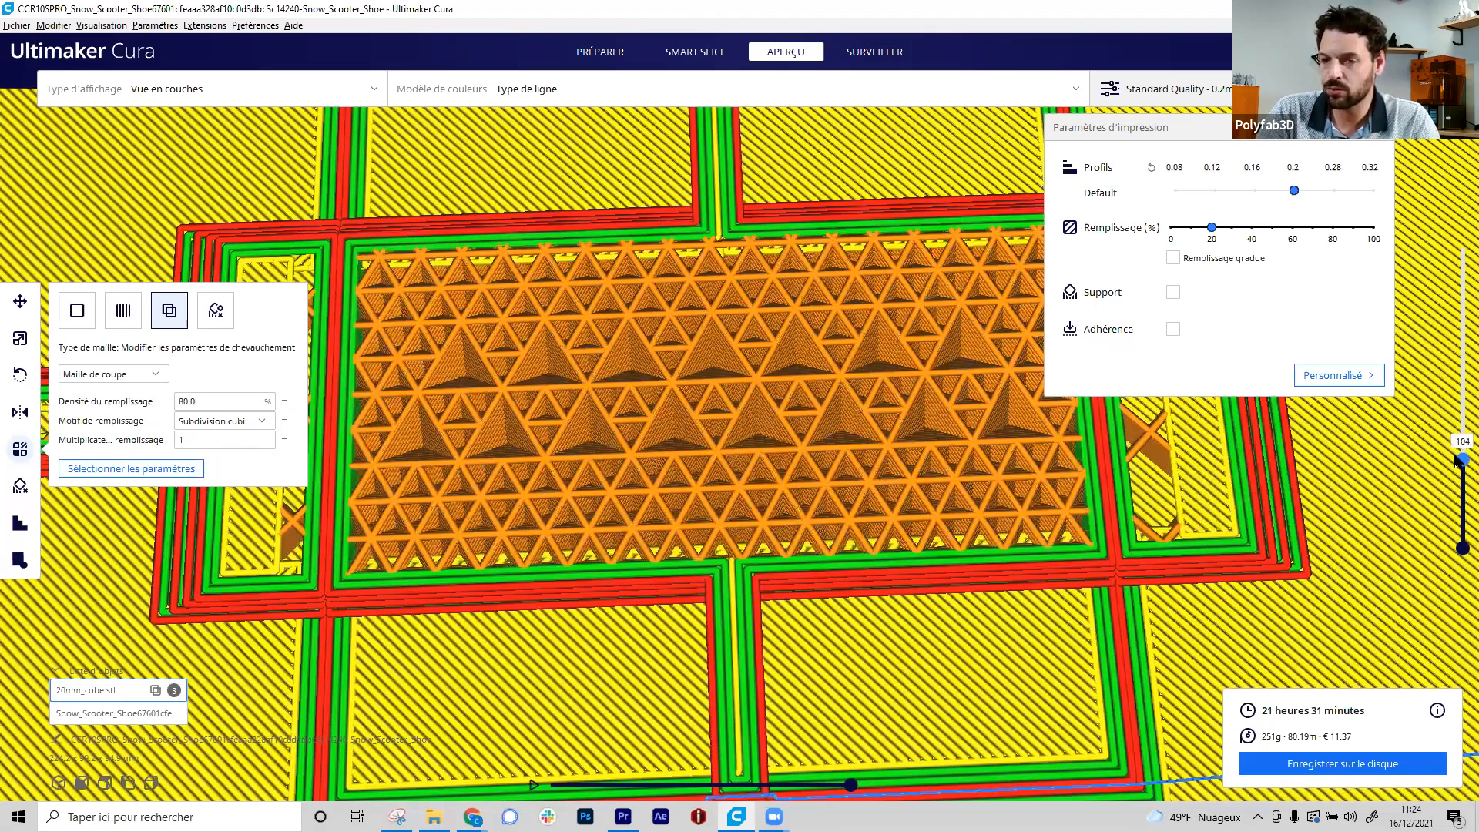
key(Up)
key(Up)
key(Up)
key(Up)
key(Up)
key(Up)
key(Up)
key(Up)
key(Up)
key(Up)
key(Up)
key(Up)
key(Up)
key(Up)
key(Up)
key(Up)
key(Up)
key(Up)
key(Up)
key(Up)
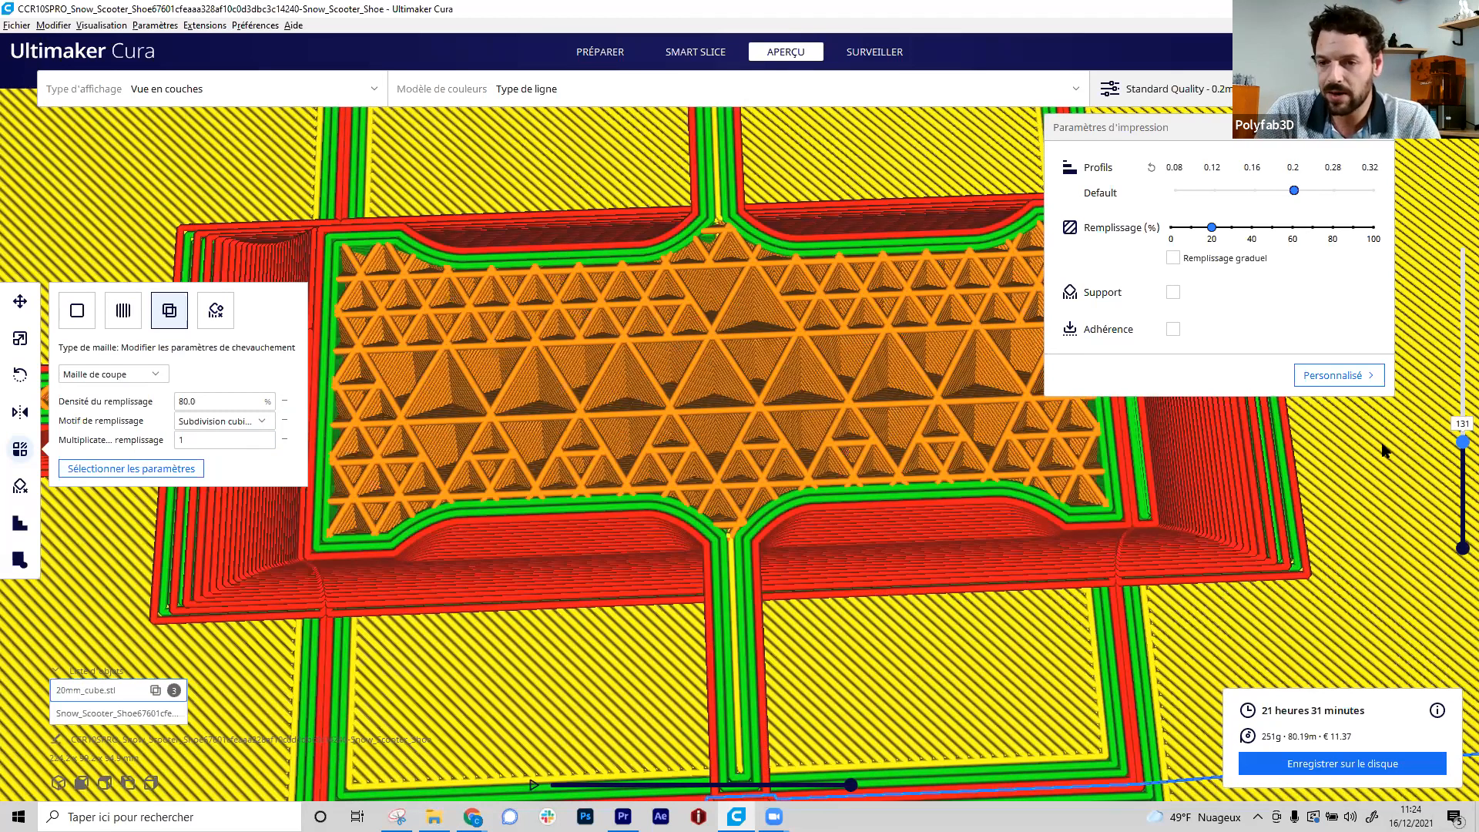
key(Down)
key(Down)
key(Down)
key(Down)
key(Down)
key(Down)
key(Down)
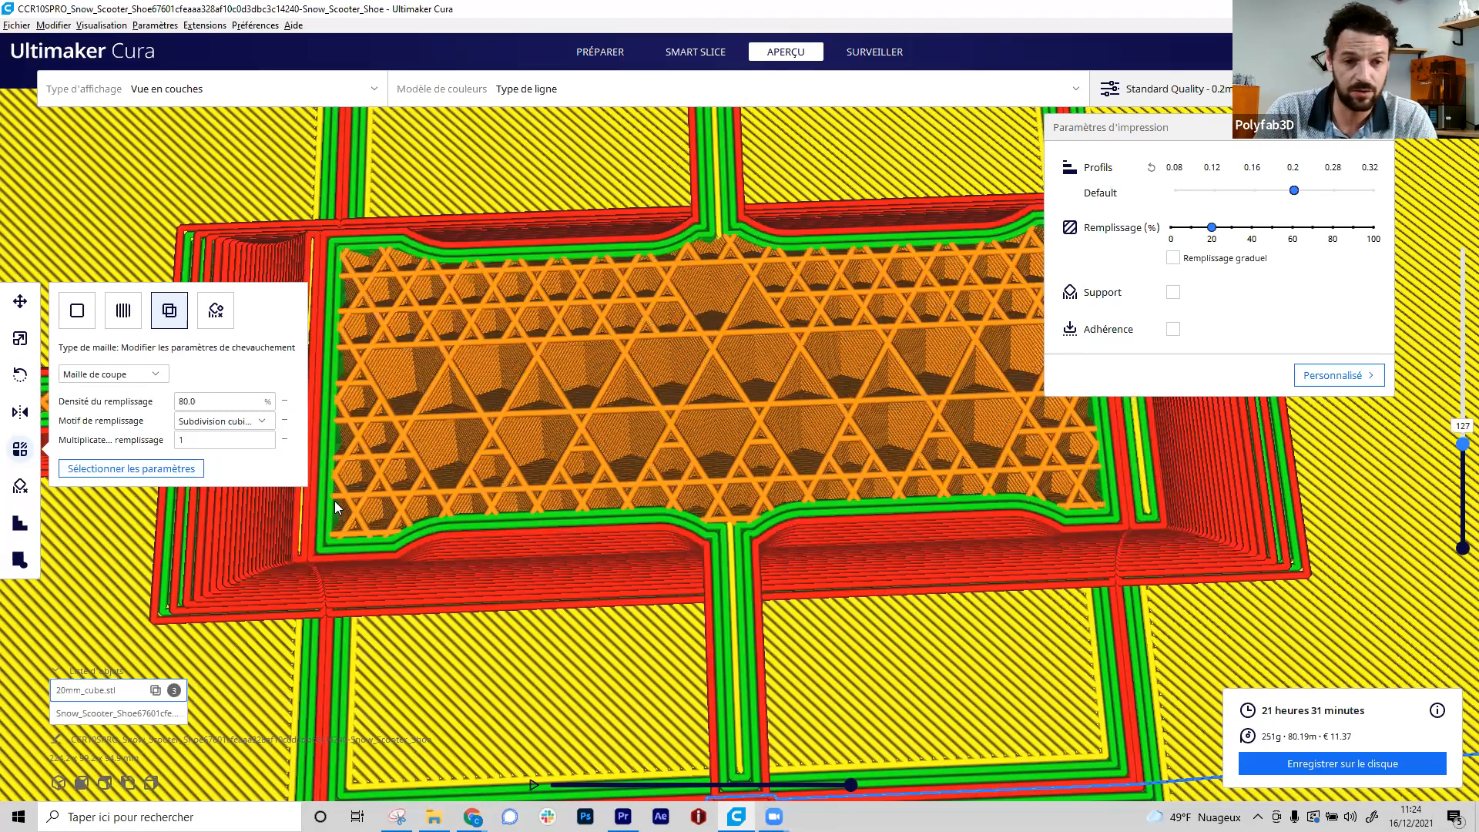
- Add the wall line count to the cutting mesh's settings, set it to 5 and slice the plate
click(131, 468)
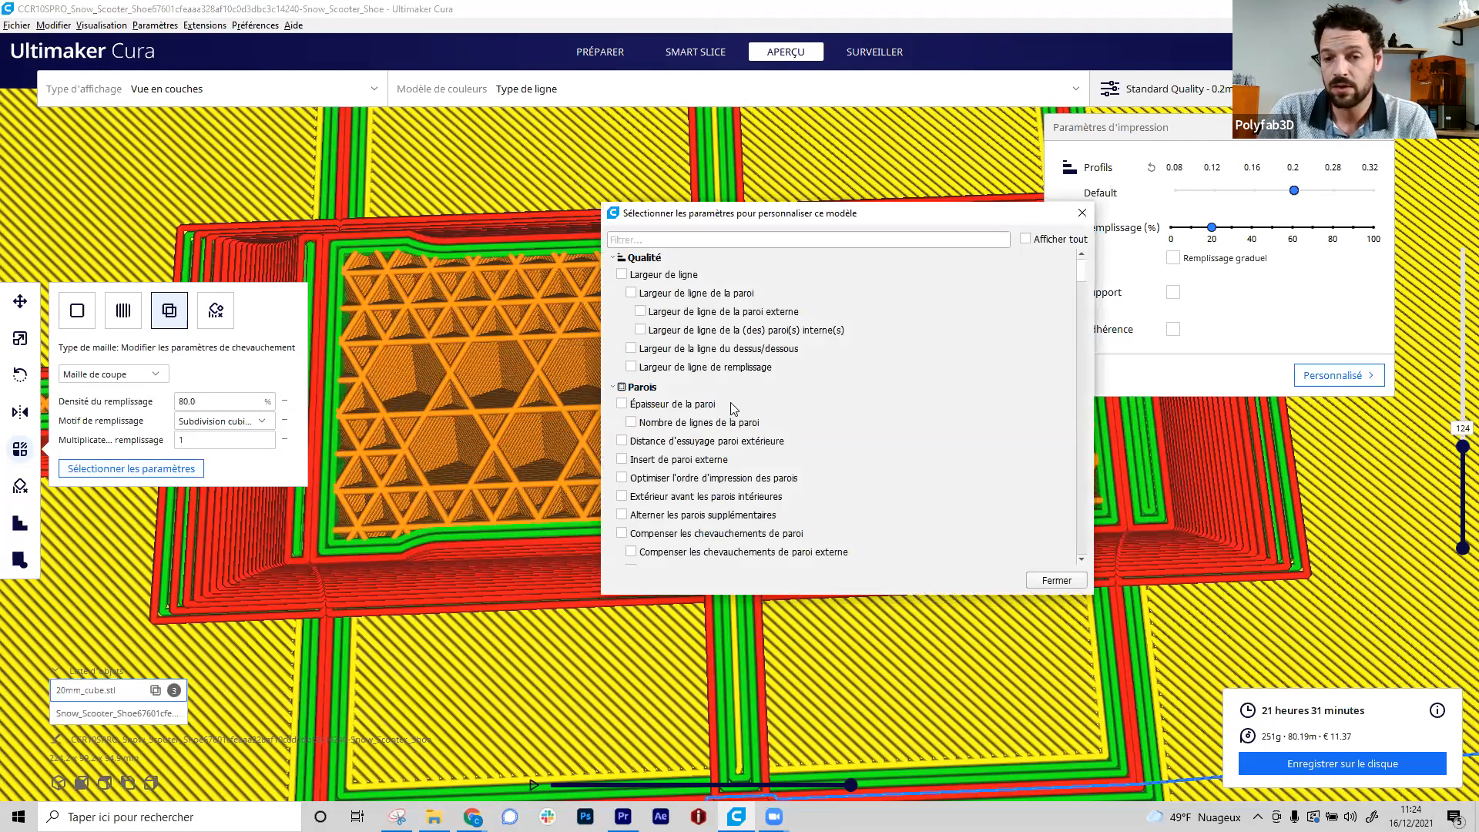
scroll(732, 407, down, 1)
click(632, 379)
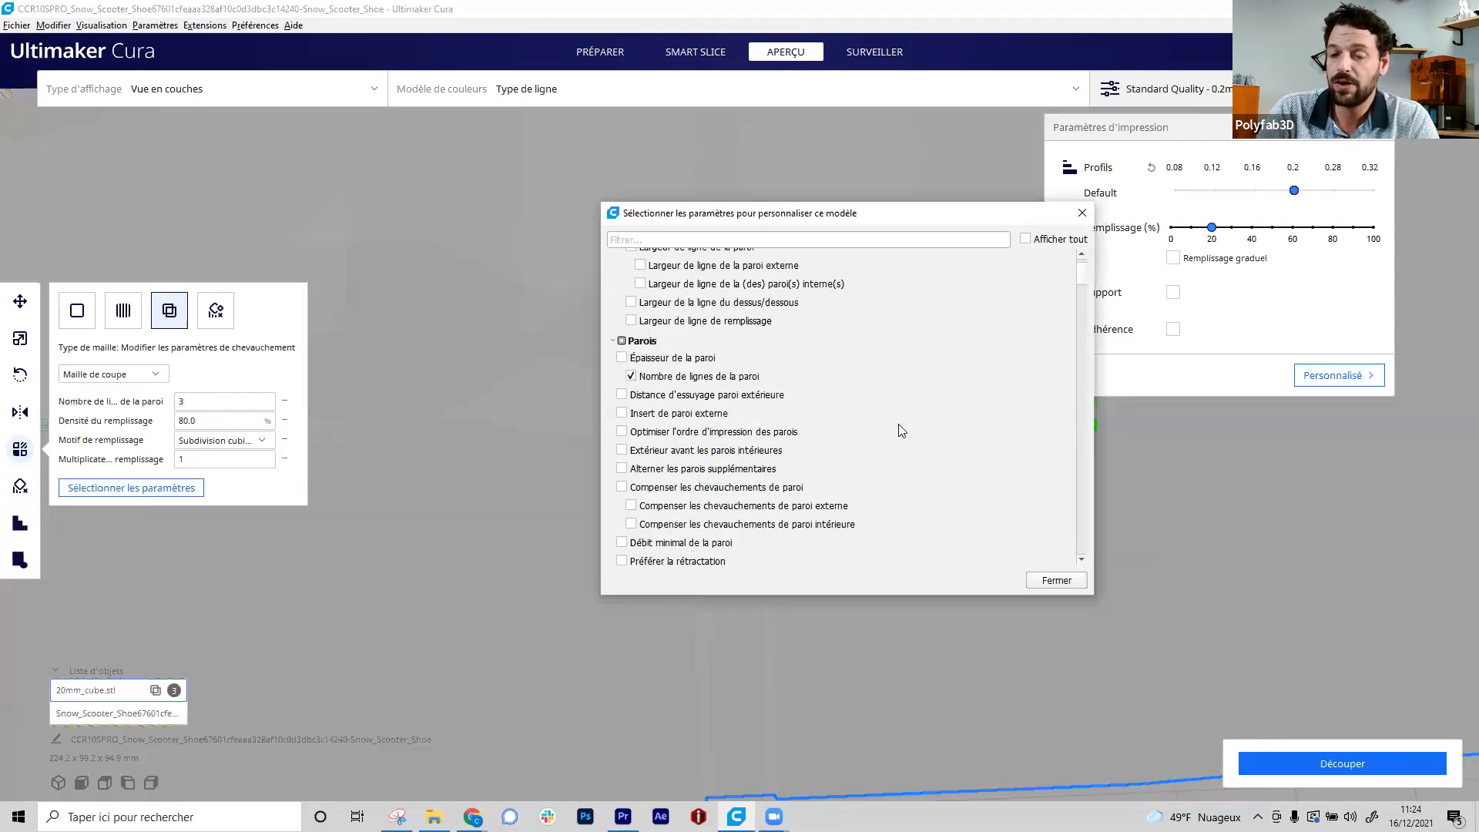
click(1057, 580)
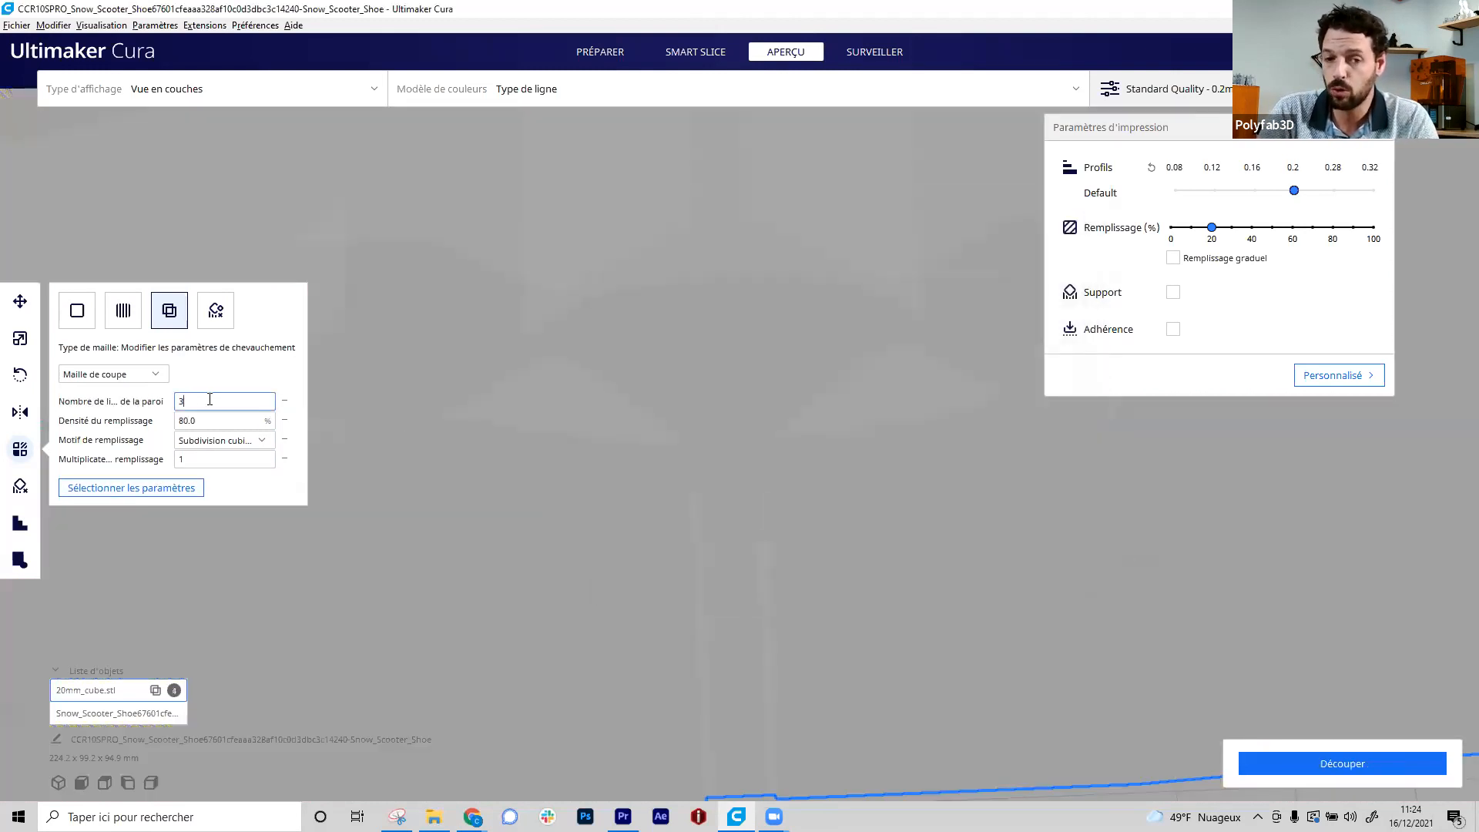
key(BackSpace)
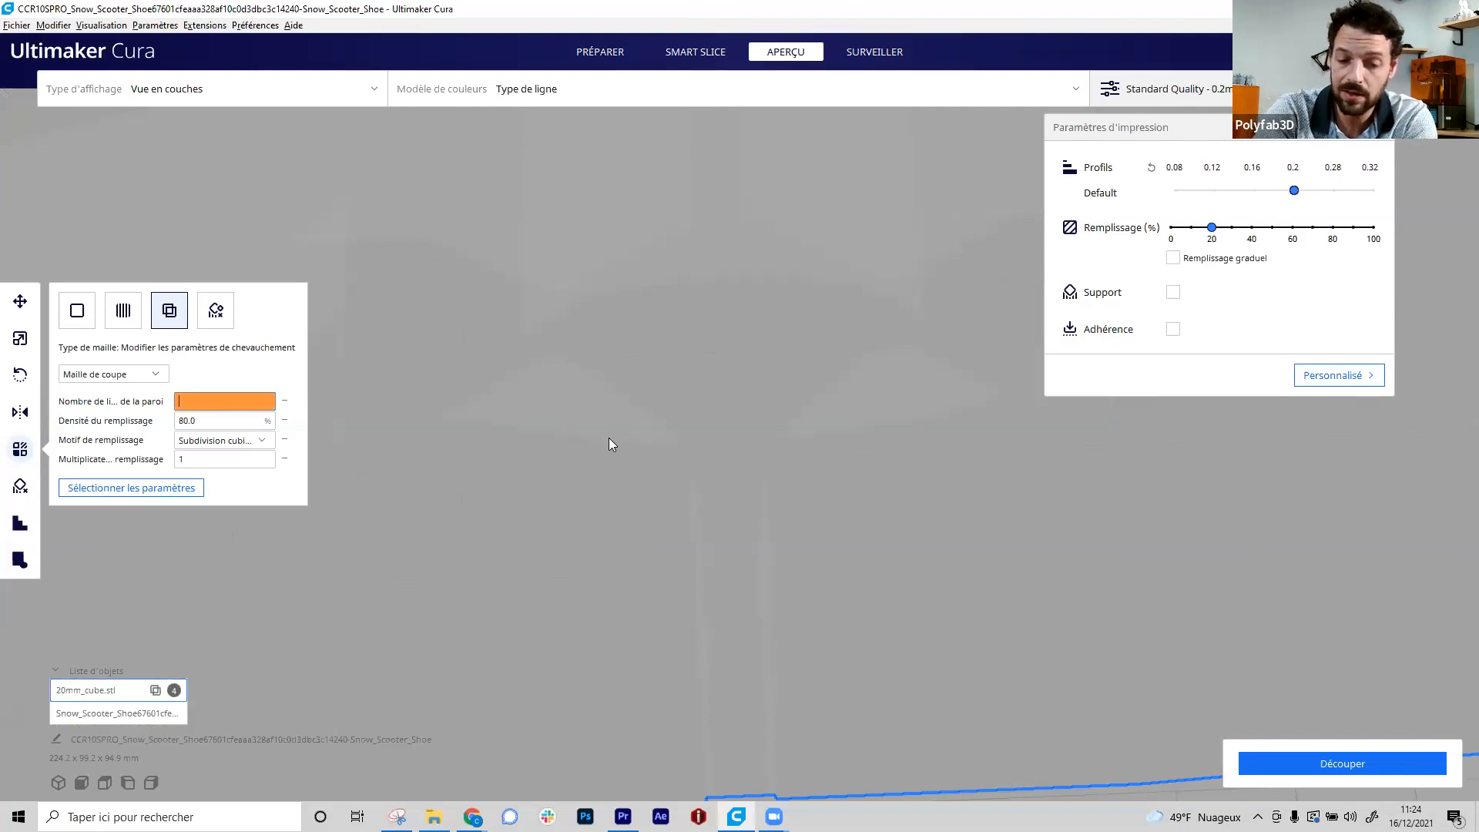
text(5)
click(1346, 763)
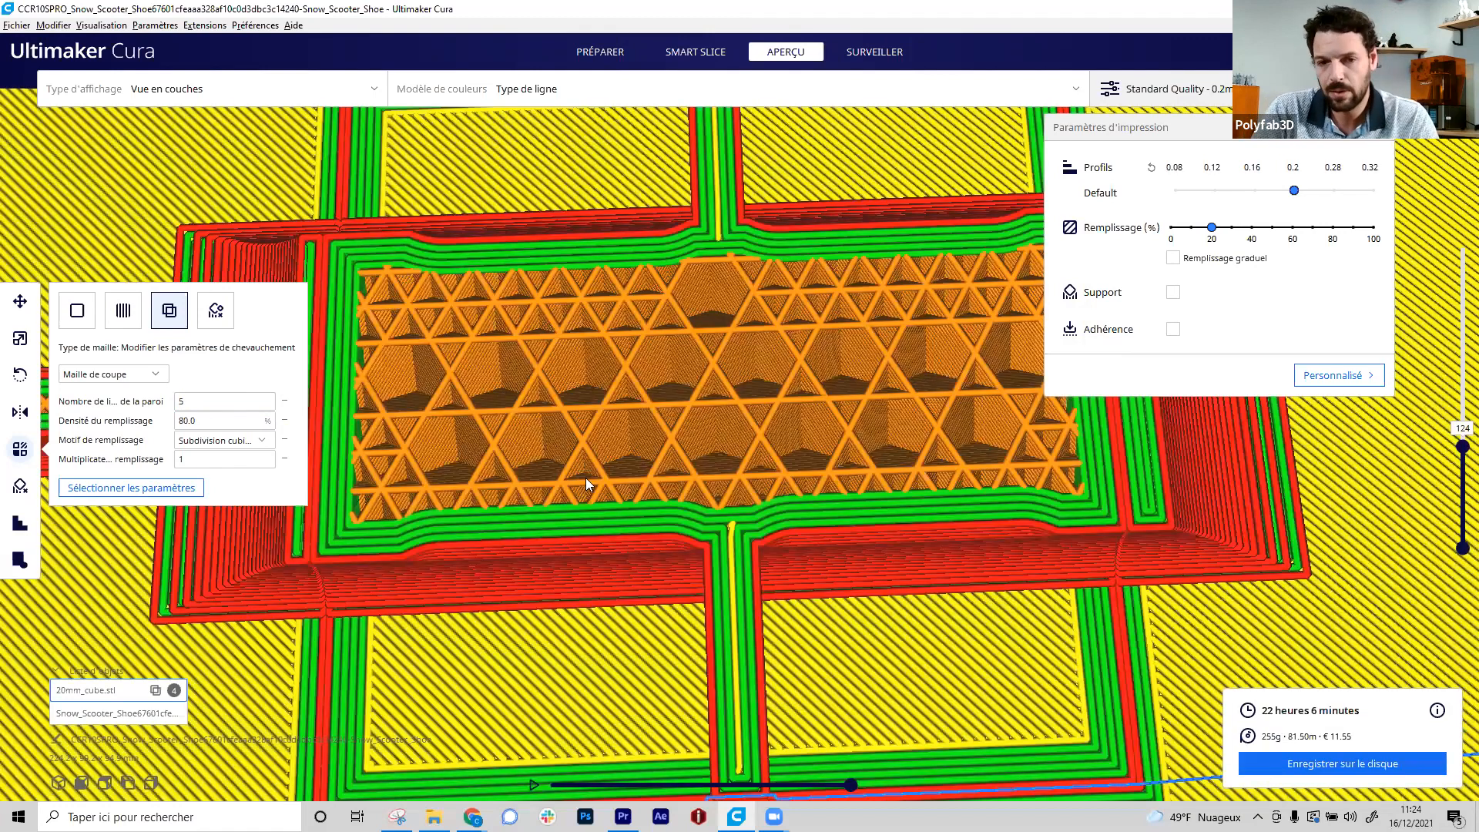
- Examine the thickened walls where the cutting mesh overlaps the central mount, between about layers 104 and 191
scroll(180, 372, down, 5)
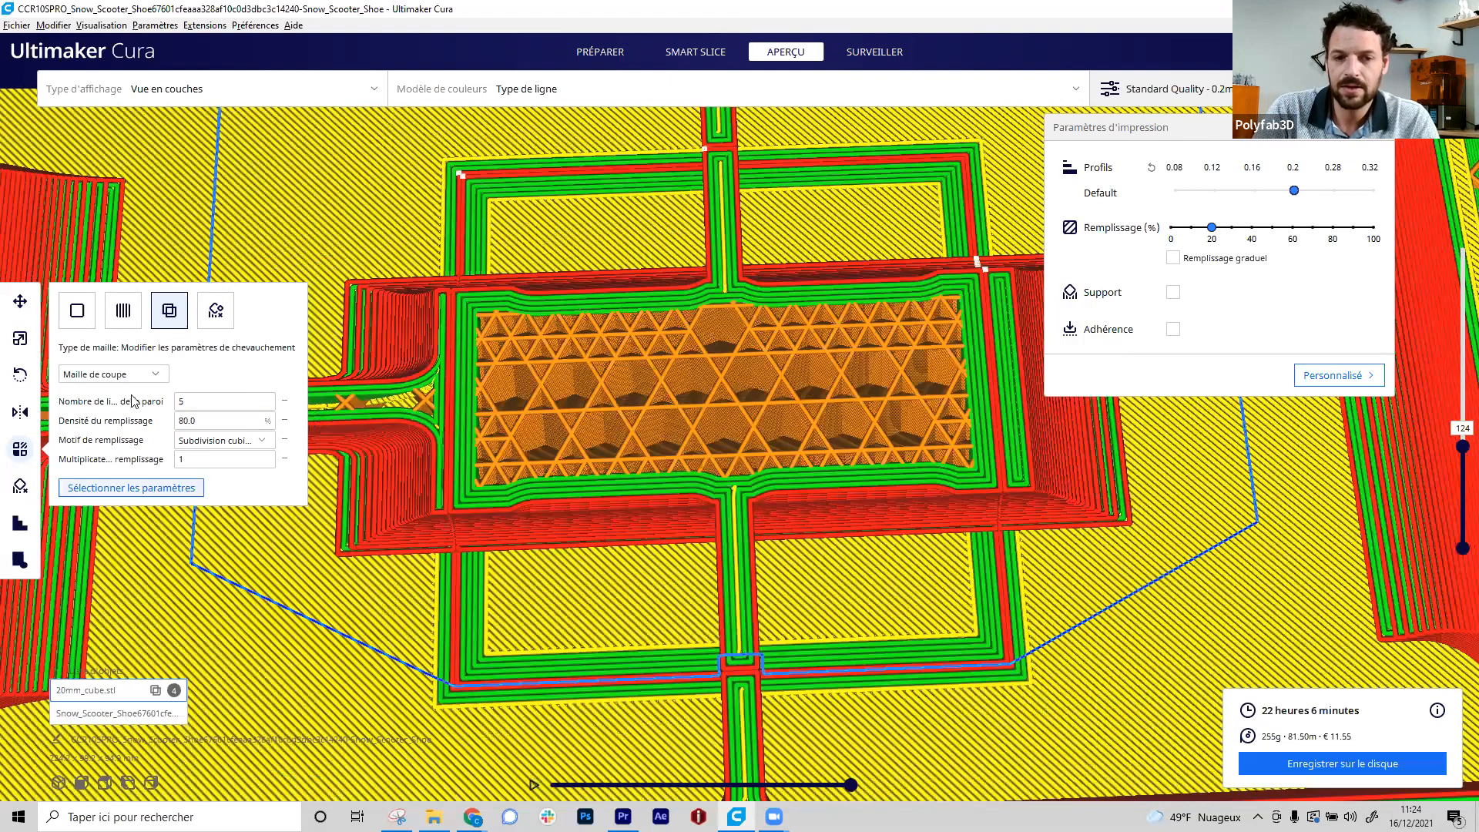
drag(1461, 448, 1458, 452)
key(Down)
key(Down)
key(Down)
key(Down)
key(Down)
key(Down)
key(Down)
key(Down)
key(Down)
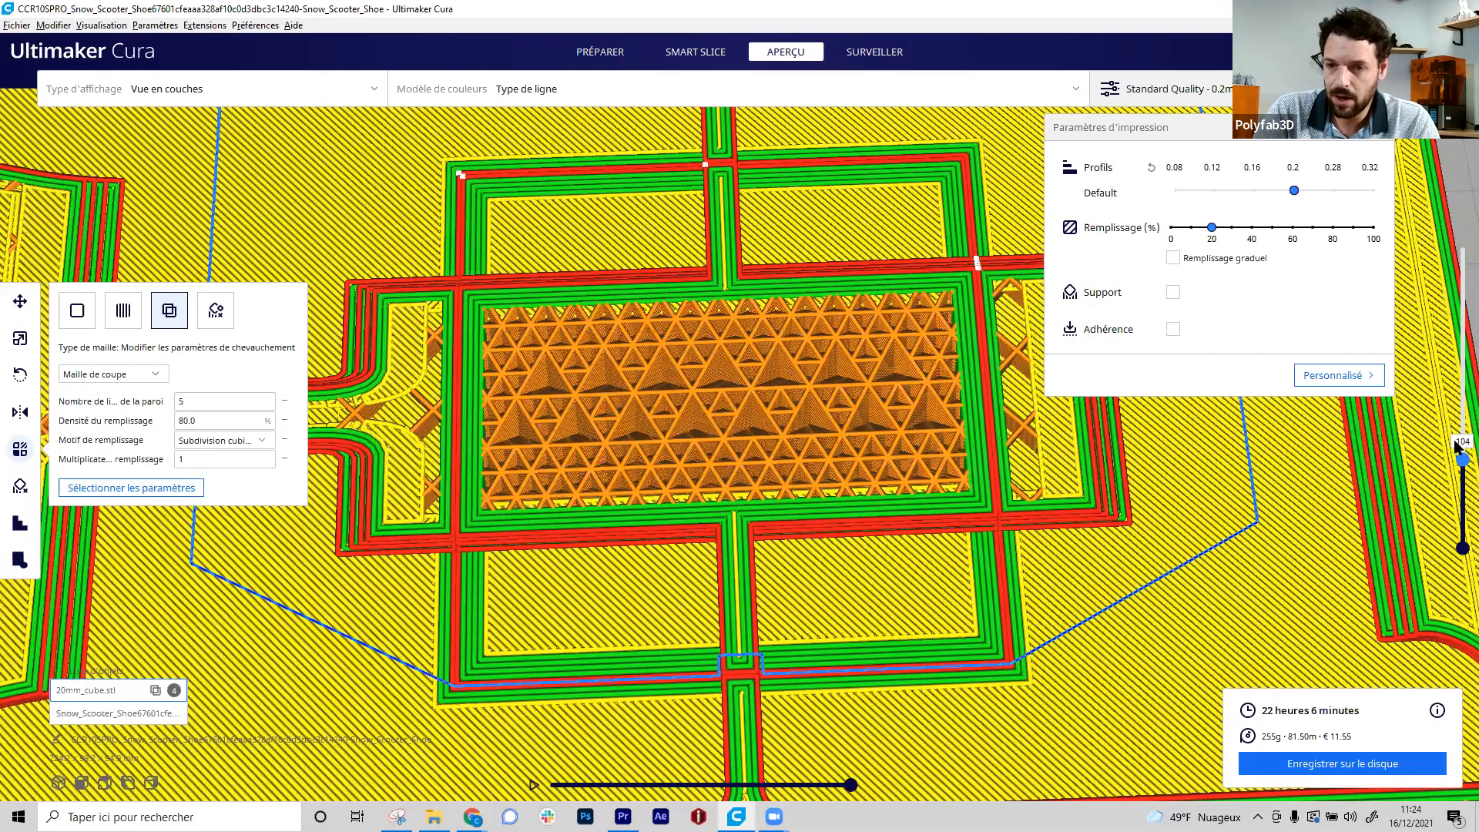
key(Up)
key(Up)
key(Up)
key(Up)
key(Up)
key(Up)
key(Up)
key(Up)
key(Up)
key(Up)
key(Up)
key(Up)
key(Up)
key(Up)
key(Up)
key(Up)
key(Up)
key(Up)
key(Up)
key(Up)
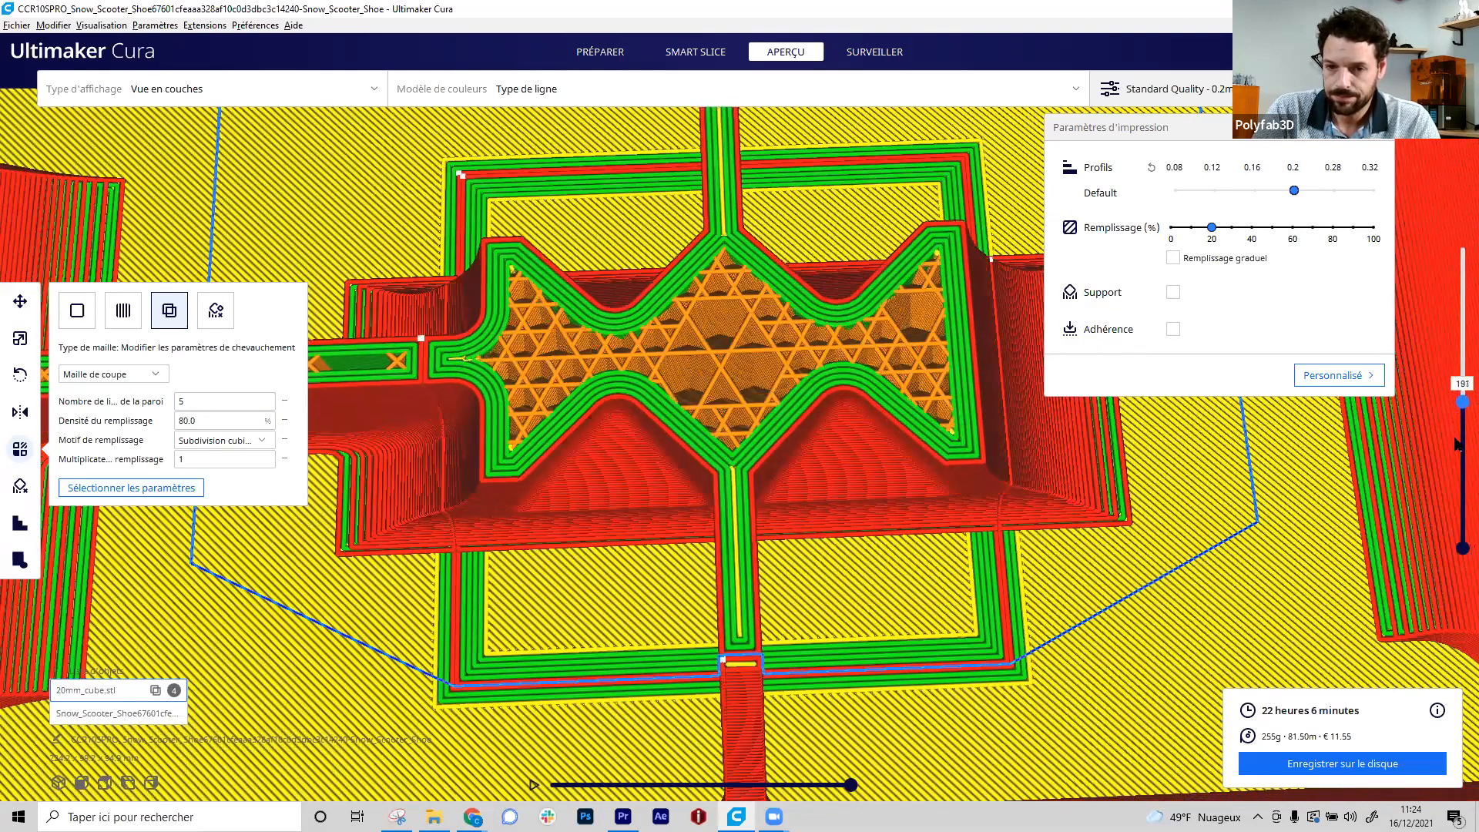
drag(1458, 445, 1459, 452)
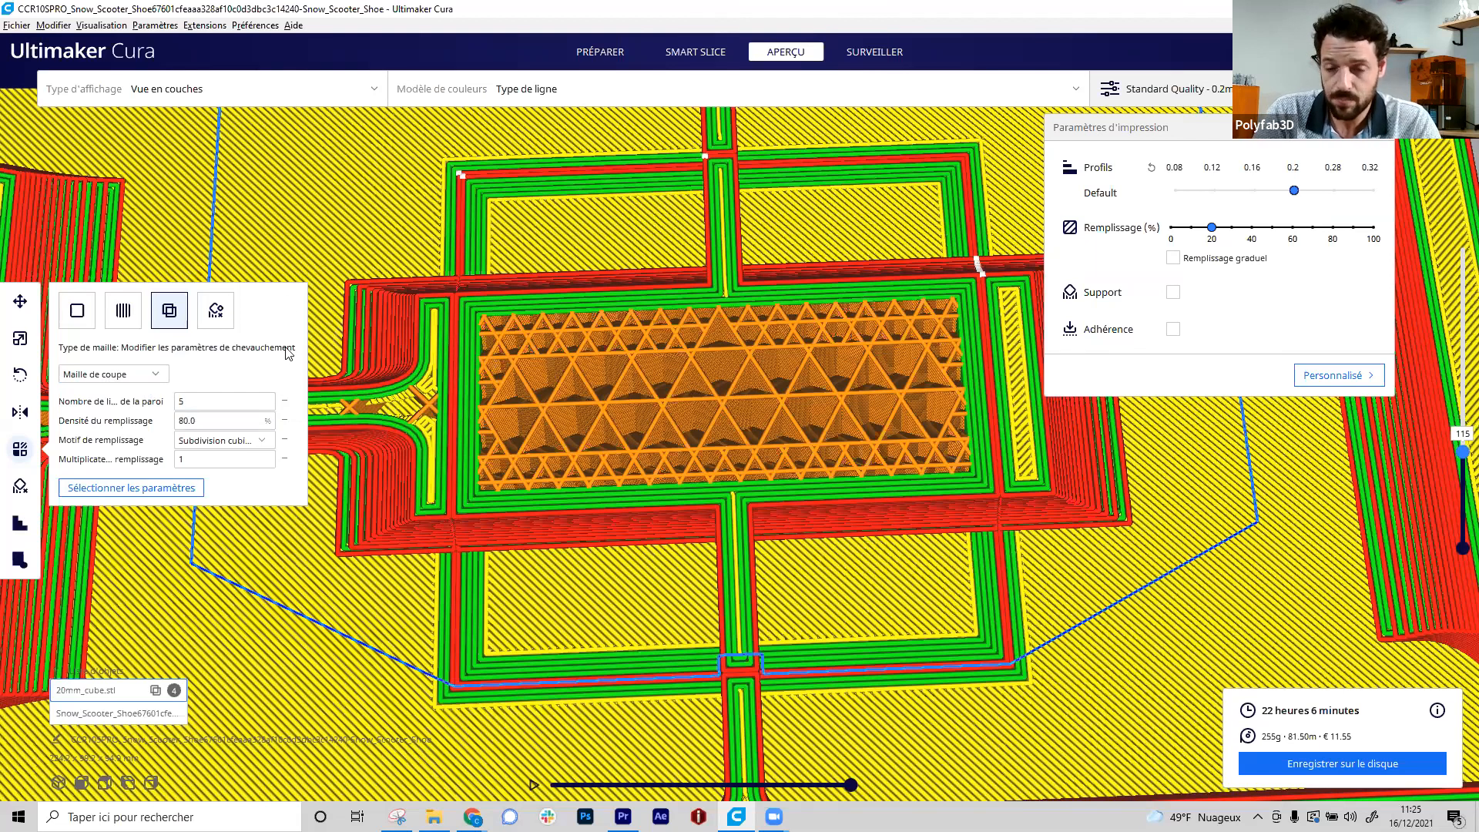
drag(1457, 449, 1336, 423)
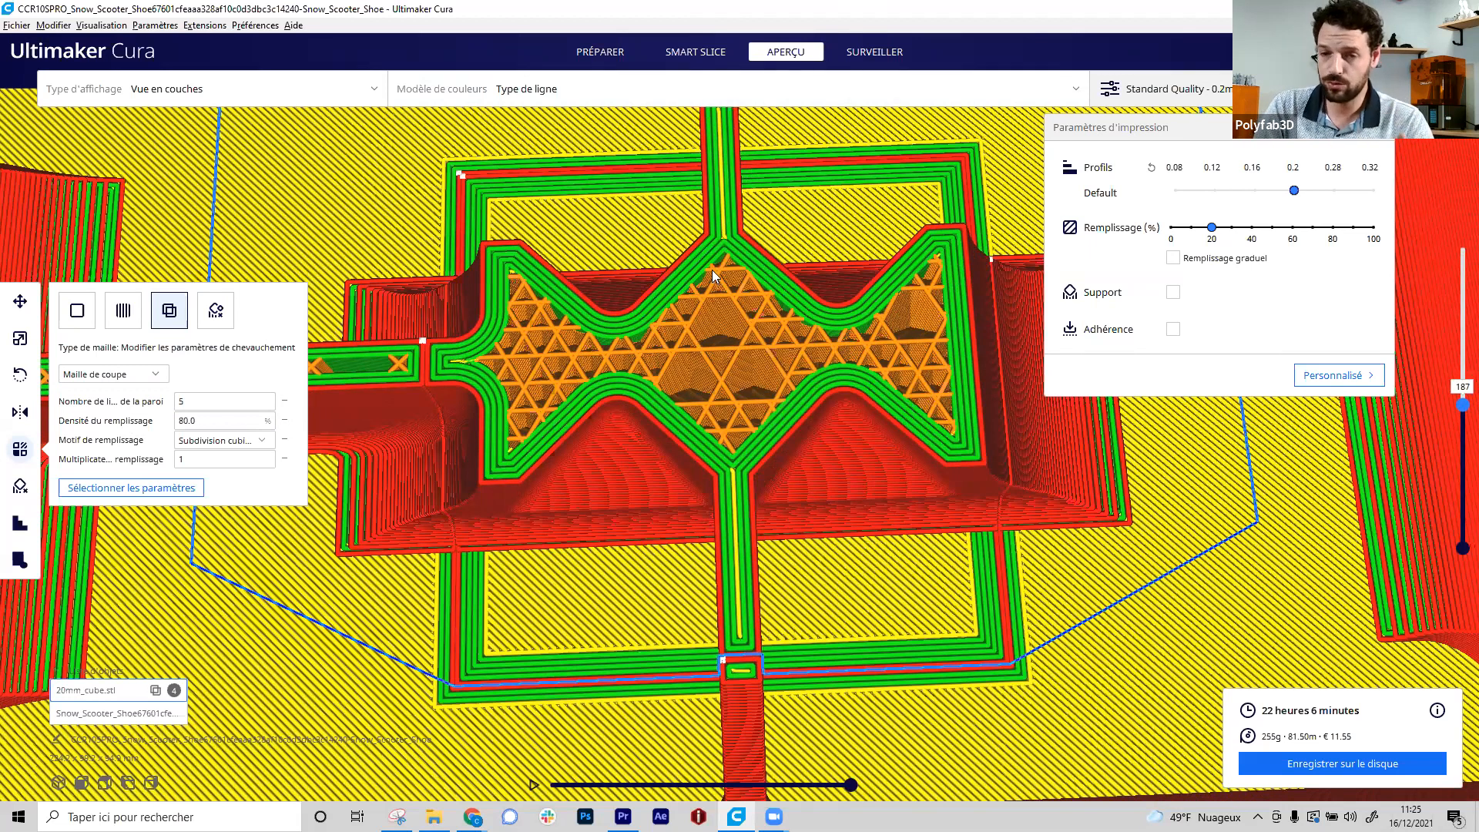
- Inspect the reinforced zone within the whole shoe at layer 187, and compare it with the lower layers around layer 83
scroll(770, 401, down, 3)
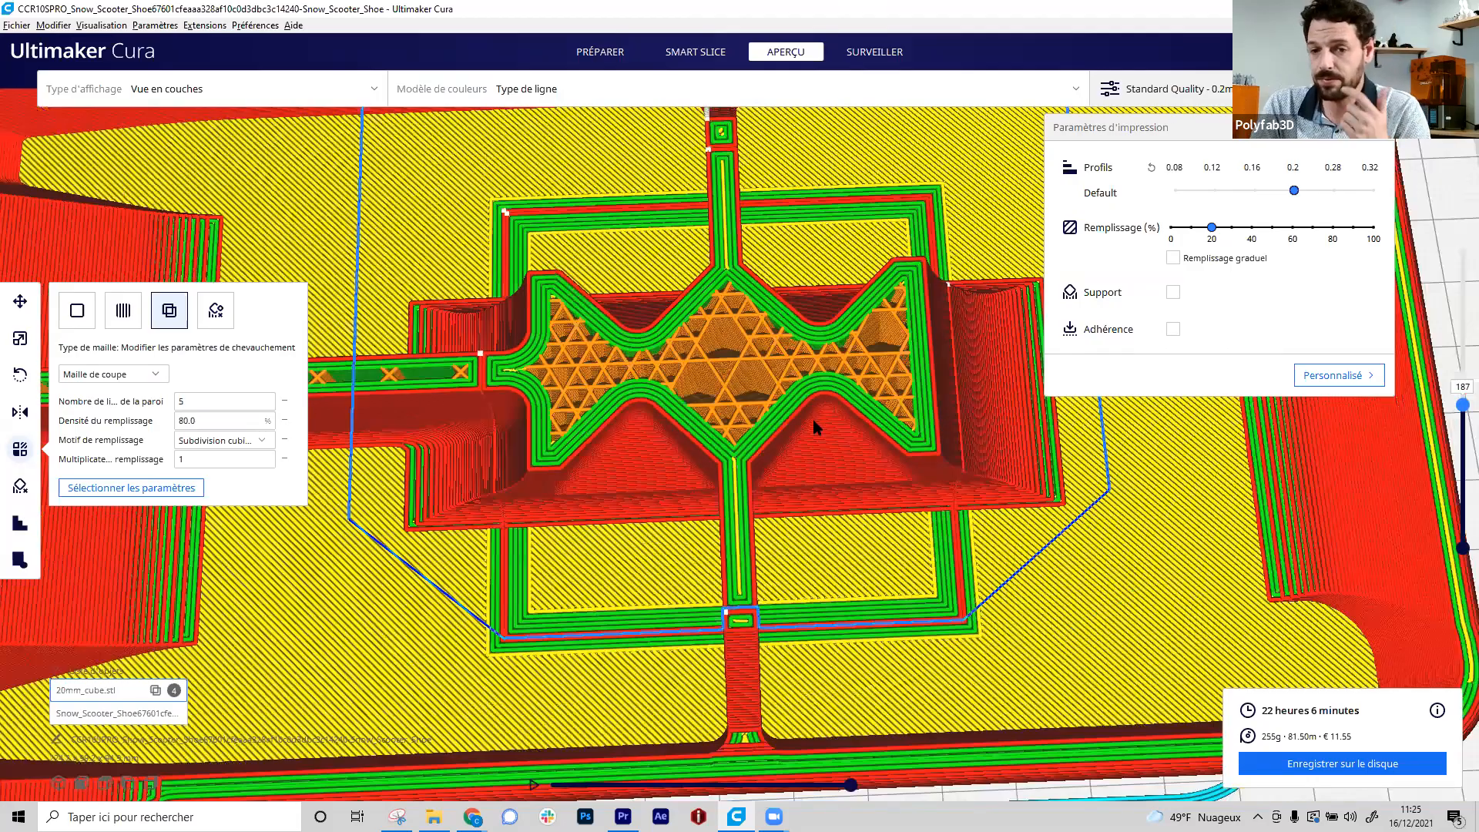
scroll(809, 393, down, 5)
right_drag(808, 393, 976, 248)
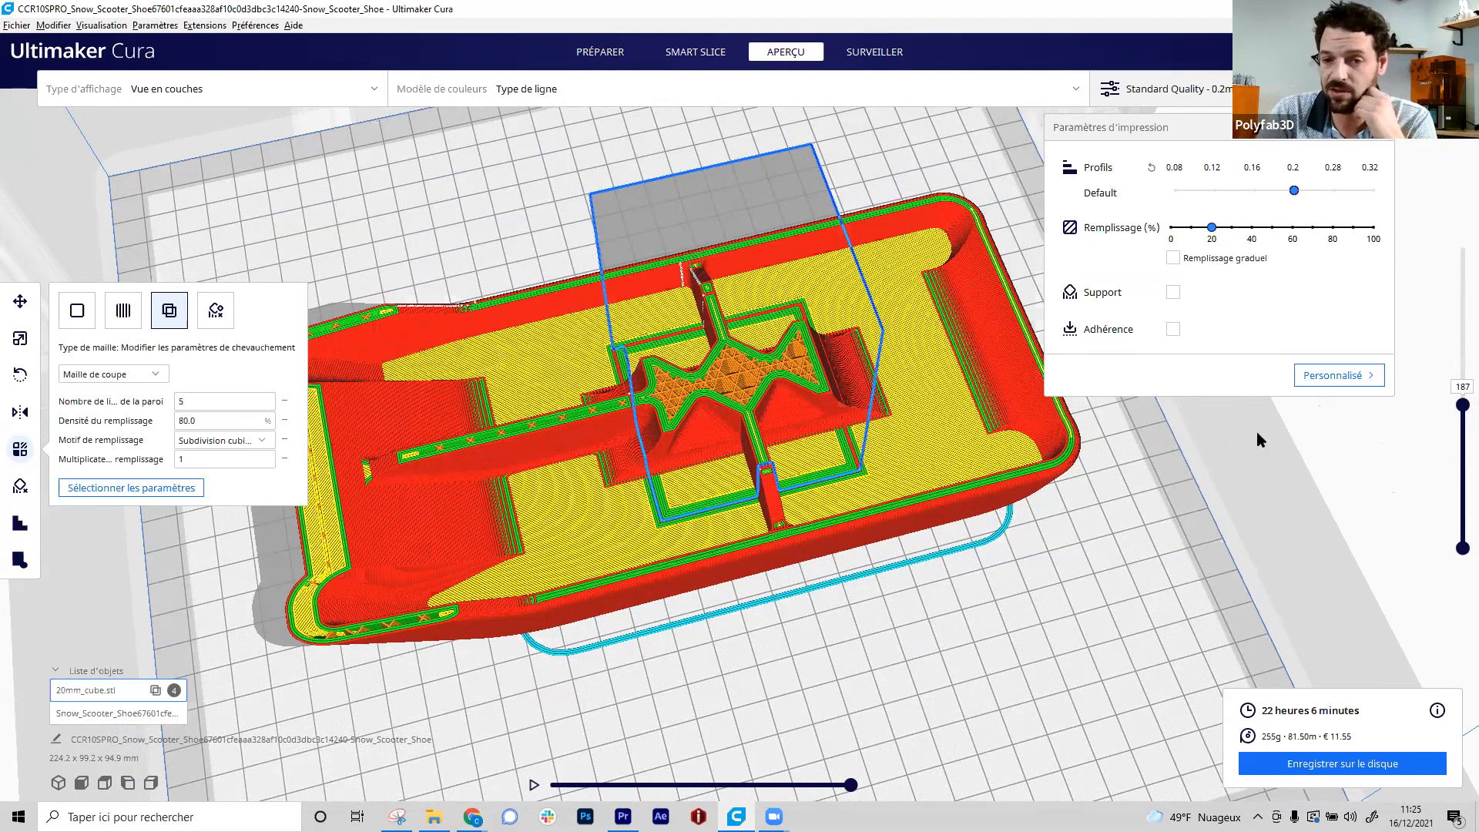
scroll(755, 493, up, 5)
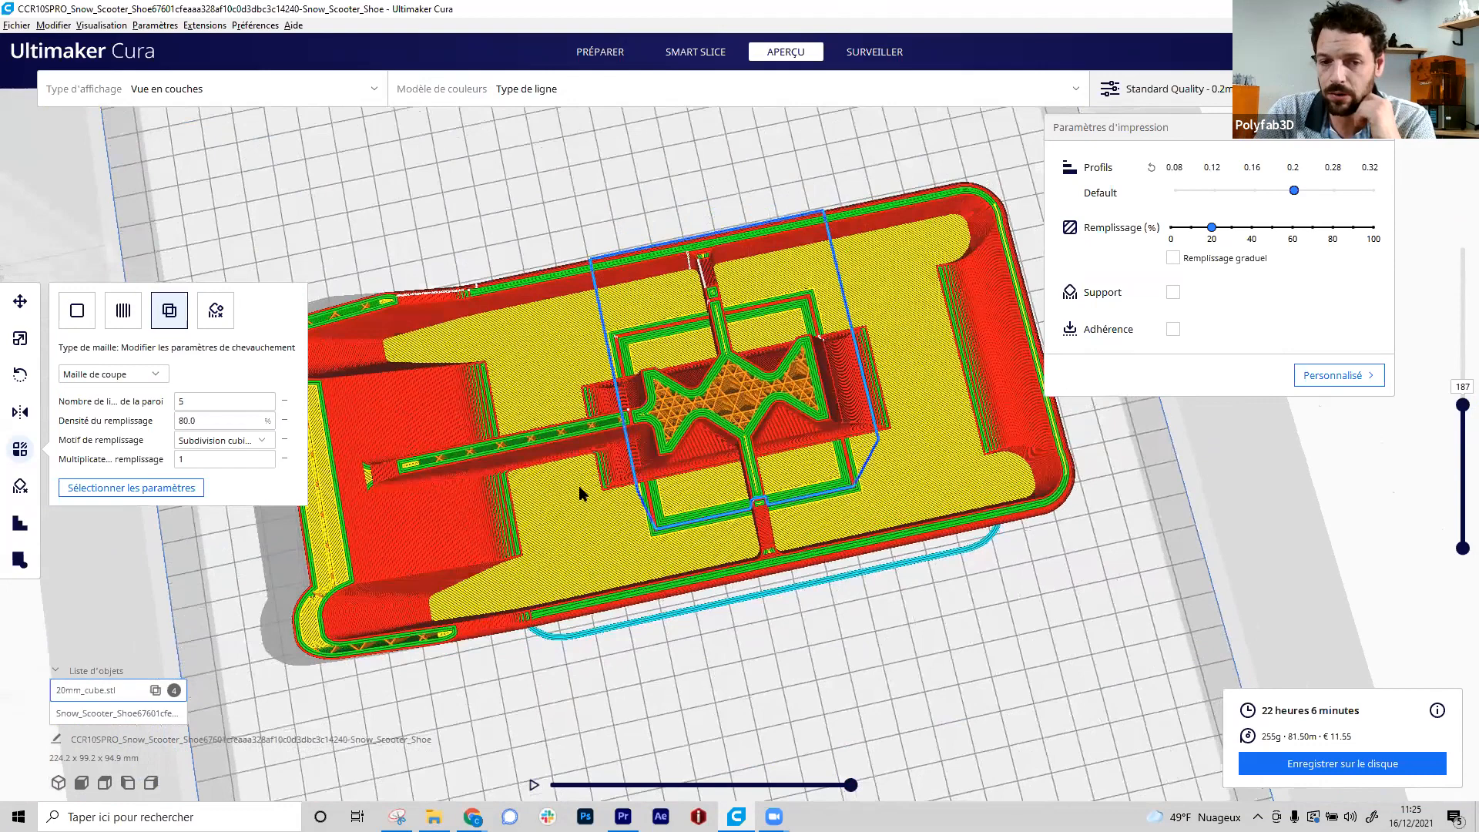
scroll(699, 312, up, 3)
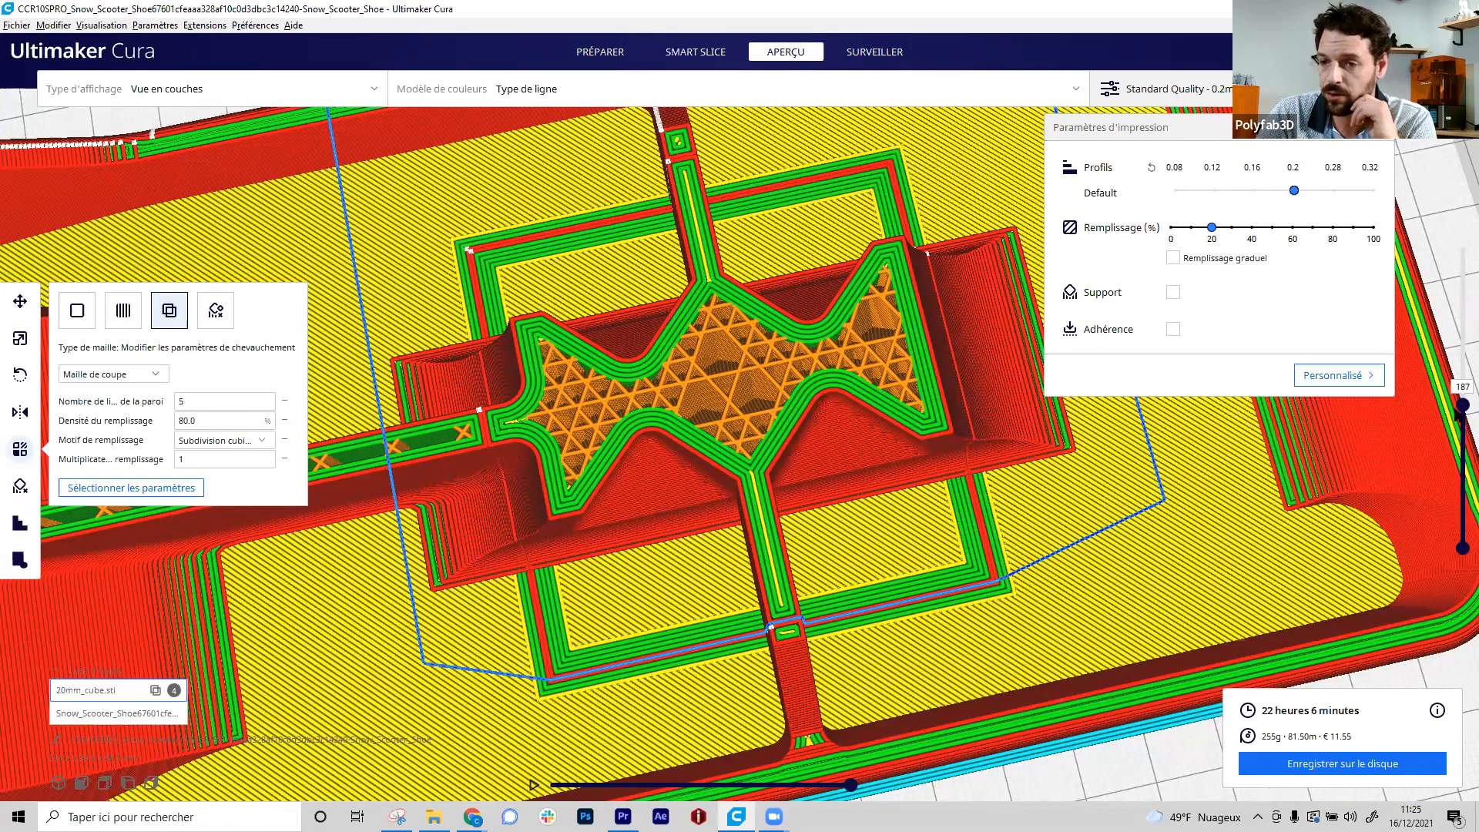
drag(1462, 406, 1458, 476)
key(Up)
key(Up)
key(Up)
key(Up)
key(Up)
key(Up)
key(Up)
key(Up)
key(Up)
key(Up)
key(Up)
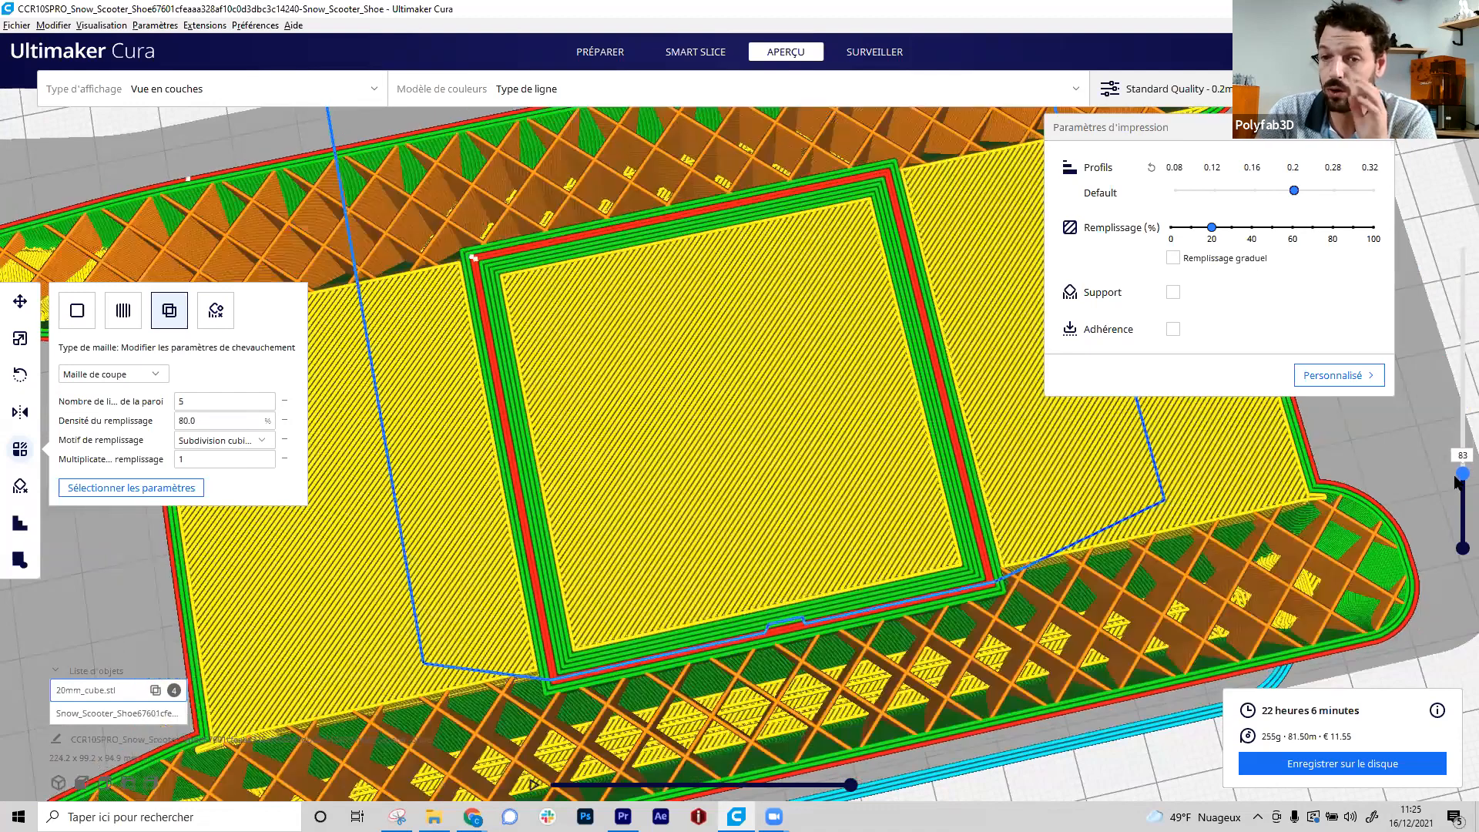
drag(1456, 466, 1455, 431)
- Return to the prepare stage and try the print-as-support and do-not-support-overlaps mesh types on the cube
click(600, 52)
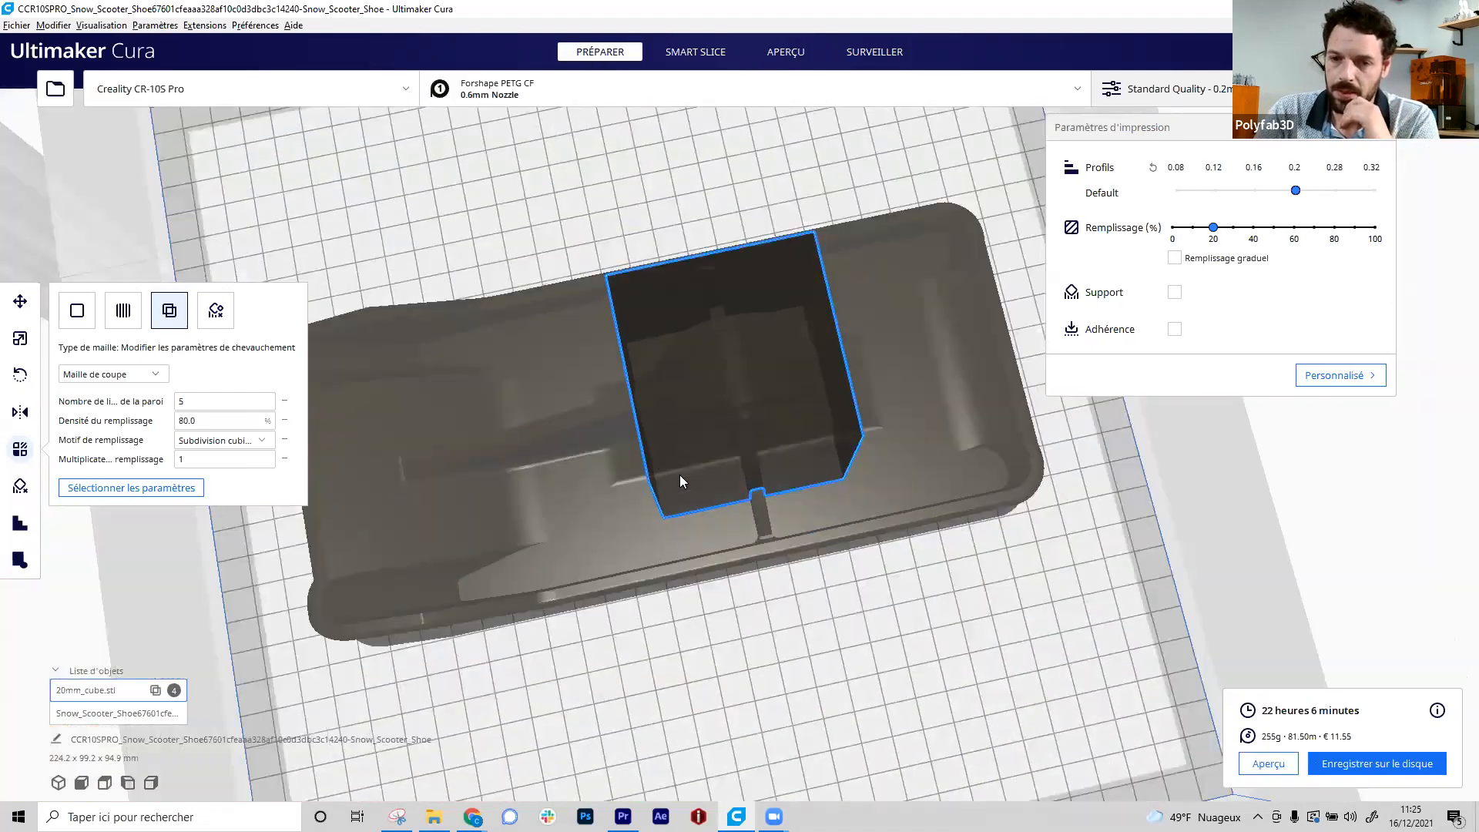
scroll(681, 476, down, 2)
right_drag(854, 533, 861, 510)
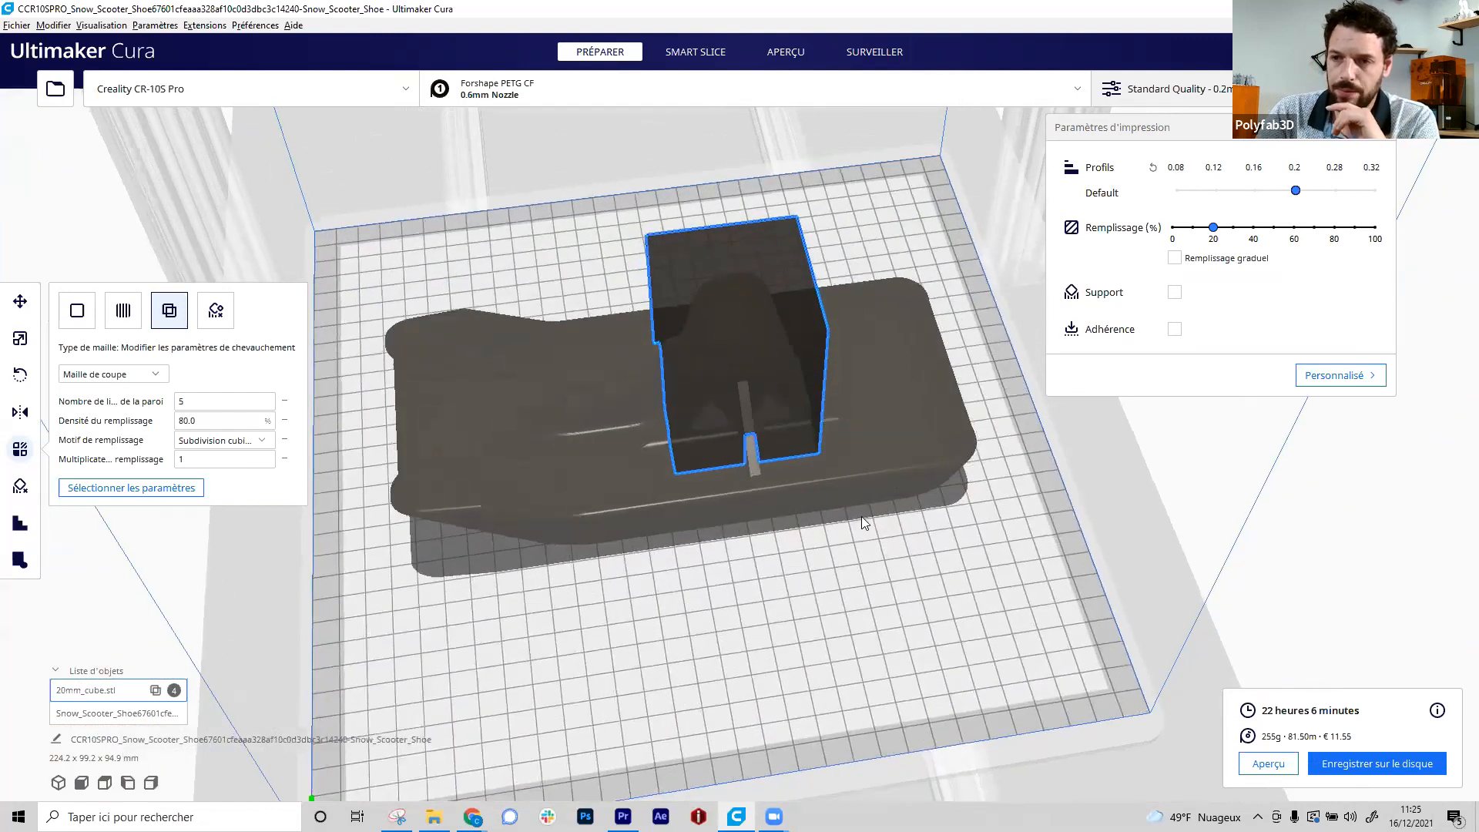
right_drag(908, 584, 903, 558)
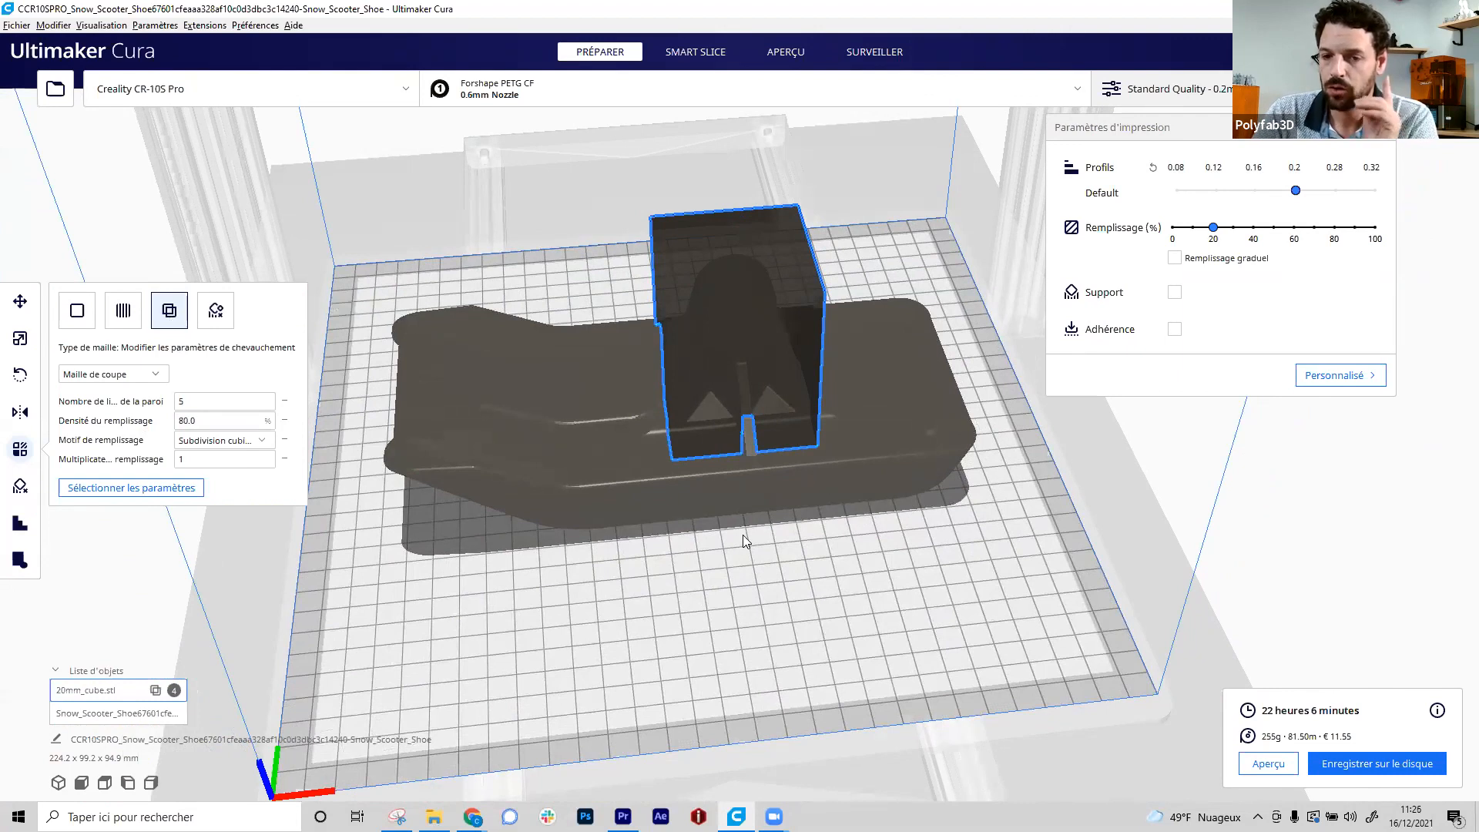
click(762, 595)
click(763, 335)
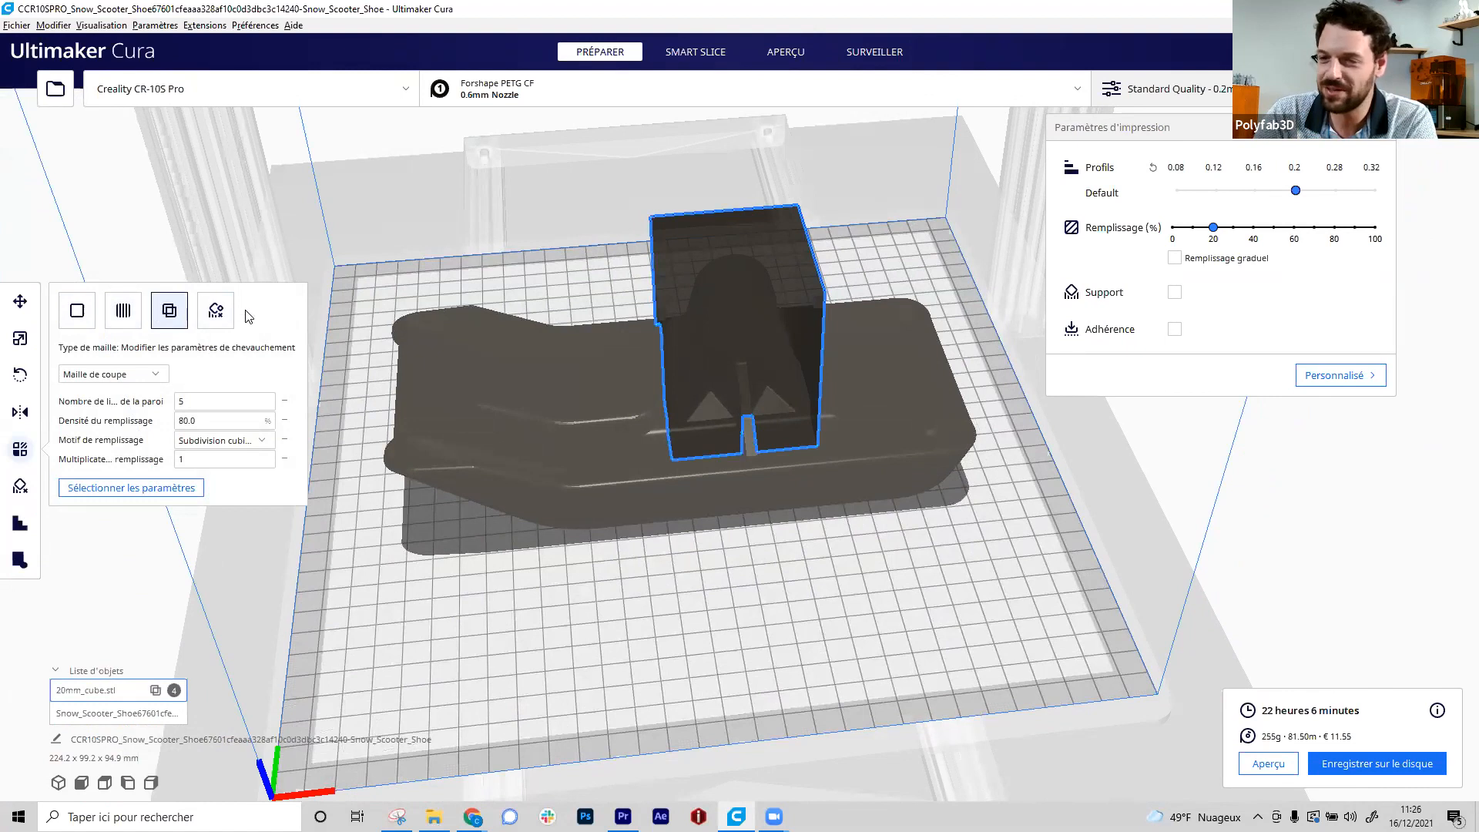
click(123, 316)
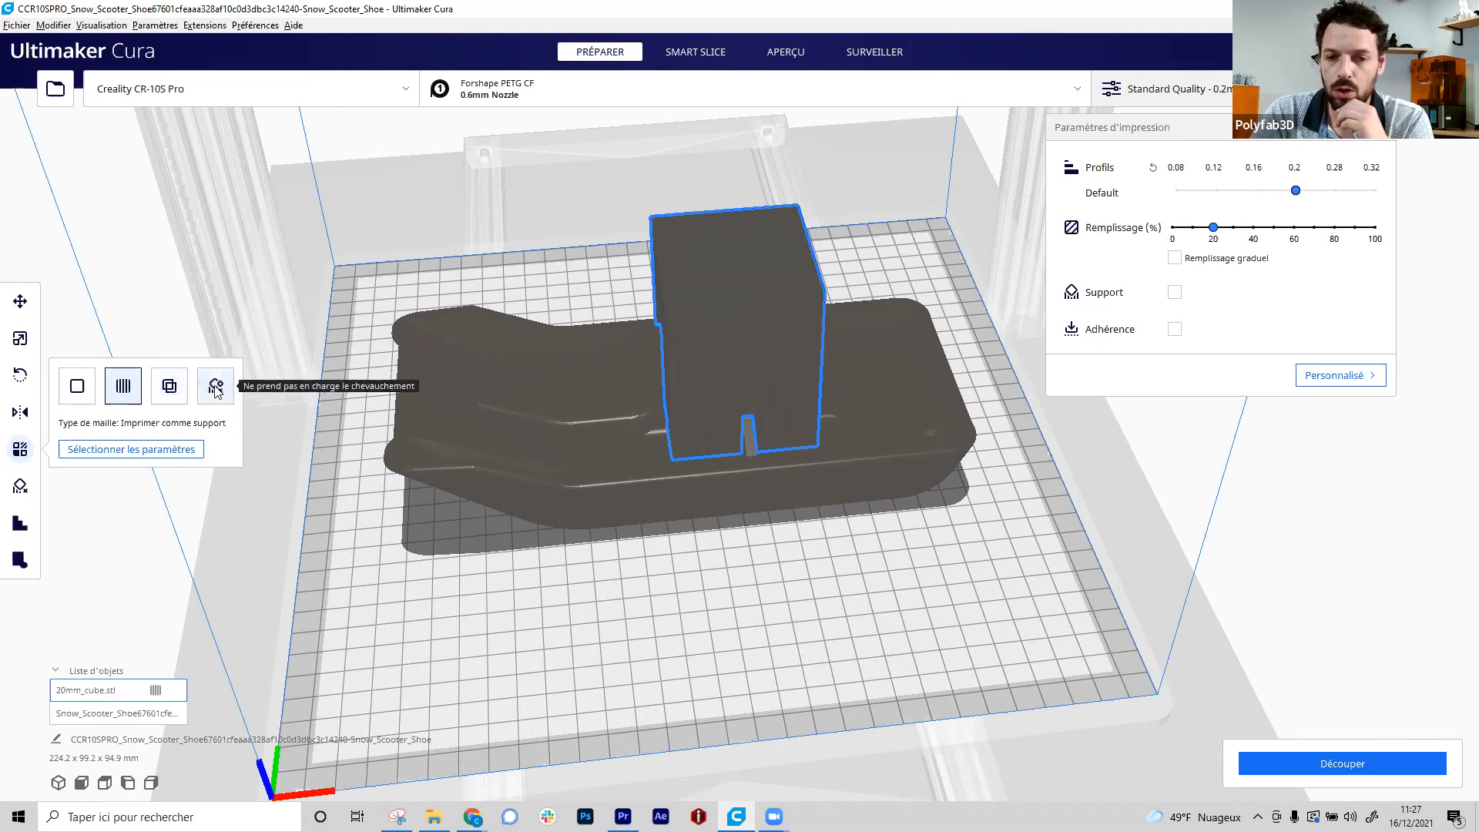
click(217, 392)
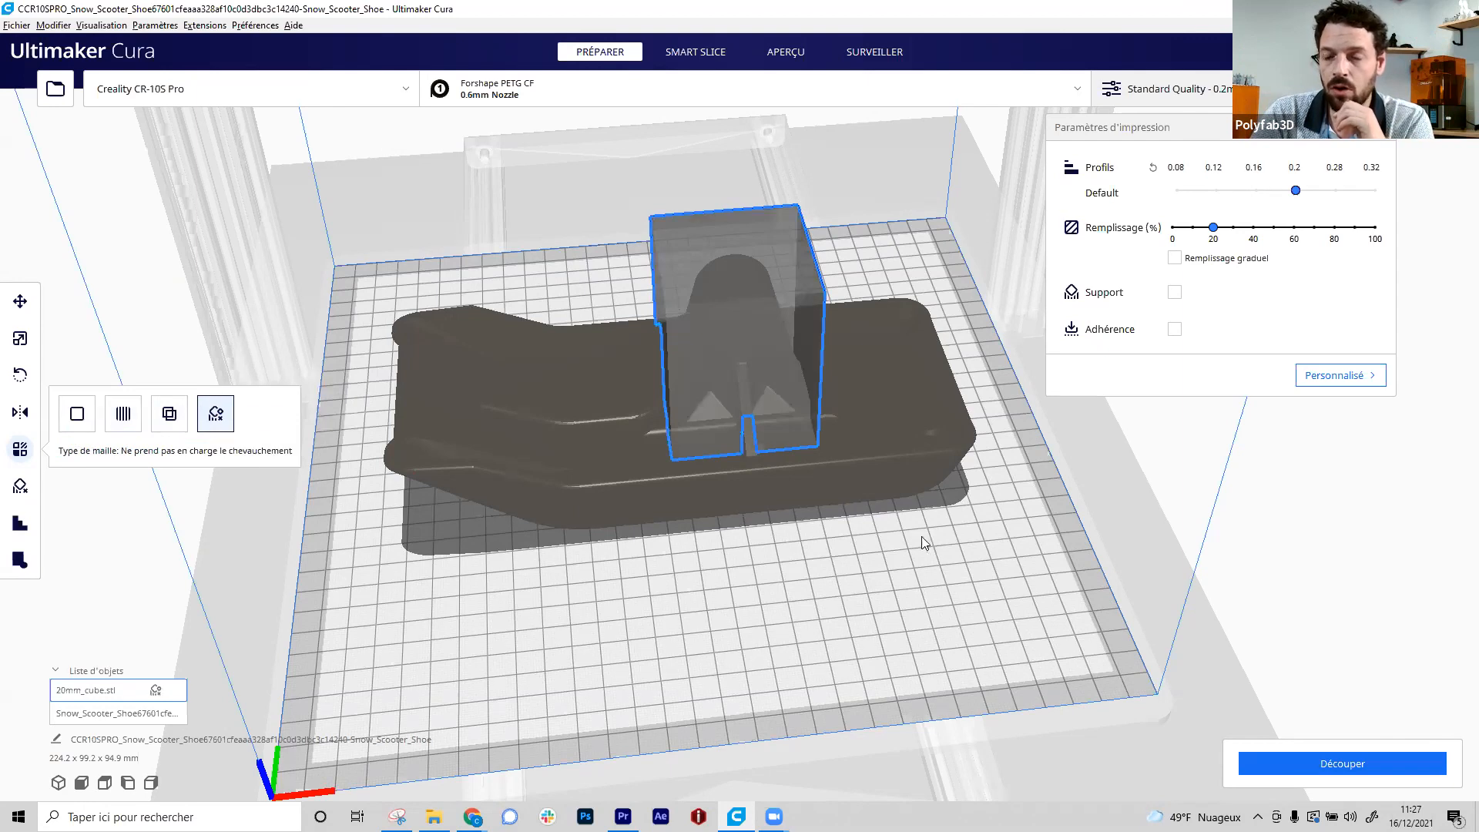
mouse_move(908, 570)
right_down()
mouse_move(887, 555)
mouse_move(903, 568)
right_up()
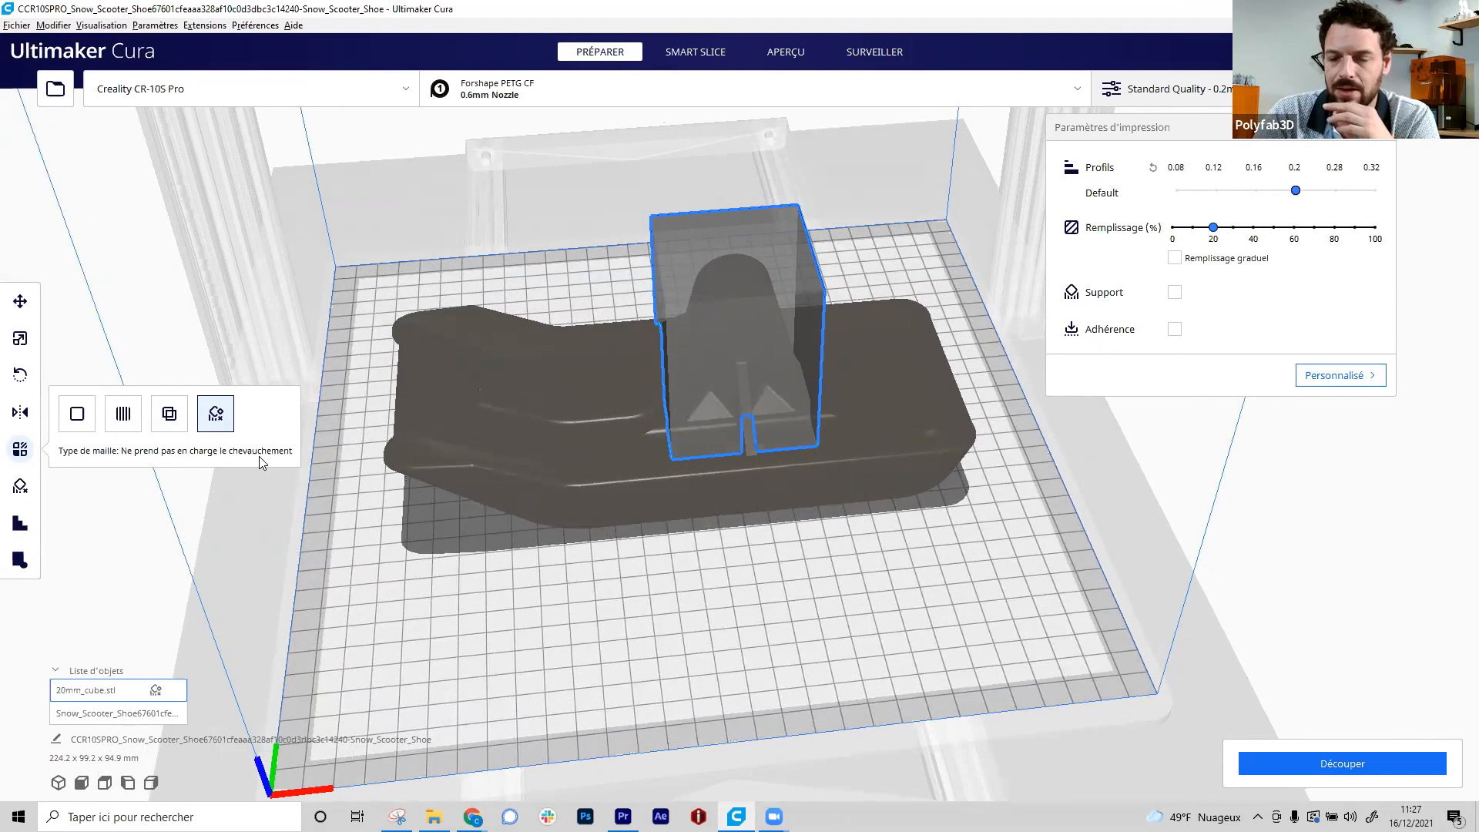
- Switch the cube back to modifying overlap settings and remove its top and bottom thickness and layer-count settings
click(169, 414)
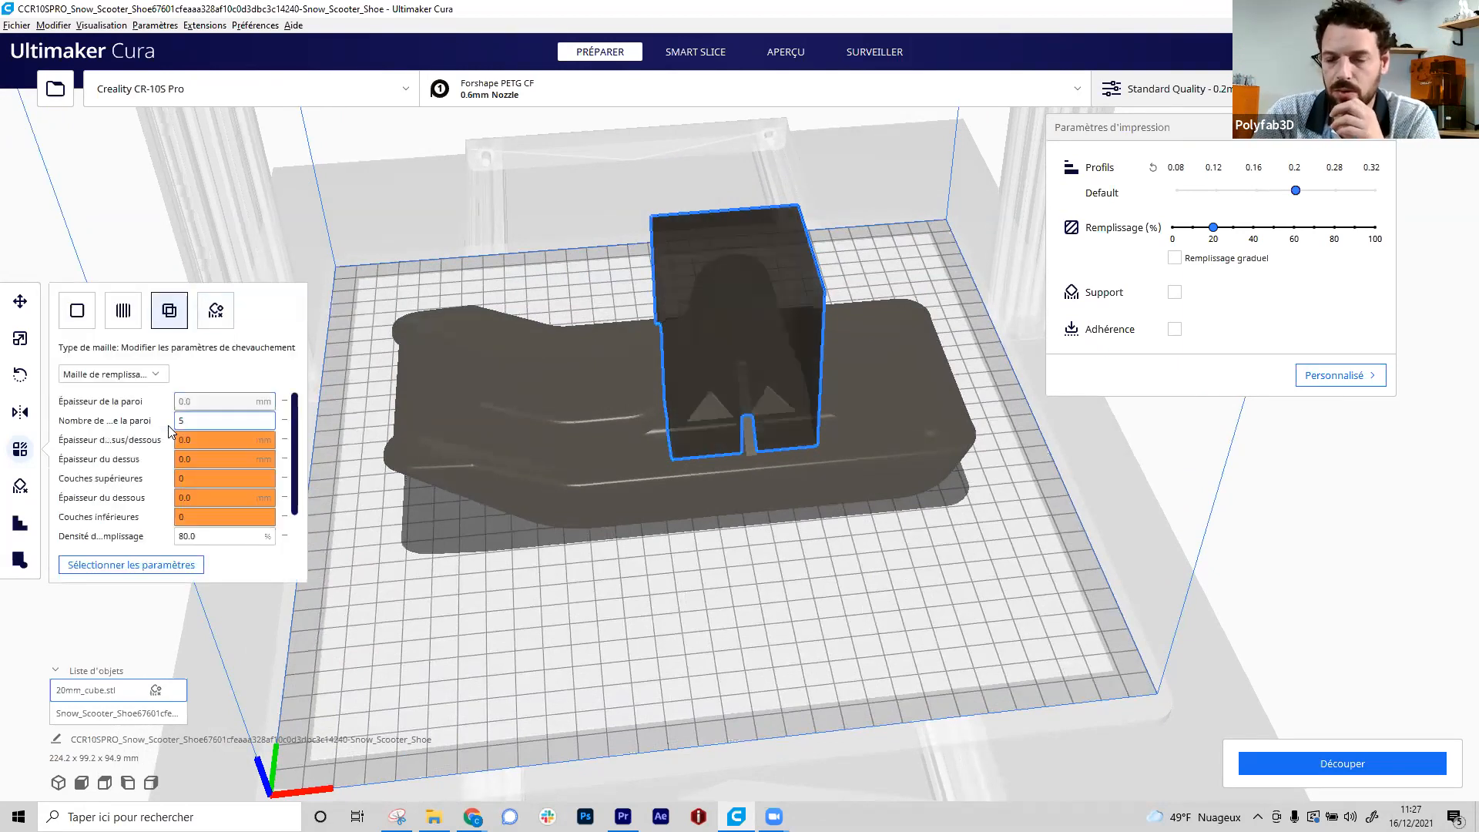
click(284, 439)
click(283, 440)
click(284, 439)
click(283, 439)
click(284, 439)
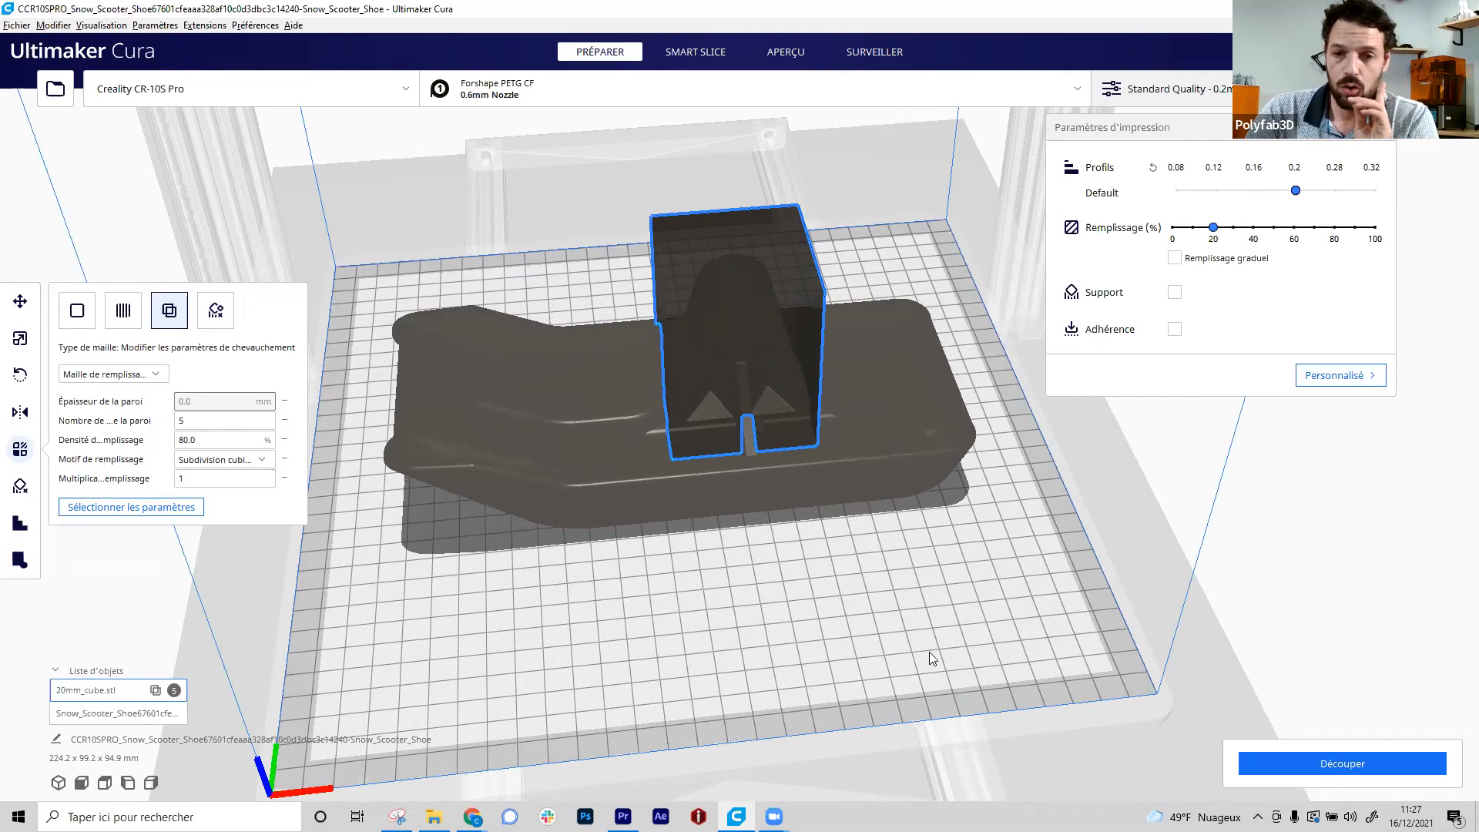
- View the unsliced shoe and cube in the preview stage, and return to the prepare stage
right_drag(797, 619, 746, 122)
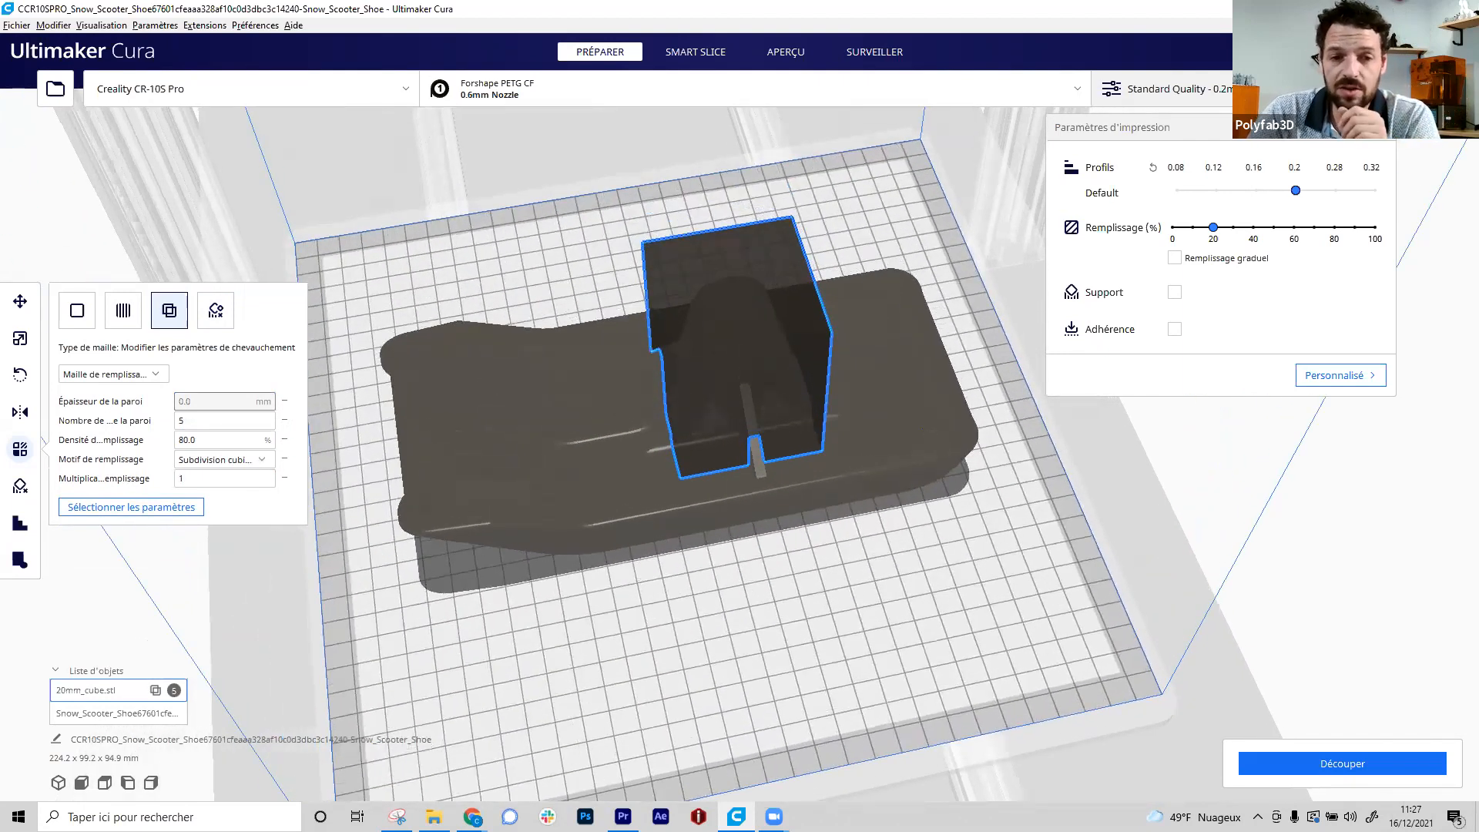
click(865, 598)
mouse_move(864, 596)
right_down()
mouse_move(848, 524)
mouse_move(852, 588)
right_up()
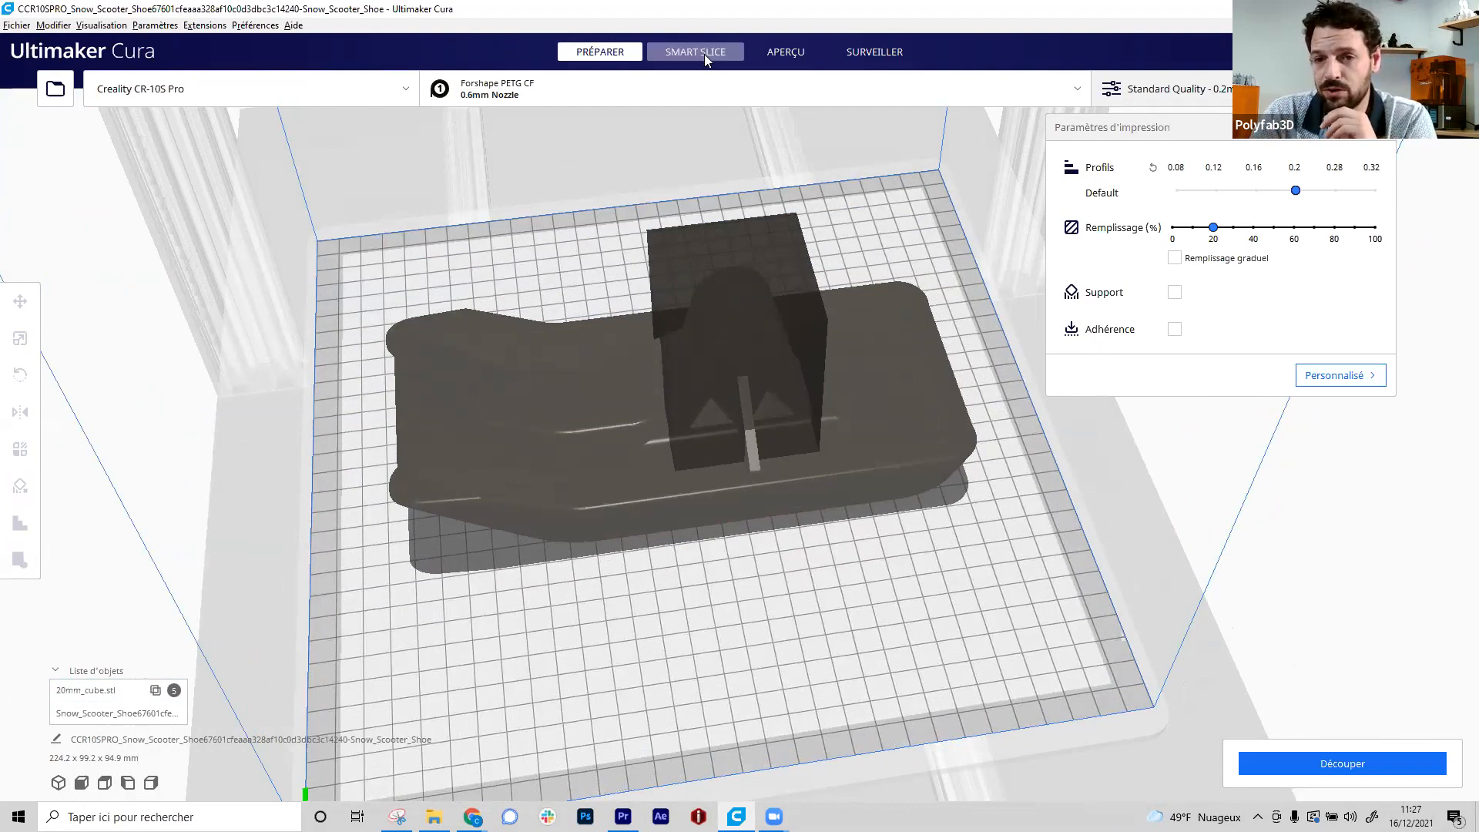
click(763, 49)
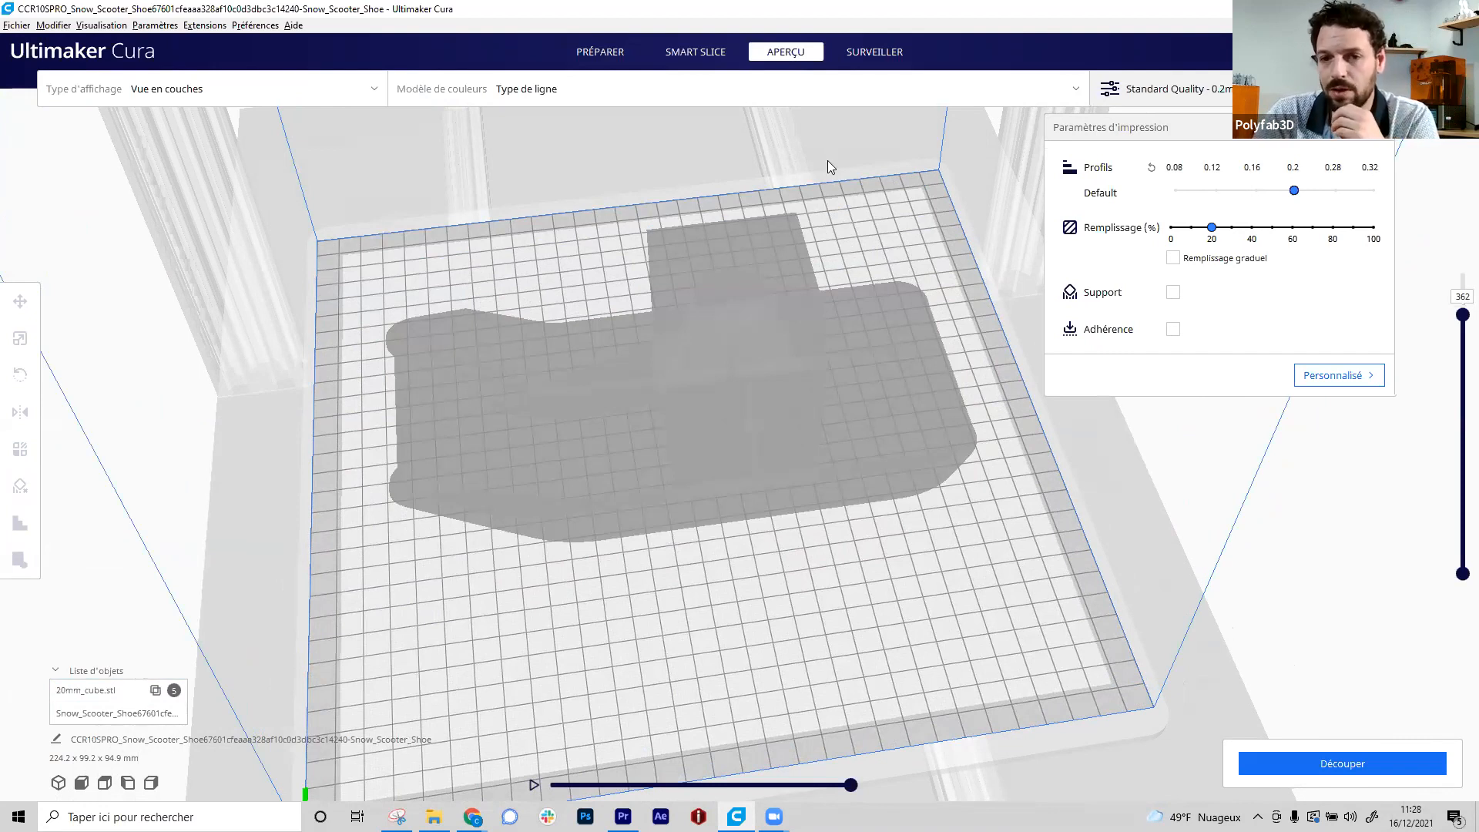
click(601, 52)
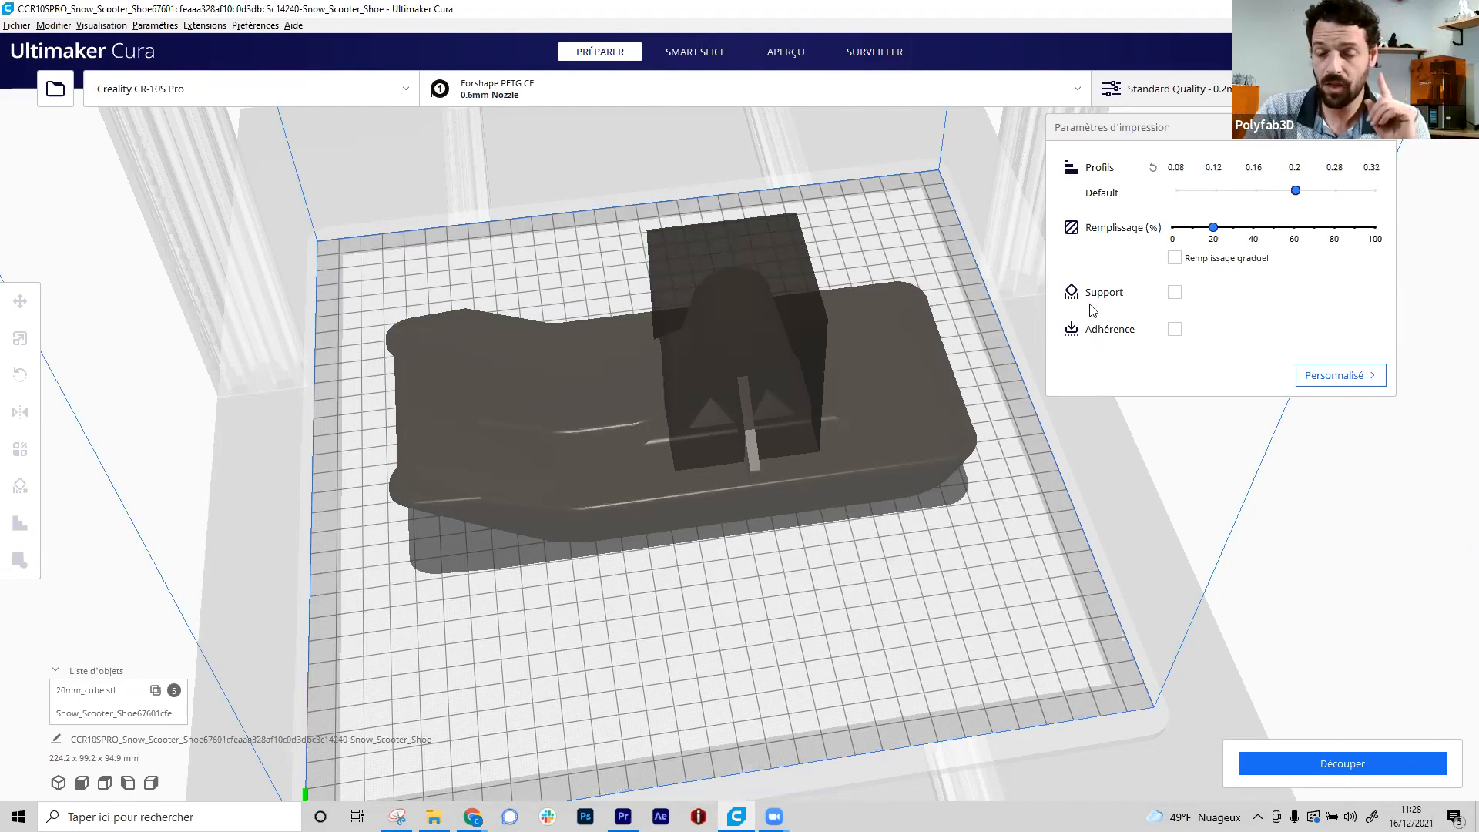
- Delete the cube and the Snow Scooter Shoe from the build plate
right_drag(1087, 412, 781, 319)
click(783, 325)
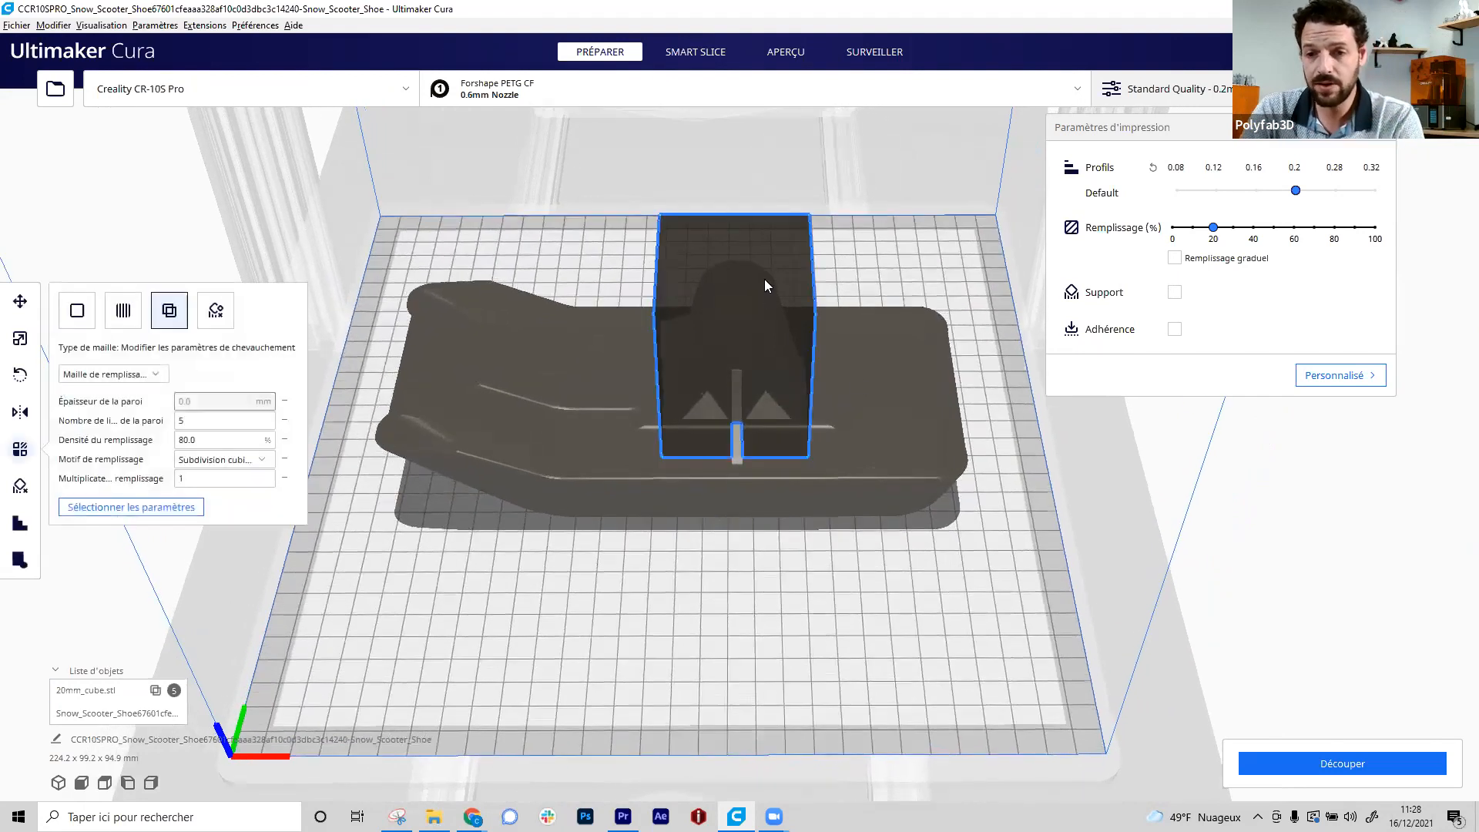
key(Delete)
click(738, 336)
key(Delete)
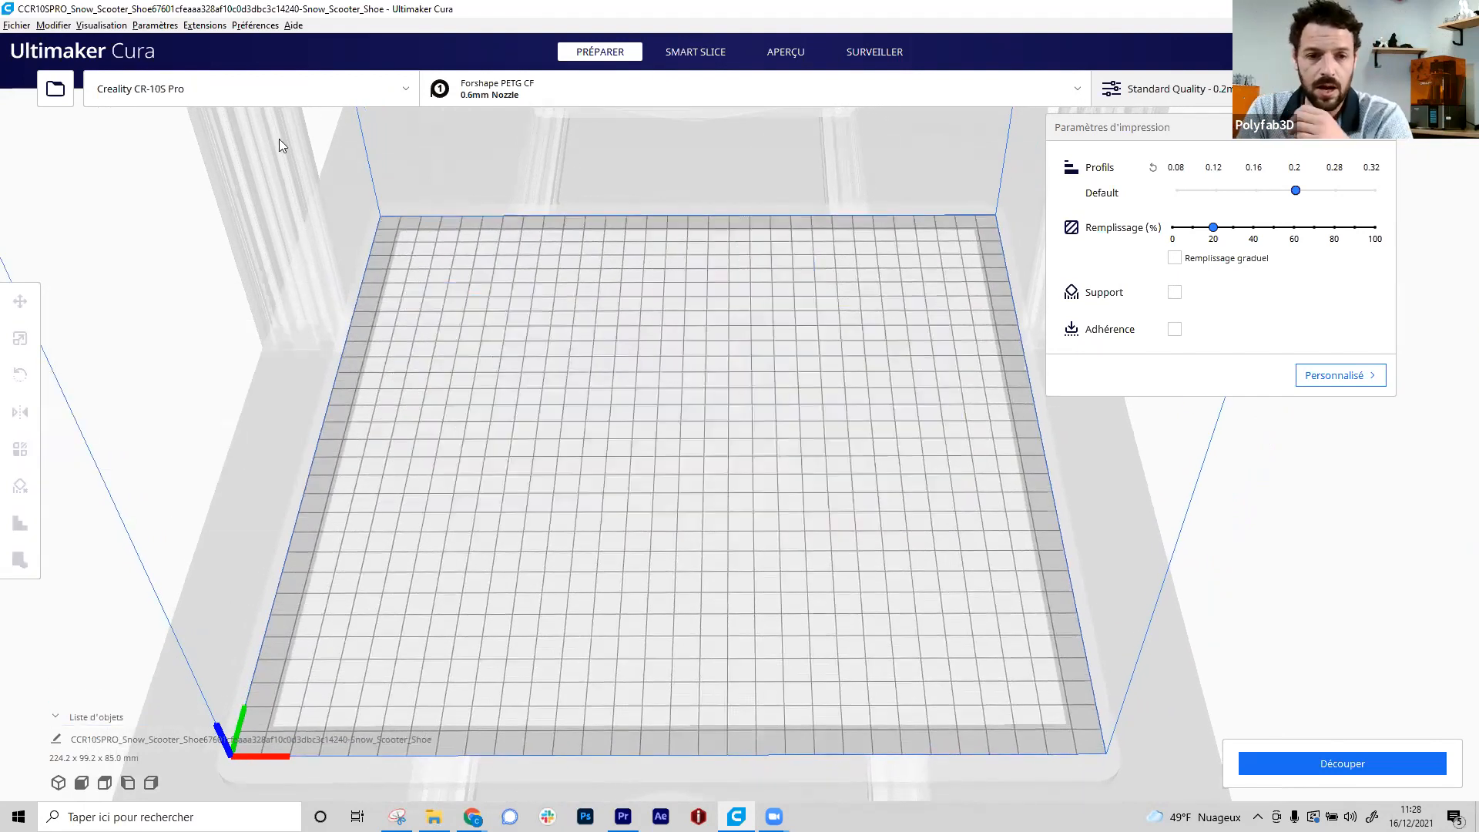
- Import the golf_ball model from the STL folder onto the empty build plate and inspect its dimpled surface
click(433, 816)
click(828, 307)
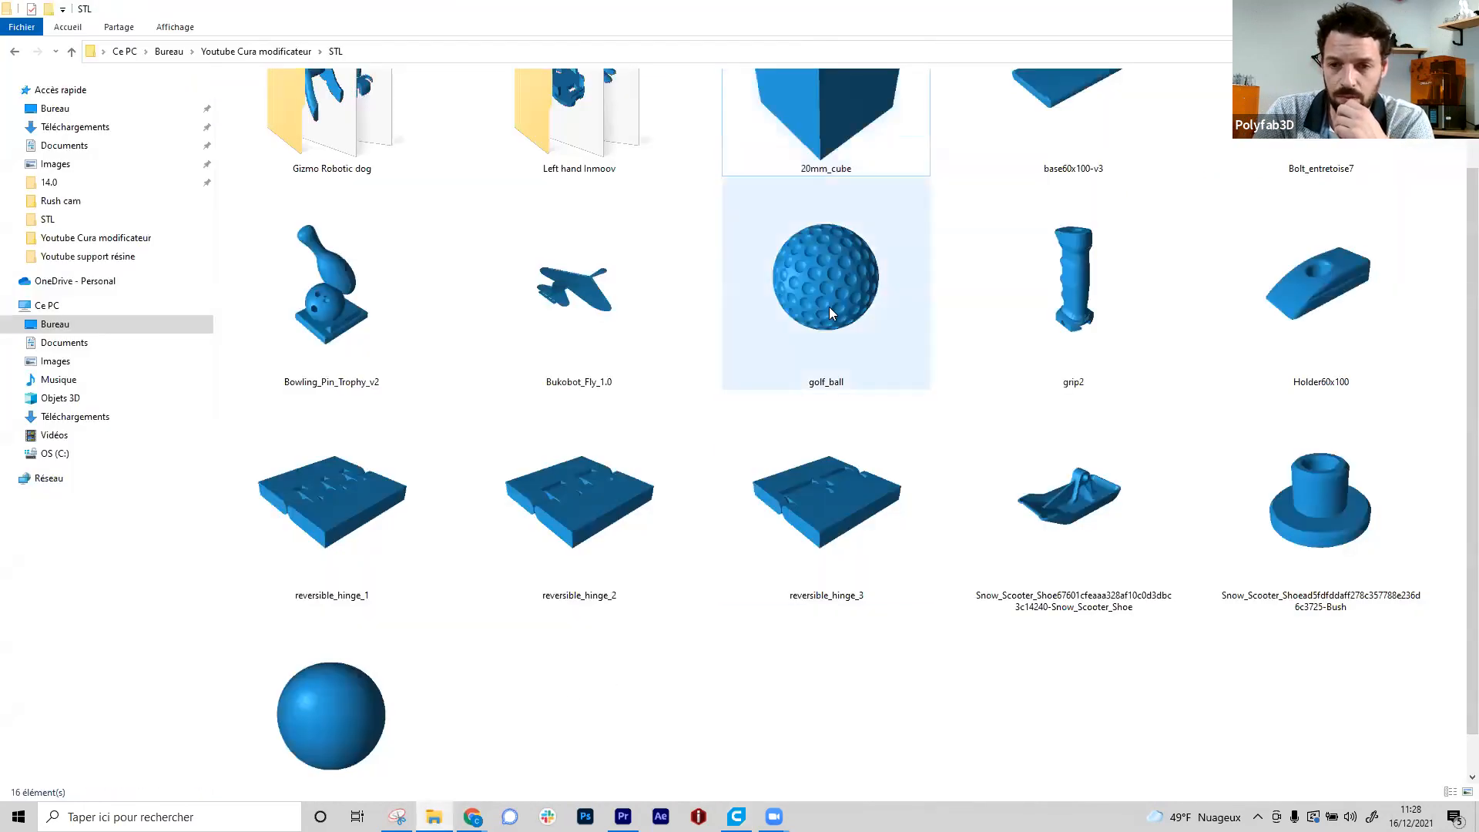
drag(847, 254, 793, 513)
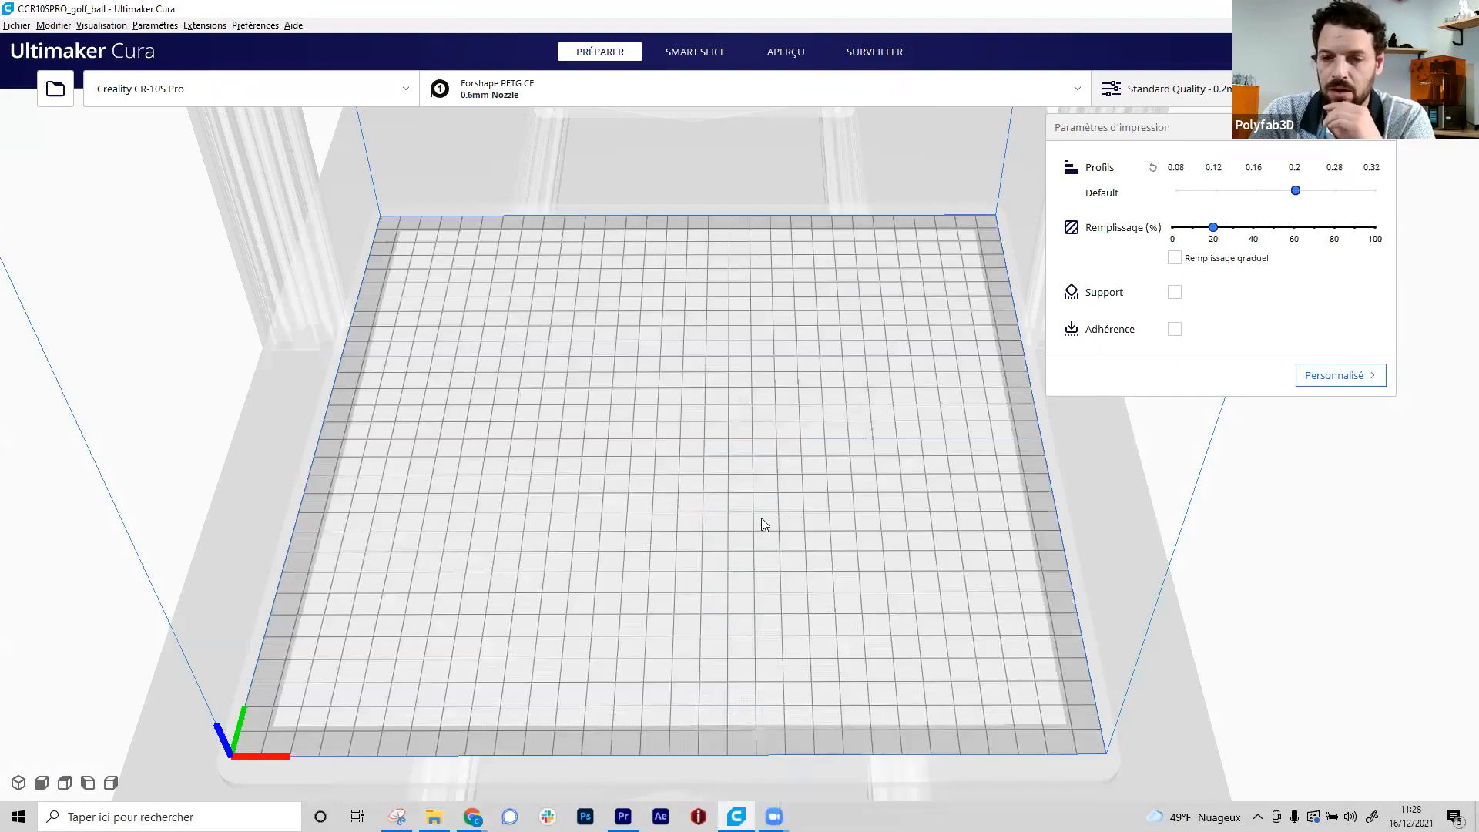
scroll(729, 499, up, 5)
right_drag(748, 541, 840, 532)
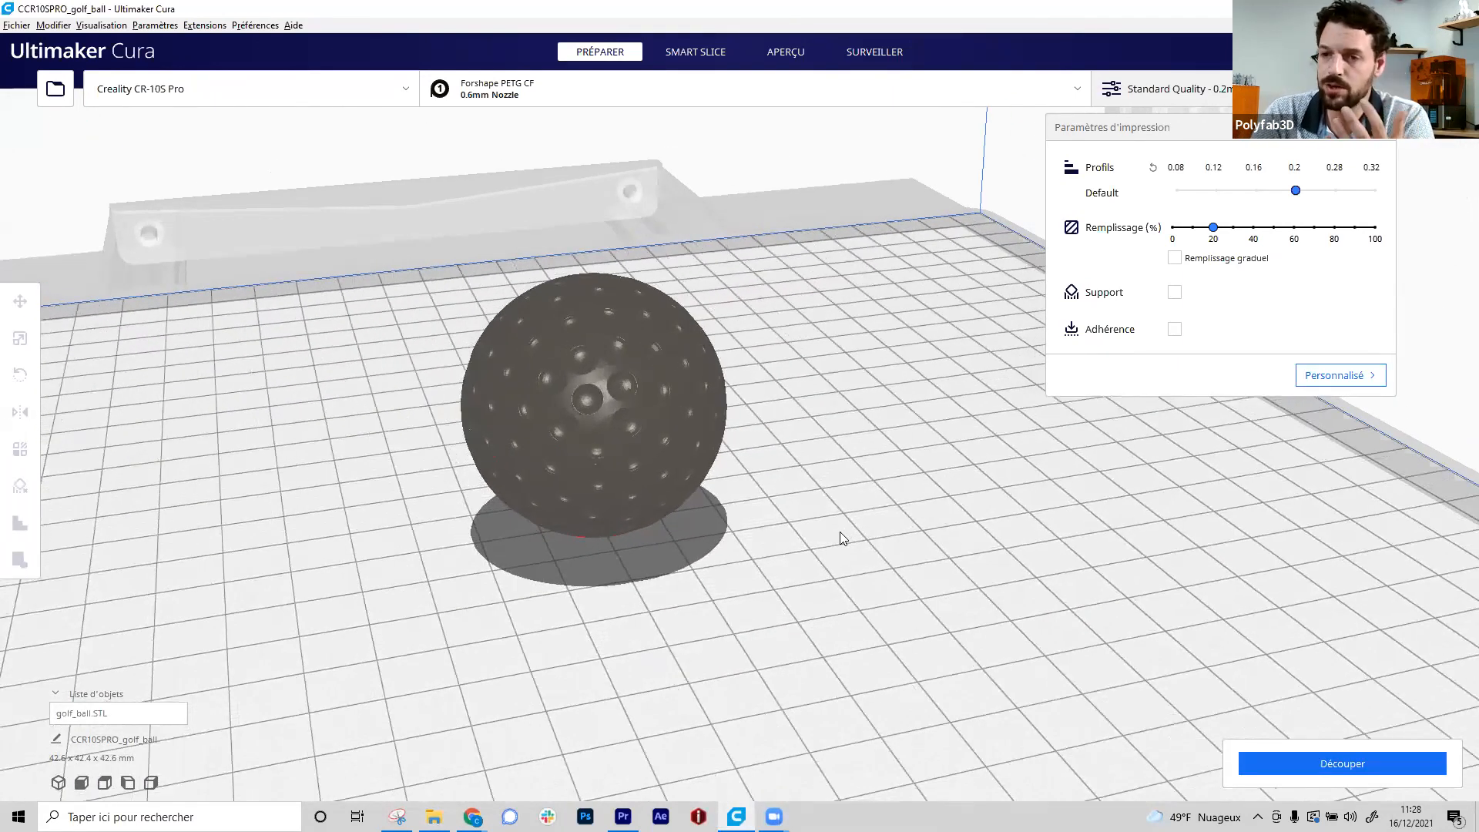
right_drag(839, 538, 821, 604)
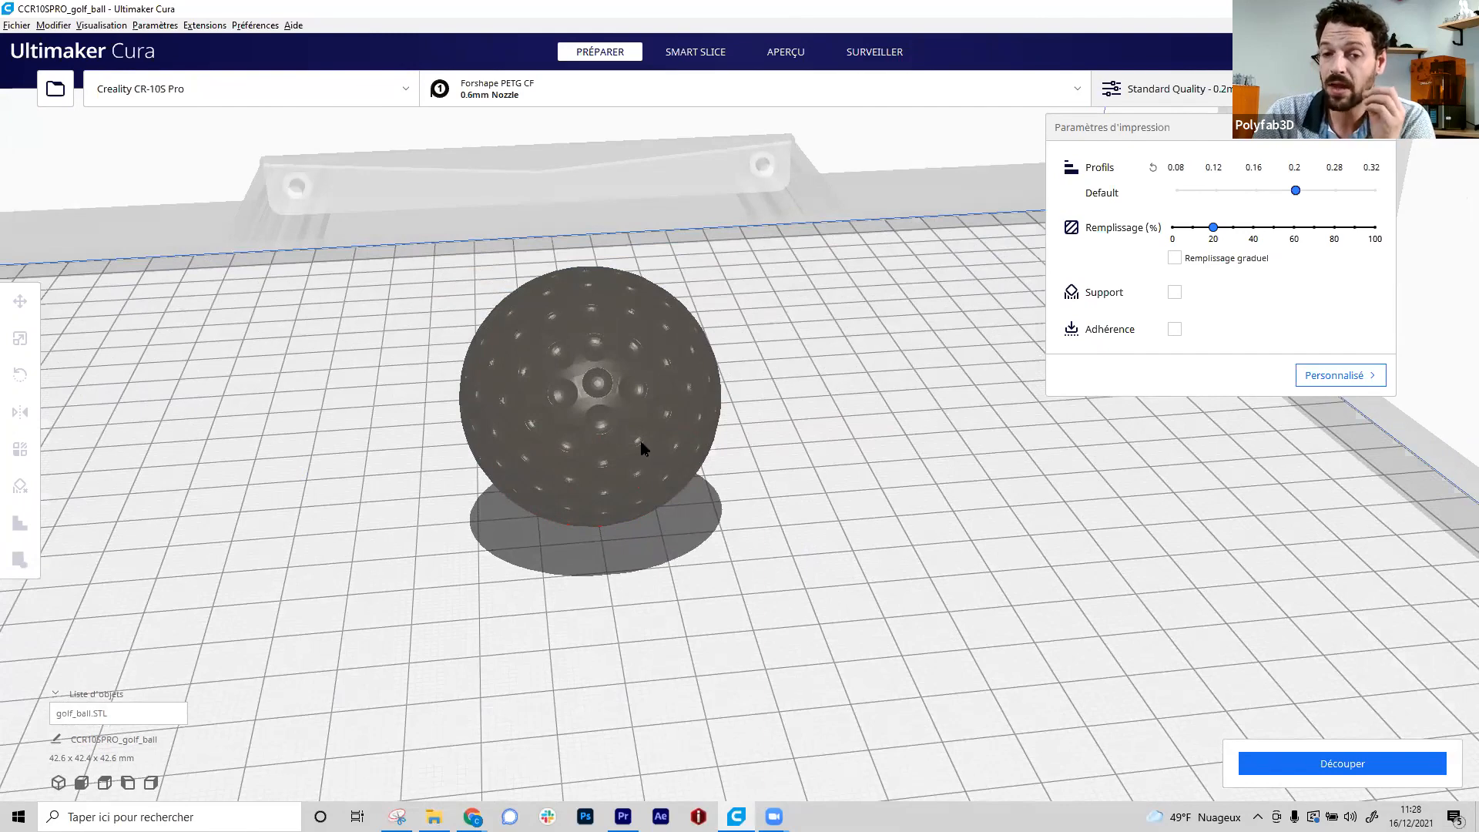
right_drag(630, 482, 898, 585)
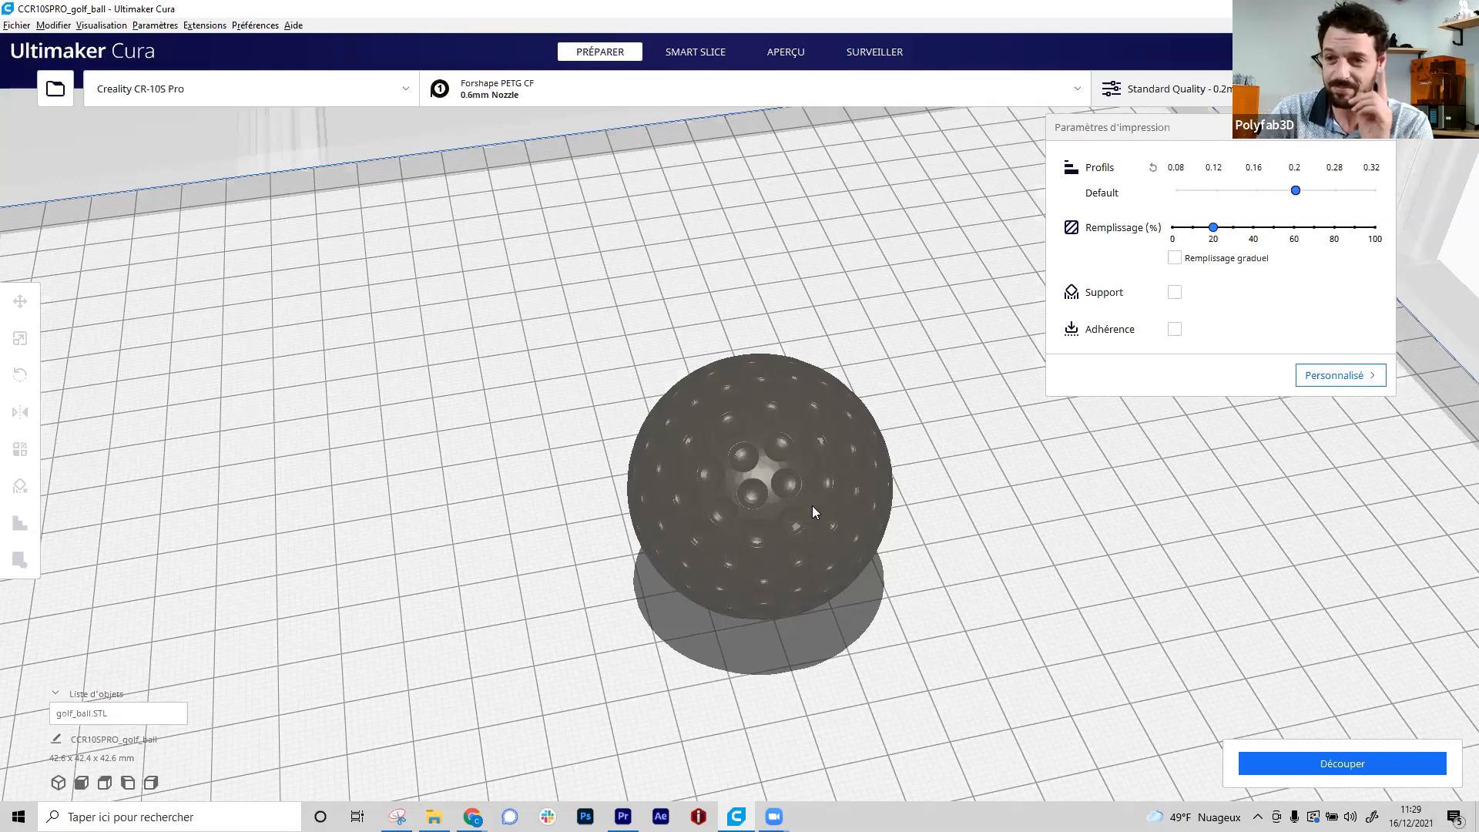
right_drag(829, 561, 889, 569)
right_drag(796, 517, 795, 564)
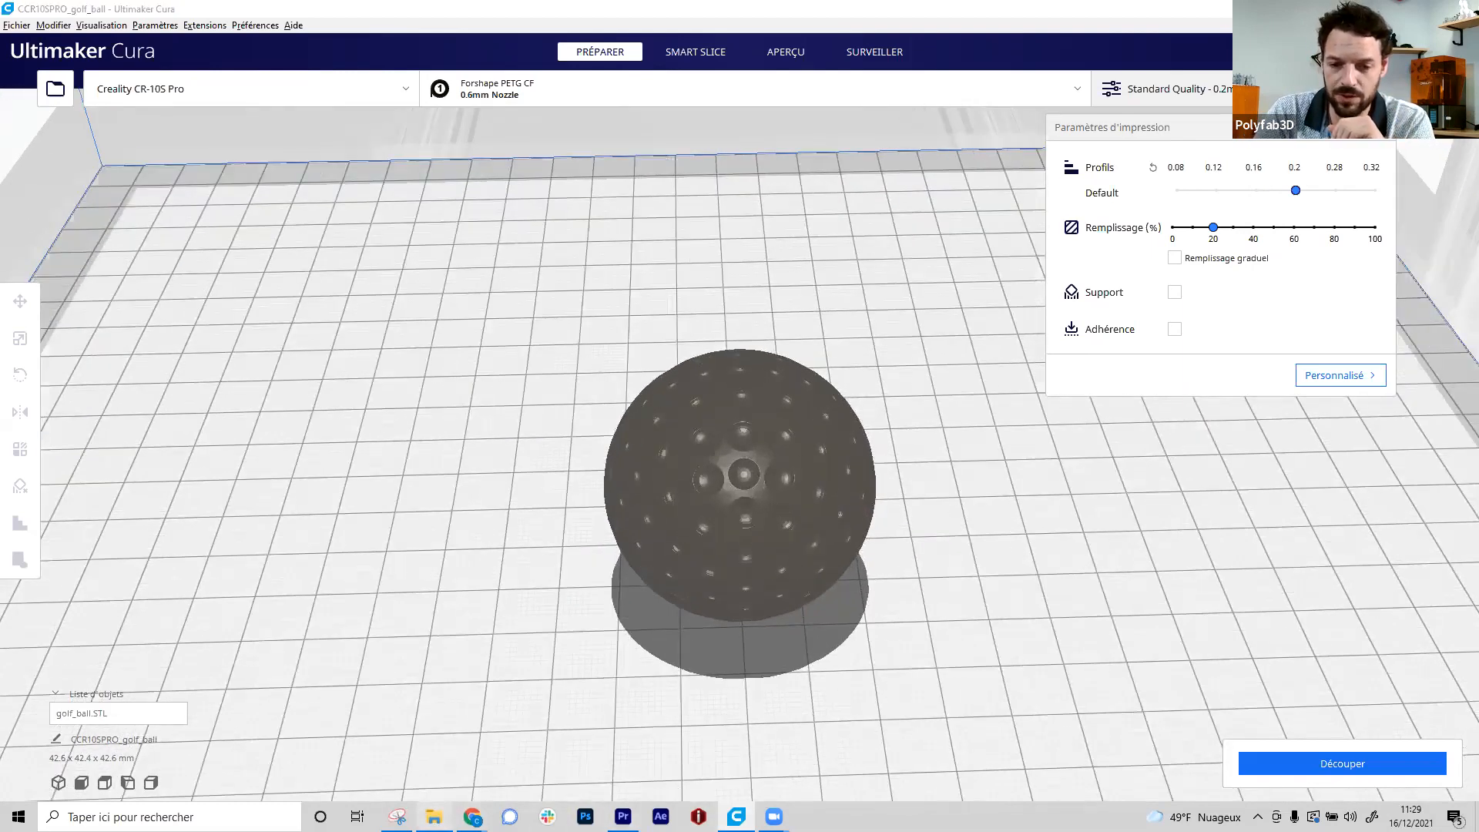
- Import the sphere model from the STL folder alongside the golf ball and open its scaling options
click(434, 816)
drag(351, 670, 935, 682)
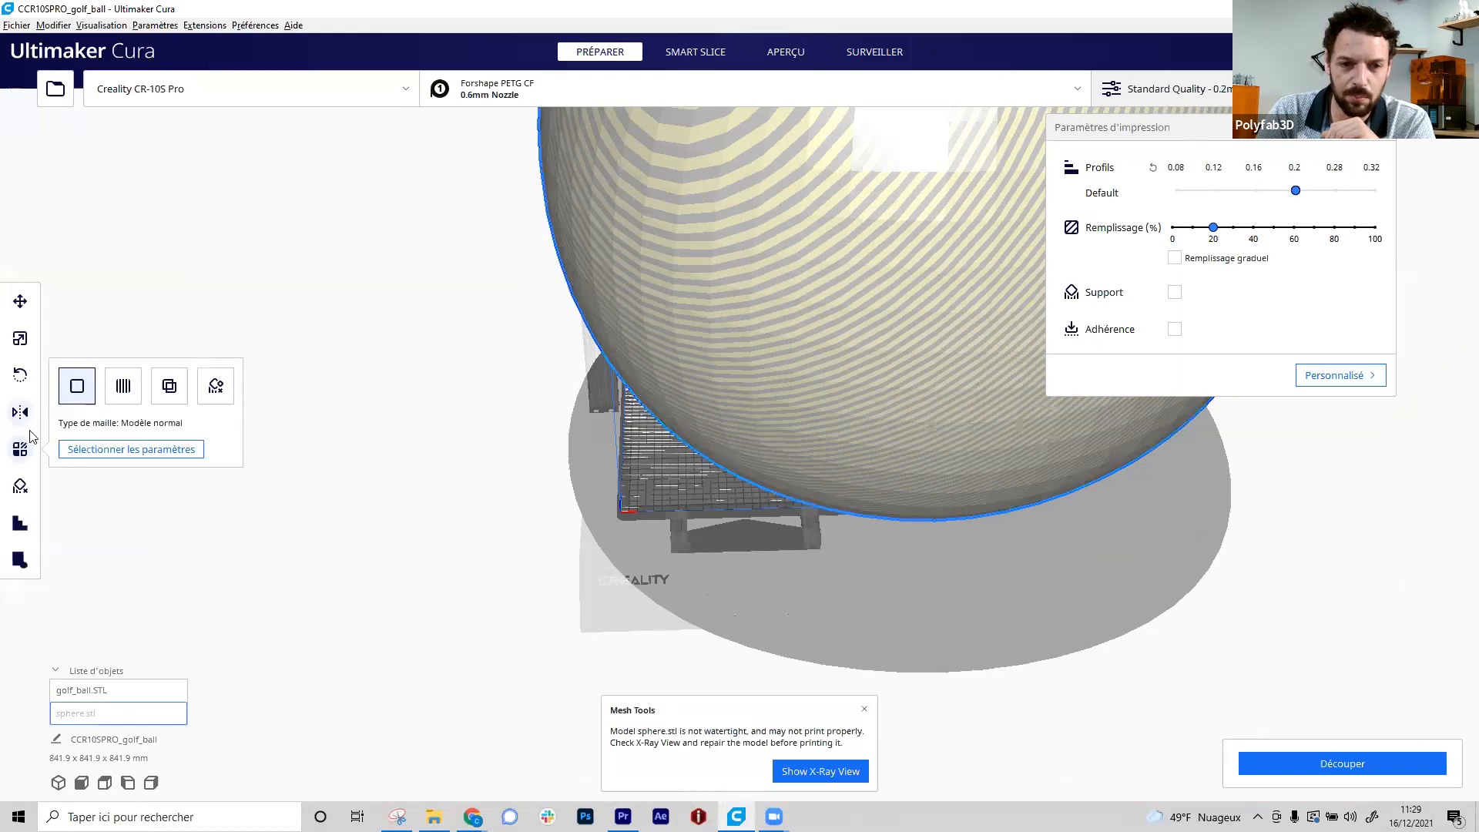
click(20, 338)
double_click(186, 338)
text(10)
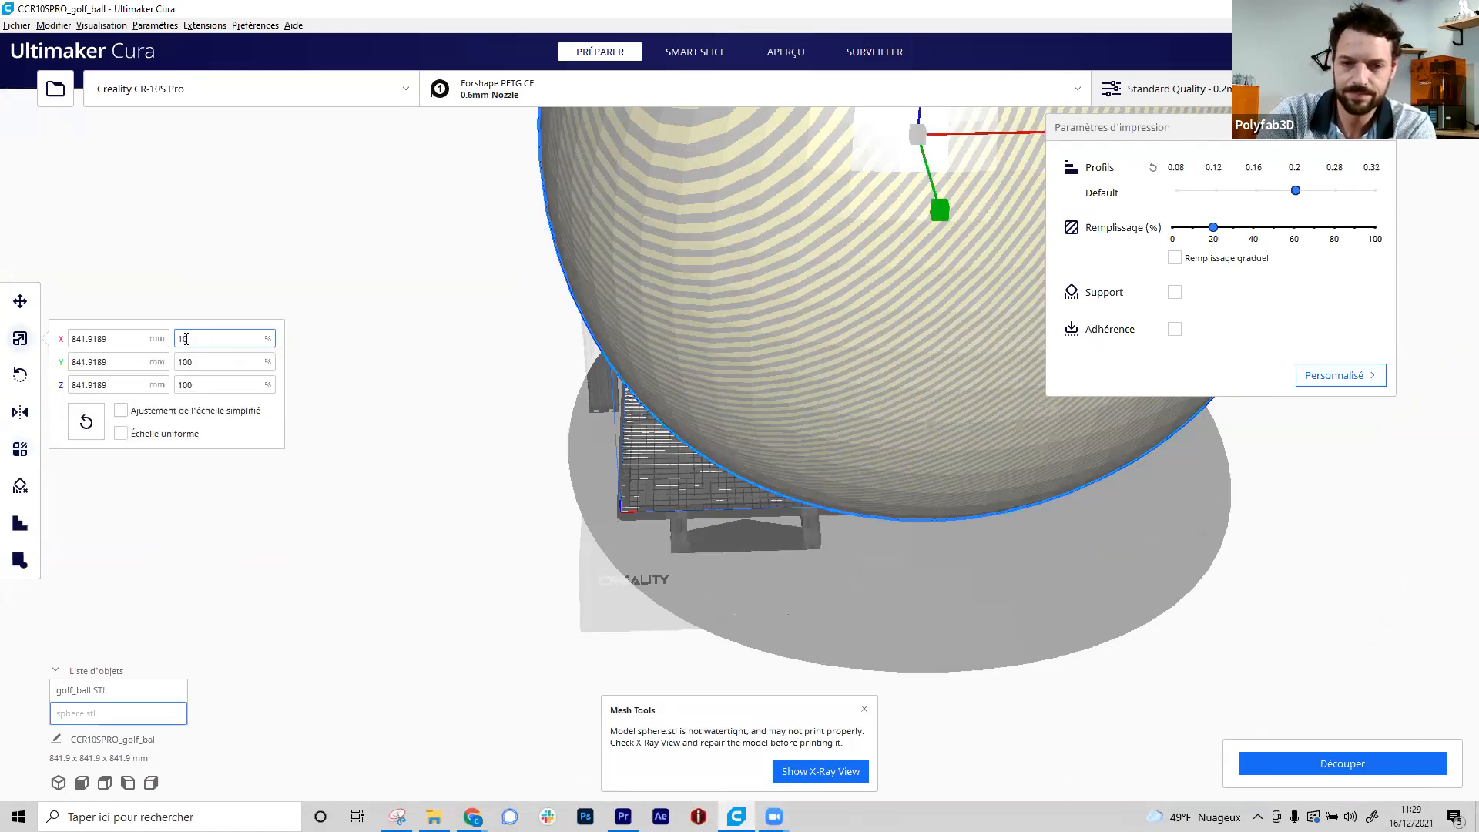
key(Return)
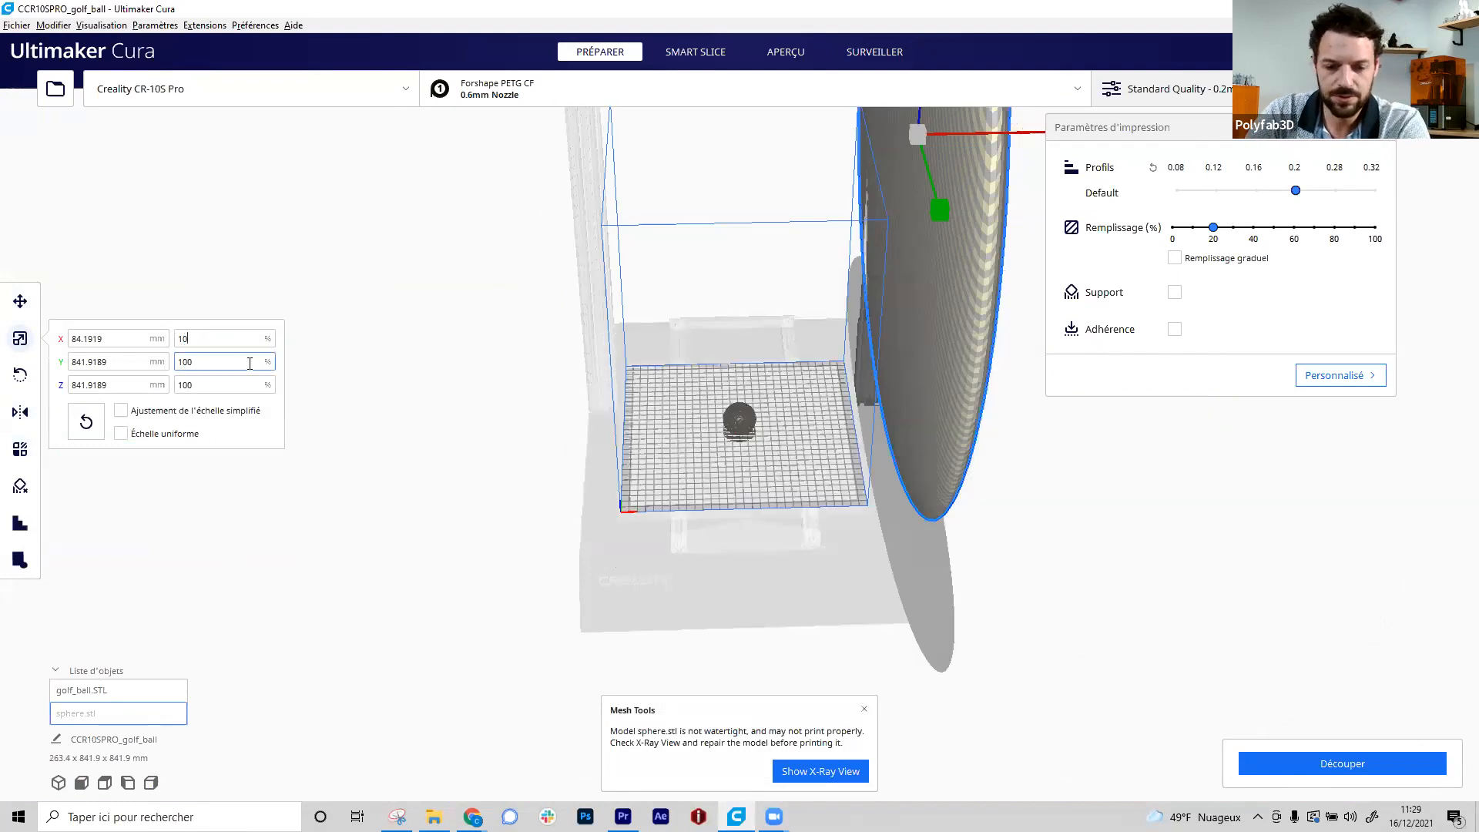
click(86, 422)
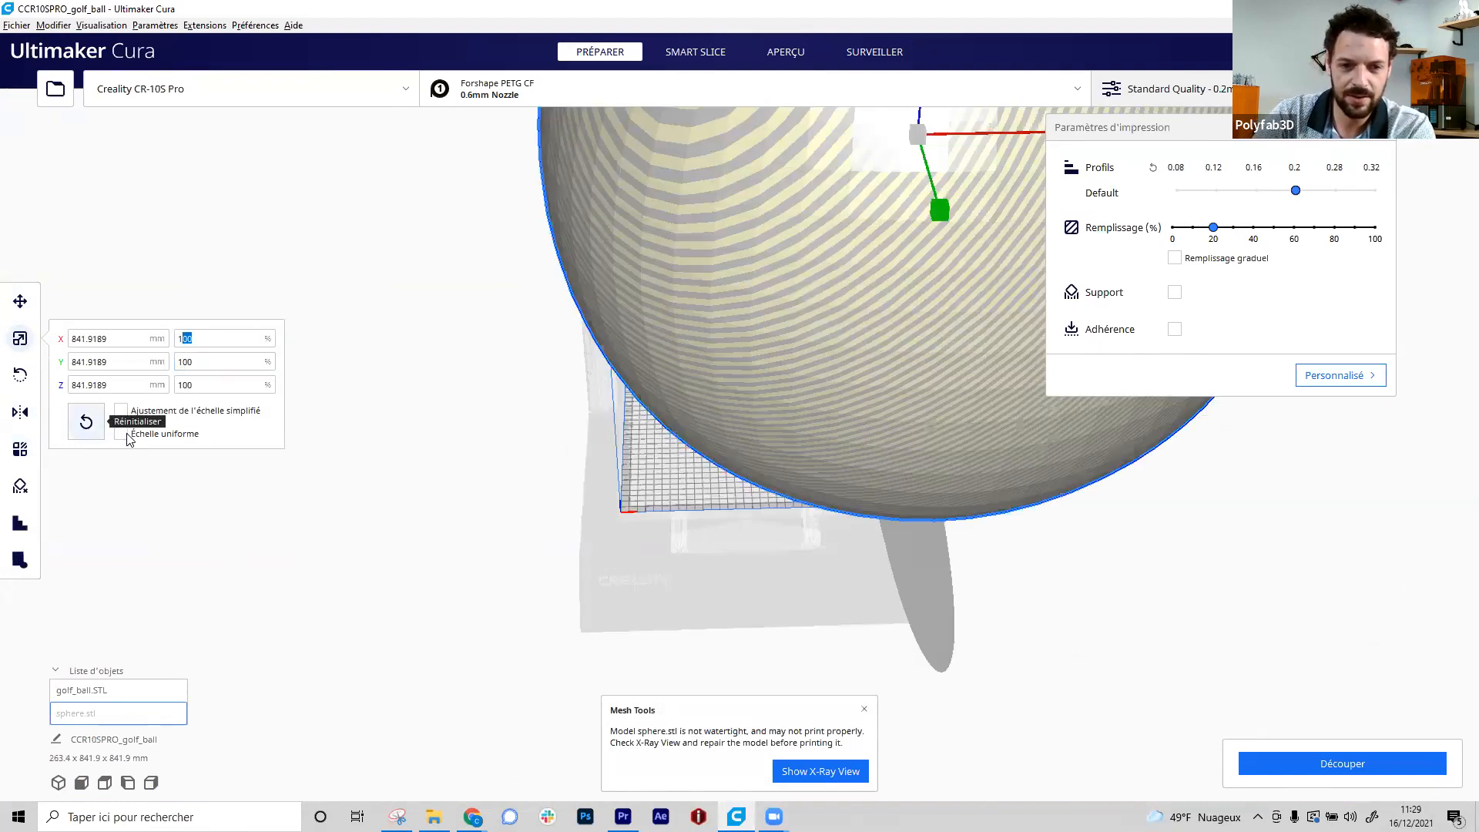
- Turn on uniform scaling and scale the sphere to 10% of its original size
click(121, 434)
click(202, 335)
key(BackSpace)
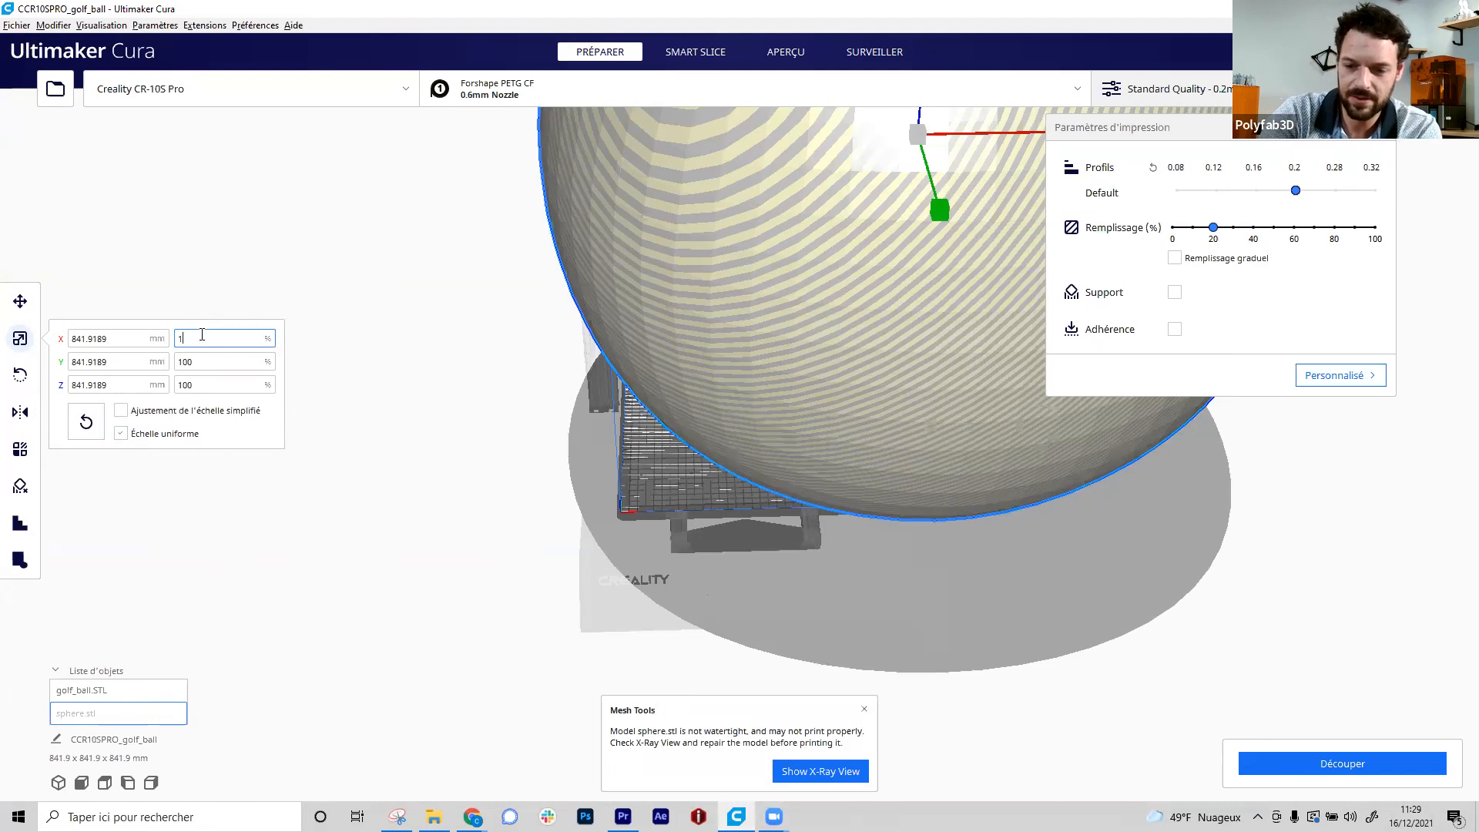
key(Return)
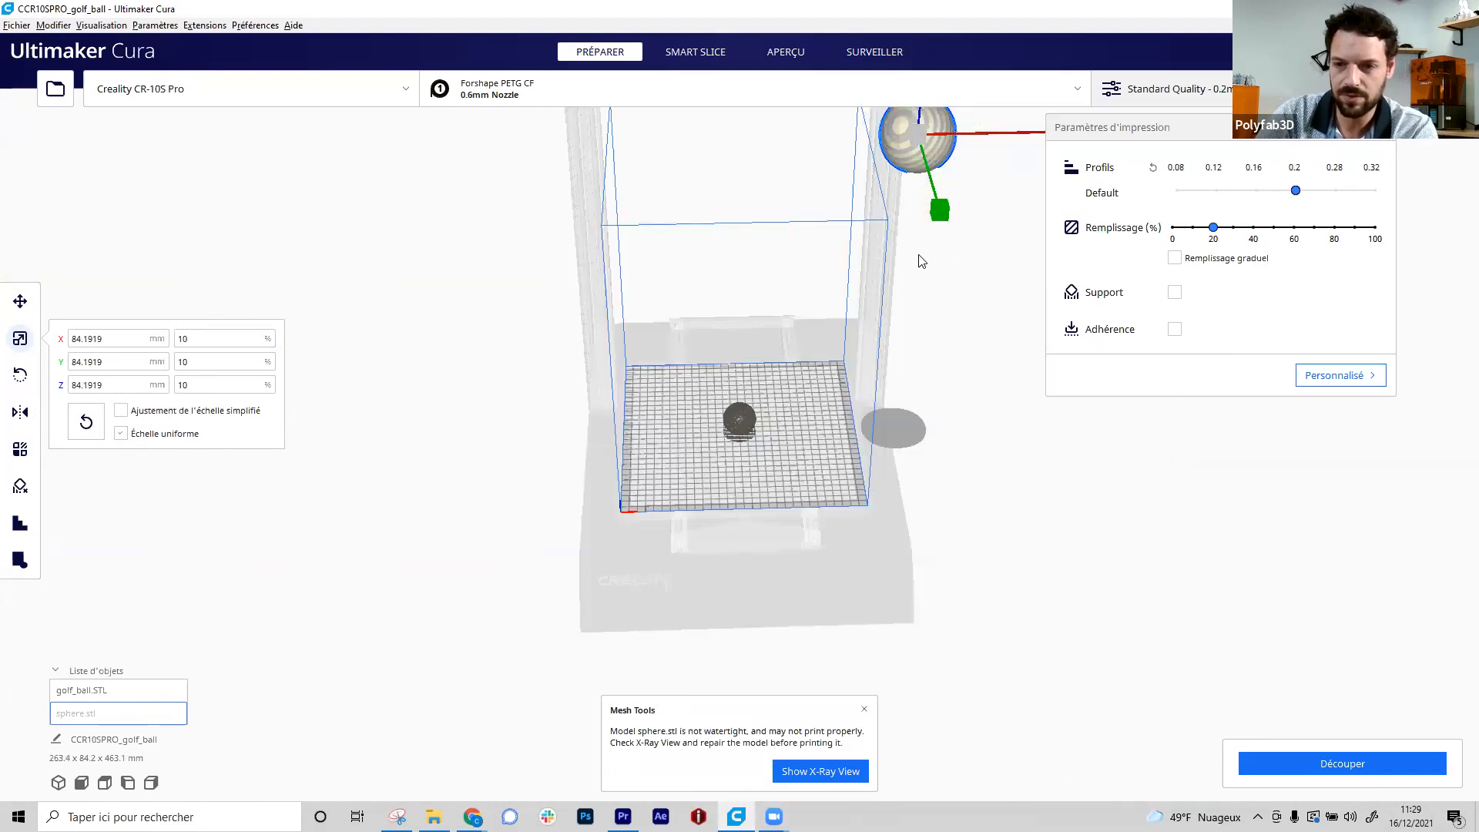
- Lower the sphere to plate level by setting its Z position to 0 mm
click(20, 301)
double_click(133, 351)
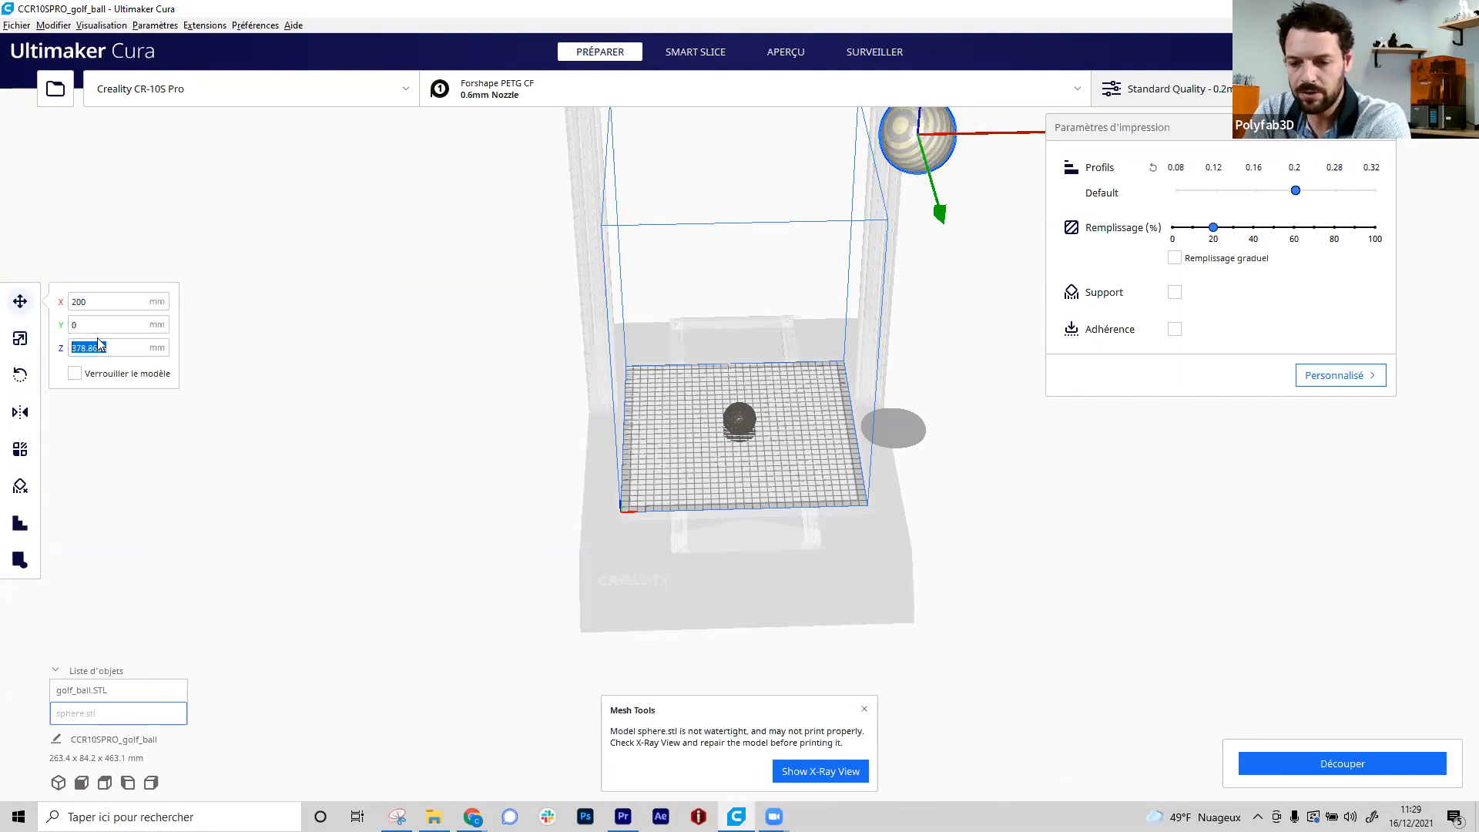
text(0)
key(Return)
right_drag(945, 519, 938, 397)
- Scale the sphere down uniformly until it is slightly smaller than the golf ball, and reset its Z position to 0 mm
click(20, 338)
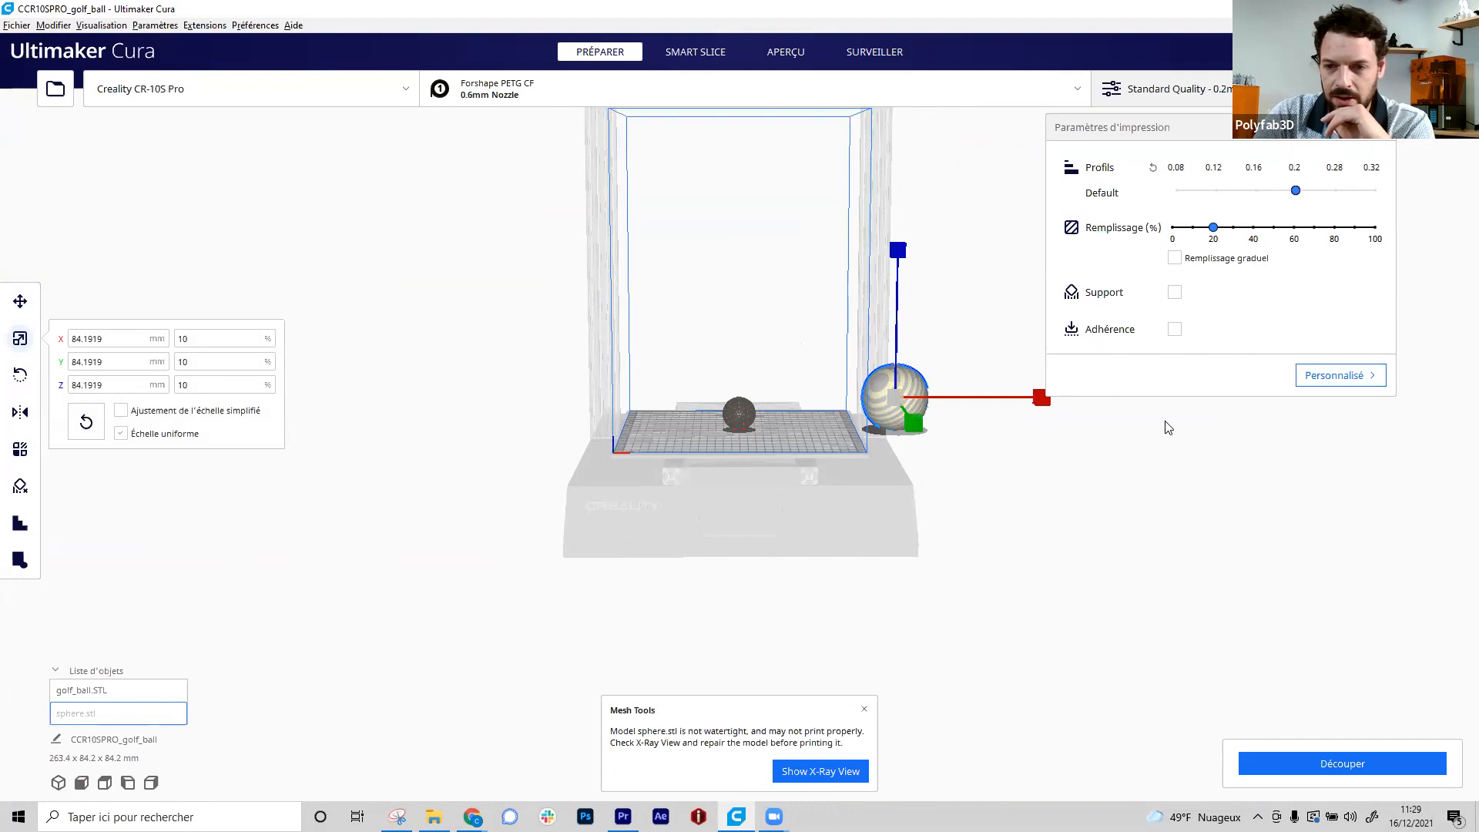
drag(1033, 406, 997, 405)
click(20, 301)
double_click(102, 350)
text(0)
key(Return)
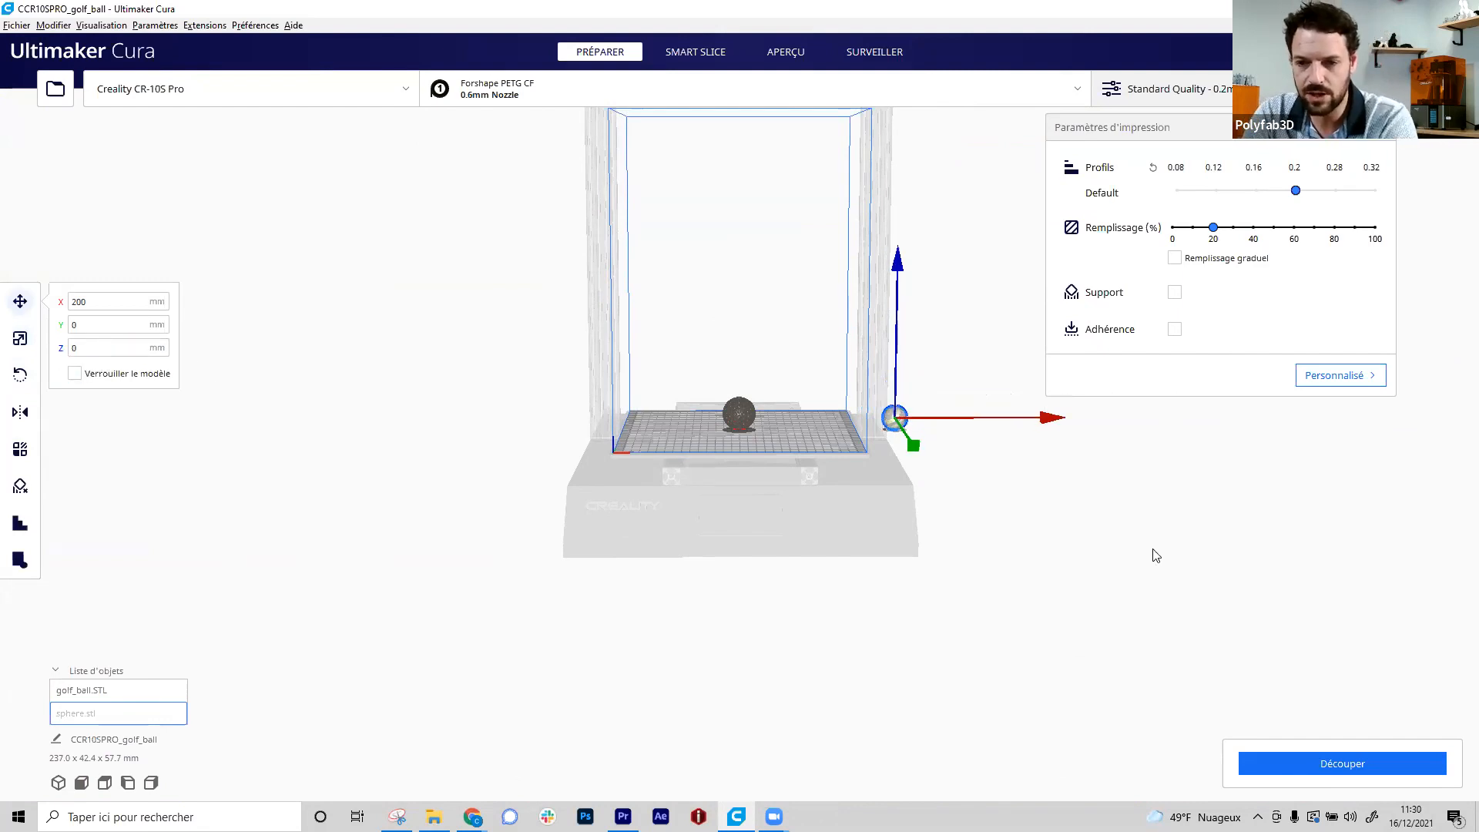
- Move the sphere into the golf ball and centre it horizontally at about X -0.56 mm and Y -0.35 mm
right_drag(1156, 552, 935, 634)
scroll(970, 676, up, 3)
scroll(971, 677, up, 2)
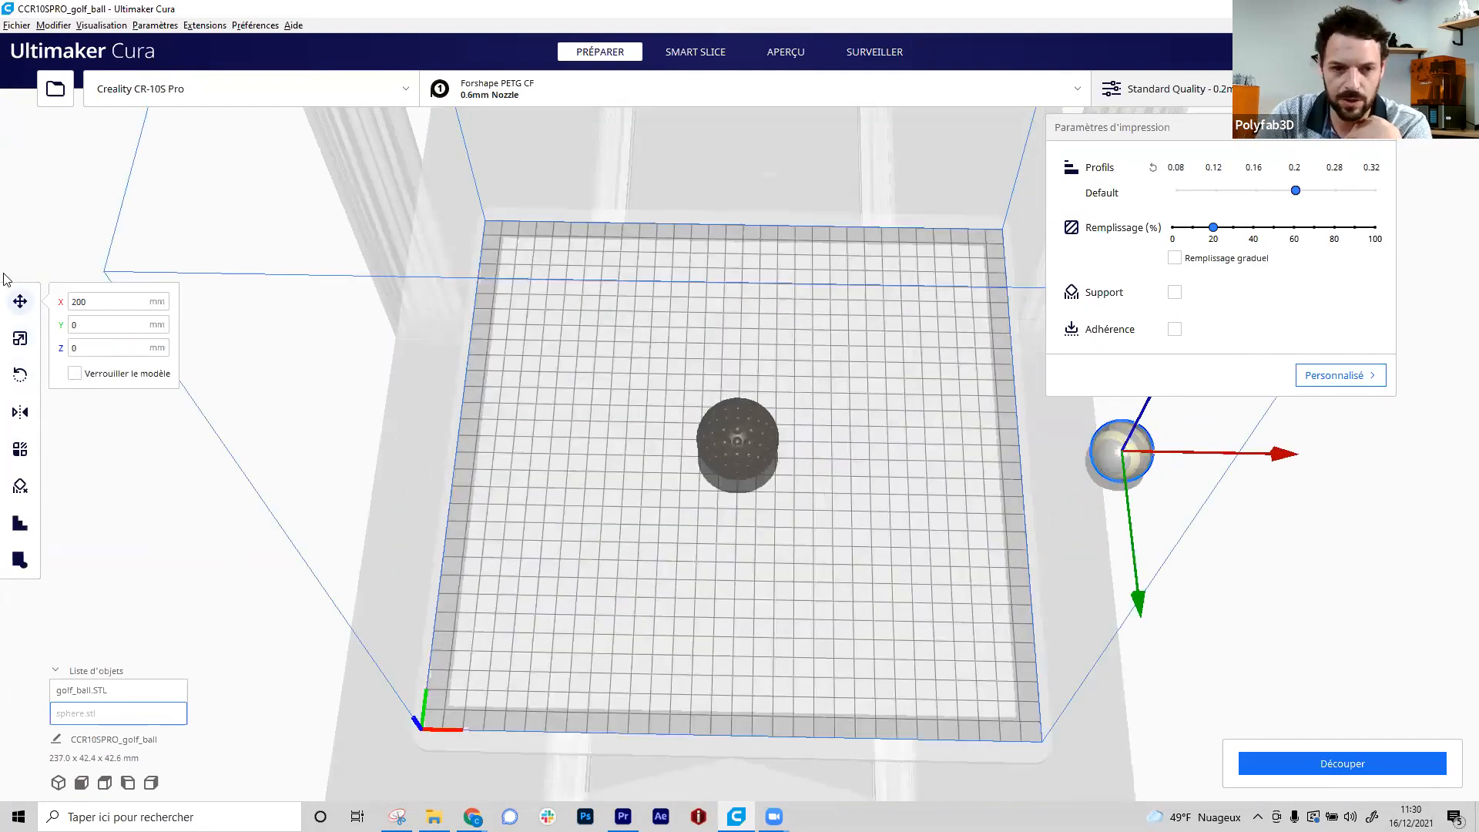
drag(1131, 460, 751, 455)
right_drag(862, 551, 781, 496)
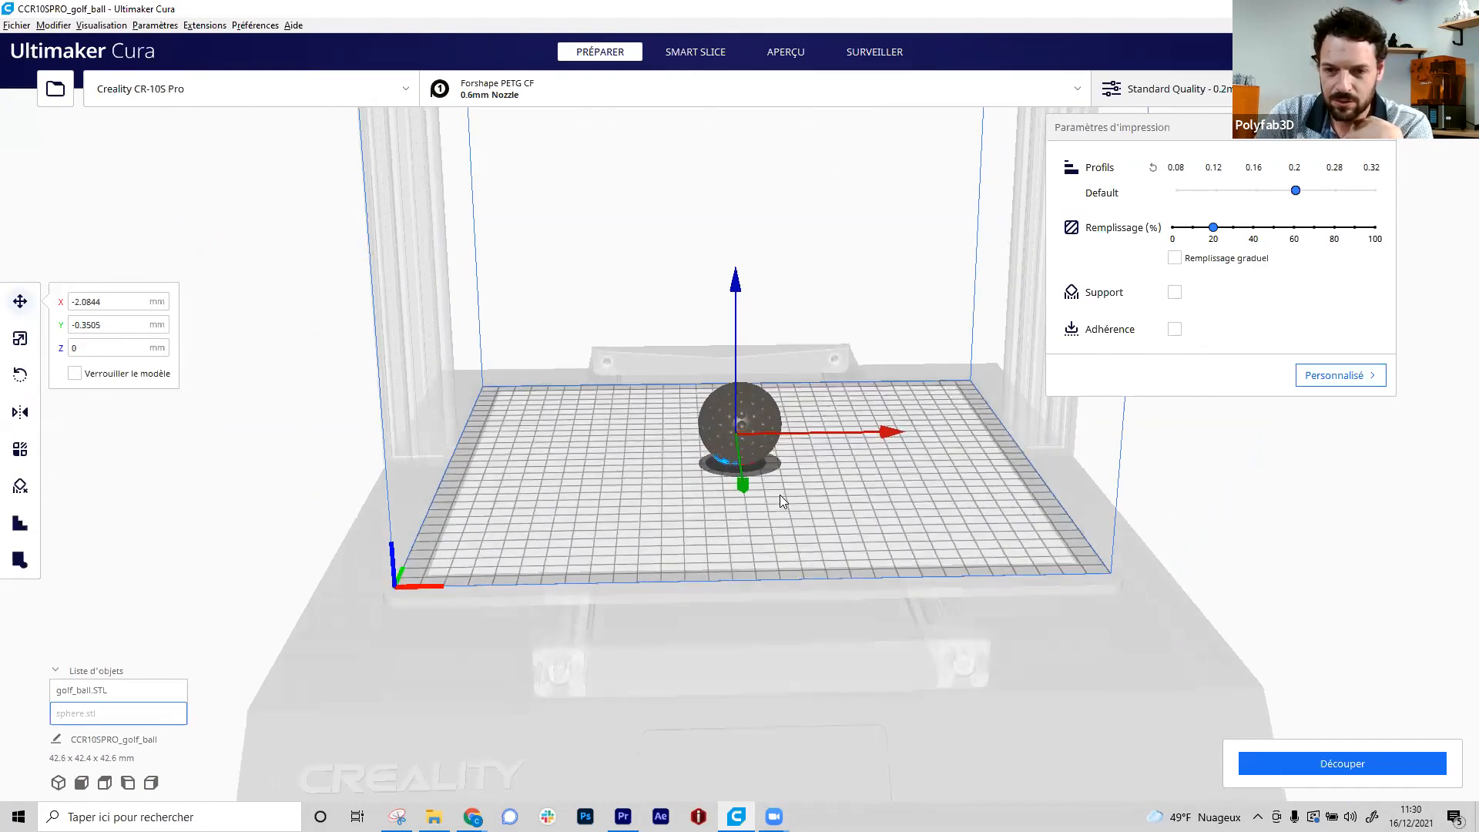
scroll(795, 527, up, 9)
right_drag(862, 536, 885, 462)
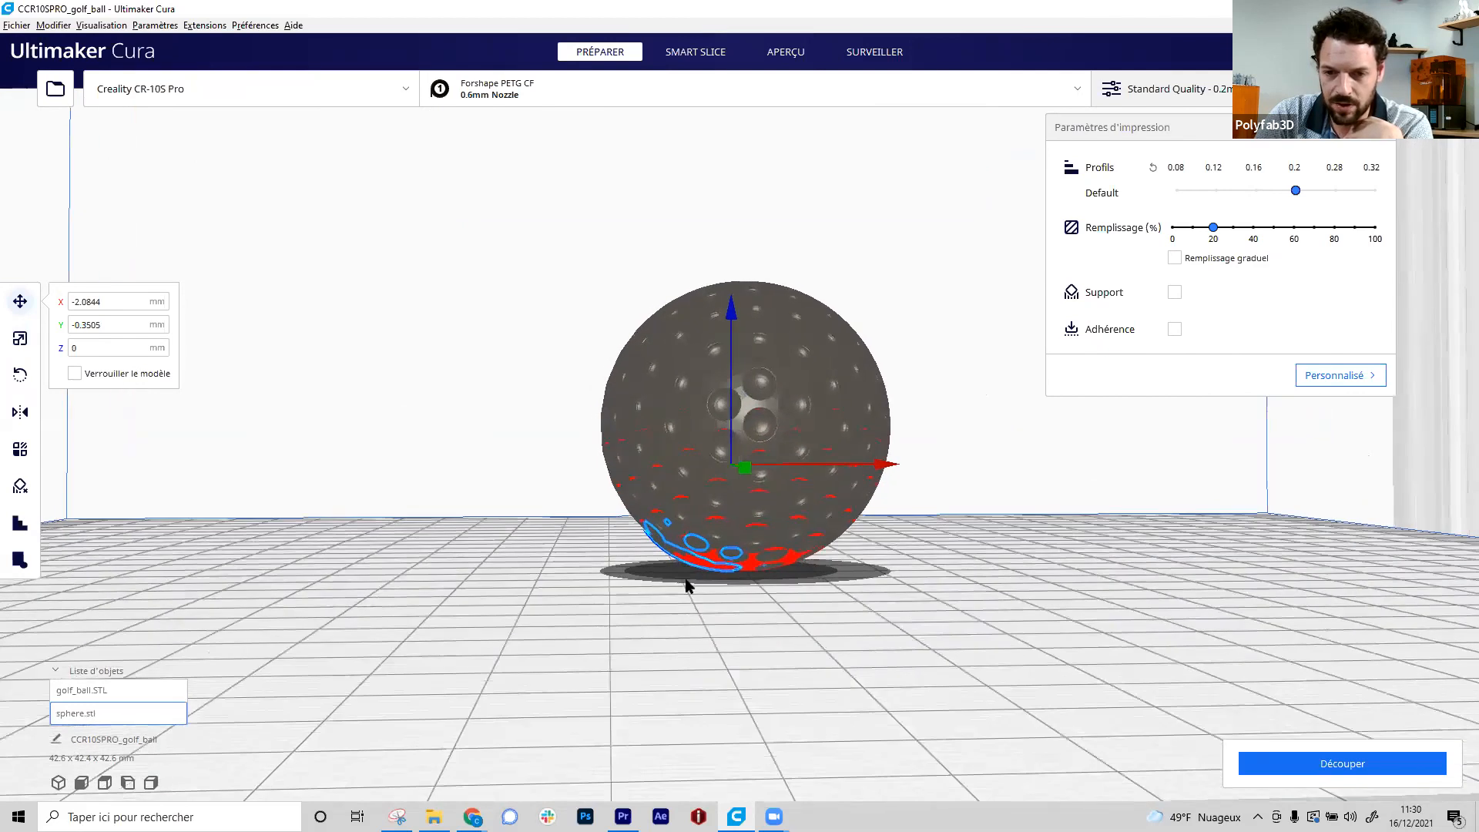
drag(883, 463, 895, 464)
right_drag(880, 600, 961, 604)
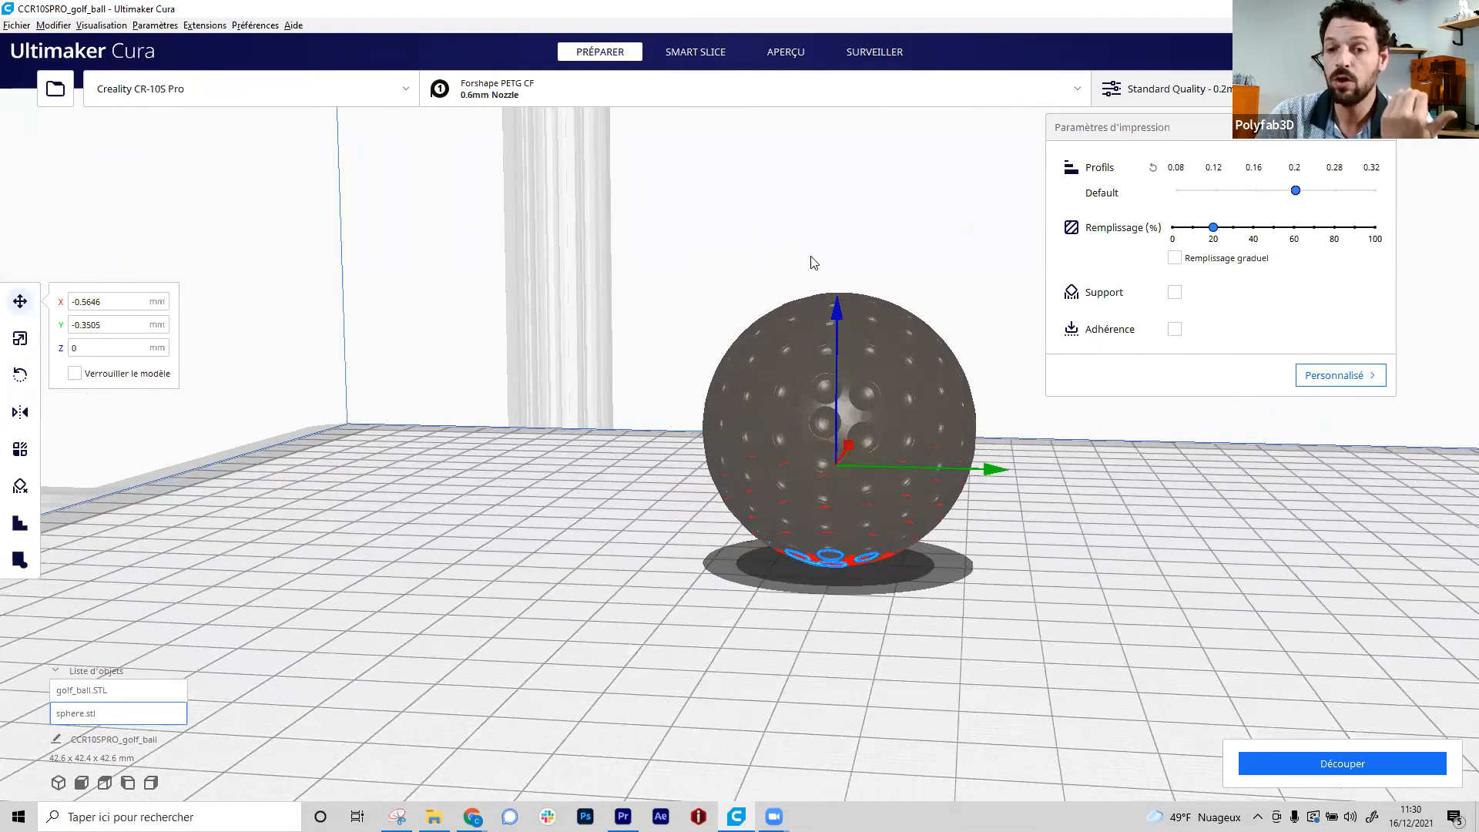
- Raise the sphere to a Z position of about 7.72 mm so it sits inside the golf ball
drag(838, 308, 837, 259)
right_drag(1078, 548, 734, 526)
right_drag(736, 535, 434, 570)
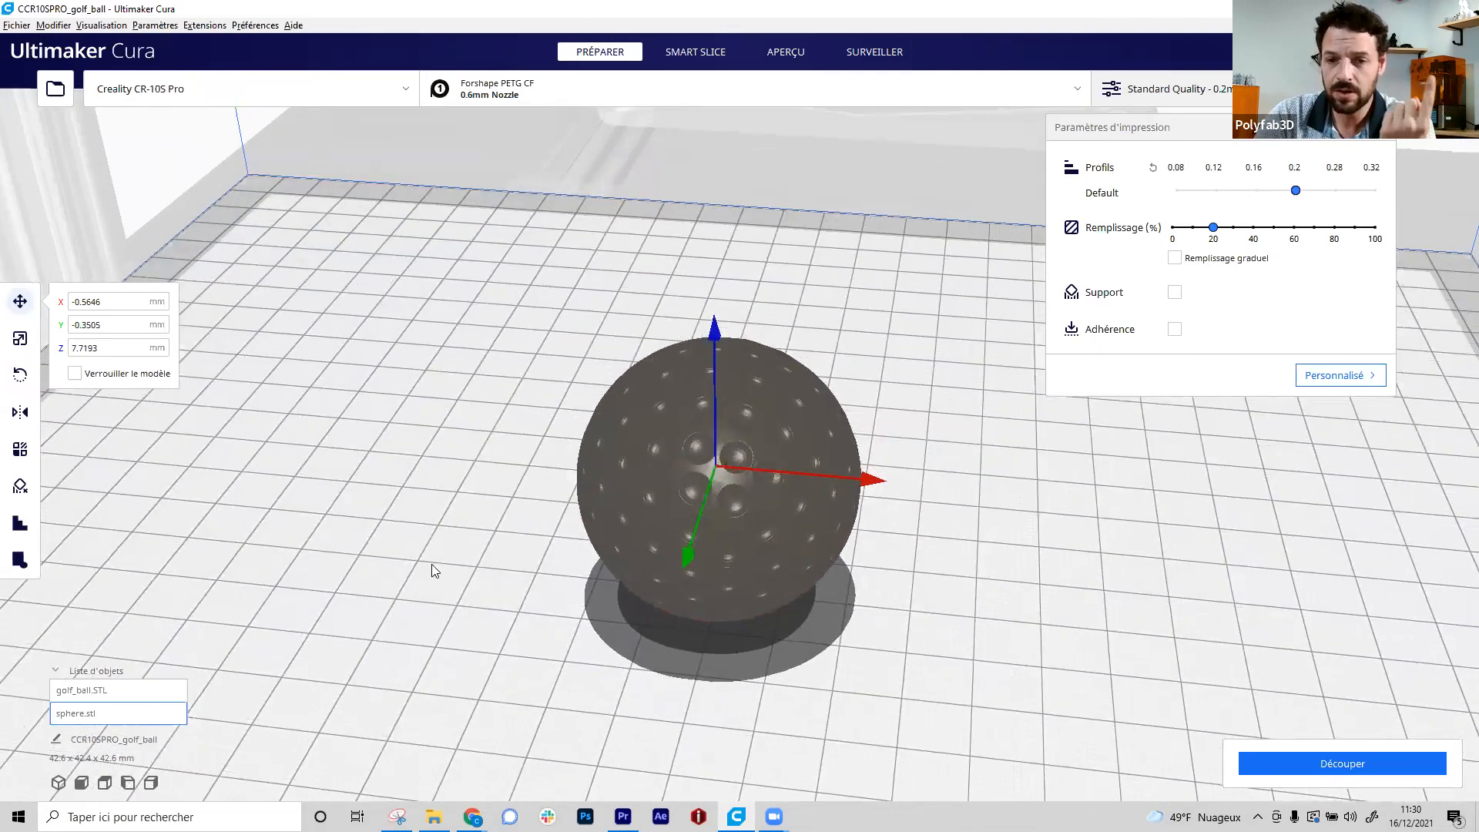
- Change the sphere's mesh type to modify settings for overlaps as an infill mesh, and remove all its preset wall and top/bottom settings
click(20, 449)
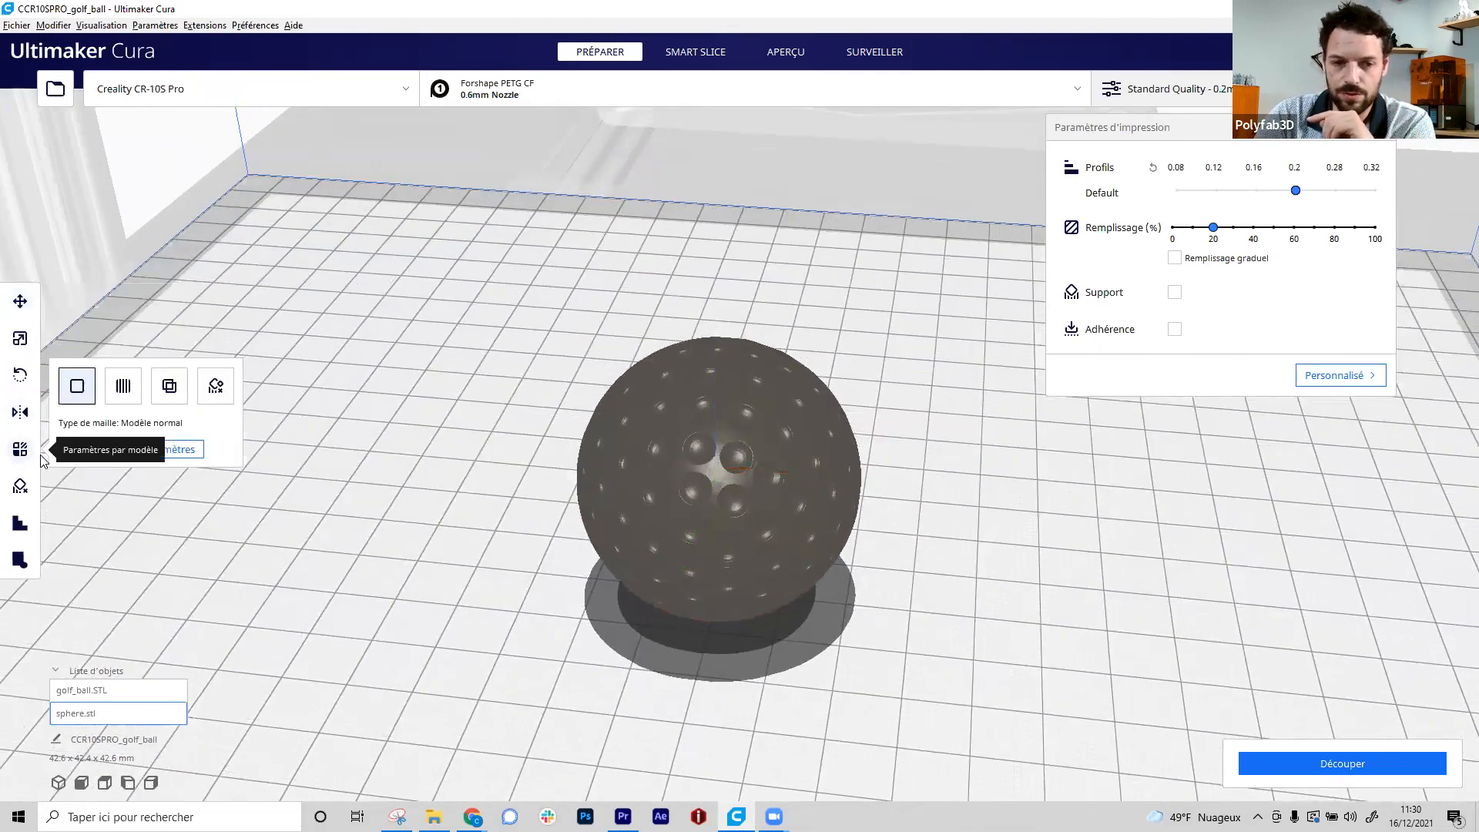
click(169, 388)
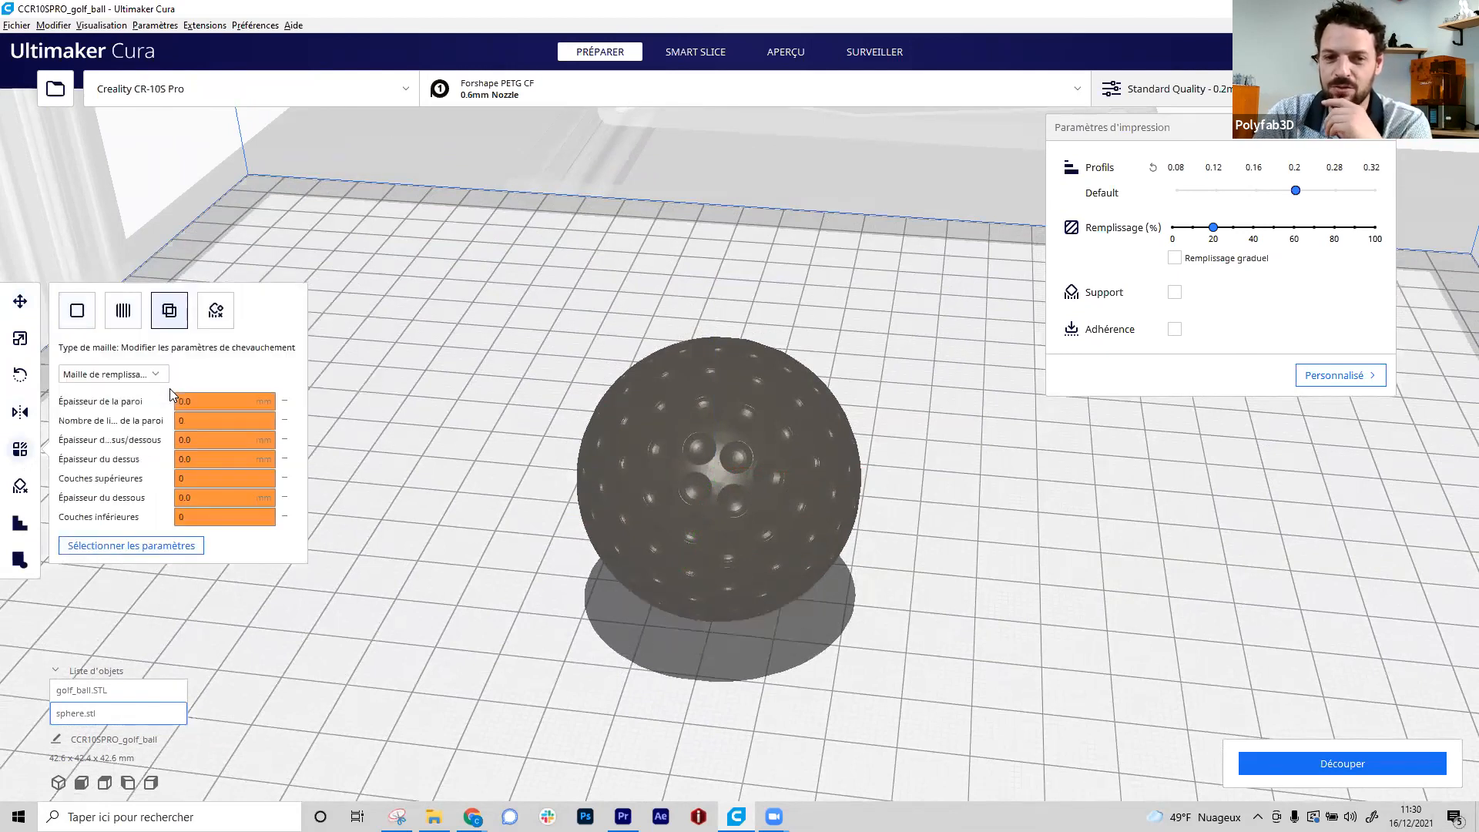
click(284, 401)
click(284, 401)
click(284, 401)
click(285, 401)
click(285, 401)
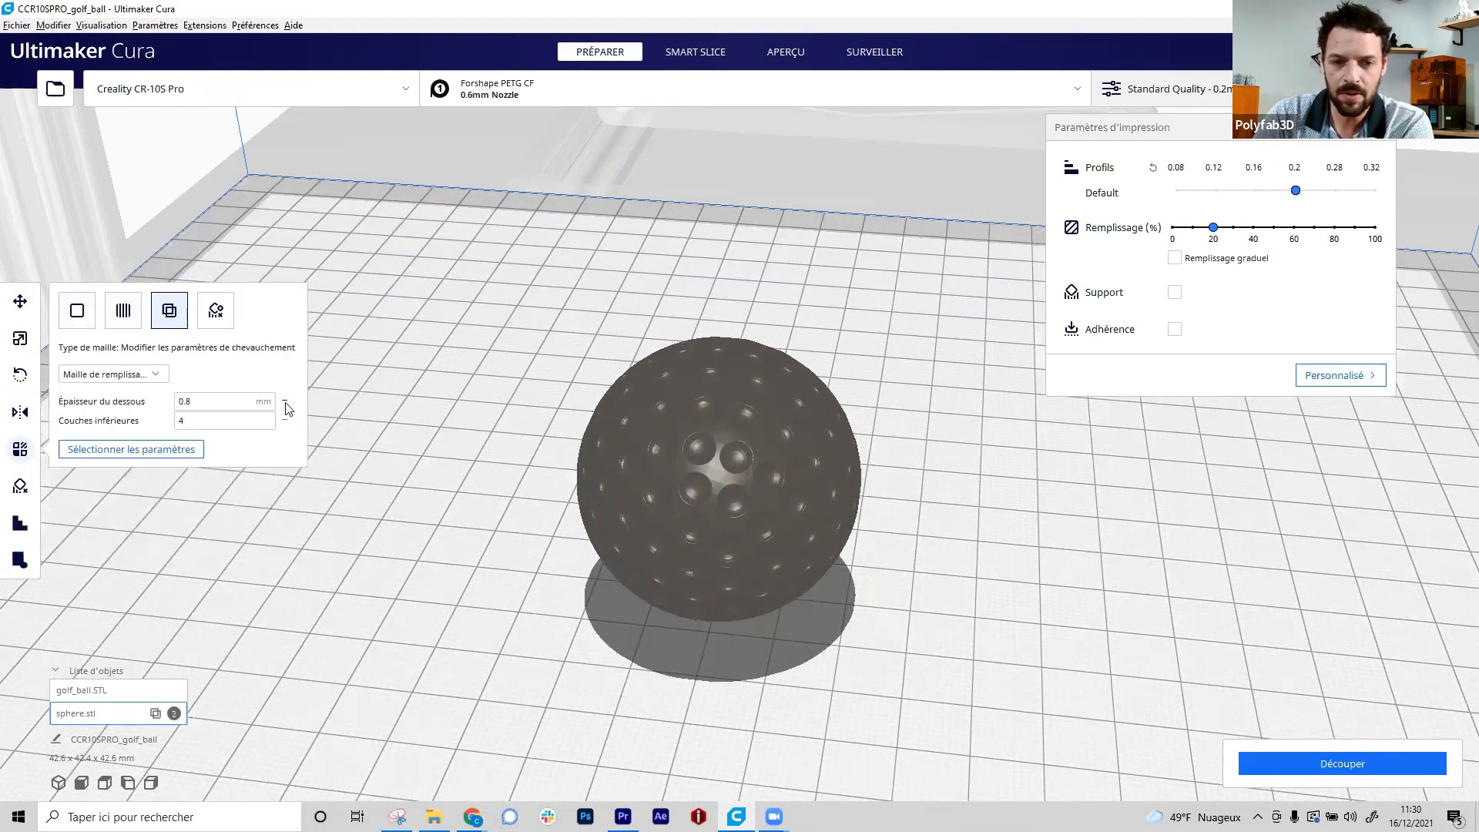
click(285, 402)
click(284, 422)
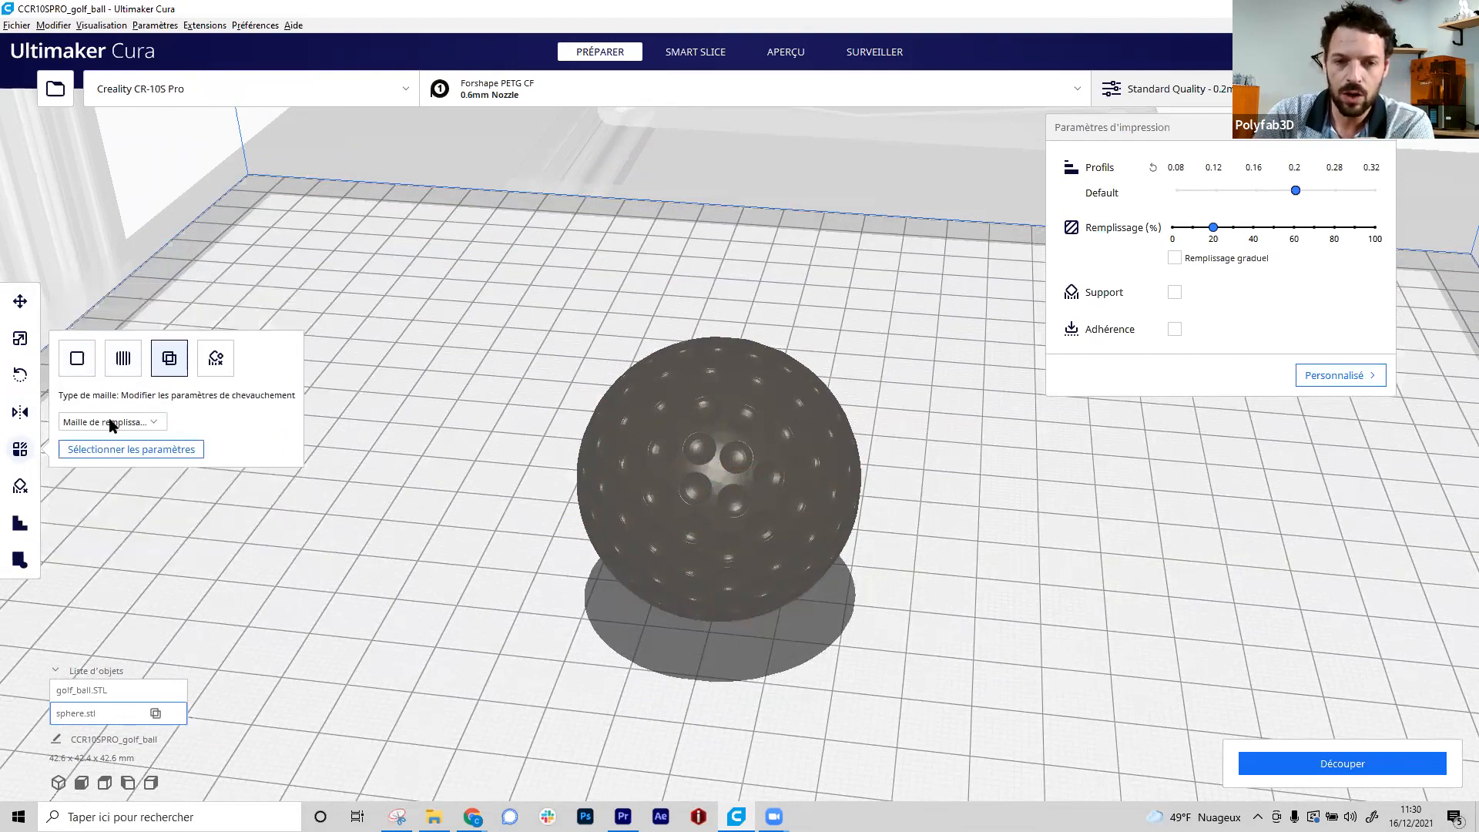
- Add the infill density setting to the sphere and set it to 90%
click(130, 450)
scroll(728, 443, down, 5)
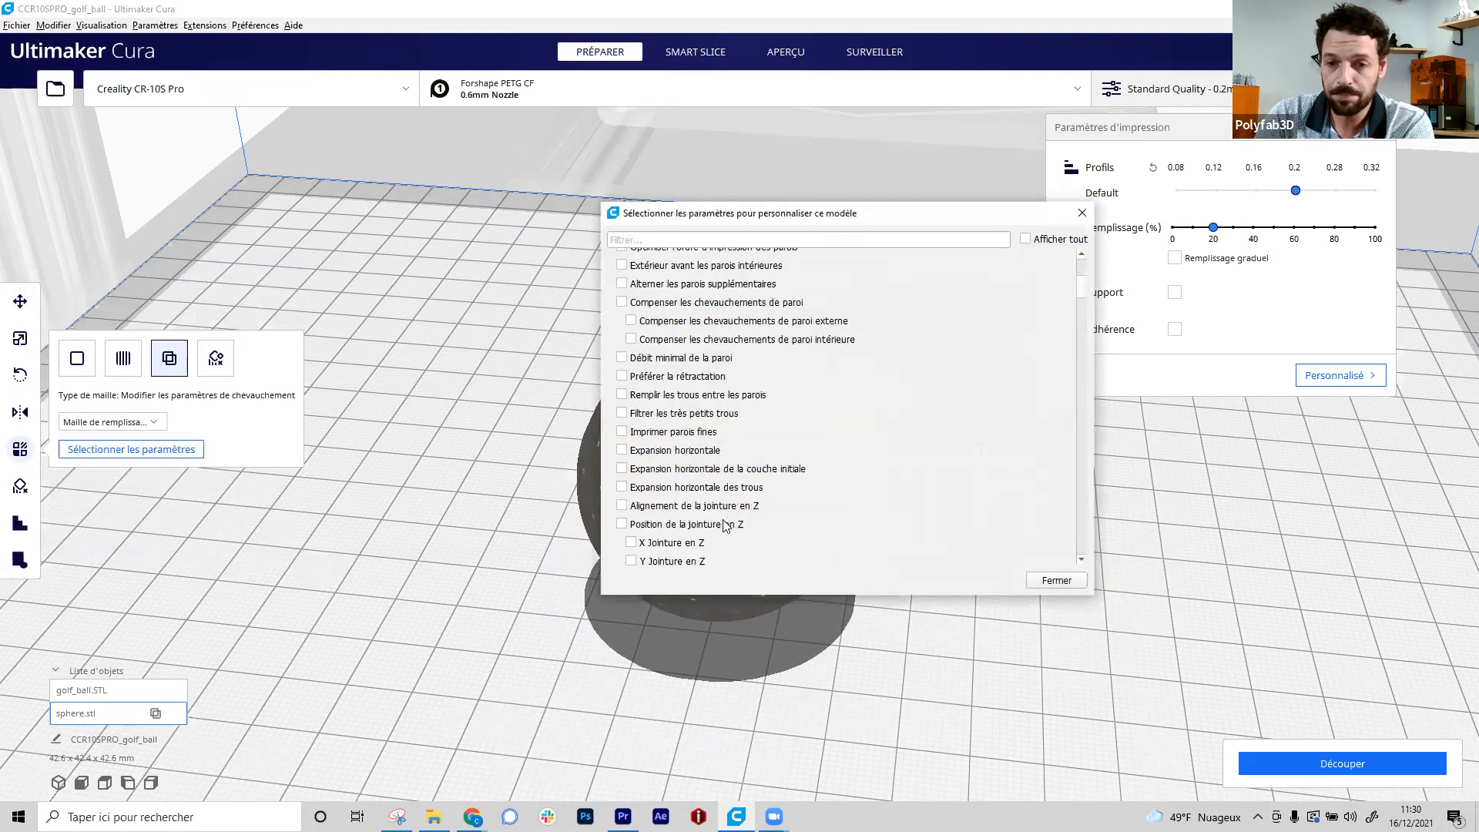
scroll(696, 514, down, 4)
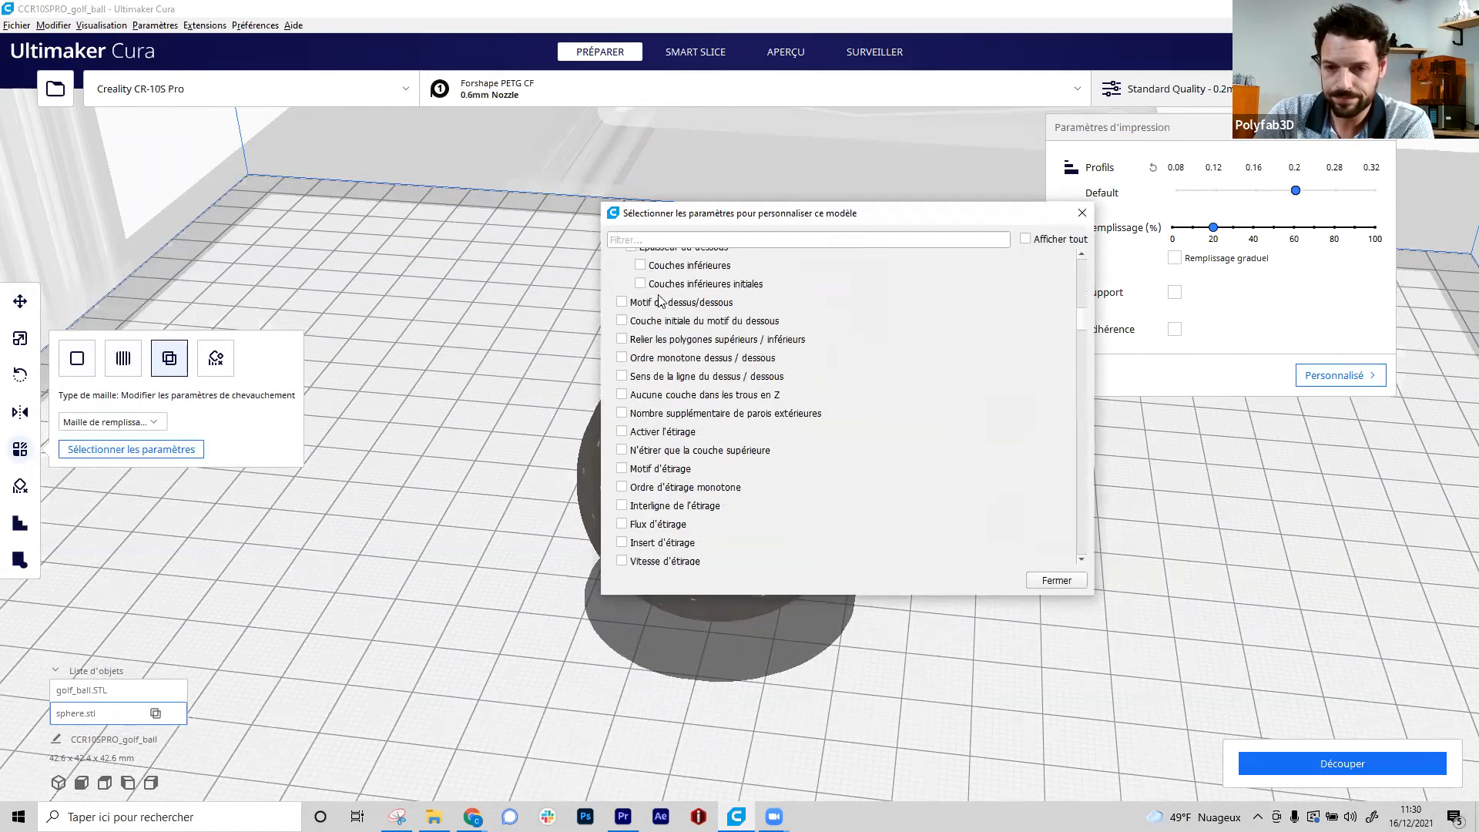
scroll(656, 408, up, 3)
scroll(670, 462, down, 6)
scroll(668, 476, down, 3)
scroll(668, 476, down, 2)
scroll(662, 447, up, 2)
click(635, 406)
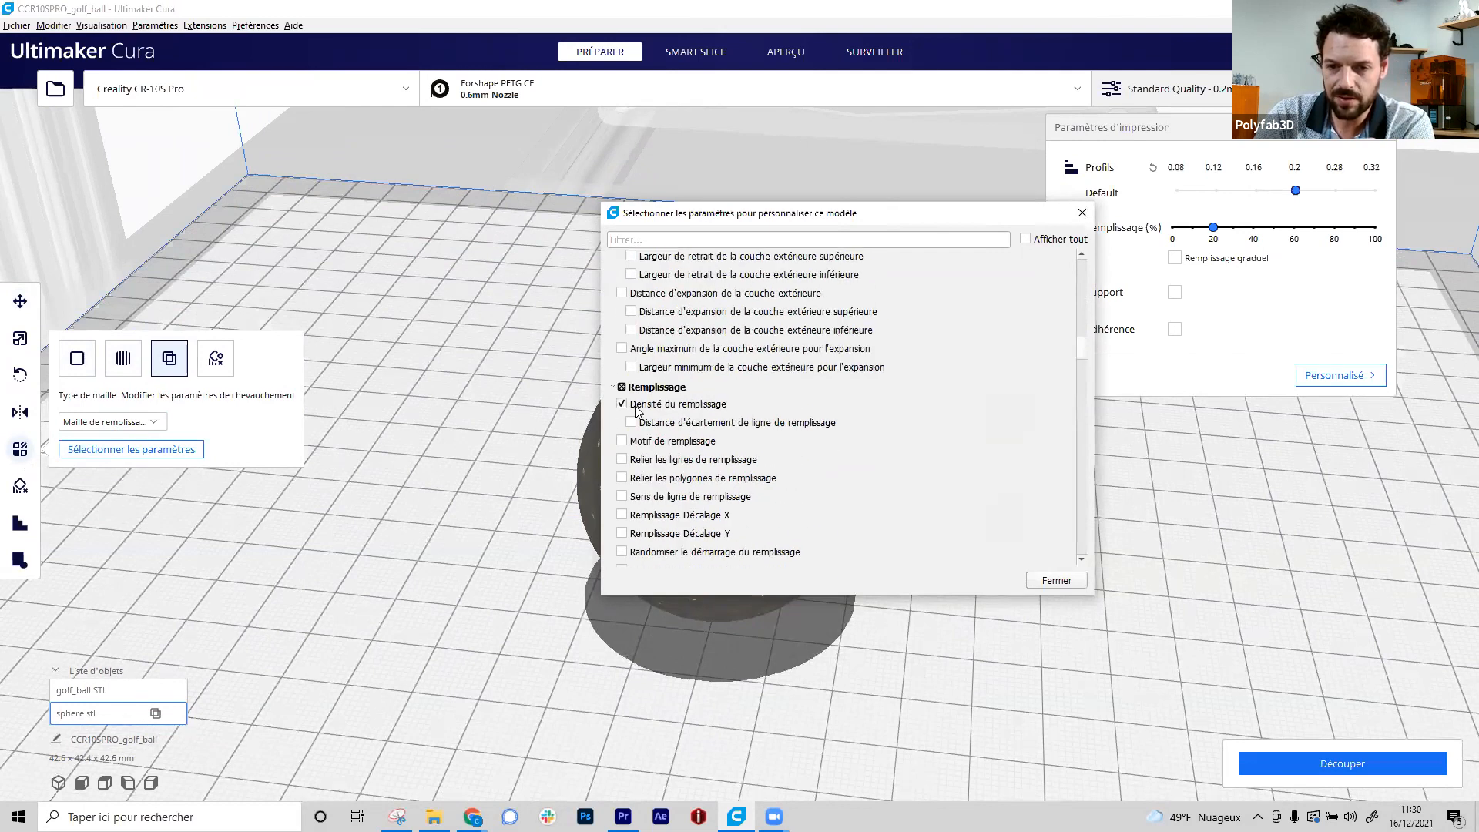
click(1056, 580)
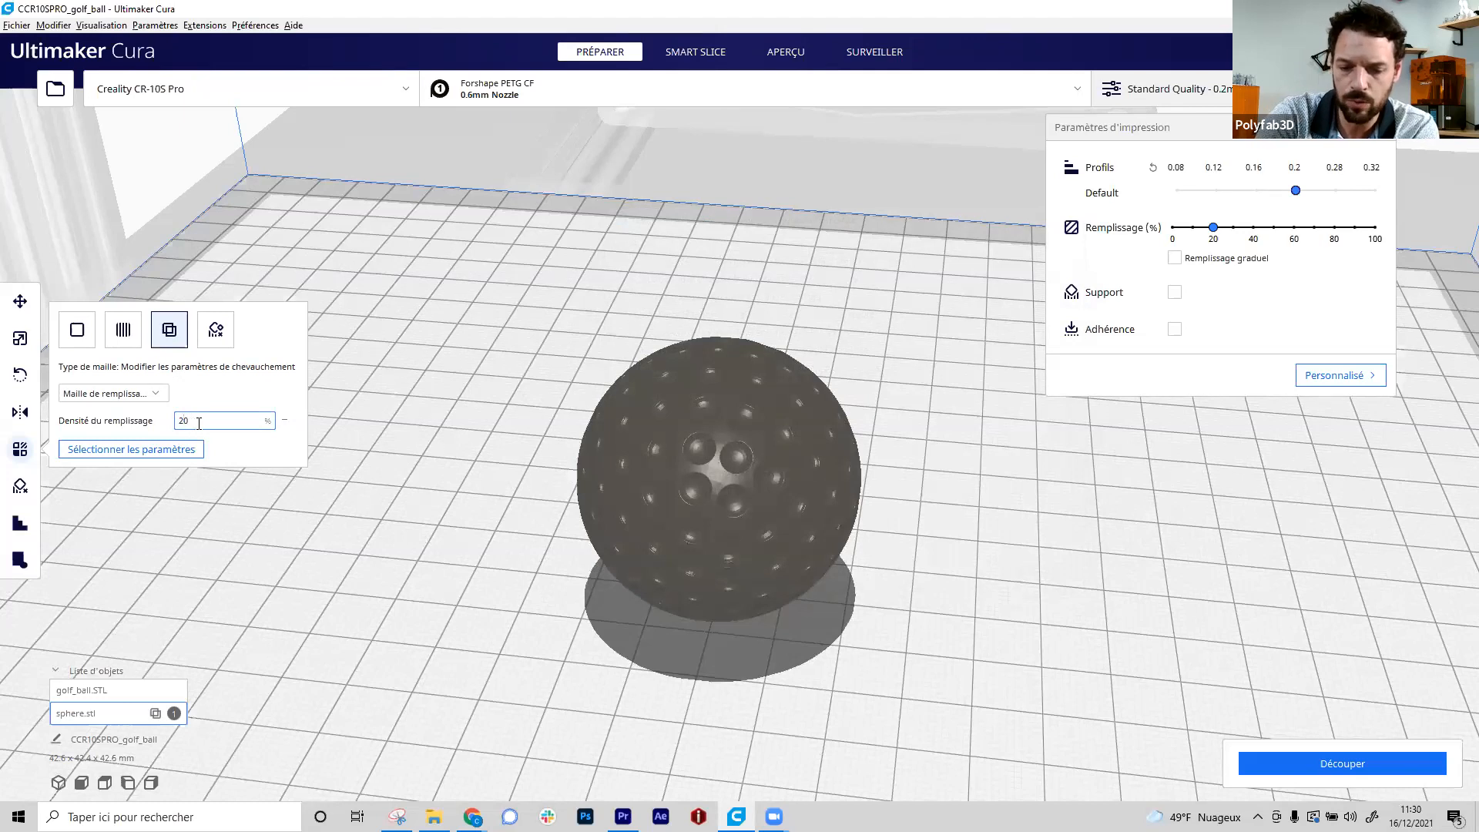
key(BackSpace)
key(BackSpace)
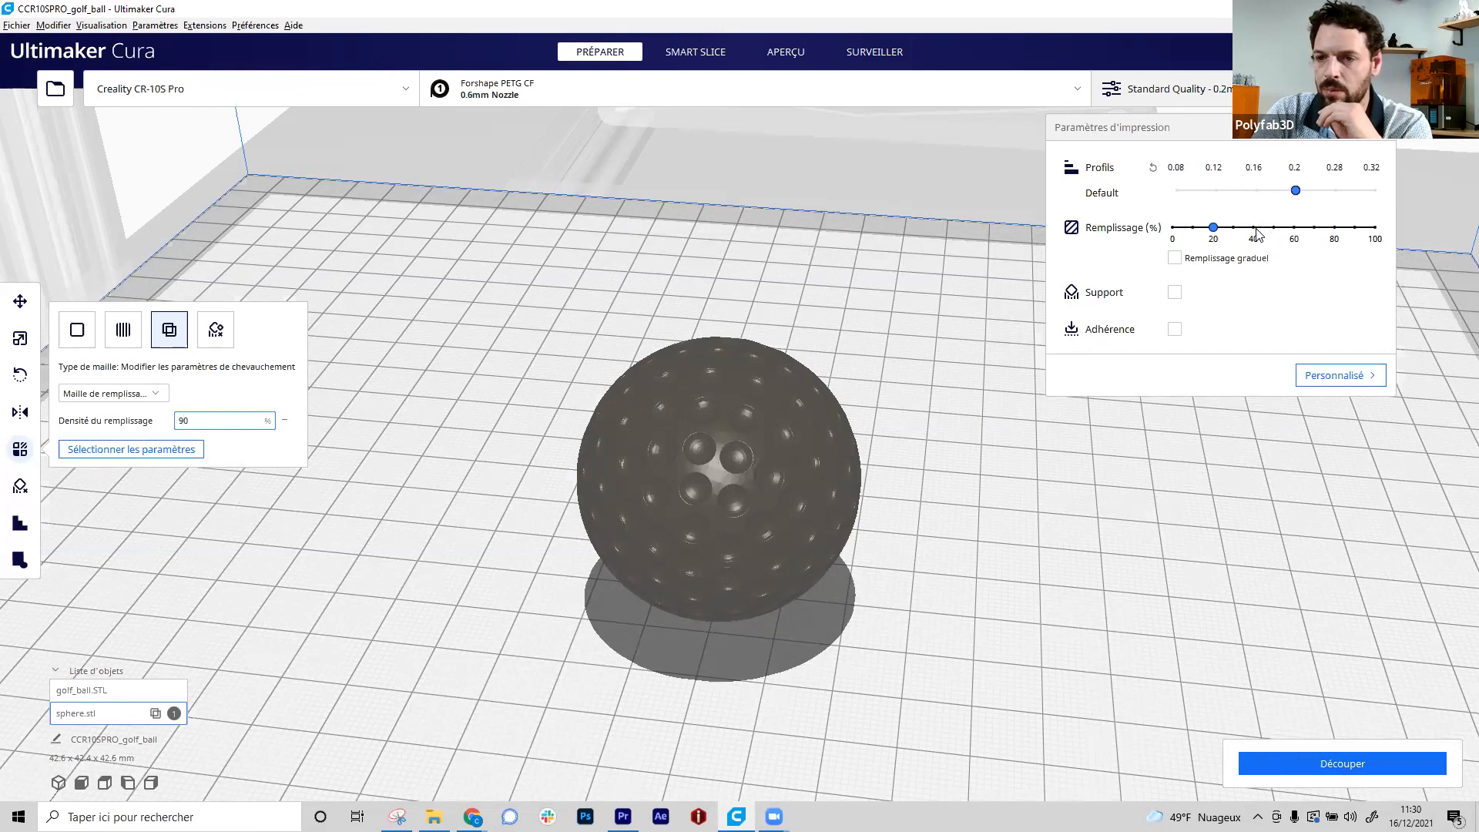
- Set the global infill density to 40% with the concentric (Concentrique) pattern and slice the models
click(1351, 375)
click(1168, 289)
click(1332, 343)
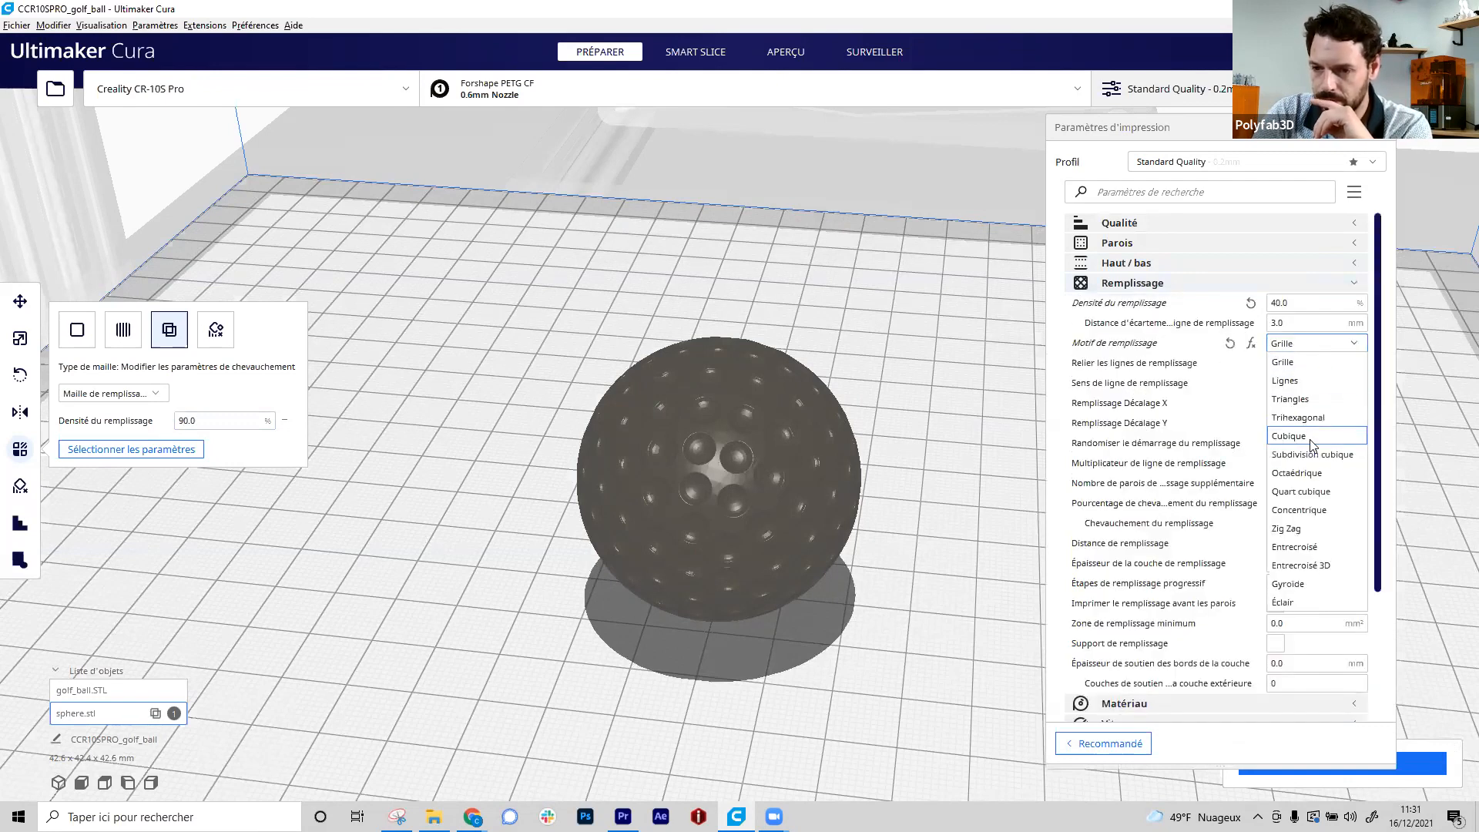
click(1310, 512)
click(1126, 741)
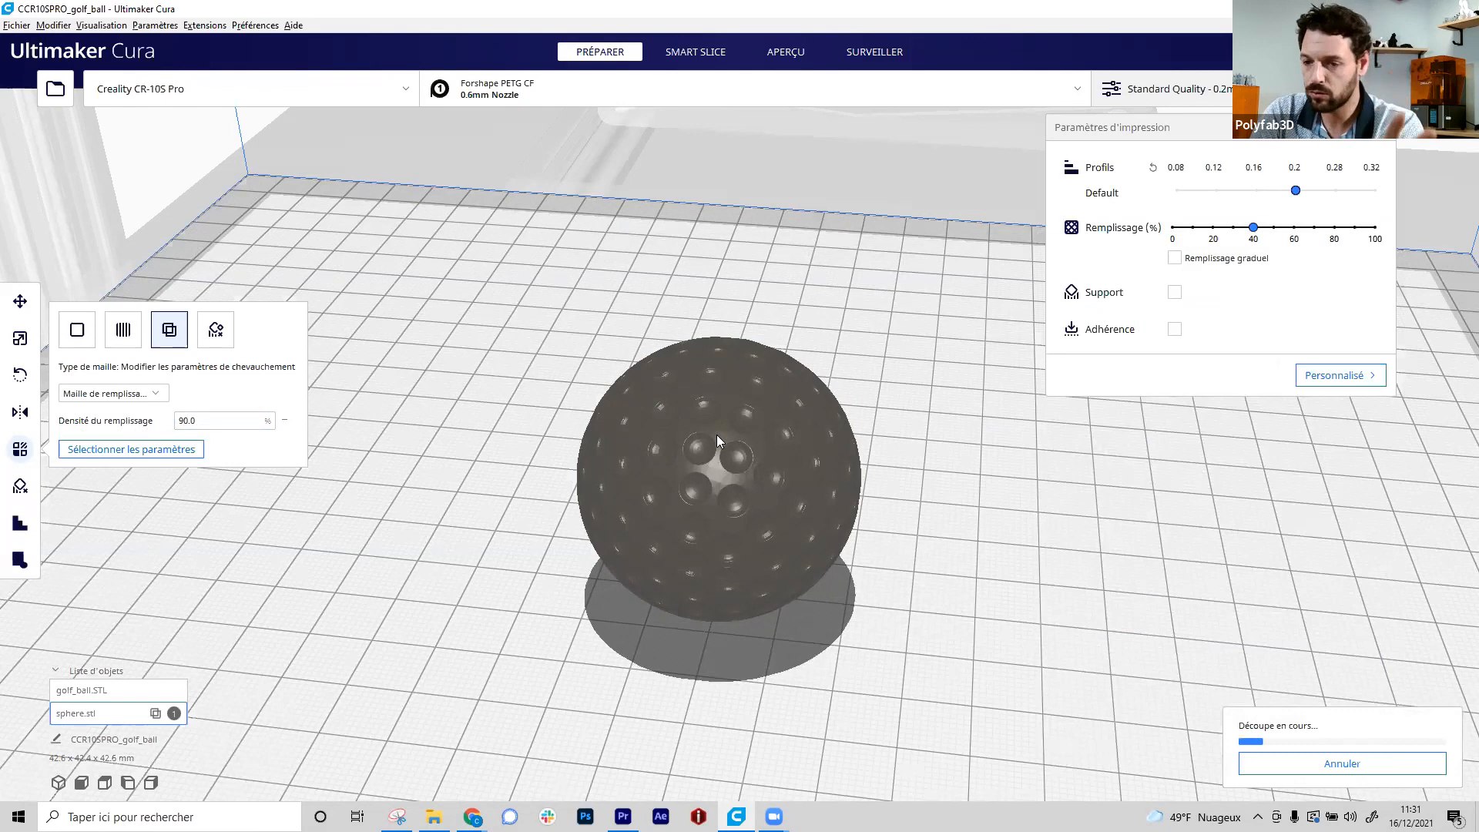
- Preview the sliced golf ball from above and cut the layer view down to layer 106 to examine the infill inside
click(785, 51)
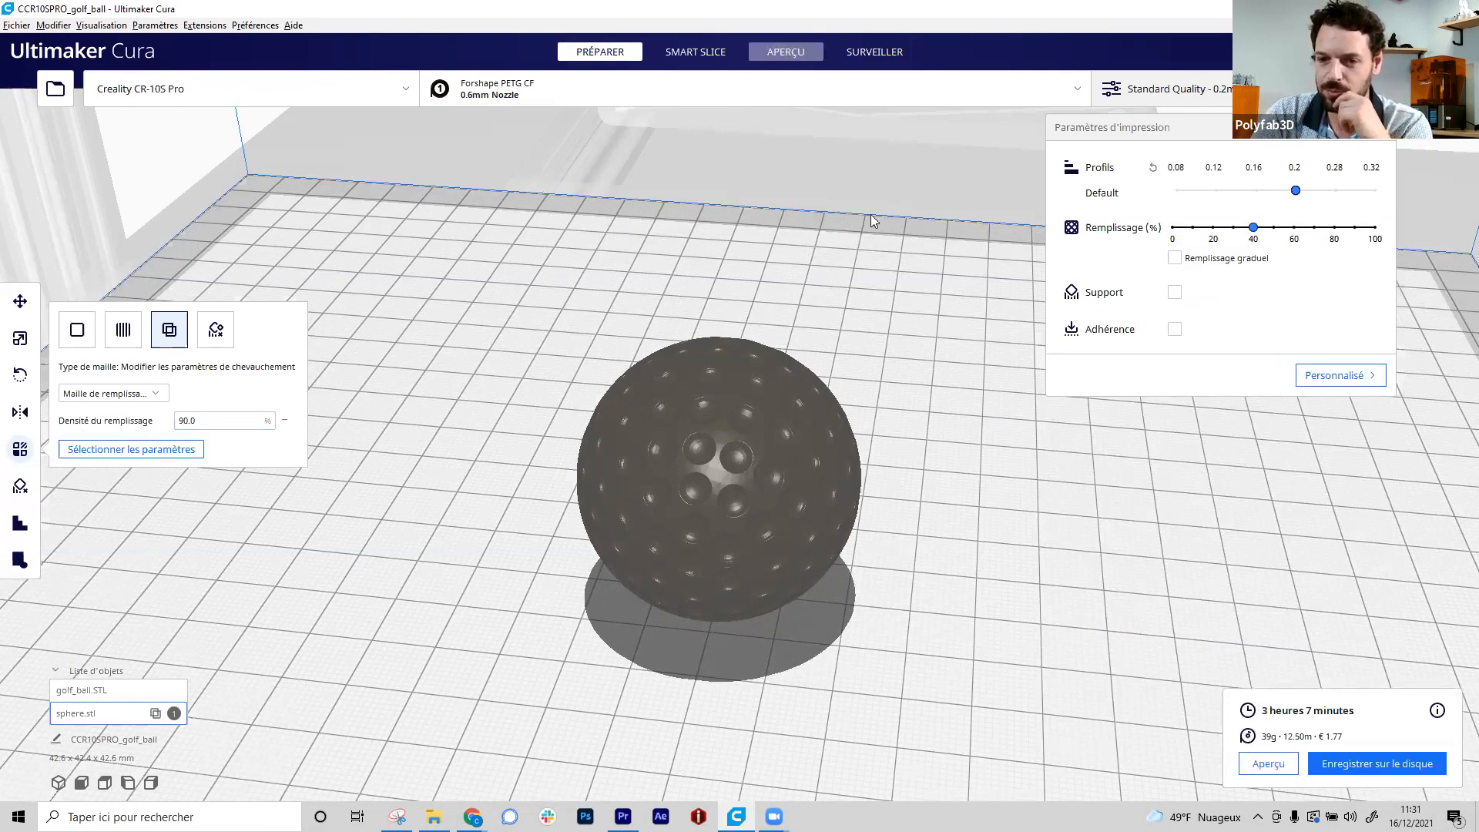
right_drag(875, 331, 894, 554)
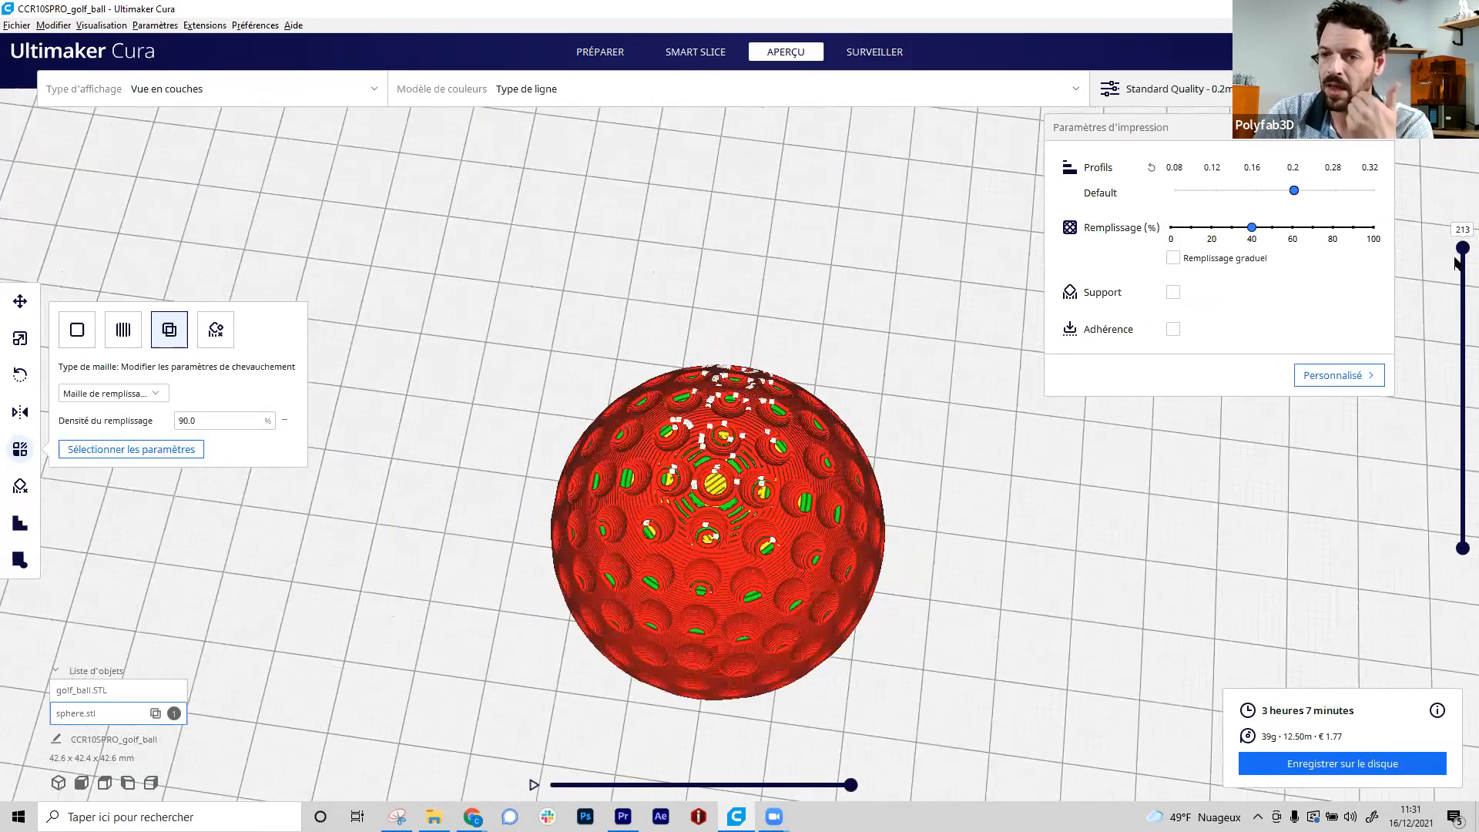
drag(1455, 262, 1456, 406)
scroll(730, 500, up, 4)
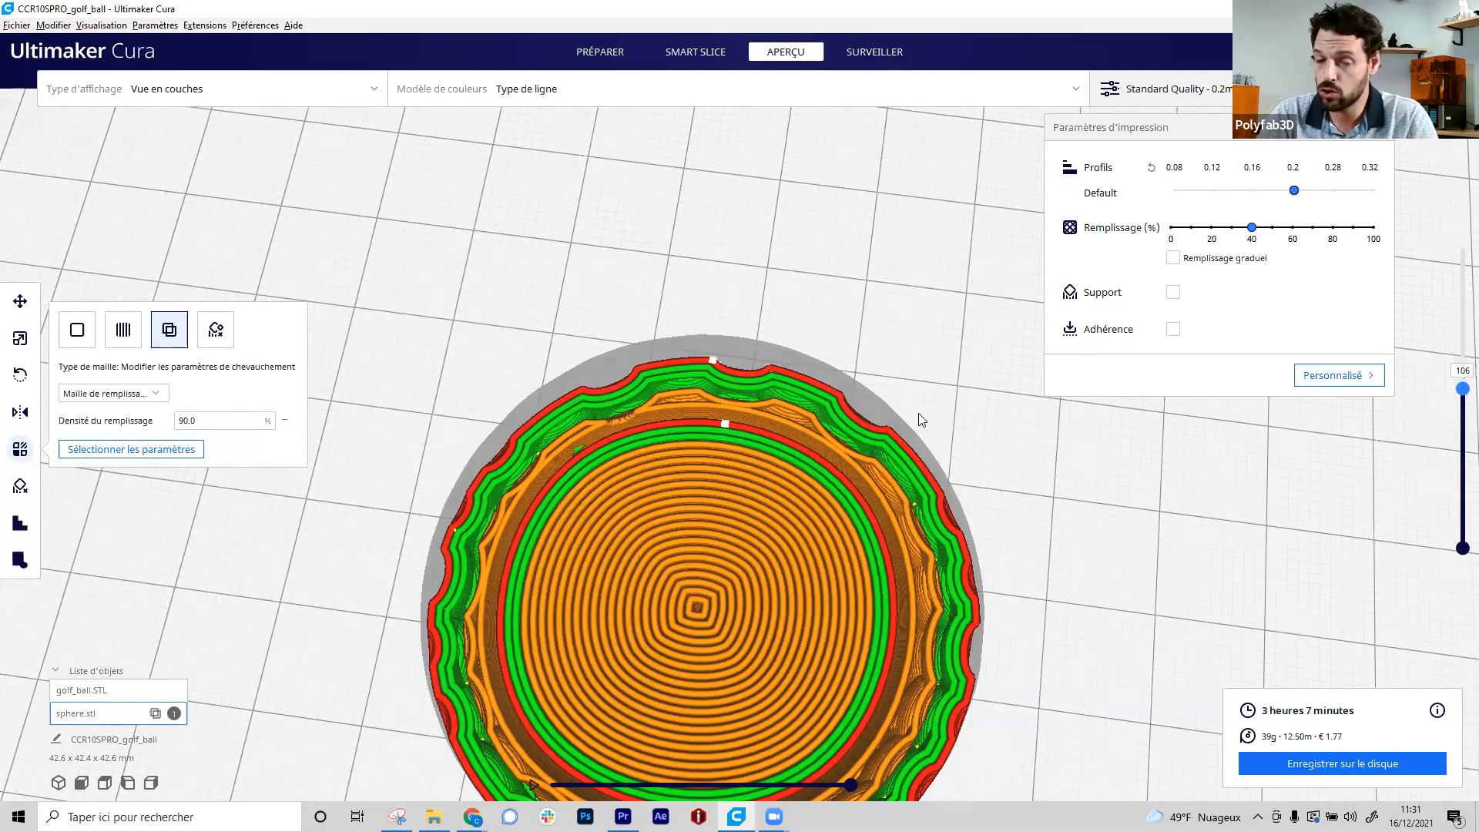
- Set the sphere's infill density to 0%, re-slice and examine the ball's interior between layers 98 and 136
click(187, 420)
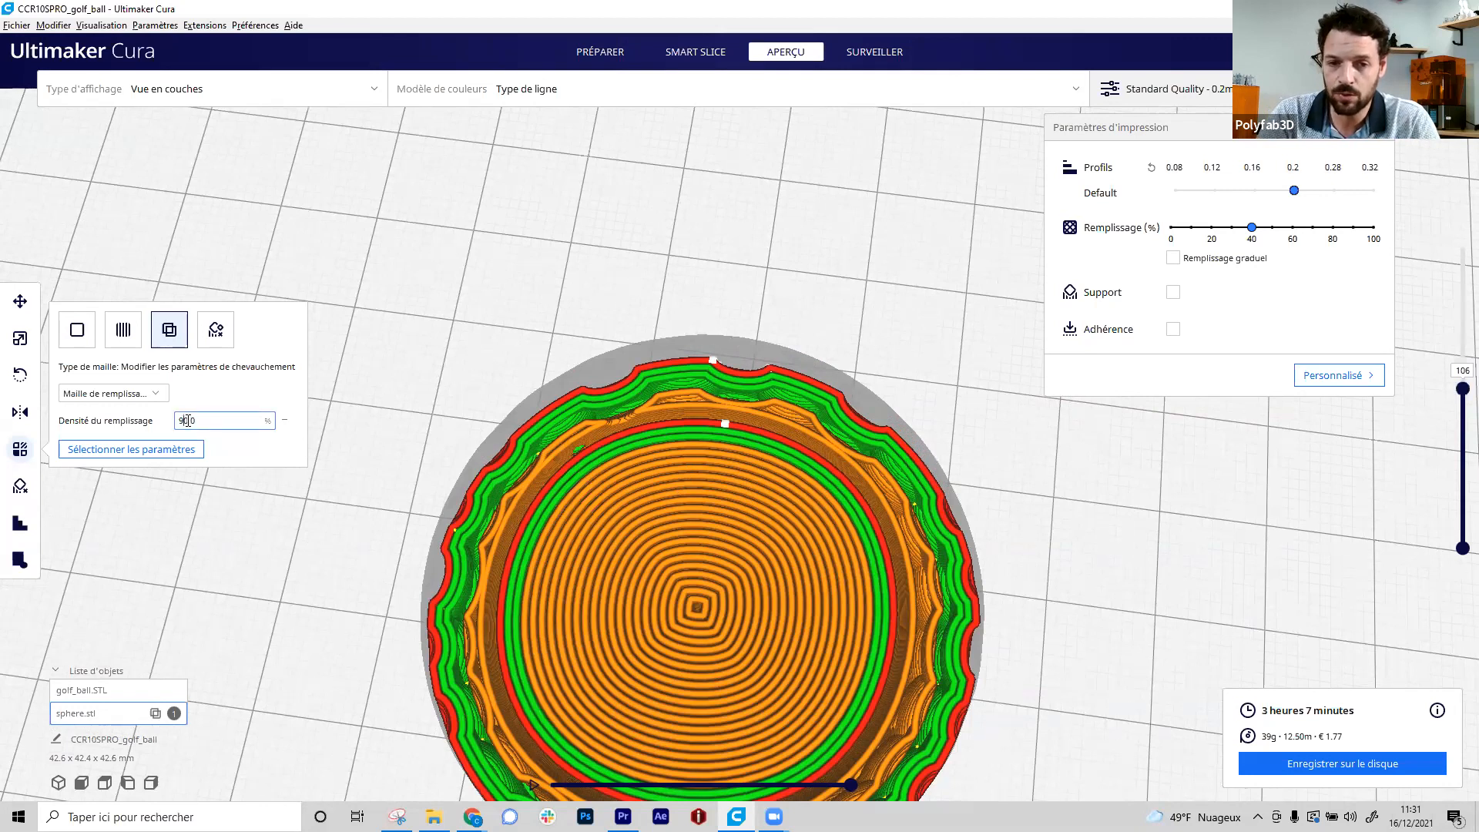
key(BackSpace)
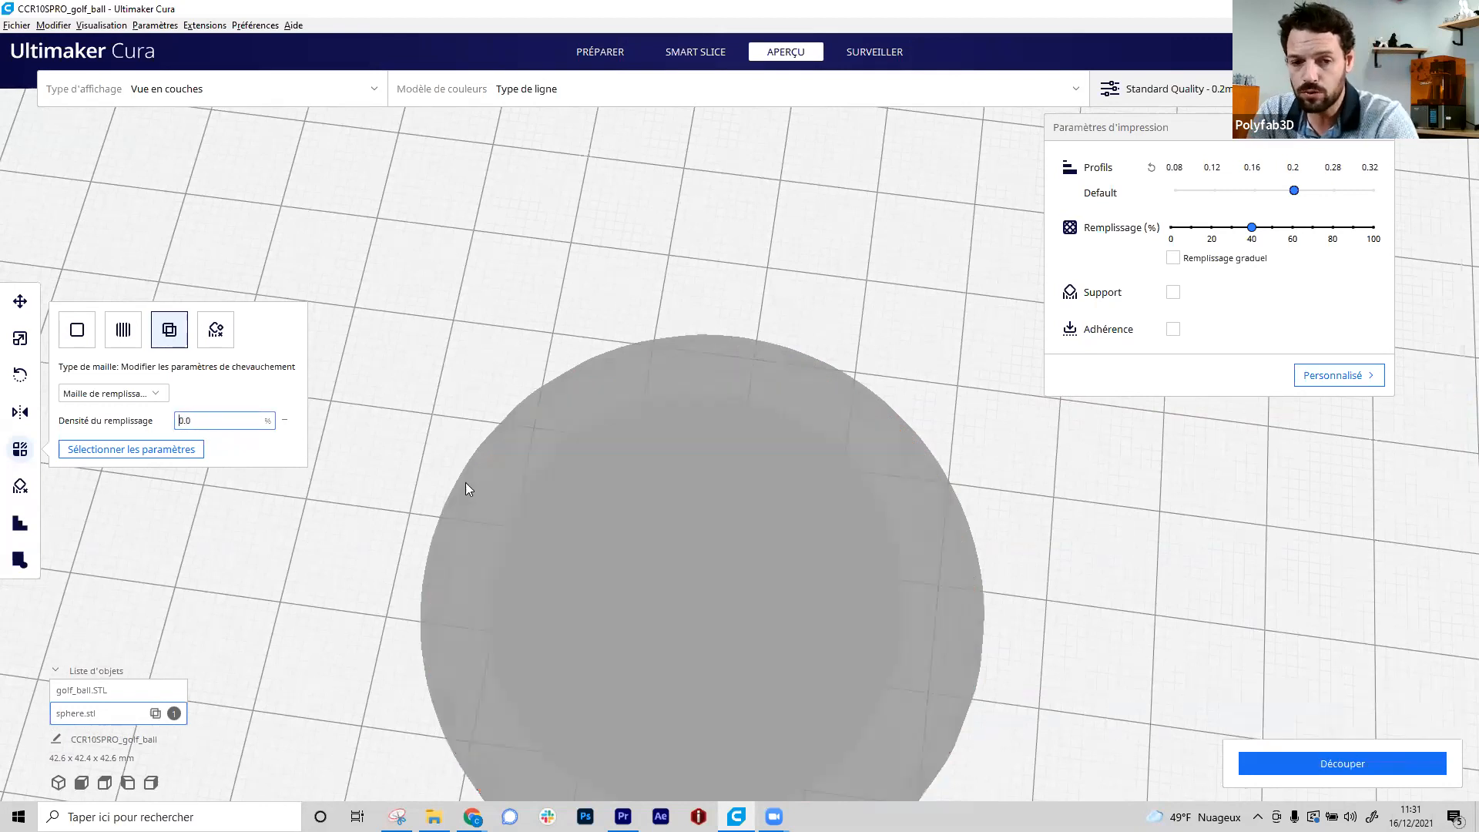
click(1350, 761)
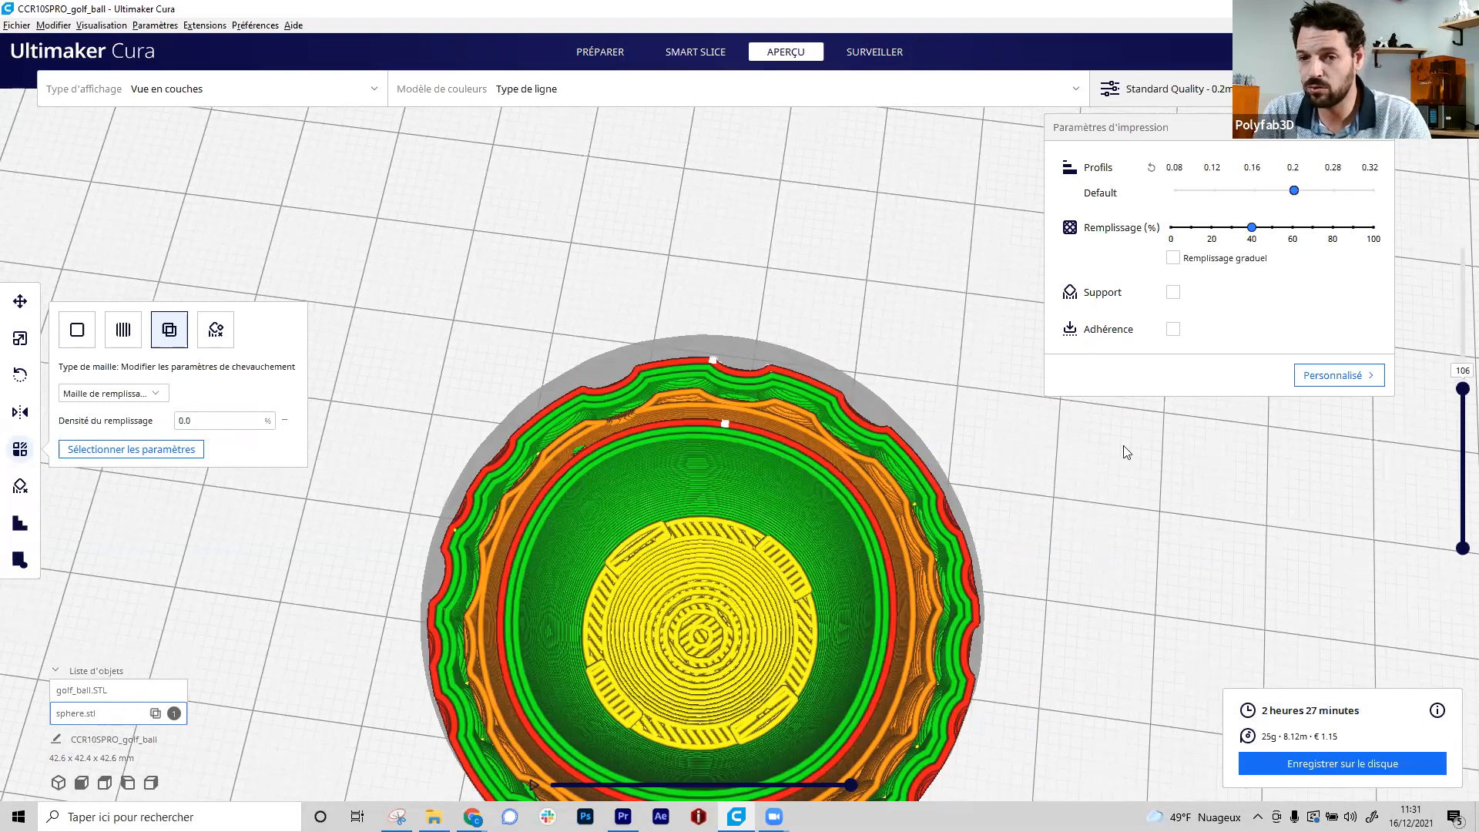
mouse_move(1462, 390)
mouse_down()
mouse_move(1462, 442)
mouse_move(1458, 359)
mouse_move(1457, 426)
mouse_move(1457, 409)
mouse_up()
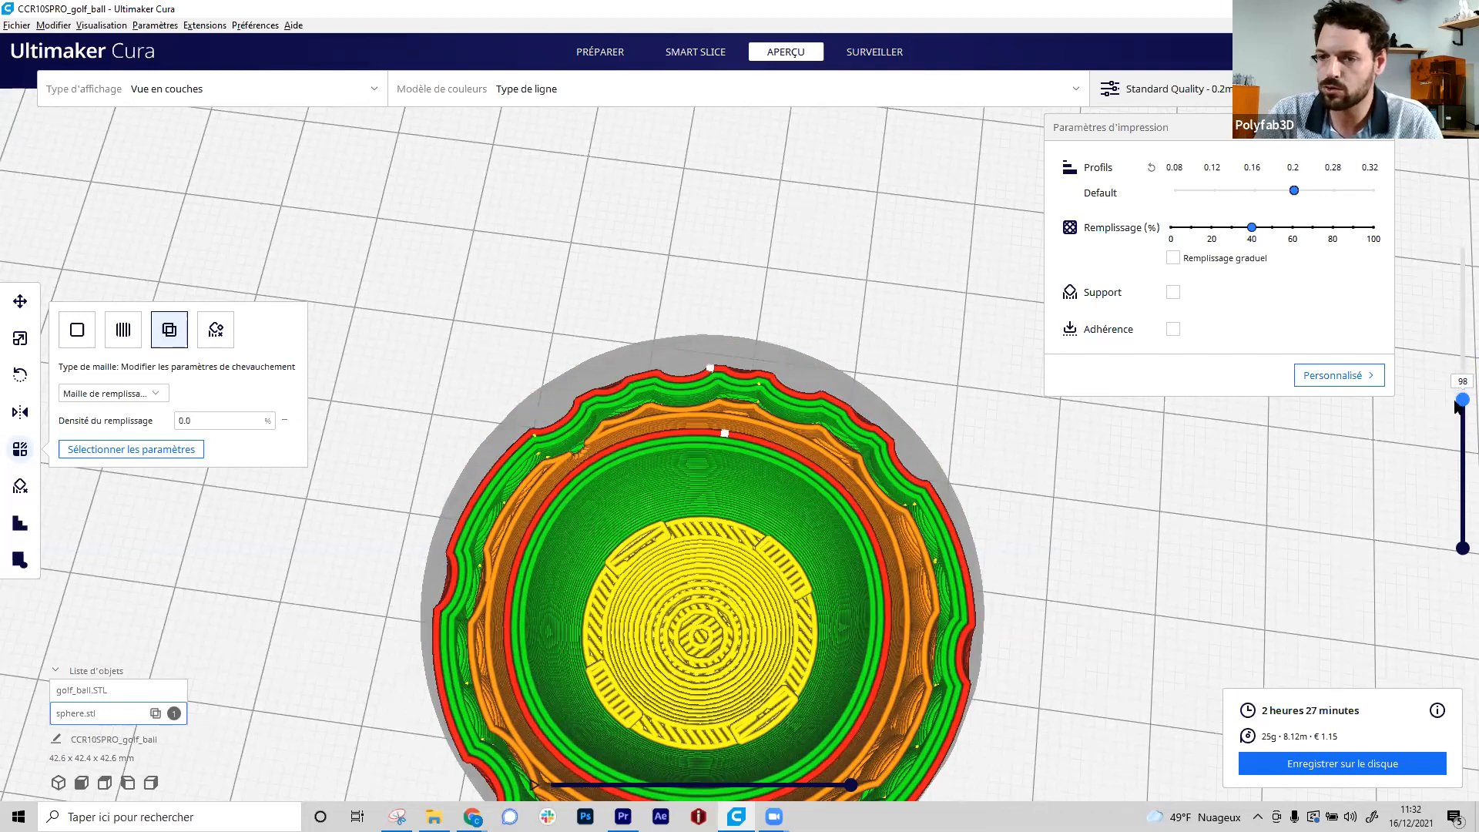
drag(1456, 426, 1457, 375)
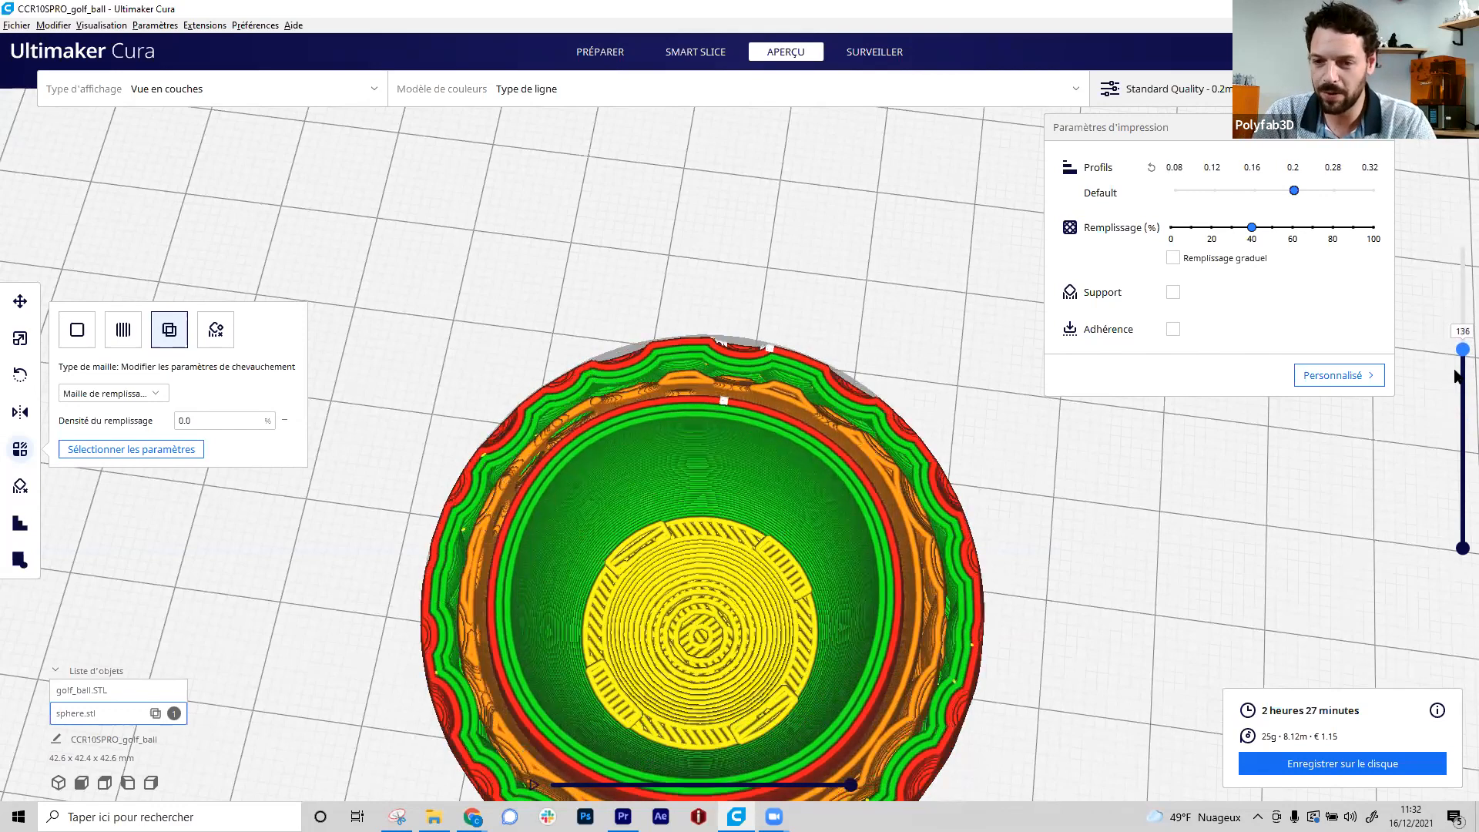
- Return to the preparation stage and delete the golf ball and its modifier sphere to clear the build plate
click(615, 51)
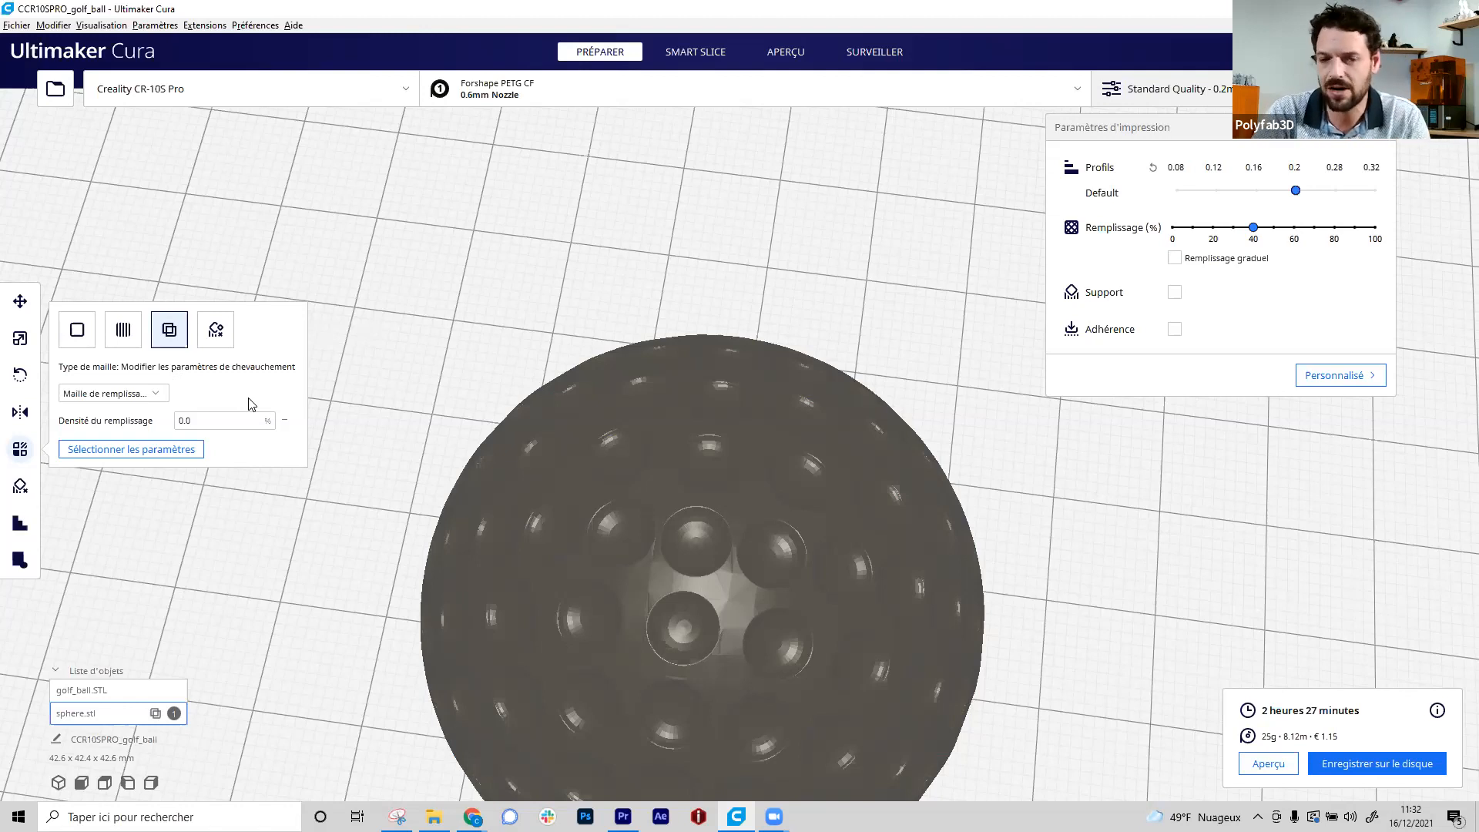
click(440, 287)
scroll(485, 378, down, 4)
right_drag(924, 405, 932, 383)
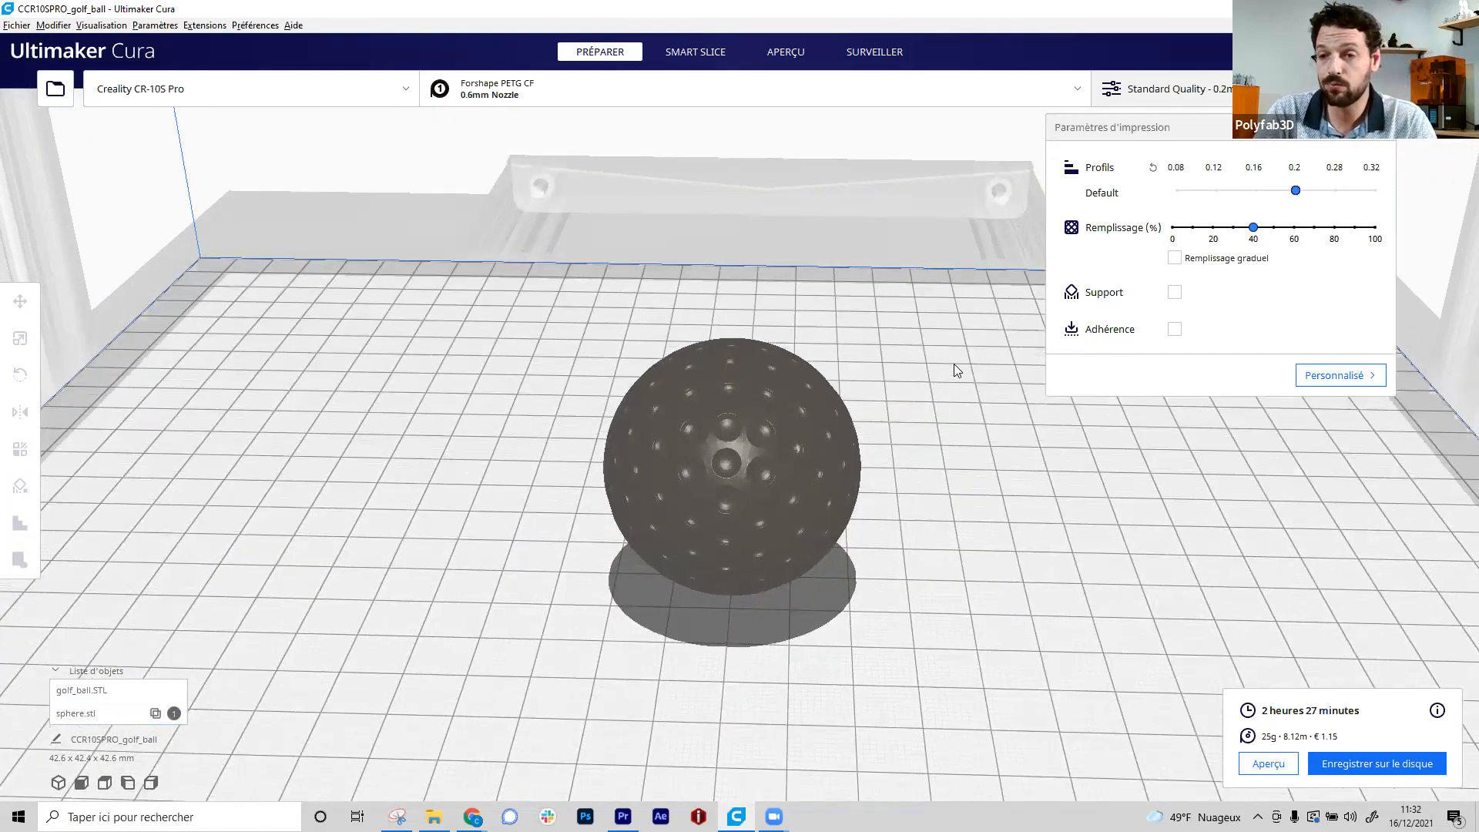
click(758, 464)
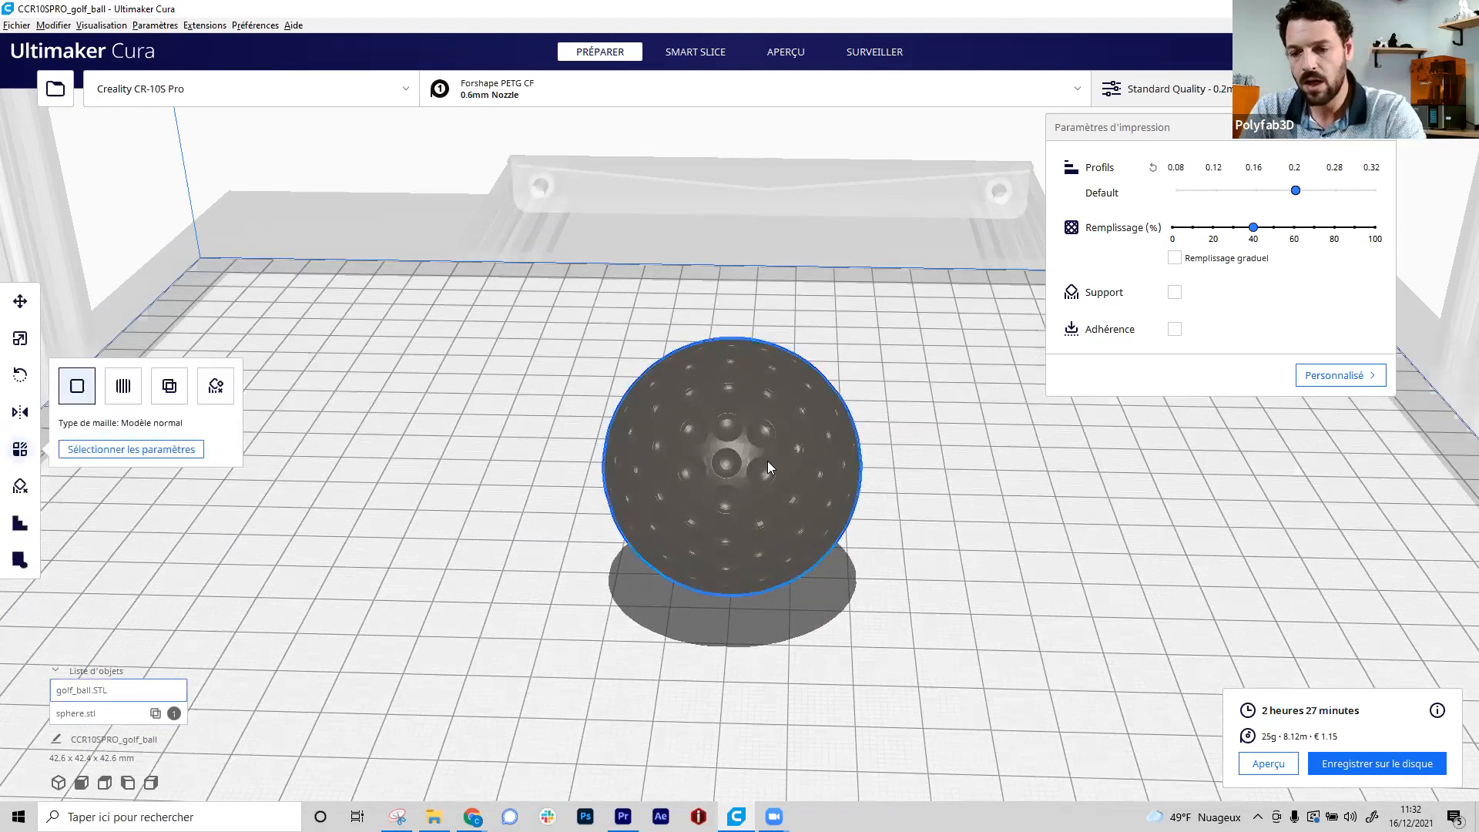
key(Delete)
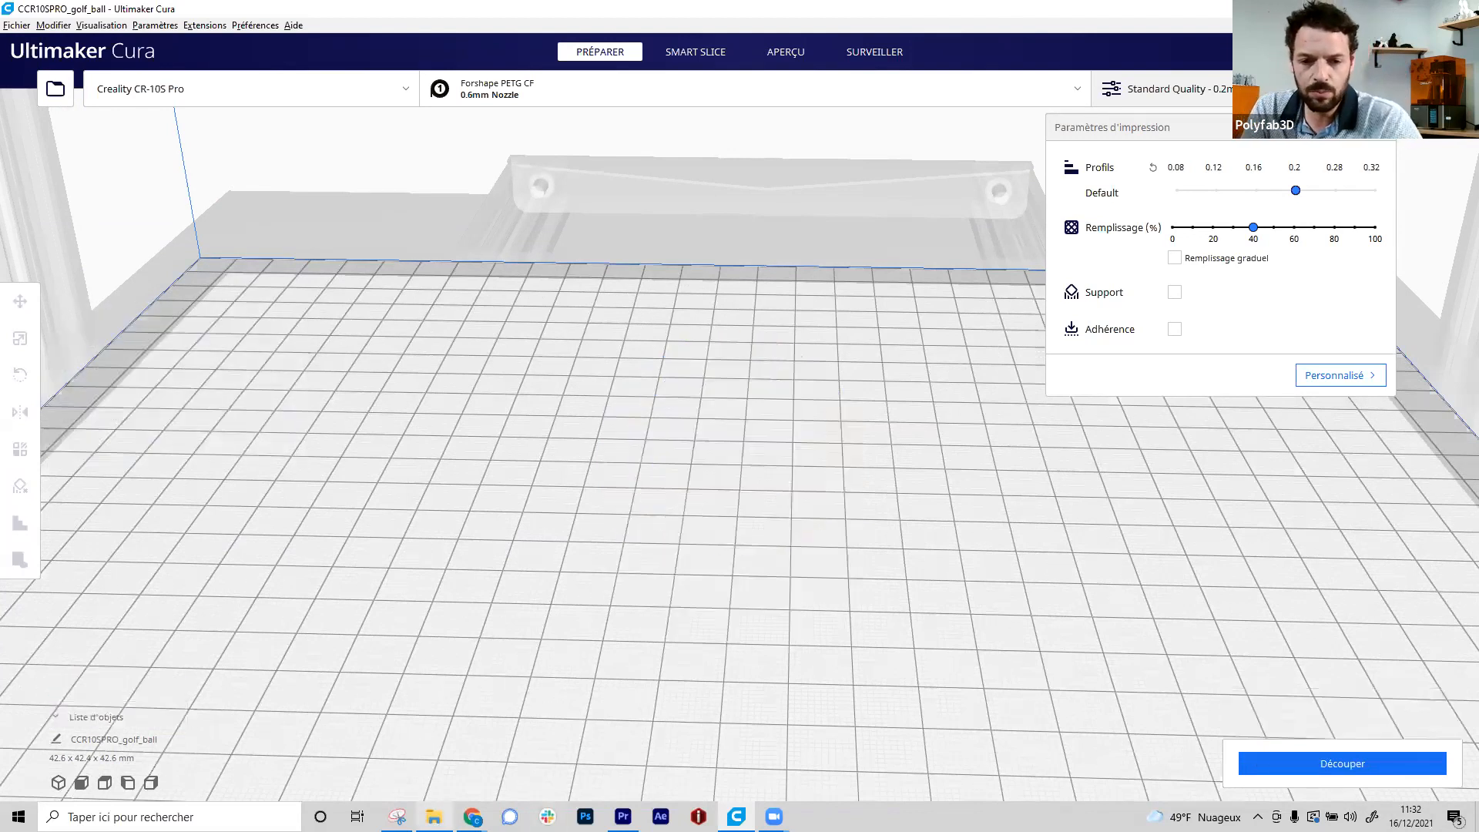
- Load the Bowling_Pin_Trophy_v2 model from the STL folder in File Explorer and look it over on the build plate
click(434, 817)
click(348, 242)
drag(348, 242, 776, 604)
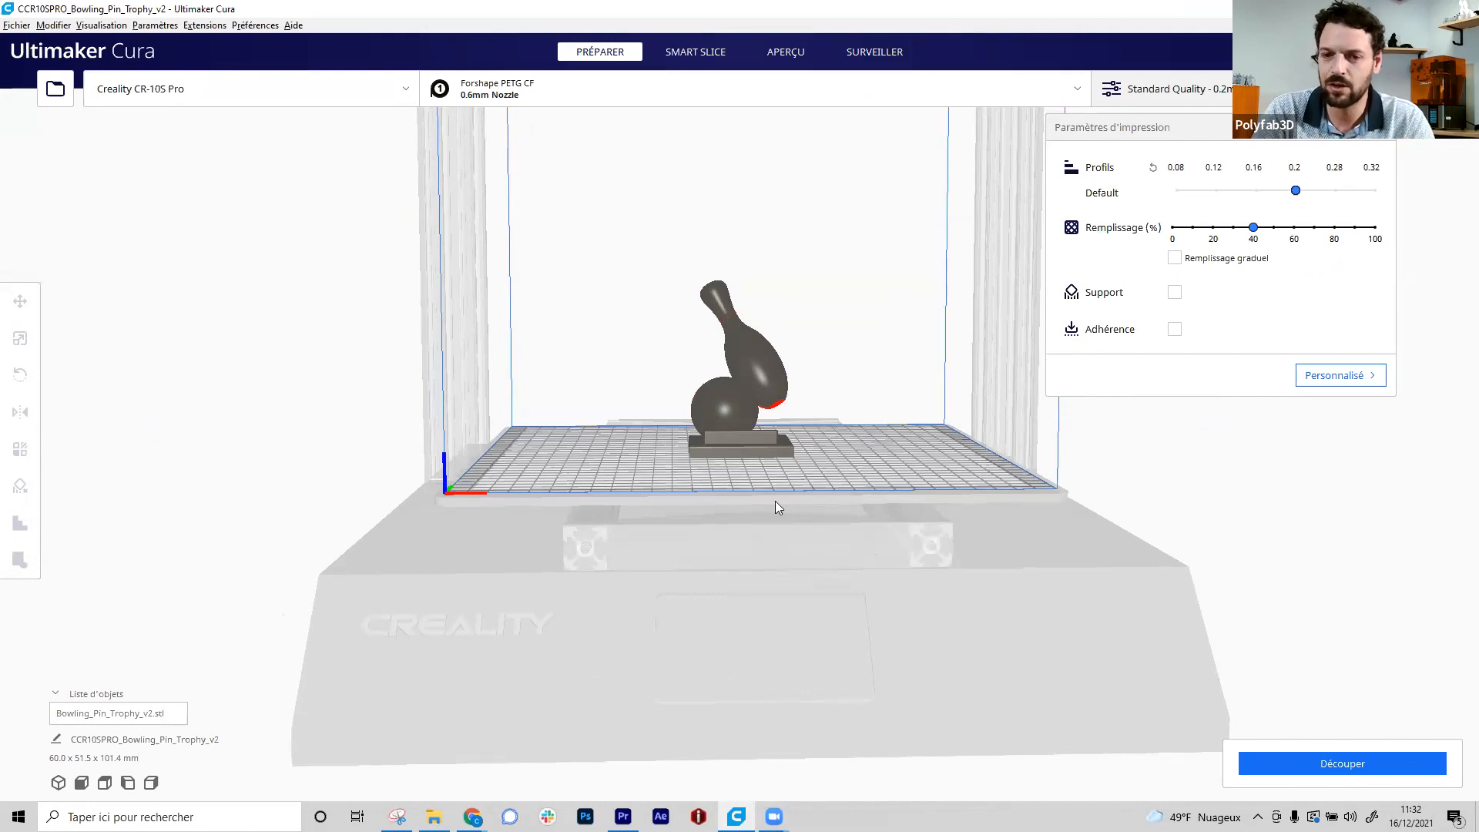
scroll(778, 493, up, 5)
right_drag(977, 534, 960, 532)
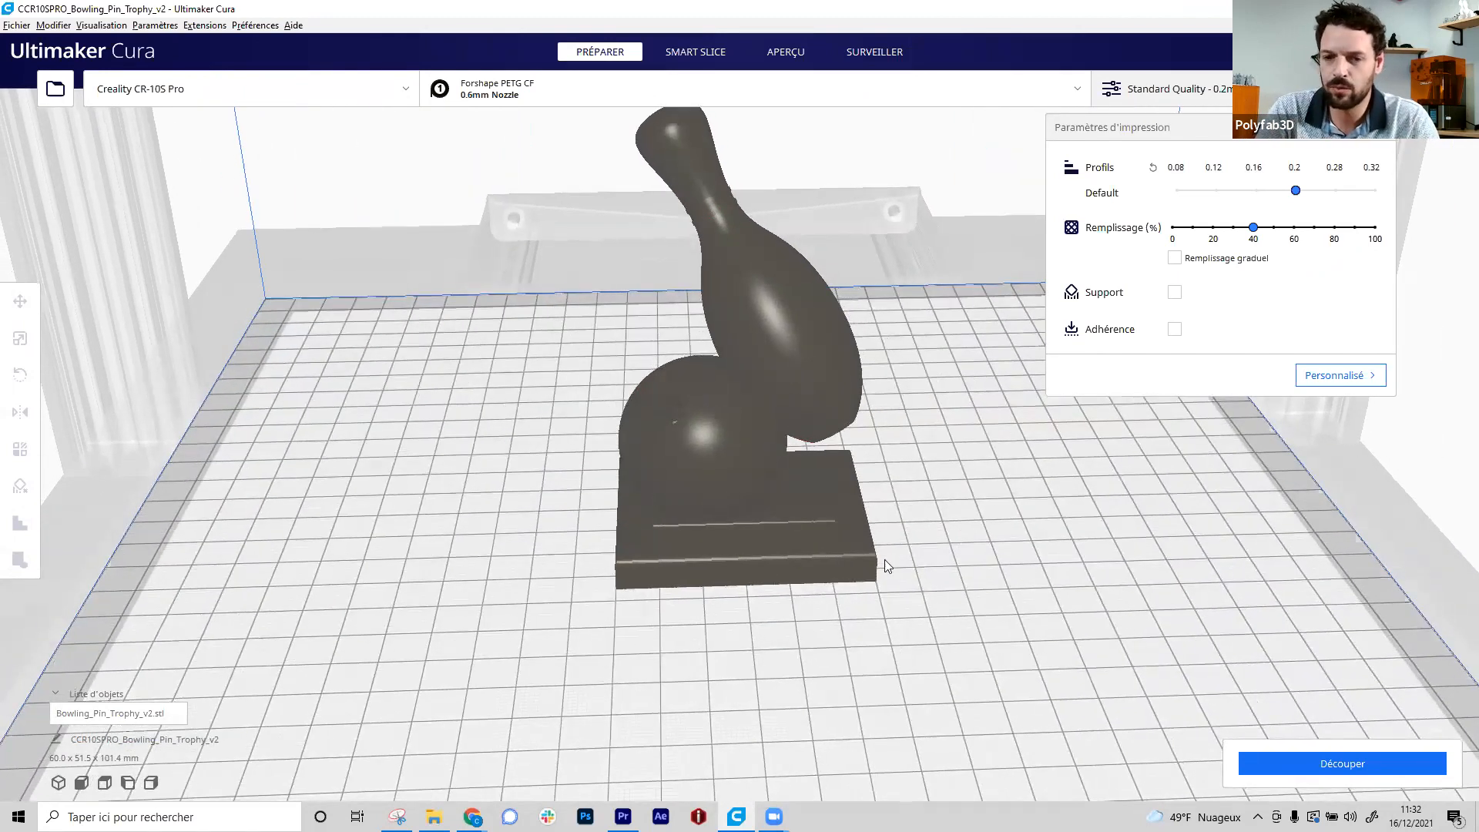
right_drag(925, 512, 1034, 556)
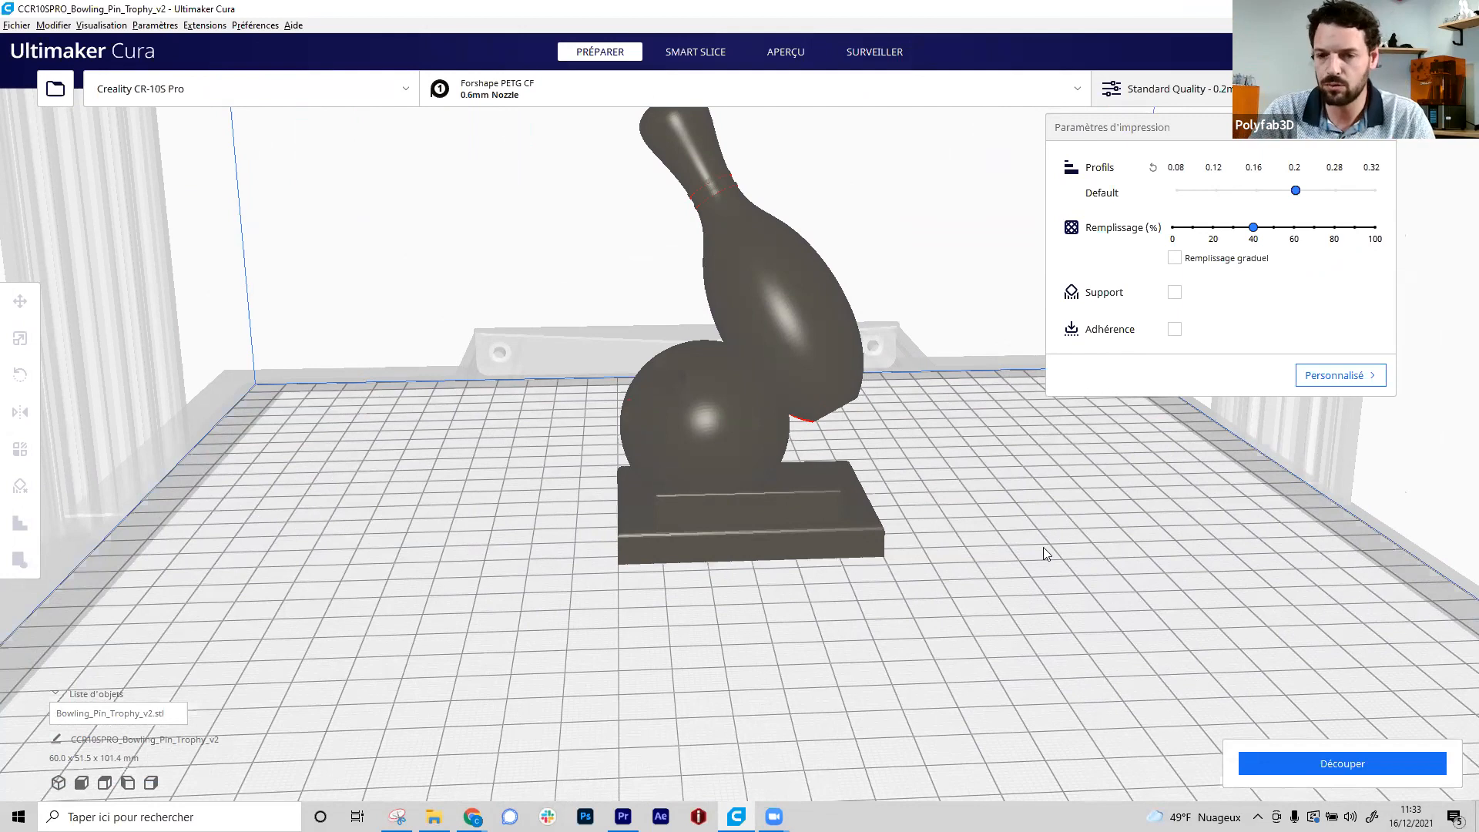
right_drag(914, 472, 815, 428)
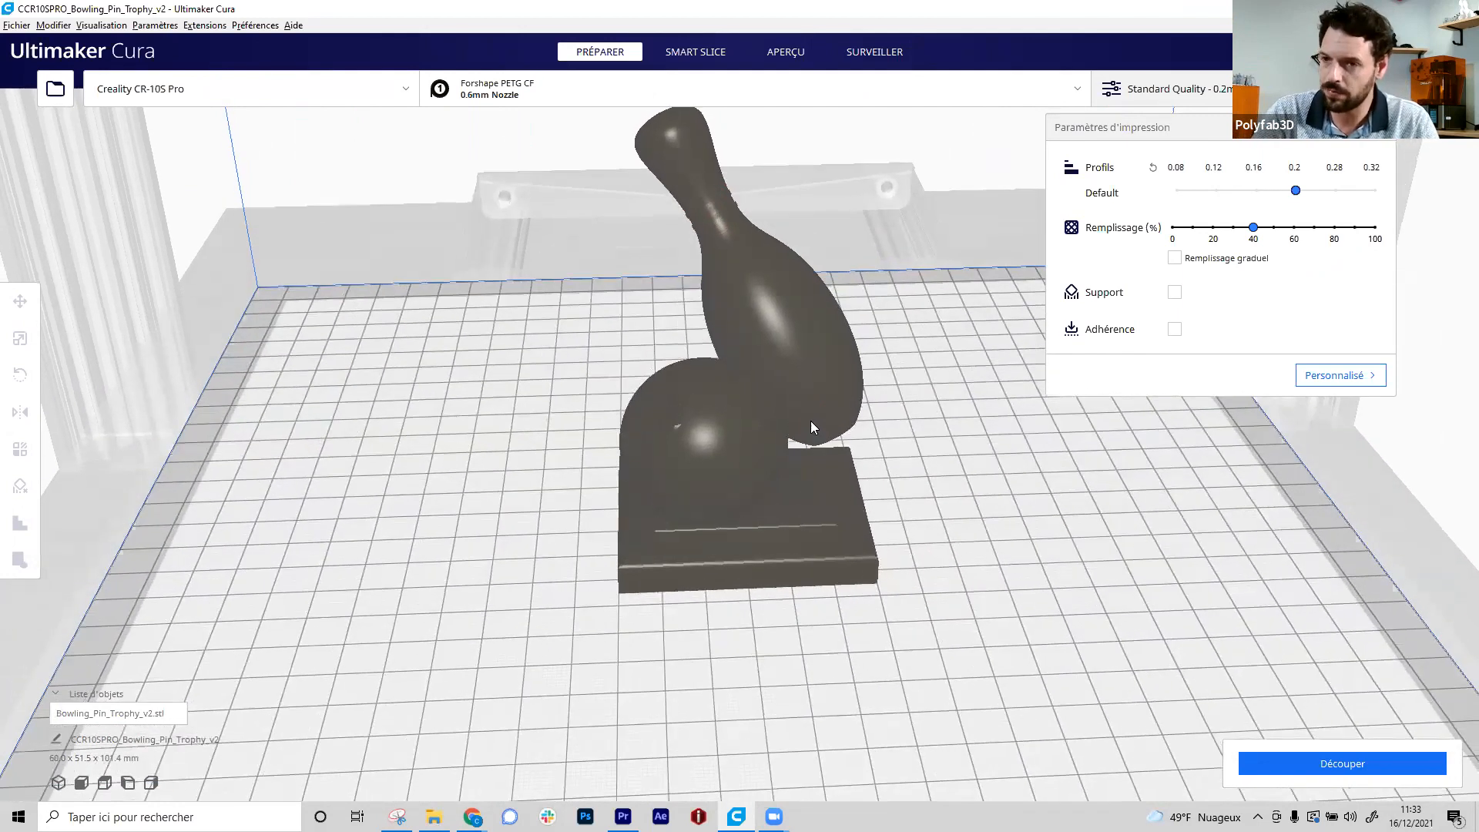
- Add the 20mm_cube model from the STL folder and set its mesh type to modify settings for overlaps
click(434, 817)
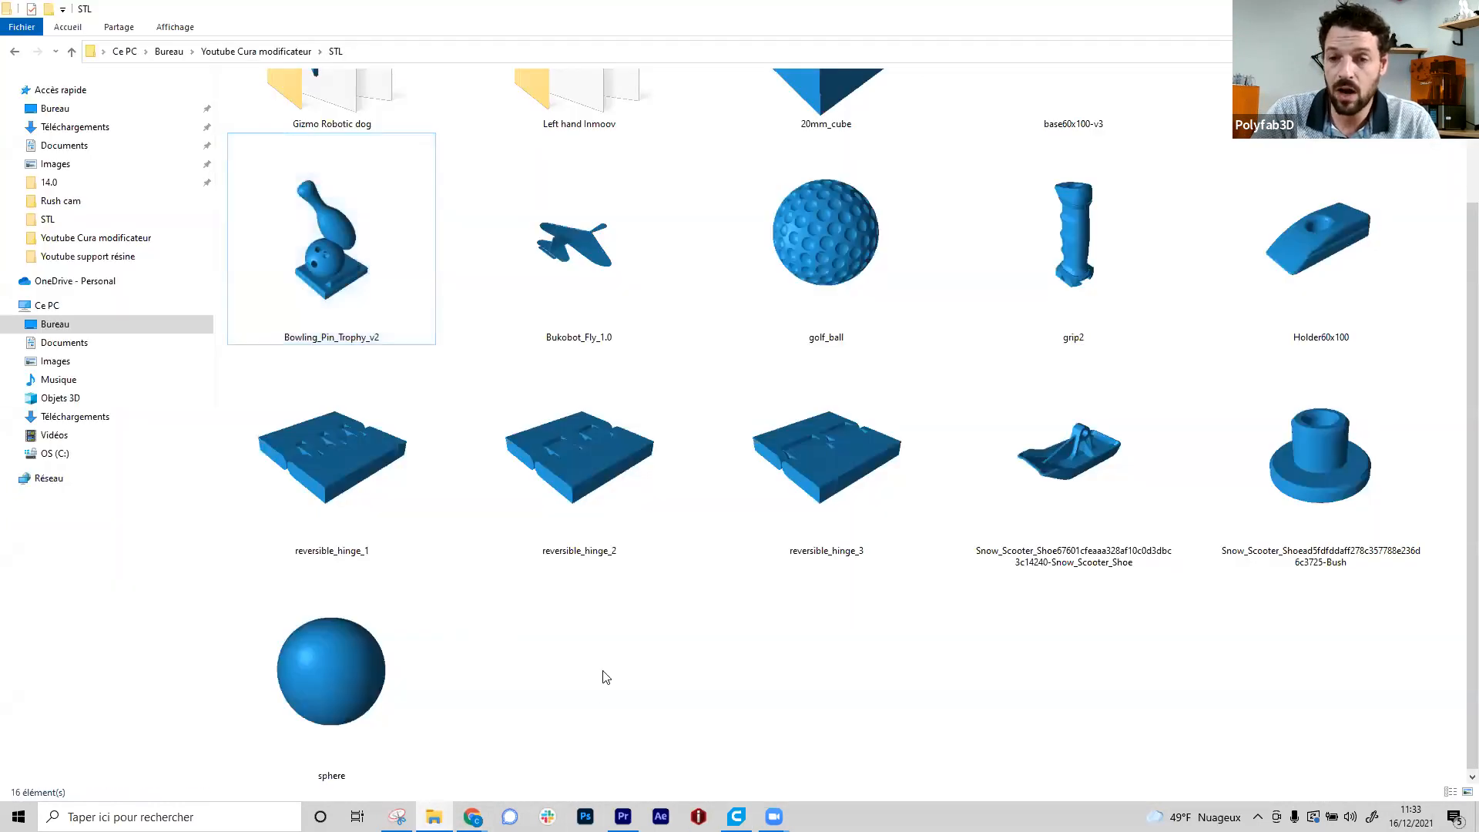
scroll(604, 677, up, 2)
drag(832, 212, 738, 623)
right_drag(765, 684, 686, 453)
click(681, 445)
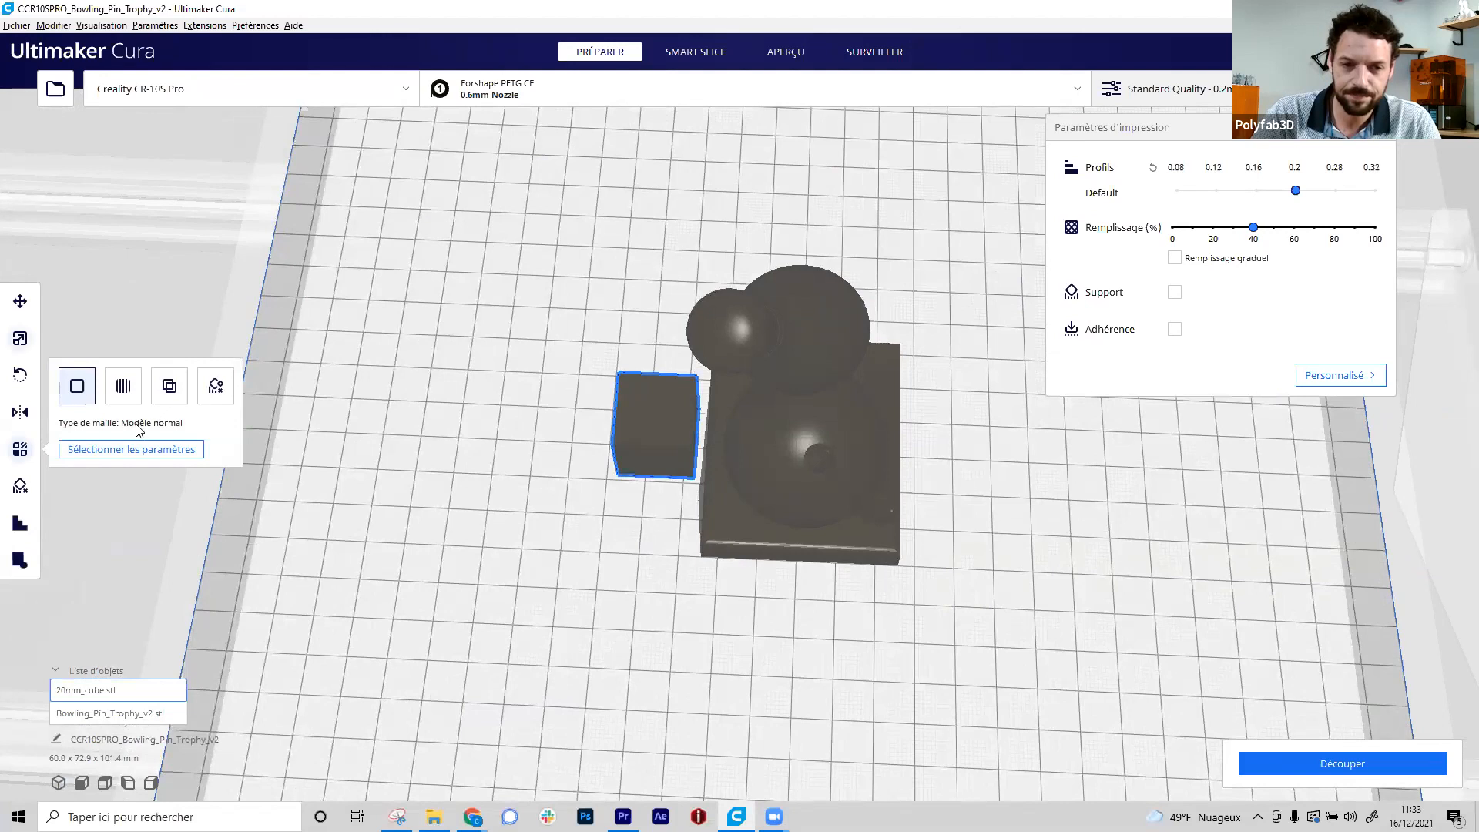
click(169, 386)
- Scale the cube uniformly to about 30 mm and move it onto the trophy's base around the bowling ball
key(t)
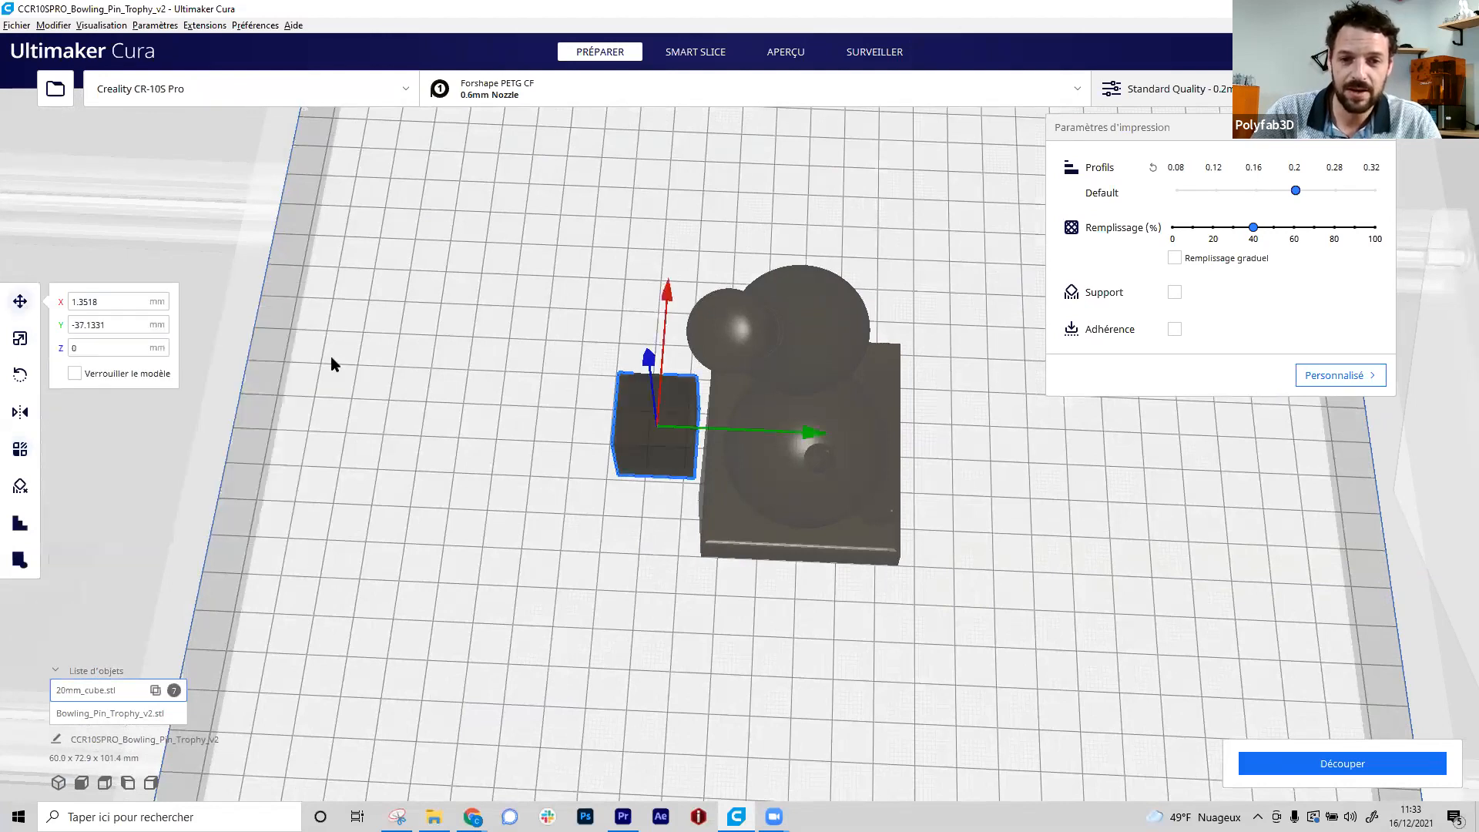
key(s)
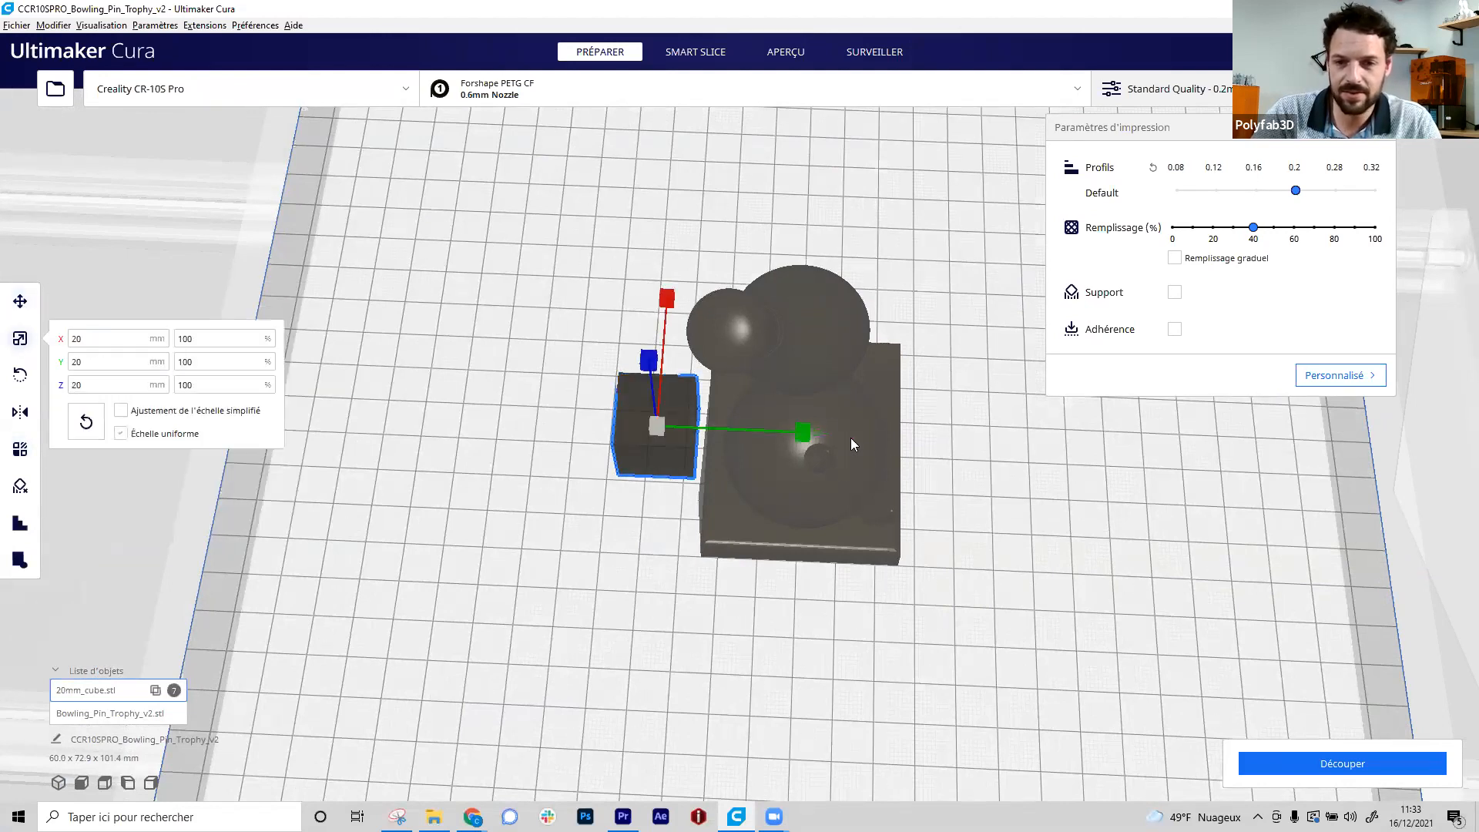
drag(803, 434, 1006, 507)
right_drag(1006, 507, 631, 390)
key(t)
drag(622, 405, 695, 466)
- Enlarge the cube further with uniform scaling so it encloses the lower part of the bowling ball, and deselect it
click(21, 341)
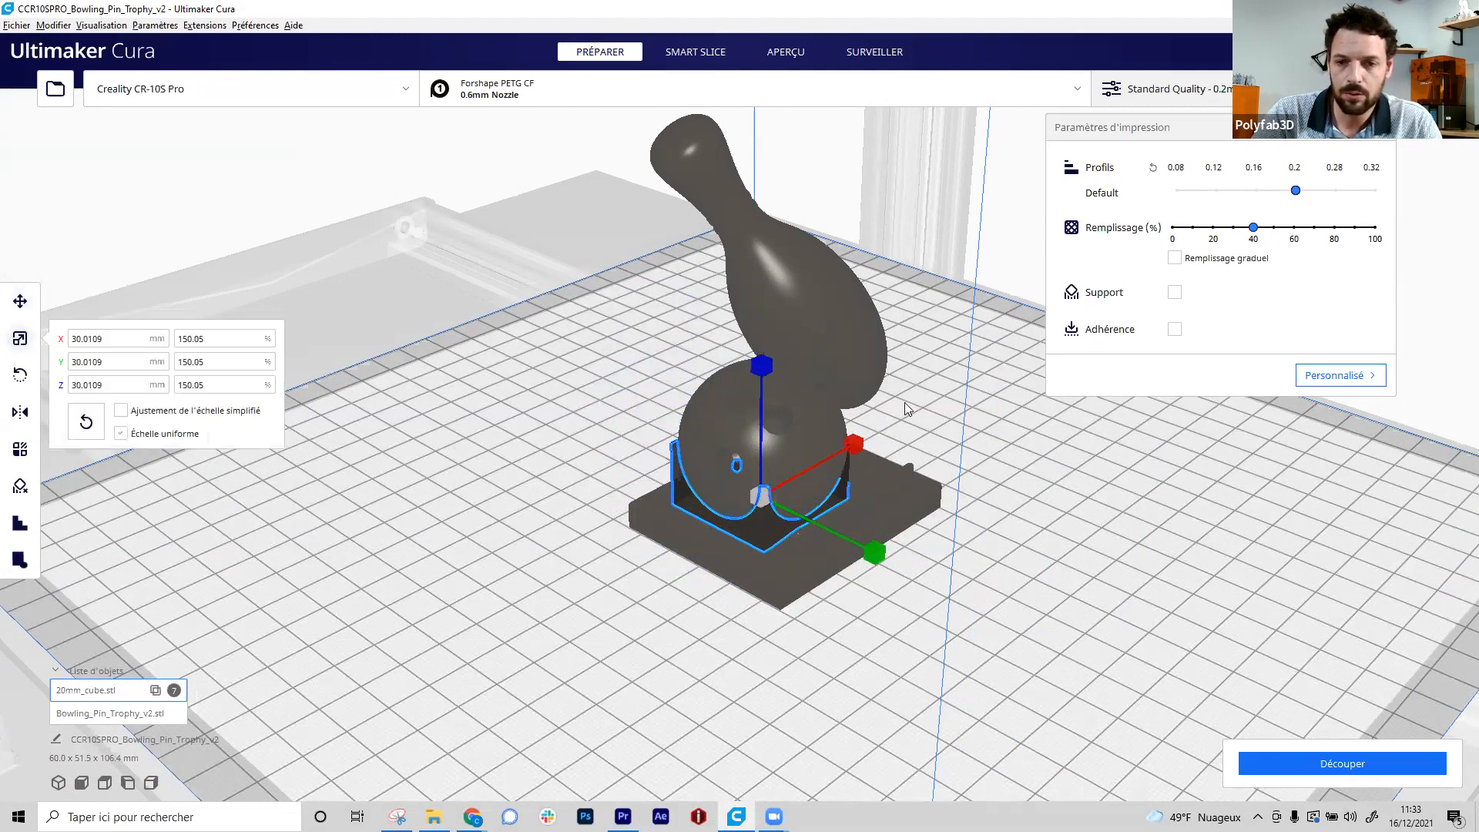
drag(854, 443, 908, 429)
right_click(1004, 498)
click(1116, 493)
right_drag(1117, 493, 1262, 476)
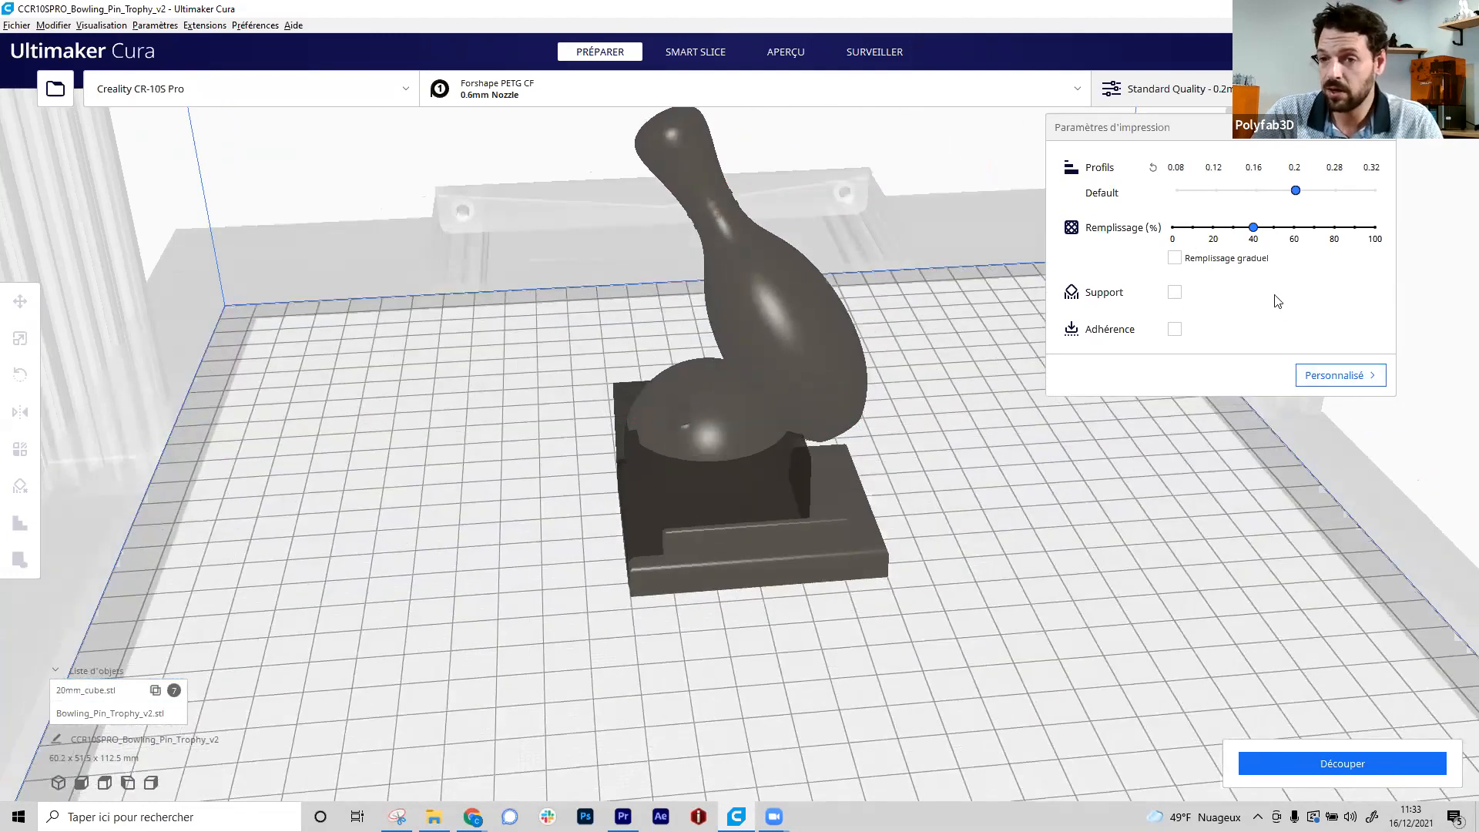
- Set the global infill density to 20% and select the bowling pin trophy
click(1213, 228)
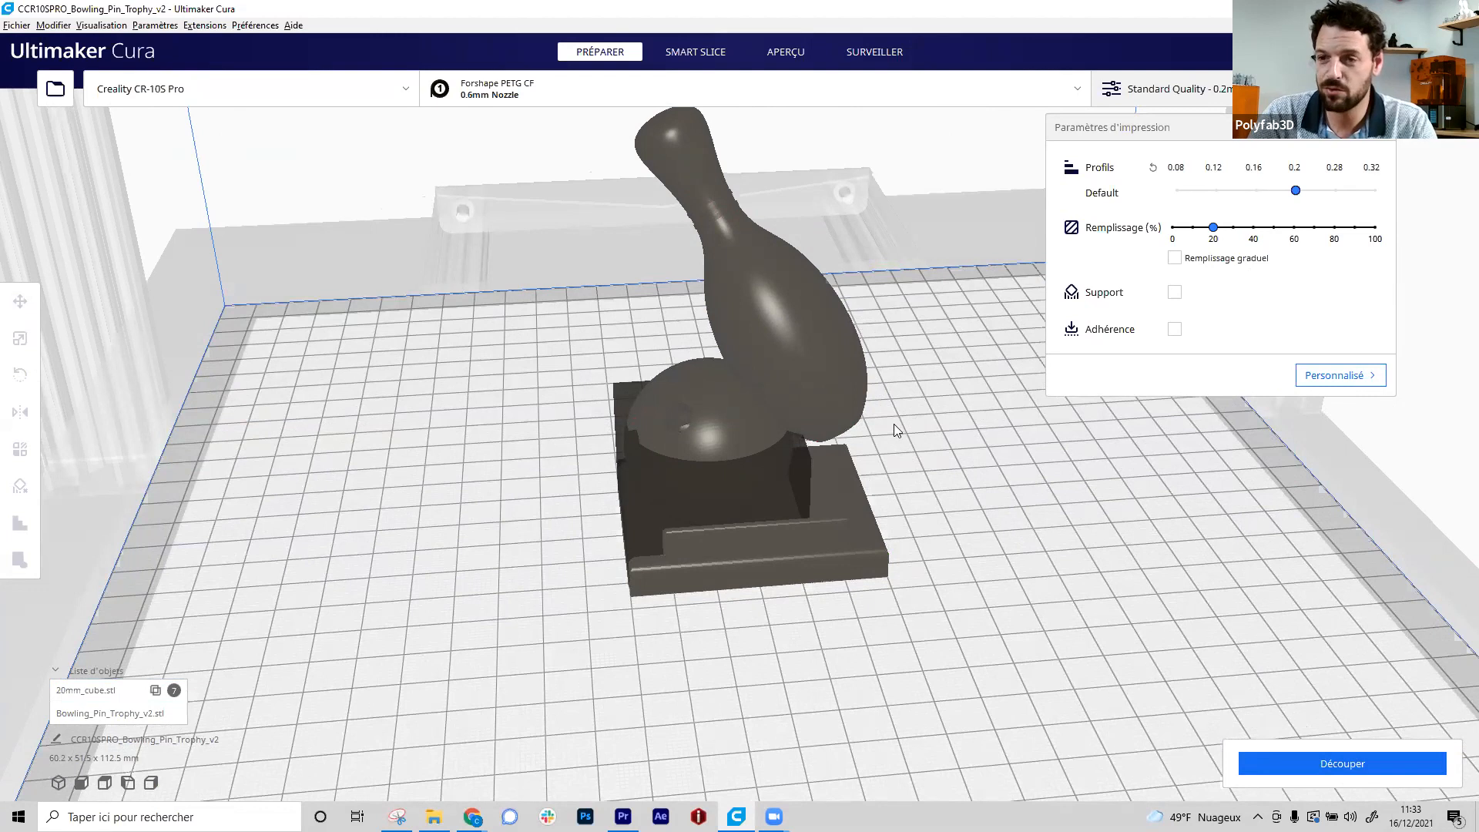
click(718, 473)
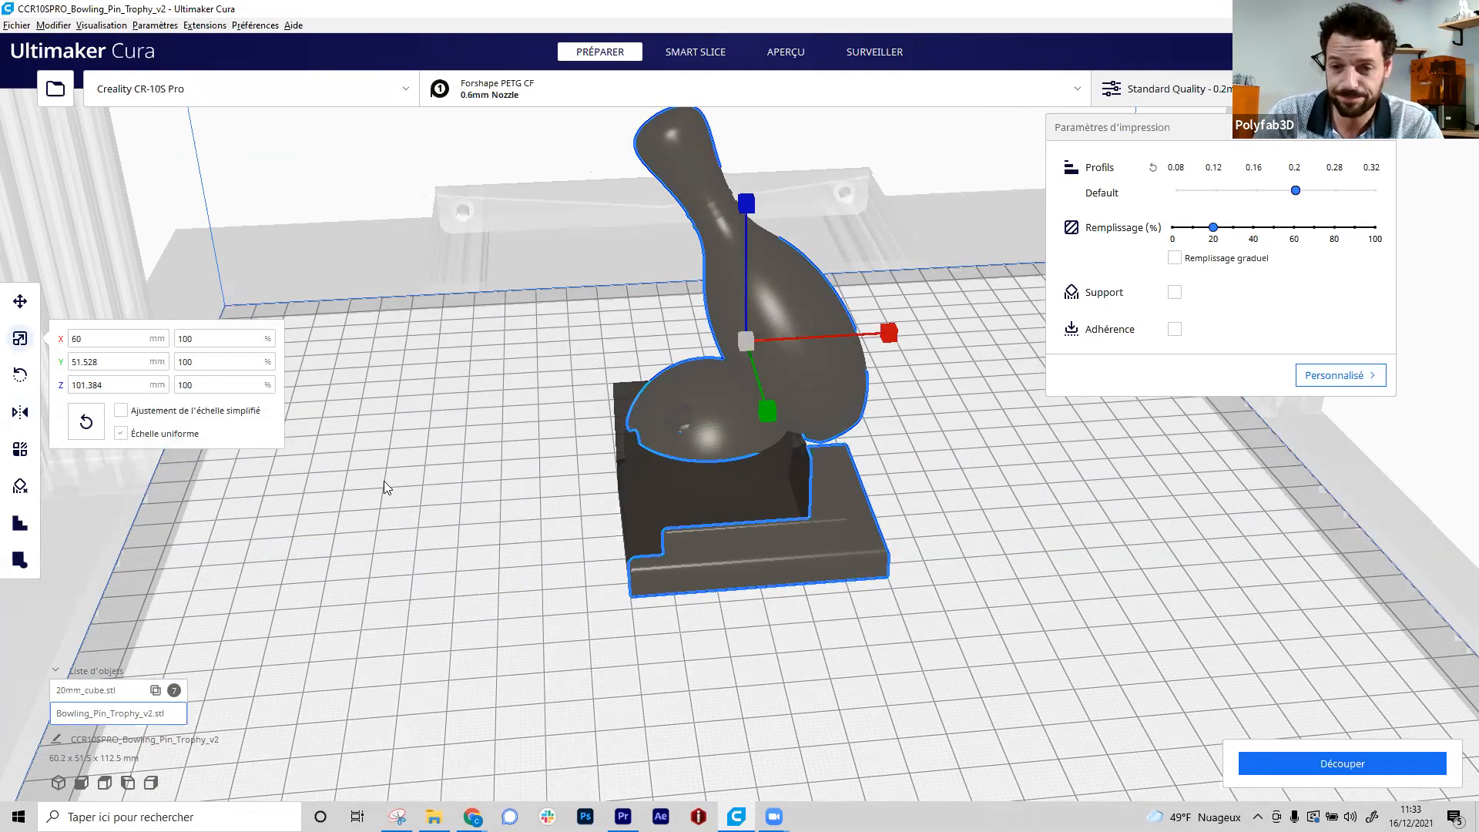
click(18, 453)
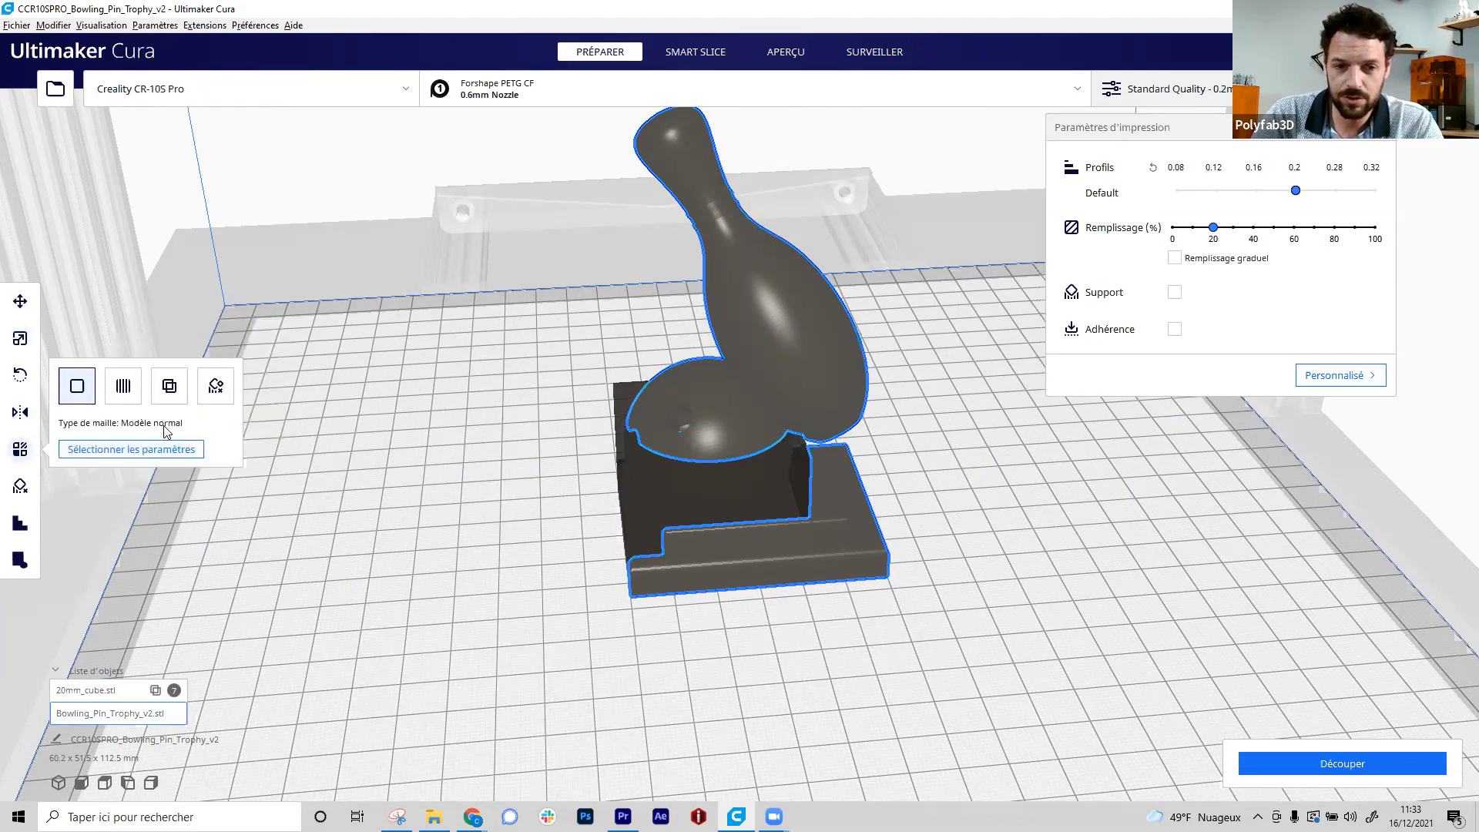
click(169, 386)
click(1154, 544)
click(825, 322)
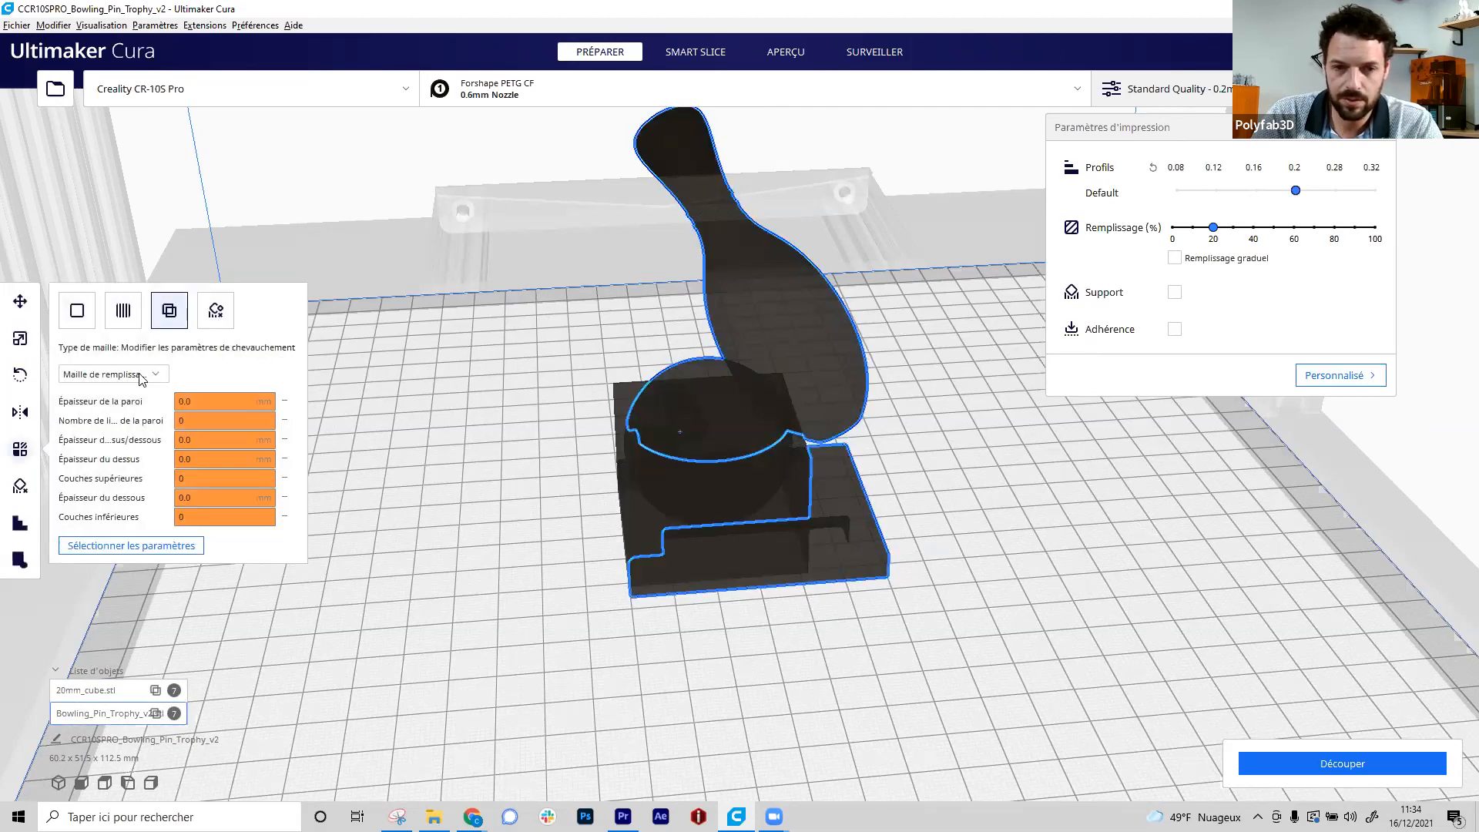
click(77, 310)
- Select the cube and remove all its wall and top/bottom thickness and layer overrides from the infill mesh settings
click(704, 483)
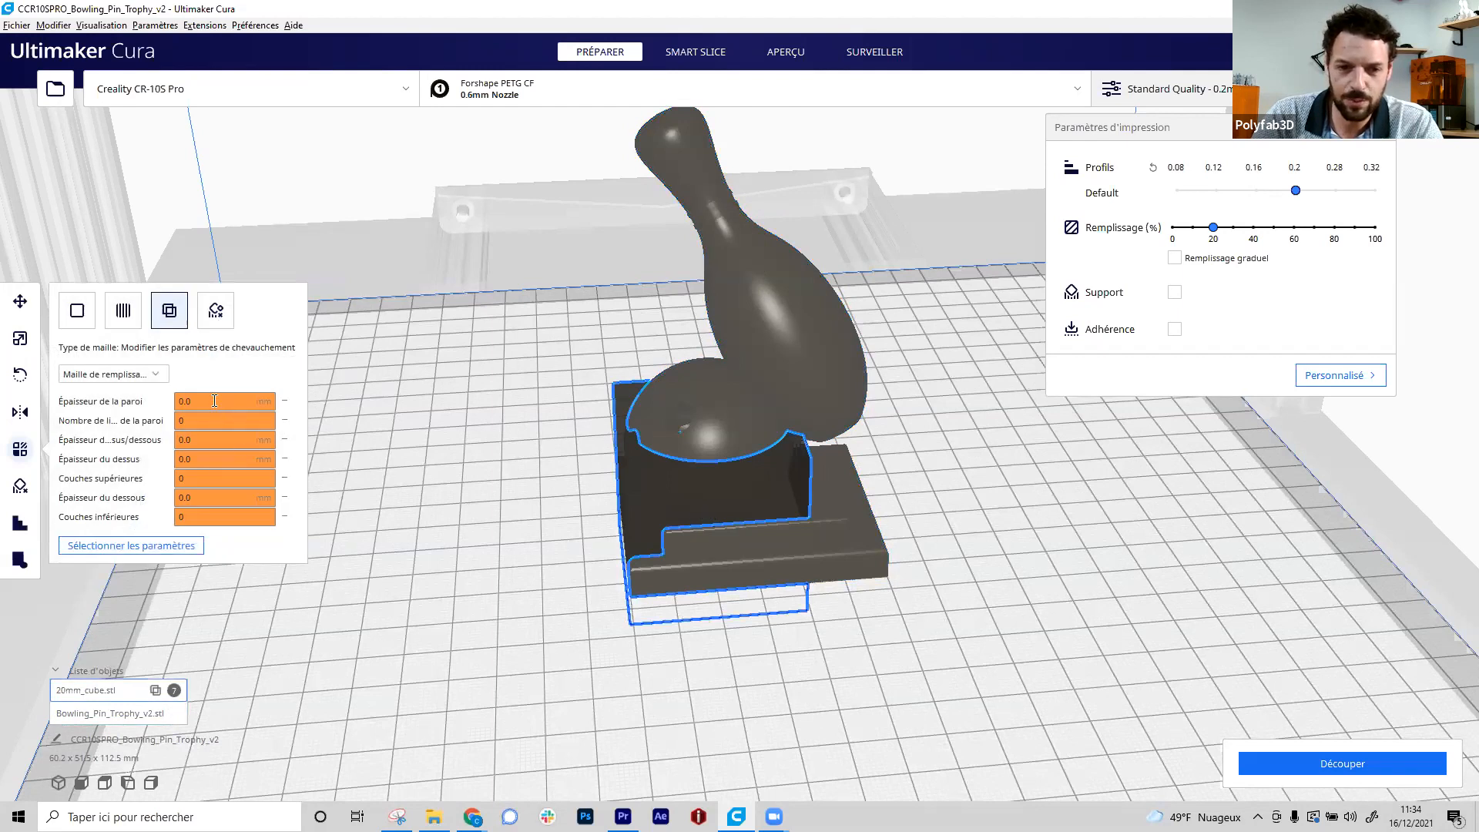
click(285, 480)
click(286, 480)
click(286, 480)
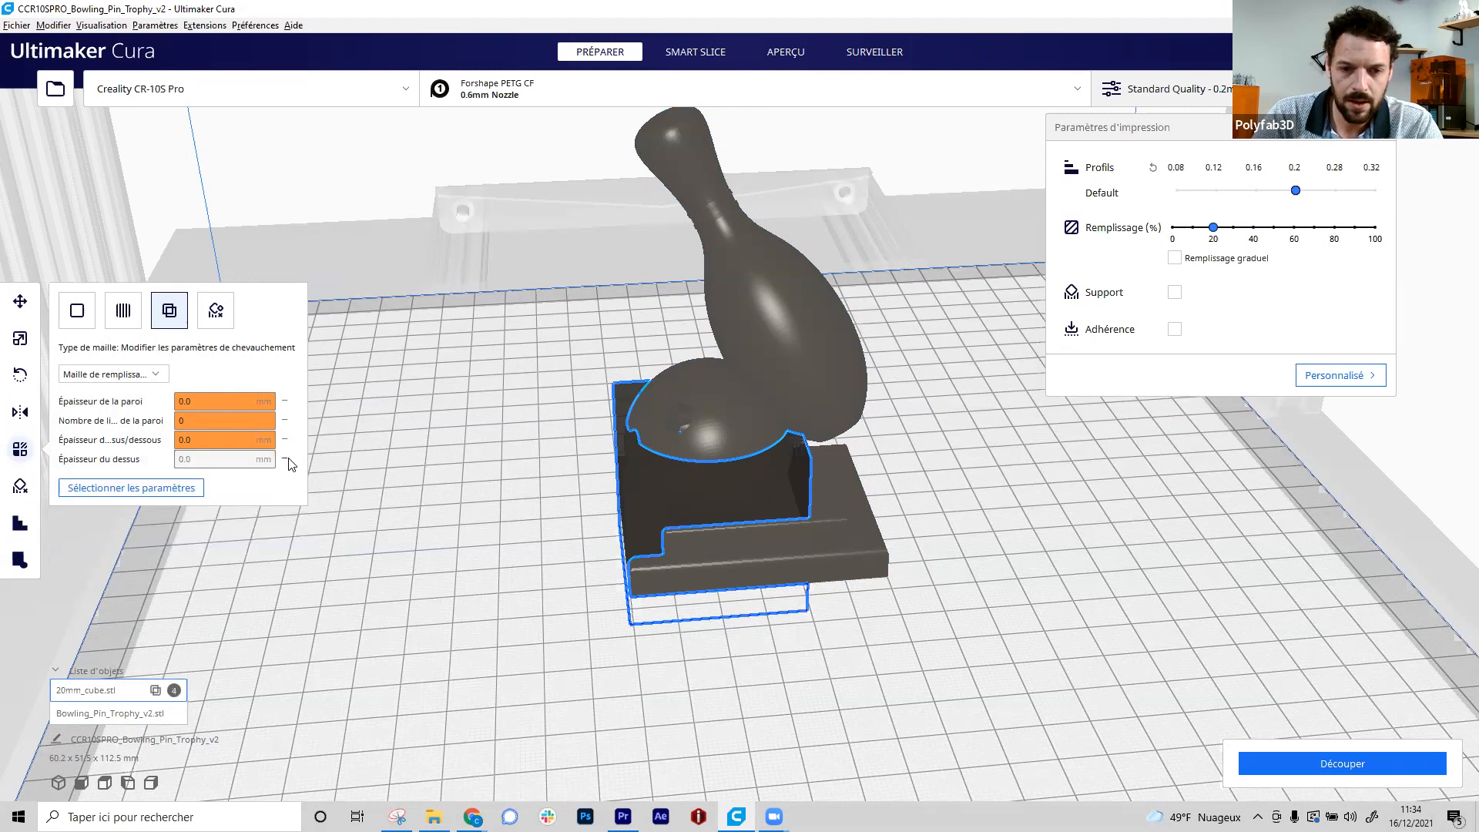
click(287, 461)
click(285, 439)
click(283, 403)
click(286, 422)
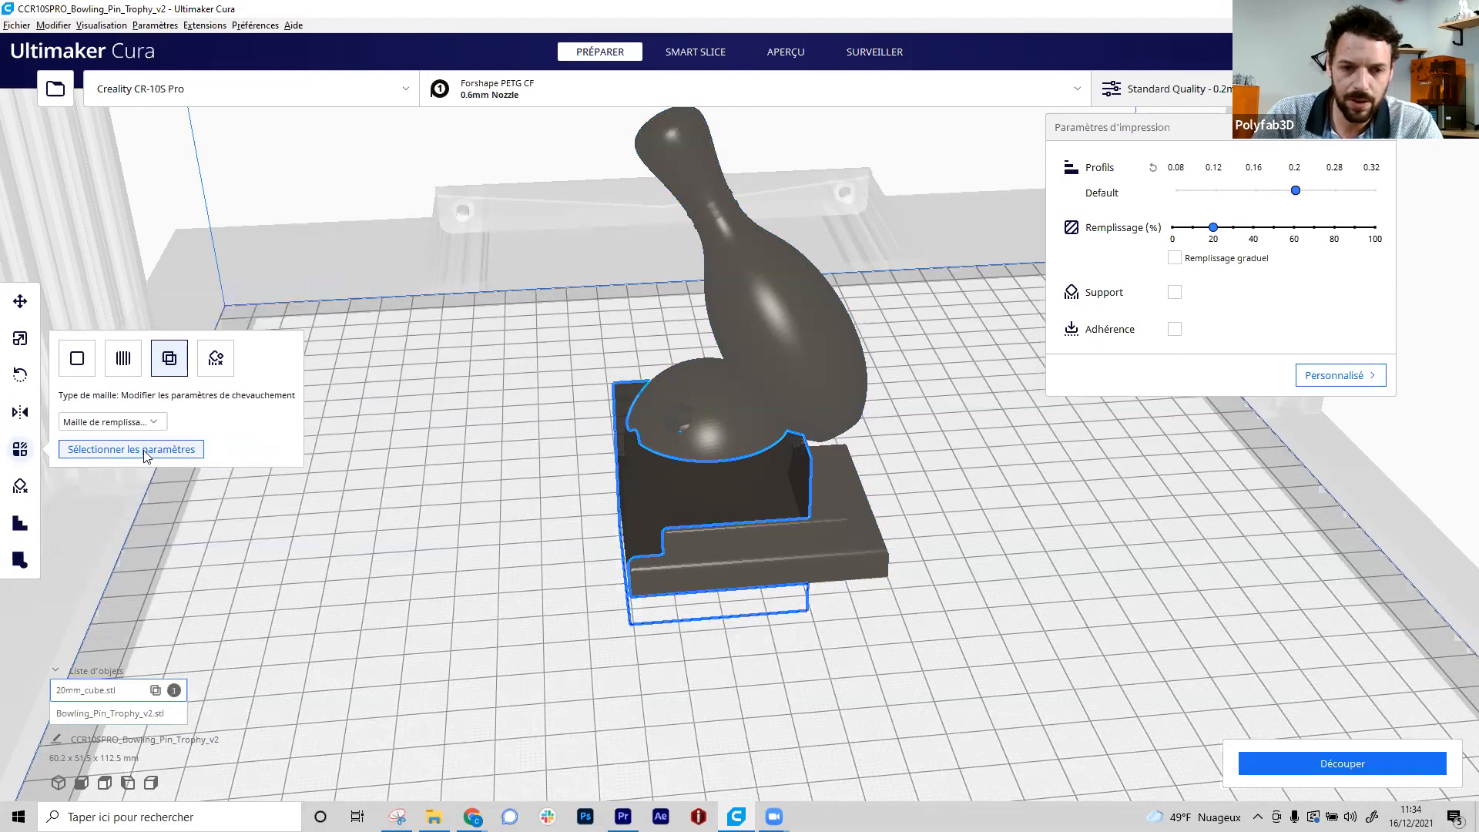
- Add an infill density override to the cube and set it to 90%
click(148, 451)
scroll(672, 442, down, 3)
scroll(672, 441, down, 5)
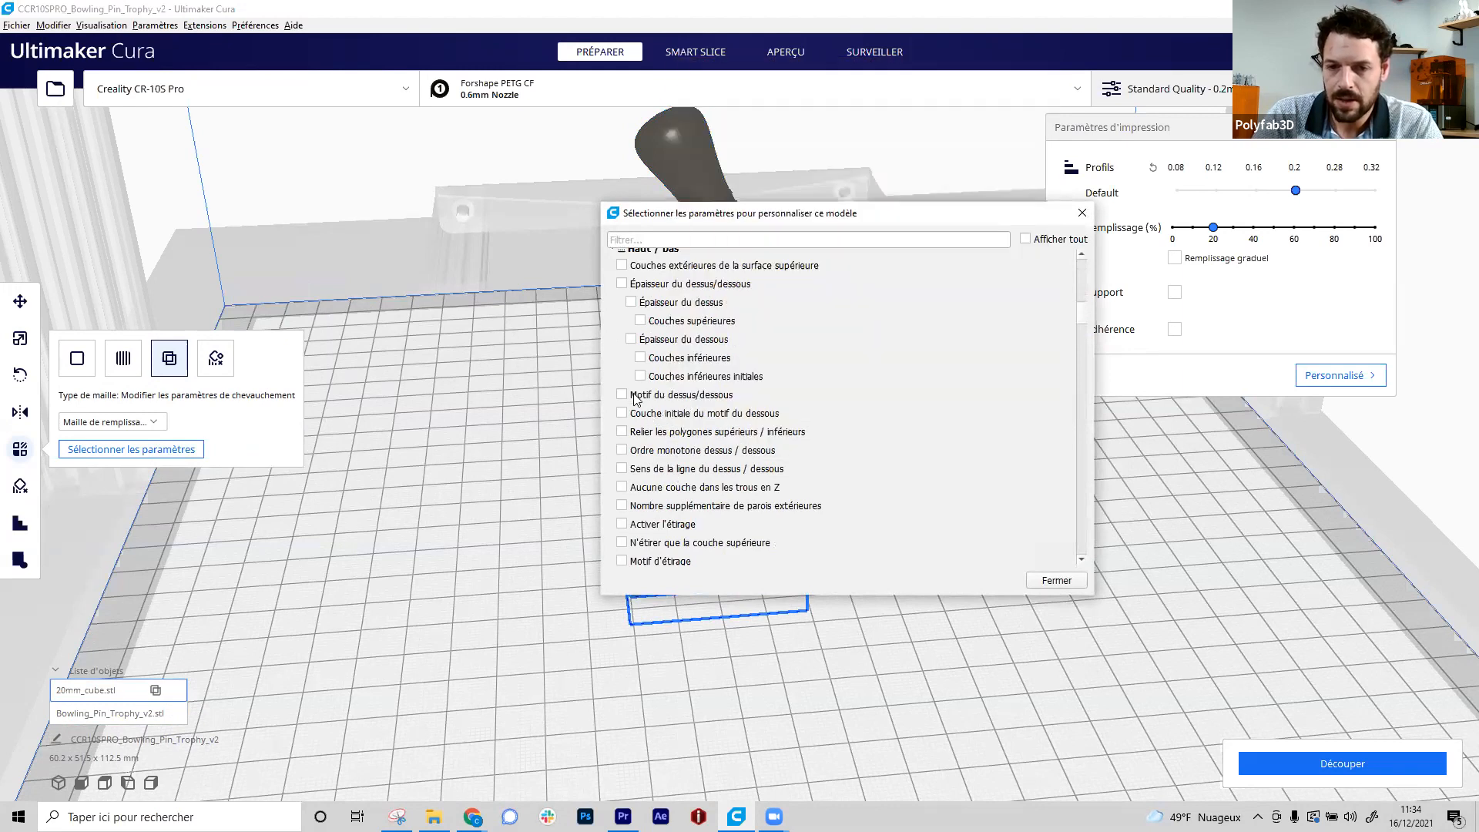
scroll(659, 472, down, 2)
scroll(654, 474, down, 5)
click(621, 450)
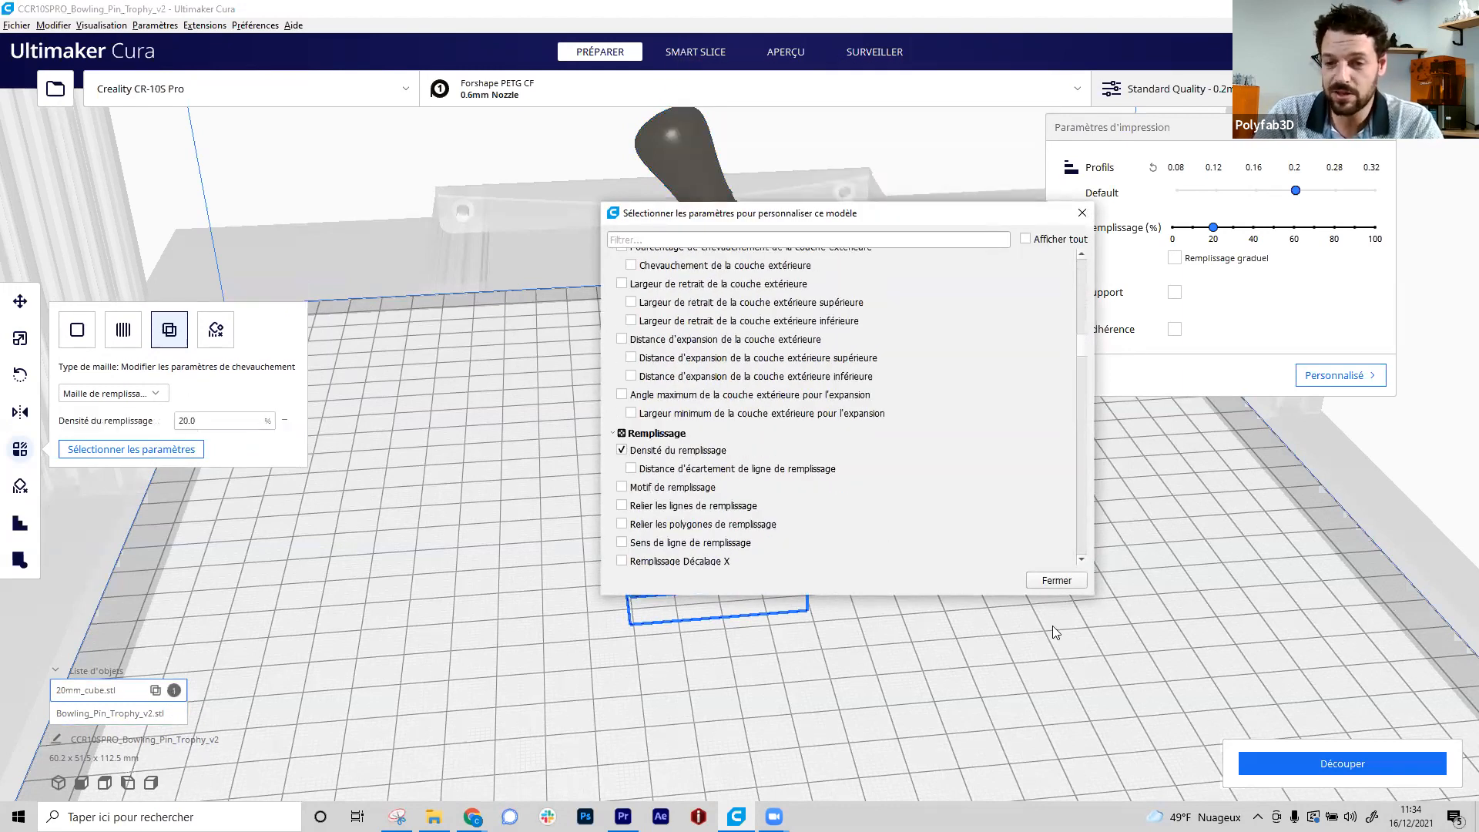
click(1056, 580)
drag(186, 422, 177, 421)
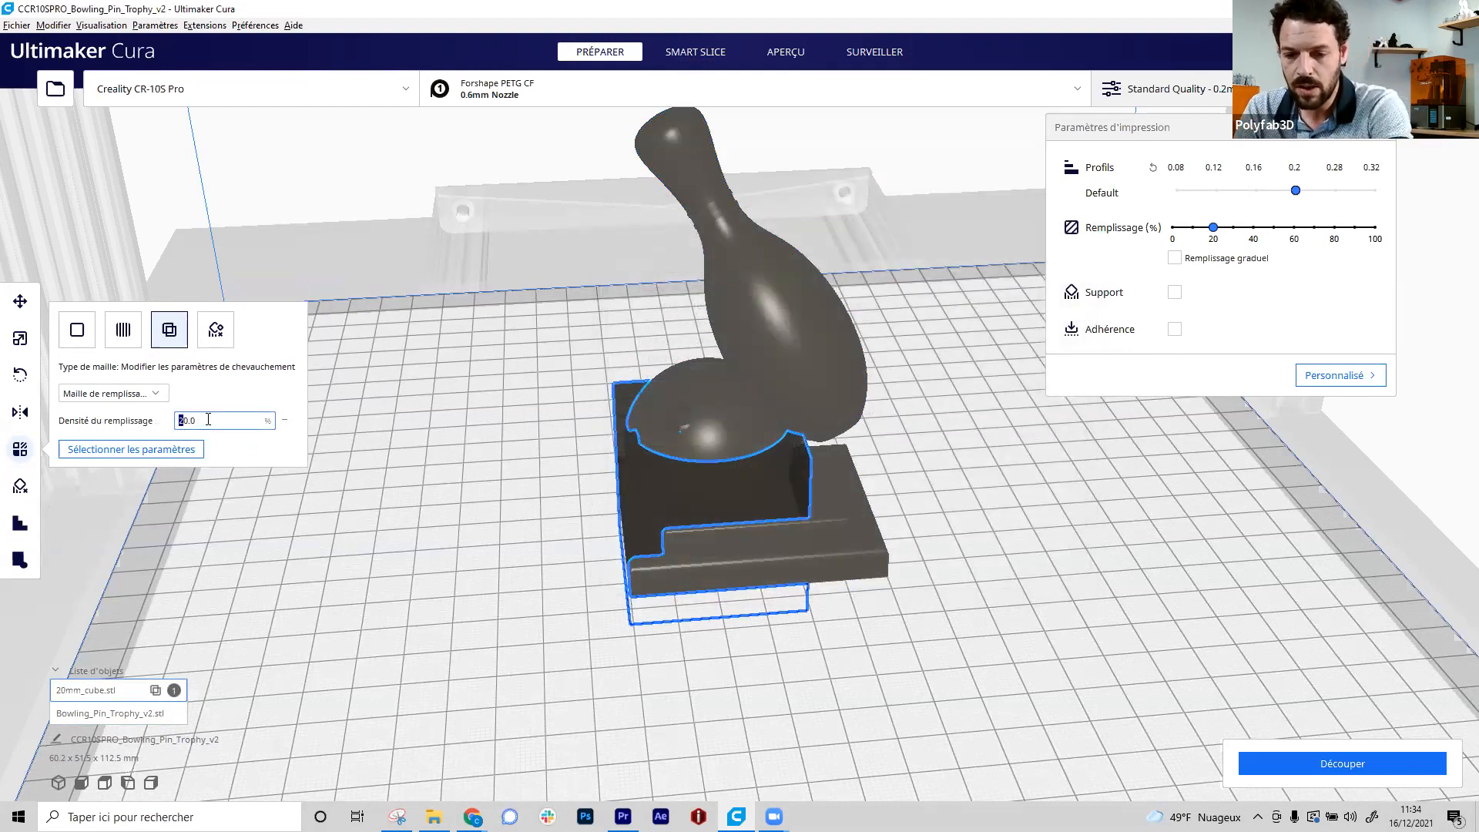
- Slice the trophy with the cube modifier and examine the layers in the preview
click(1375, 767)
right_drag(1100, 539, 1085, 581)
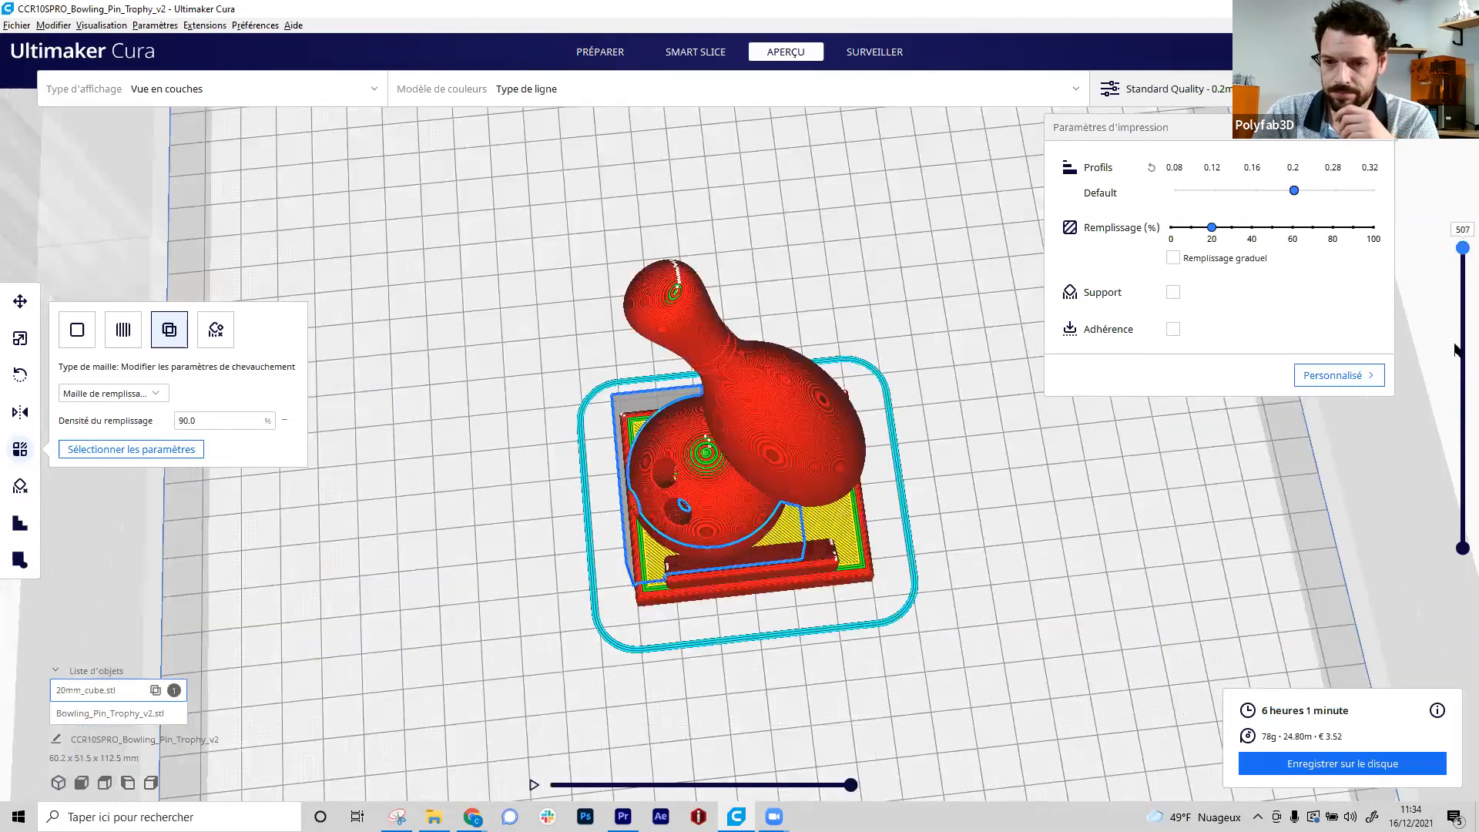
drag(1456, 351, 1461, 247)
right_drag(904, 393, 958, 453)
- Return to the preparation stage, delete the 20mm cube and select the bowling trophy
click(610, 46)
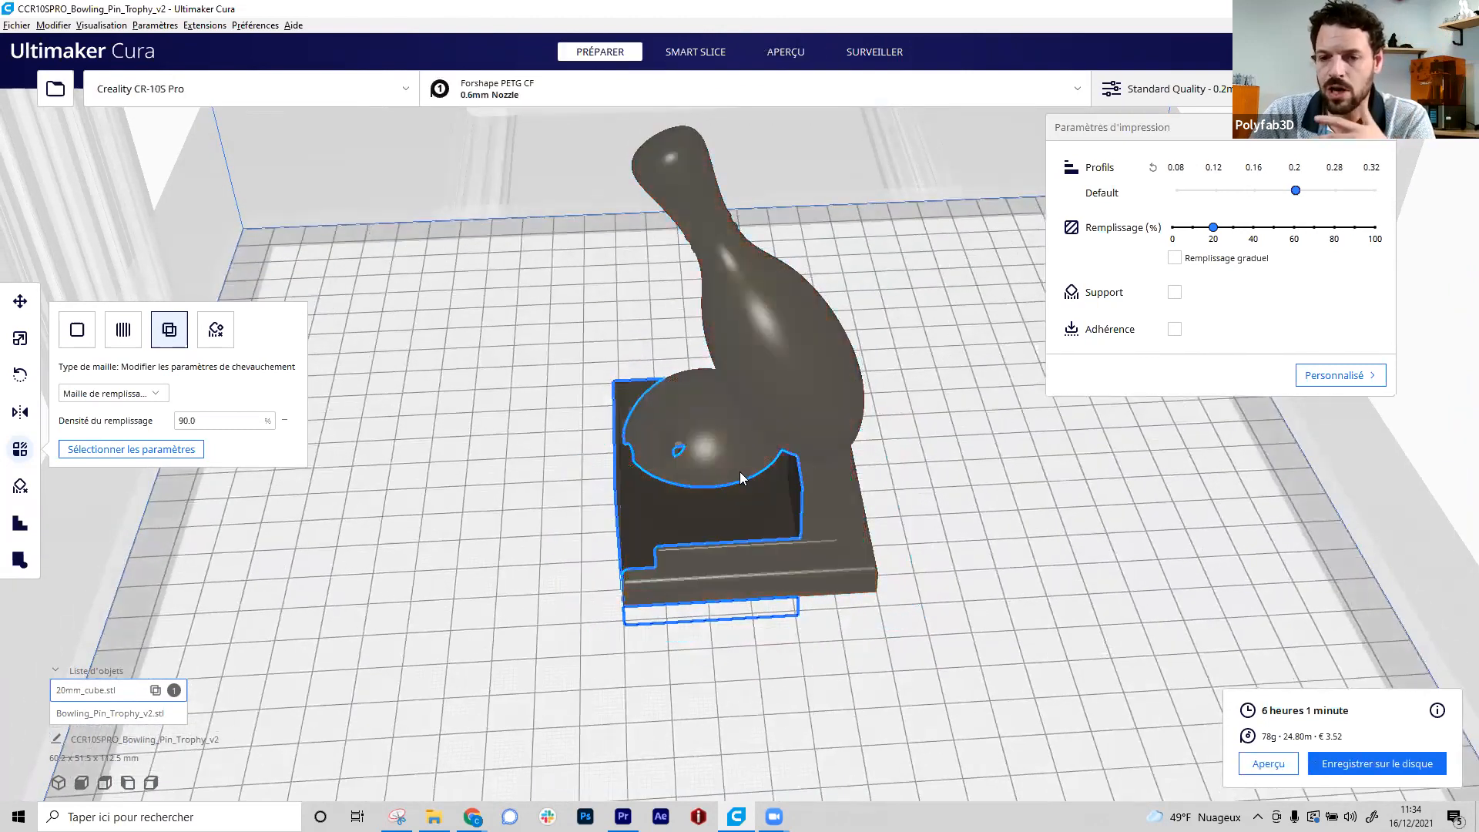
key(Delete)
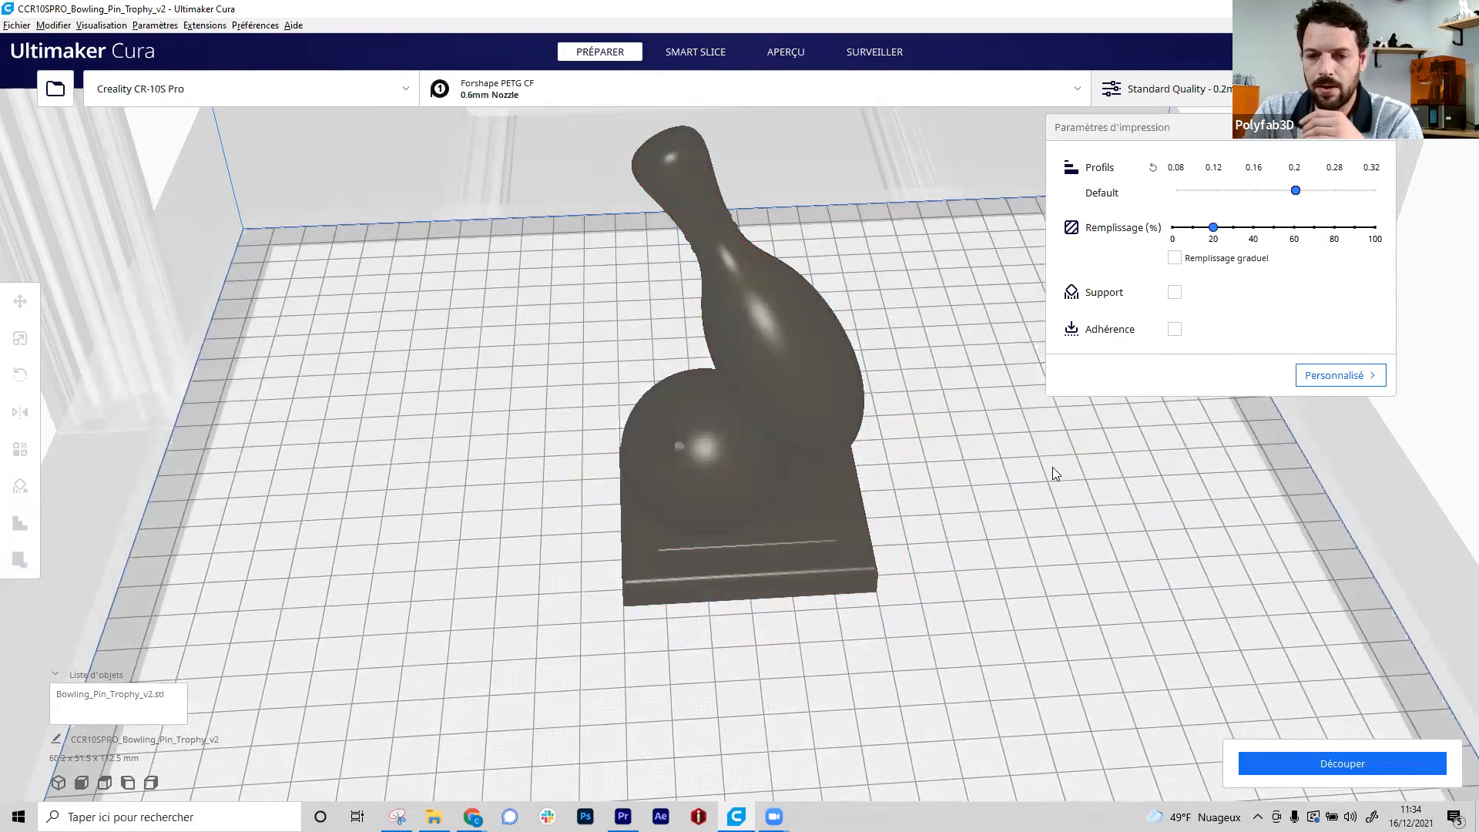
right_drag(1052, 467, 1049, 484)
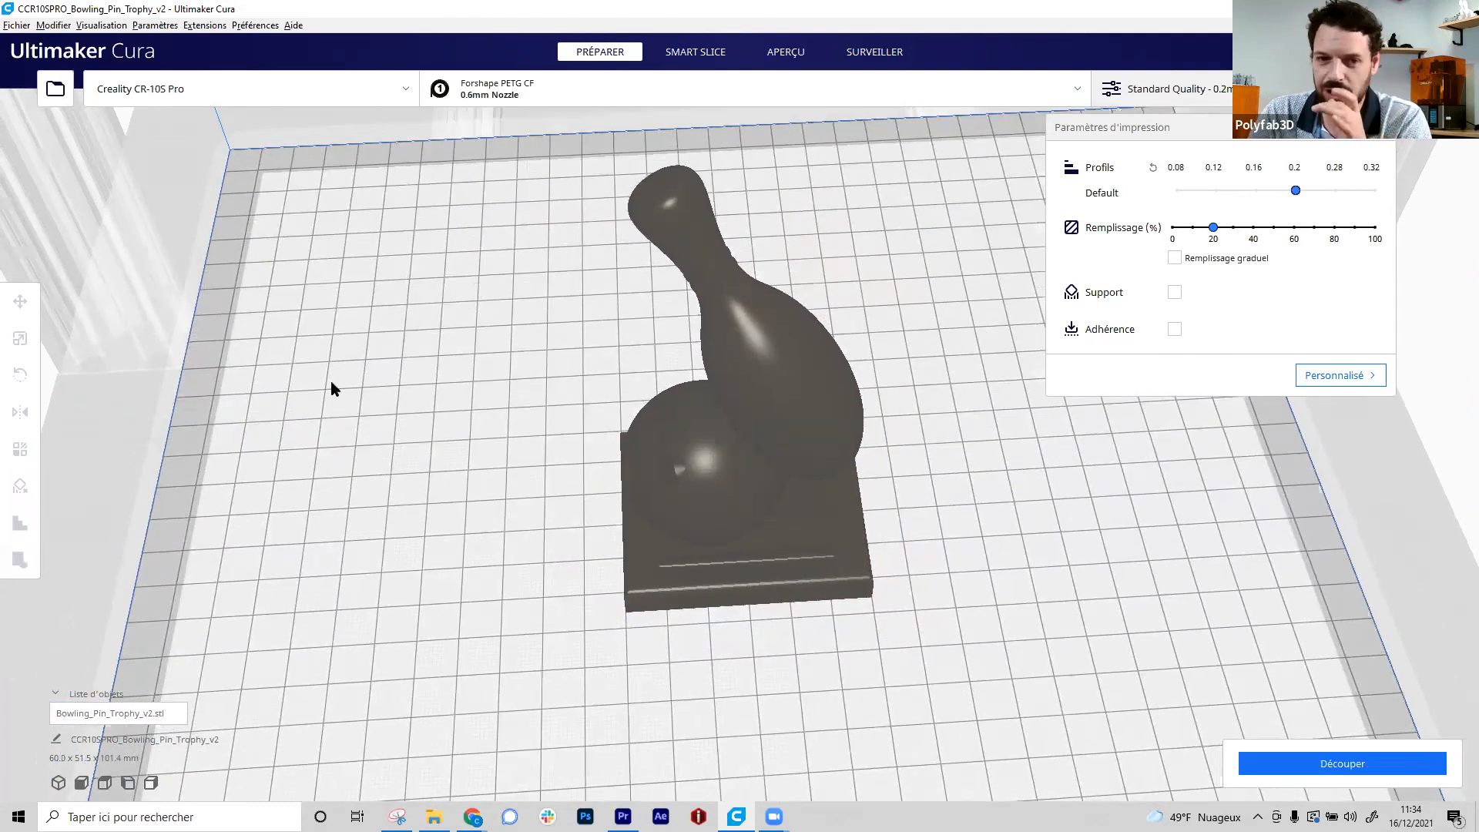
click(741, 397)
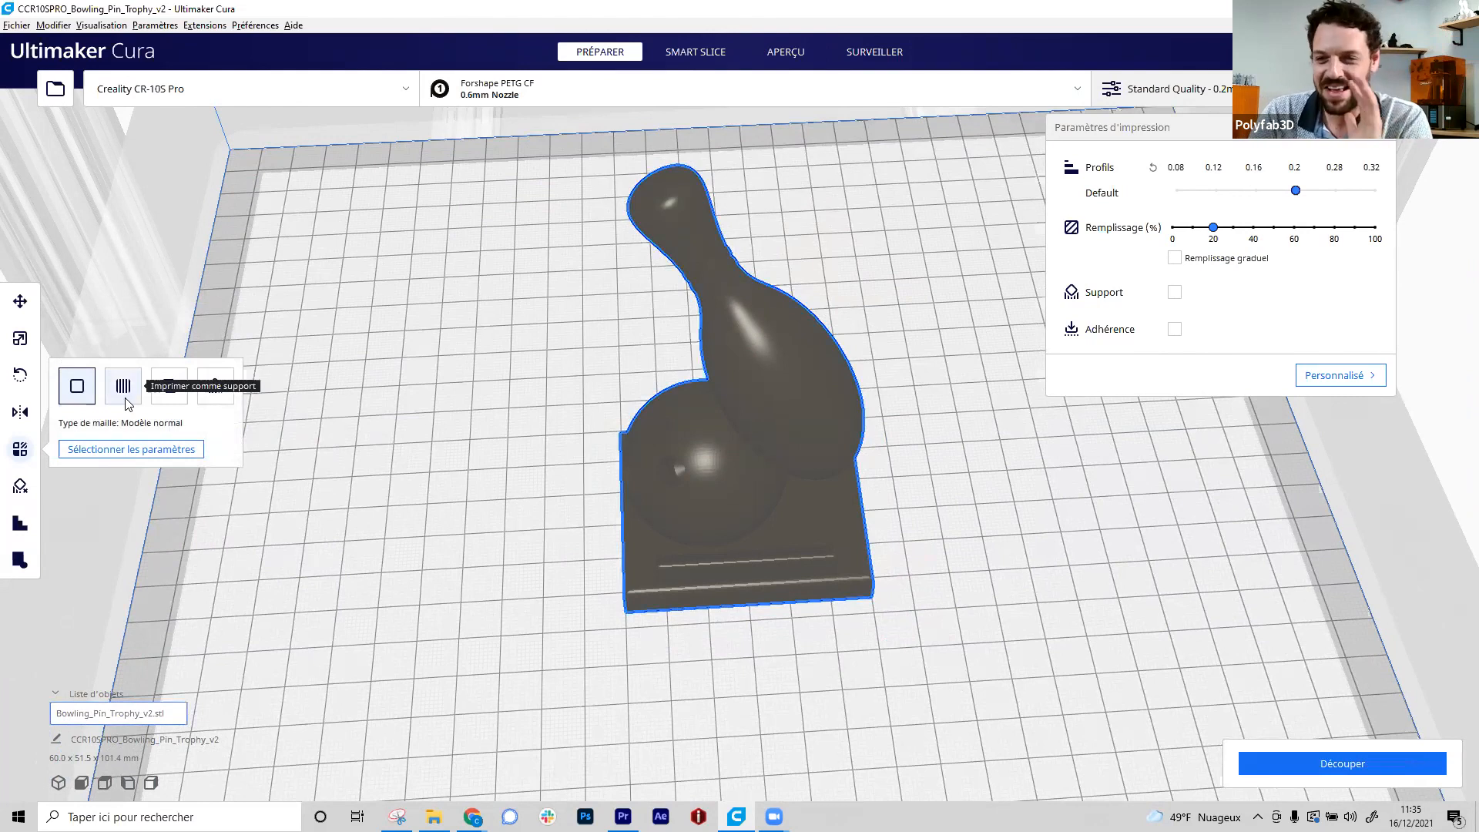
right_drag(886, 654, 830, 642)
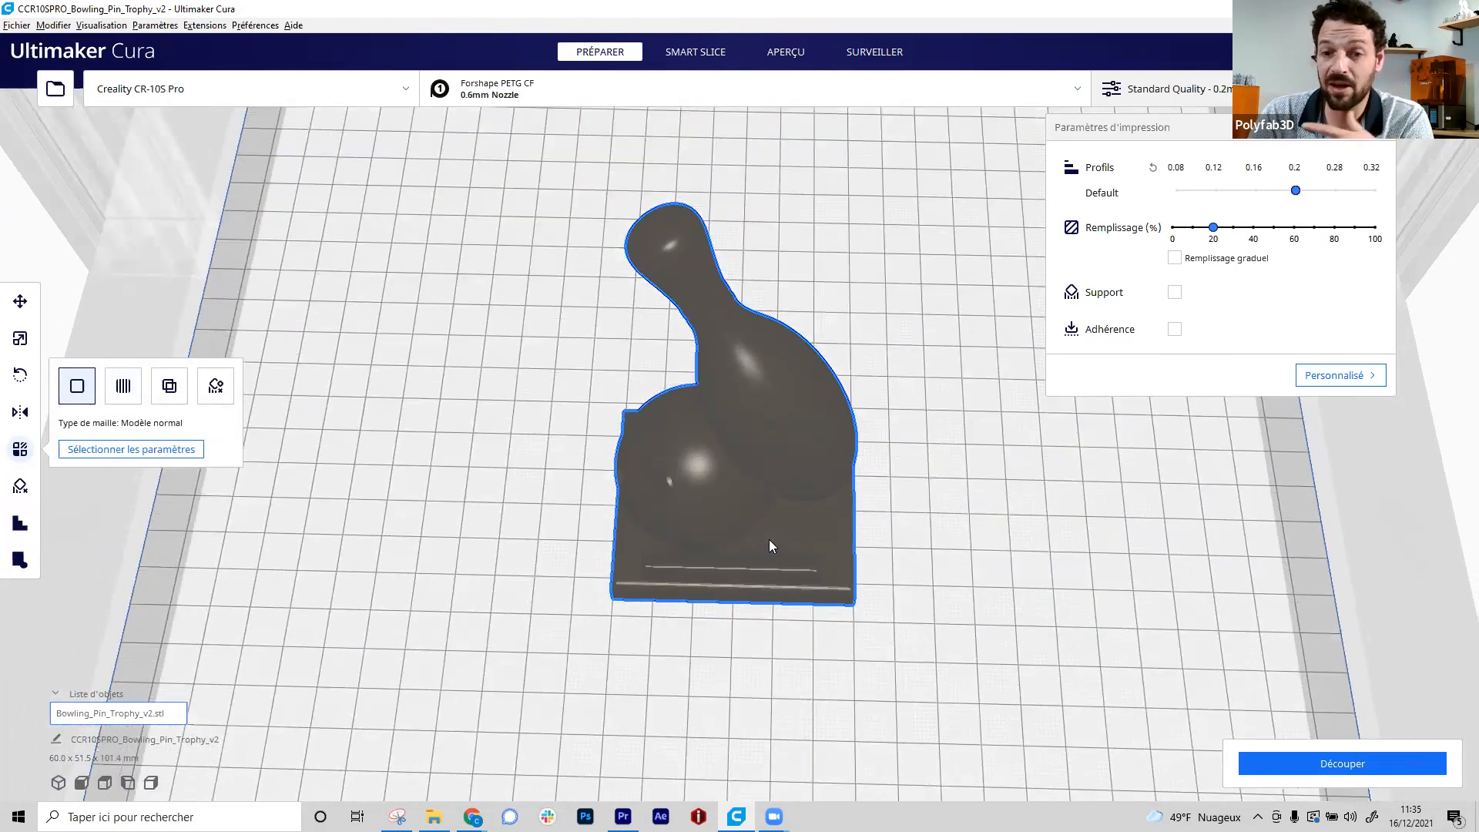
right_drag(941, 624, 30, 356)
- Add the 20mm_cube model from the STL folder to the build plate again and select it
click(434, 816)
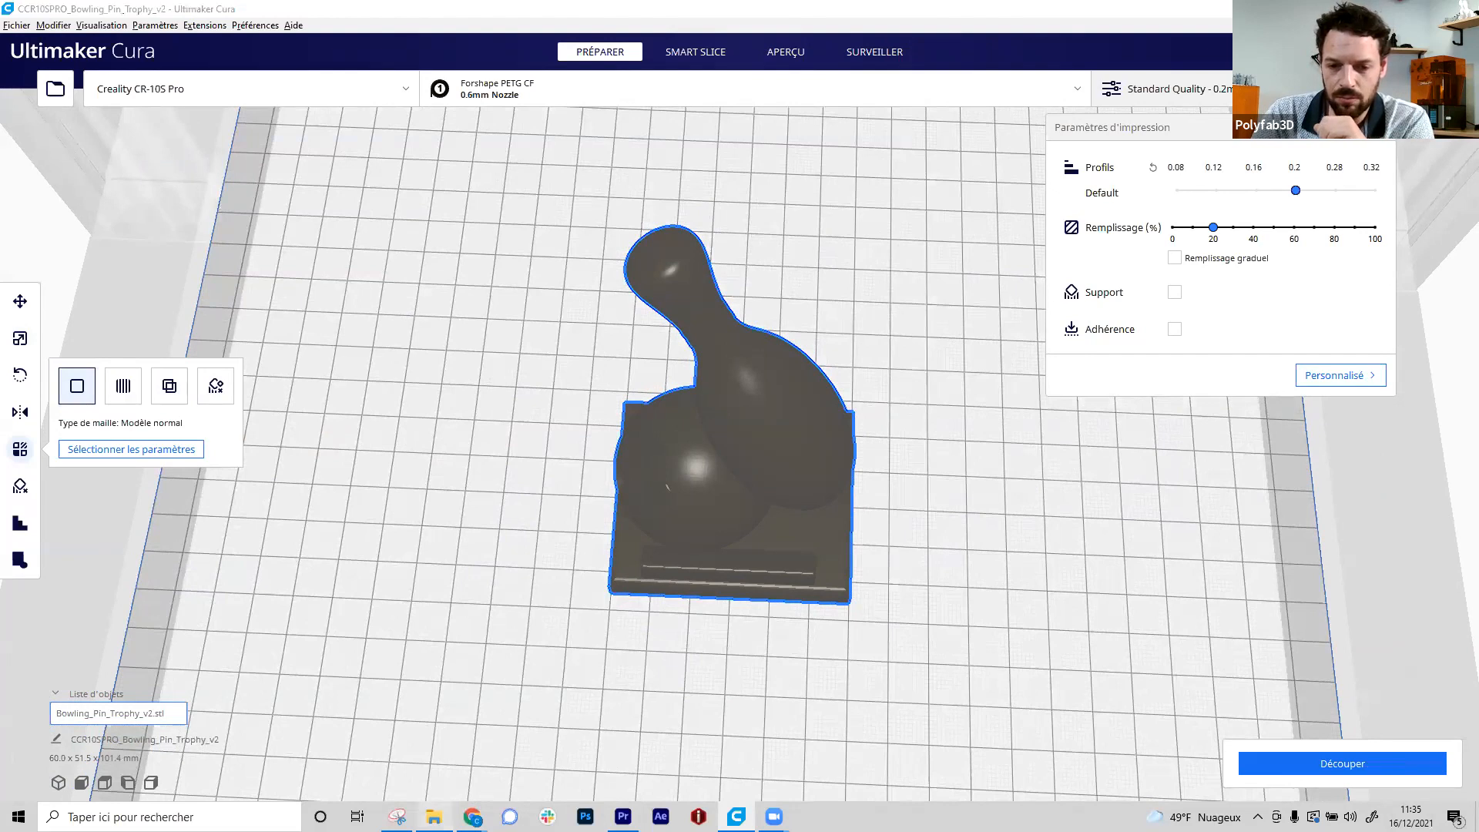
click(736, 676)
right_drag(911, 672, 740, 568)
click(689, 656)
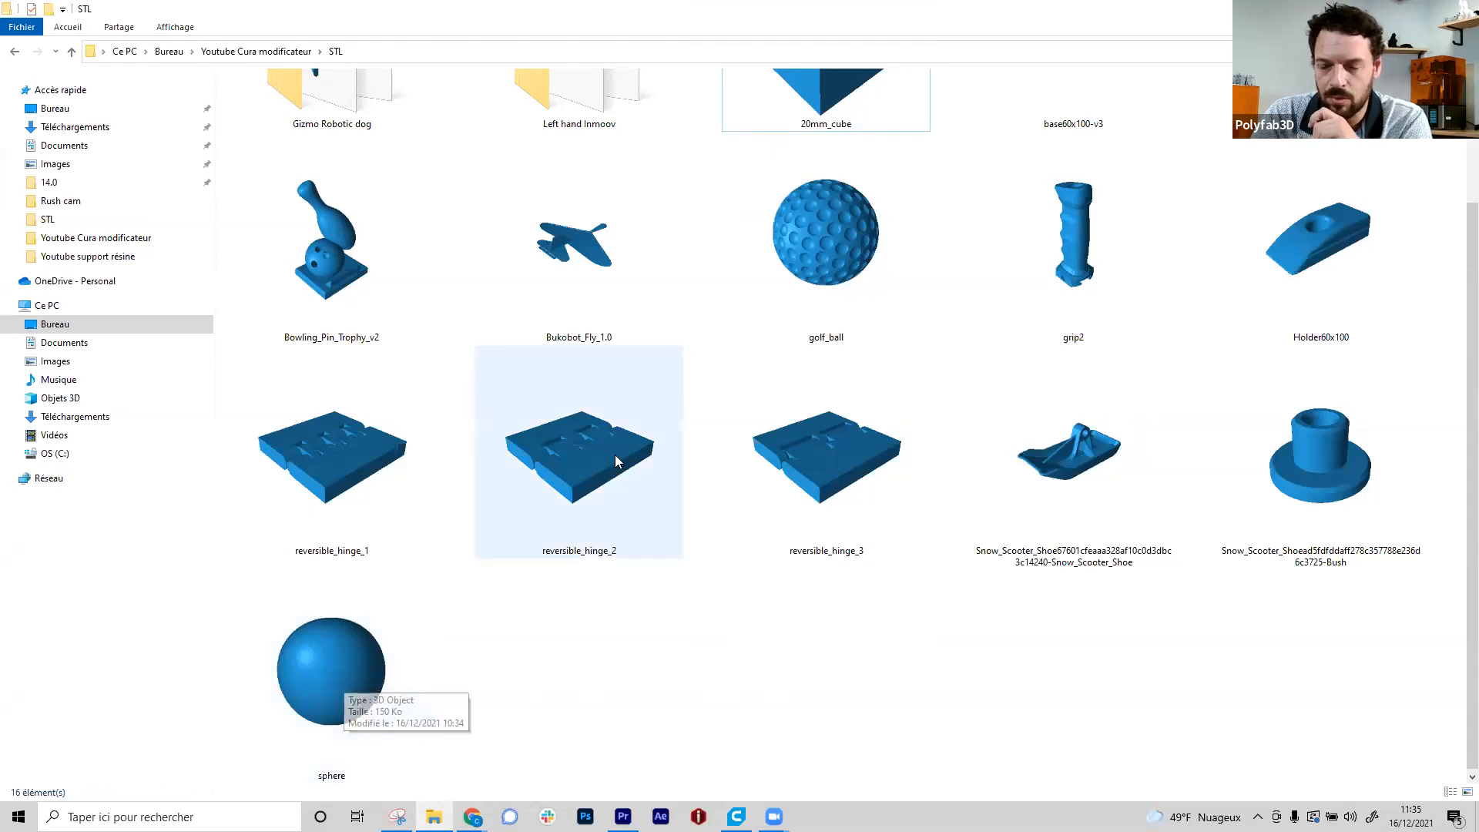
click(843, 97)
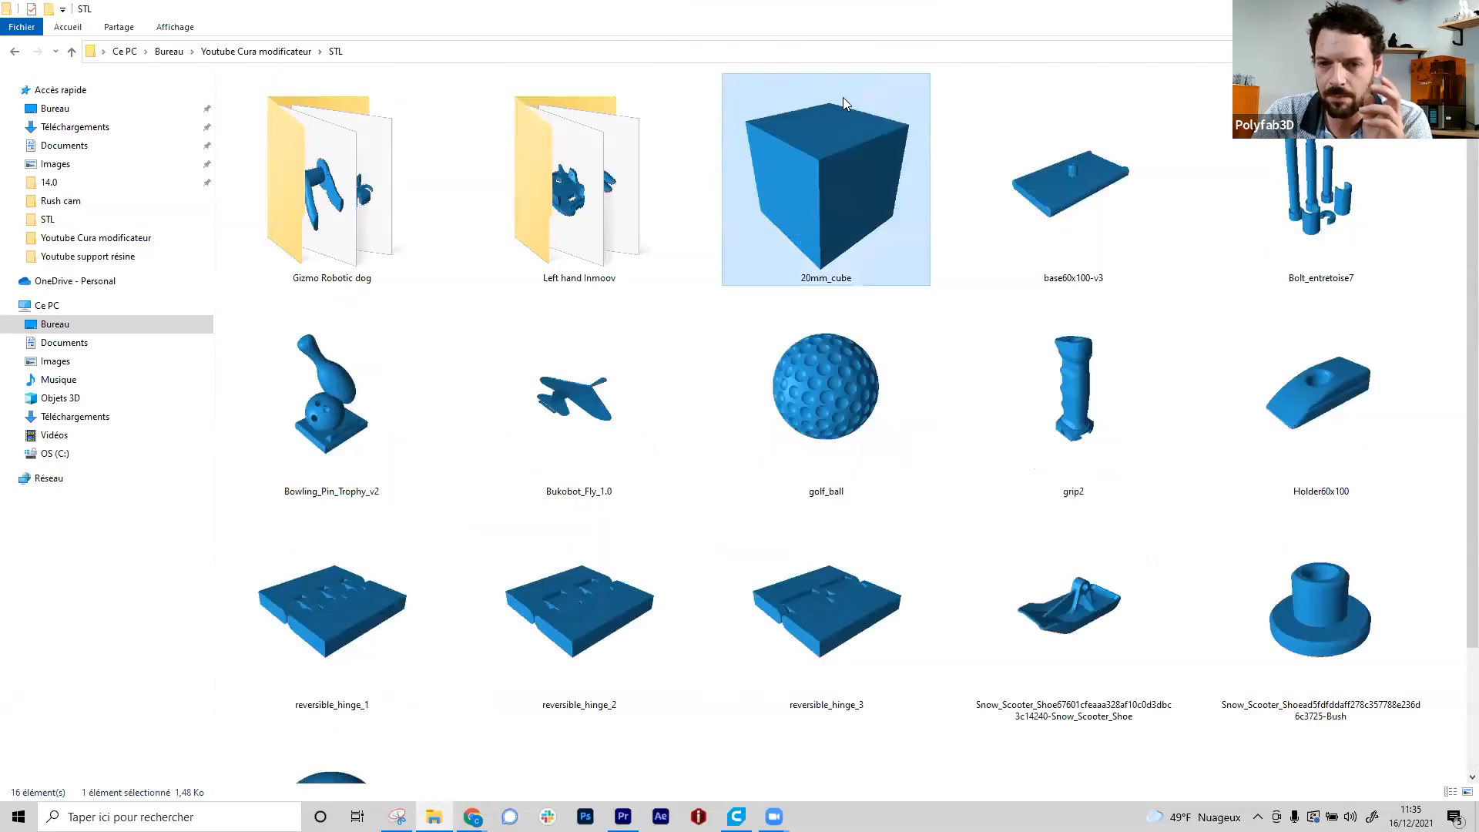
drag(844, 178, 875, 588)
scroll(841, 467, up, 5)
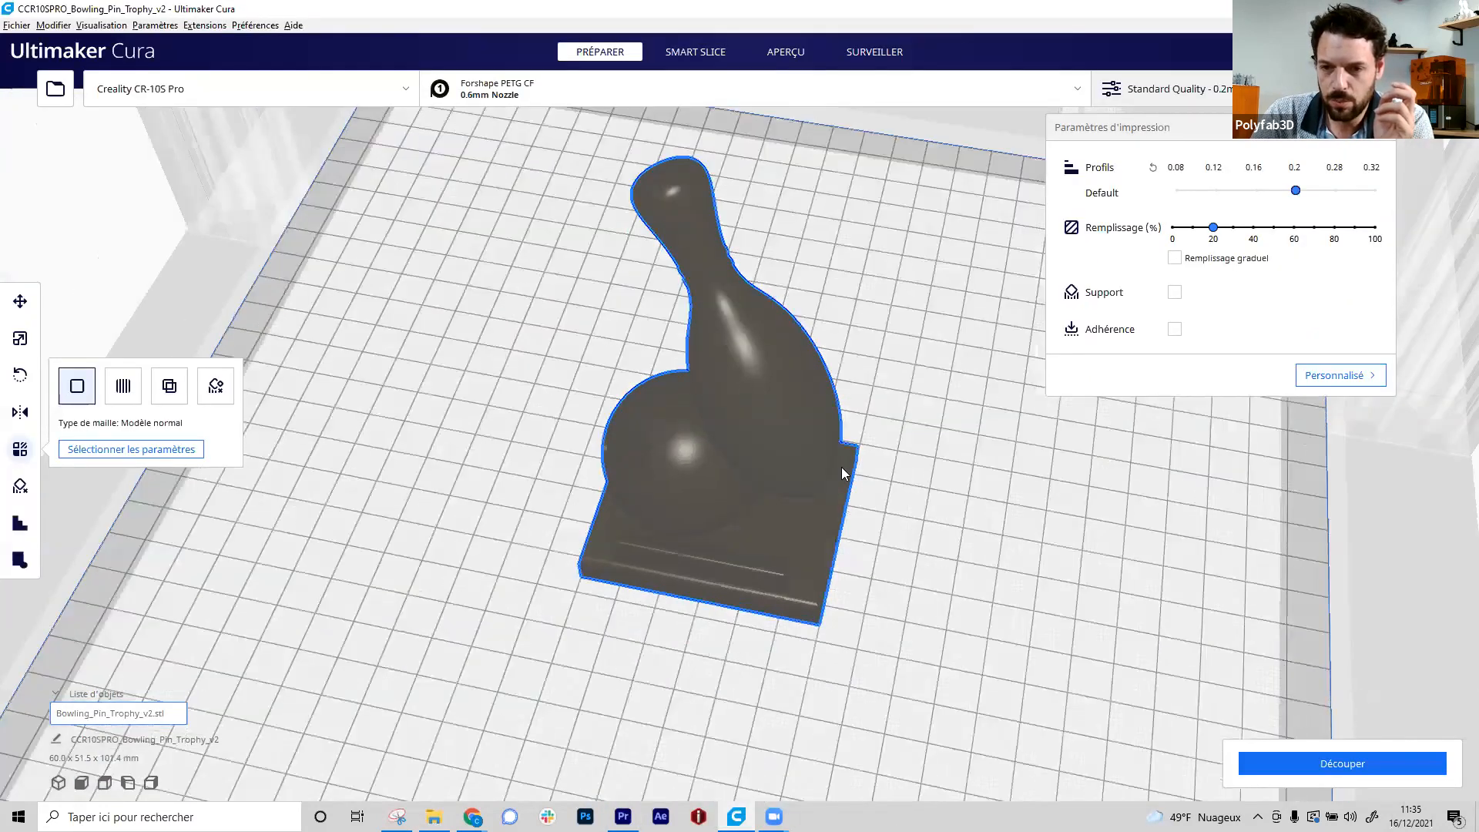
click(822, 423)
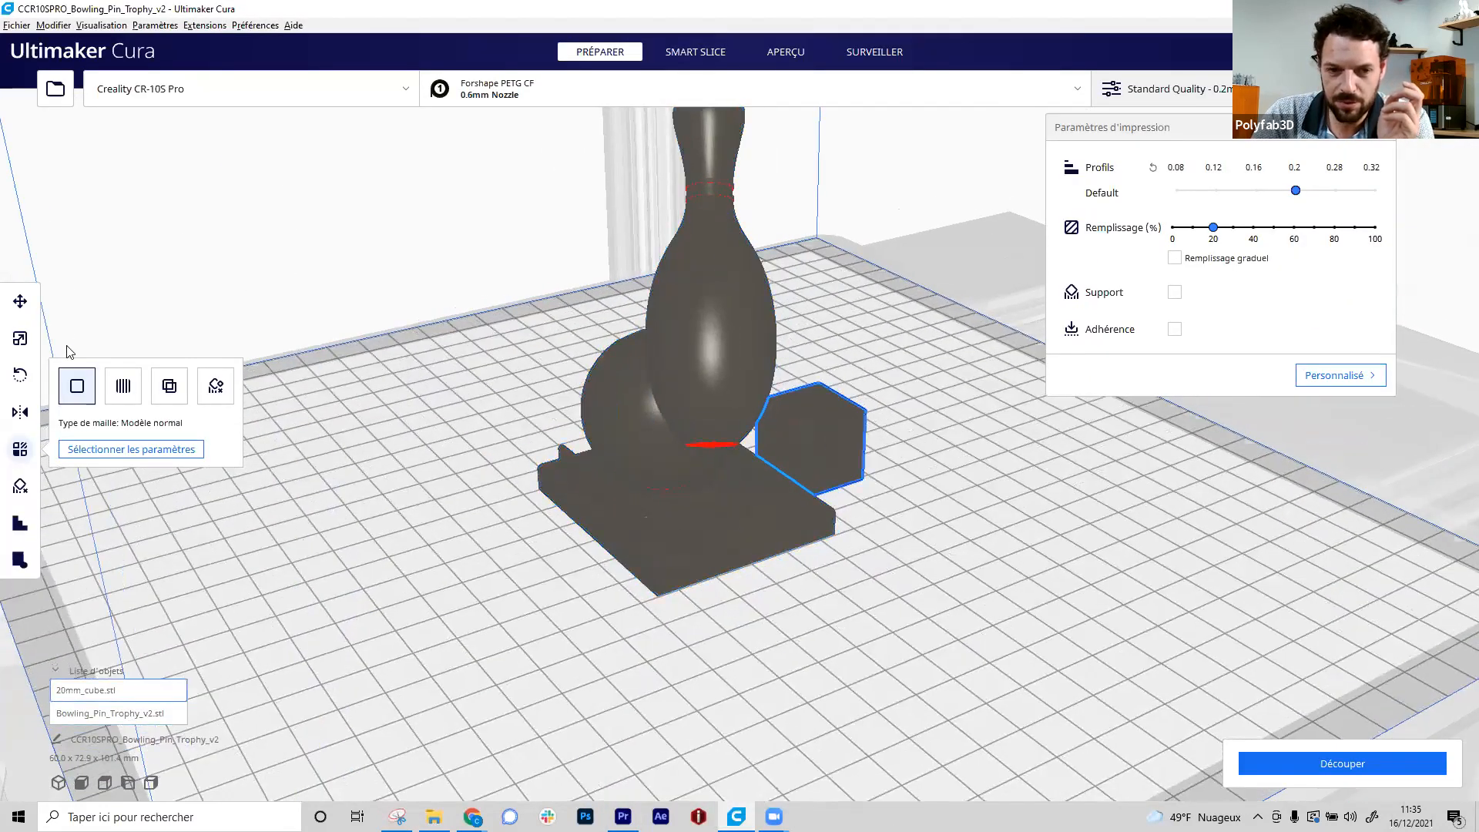
- Move the cube onto the trophy's base in front of the pin and scale it uniformly to about 9.3 mm
drag(862, 411, 732, 493)
click(20, 338)
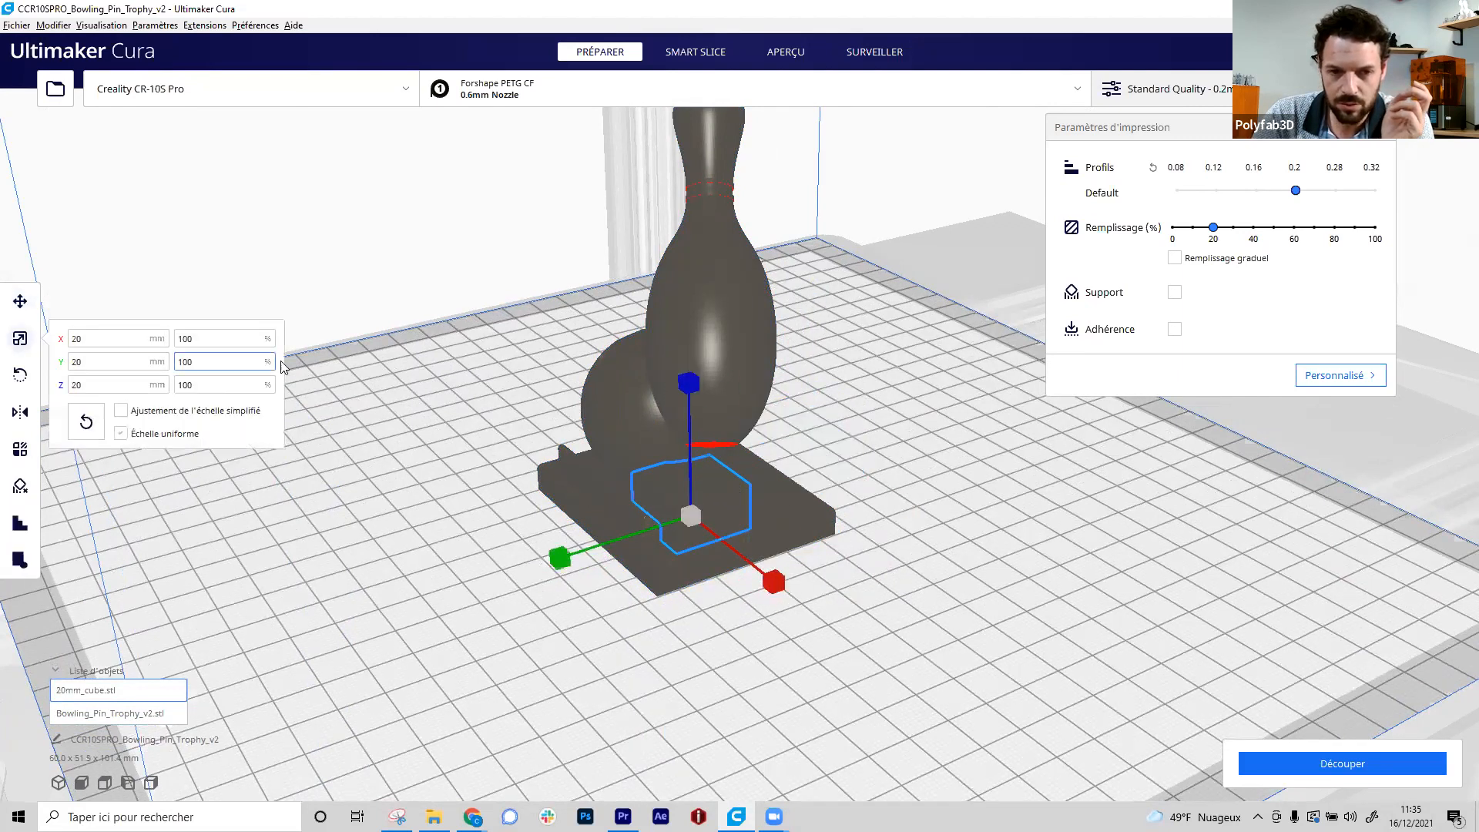
mouse_move(767, 589)
mouse_down()
mouse_move(701, 539)
mouse_move(760, 573)
mouse_up()
click(904, 539)
right_drag(887, 521, 879, 579)
click(699, 539)
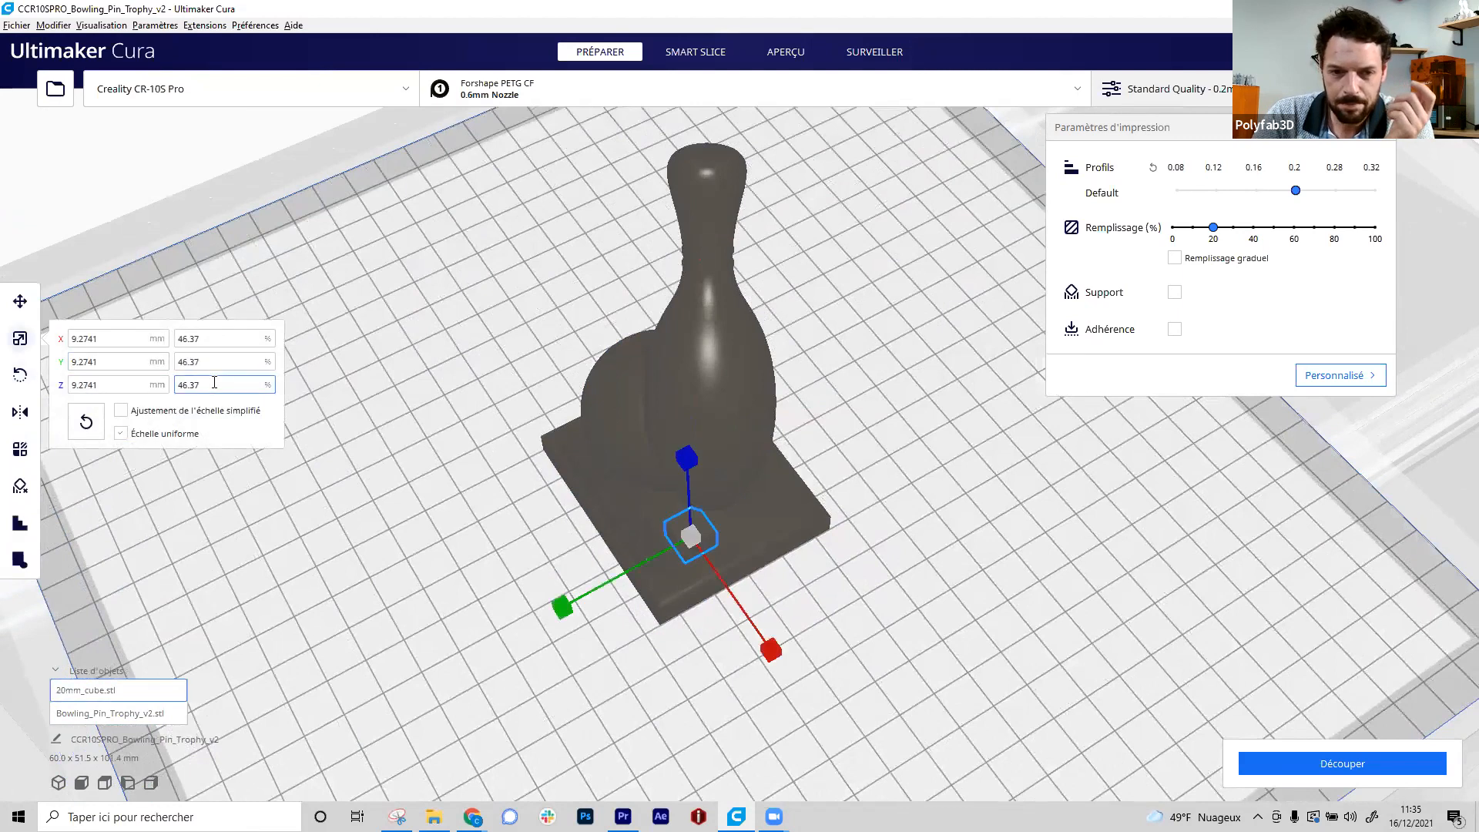
- Set the cube's Z position to 0 mm
click(20, 301)
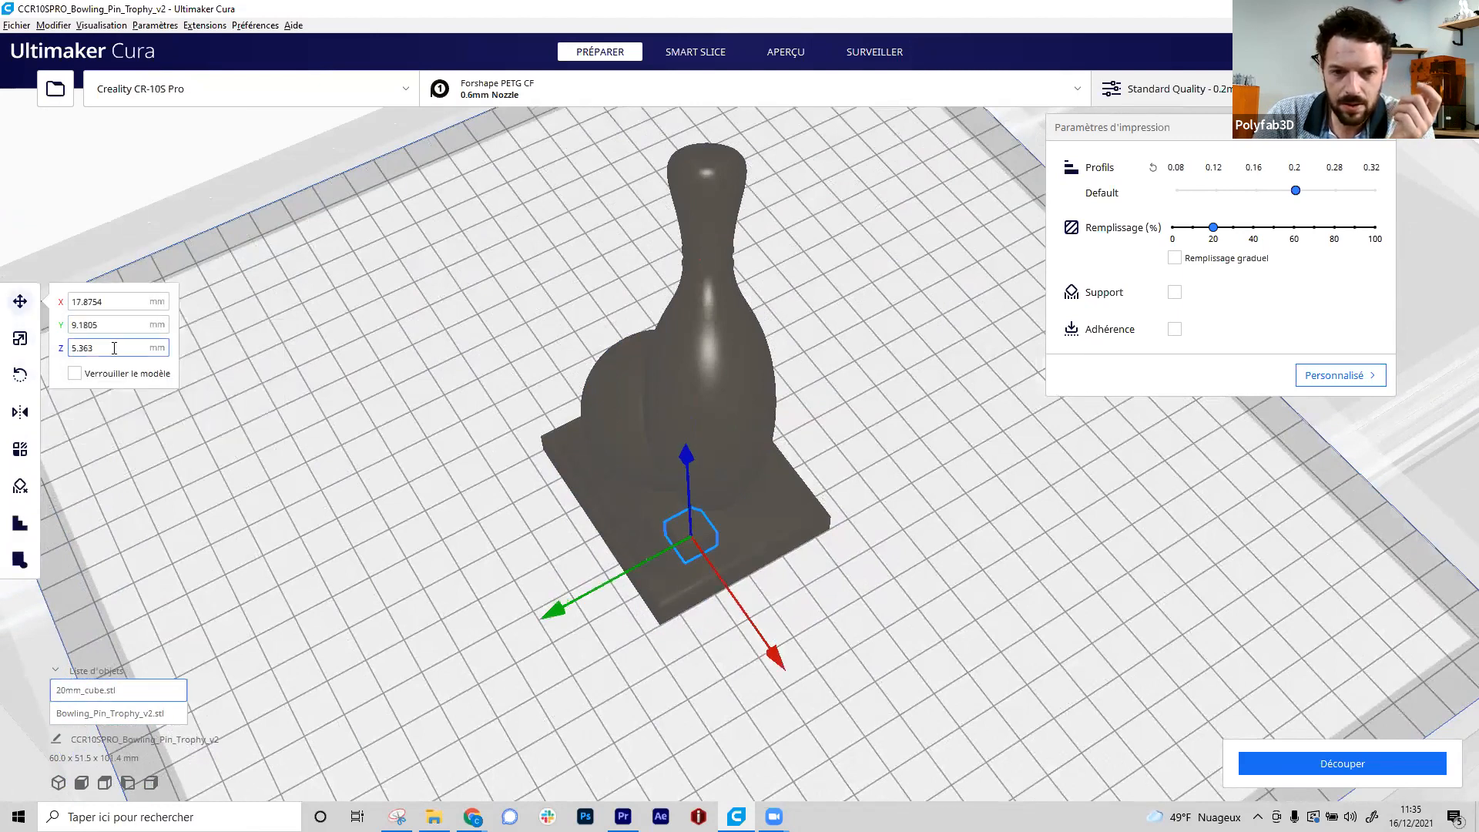
double_click(116, 348)
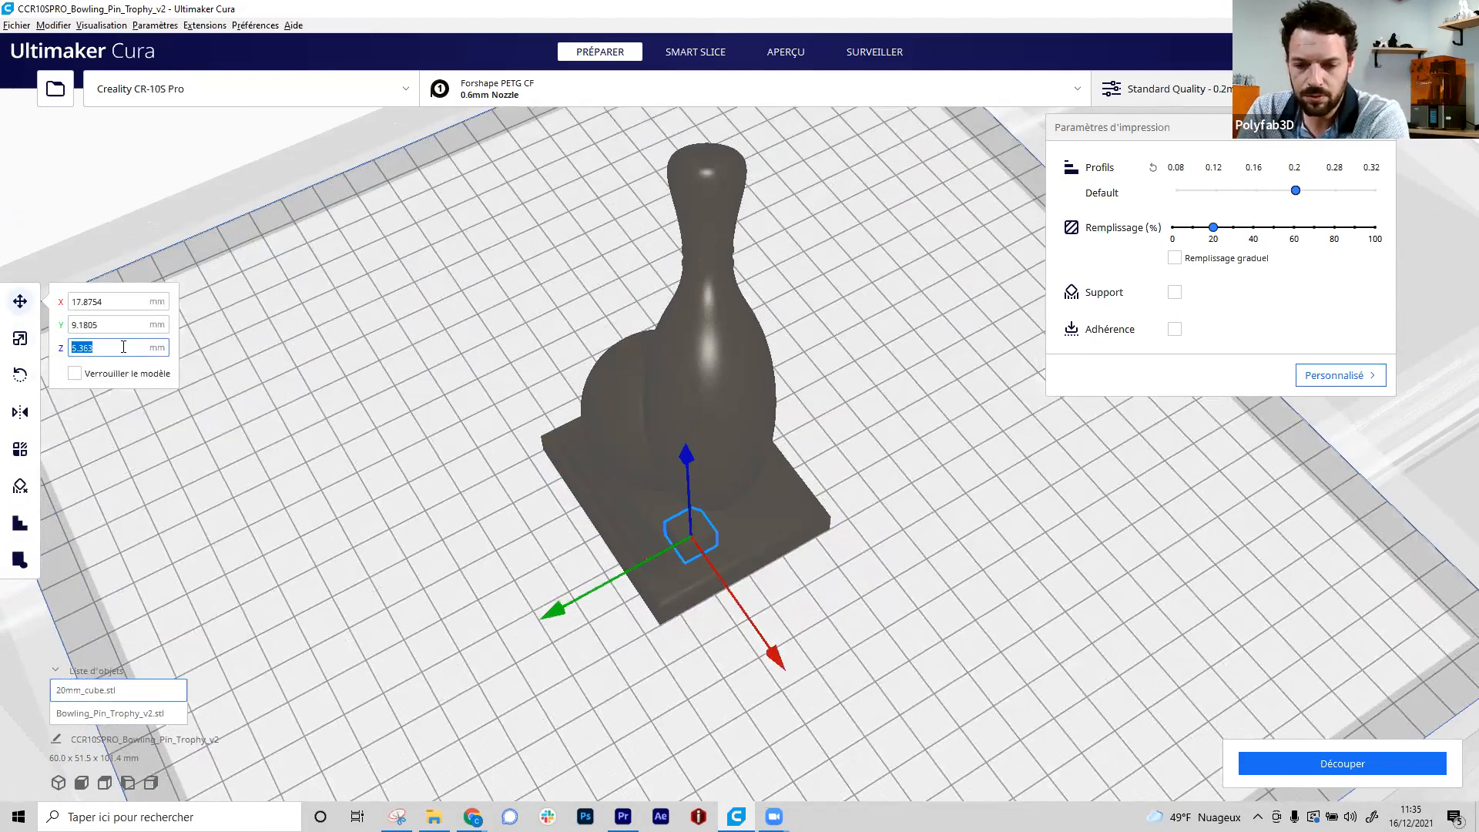
text(0)
key(Return)
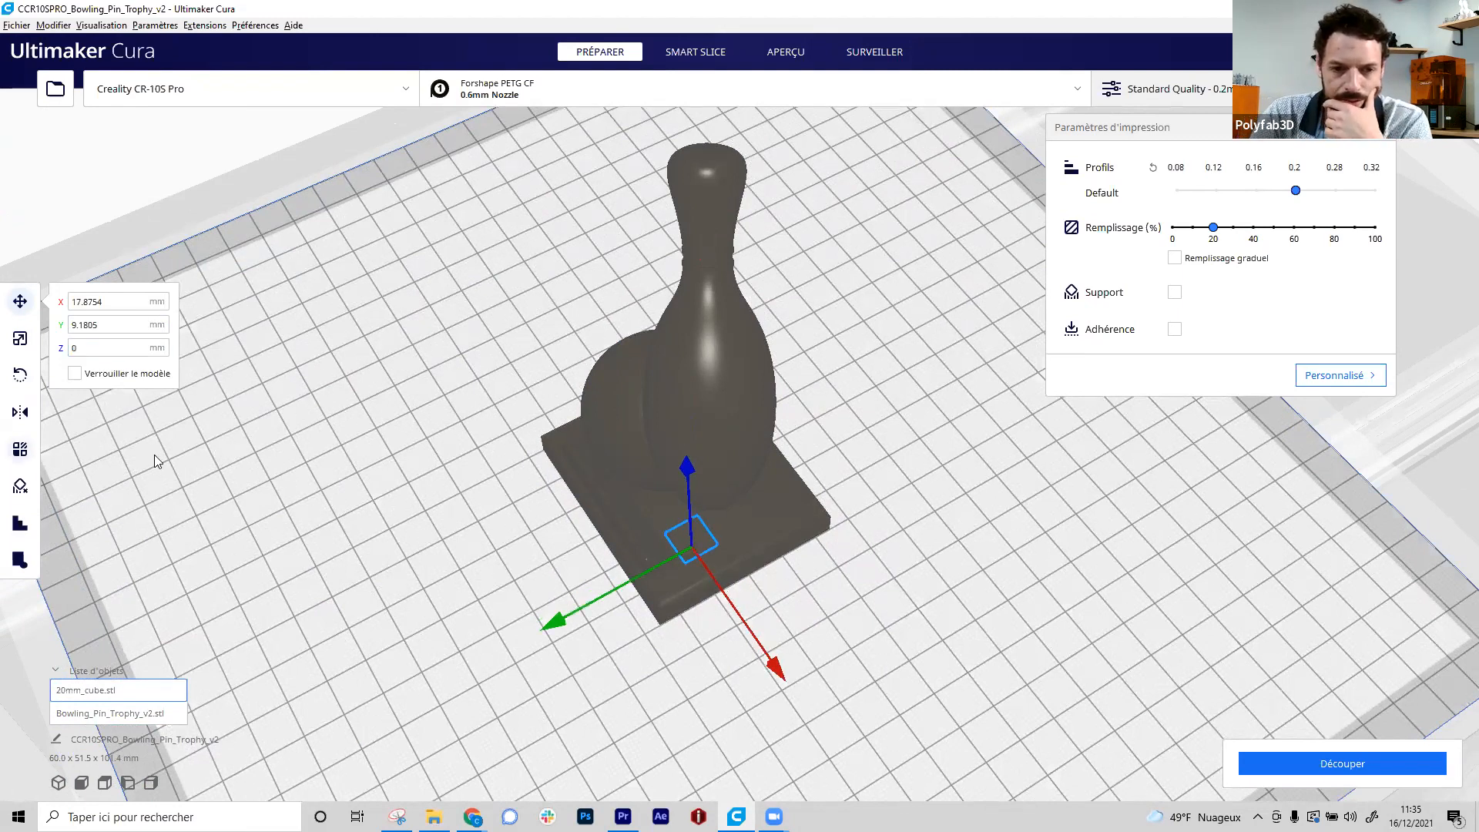
- Set the cube's mesh type to modify settings for overlaps, using the cutting mesh option (Maille de coupe)
click(20, 450)
click(169, 386)
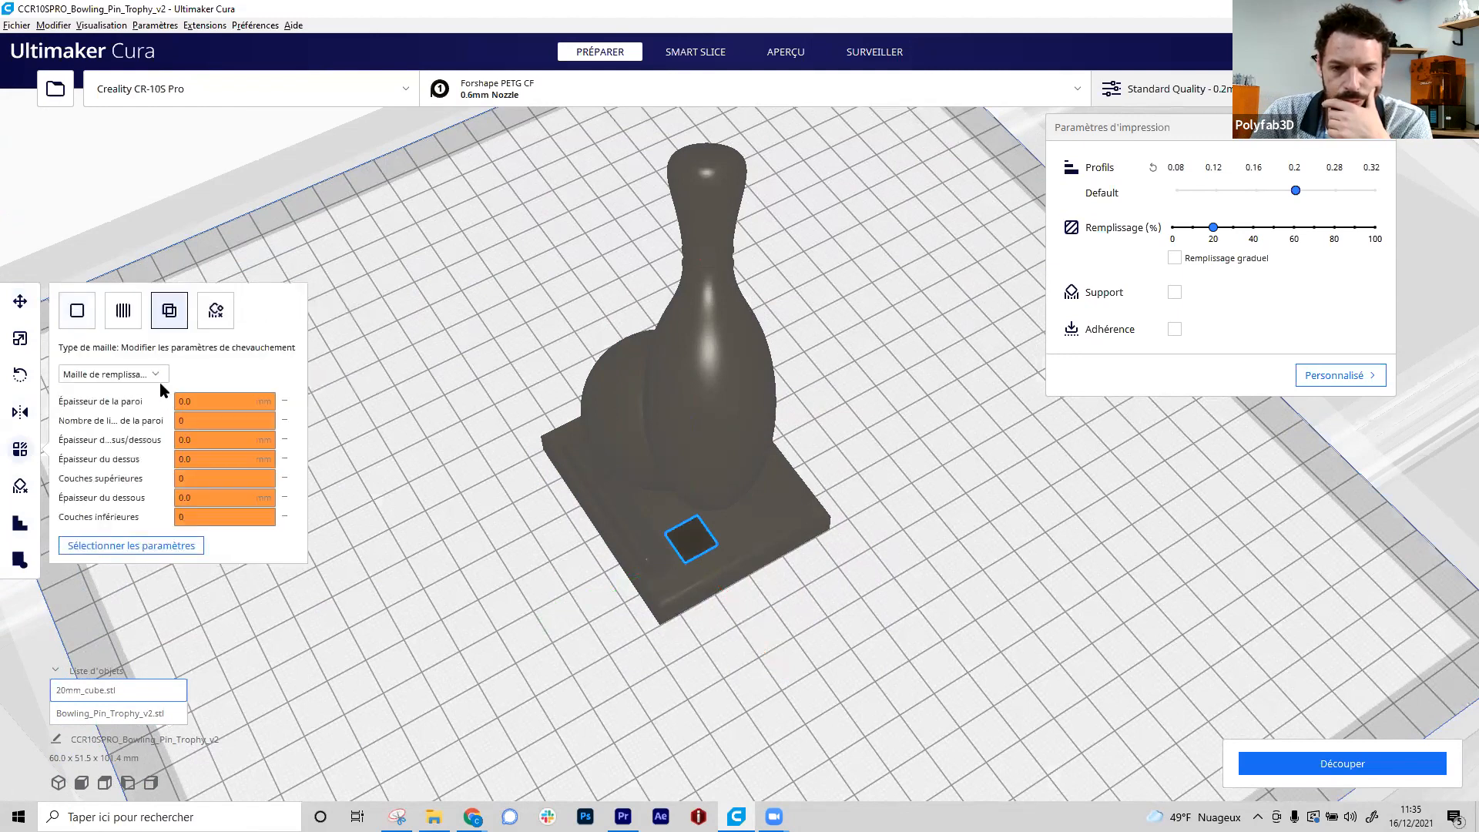
click(113, 374)
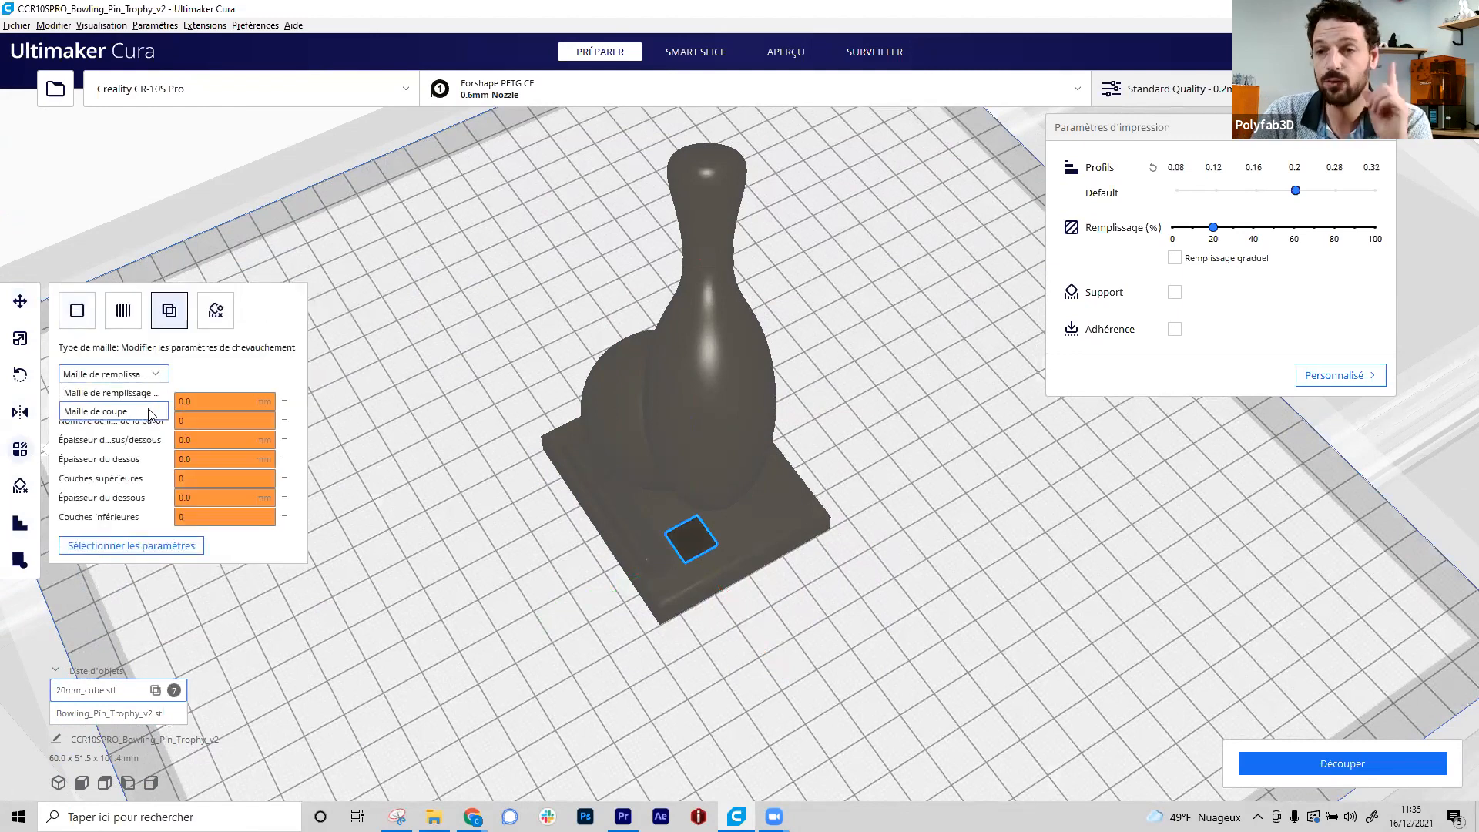
click(150, 412)
- Add overrides to the cube for top/bottom thickness, top thickness, top layers, bottom thickness, bottom layers, initial bottom layers and infill density
click(168, 453)
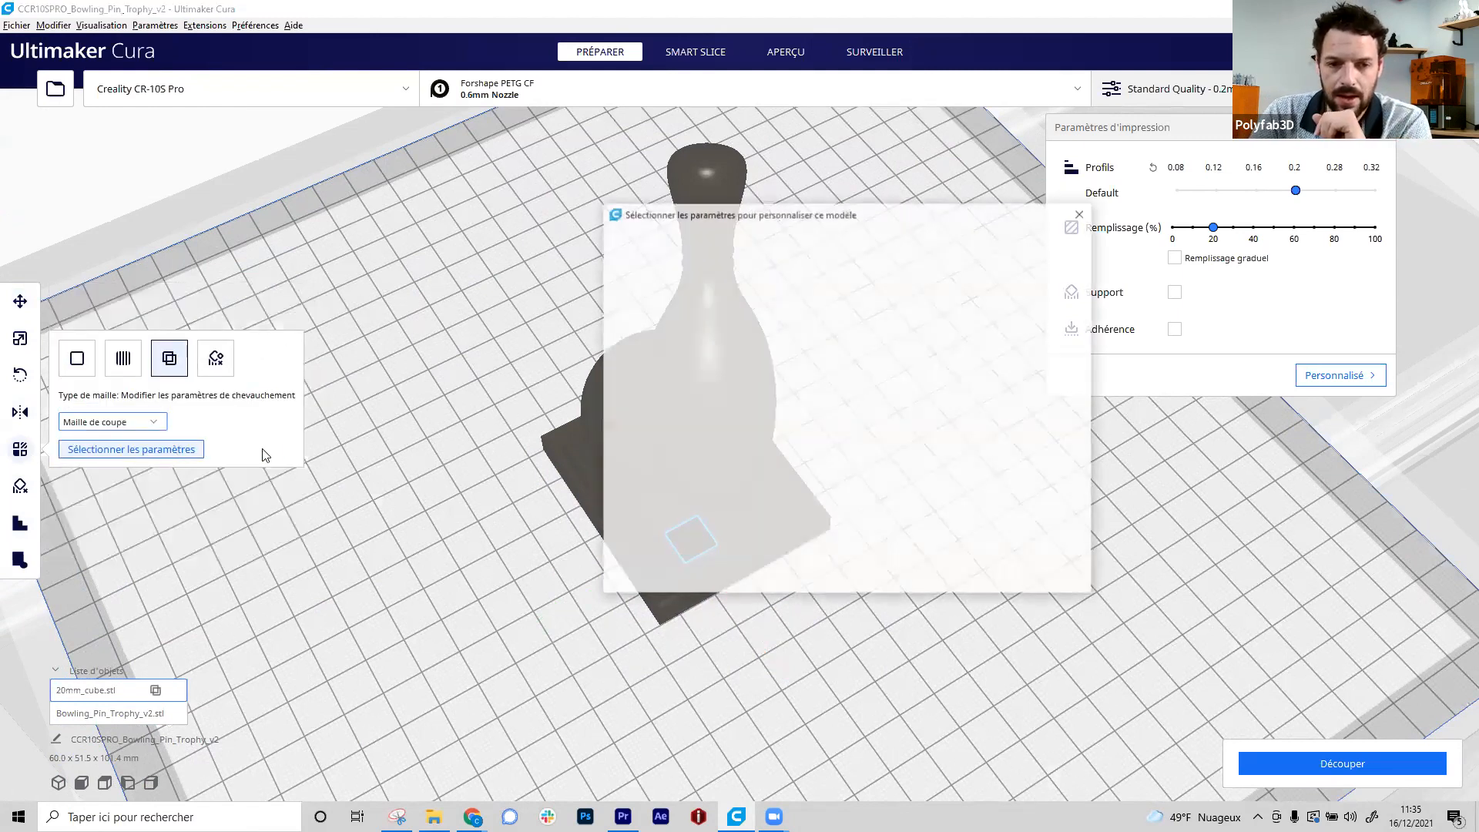
scroll(647, 416, down, 5)
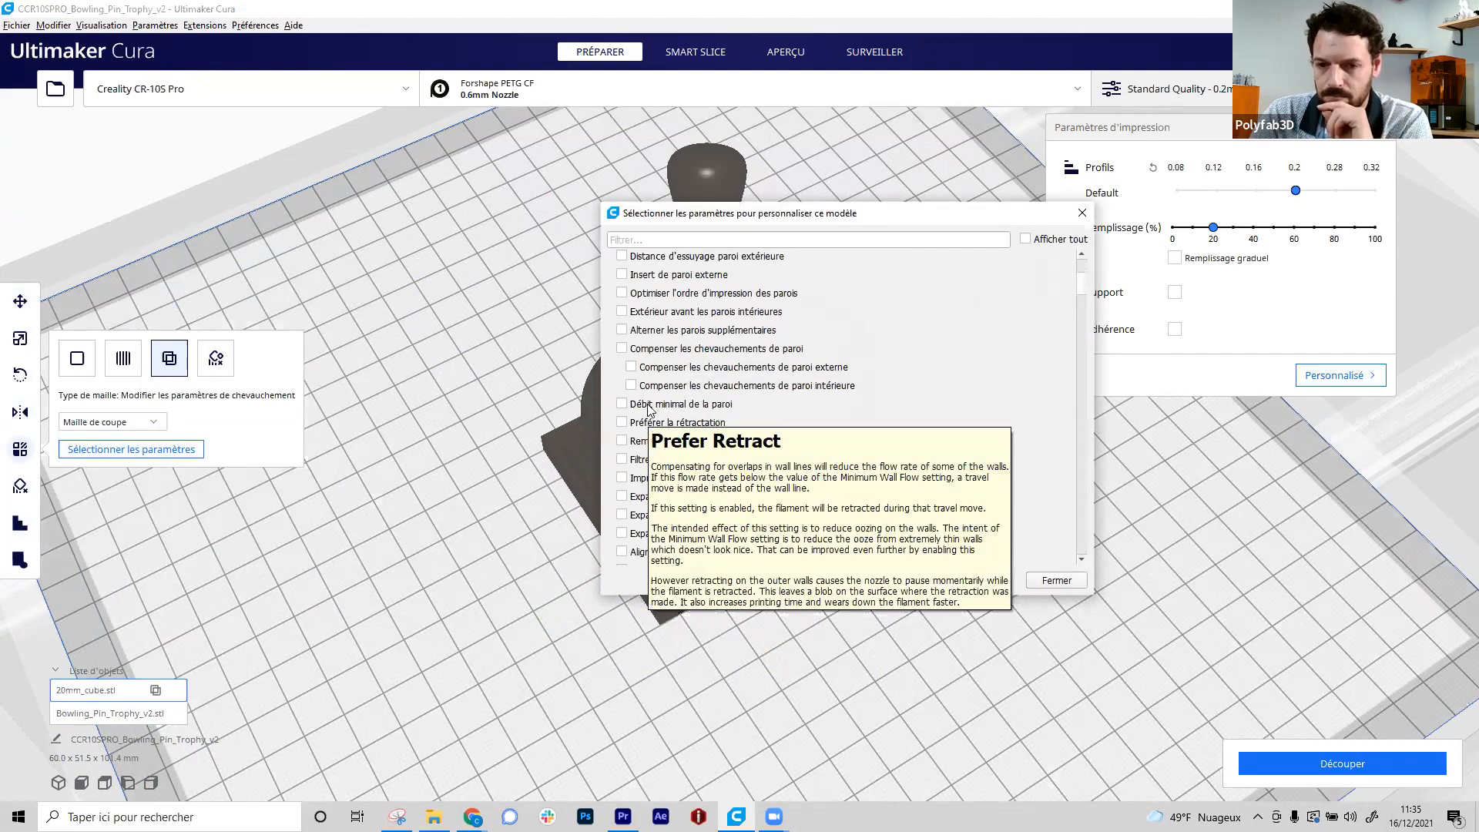
scroll(656, 401, down, 10)
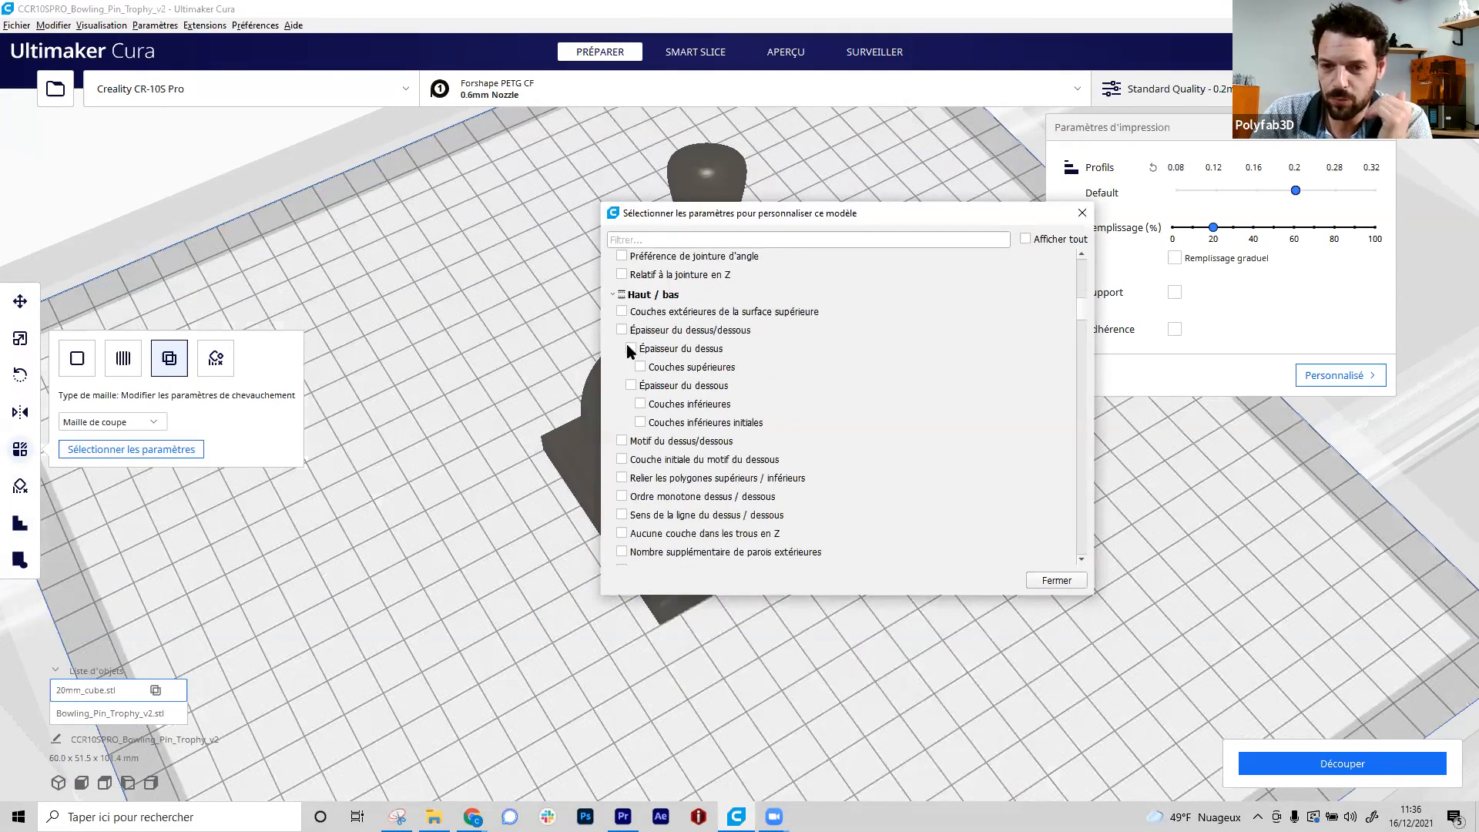
click(622, 330)
click(631, 348)
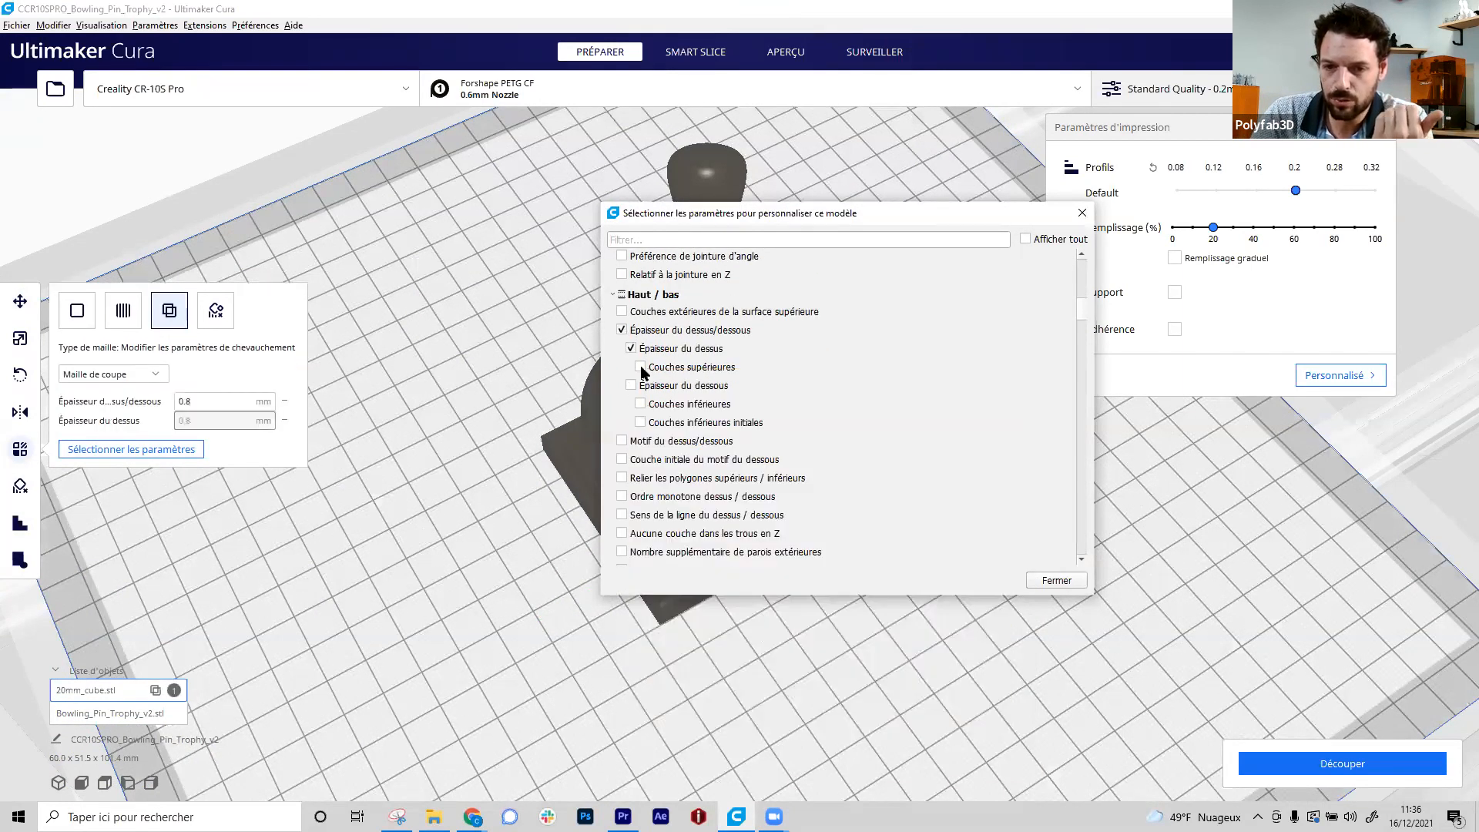
click(641, 368)
click(630, 385)
click(640, 403)
click(641, 422)
scroll(672, 362, down, 10)
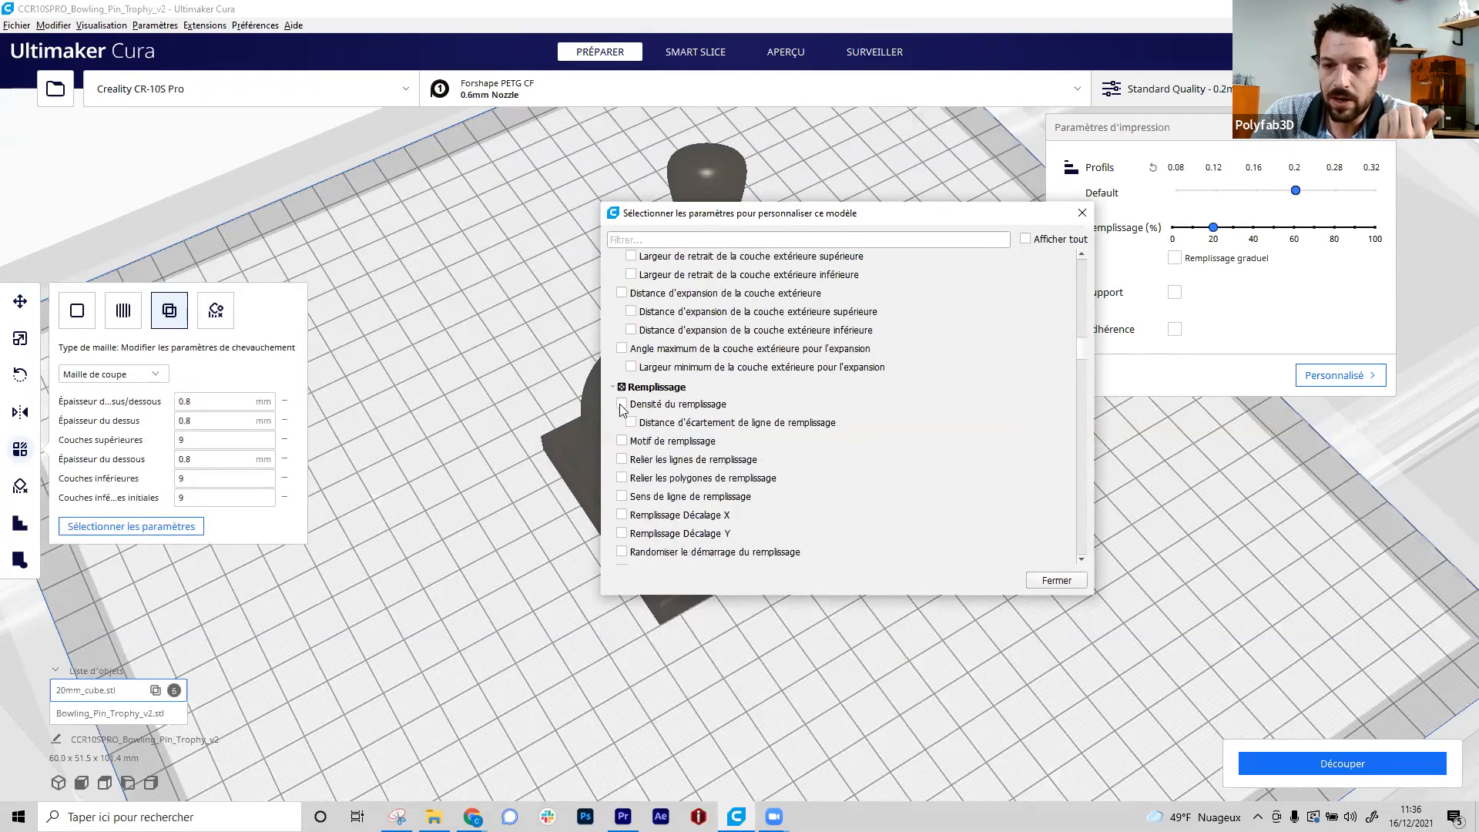
click(623, 404)
click(1060, 586)
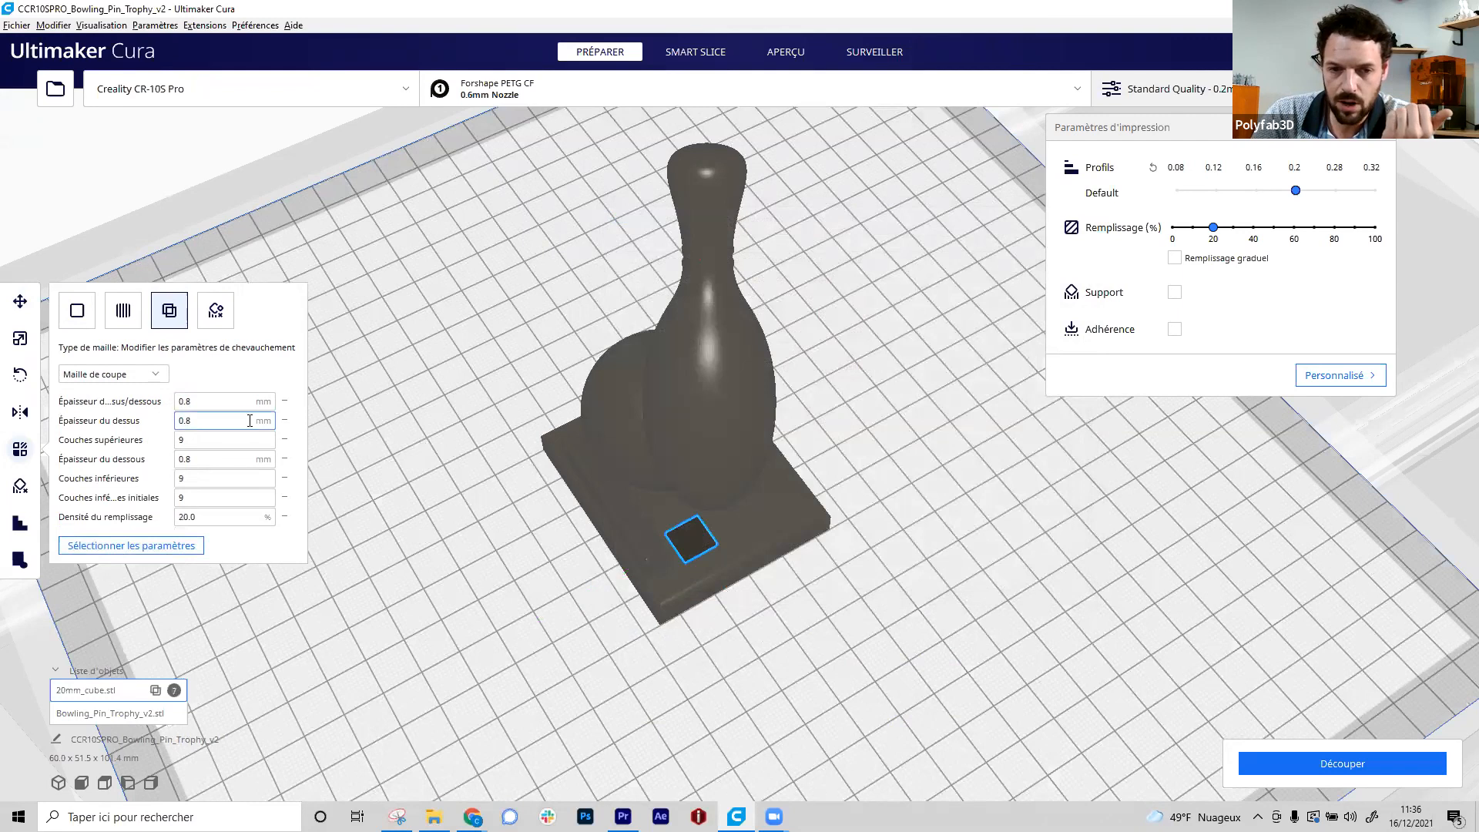
- Set the cube's top/bottom thickness, top layers, bottom layers, initial bottom layers and infill density to 0
drag(192, 401, 62, 407)
text(0)
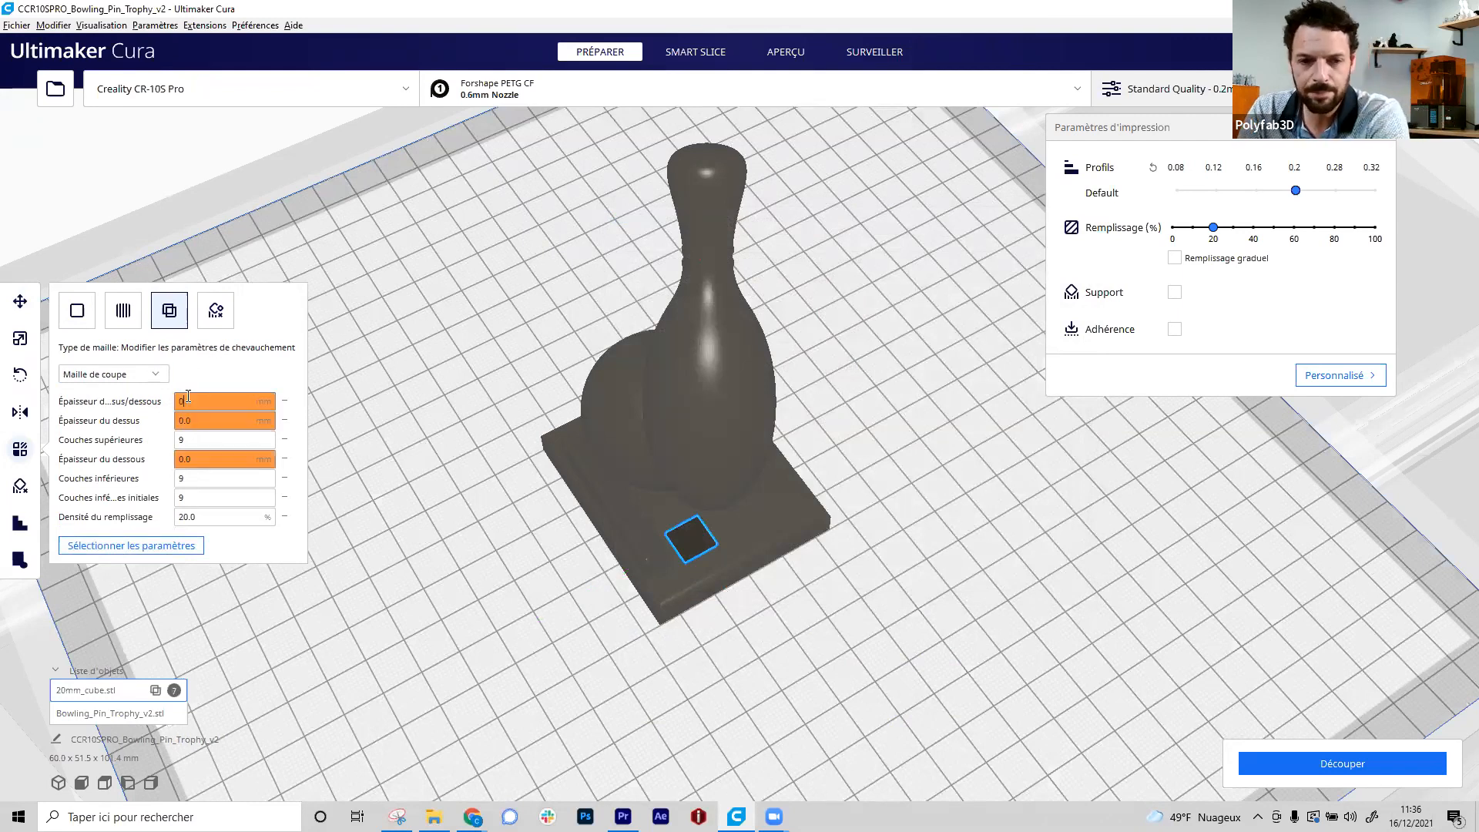
text(0)
double_click(183, 478)
text(0)
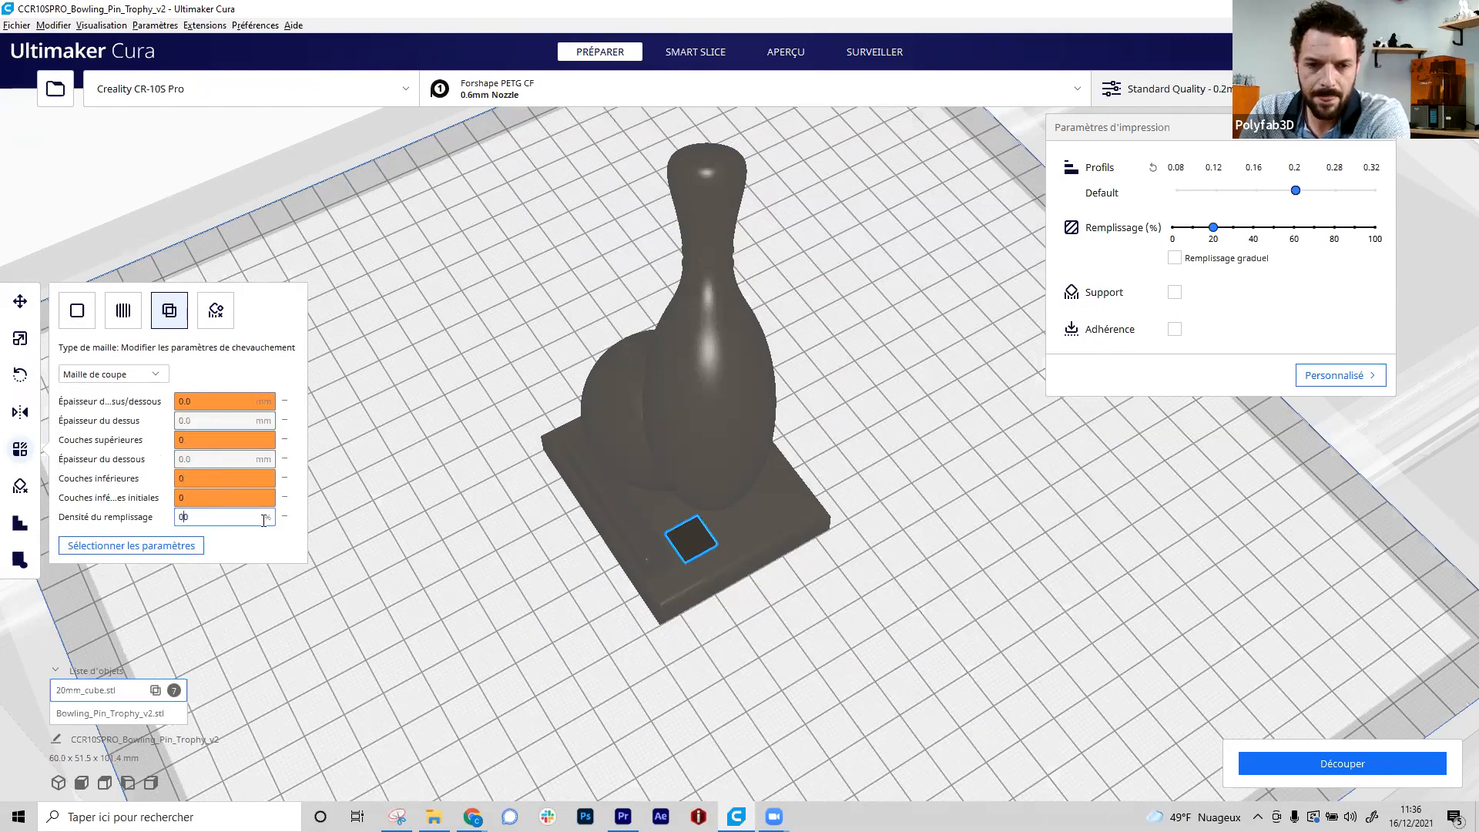
key(Return)
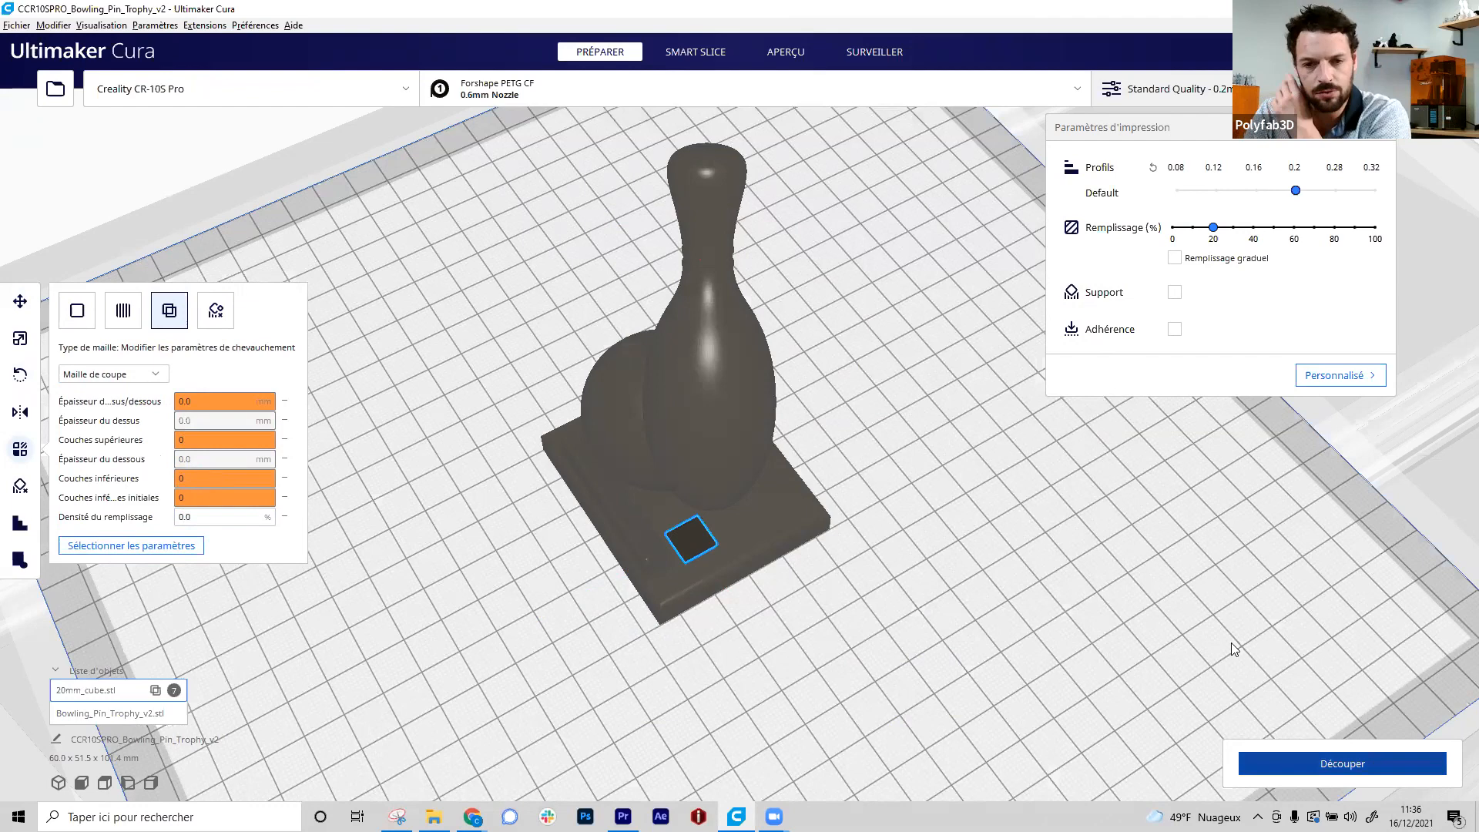
- Slice the trophy and examine the cutting cube's pocket and its surrounding walls in the layer preview
right_drag(1118, 582, 790, 70)
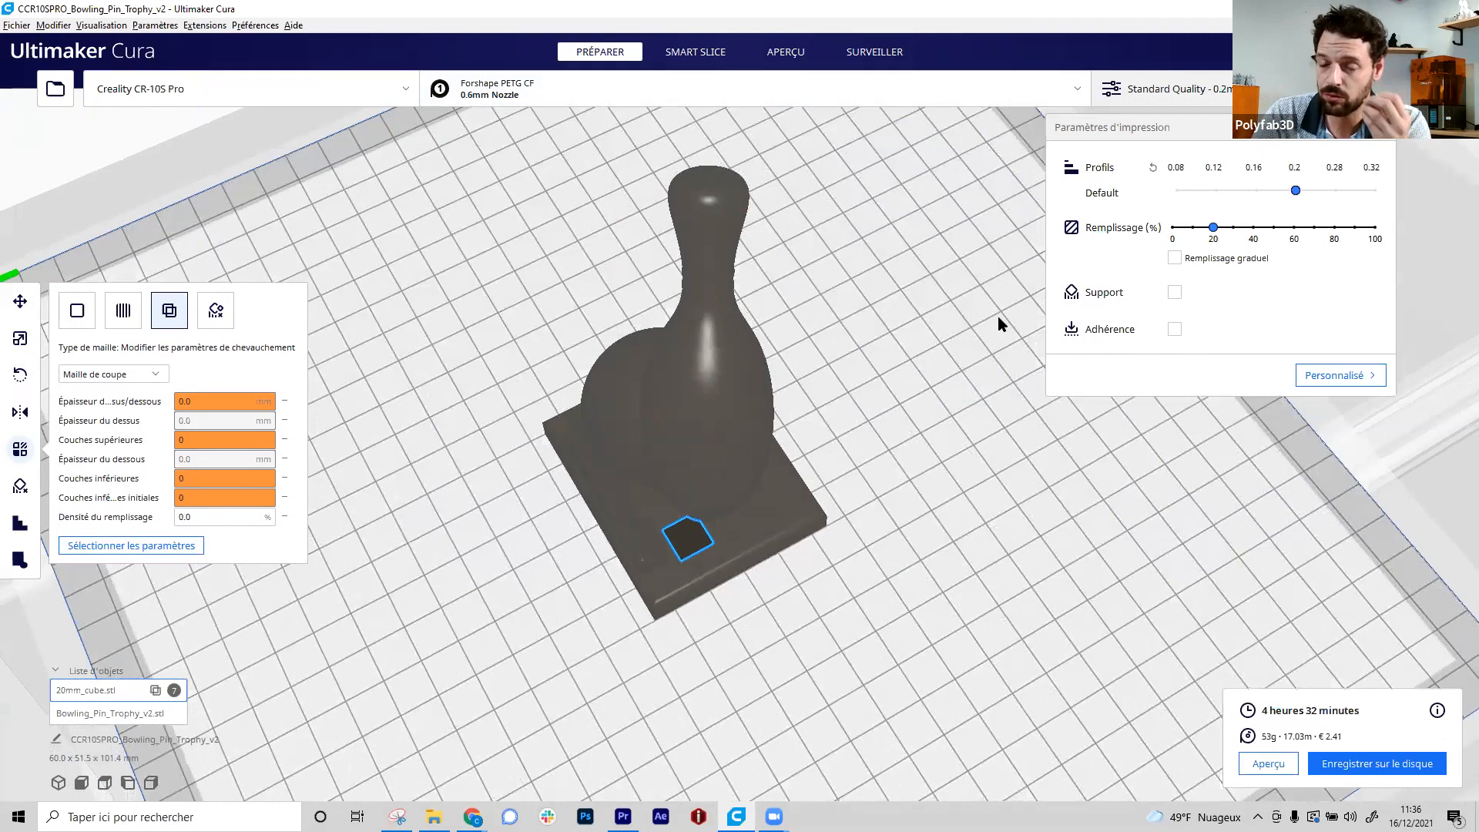
click(912, 323)
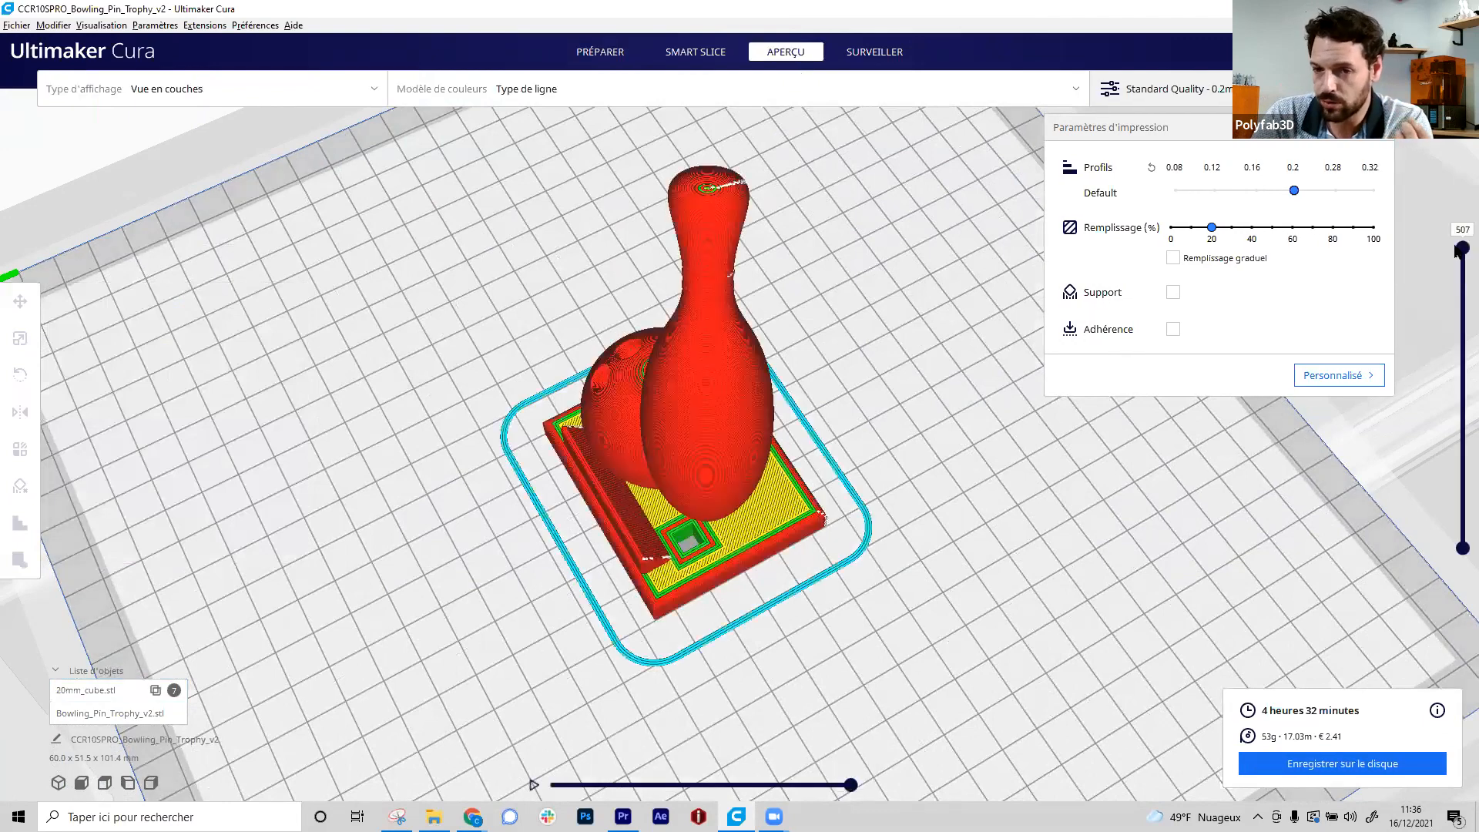
drag(1458, 249, 1461, 260)
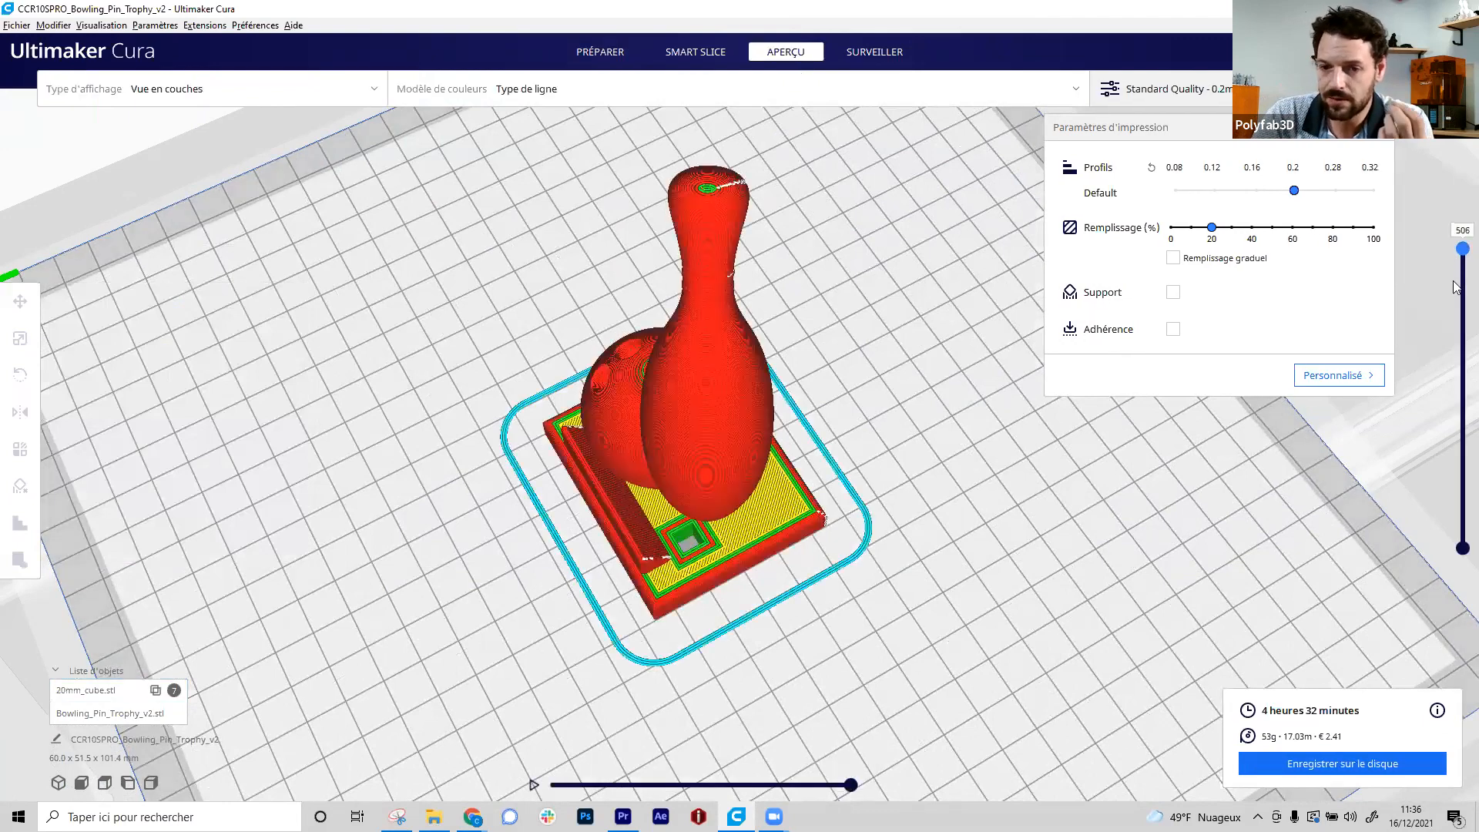
scroll(621, 598, up, 5)
scroll(763, 371, up, 1)
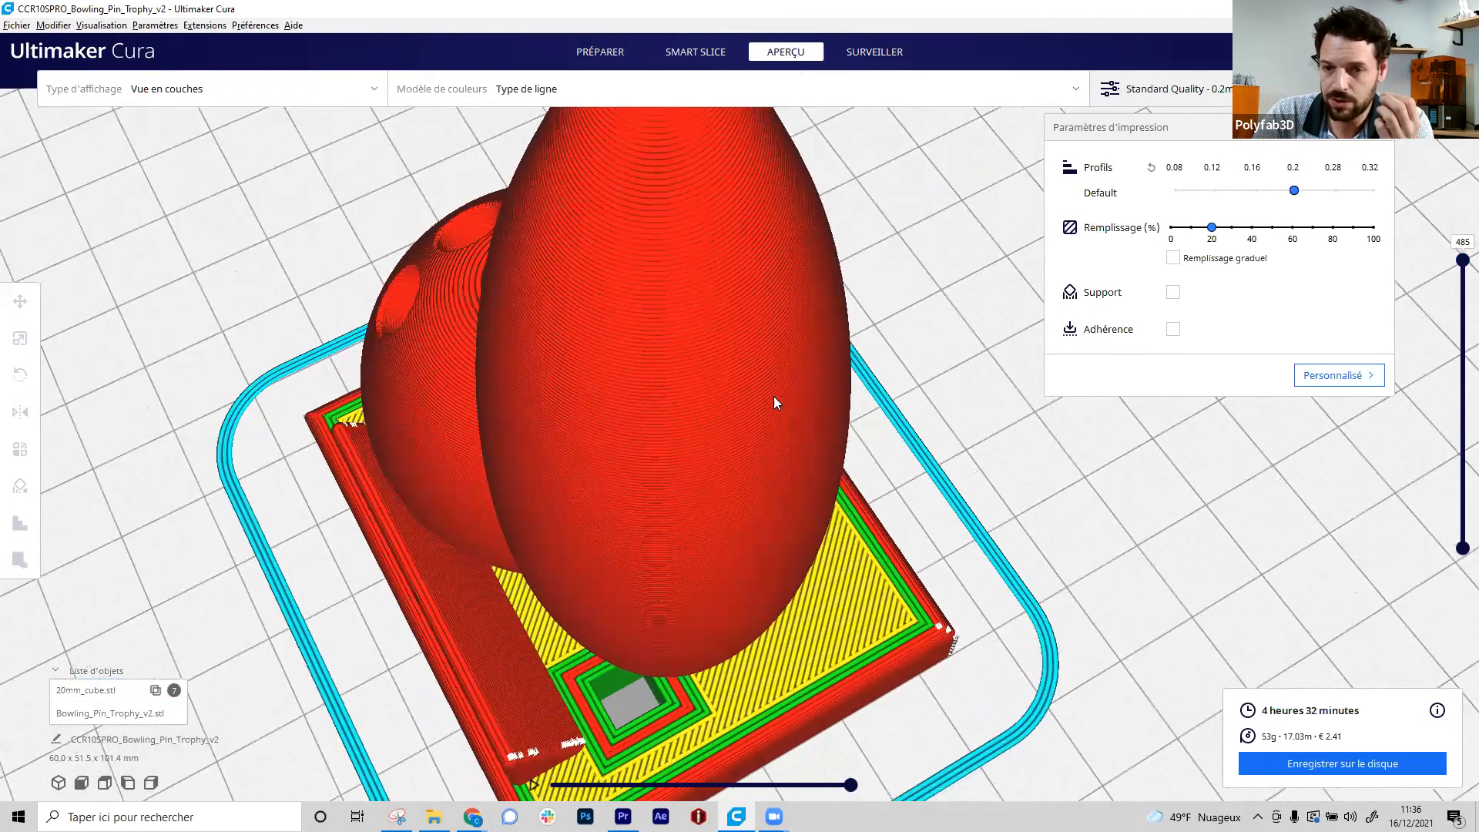
middle_drag(724, 578, 775, 435)
right_drag(775, 435, 809, 474)
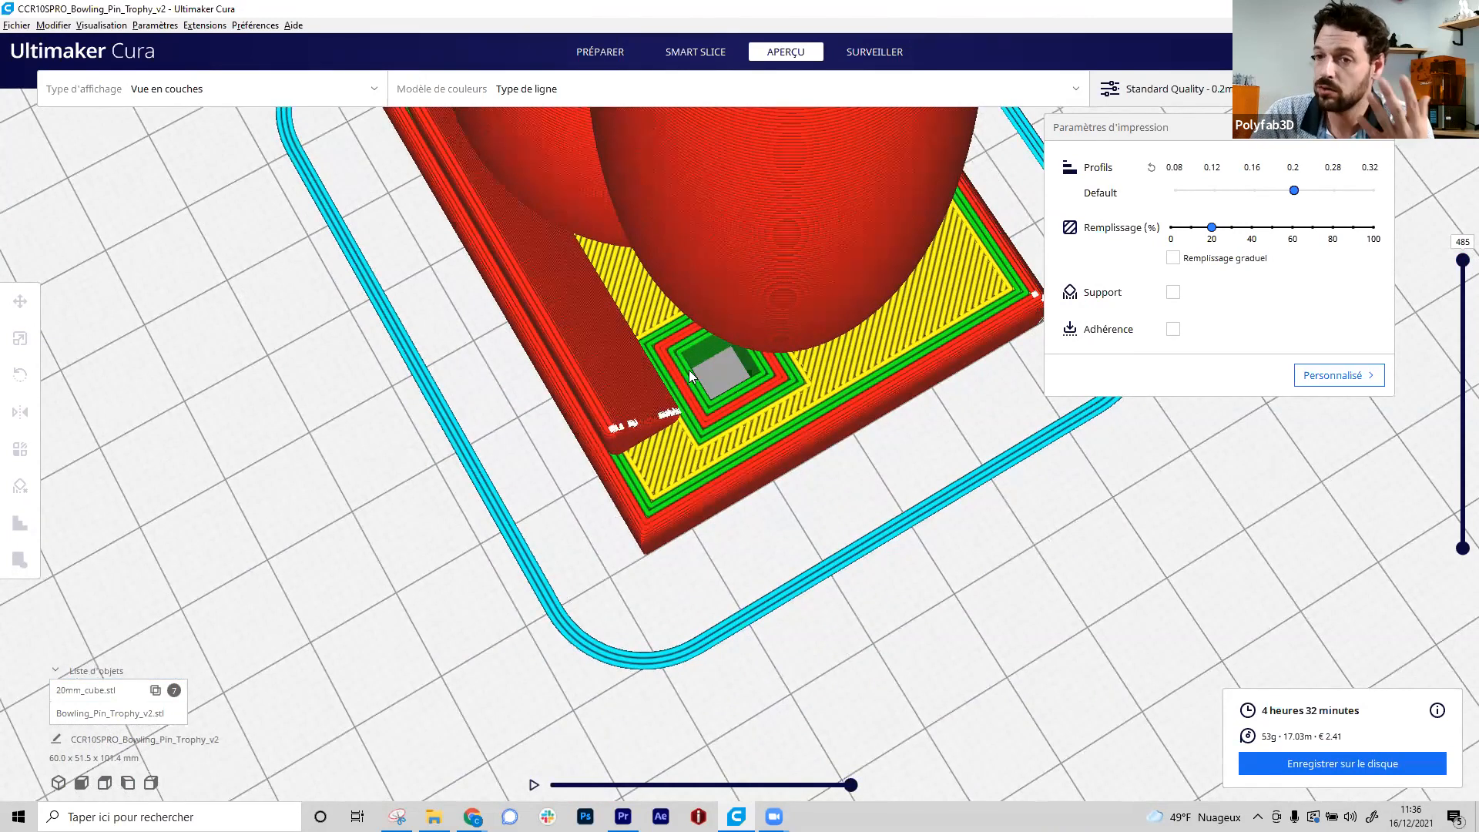
- Add a wall thickness override to the cutting cube and set it to 0 mm
click(724, 392)
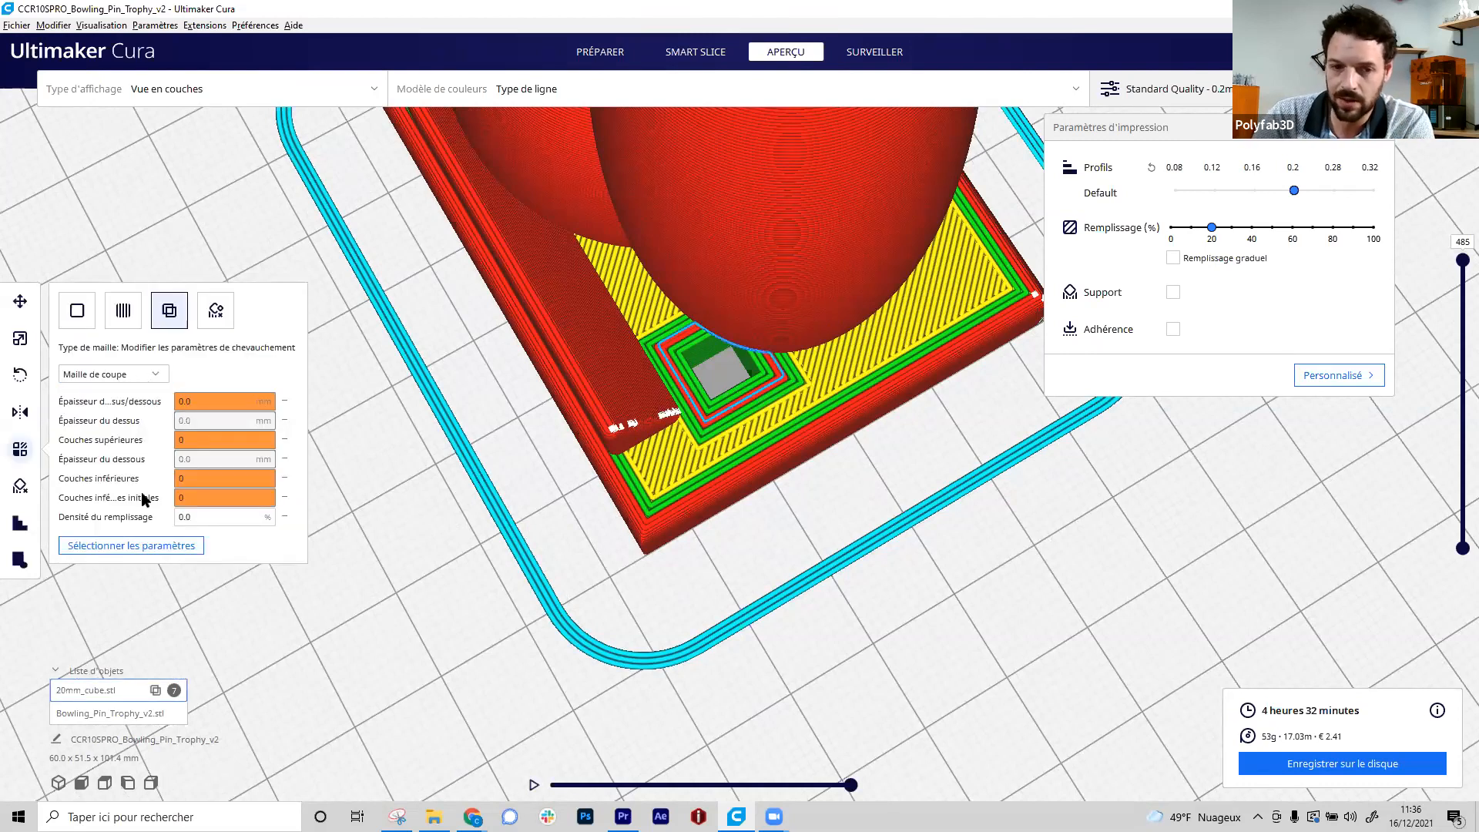
click(159, 548)
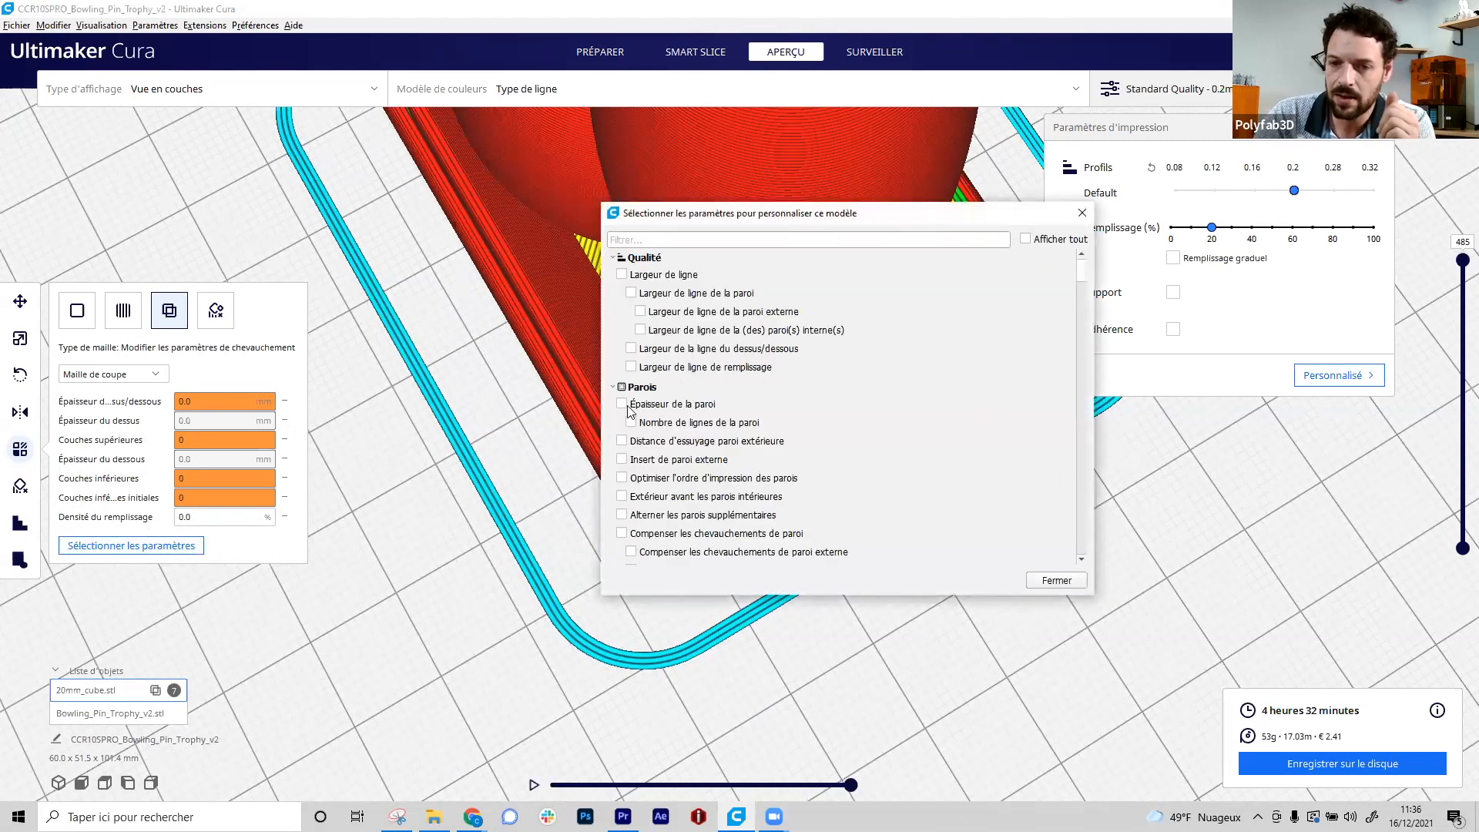
click(622, 403)
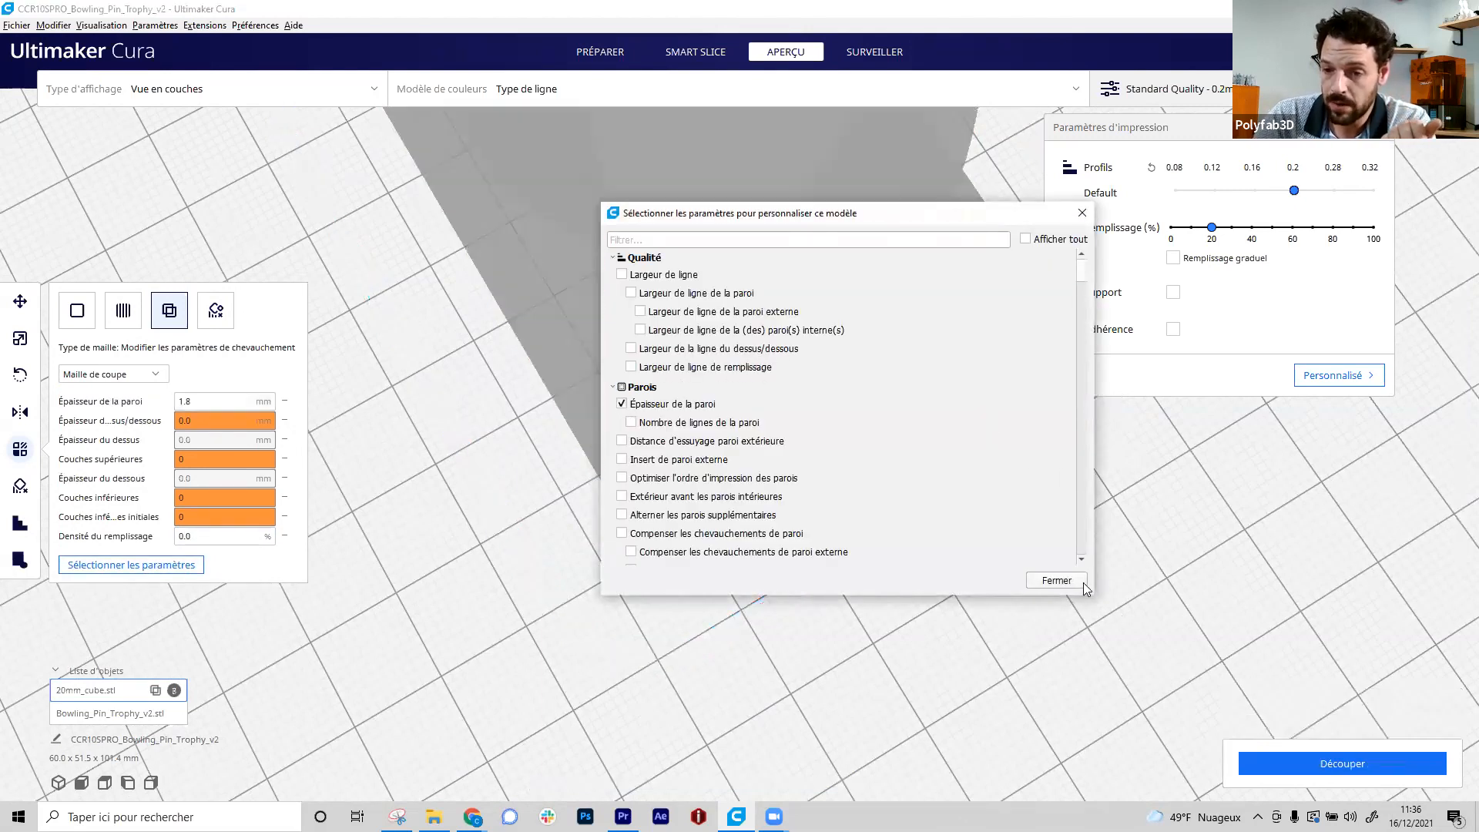
click(1057, 580)
click(189, 401)
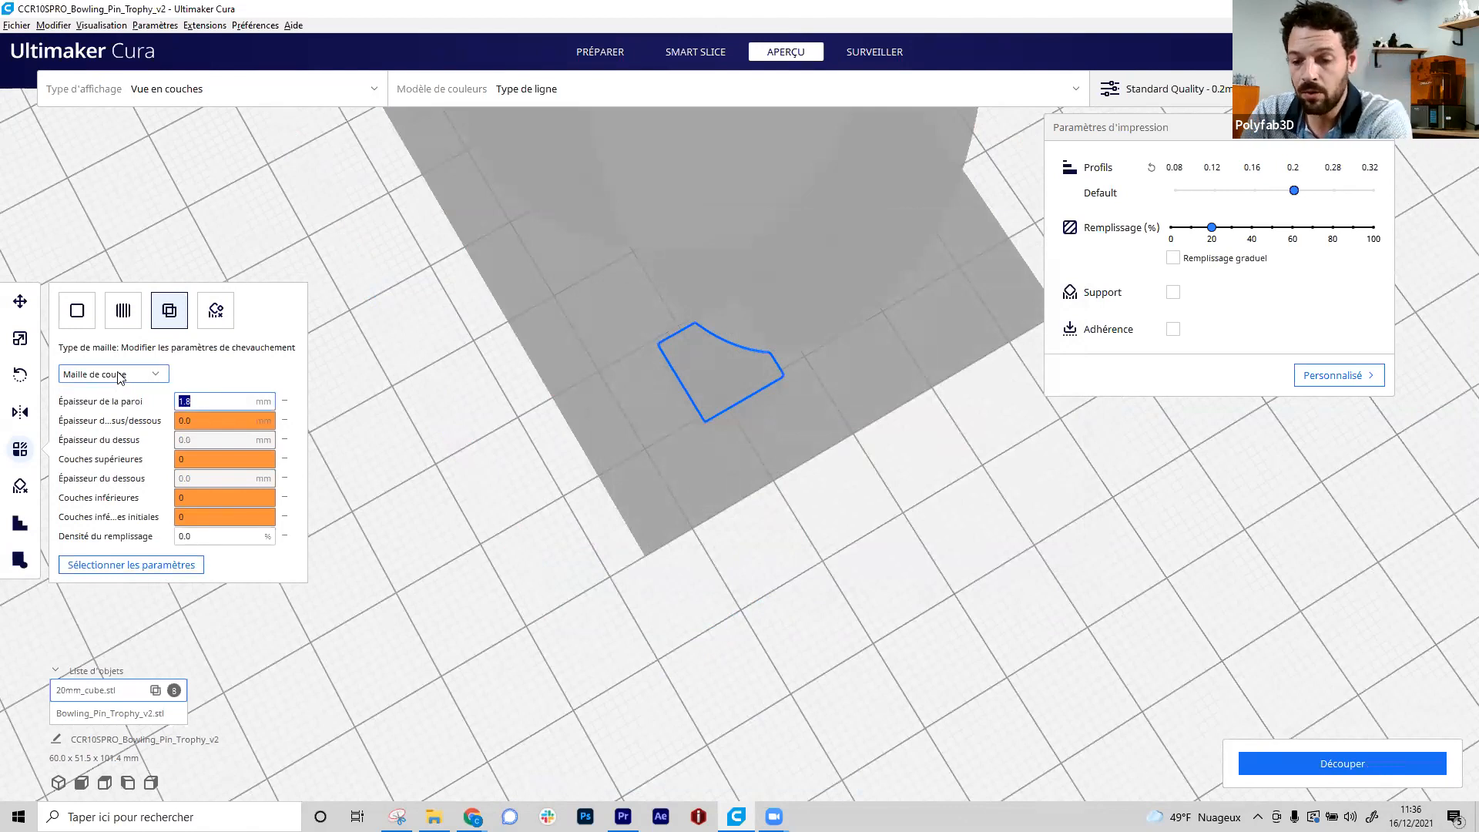
text(0)
- Reslice the trophy and inspect the square hole cut into its base
click(1357, 755)
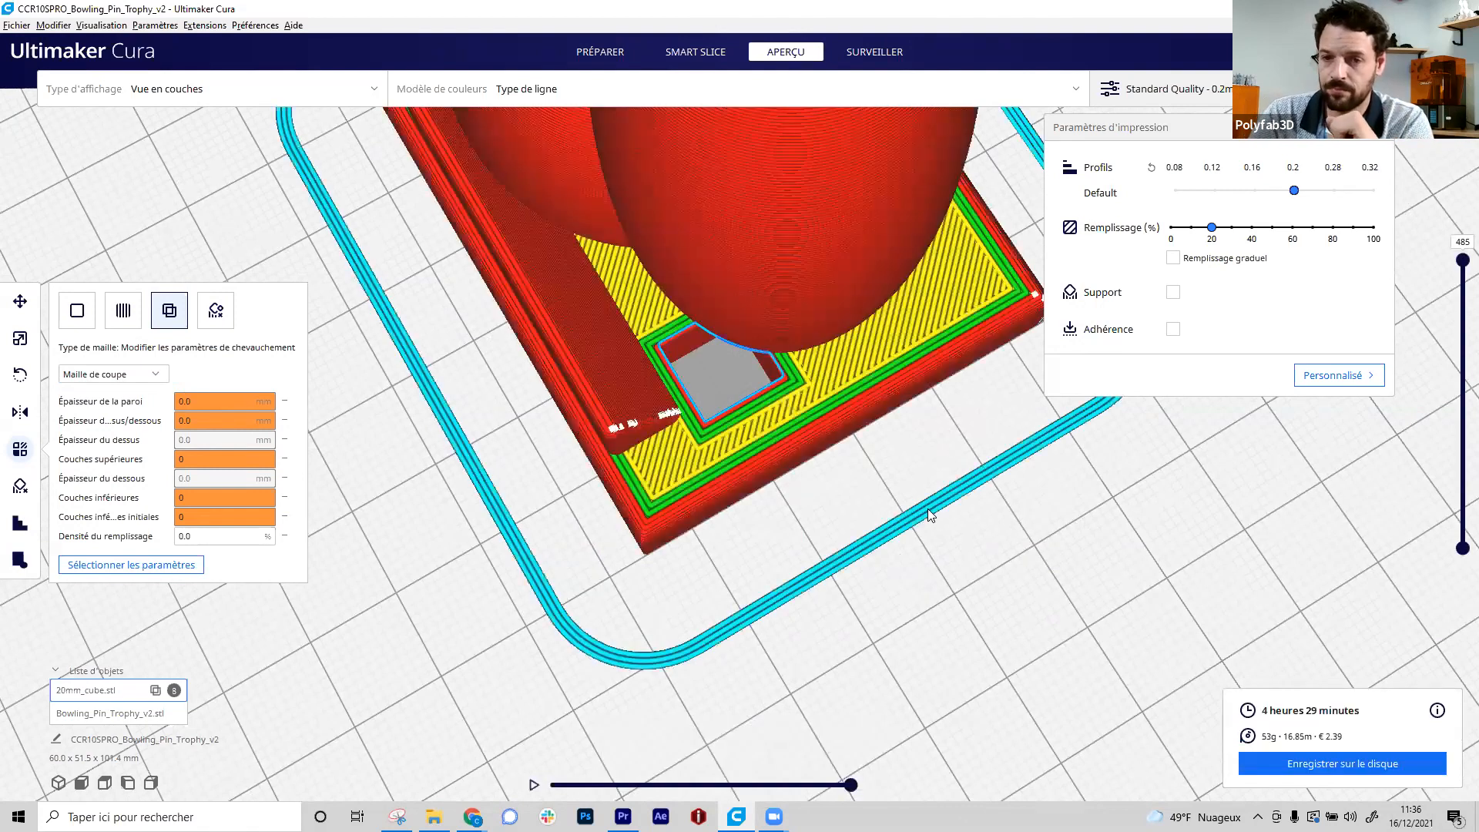
scroll(936, 522, down, 3)
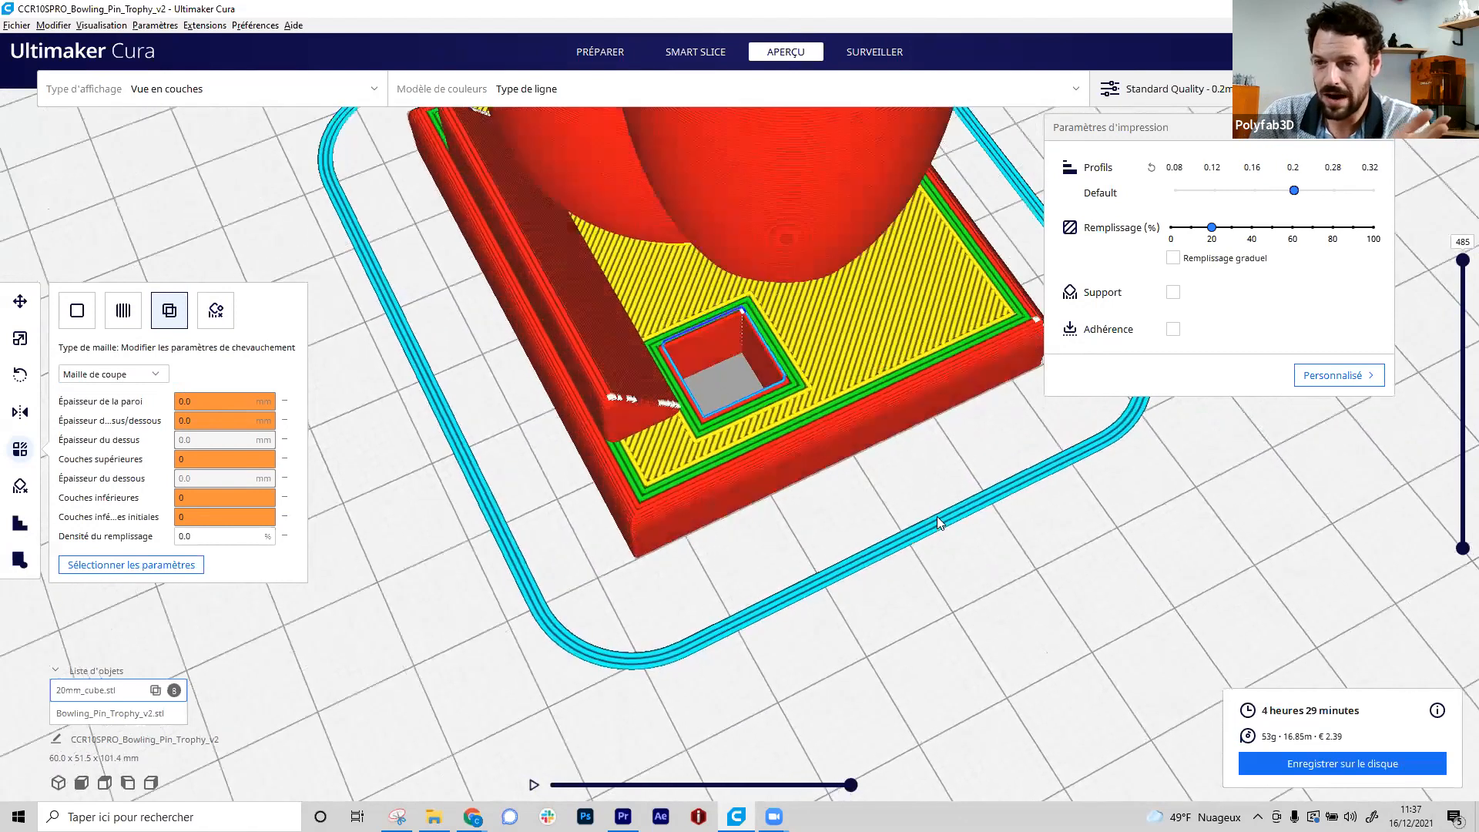
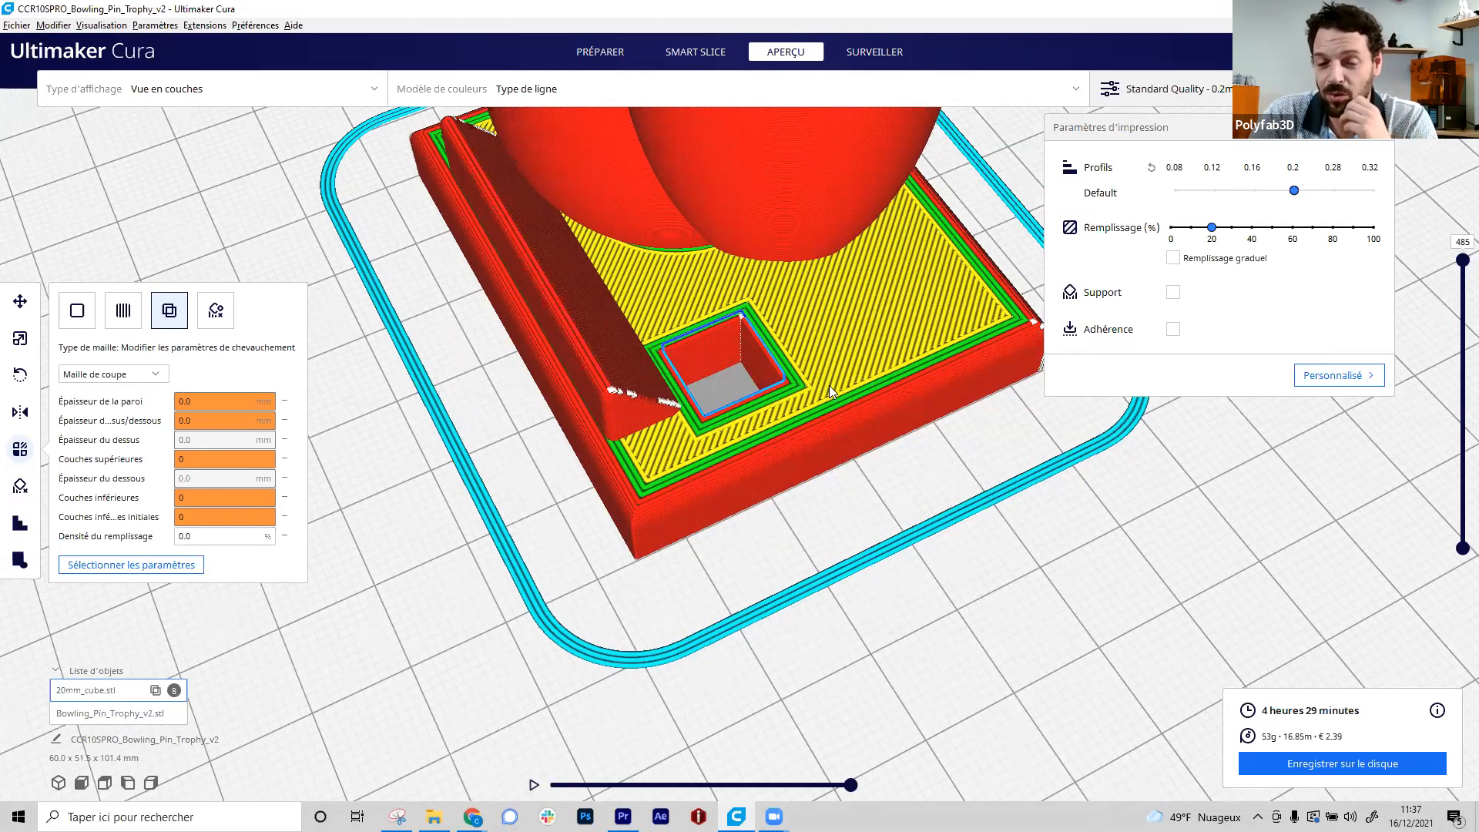
right_drag(882, 328, 883, 371)
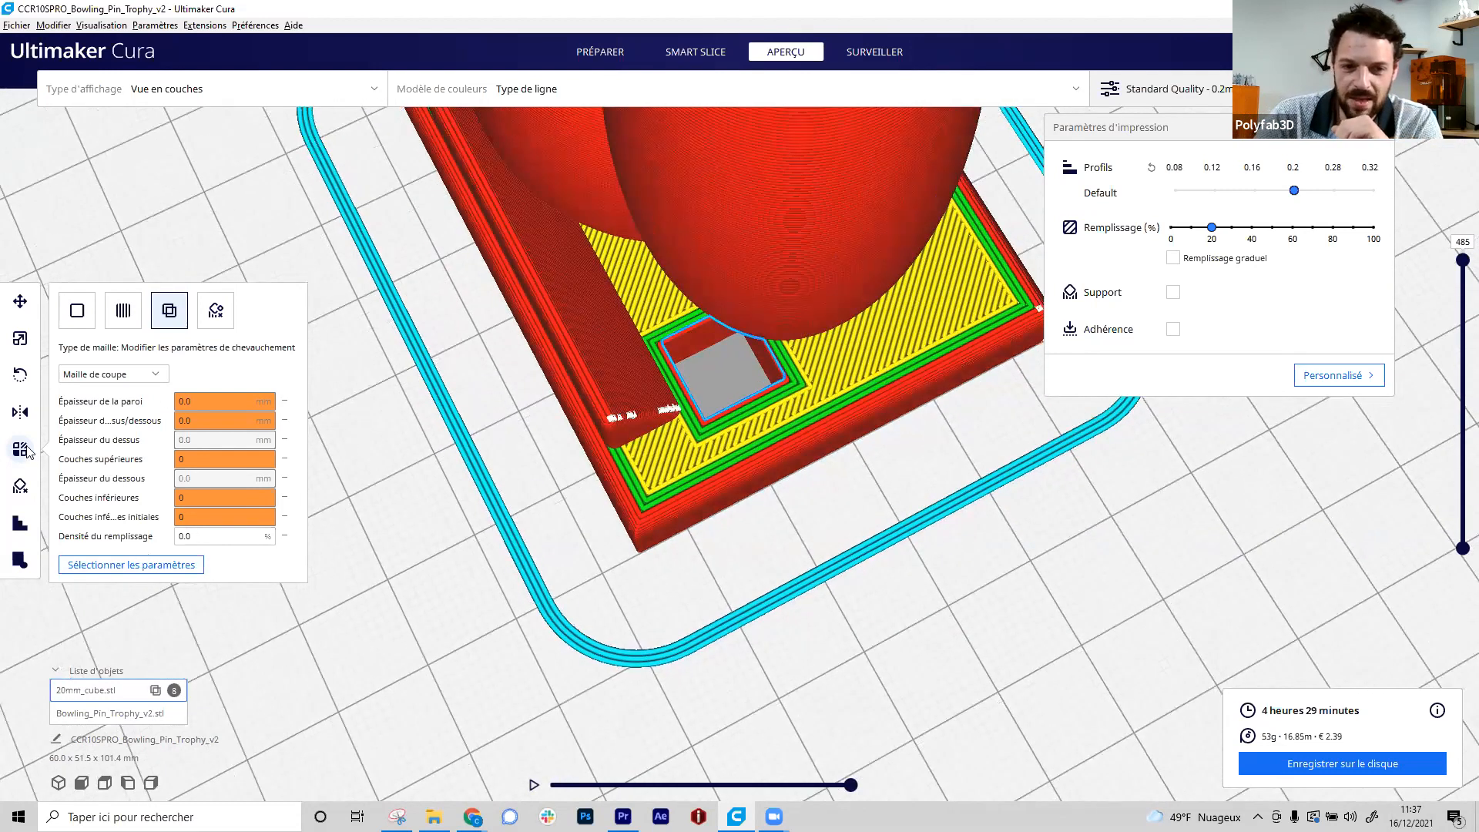
click(424, 518)
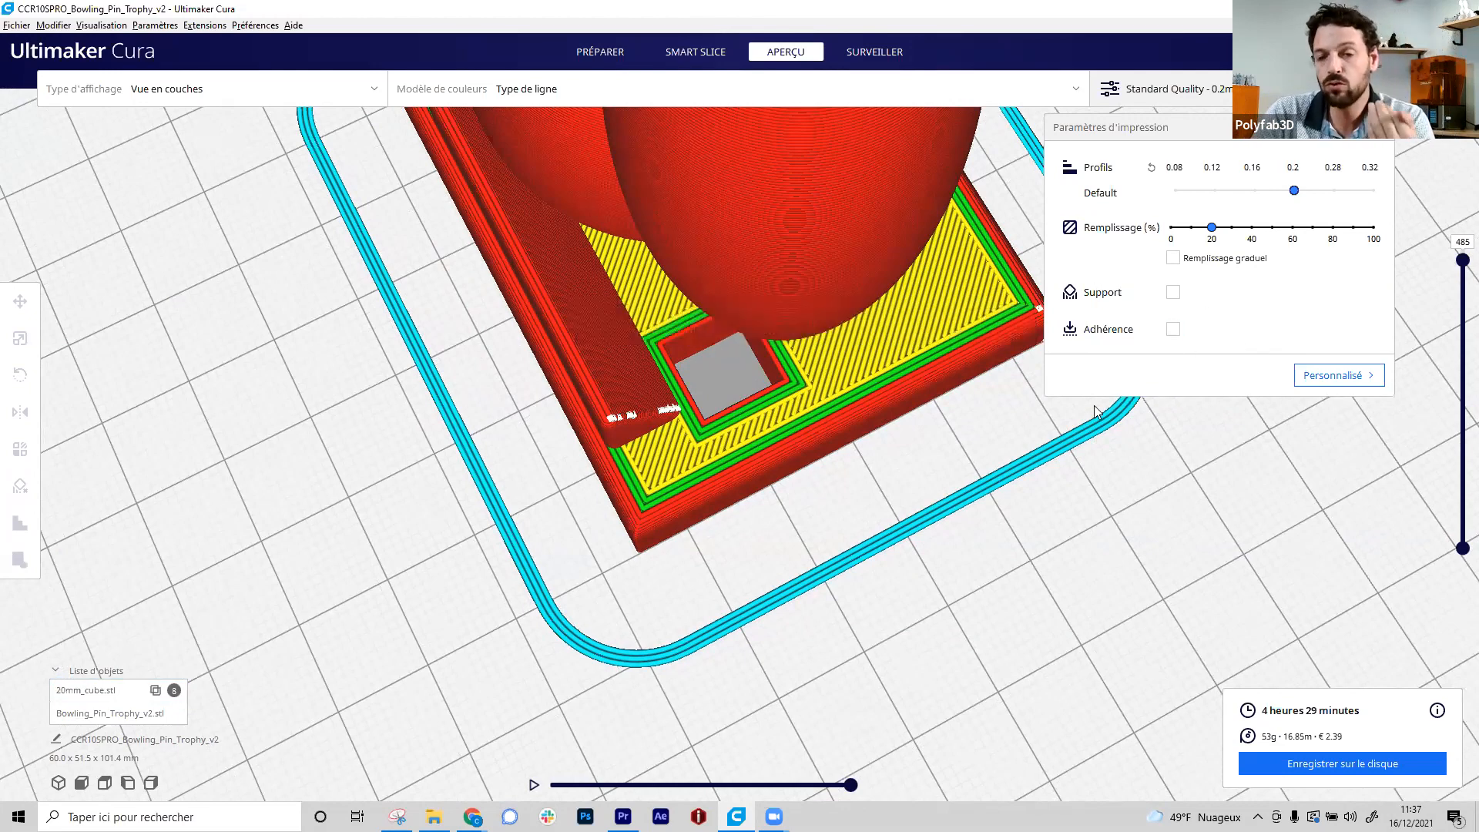
scroll(1094, 406, down, 10)
right_drag(593, 416, 112, 366)
- Return to the preparation view, reset the profile's modified settings to their defaults and show the custom print settings
click(598, 59)
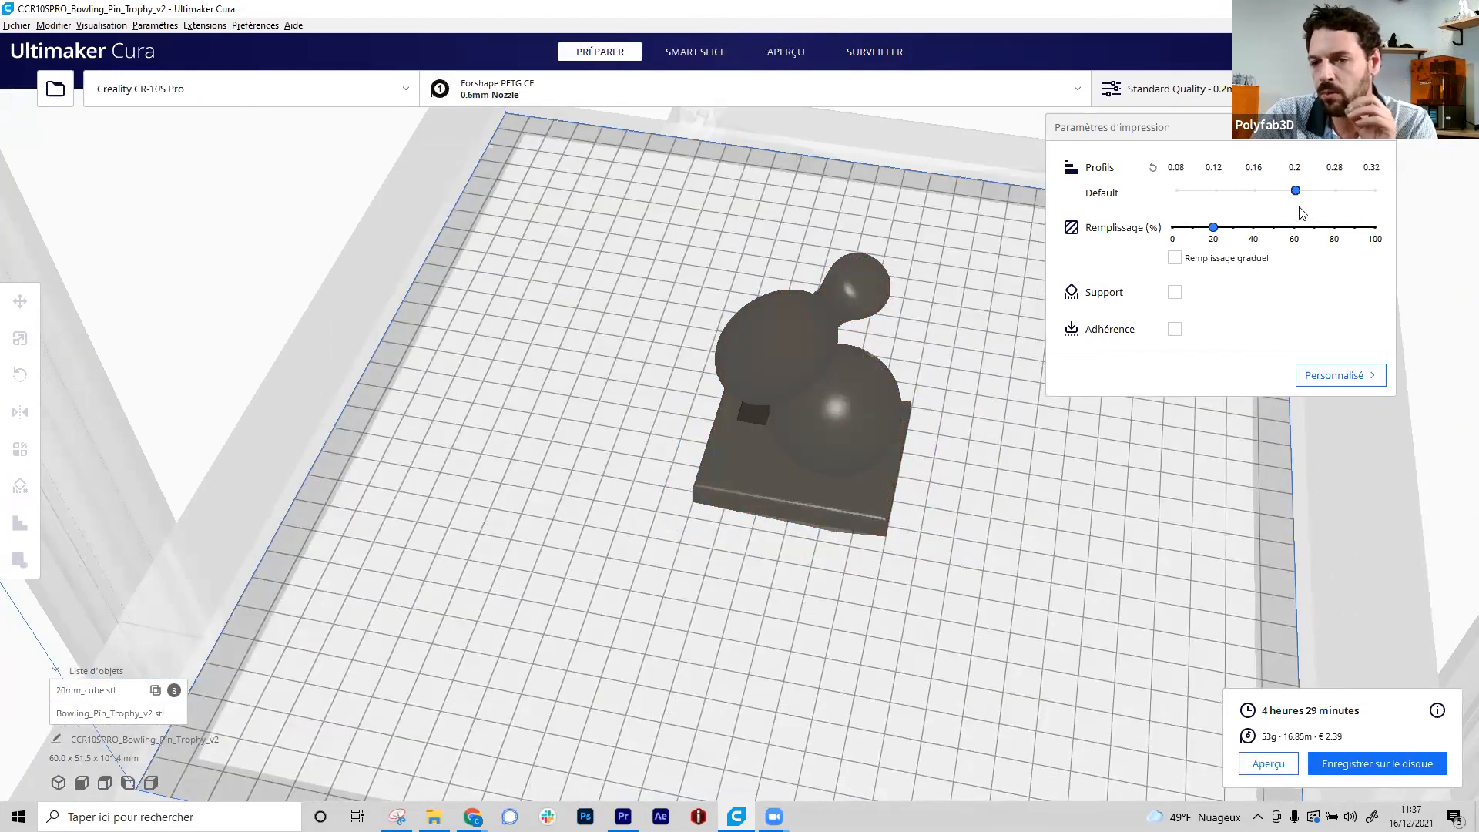
click(1154, 168)
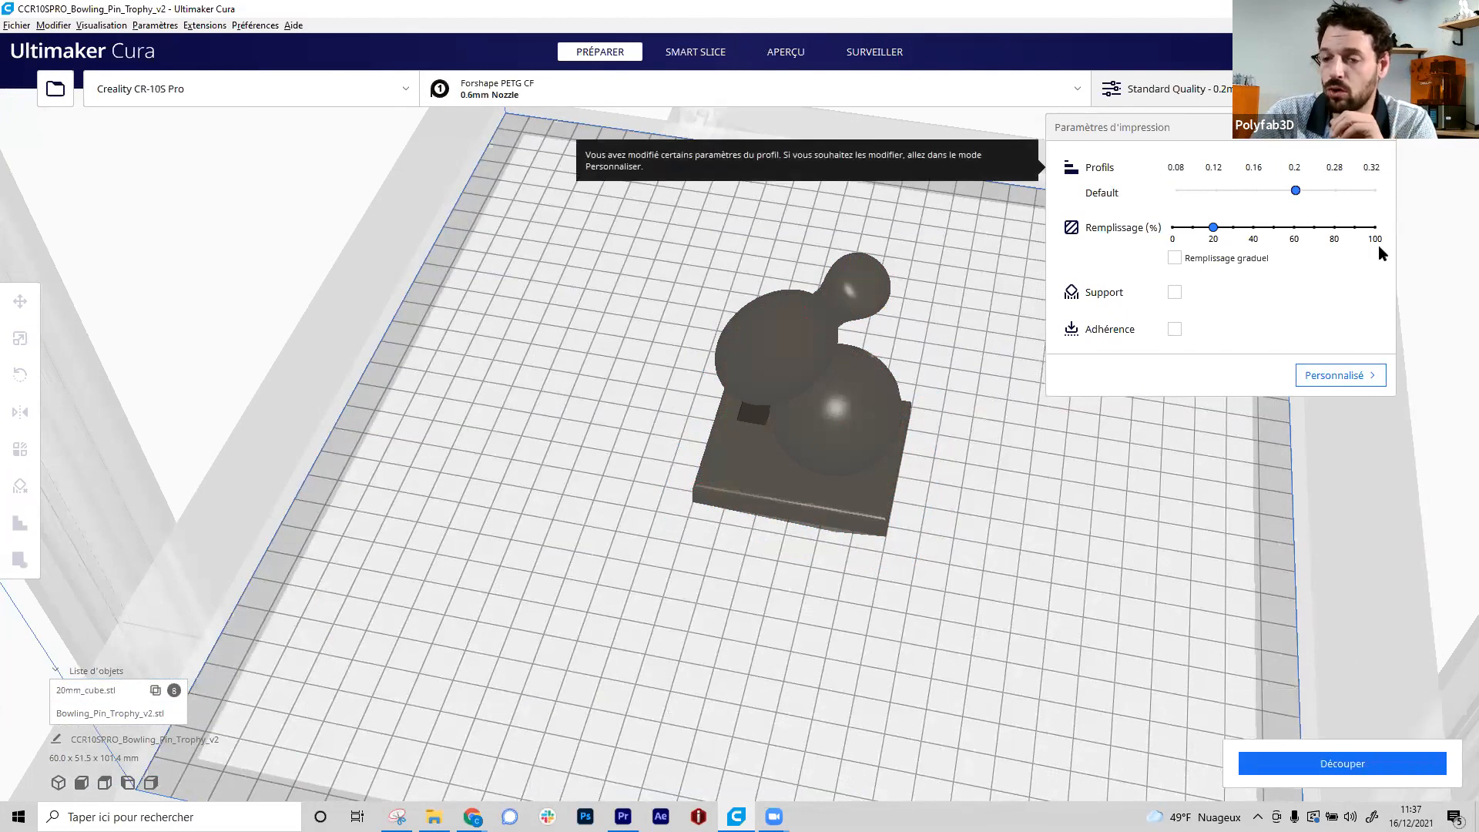
click(1365, 380)
click(1204, 283)
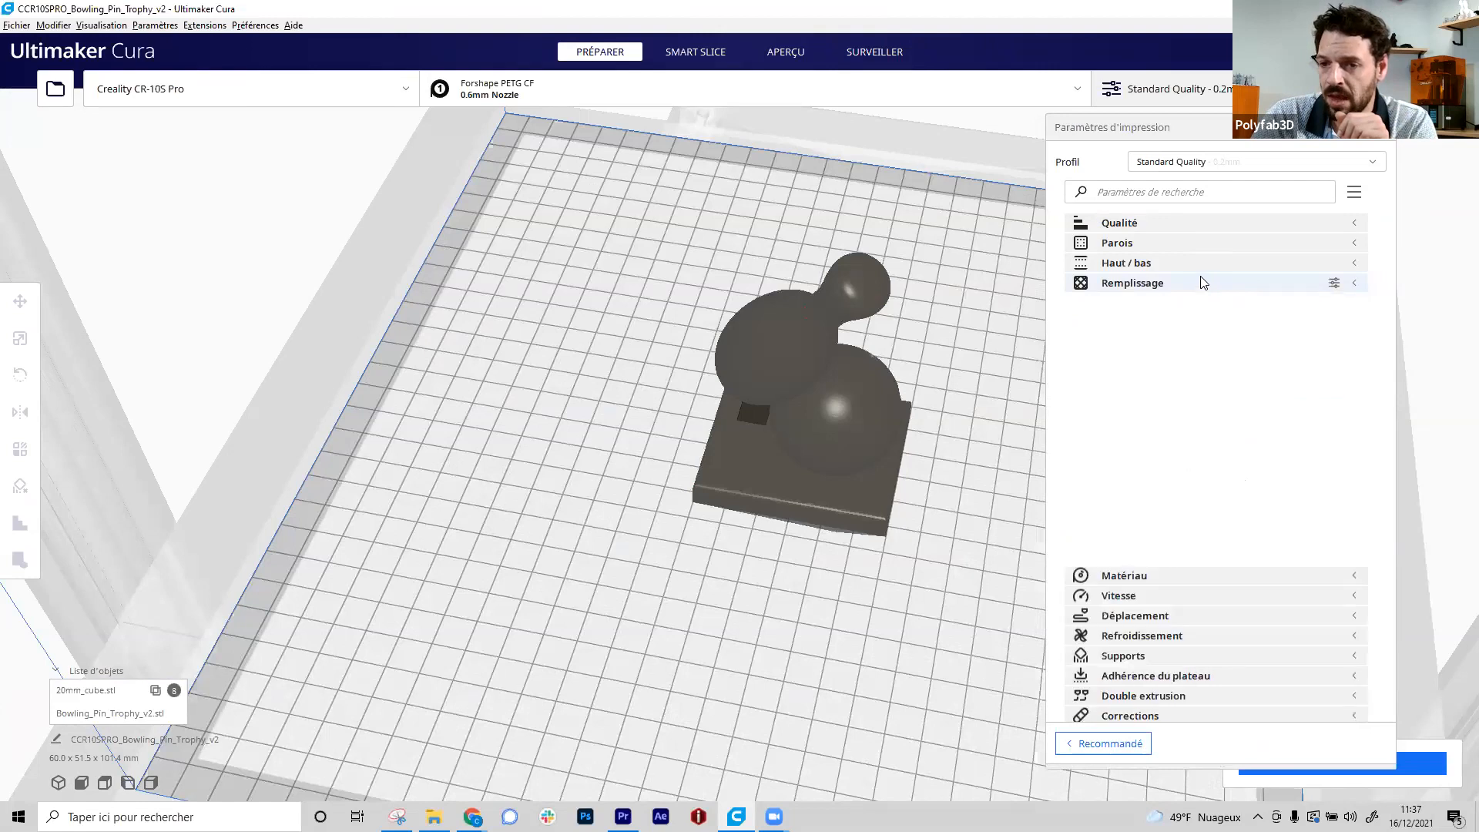
- Search the print settings for ALTERN, enable alternate extra walls (Alterner les parois supplémentaires) and return to the recommended settings
click(1179, 193)
text(ALTERN)
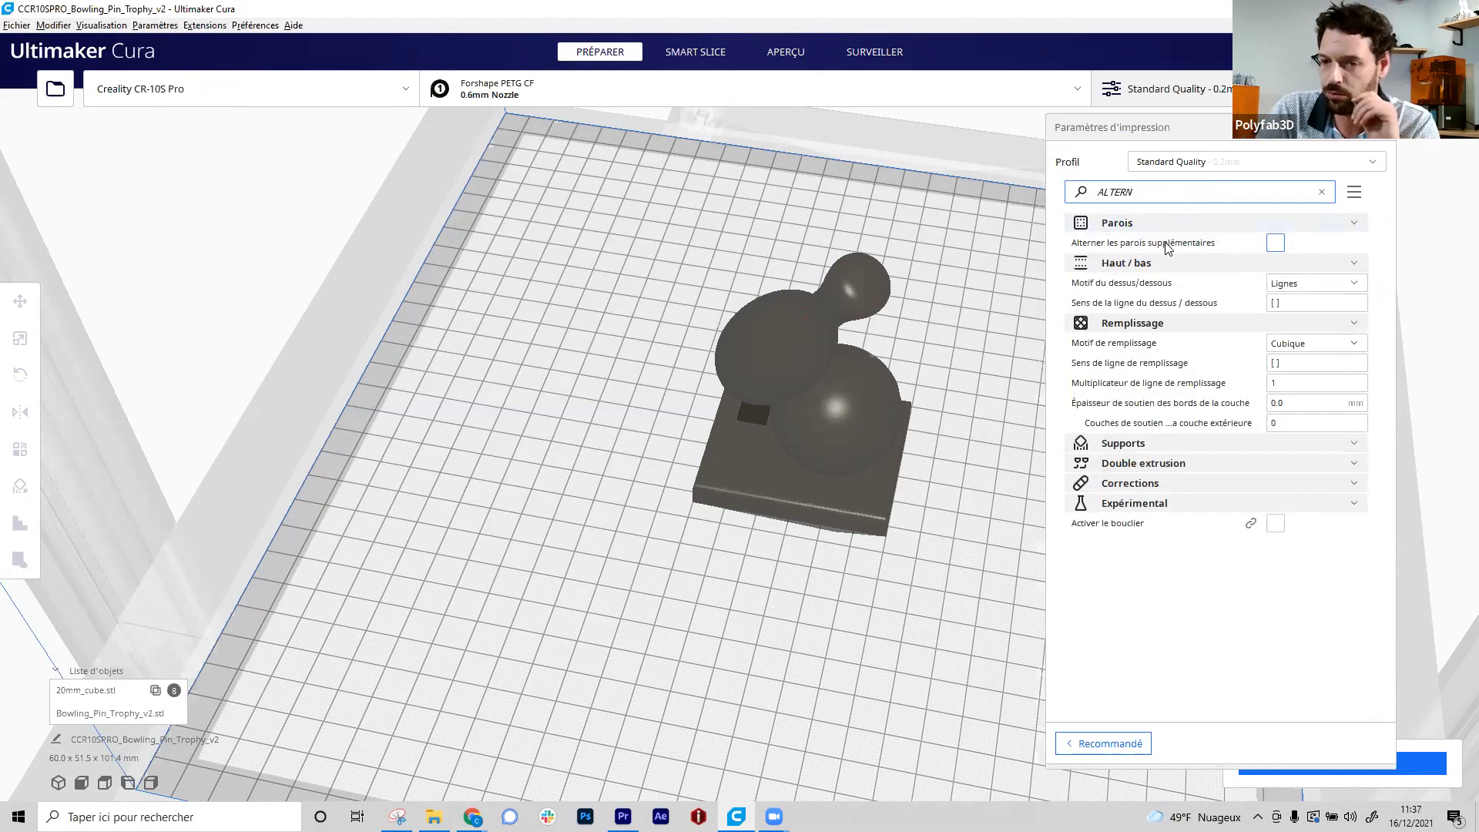
mouse_move(1168, 249)
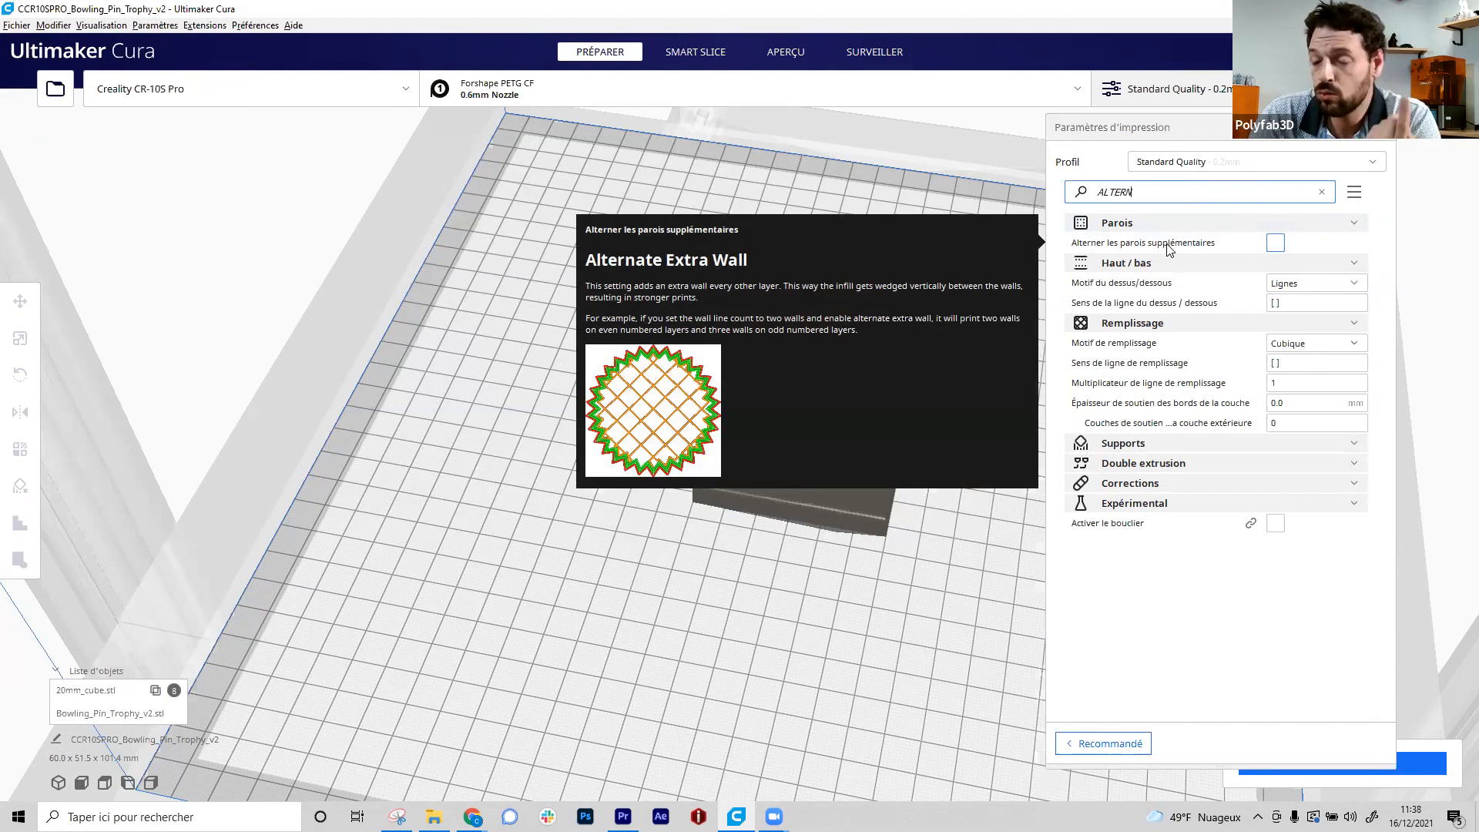
click(1275, 243)
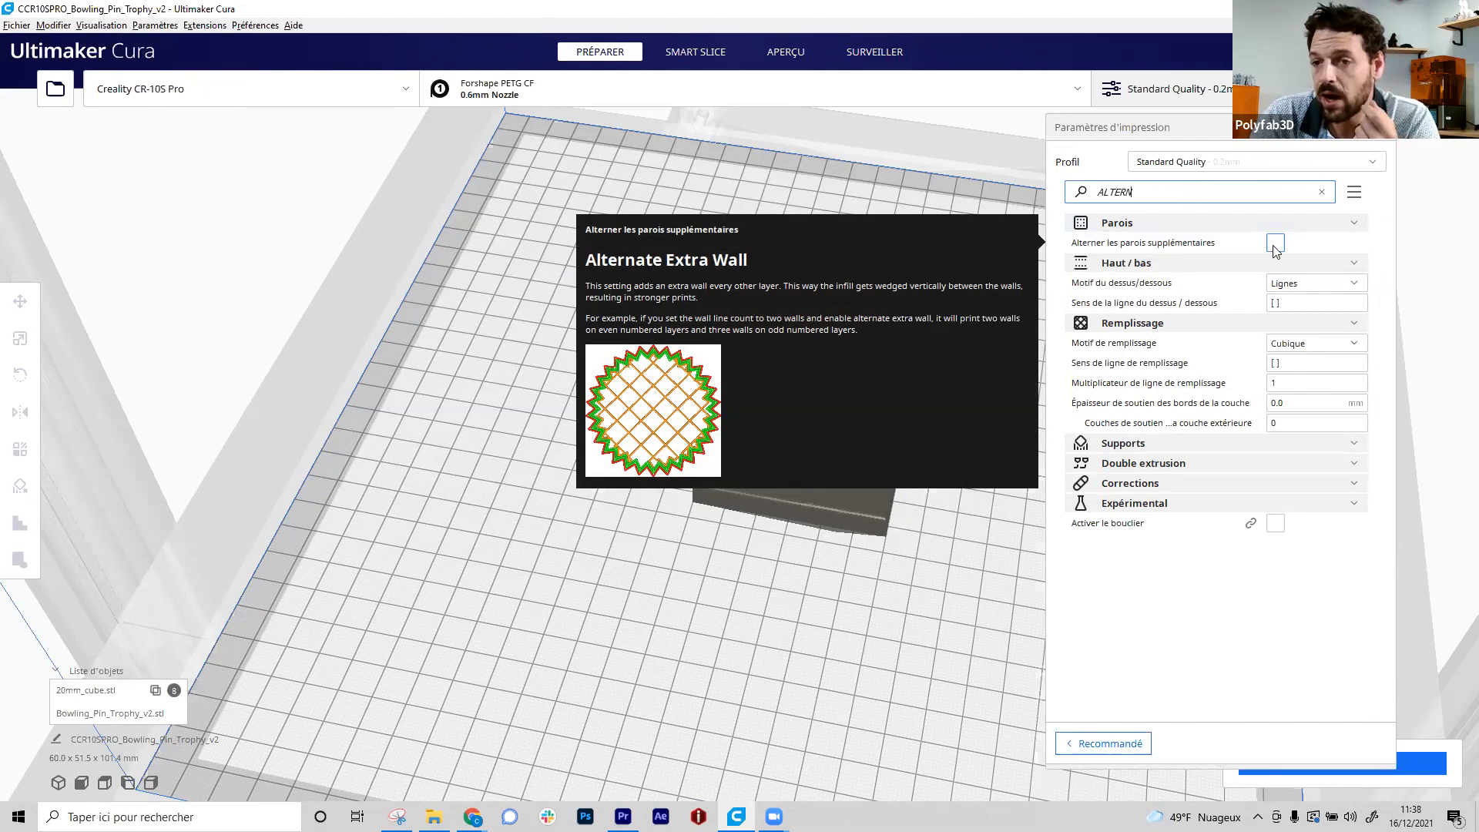
click(1098, 744)
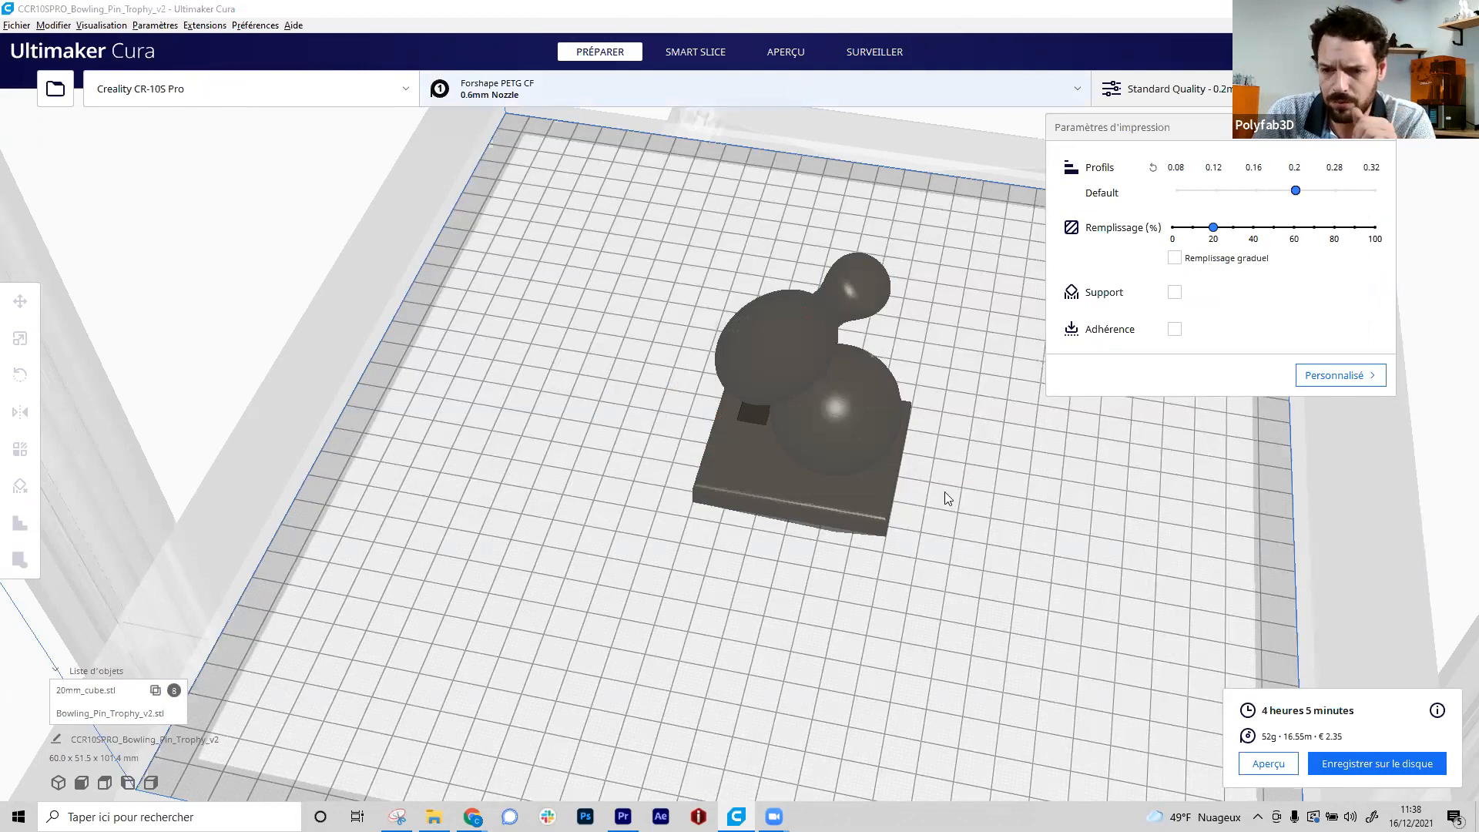
- Examine the walls and infill of the sliced trophy in the layer preview, from the bowling ball down to the base around layer 40
scroll(857, 560, up, 12)
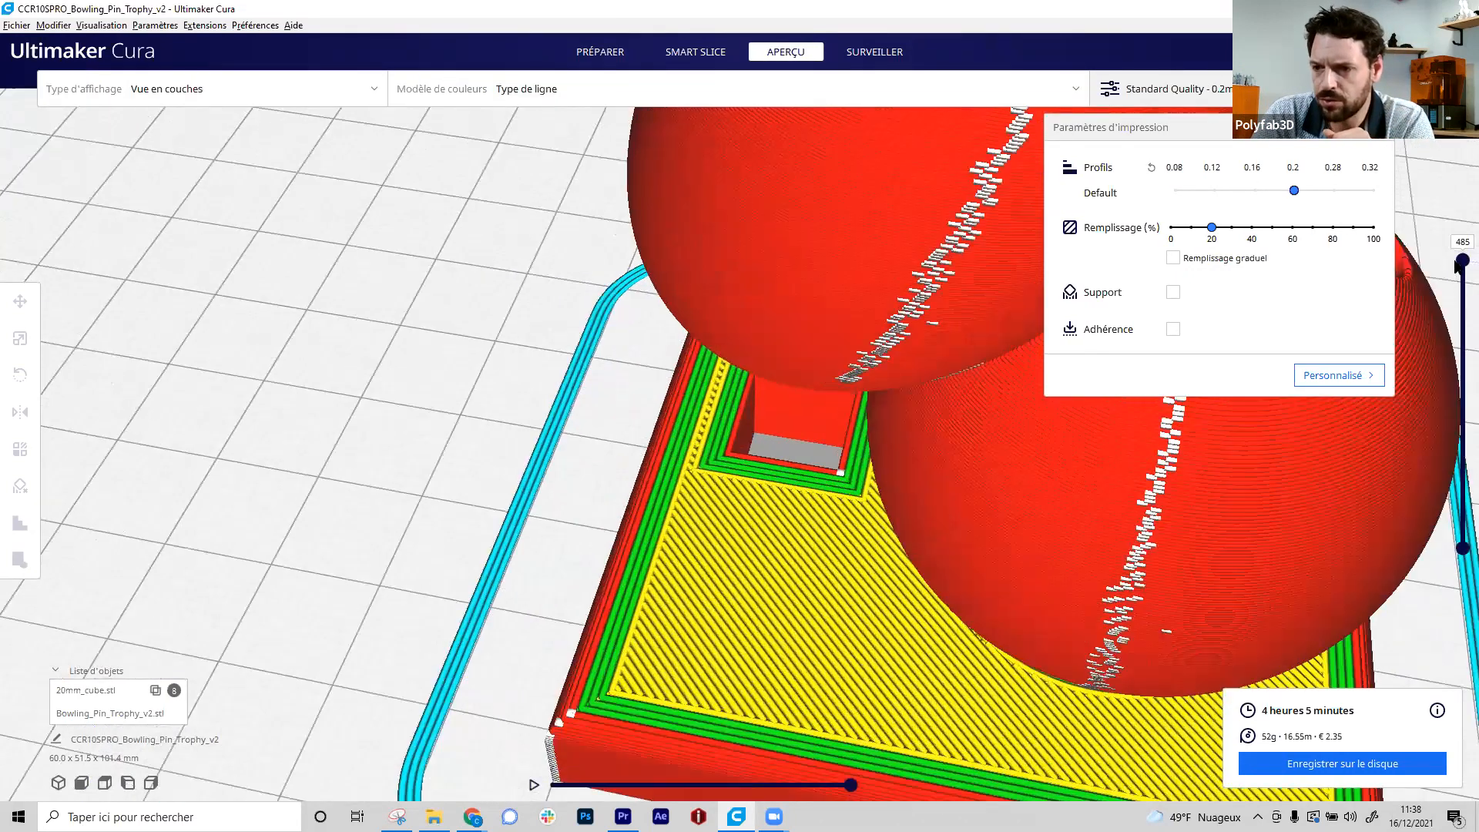
drag(1461, 262, 1458, 459)
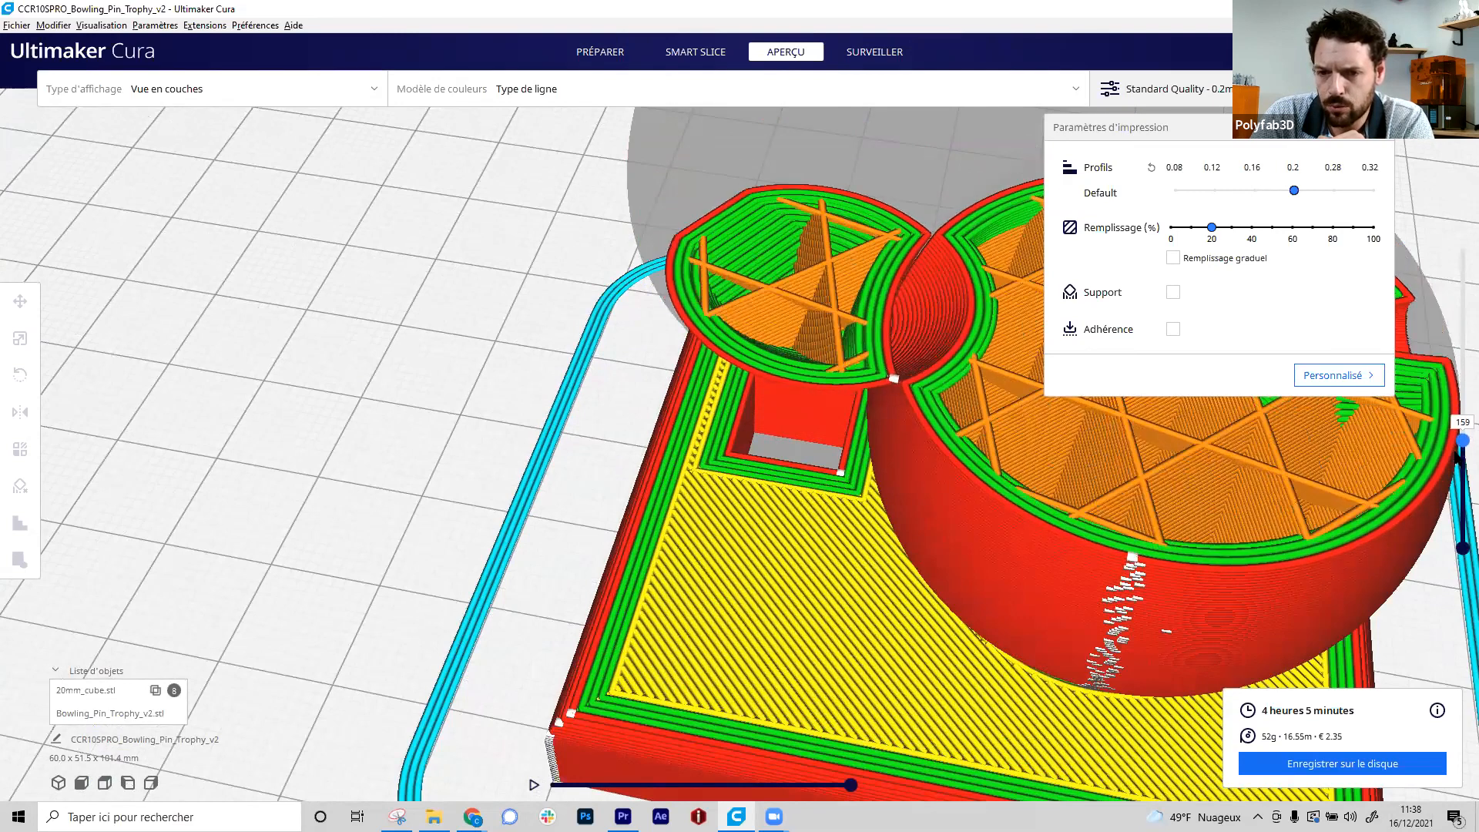
scroll(897, 300, up, 5)
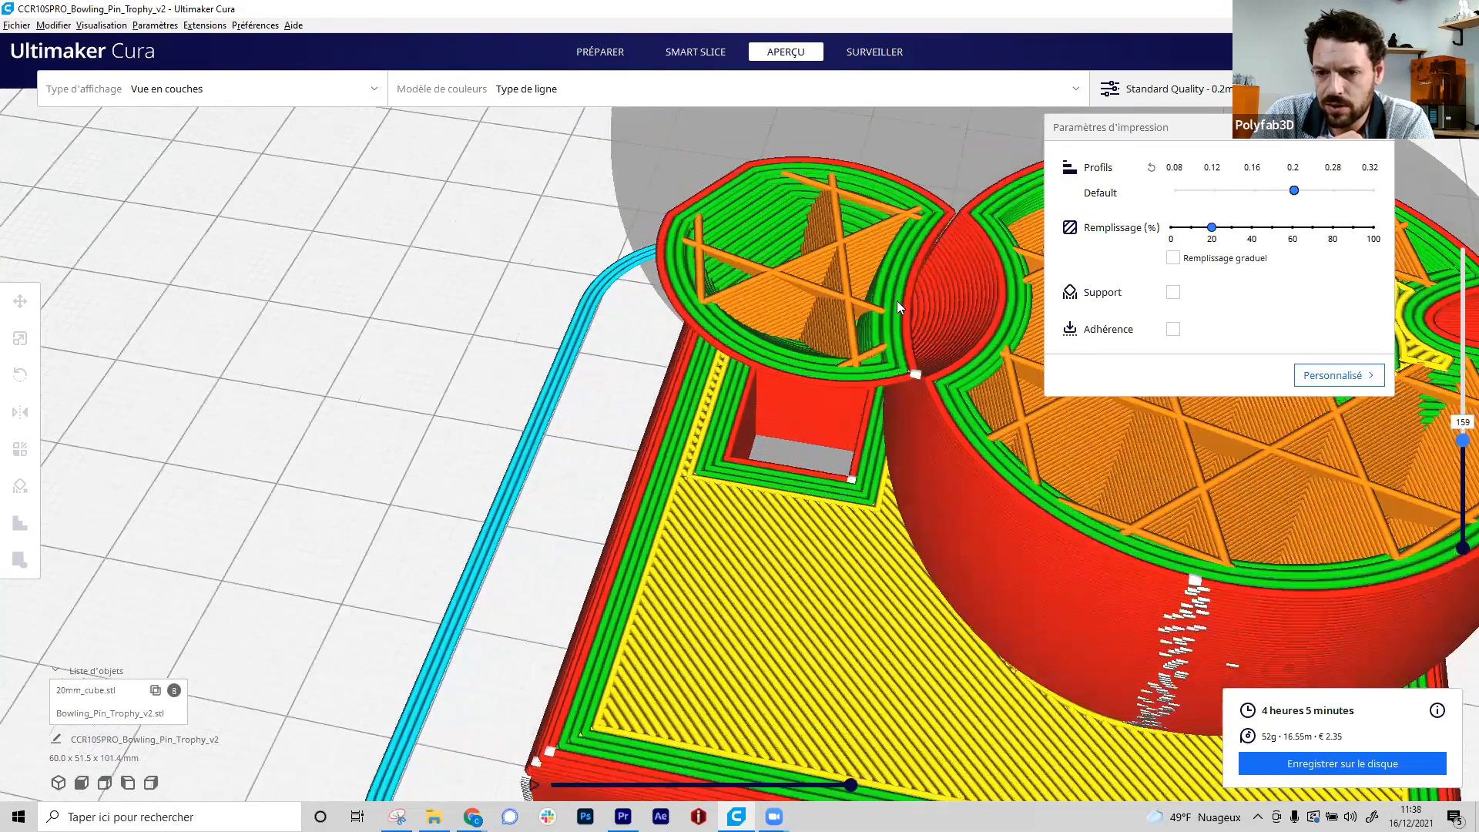
scroll(872, 325, down, 4)
scroll(478, 450, up, 5)
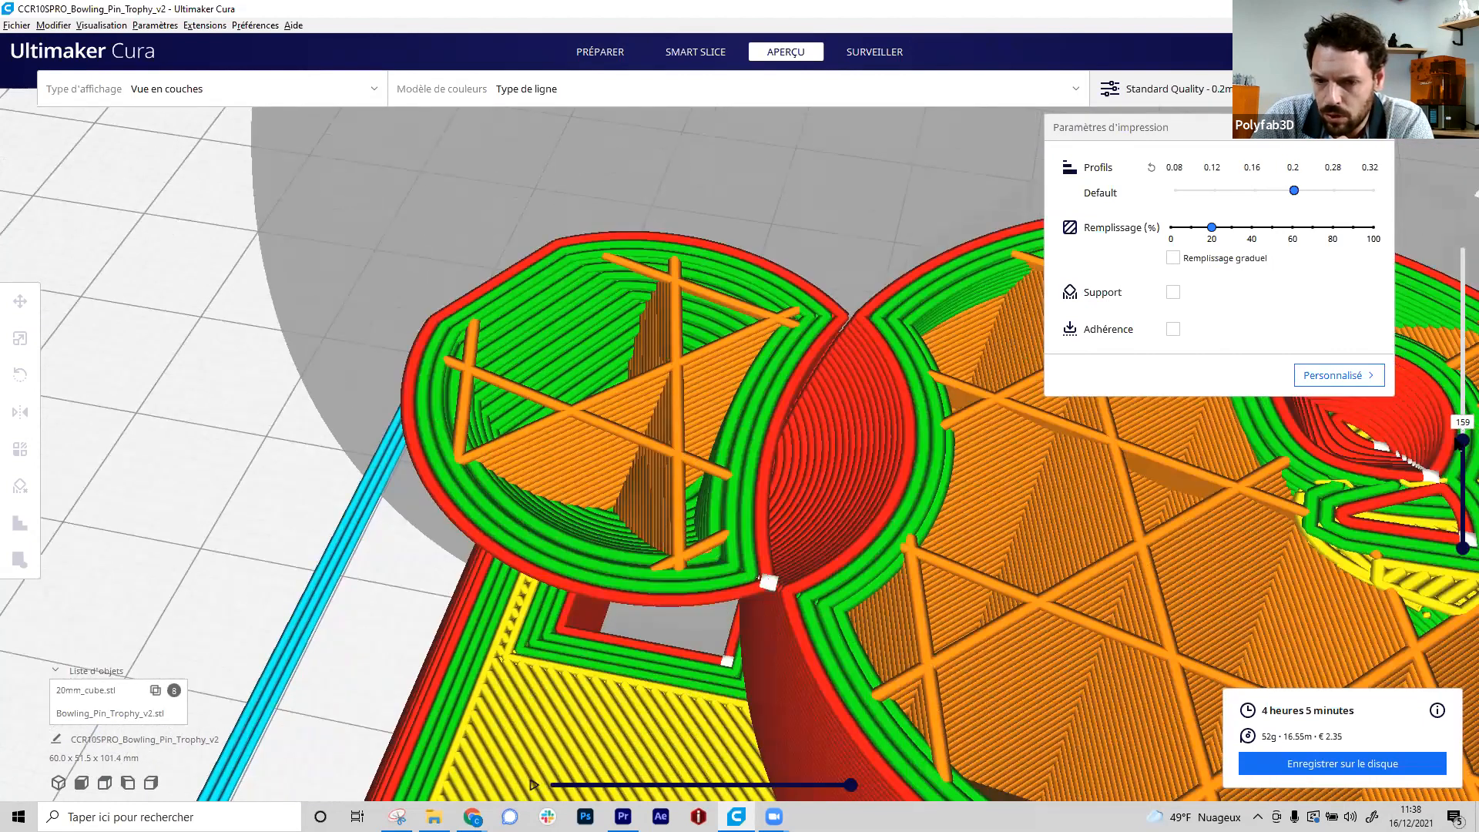
drag(1458, 437, 1458, 434)
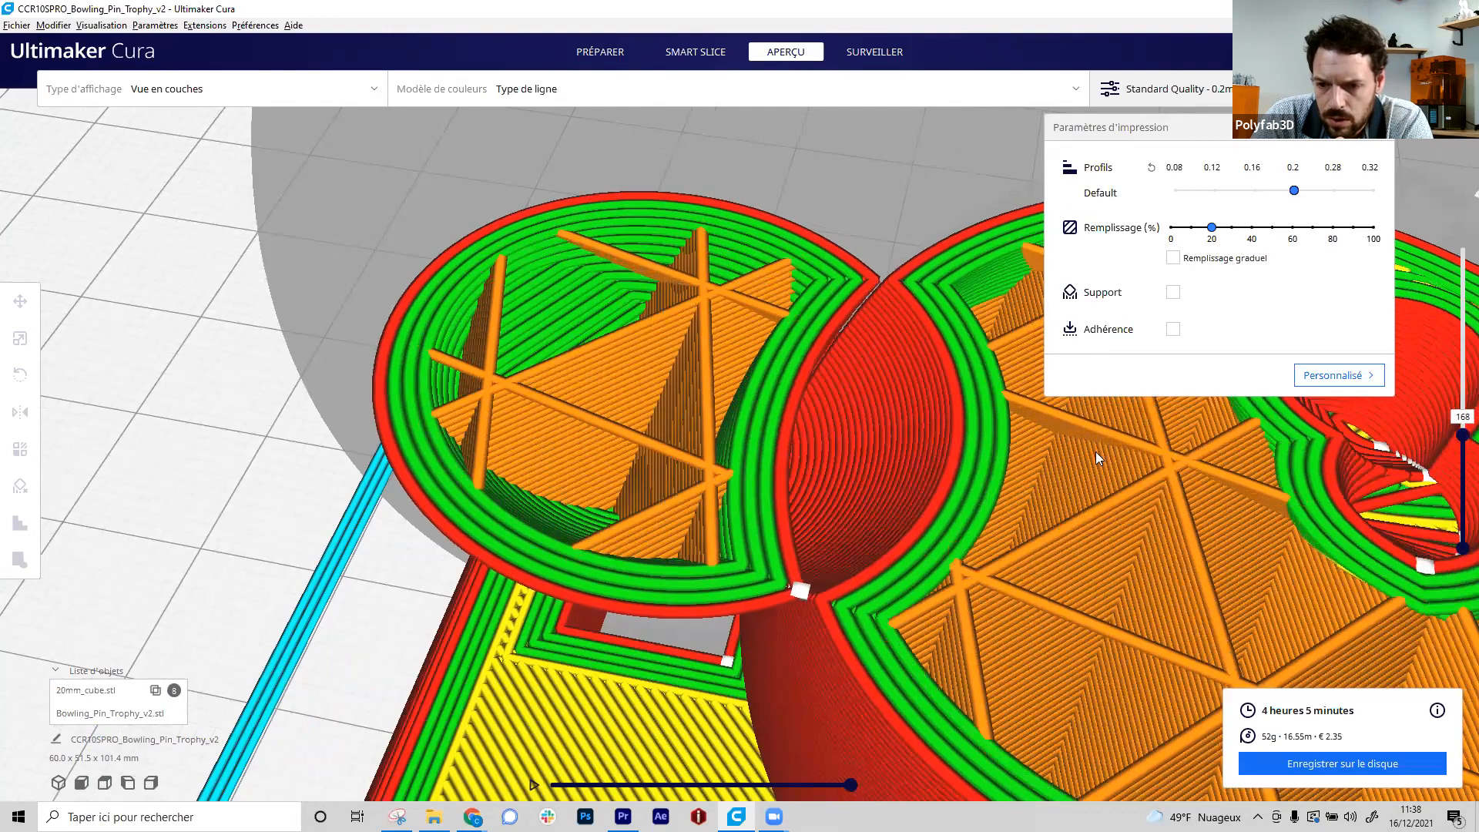
scroll(1040, 409, up, 2)
right_drag(996, 373, 798, 401)
scroll(812, 423, down, 8)
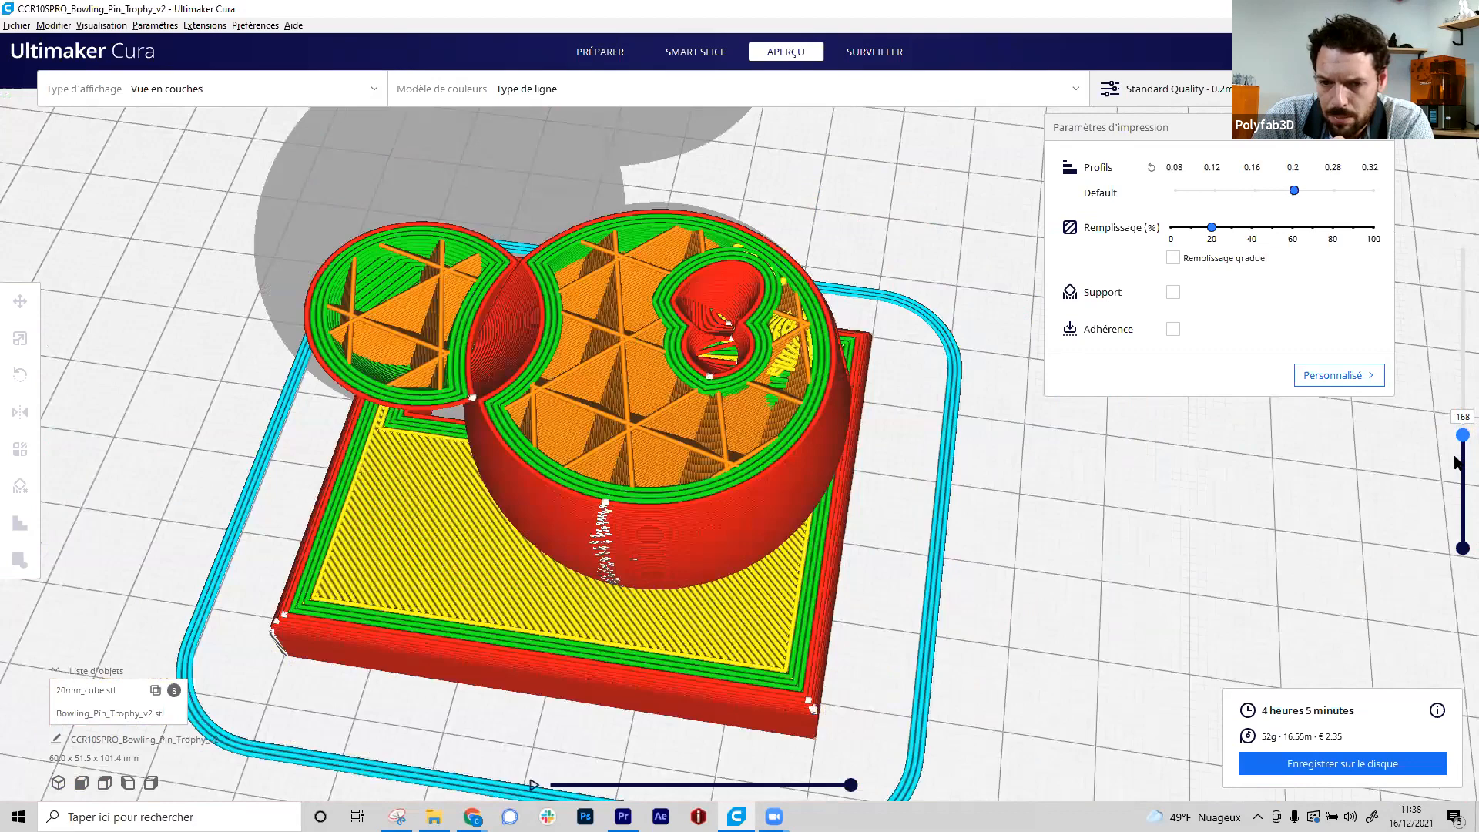
drag(1458, 462, 1458, 520)
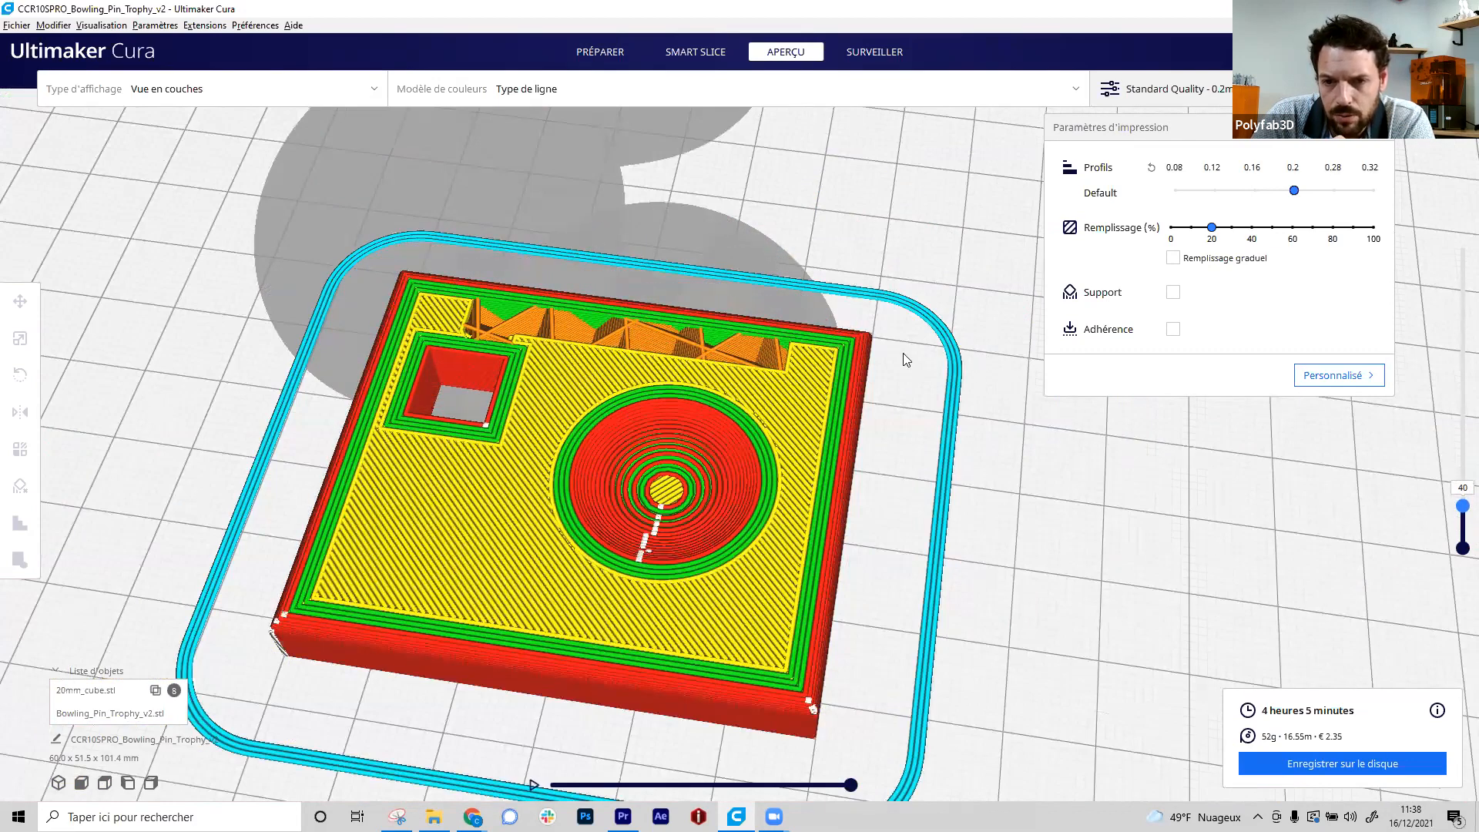
scroll(902, 352, up, 5)
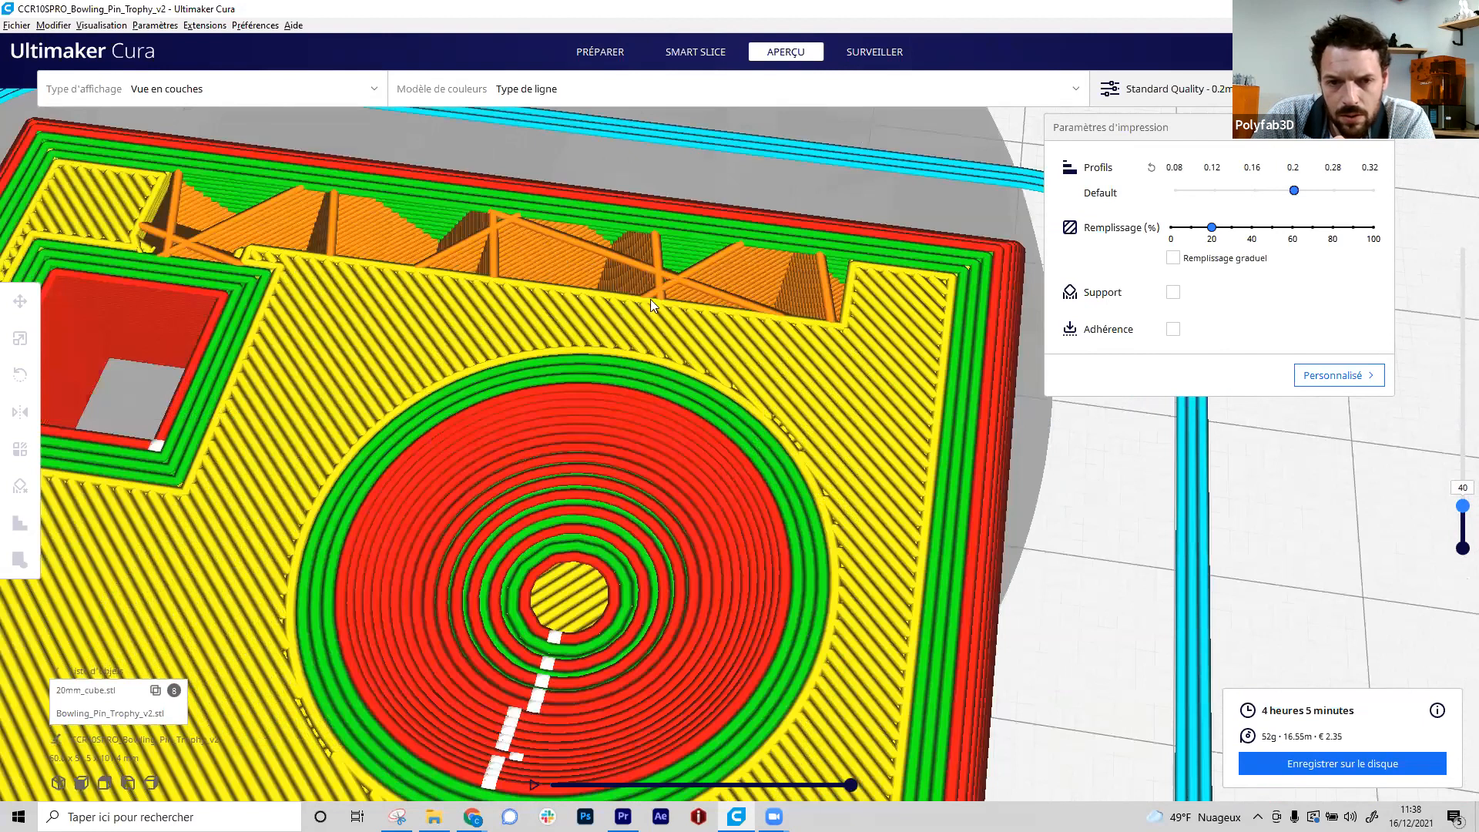
scroll(470, 345, down, 4)
- Check the alternate extra walls option in the custom print settings and select the bowling trophy model
click(598, 49)
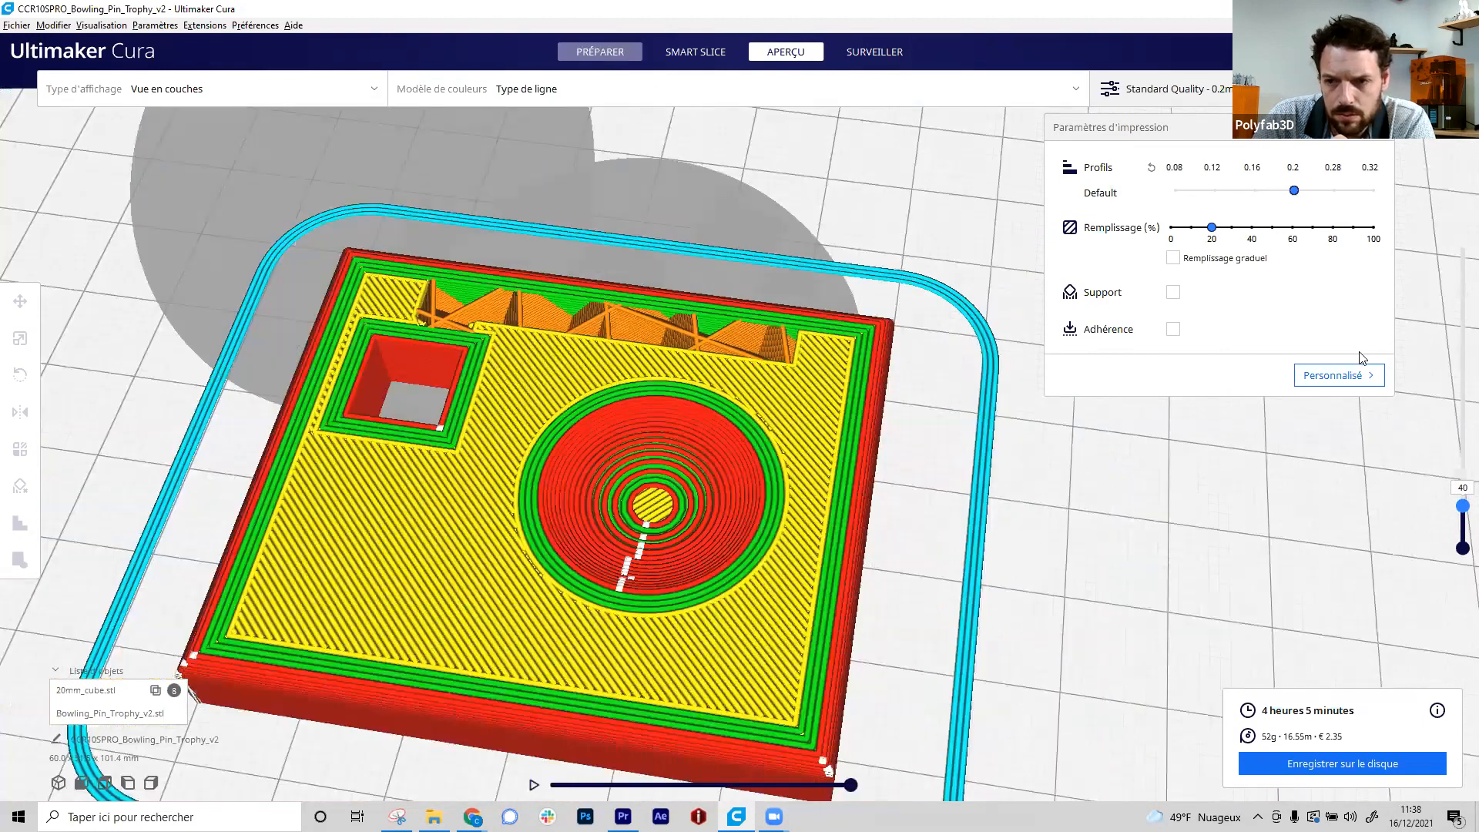
click(1370, 383)
mouse_move(1255, 245)
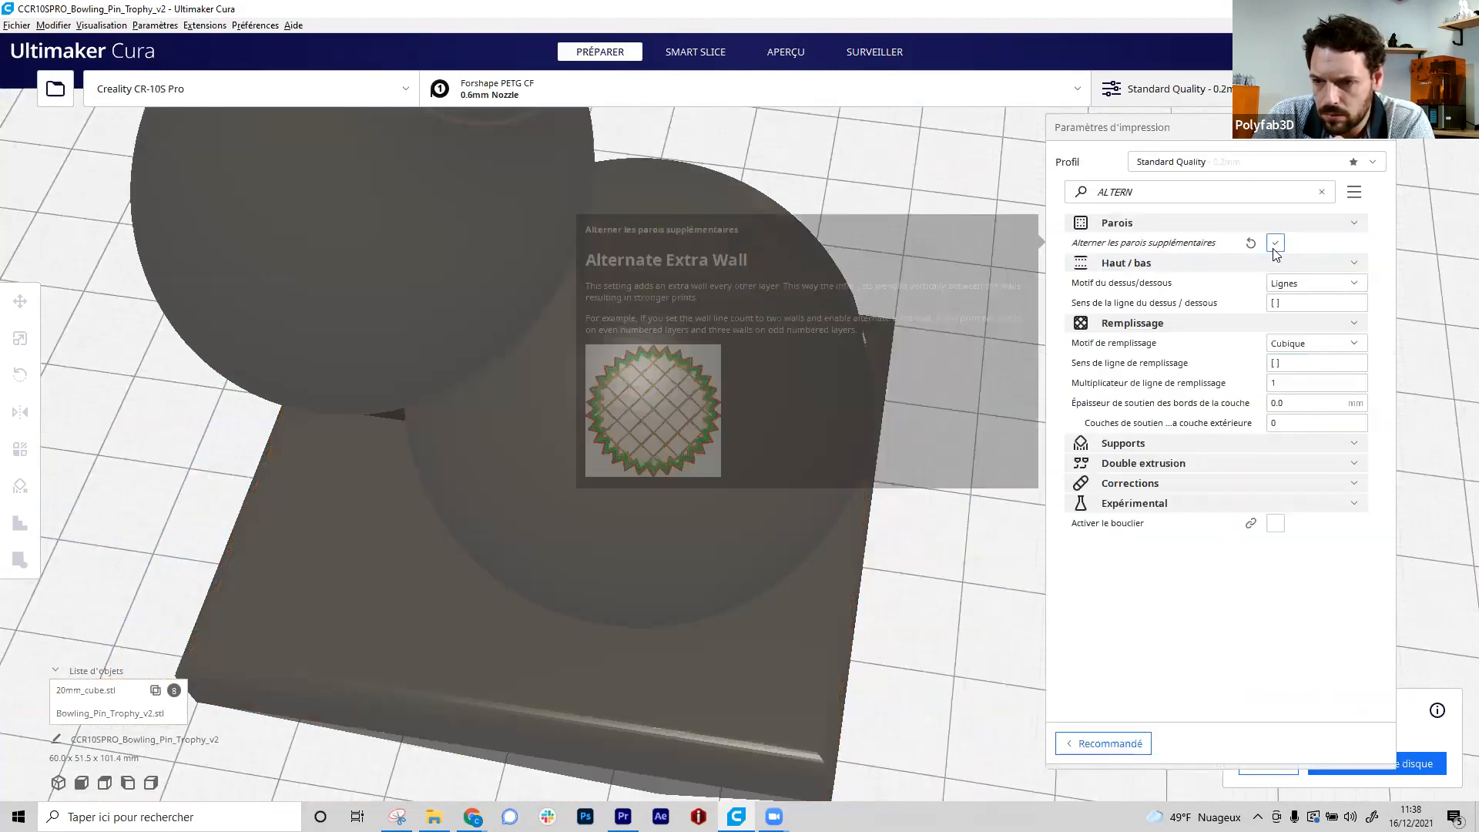
click(786, 604)
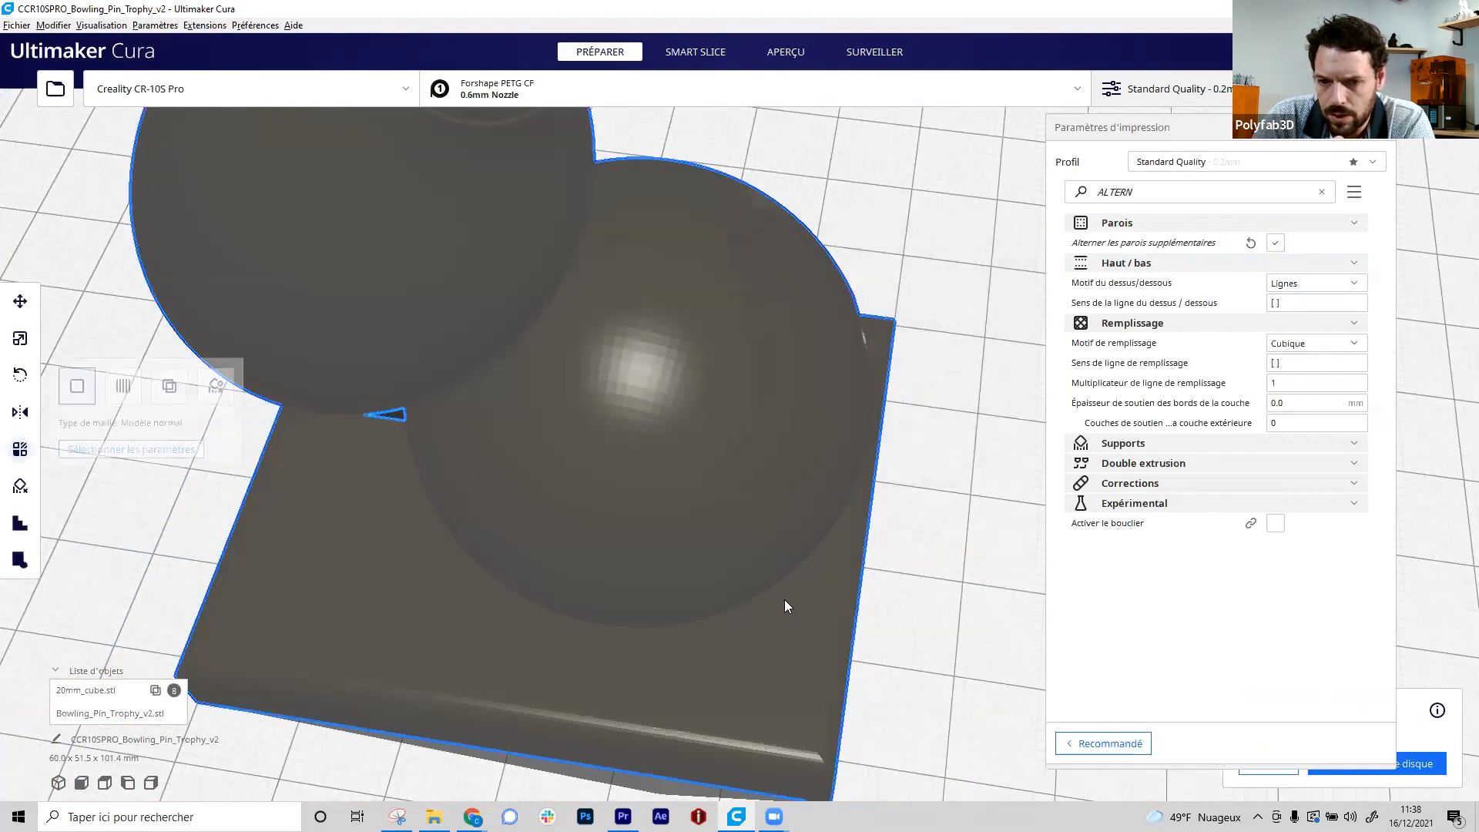
scroll(737, 647, down, 6)
right_drag(772, 594, 726, 597)
scroll(725, 597, up, 5)
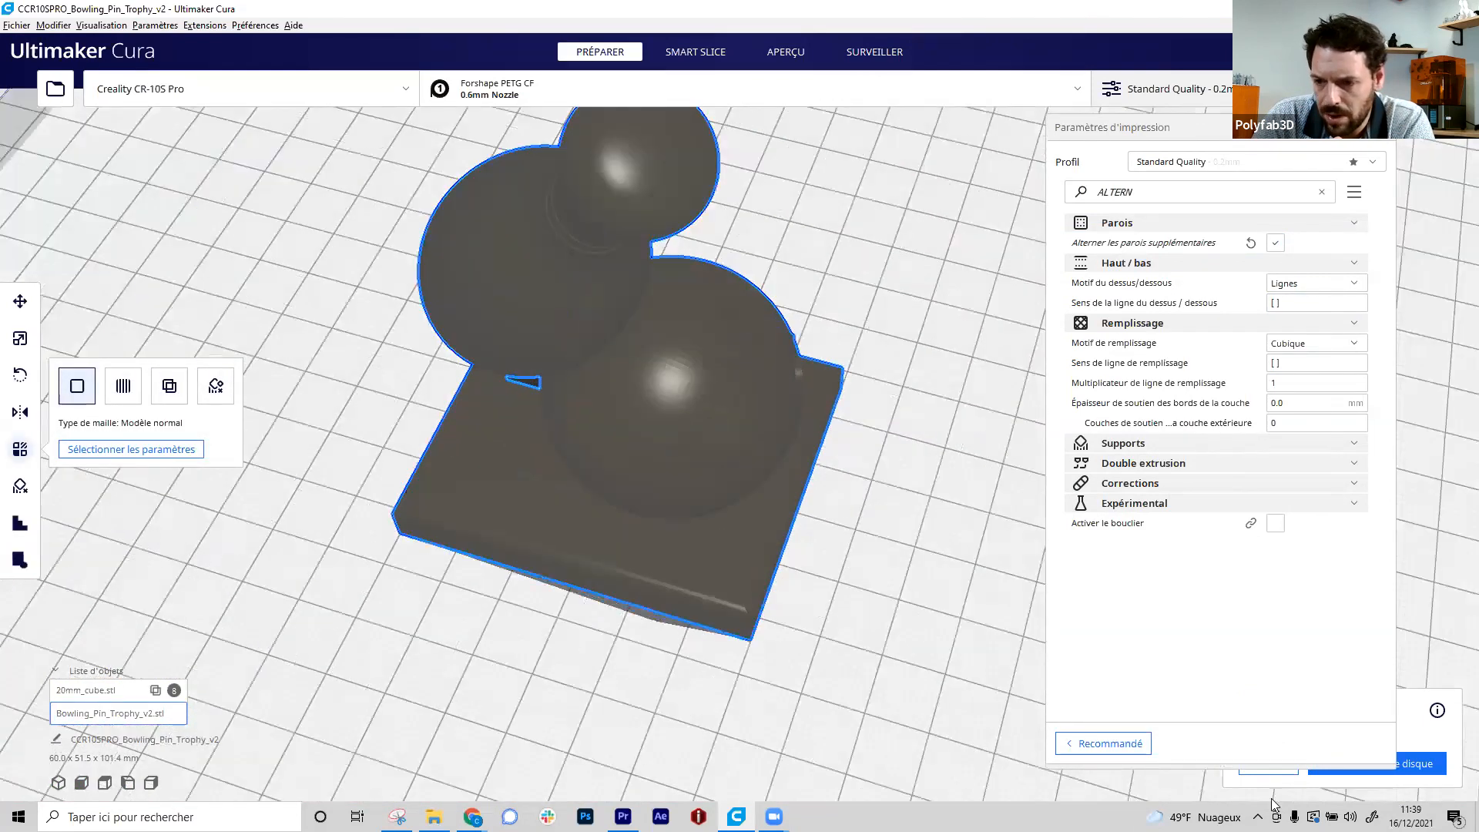
click(1416, 765)
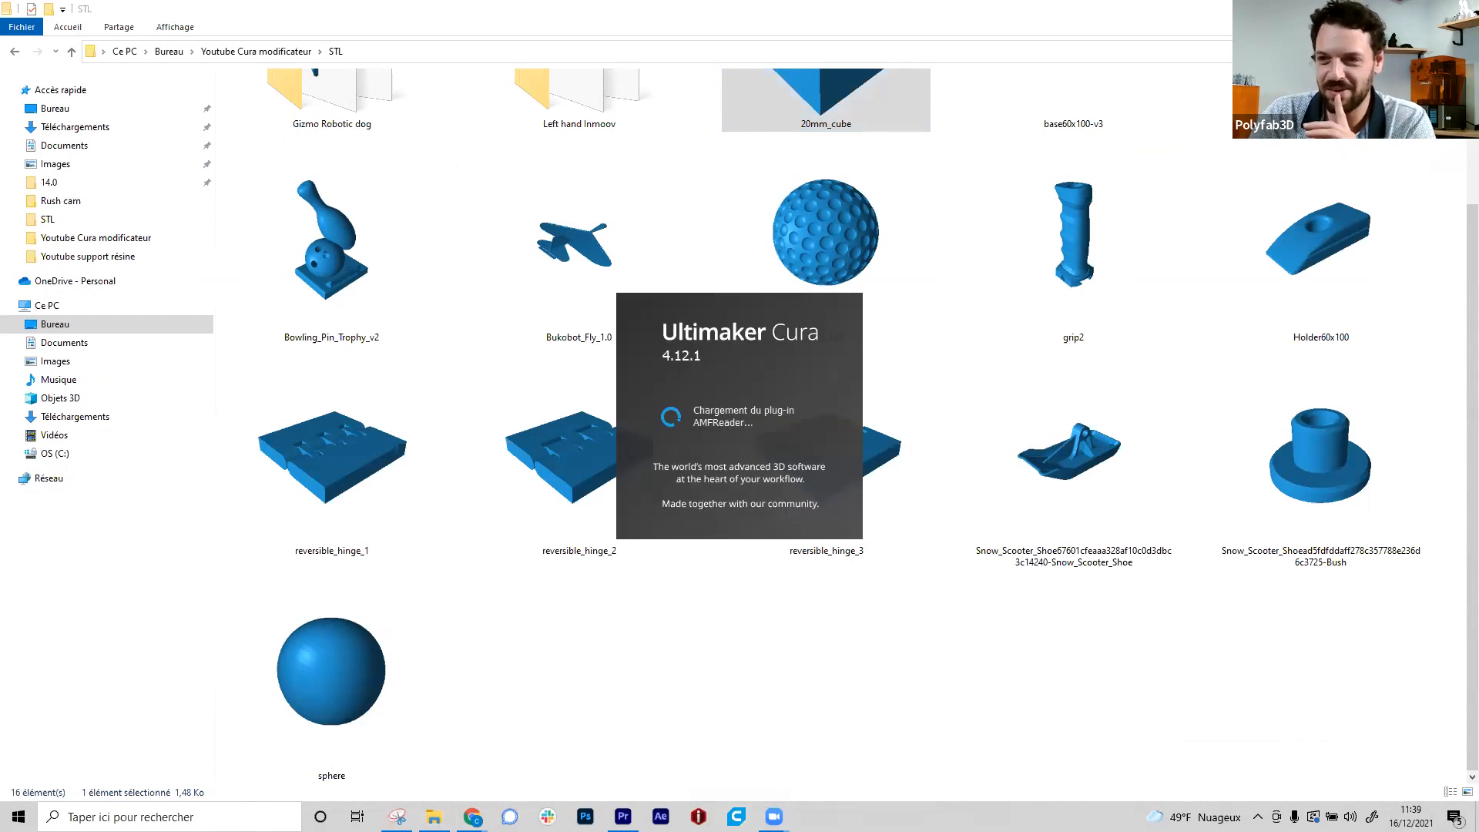
- Switch to the Google Slides presentation and present it full screen from the "Workshop sur Cura" slide
key(alt+Tab)
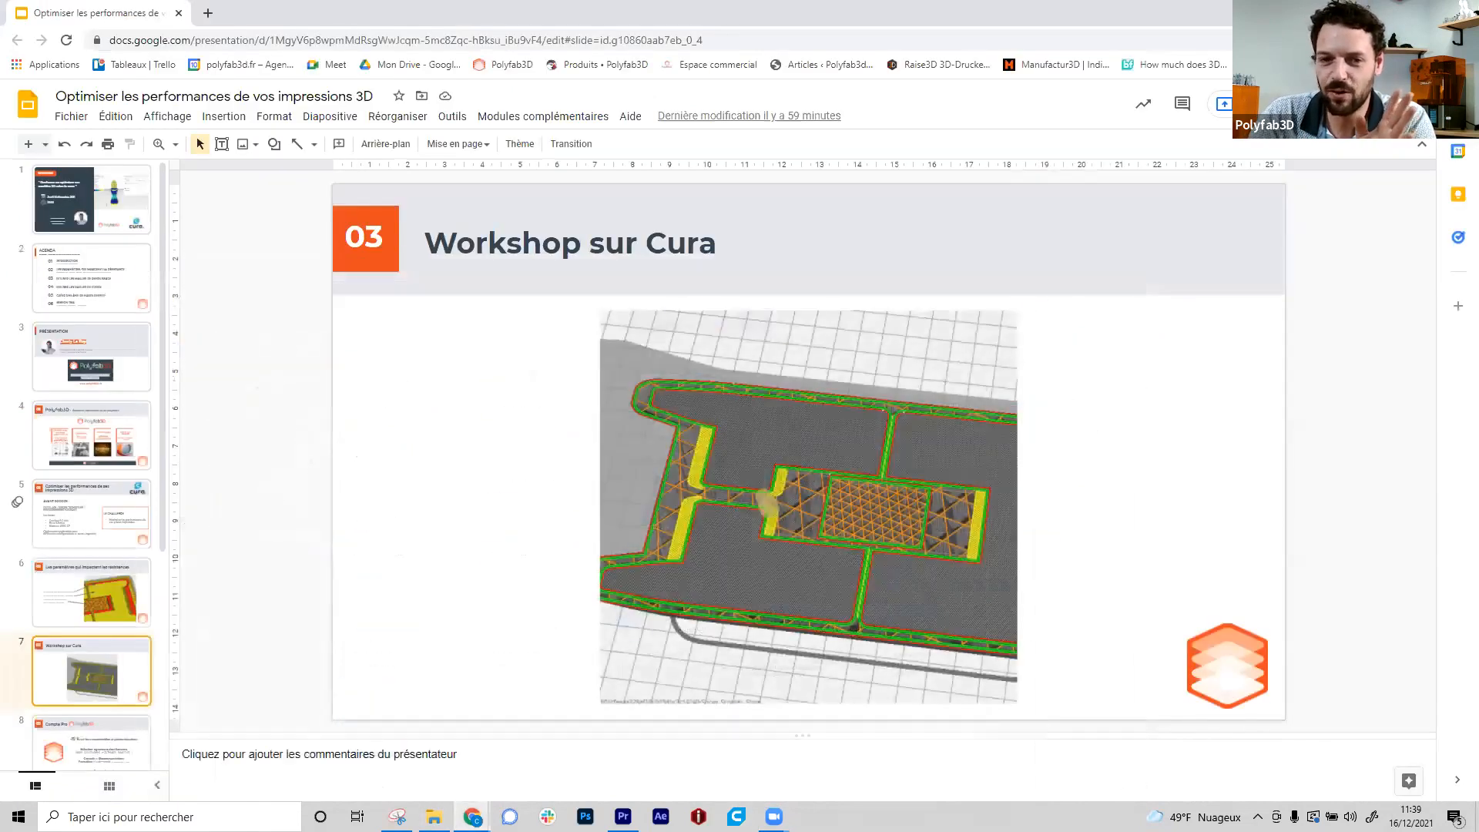
scroll(91, 512, down, 3)
click(93, 546)
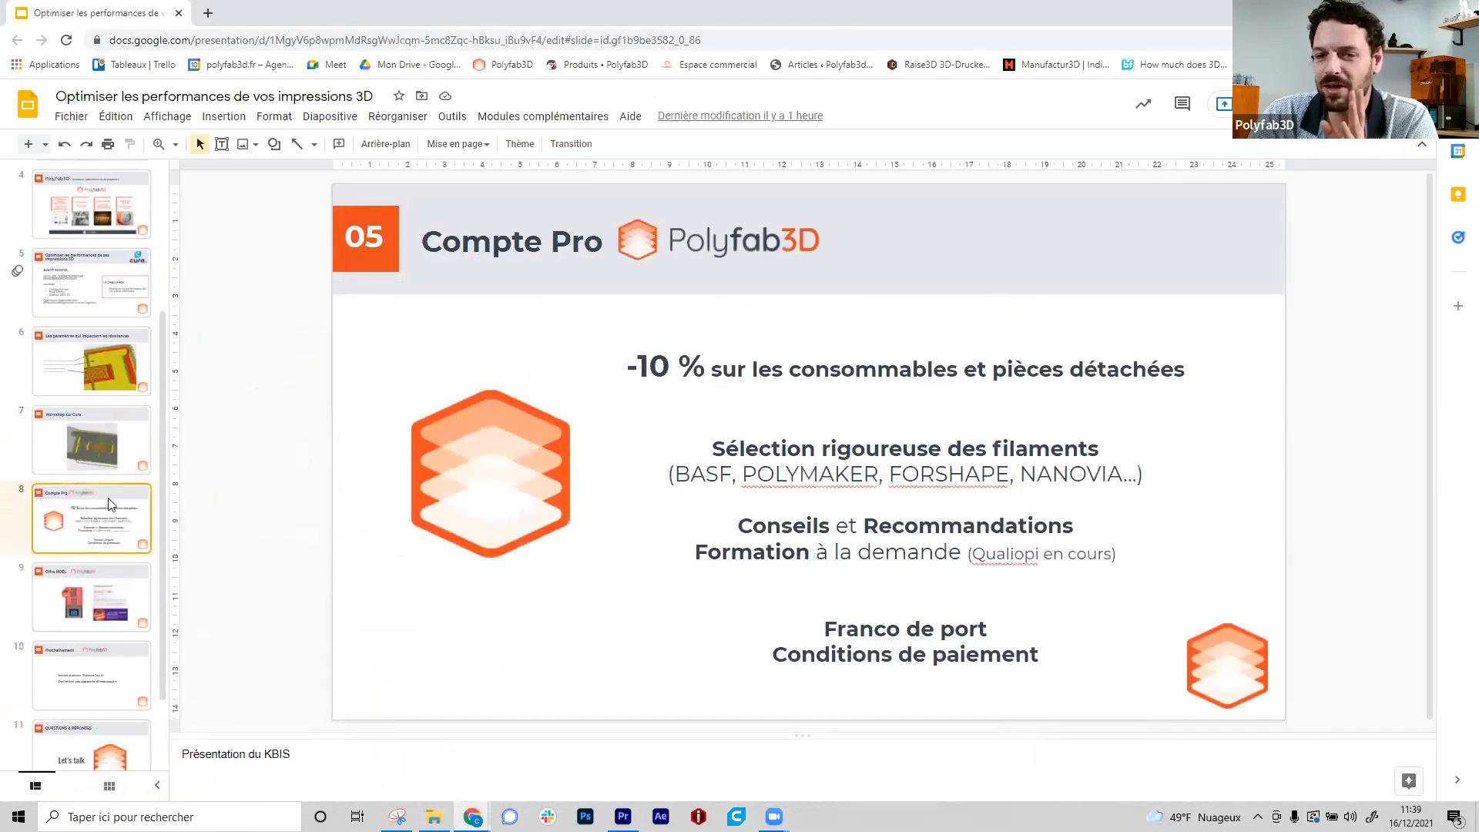
key(Up)
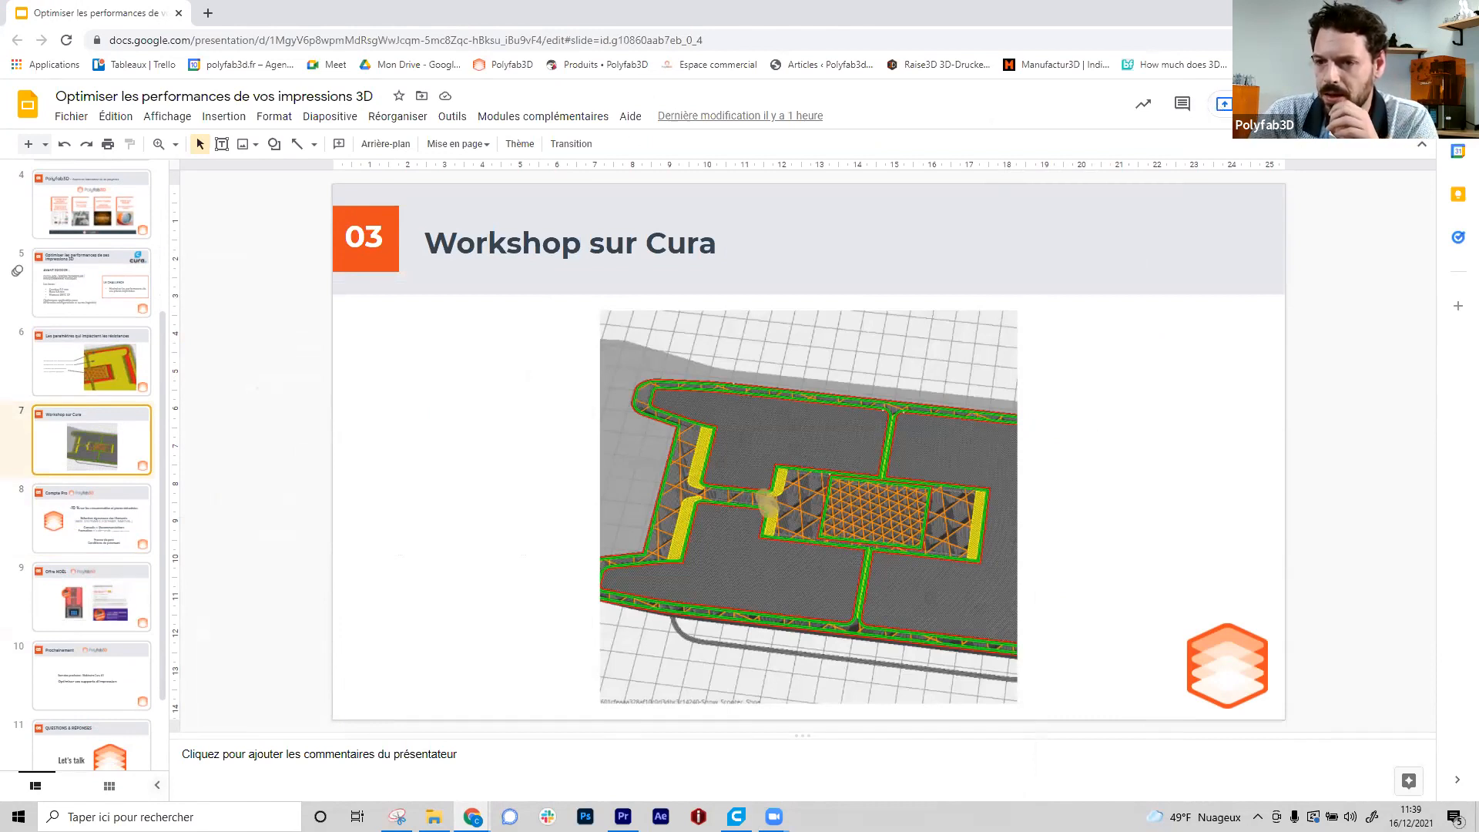
click(1294, 104)
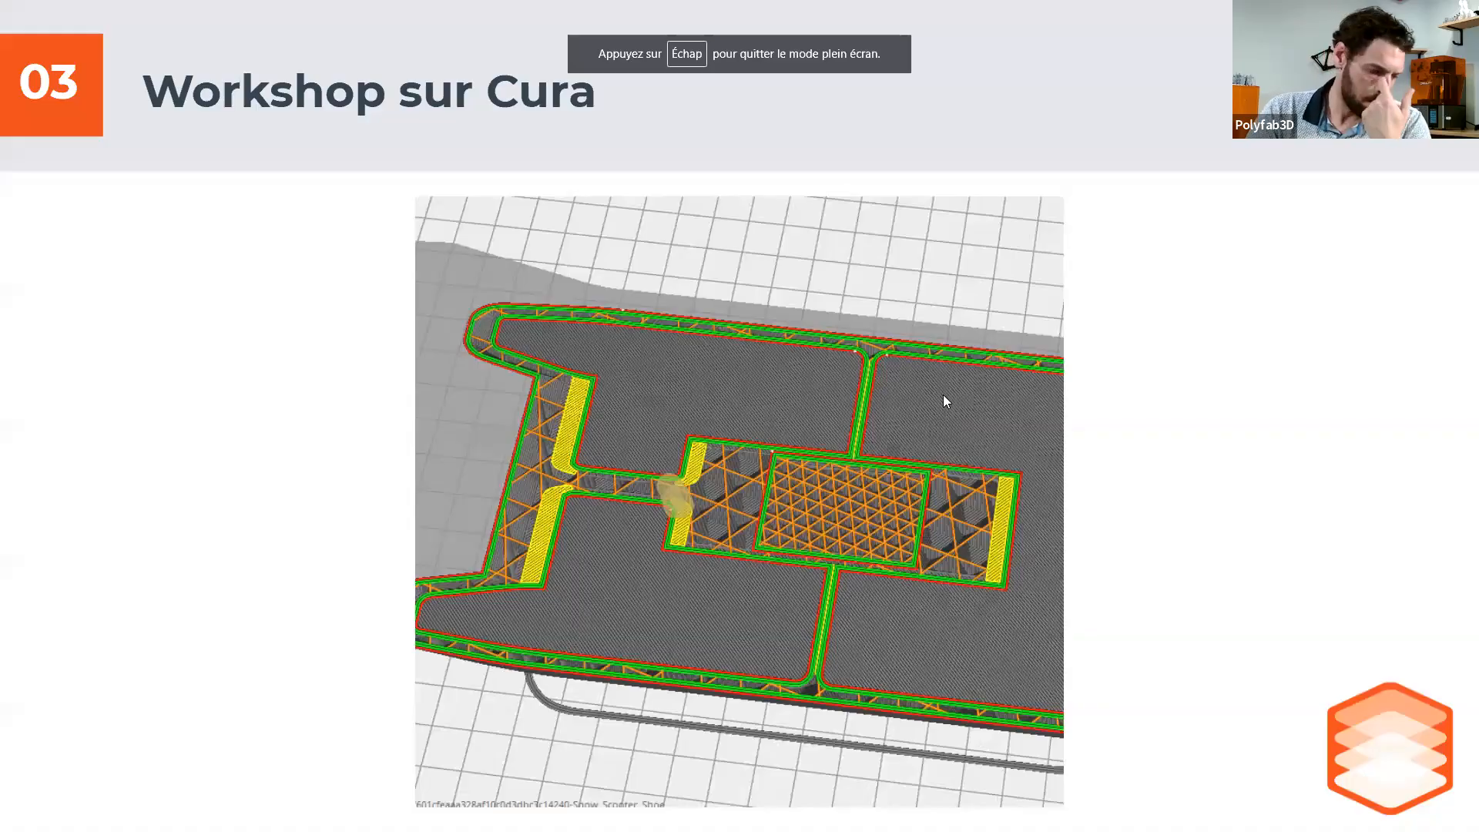